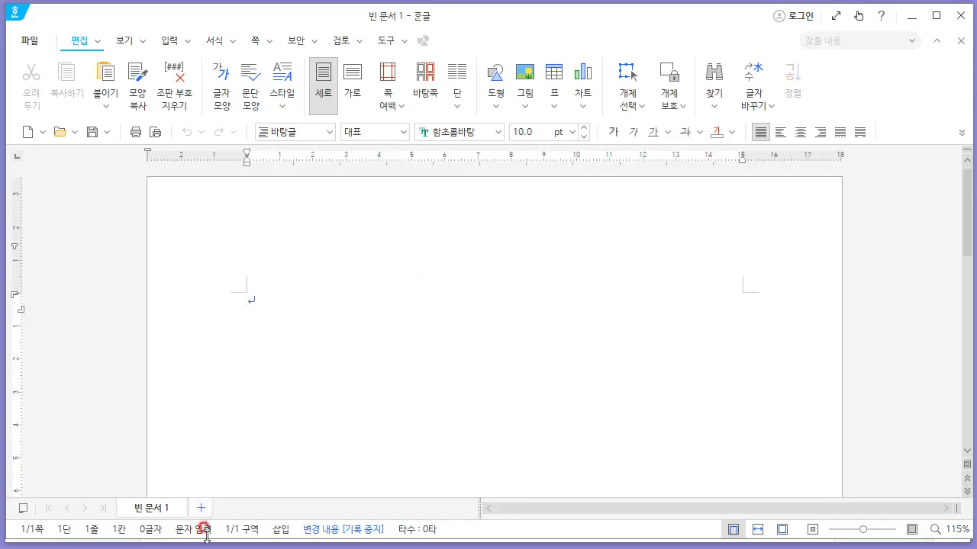
Start saving the blank document and create a new folder named ITQ inside the Documents (문서) folder.
key(alt+Tab)
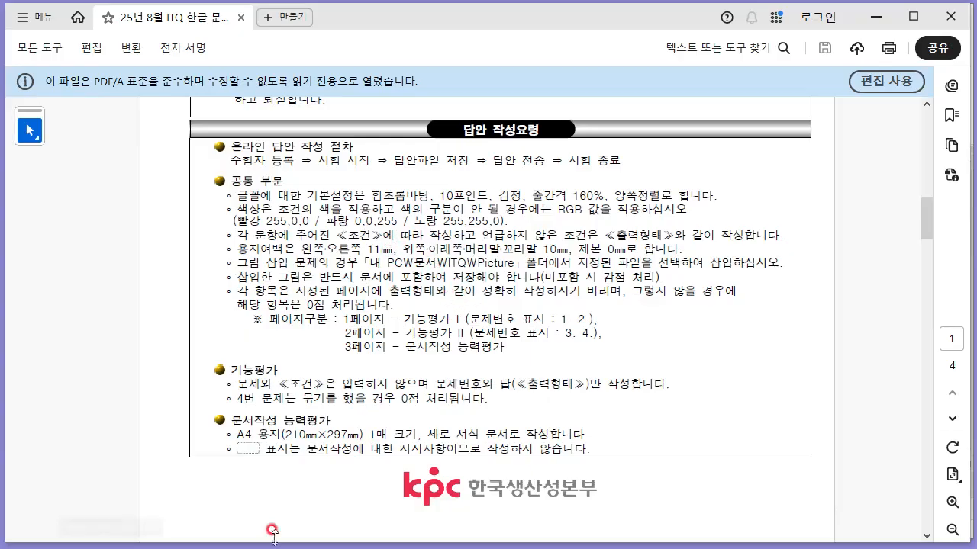
key(alt+Tab)
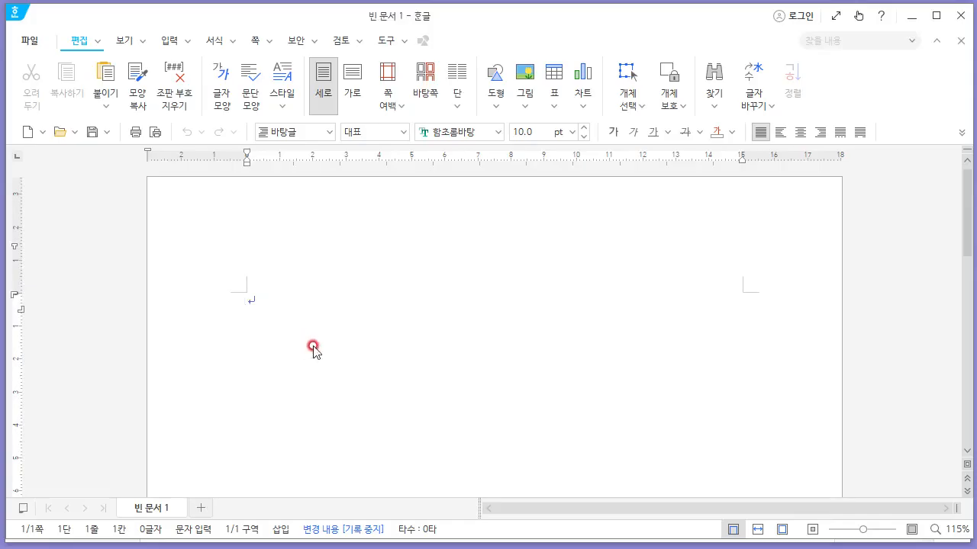
key(ctrl+s)
scroll(221, 165, up, 5)
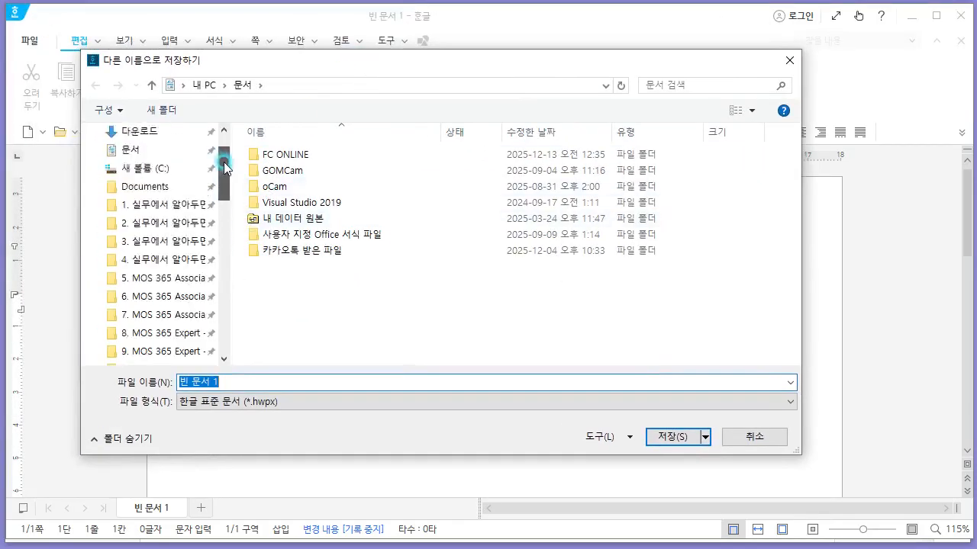
click(127, 201)
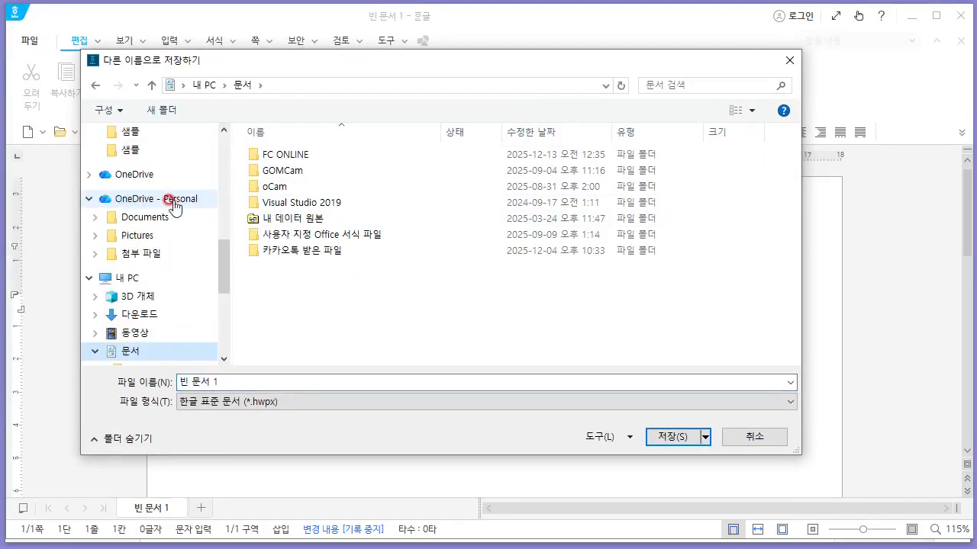
right_click(305, 288)
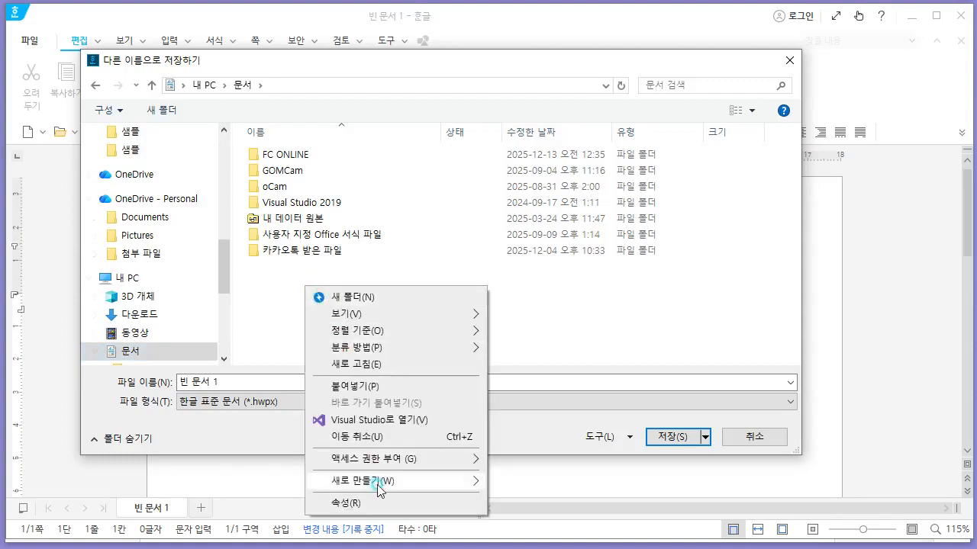
mouse_move(387, 482)
click(561, 483)
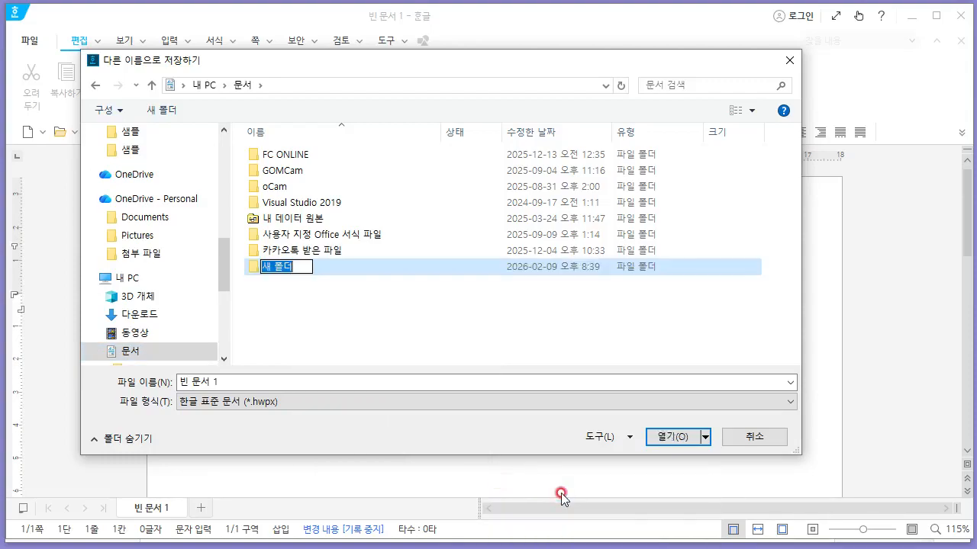
key(BackSpace)
key(Return)
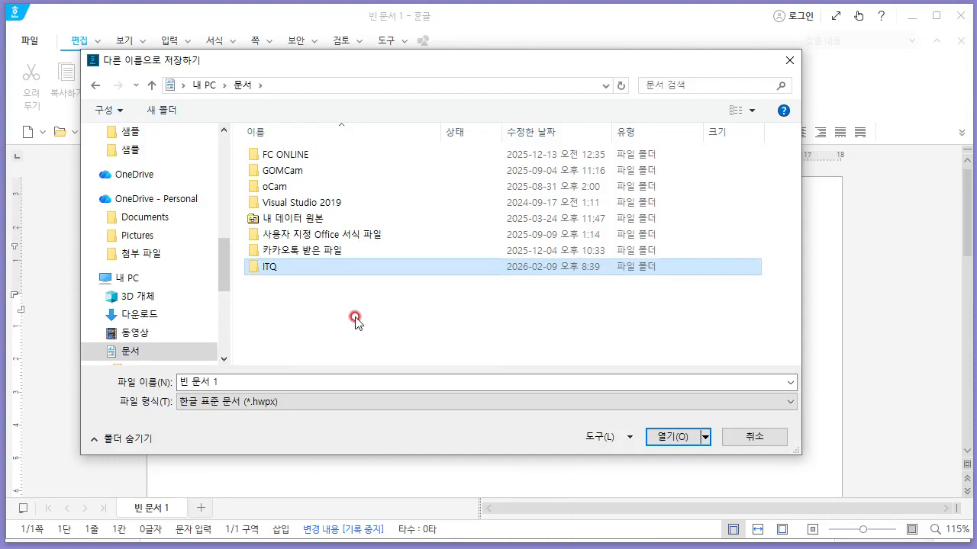
Save the document in the ITQ folder, using the examinee number and name joined by a hyphen as the file name.
double_click(312, 267)
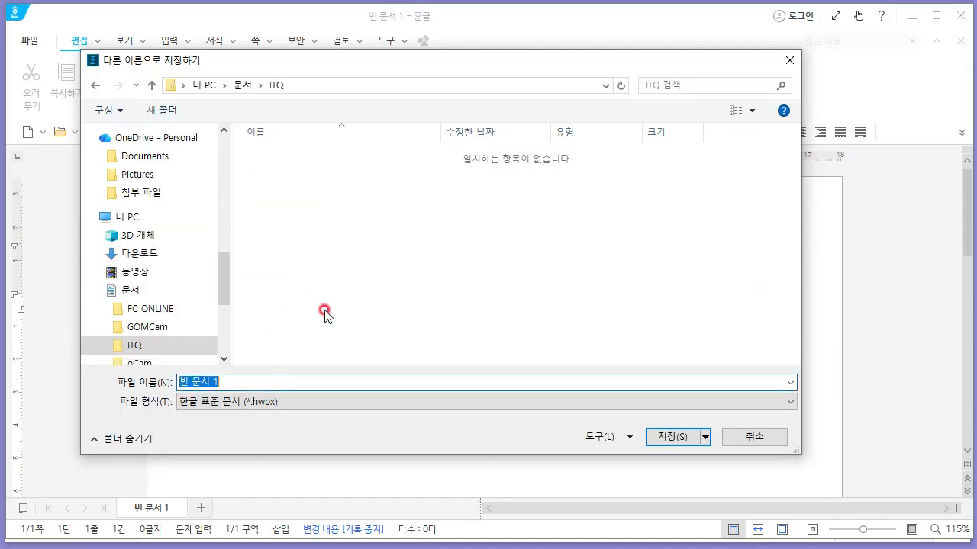
text(12345678-홍길동)
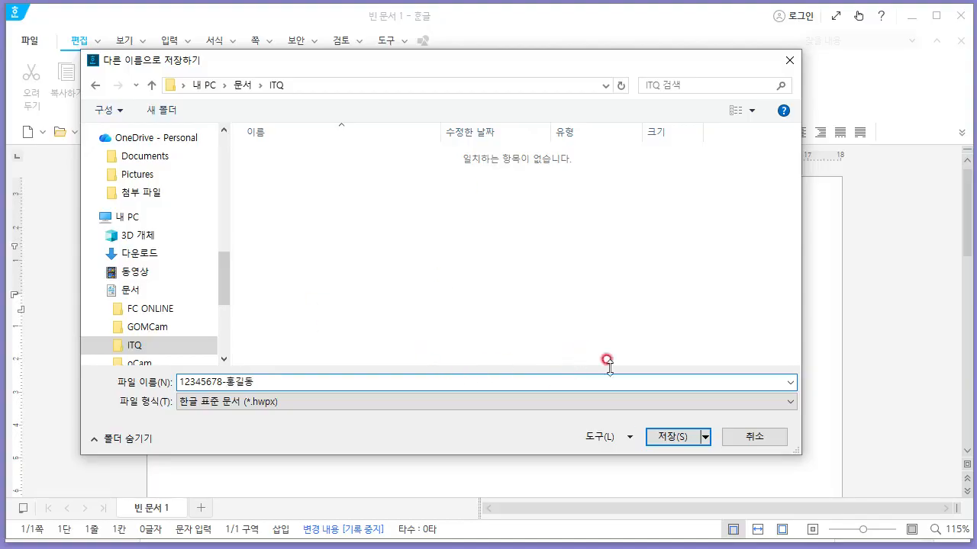
click(682, 437)
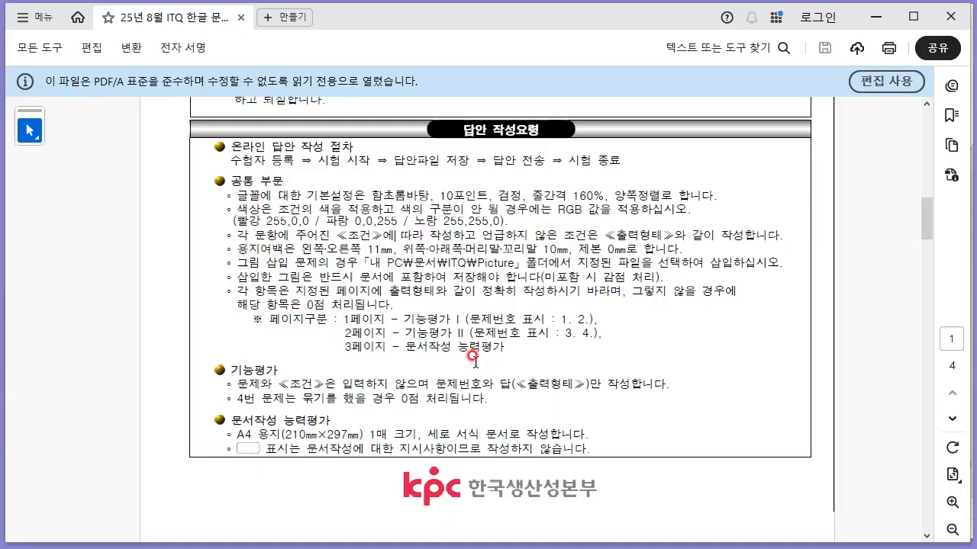
Switch to the exam PDF in Adobe Acrobat and check the required file name format and save folder.
key(alt+Tab)
drag(473, 243, 549, 197)
click(465, 220)
scroll(467, 229, up, 6)
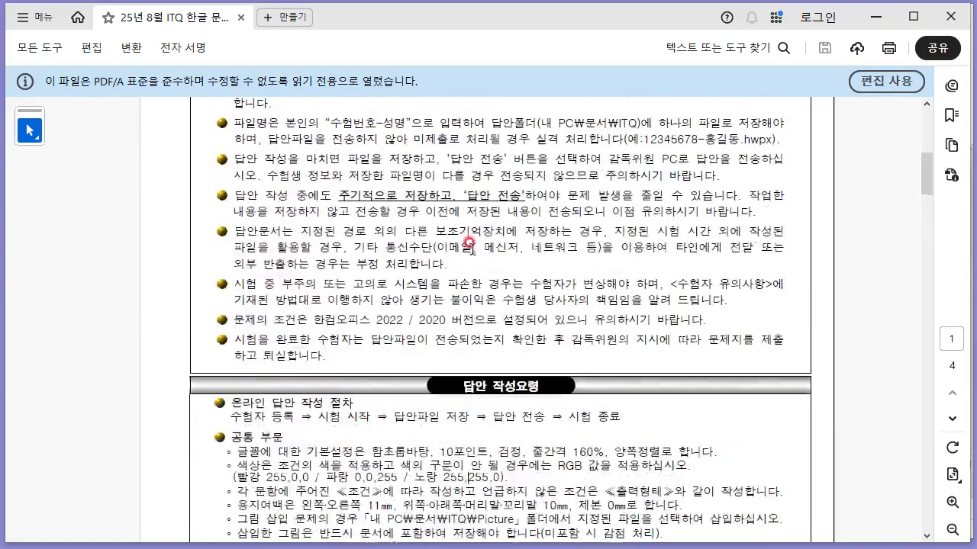
scroll(467, 244, up, 2)
drag(329, 196, 402, 195)
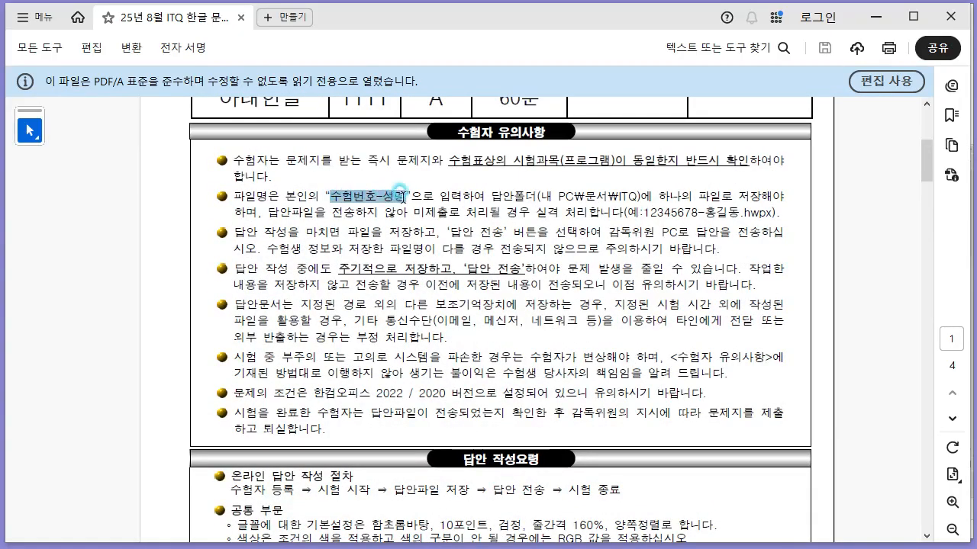
drag(538, 196, 638, 196)
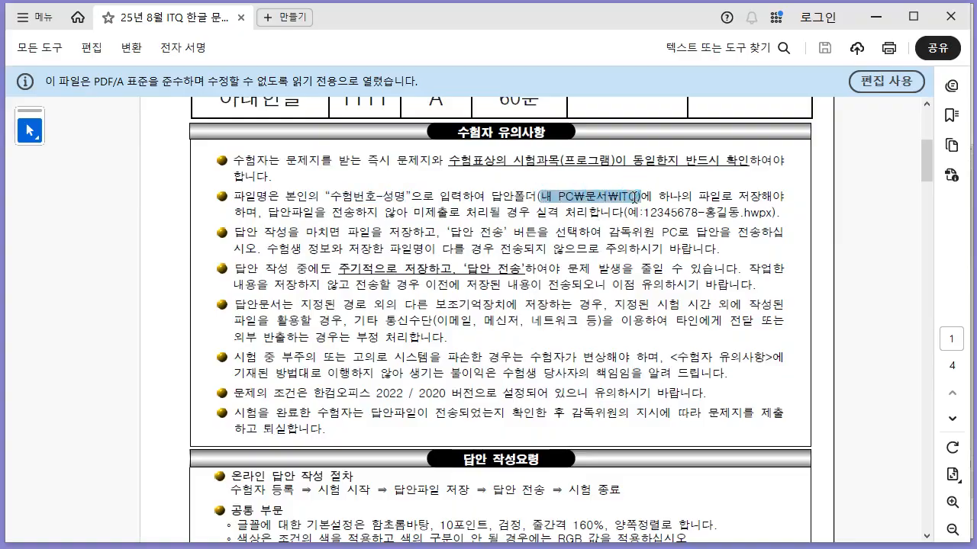
Read the default text formatting rules in the exam PDF and compare them with the font and size set in the Hangul document.
scroll(603, 244, down, 8)
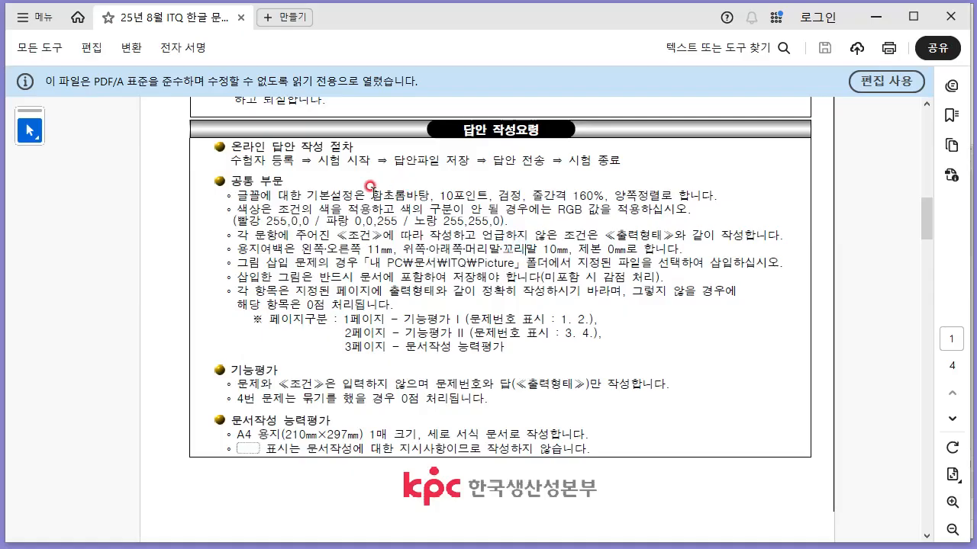
drag(371, 195, 672, 196)
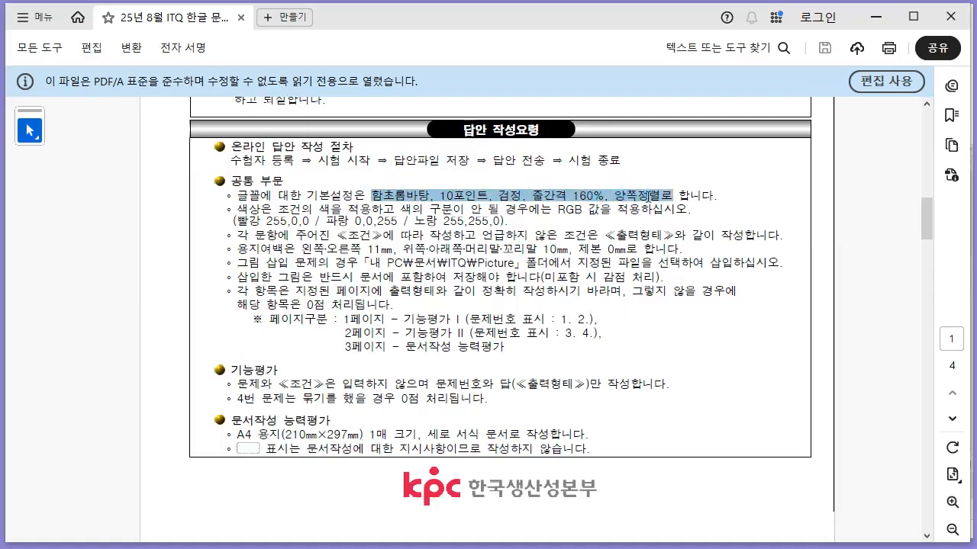
click(598, 196)
key(alt+Tab)
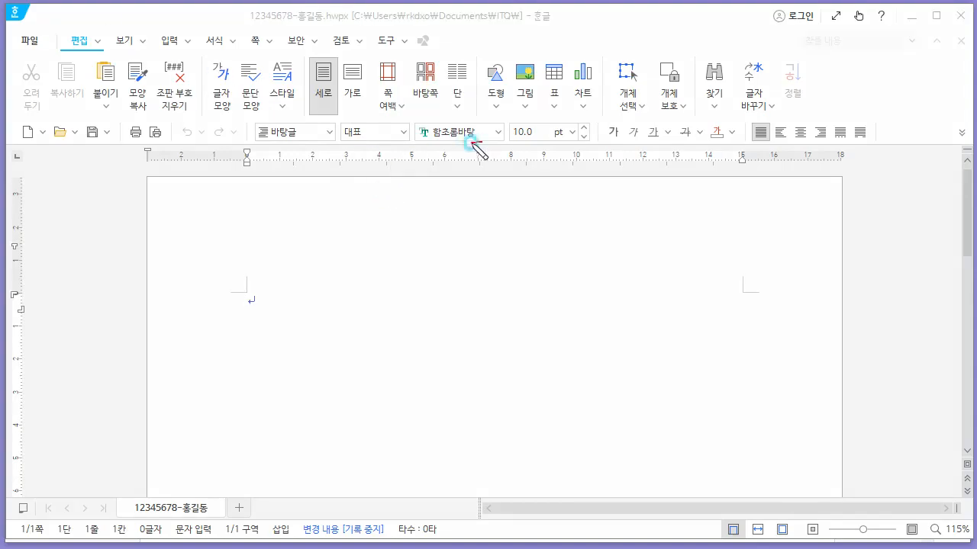
mouse_move(467, 142)
mouse_down()
mouse_move(436, 128)
mouse_move(515, 142)
mouse_move(475, 141)
mouse_up()
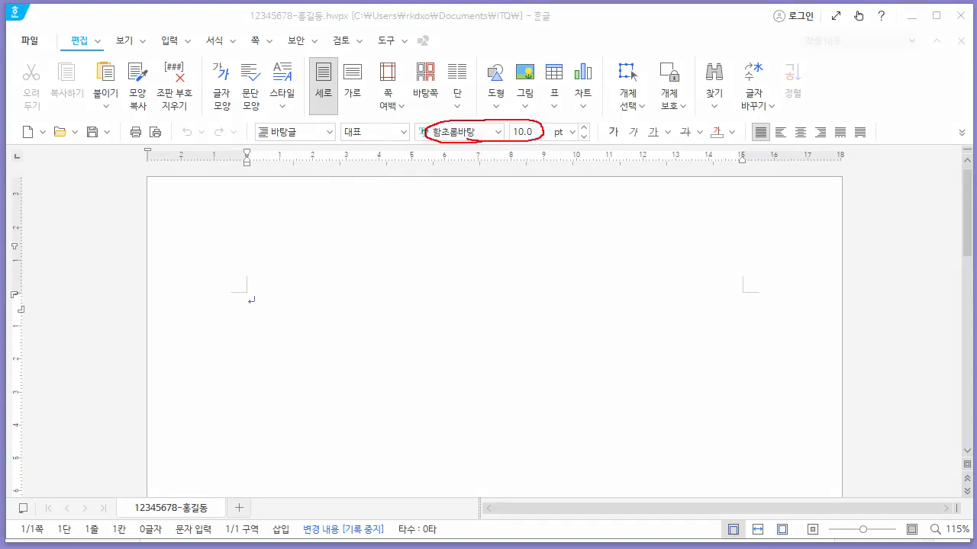
click(962, 132)
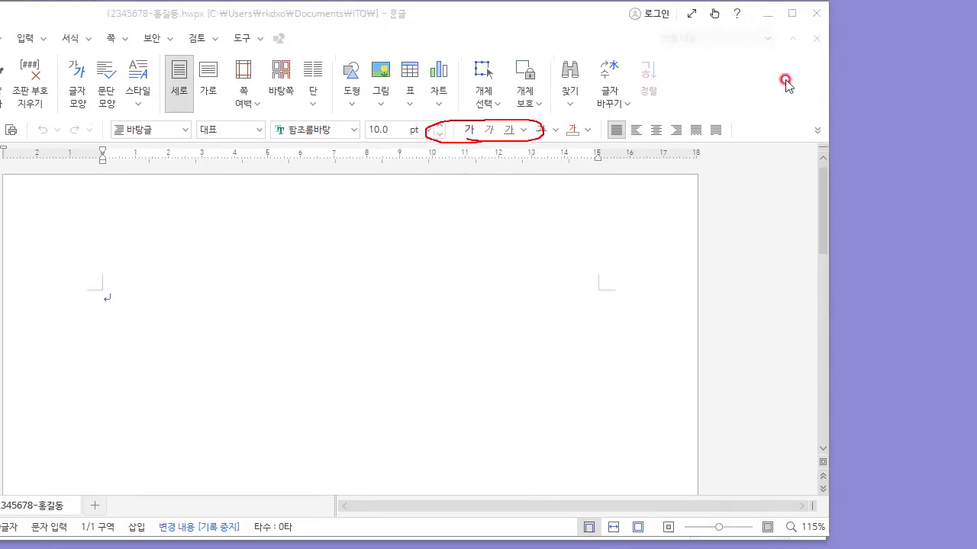
click(818, 131)
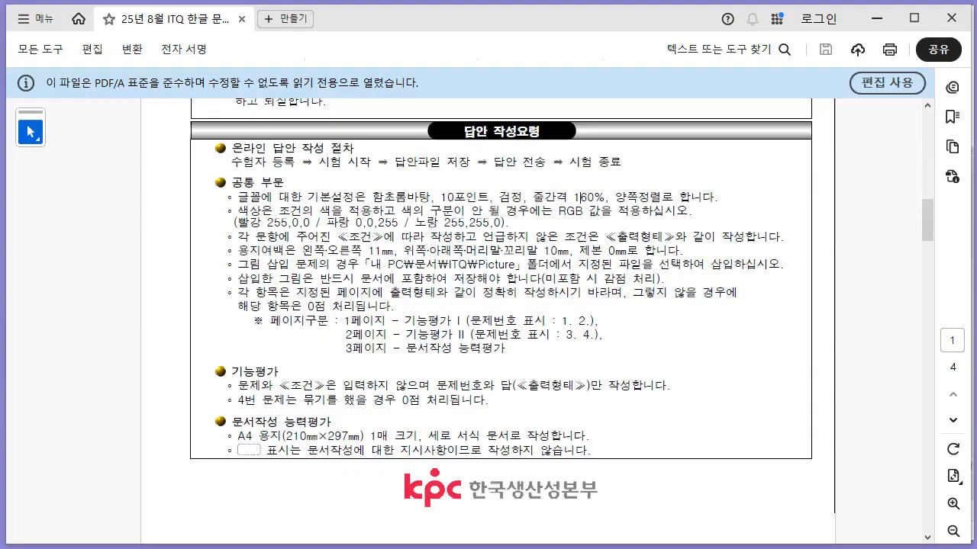
Review the RGB color rules and the paper margin requirements in the exam PDF's common section.
drag(280, 209, 546, 233)
click(504, 229)
drag(239, 242, 660, 260)
click(660, 259)
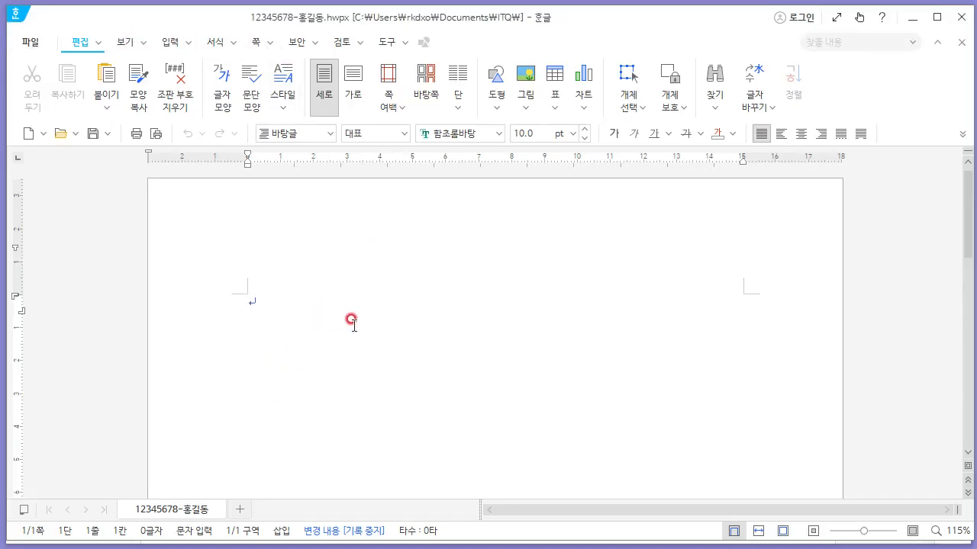
Open the Hangul document's page setup and set the left and right margins to 11 mm.
key(F7)
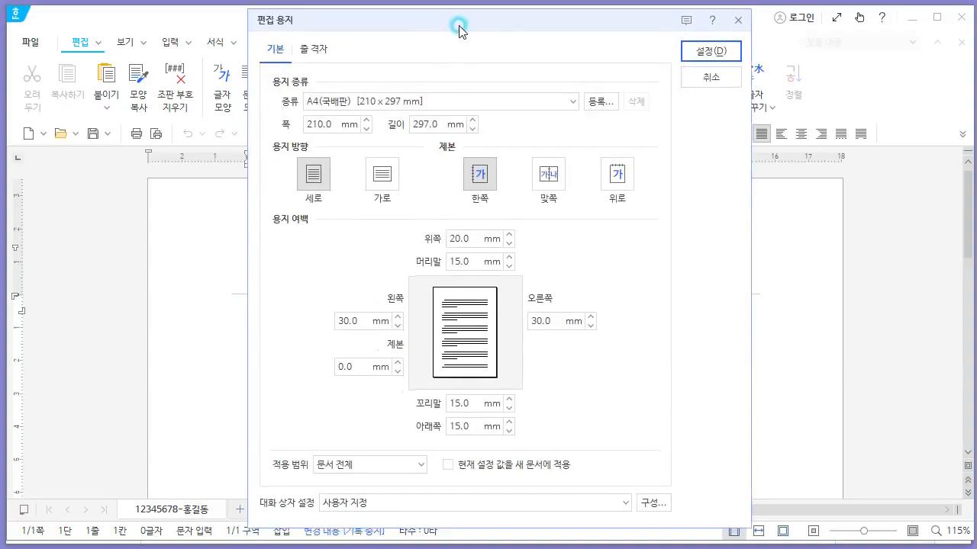
key(alt+Tab)
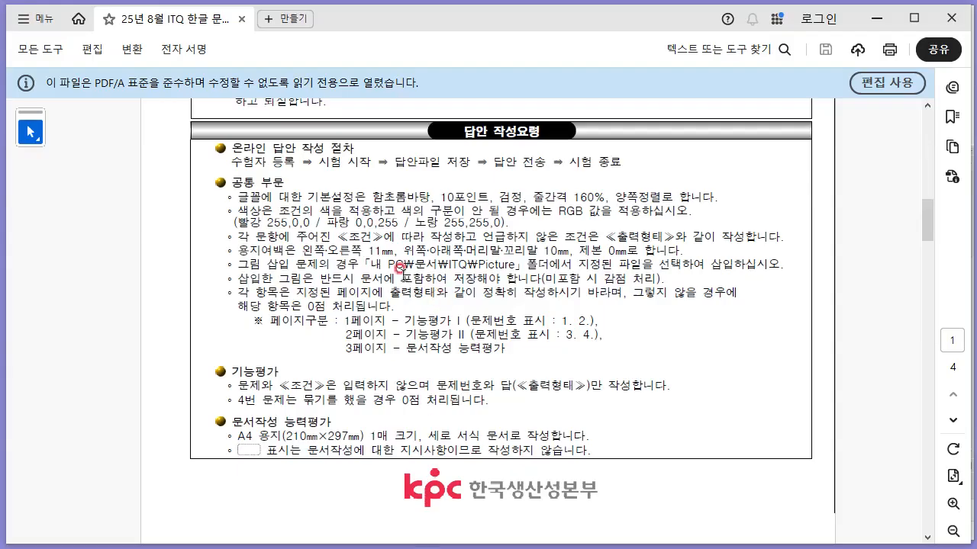
key(alt+Tab)
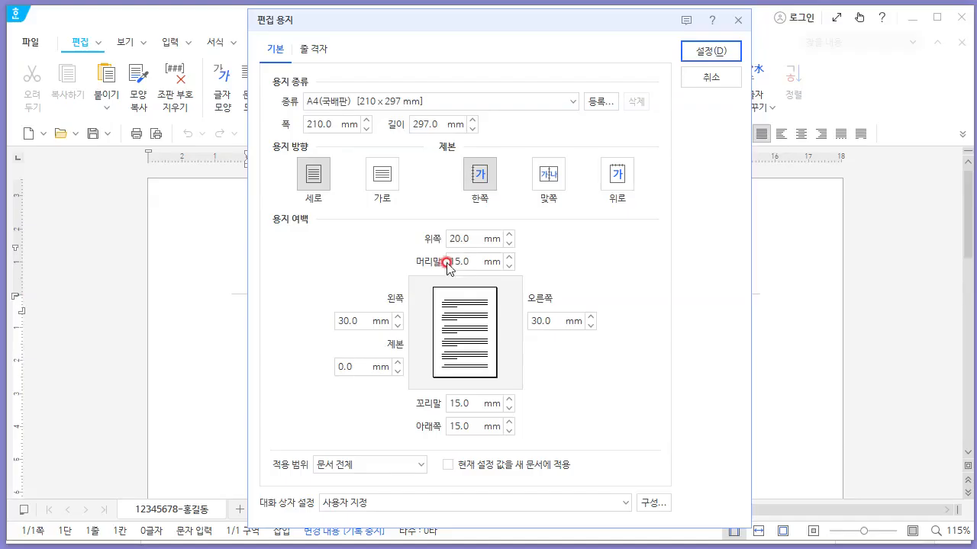
drag(363, 323, 264, 326)
text(11)
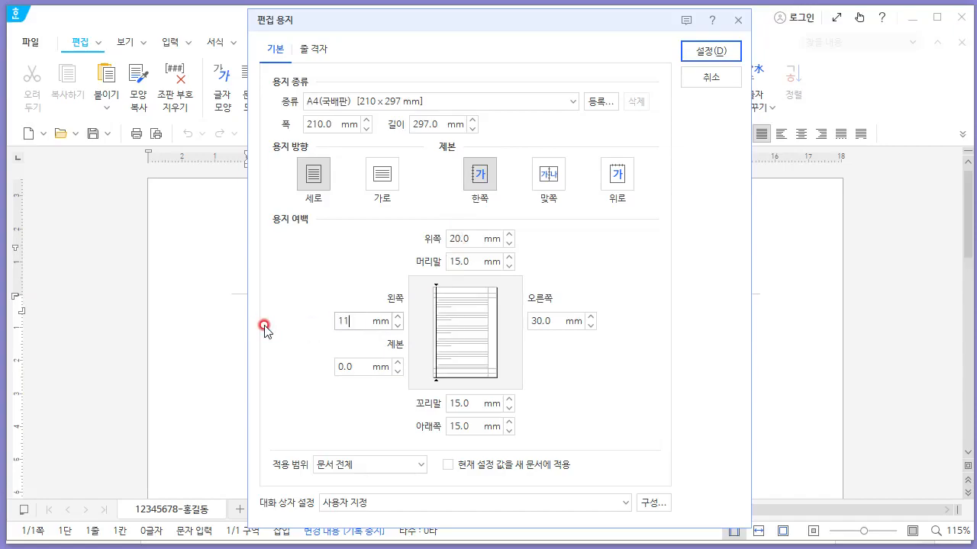
key(Tab)
key(Tab)
text(11)
Set the top, header, footer and bottom margins to 10 mm each.
key(alt+Tab)
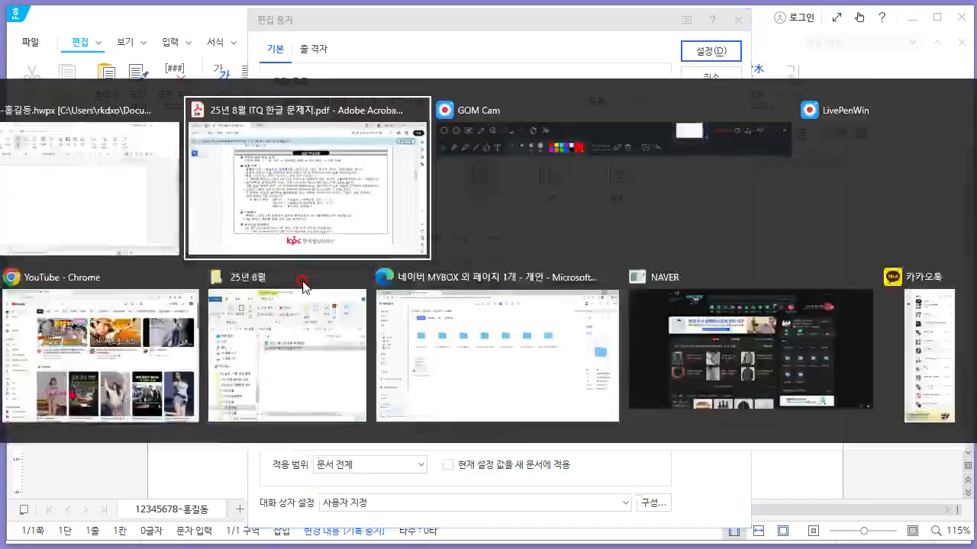
key(alt+Tab)
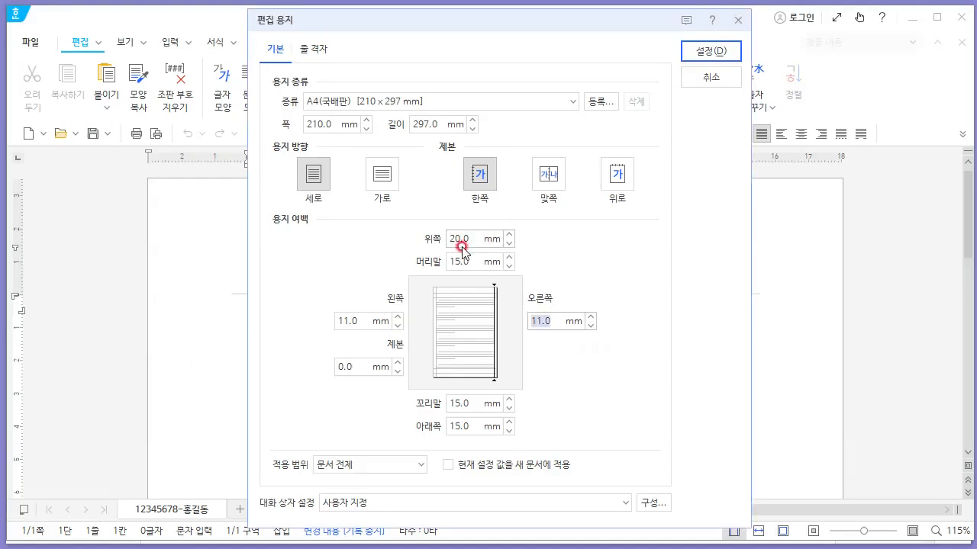
drag(457, 245, 392, 244)
text(10)
key(Tab)
text(10)
key(Tab)
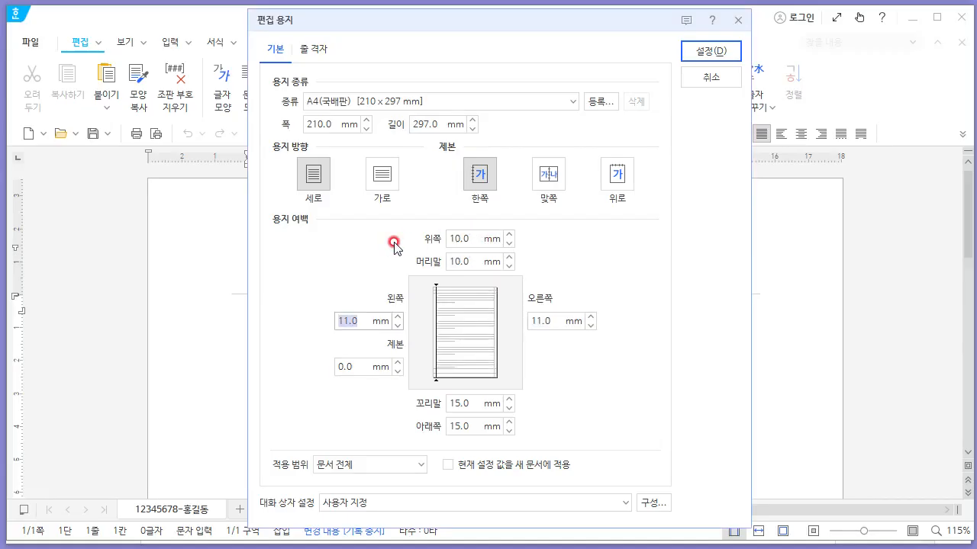
key(Tab)
key(Tab)
key(Tab)
text(10)
key(Tab)
text(10)
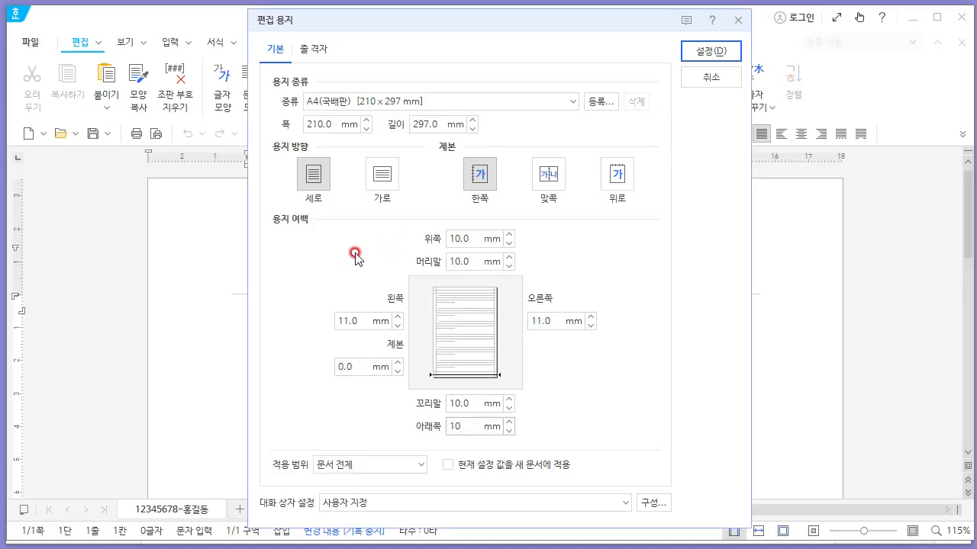
Recheck each margin value and apply the page setup to the whole document.
click(467, 261)
click(361, 322)
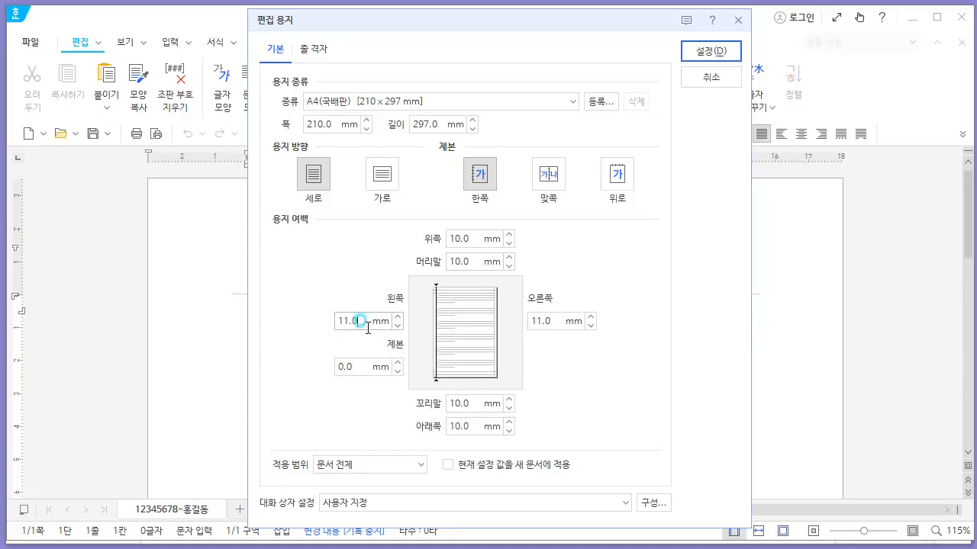
click(557, 321)
click(471, 238)
click(475, 261)
click(459, 402)
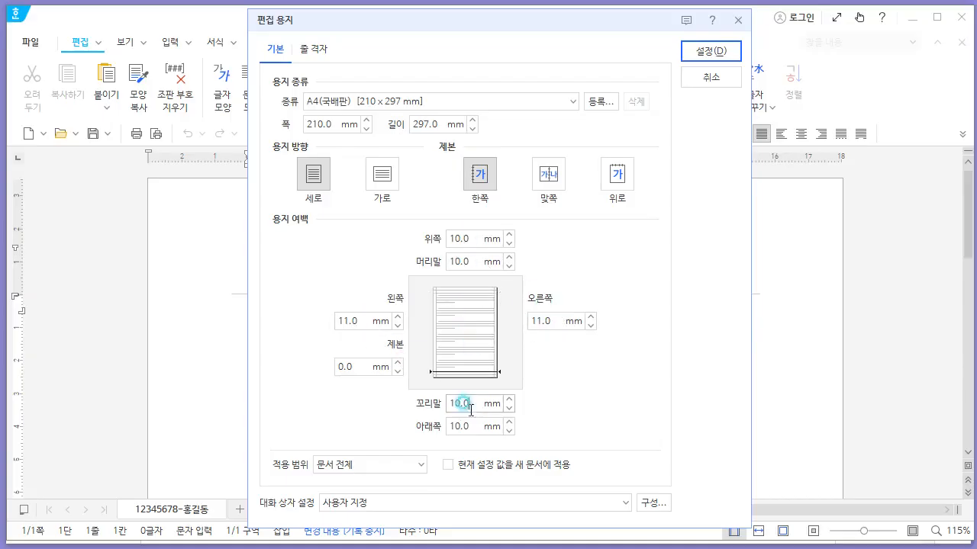
click(696, 52)
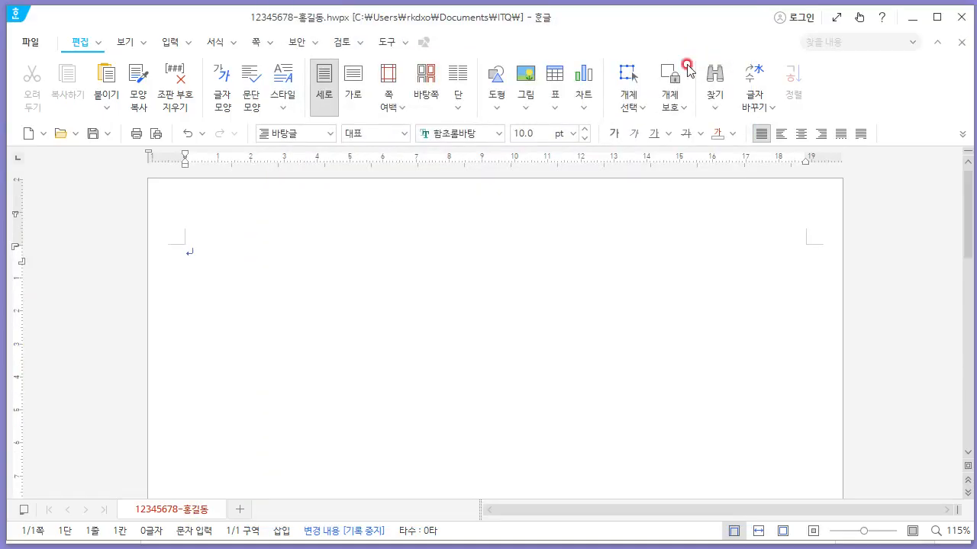
Check the page division rules in the exam PDF and enter the question number "1." on the document's first line.
key(alt+Tab)
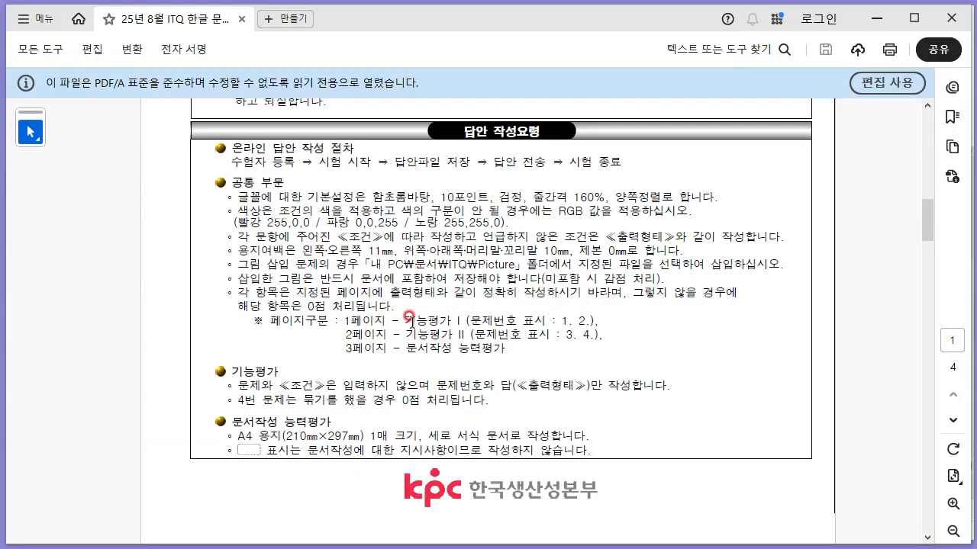
key(alt+Tab)
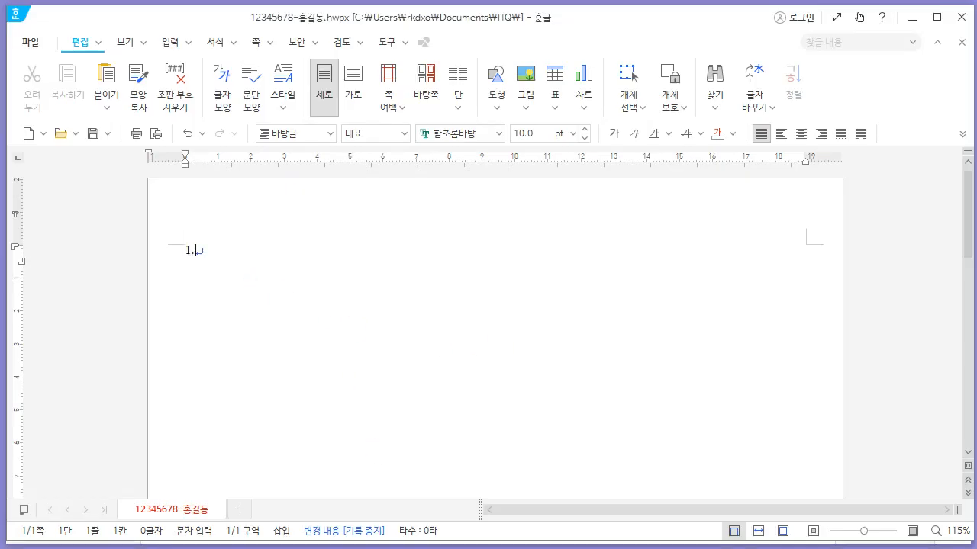
Examine question 1 on page 2 of the exam PDF for its style conditions and output text, and return to the Hangul document.
key(alt+Tab)
scroll(523, 275, down, 5)
scroll(527, 278, up, 1)
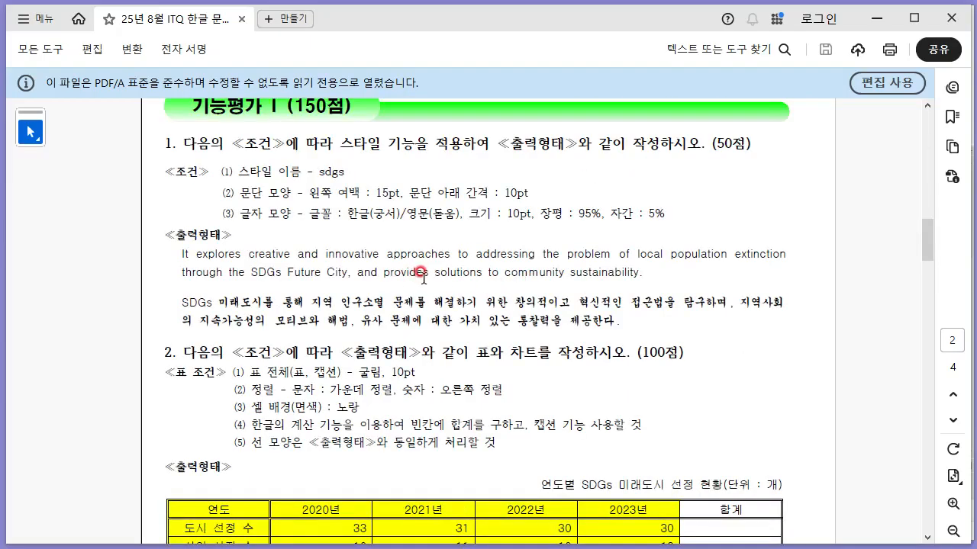
key(alt+Tab)
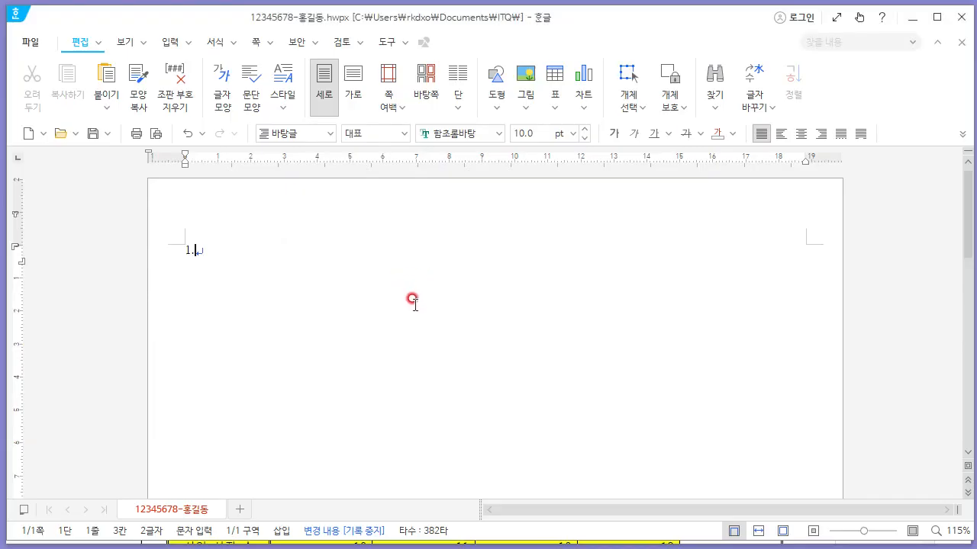
Enter "2." below "1." with two blank lines between, insert a page break, and enter "3." on page 2.
key(Return)
click(385, 309)
key(ctrl+Return)
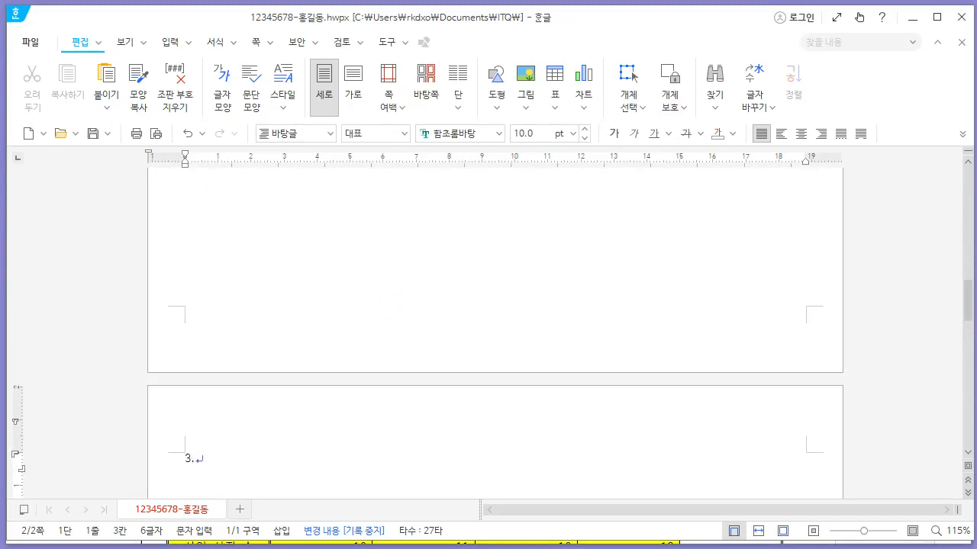
Enter "4." below "3." with two blank lines between, and insert a page break to start page 3.
scroll(434, 324, down, 3)
key(Return)
key(Return)
text(4)
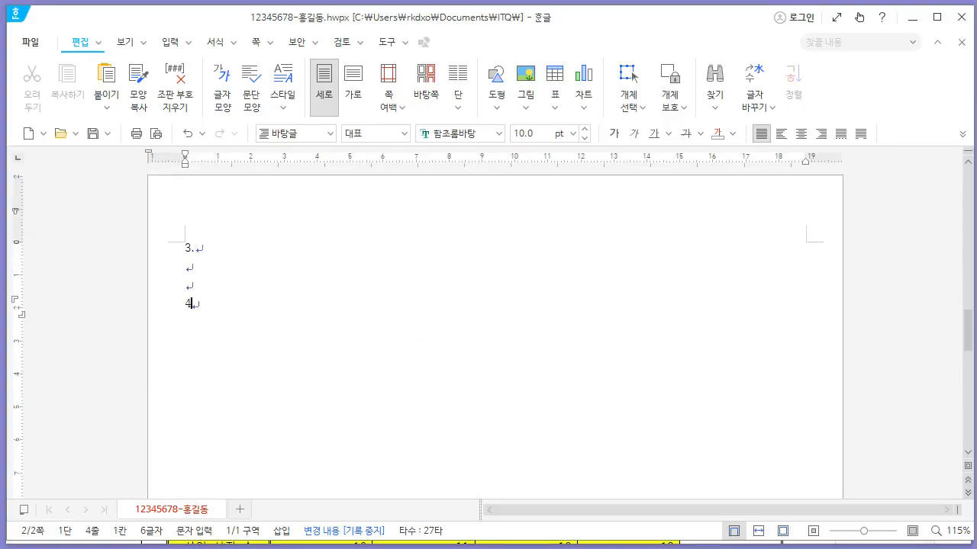
text(.)
key(Return)
key(ctrl+Return)
scroll(412, 347, down, 3)
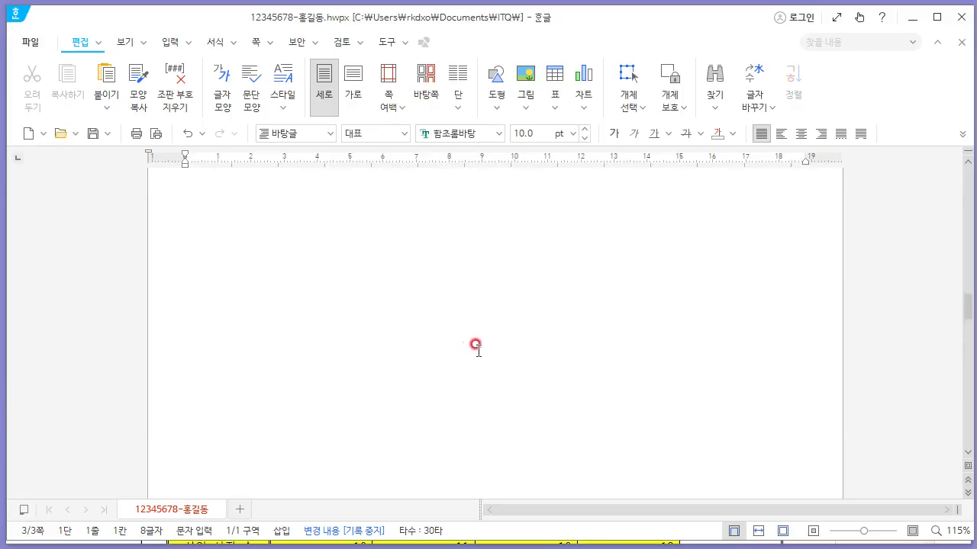
Check the three-page layout and add a blank line below "2." on page 1 and below "4." on page 2.
scroll(475, 345, up, 5)
ctrl+scroll(489, 347, down, 3)
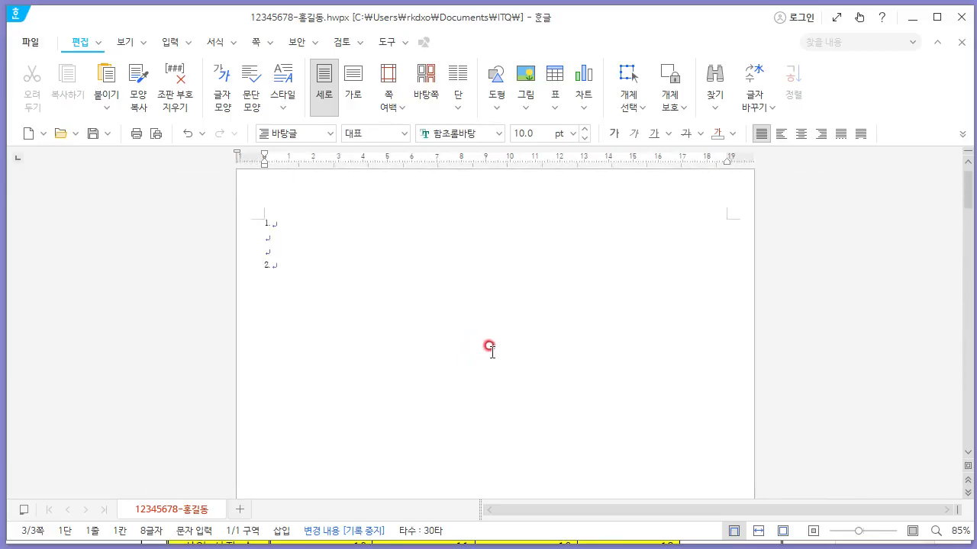
ctrl+scroll(489, 347, down, 5)
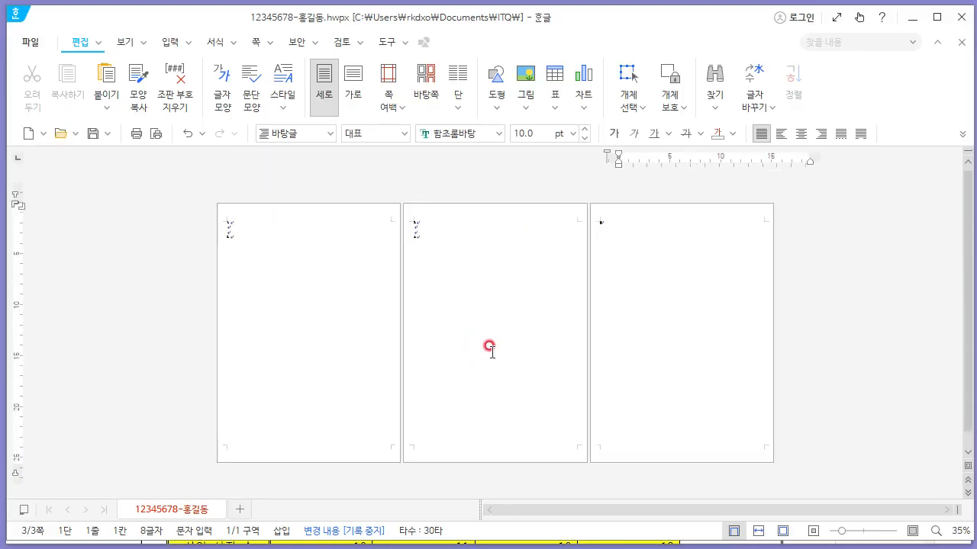
ctrl+scroll(489, 347, up, 4)
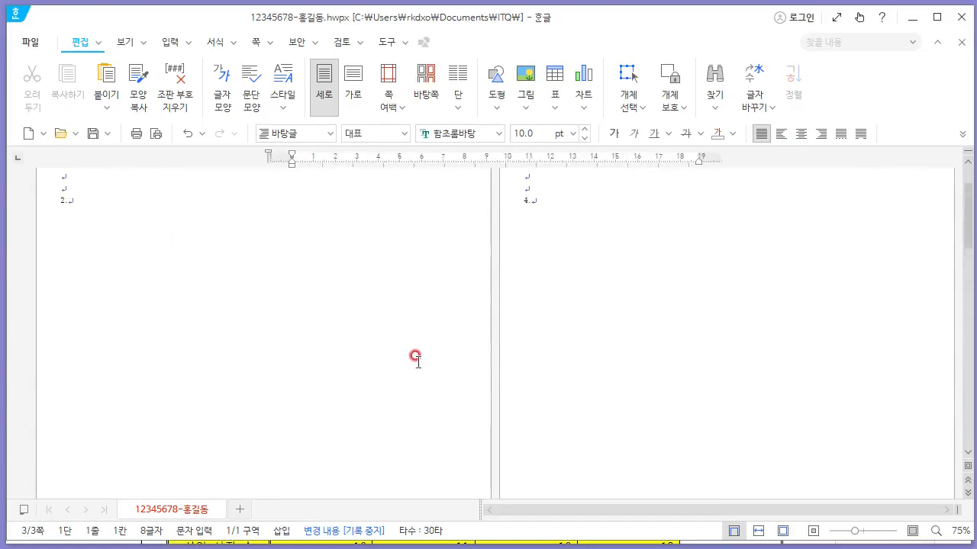
scroll(417, 362, up, 1)
click(84, 224)
click(106, 268)
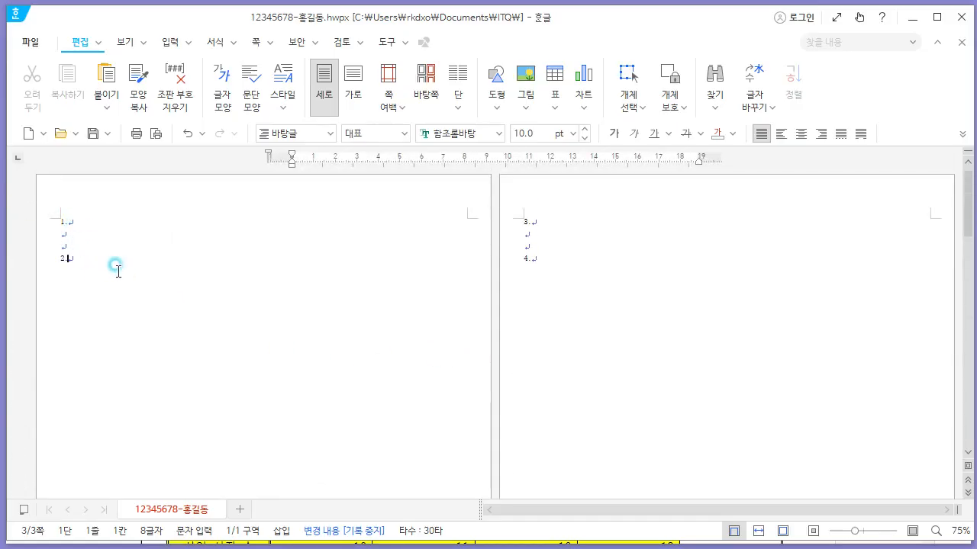
key(Return)
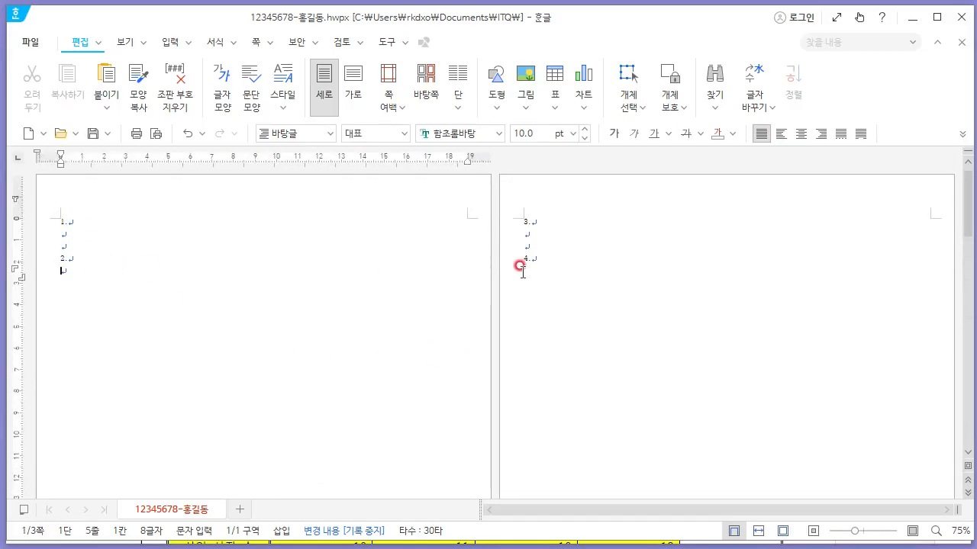
click(699, 254)
click(621, 219)
click(624, 248)
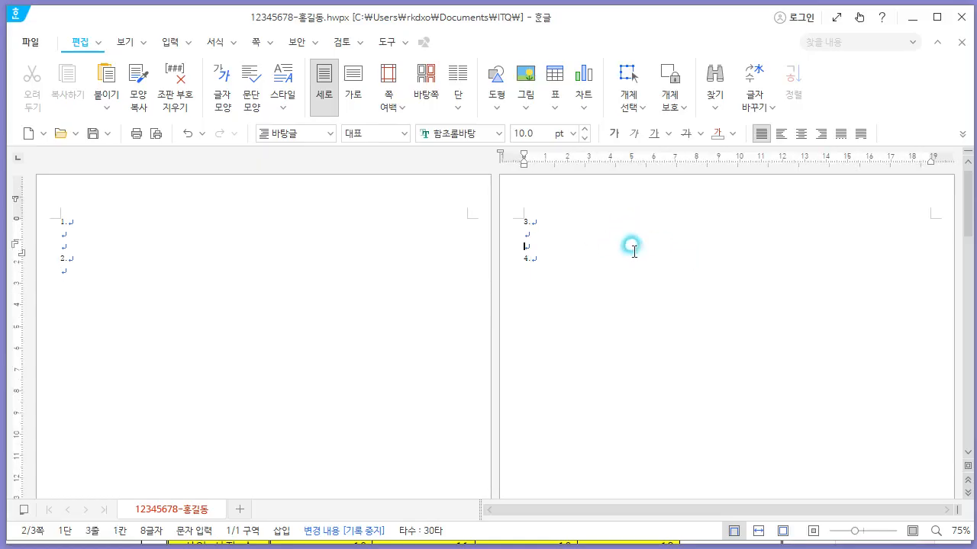
click(638, 262)
key(Return)
Consult the exam PDF and enter question 1's English and Korean output passages beneath "1." on page 1.
scroll(629, 290, down, 5)
scroll(529, 350, down, 3)
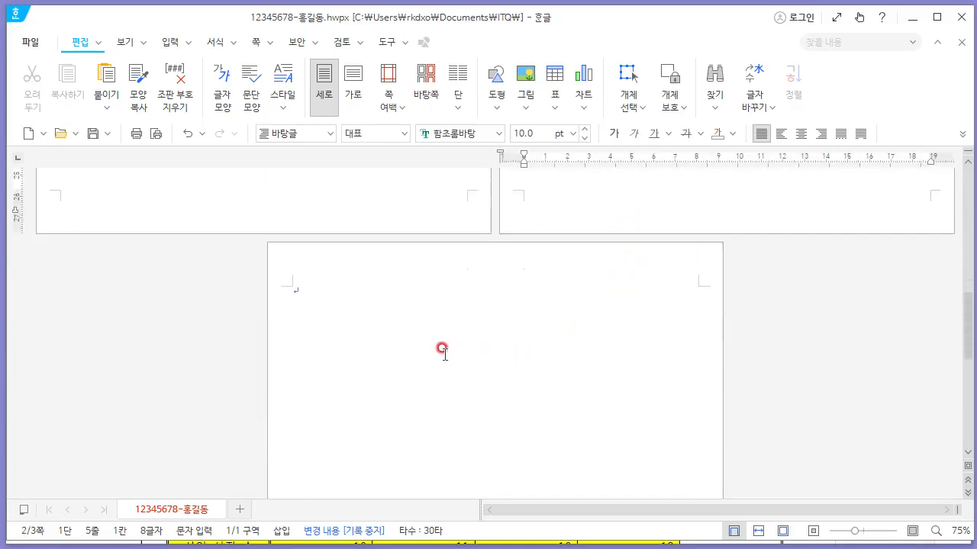
scroll(413, 363, up, 5)
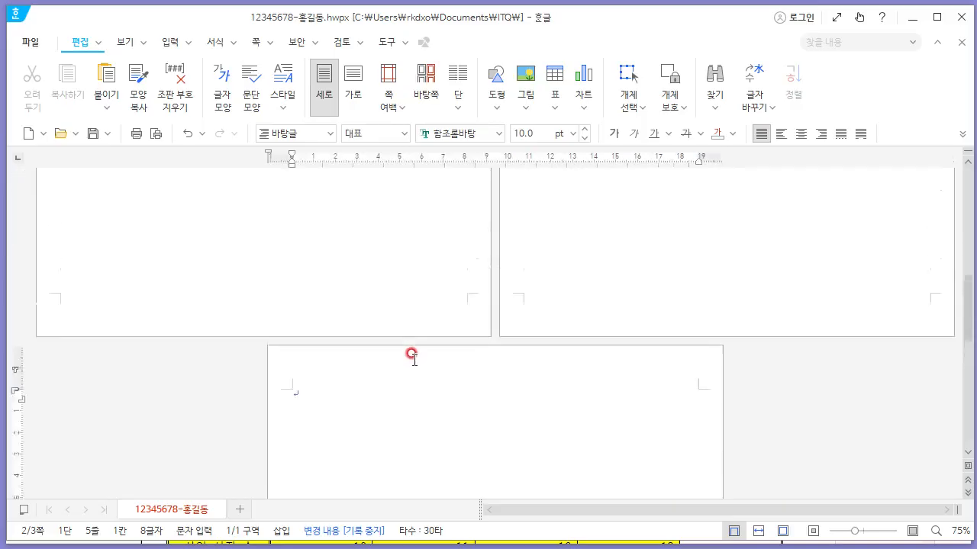
scroll(416, 376, up, 5)
right_click(421, 368)
click(303, 279)
click(333, 231)
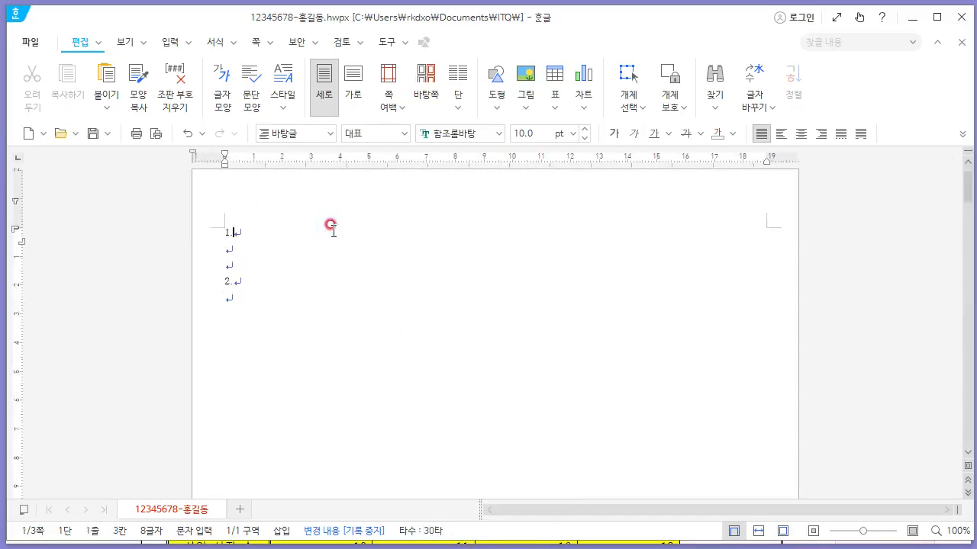
key(alt+Tab)
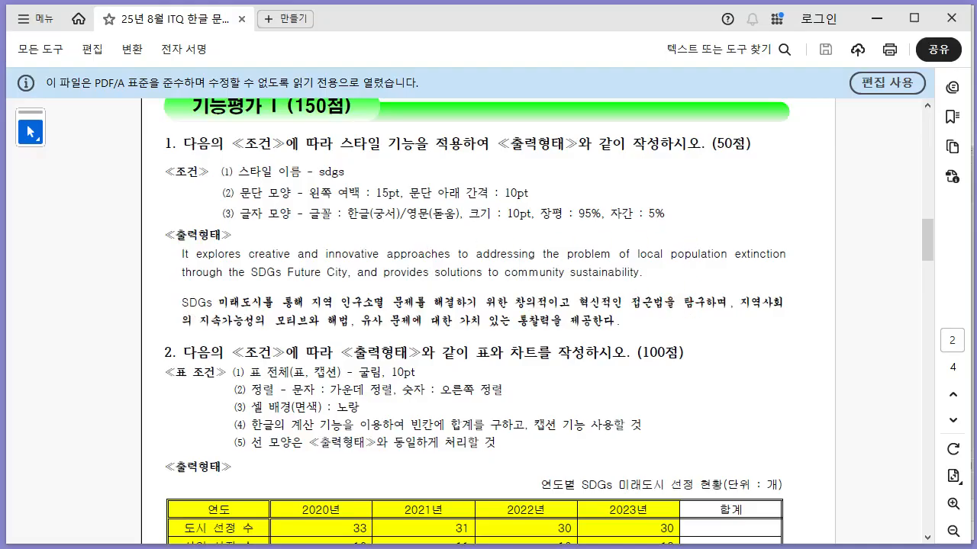
key(alt+Tab)
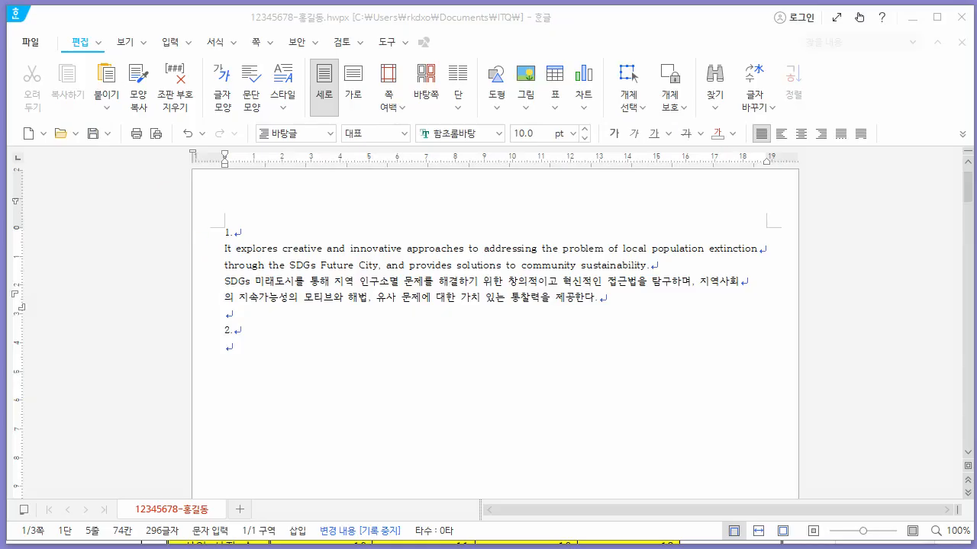
Join the two lines of the Korean passage into one paragraph by removing the line break after "지역사회".
click(653, 267)
click(329, 231)
click(226, 296)
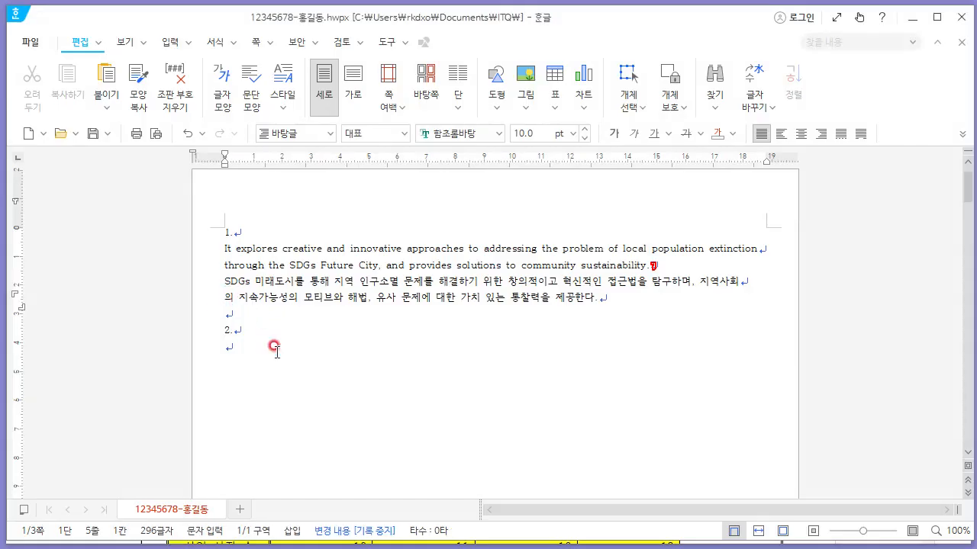
key(BackSpace)
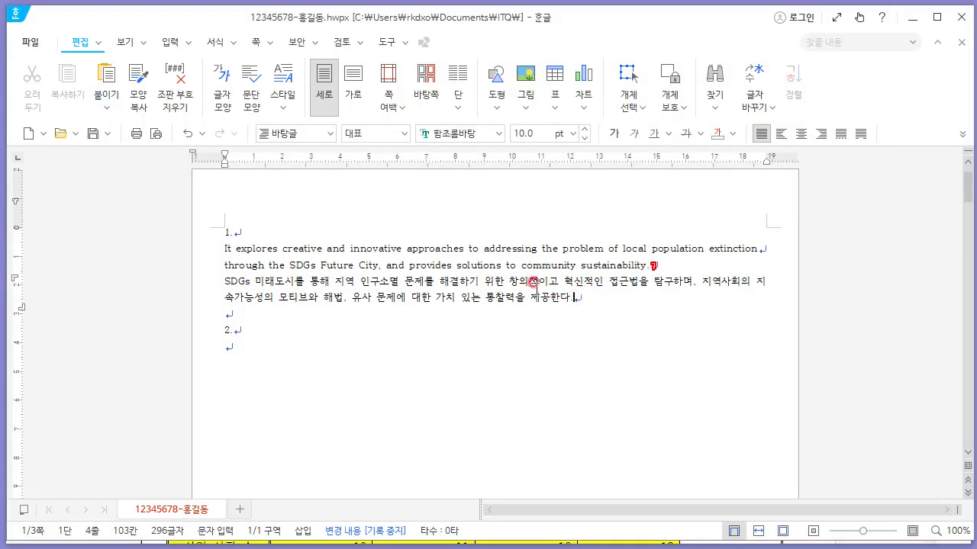
click(593, 264)
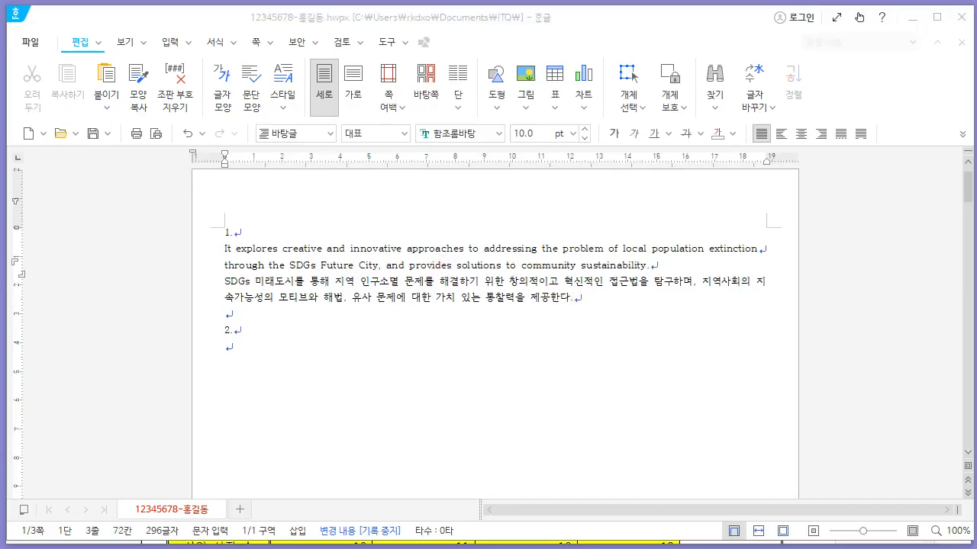
click(568, 298)
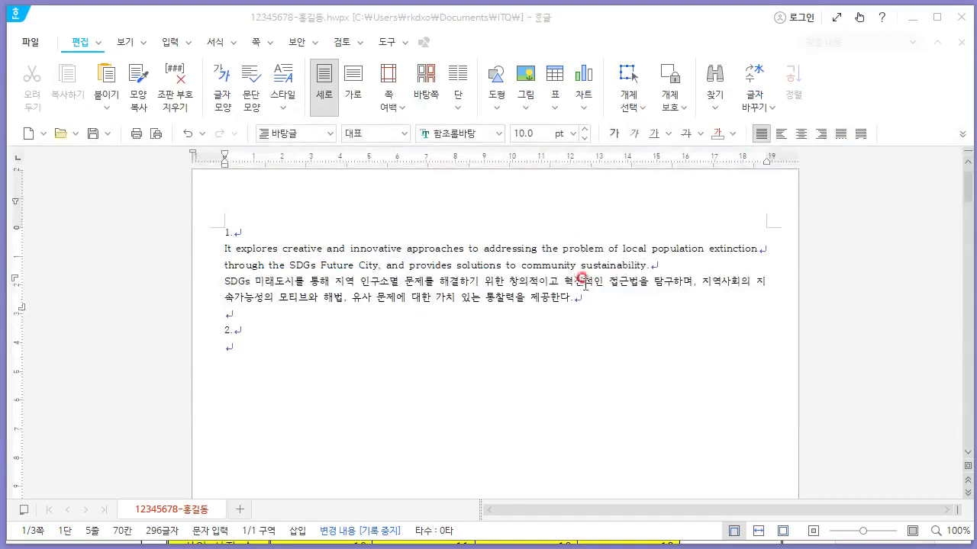
click(506, 282)
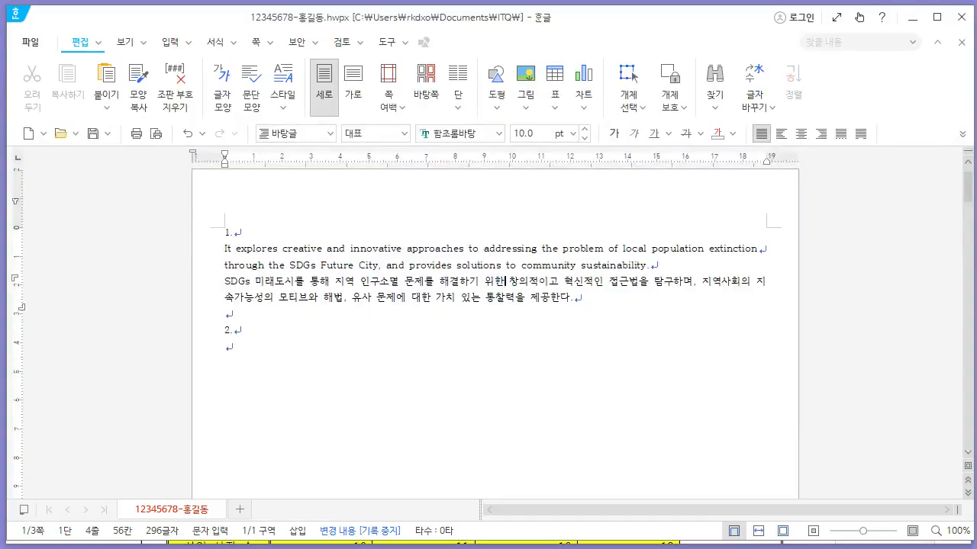
Examine question 1's font conditions and Korean output text in the exam PDF, and return to the Hangul document.
key(alt+Tab)
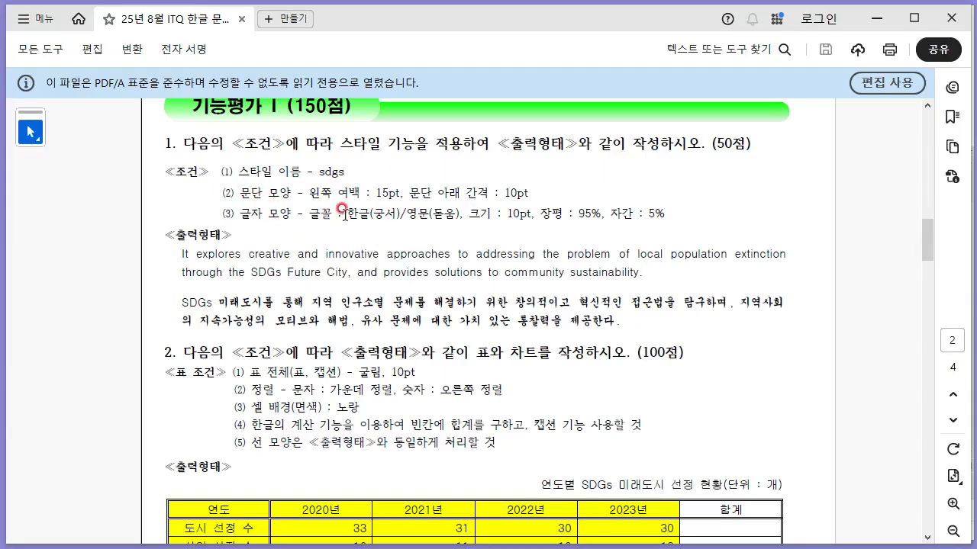
drag(310, 213, 463, 212)
click(445, 214)
drag(376, 302, 522, 325)
click(446, 305)
key(alt+Tab)
click(320, 251)
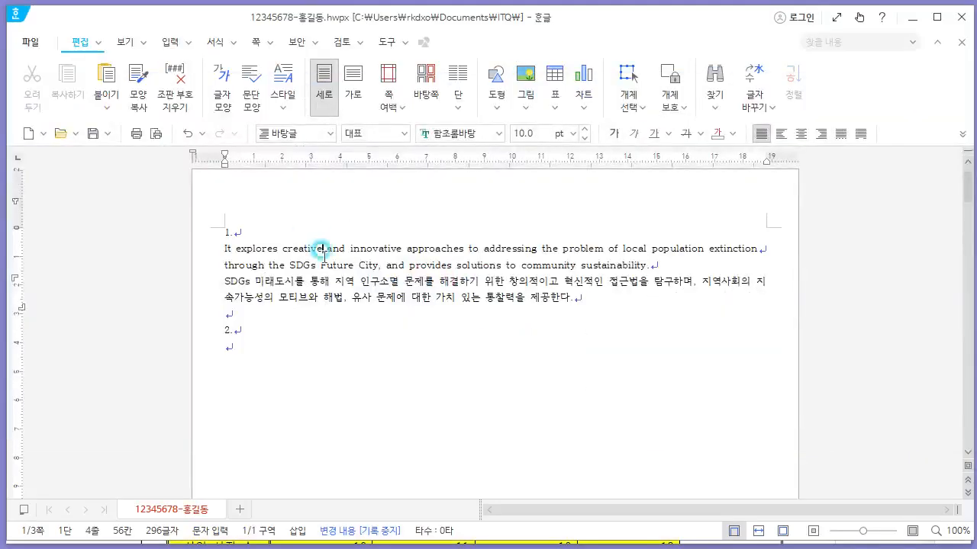
click(701, 263)
Select the English passage and start adding a paragraph style named "sdgs", checking the name against the exam PDF.
drag(665, 268, 173, 245)
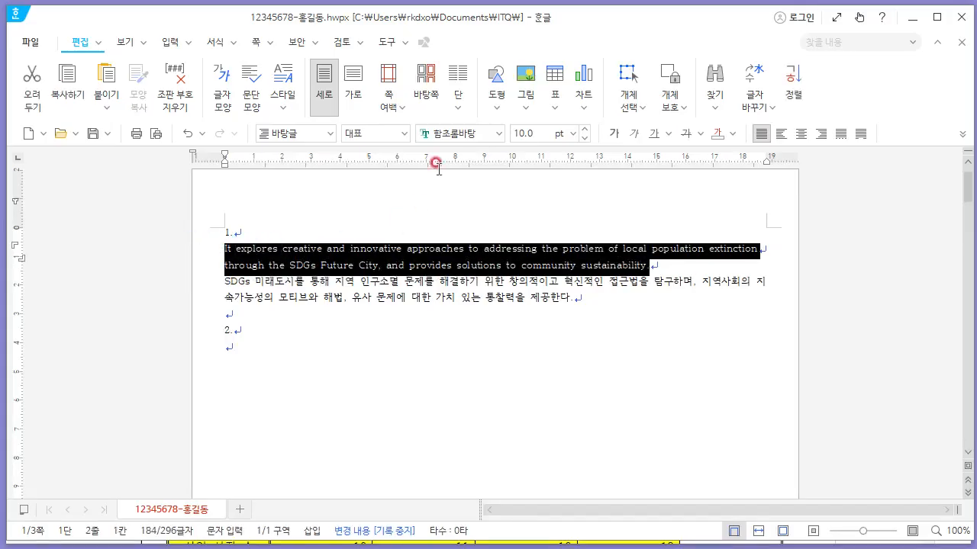
click(431, 252)
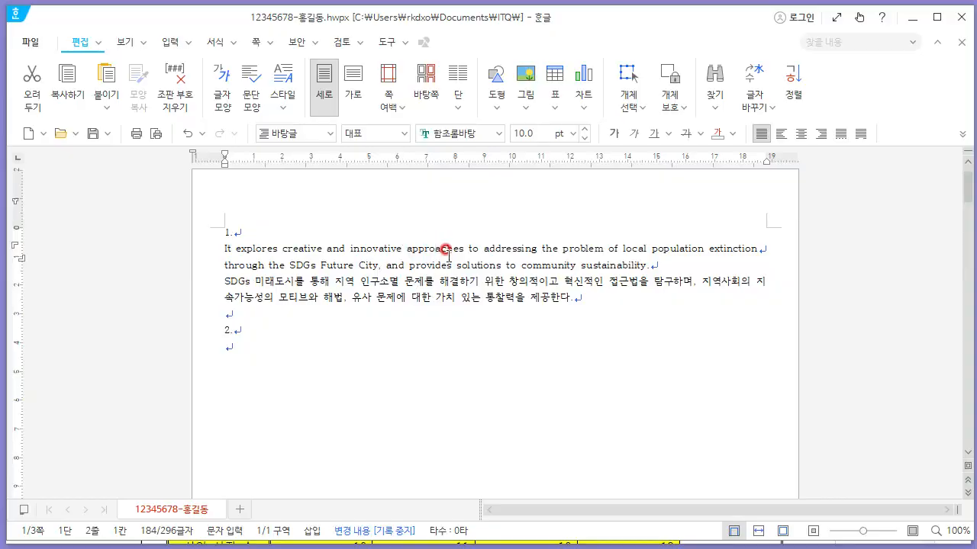
key(F6)
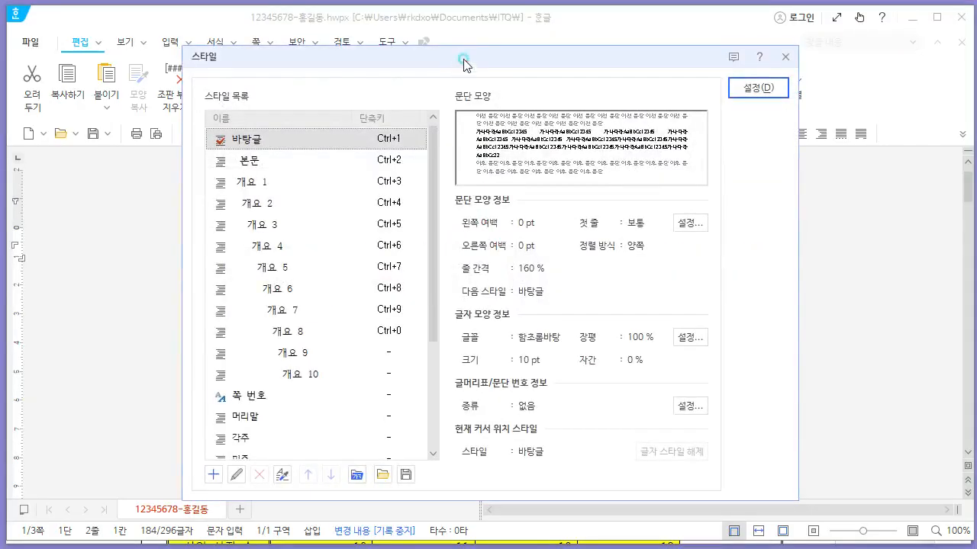
drag(467, 61, 474, 44)
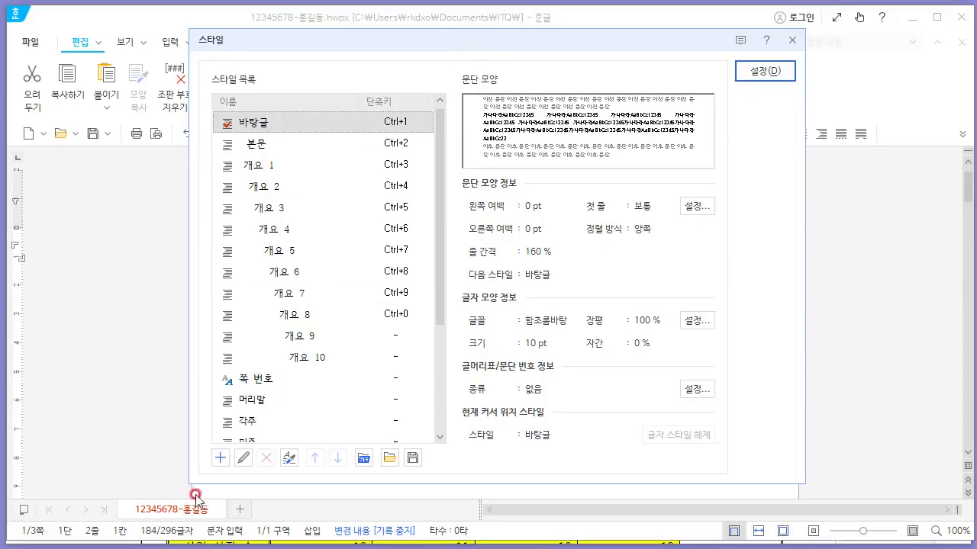
click(220, 457)
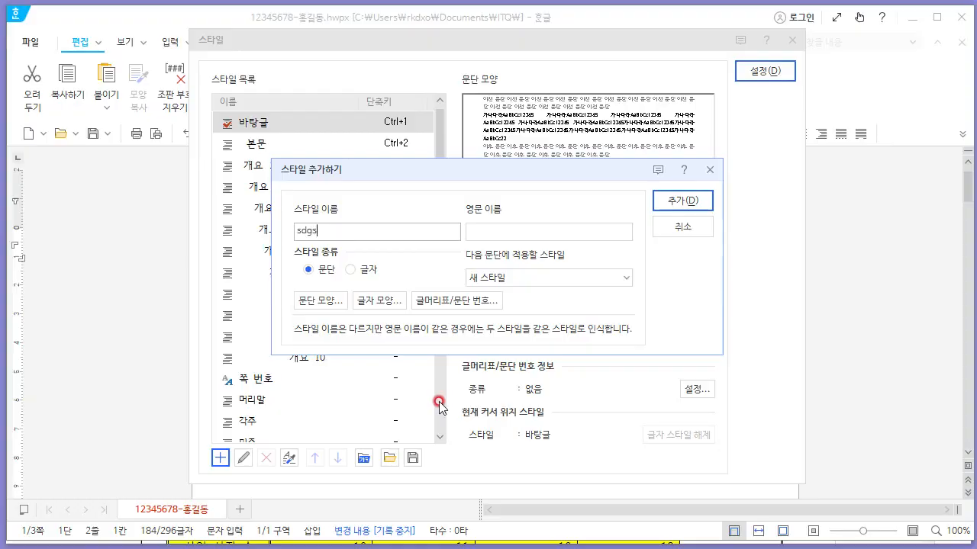
key(alt+Tab)
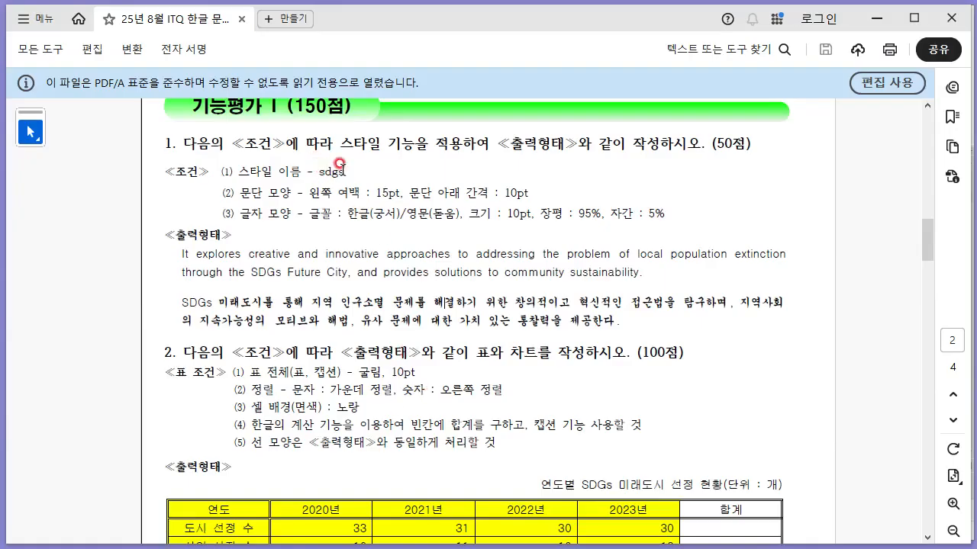
key(alt+Tab)
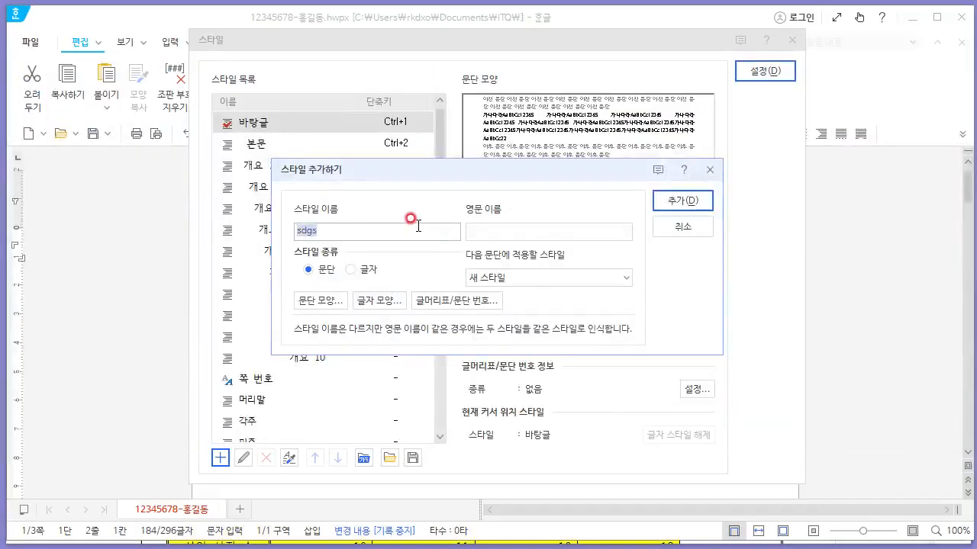
click(501, 229)
Set the sdgs style's left margin to 15 pt and spacing below the paragraph to 10 pt, and return to the exam PDF.
click(324, 303)
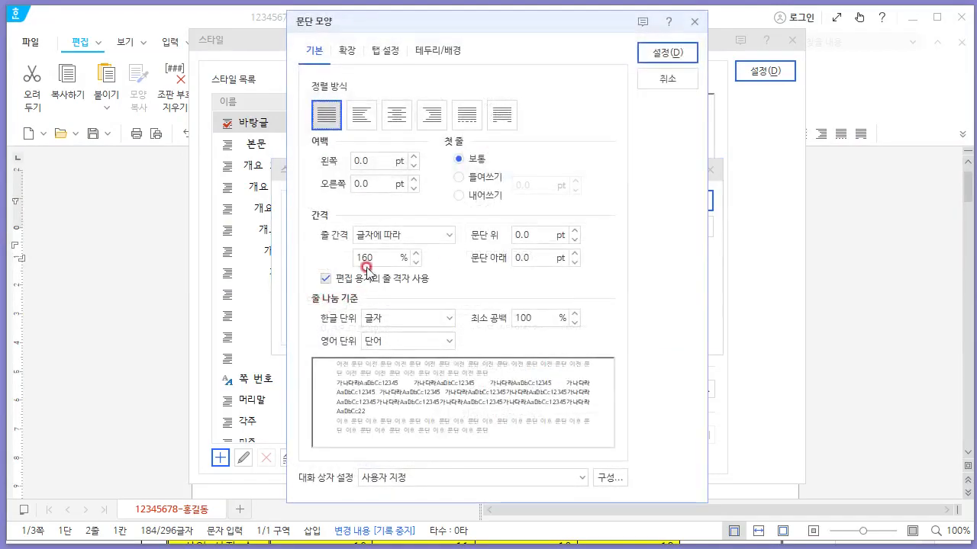
key(alt+Tab)
key(alt+Tab)
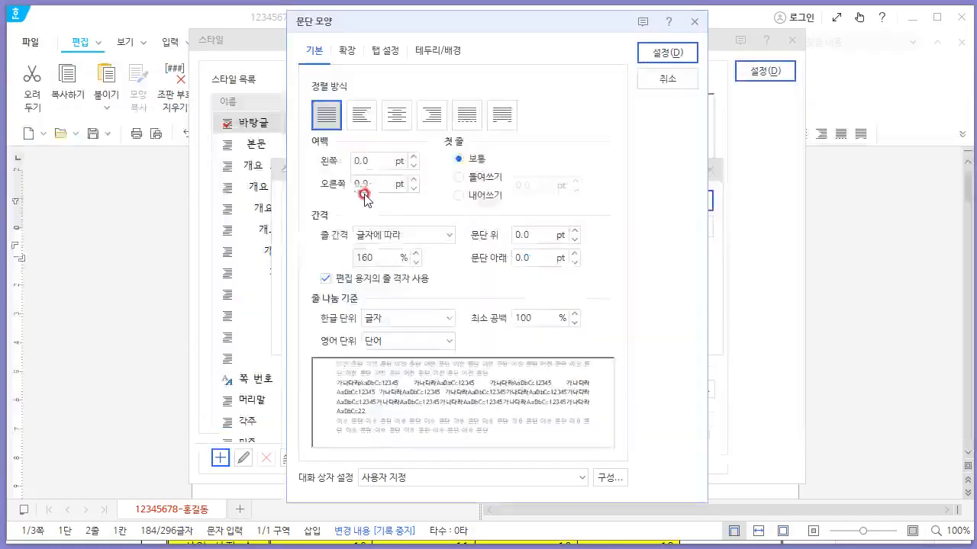
text(15)
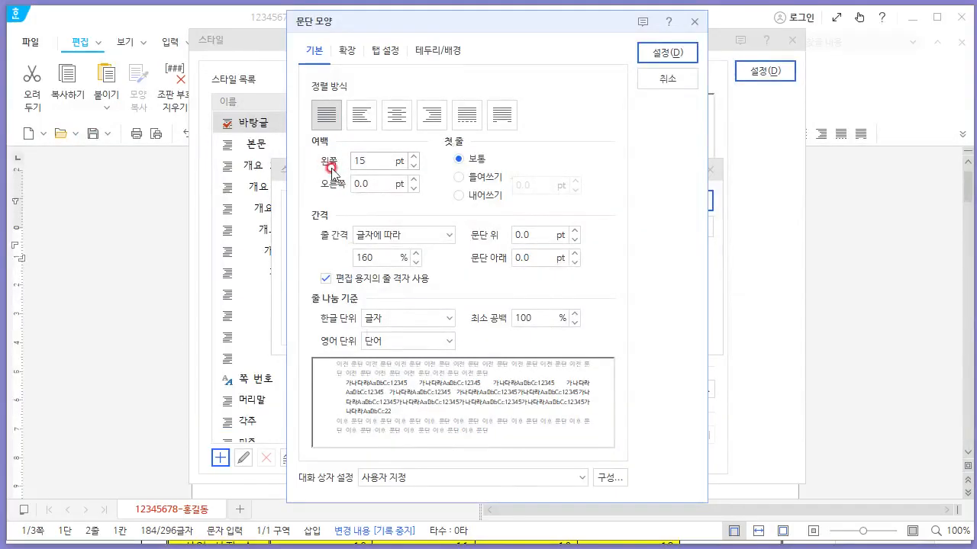
key(alt+Tab)
key(alt+Tab)
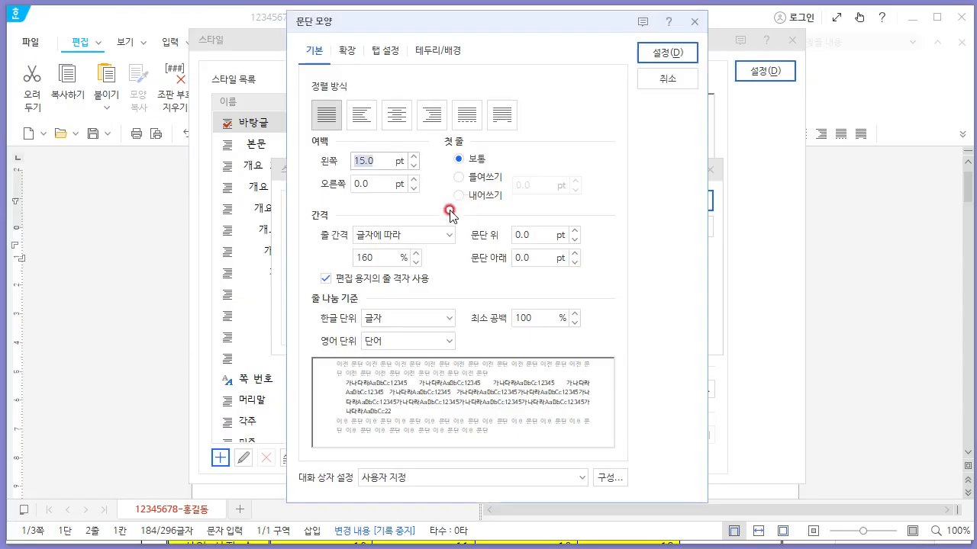
double_click(527, 258)
text(10)
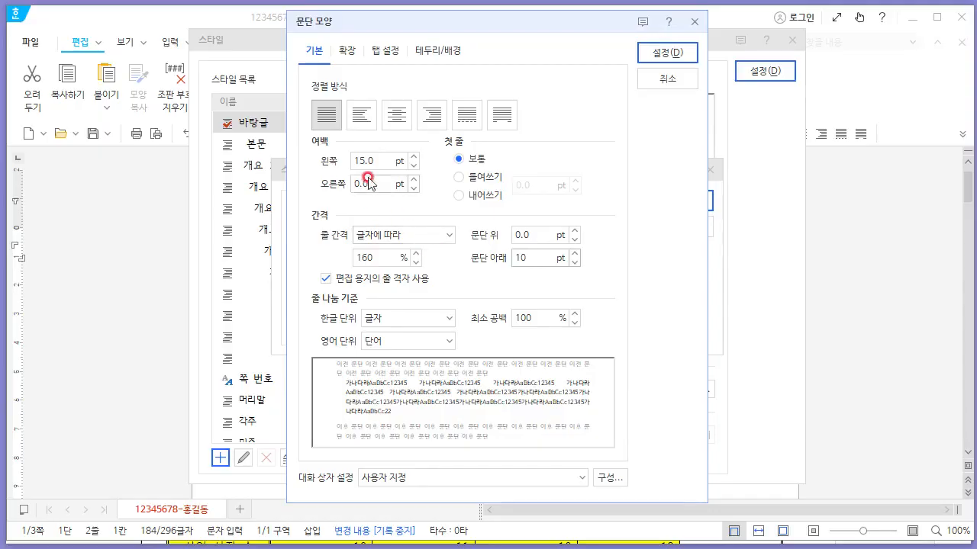
click(345, 162)
click(529, 258)
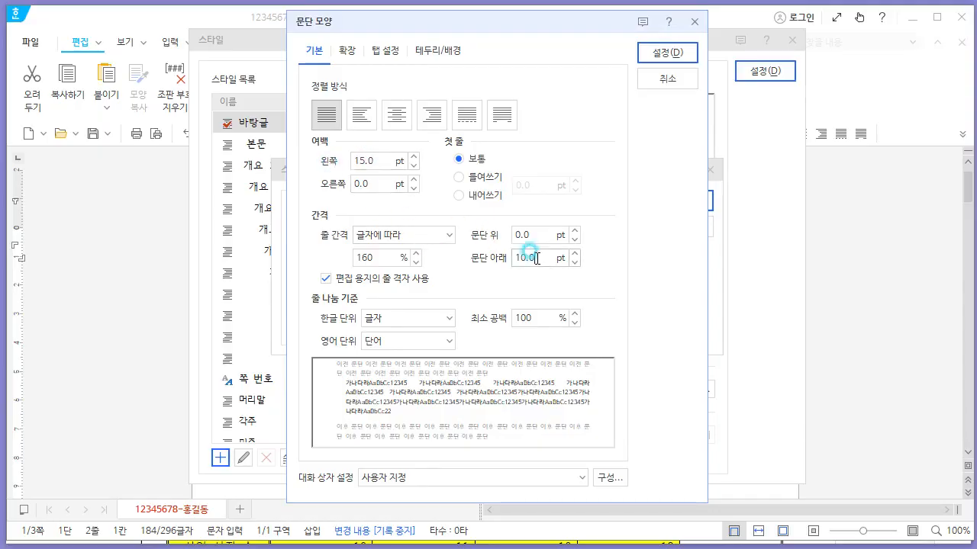
click(661, 53)
key(alt+Tab)
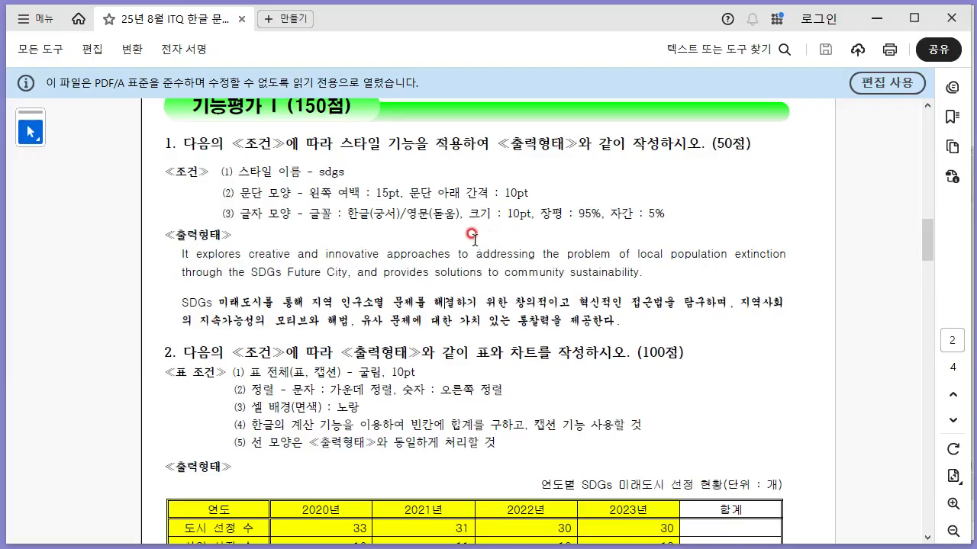
Open the sdgs style's character shape settings and set the Korean (한글) font to 궁서, following the exam PDF.
key(alt+Tab)
click(386, 301)
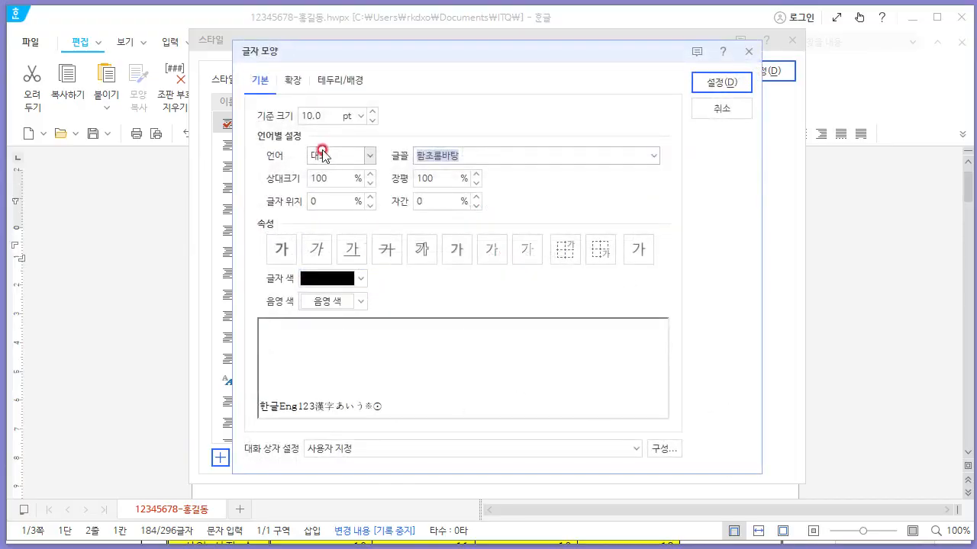
click(338, 156)
click(319, 196)
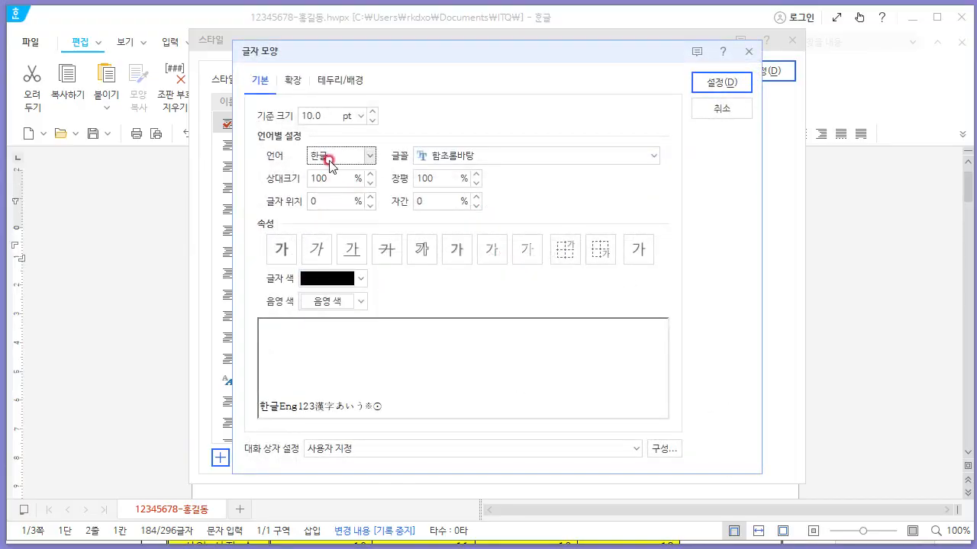
click(329, 158)
key(alt+Tab)
key(alt+Tab)
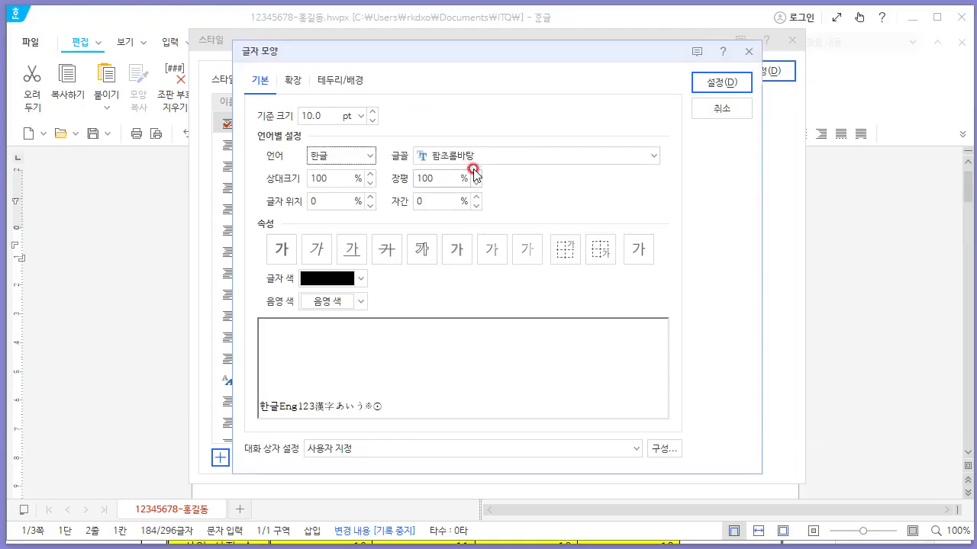
click(511, 153)
text(함초롬)
key(BackSpace)
key(BackSpace)
key(BackSpace)
text(rndt)
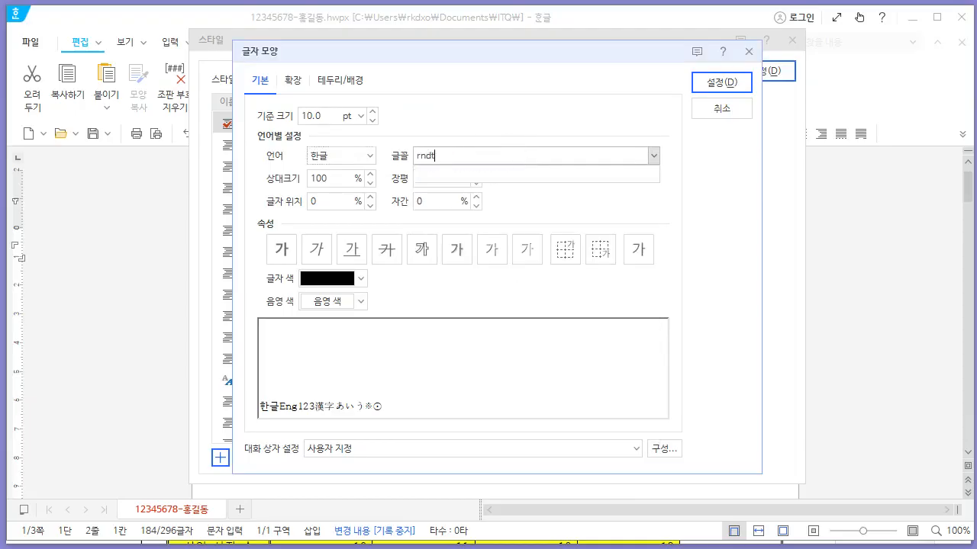
key(BackSpace)
key(BackSpace)
key(BackSpace)
text(궁서)
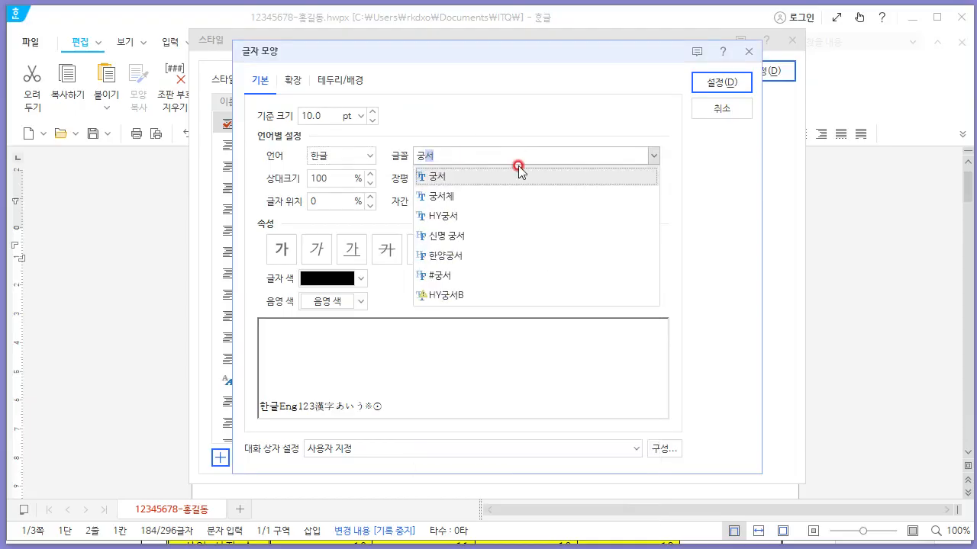
click(486, 176)
Set the sdgs style's English (영문) font to 돋움, checking the font name against the exam PDF.
click(369, 156)
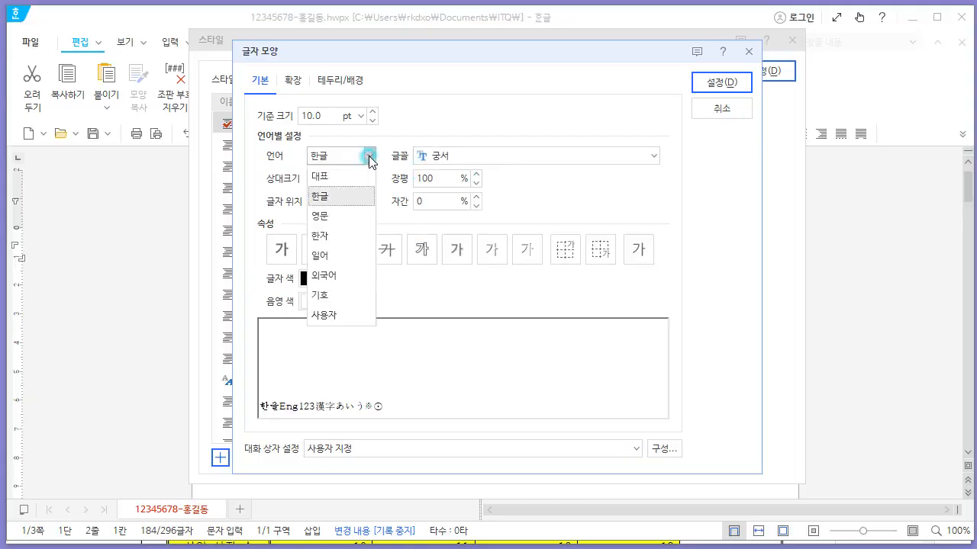
click(343, 214)
click(504, 157)
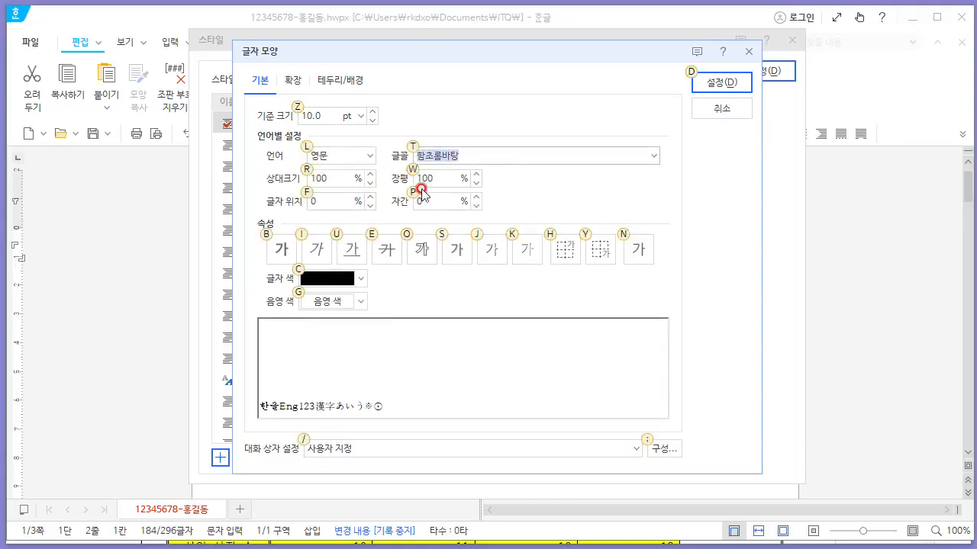
key(alt+Tab)
key(alt+Tab)
text(돋움)
key(Return)
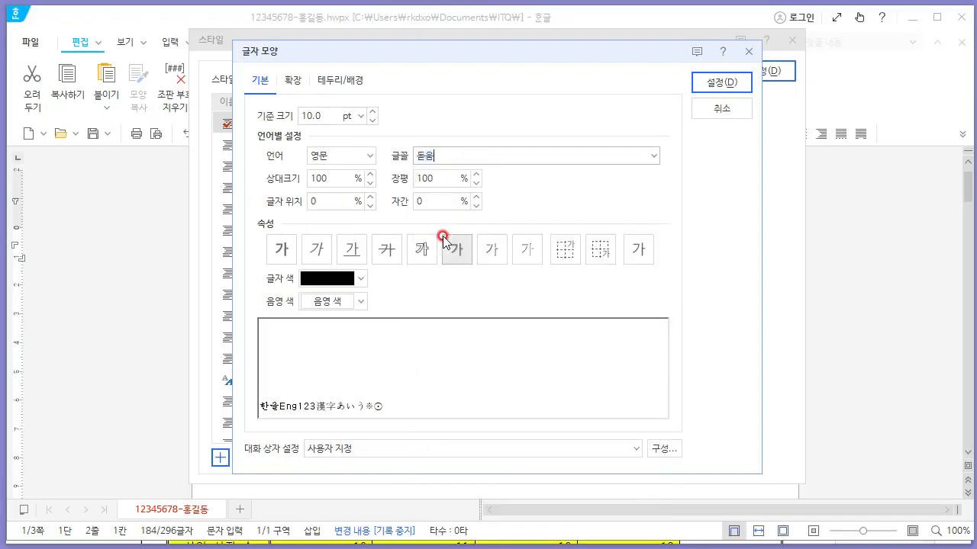
Set the English character width (장평) to 95% and letter spacing (자간) to 5% as the exam PDF requires, and confirm the character shape.
key(alt+Tab)
key(alt+Tab)
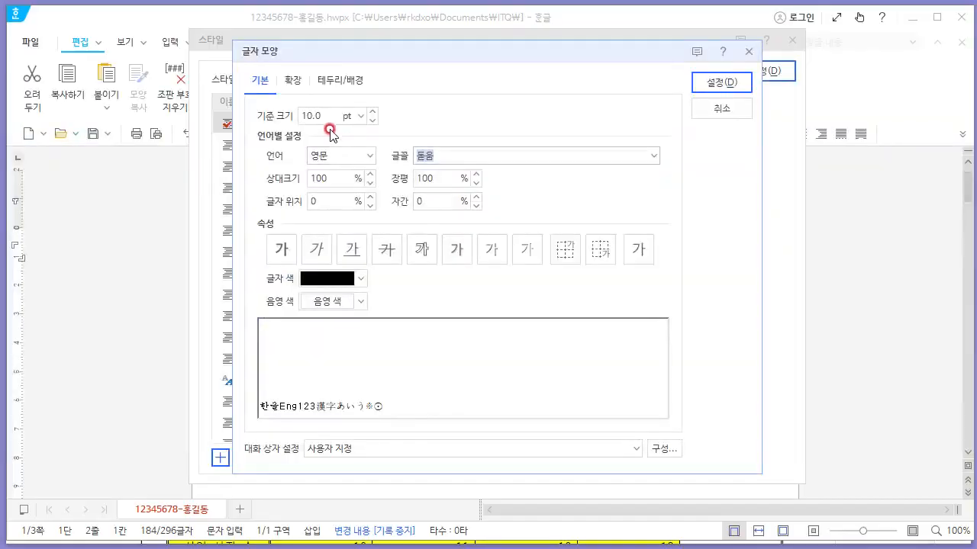
key(alt+Tab)
drag(540, 214, 600, 214)
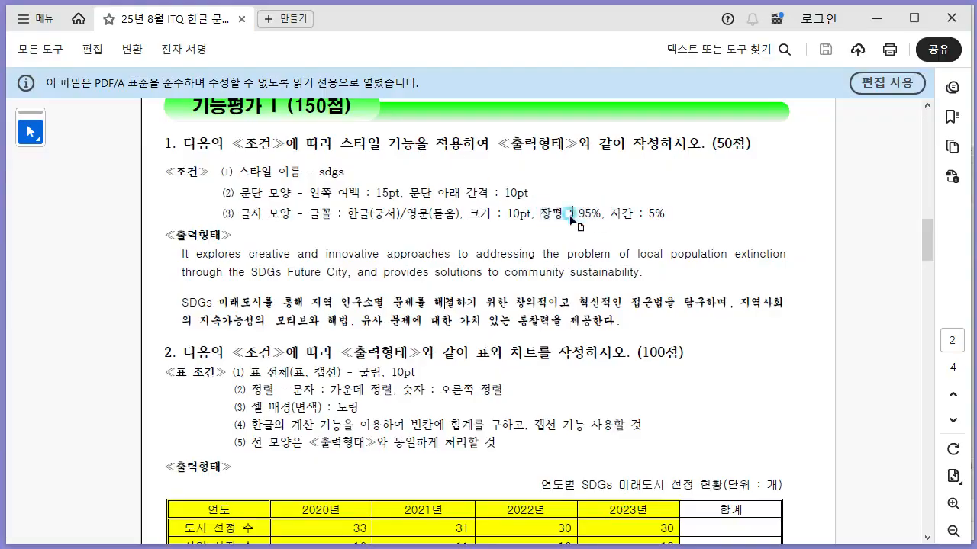
key(alt+Tab)
drag(436, 180, 413, 180)
text(95)
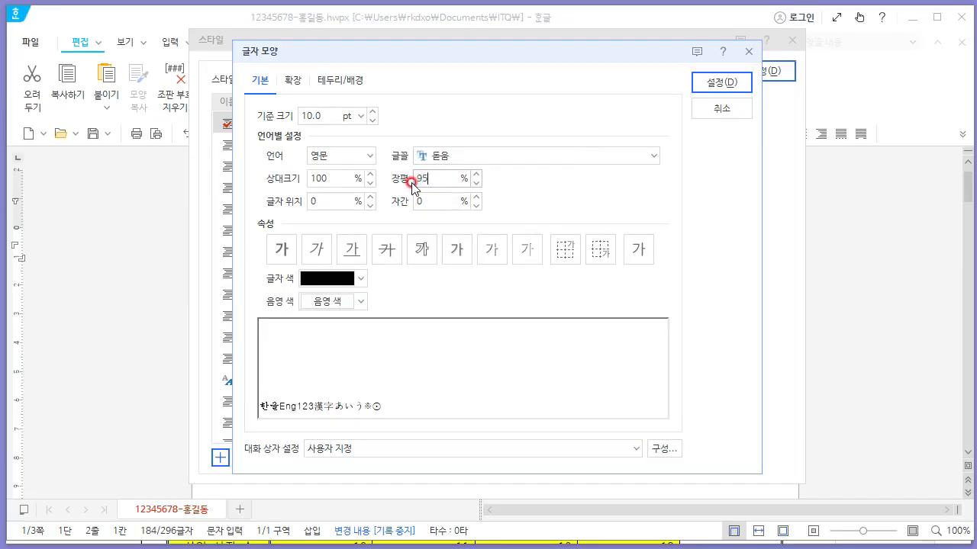
key(alt+Tab)
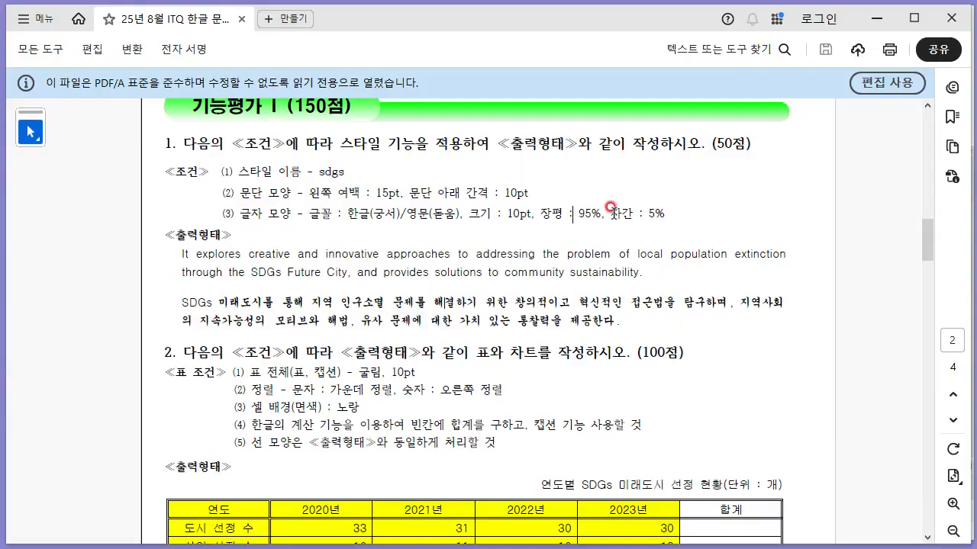
key(alt+Tab)
double_click(450, 201)
text(5)
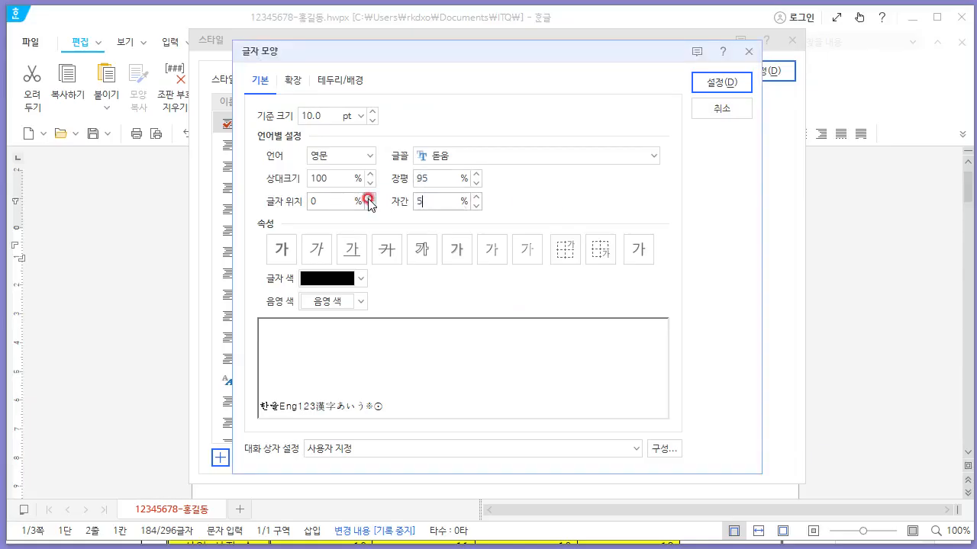
click(724, 89)
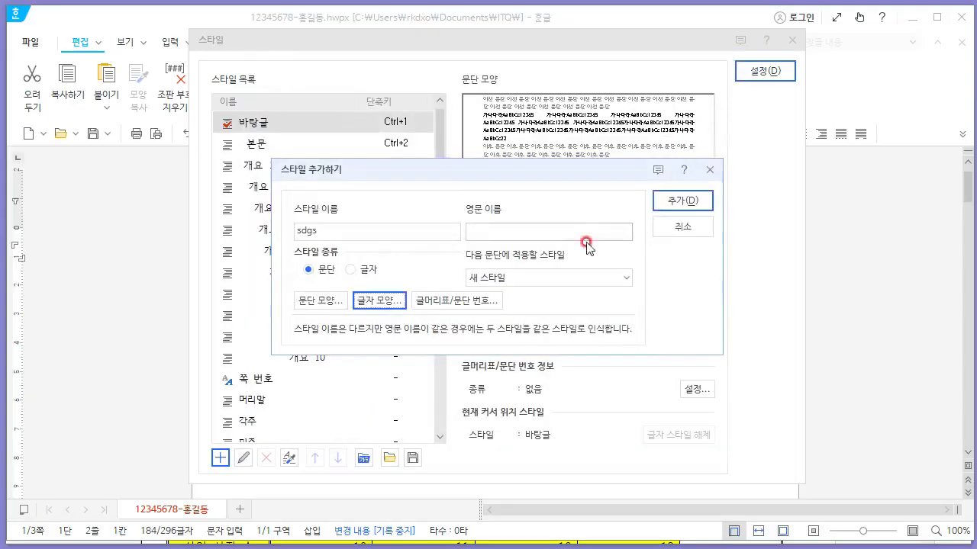
Add the sdgs style to the style list and close the style dialog without applying it.
click(670, 200)
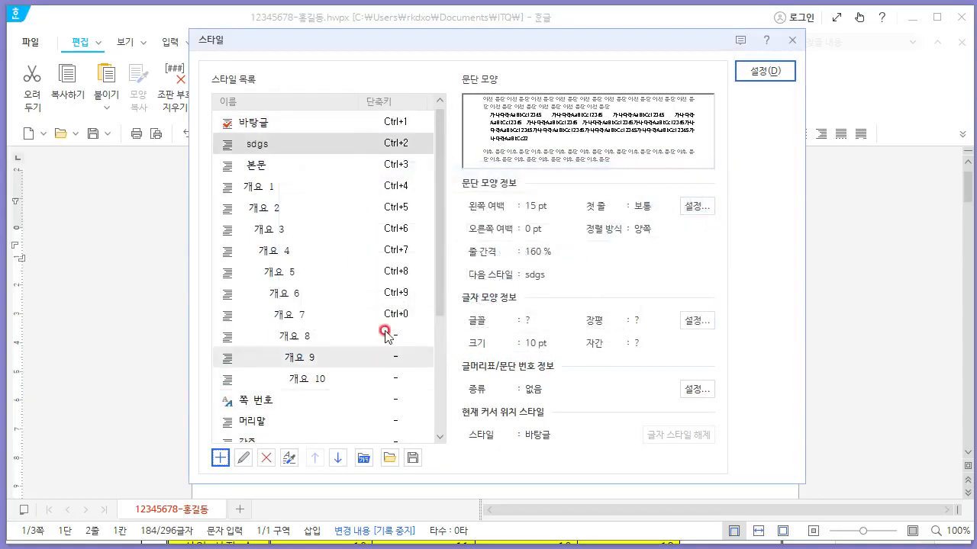
click(285, 151)
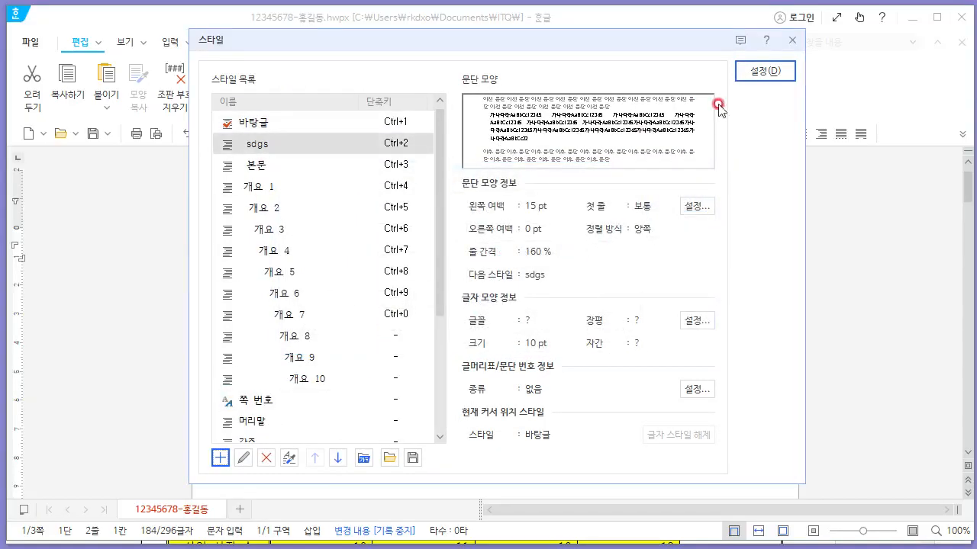
click(794, 42)
Apply the sdgs style to the two-line English passage under question 1.
drag(661, 265, 208, 238)
right_click(434, 264)
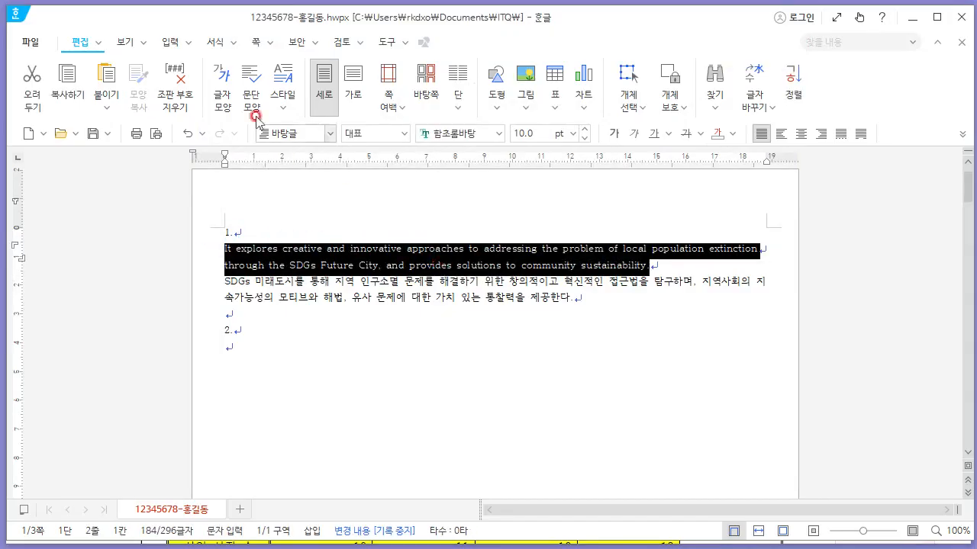
click(216, 42)
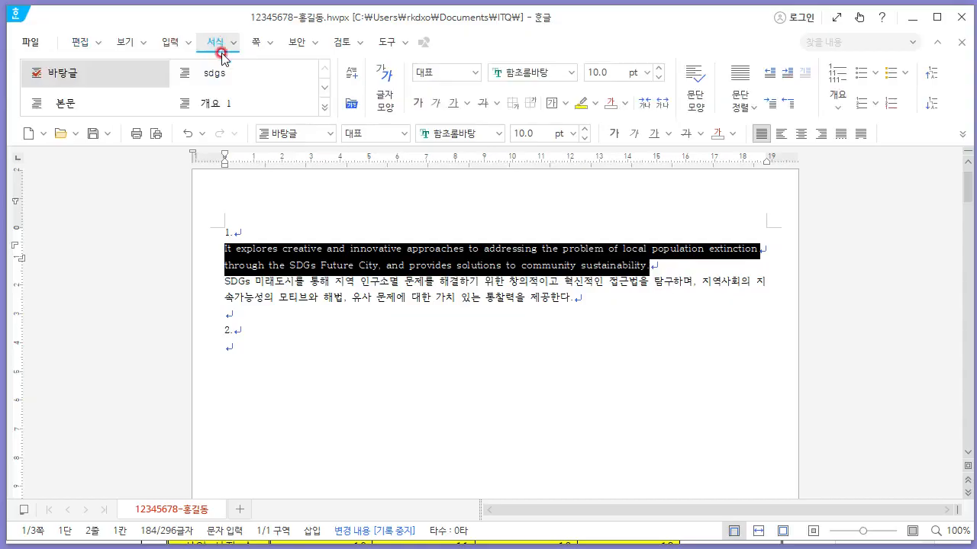
click(327, 106)
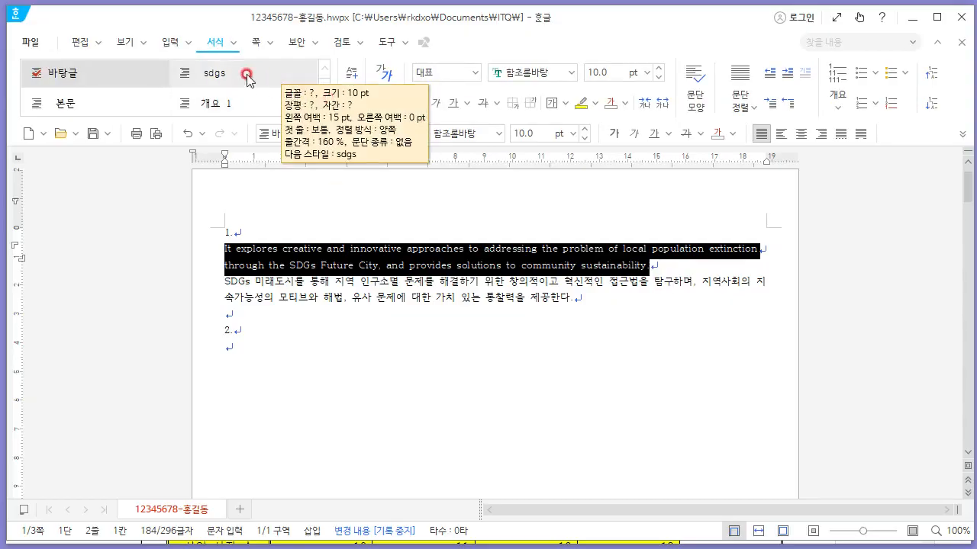
key(F6)
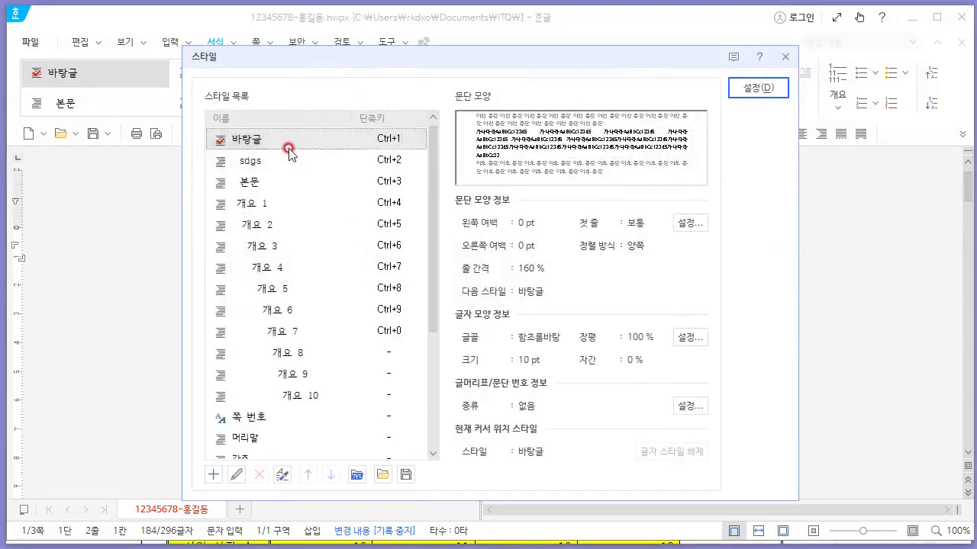
click(284, 162)
click(753, 88)
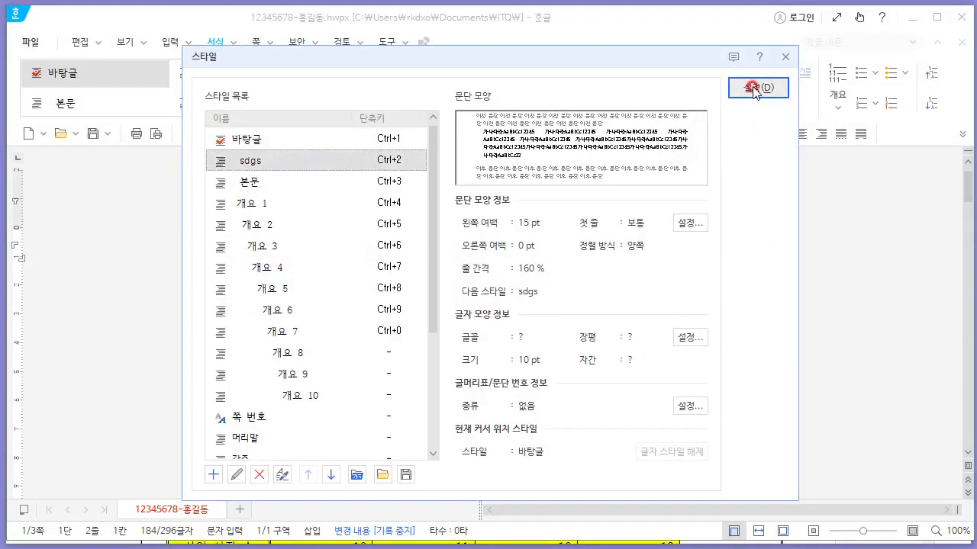
click(641, 316)
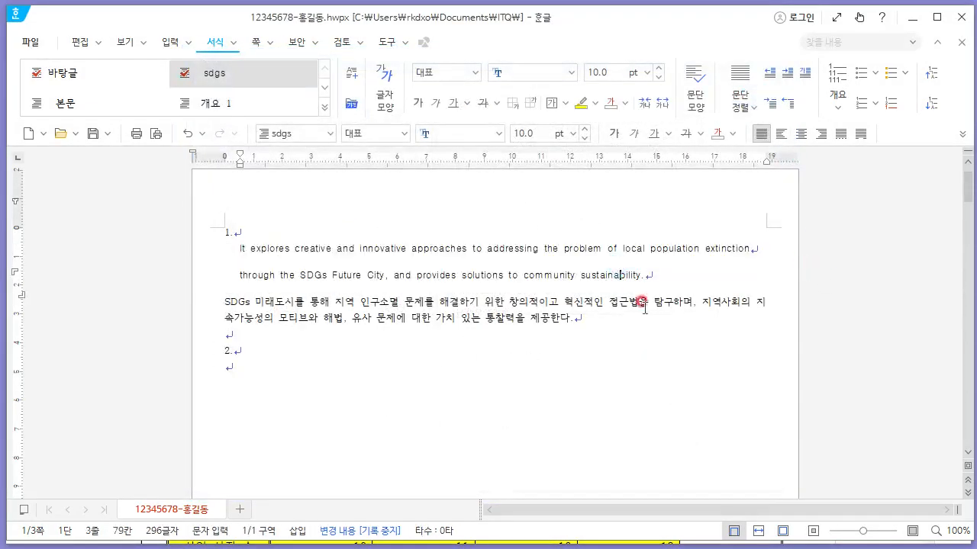
Apply the sdgs style to the Korean passage below the English text.
drag(610, 322, 221, 306)
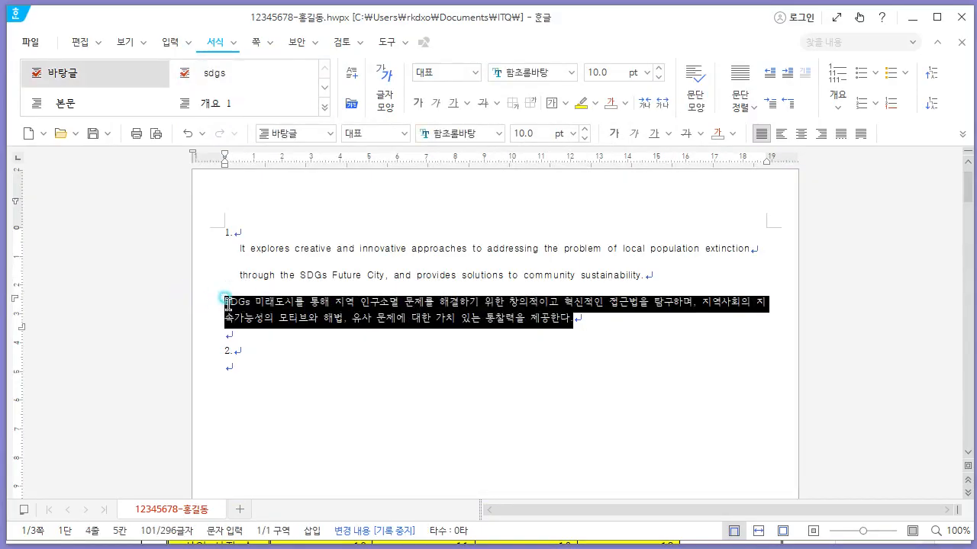
key(F6)
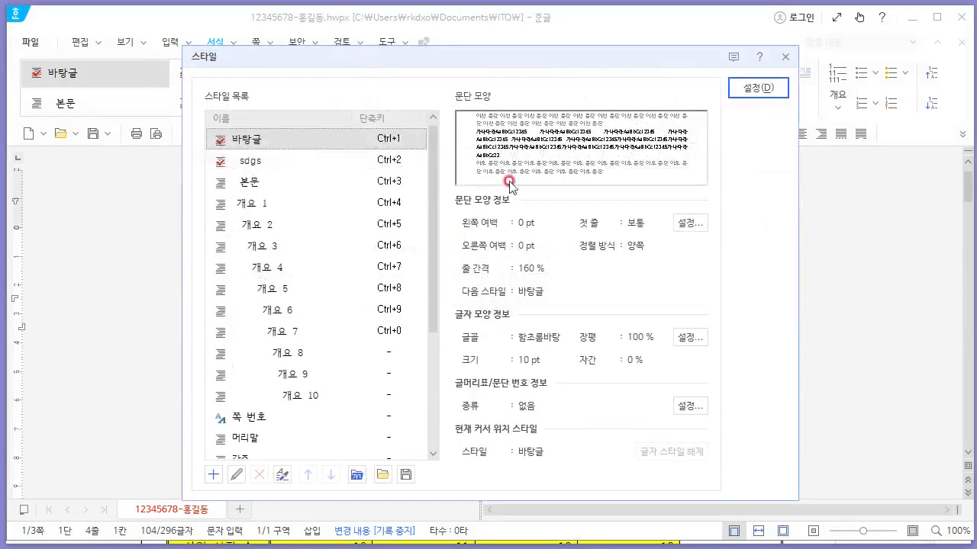
click(317, 163)
click(754, 88)
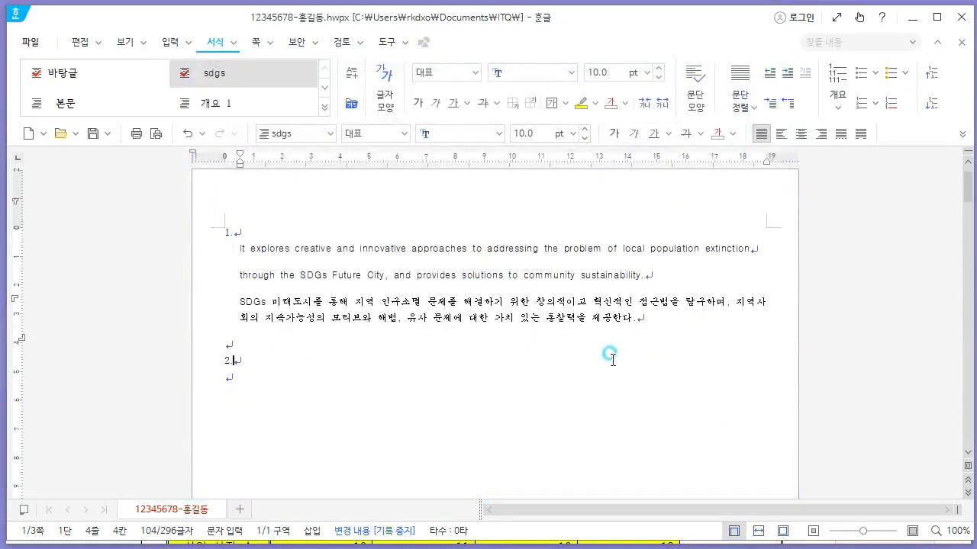
click(630, 324)
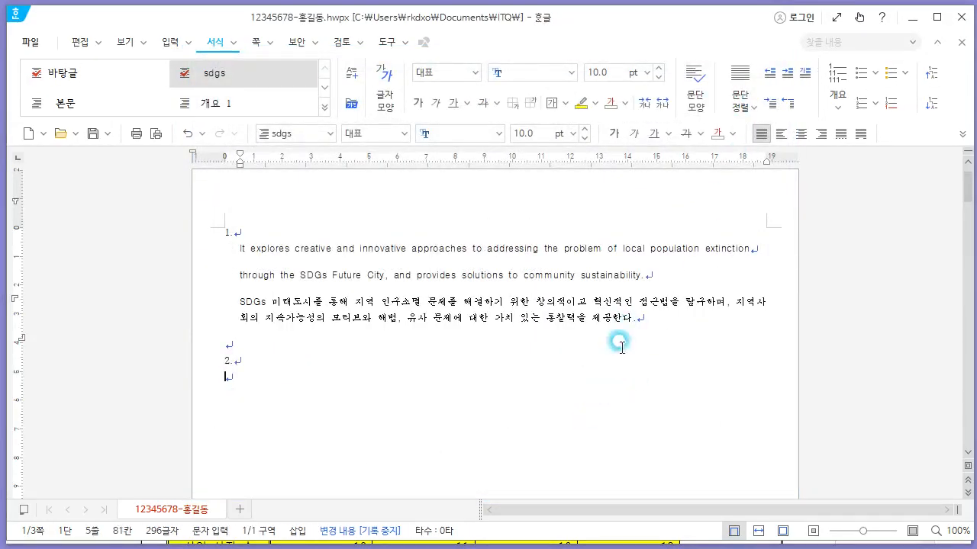
click(585, 318)
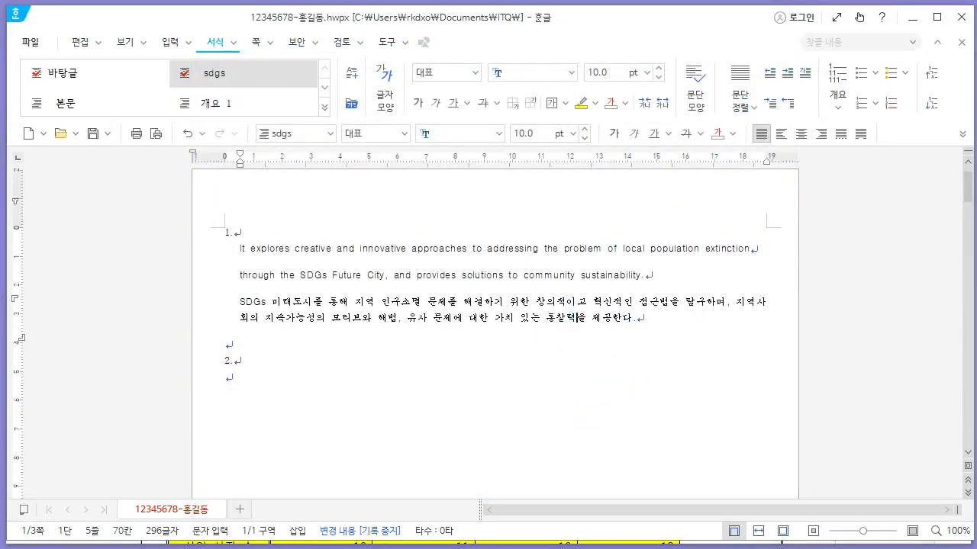
key(F6)
click(608, 323)
click(530, 272)
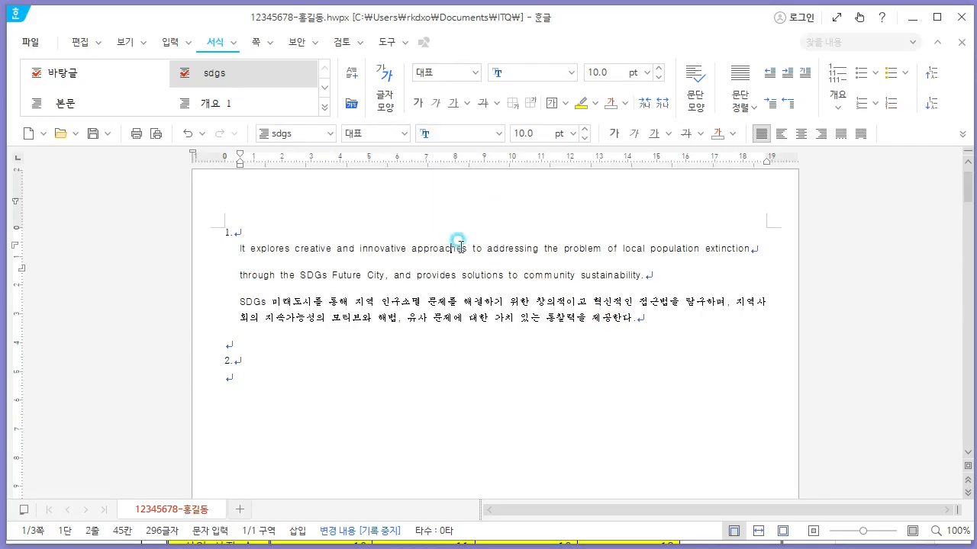
Select the Korean passage again and open the sdgs style's character shape settings for editing.
drag(669, 317, 202, 297)
key(F6)
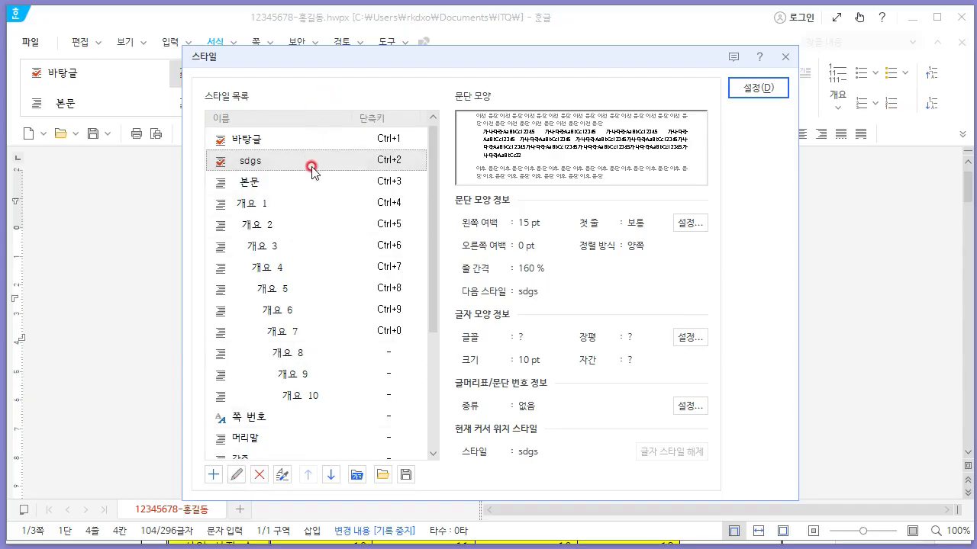
click(238, 477)
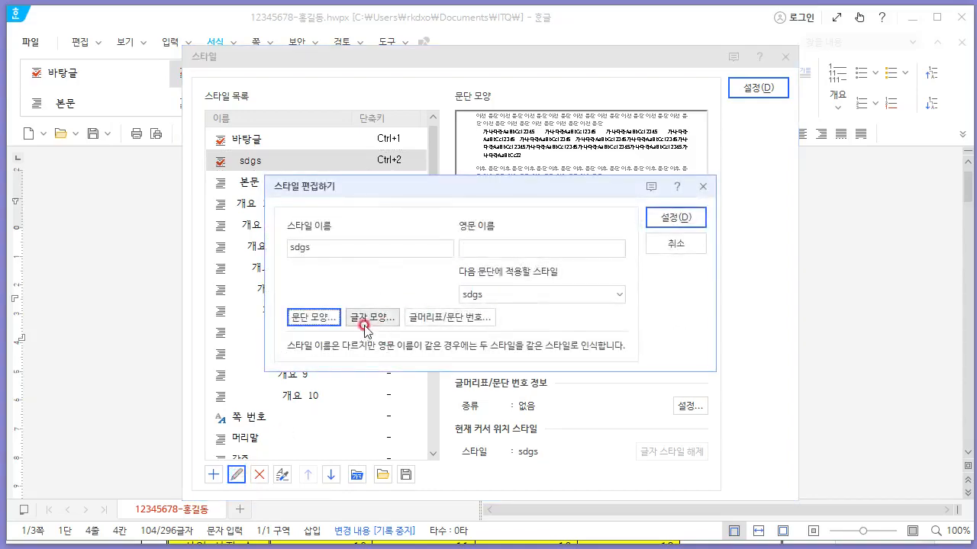
click(361, 323)
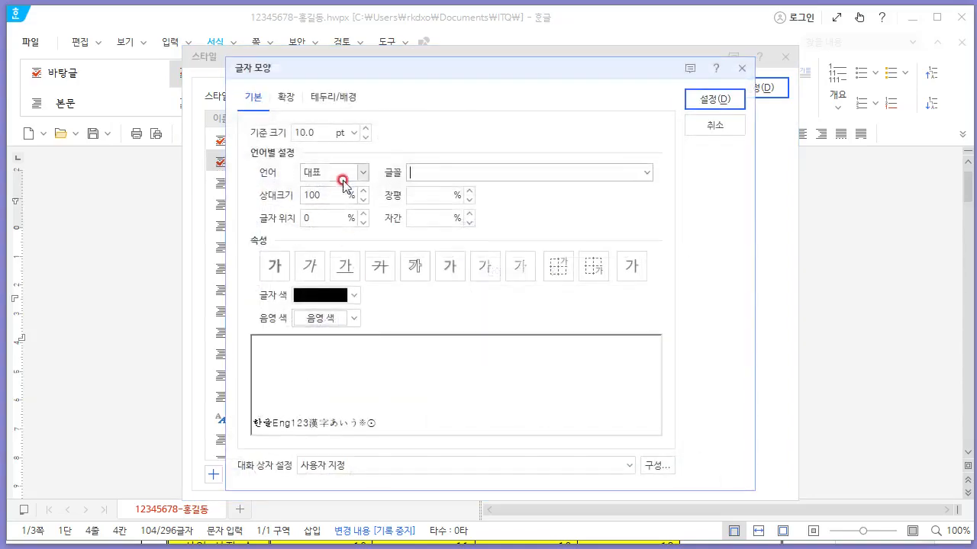
Set the Hangul (한글) character width to 95% and letter spacing to 5% in the sdgs style's character shape.
click(343, 182)
click(338, 231)
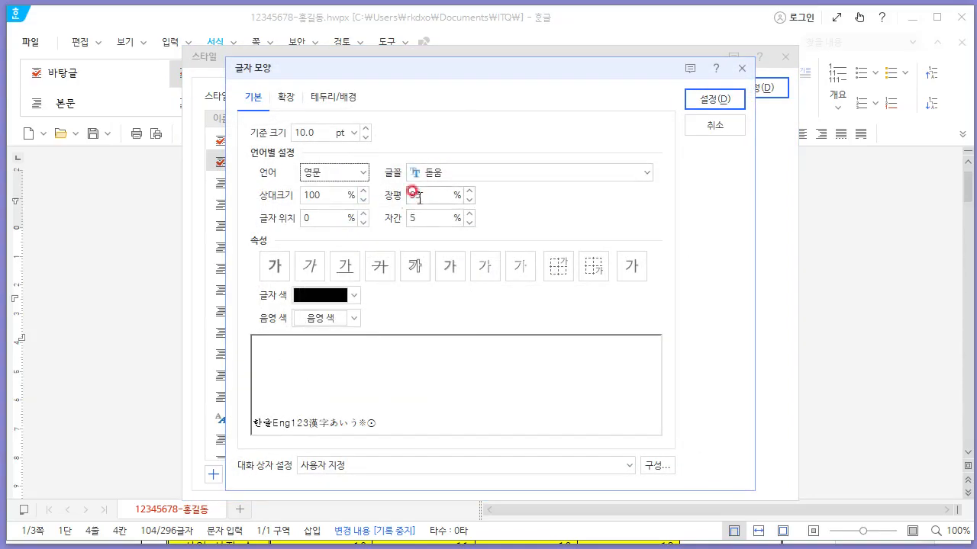
click(360, 174)
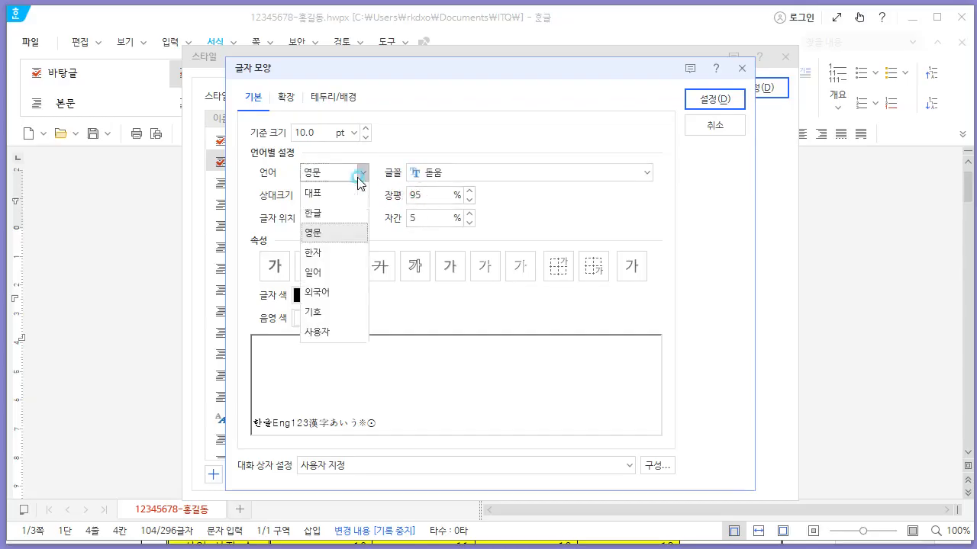
click(339, 214)
click(422, 189)
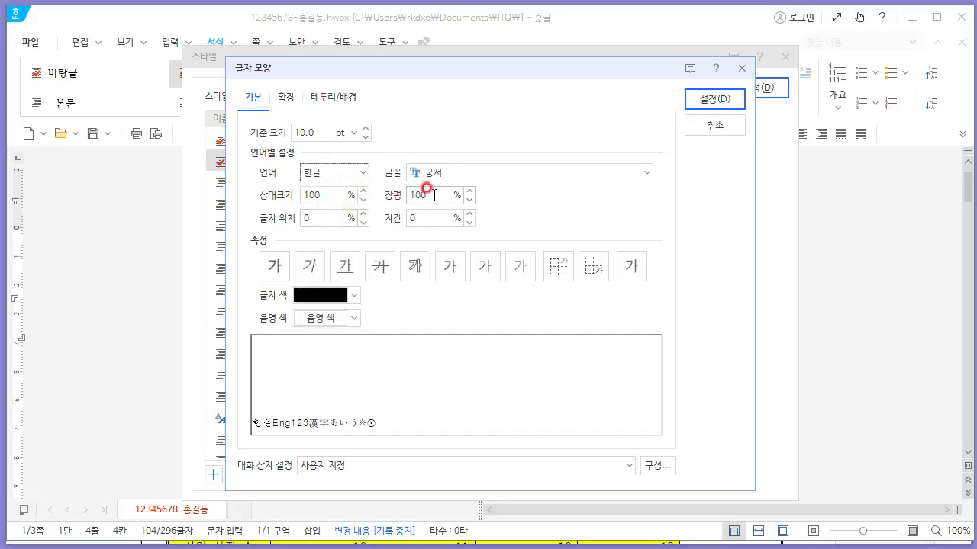
key(alt+Tab)
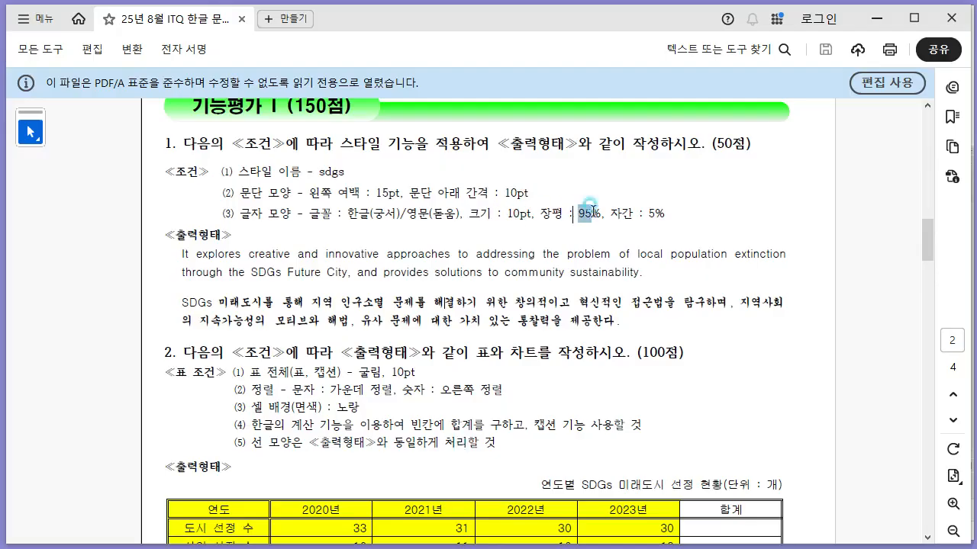
key(alt+Tab)
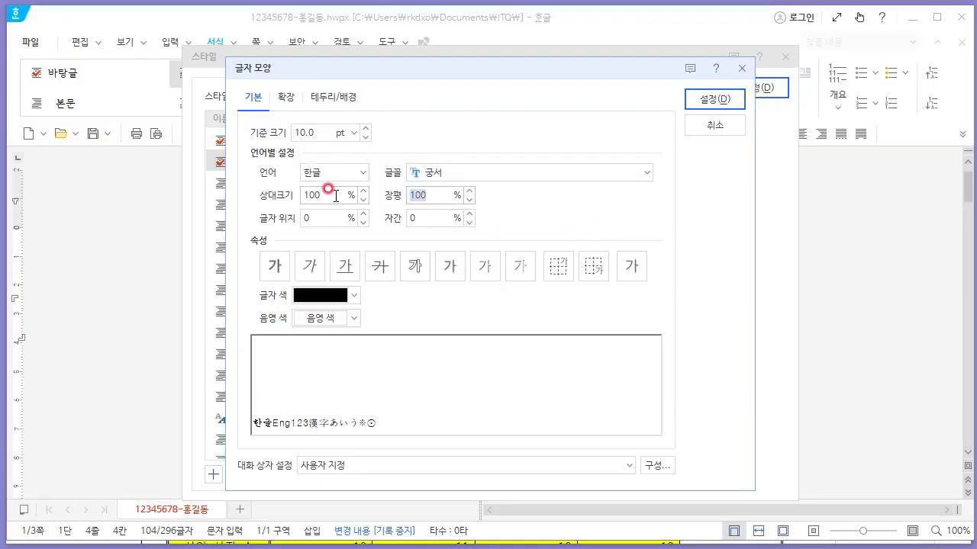
text(95)
key(Tab)
text(5)
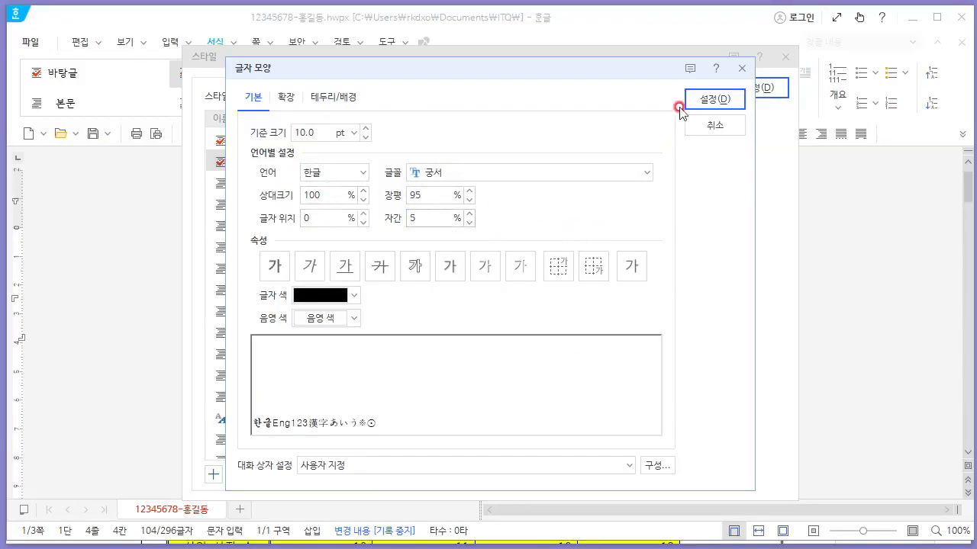
click(703, 100)
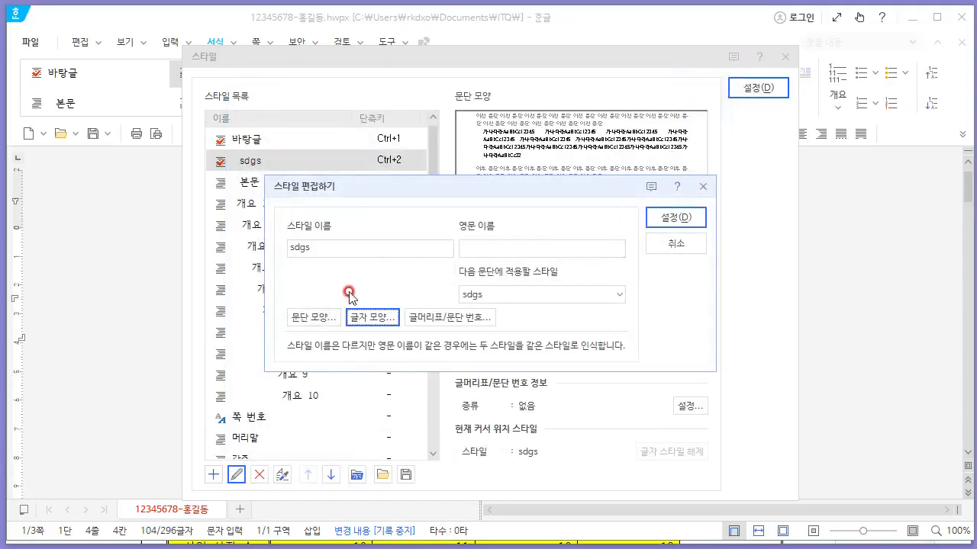
Check the sdgs style's paragraph shape settings, save the edited style and close the style list.
click(309, 318)
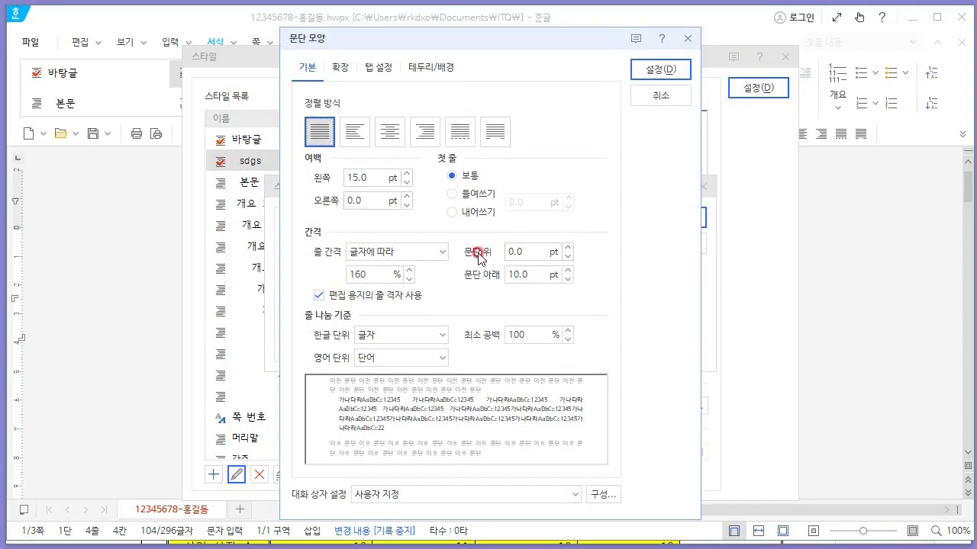
click(655, 69)
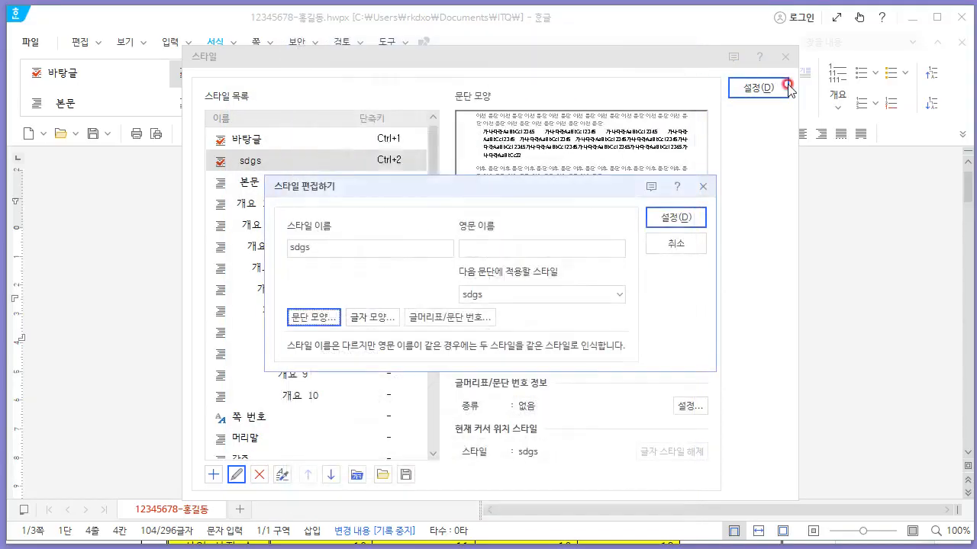
click(696, 218)
click(748, 89)
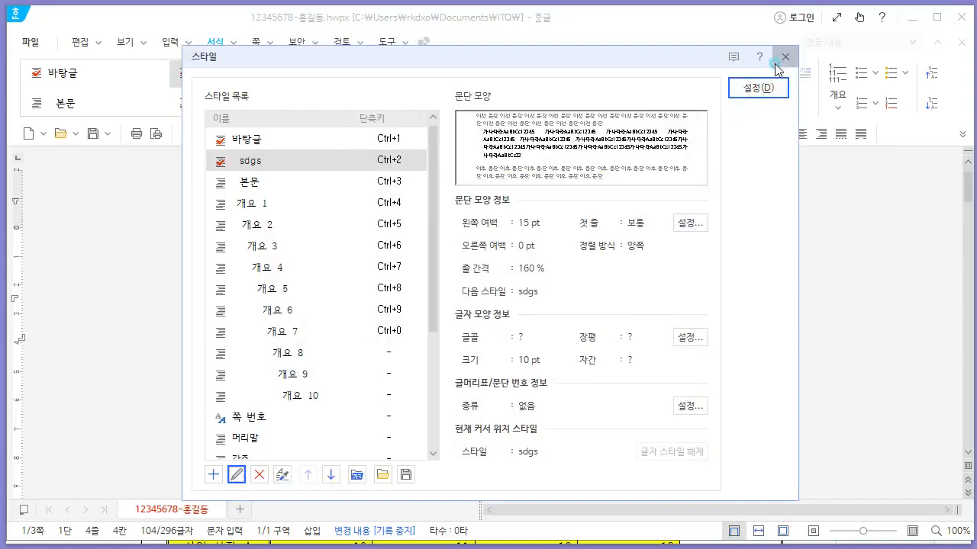
Merge the two English lines under question 1 into one paragraph by removing the line break after "extinction".
double_click(199, 299)
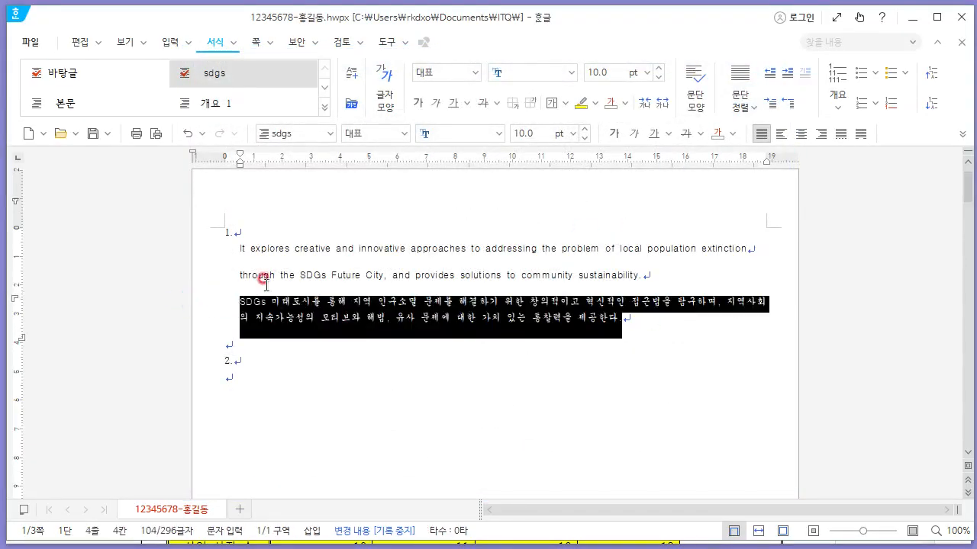
key(F6)
click(752, 89)
click(650, 289)
click(654, 301)
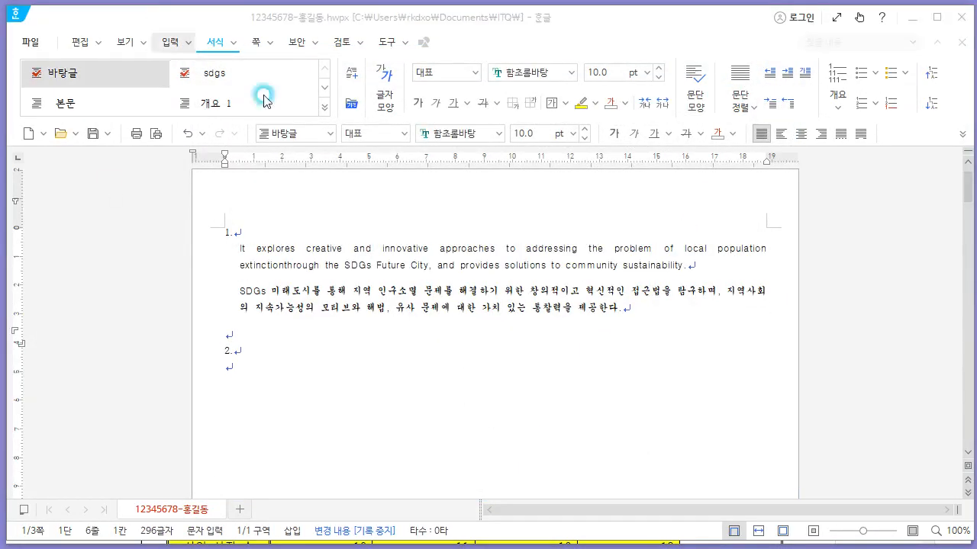
click(567, 346)
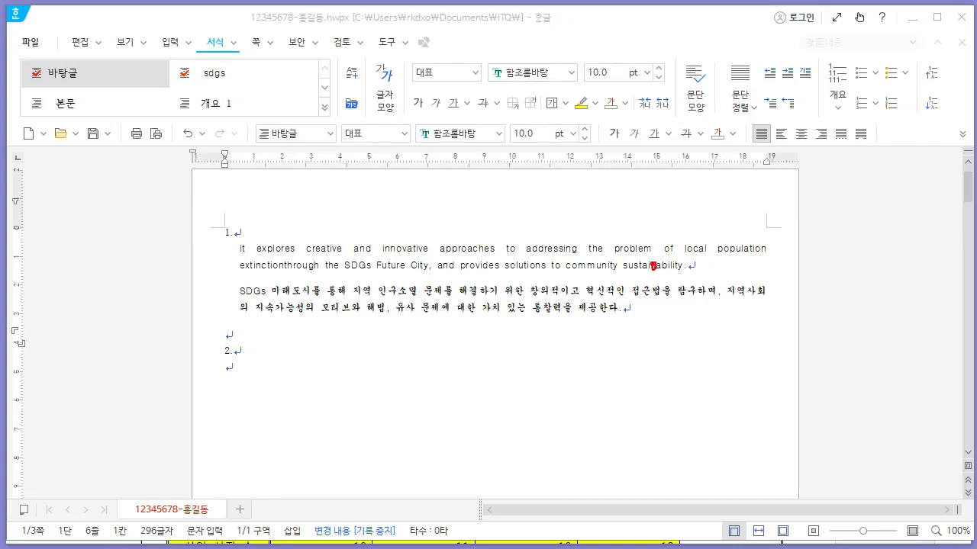
key(ctrl+z)
key(BackSpace)
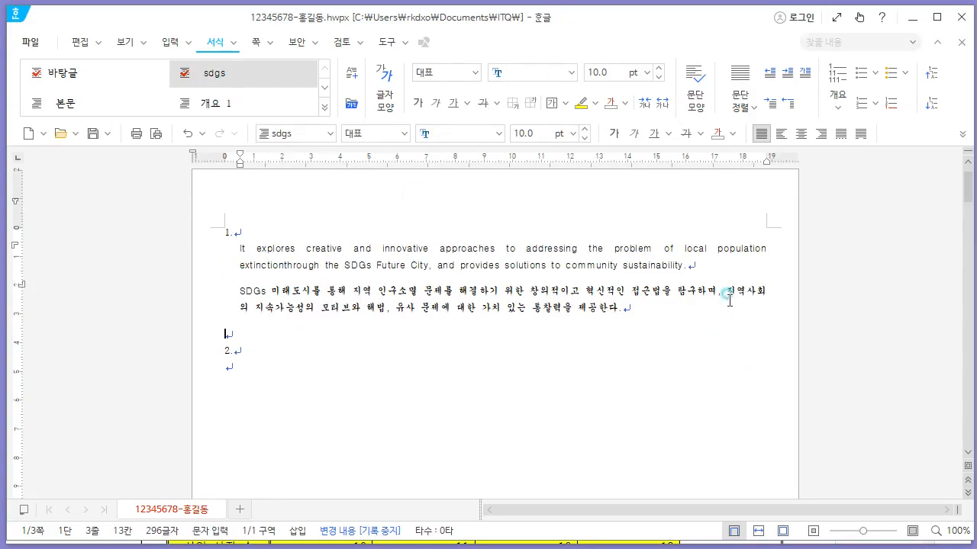
click(710, 336)
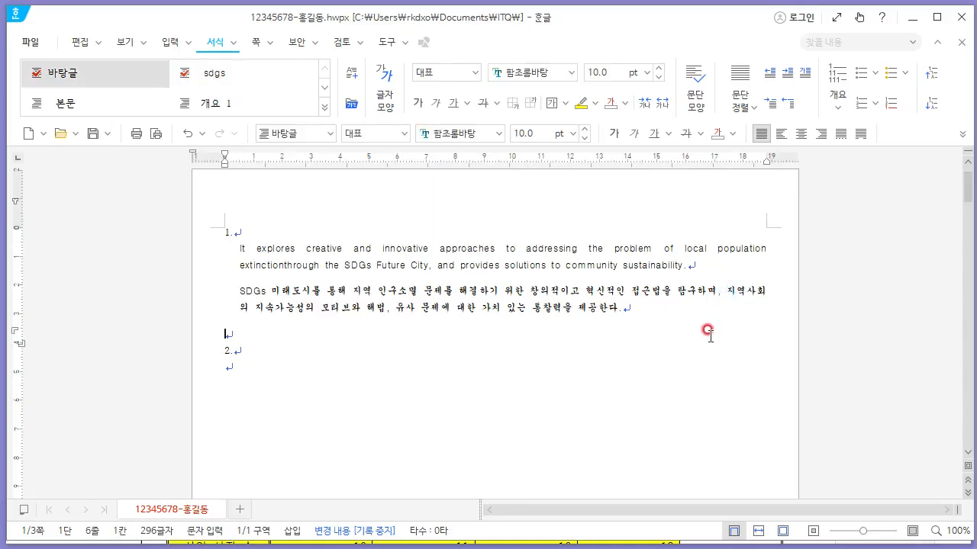
Insert a 5-row, 6-column table treated as a character on the blank line under item 2, following the exam PDF's table layout.
click(572, 366)
scroll(504, 359, down, 2)
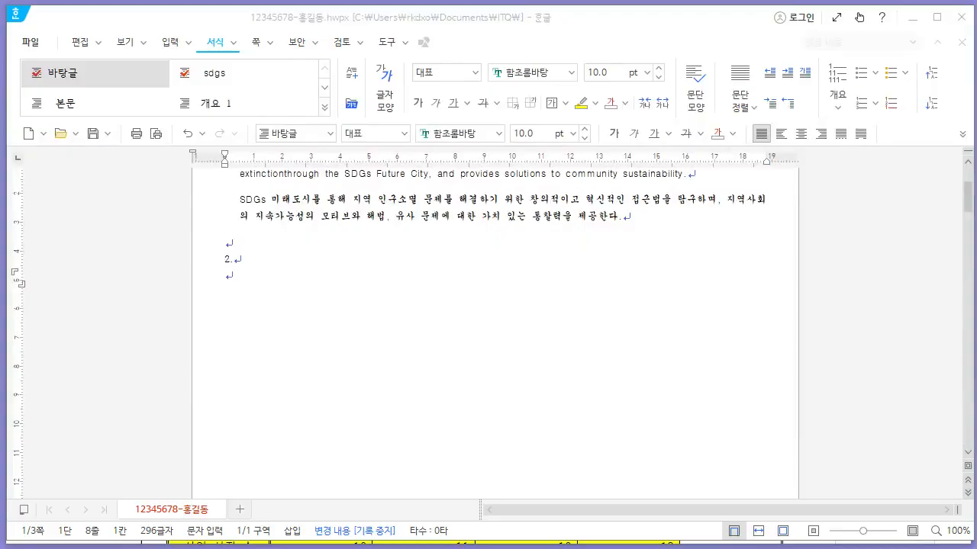
key(alt+Tab)
scroll(419, 337, down, 5)
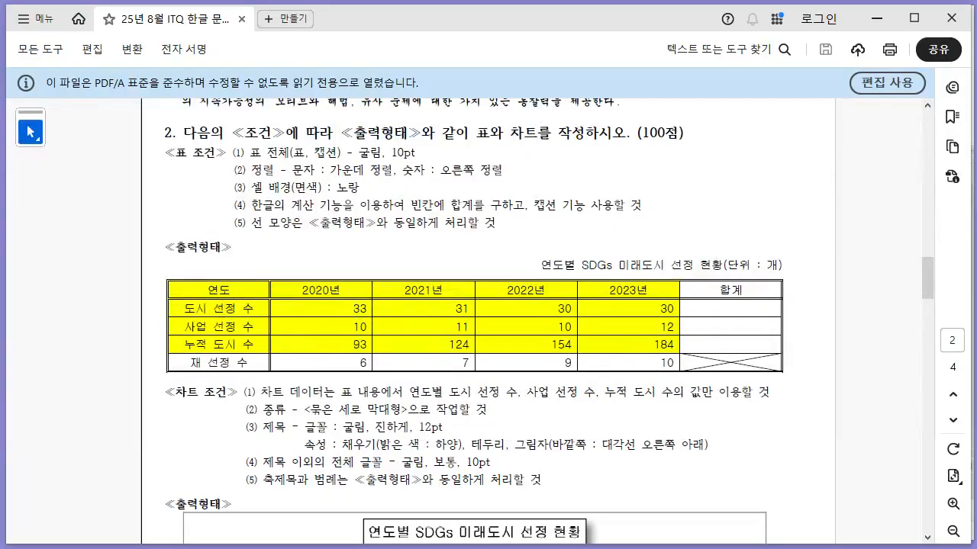
key(alt+Tab)
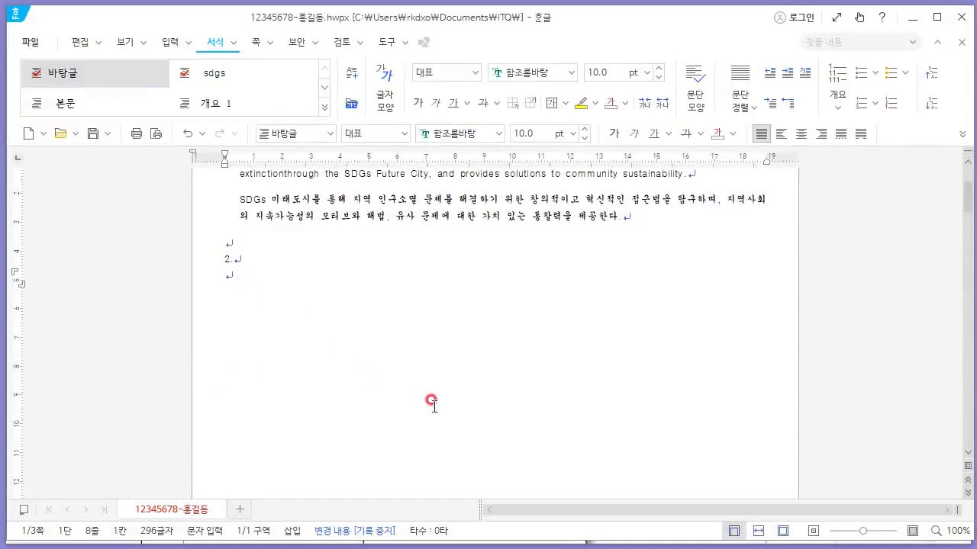
click(171, 42)
click(173, 108)
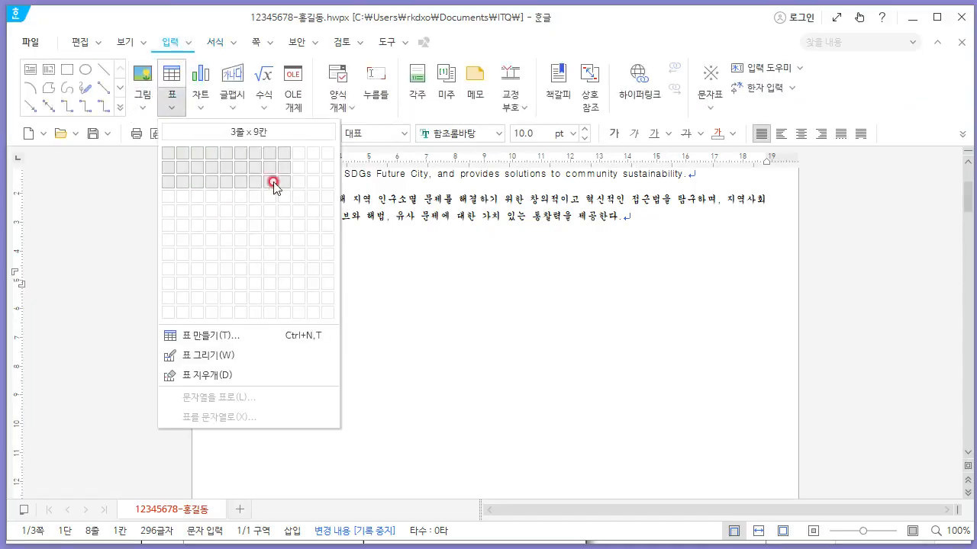
click(267, 345)
key(alt+Tab)
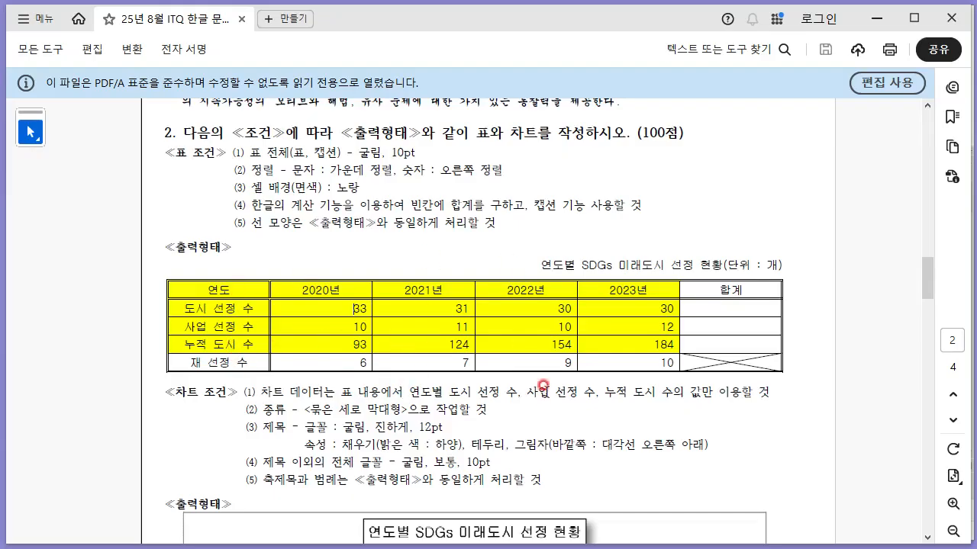
key(alt+Tab)
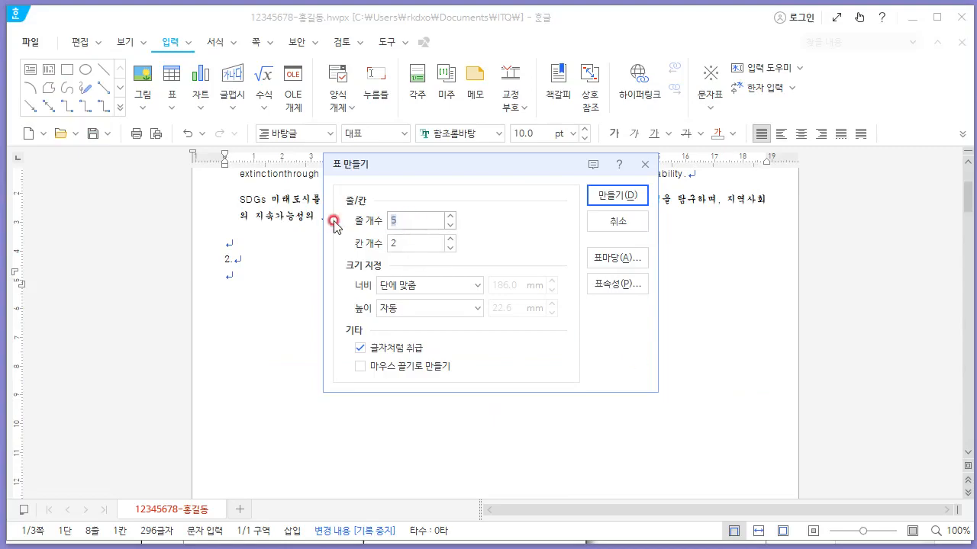
key(Tab)
text(6)
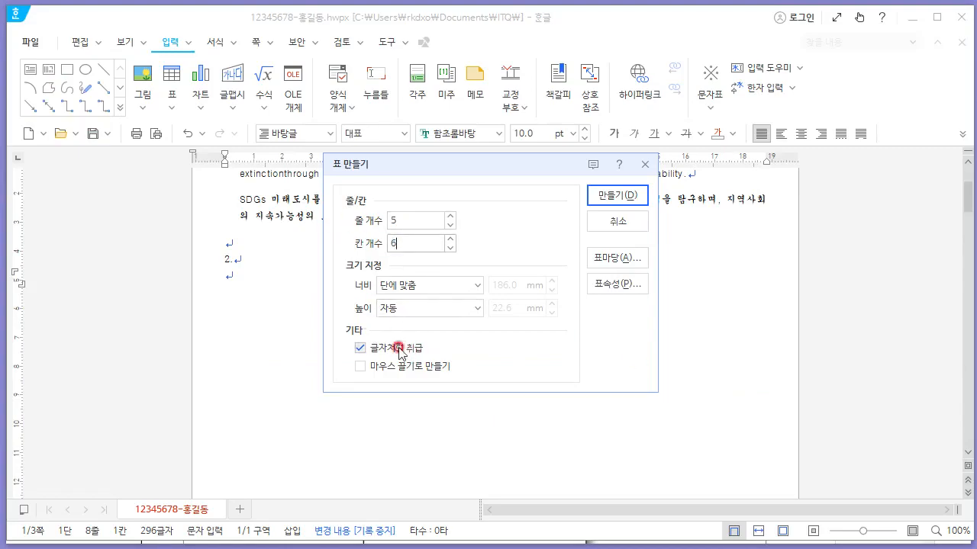
click(602, 198)
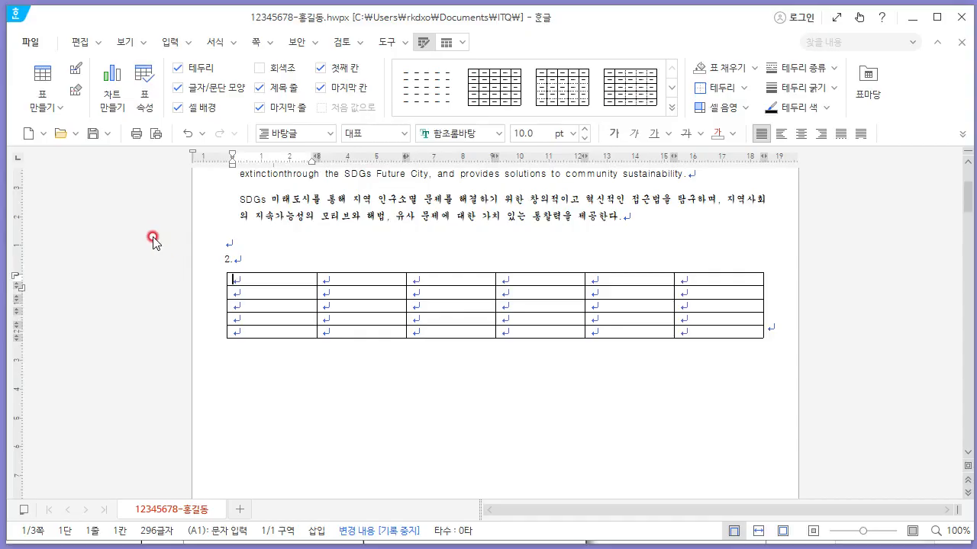
Fill the table with the exam's headings (연도, 2020년 to 2023년, 합계), row labels and yearly figures, leaving the 합계 cells blank.
key(Down)
text(가)
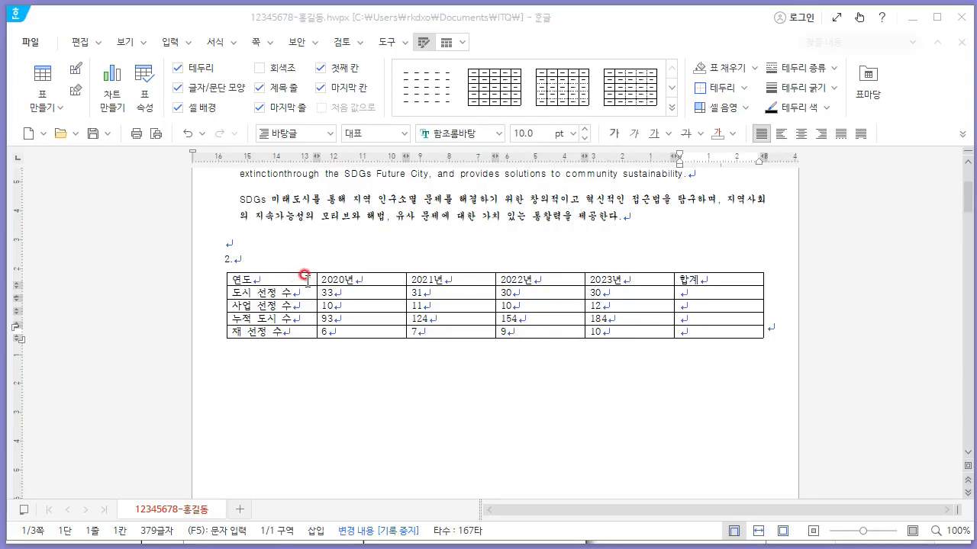
click(304, 273)
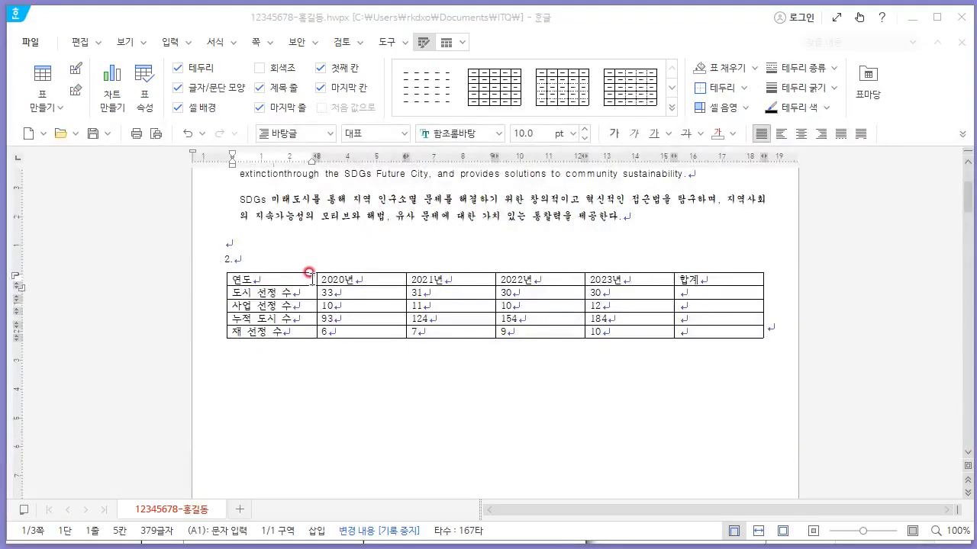
Check the table conditions in the exam PDF and set the font of all table cells to 굴림.
key(alt+Tab)
scroll(420, 323, down, 1)
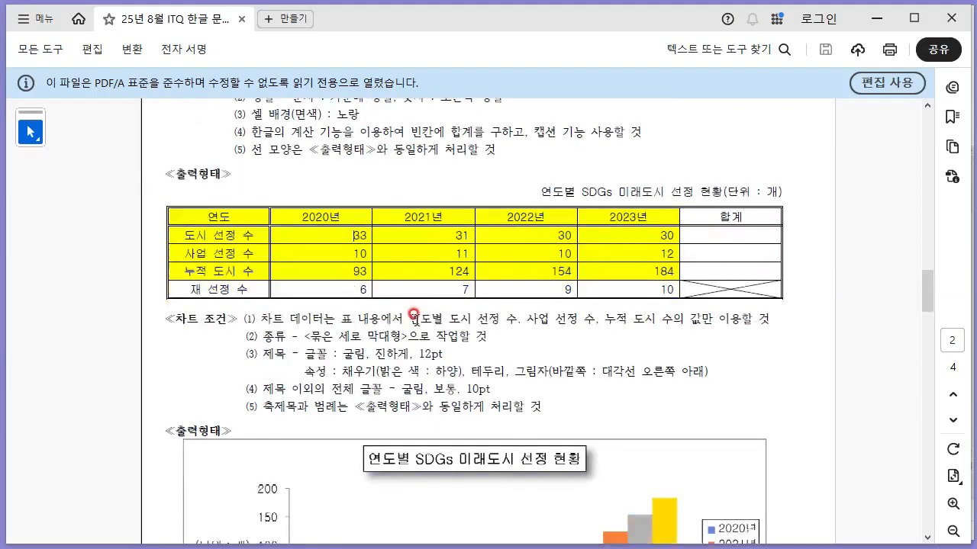
scroll(419, 319, up, 2)
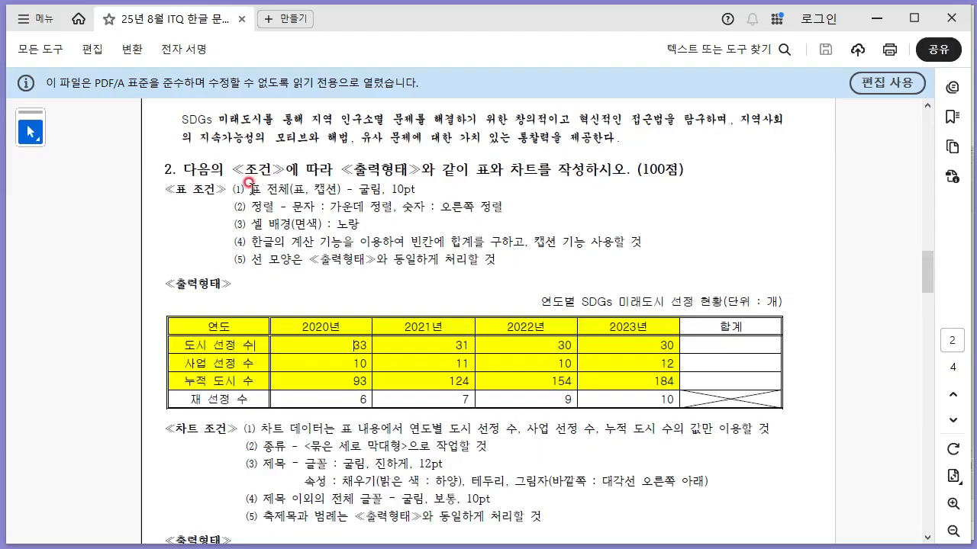
drag(250, 190, 308, 190)
click(369, 188)
key(alt+Tab)
drag(243, 278, 718, 331)
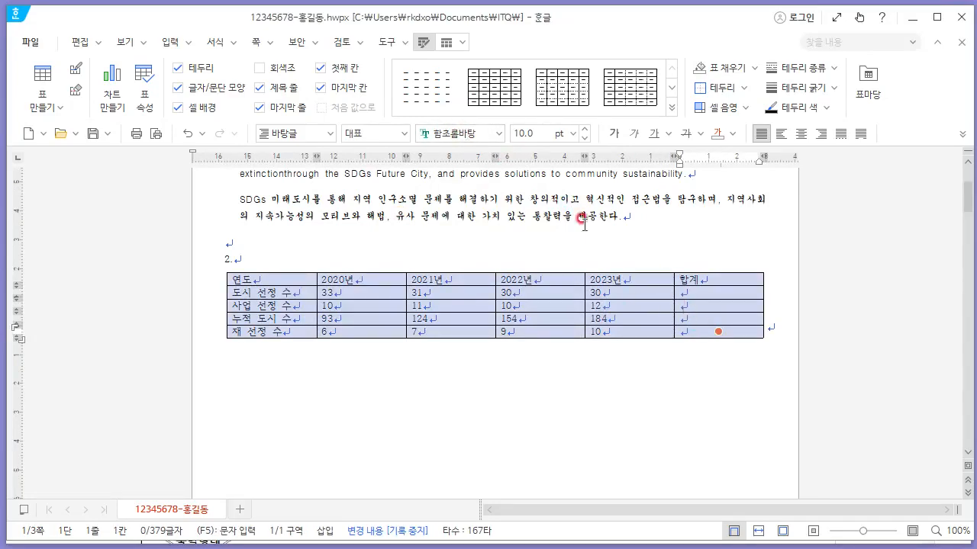
click(453, 133)
text(굴림)
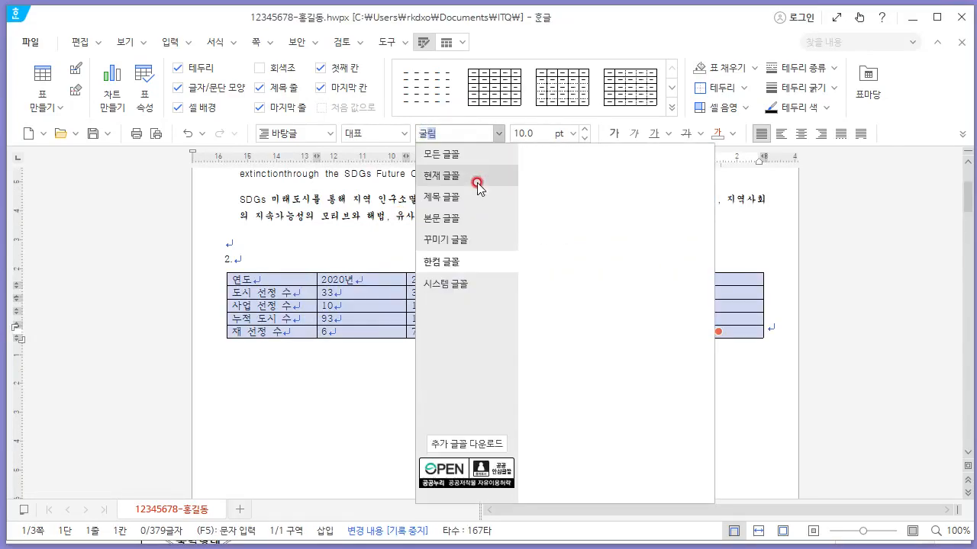
click(464, 155)
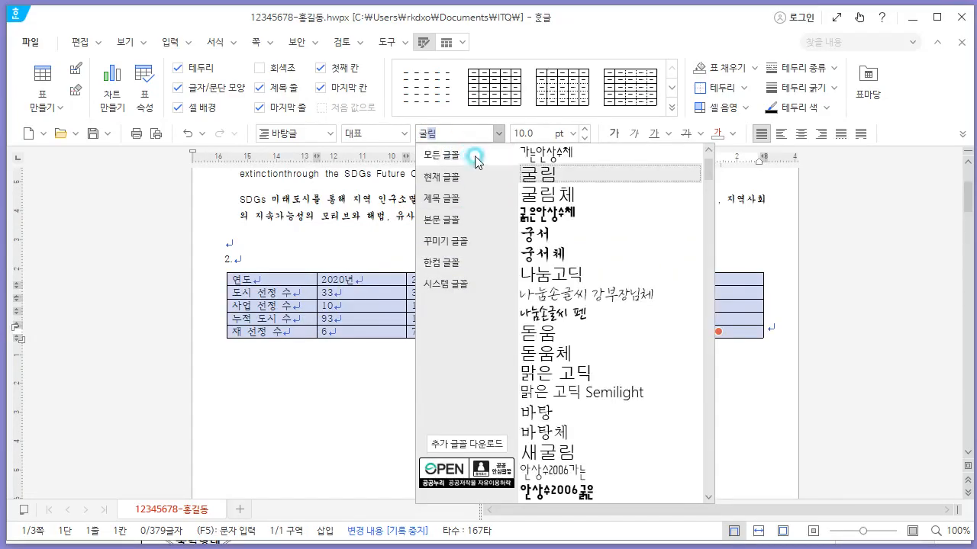
click(578, 180)
click(528, 215)
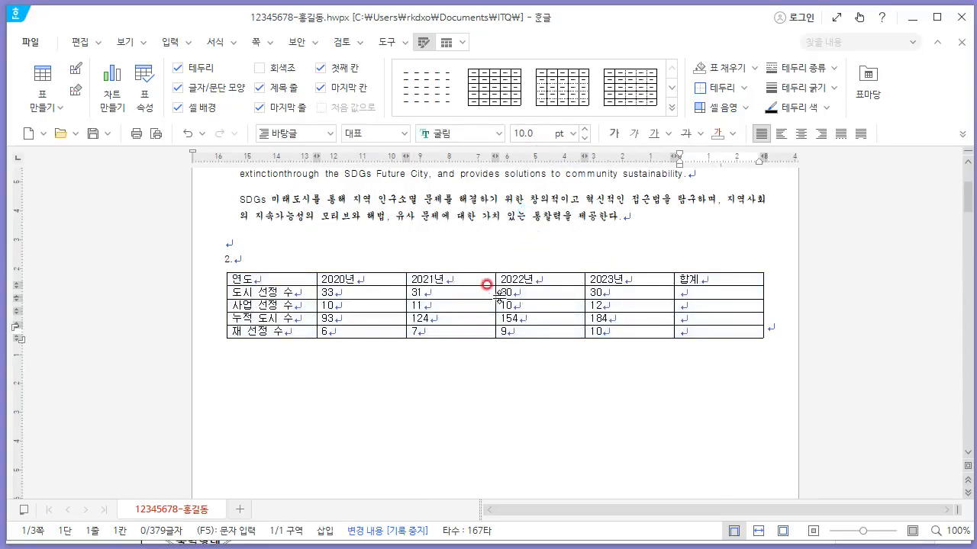
Check the alignment condition in the exam PDF and centre the text in the table's first column and heading row.
key(alt+Tab)
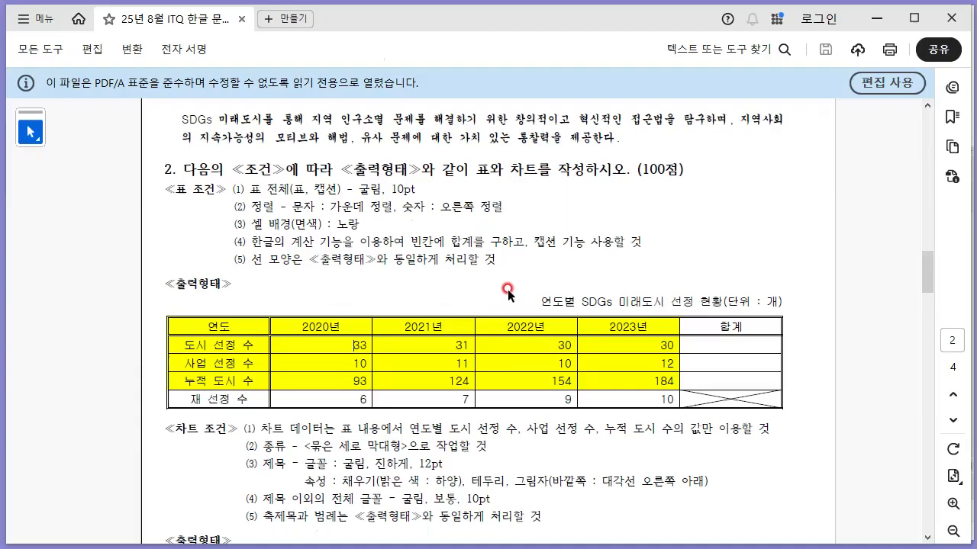
drag(295, 207, 519, 210)
click(402, 210)
click(520, 212)
key(alt+Tab)
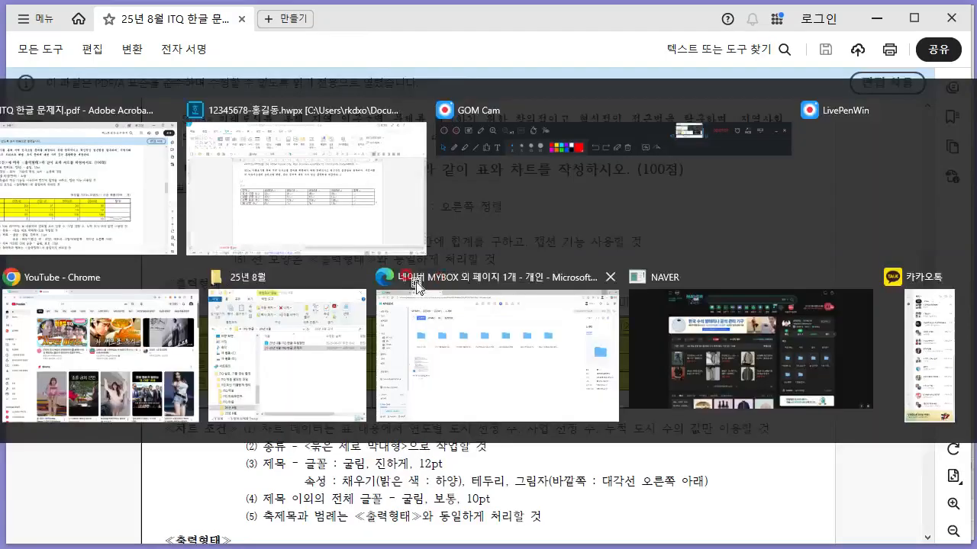
drag(283, 275, 283, 332)
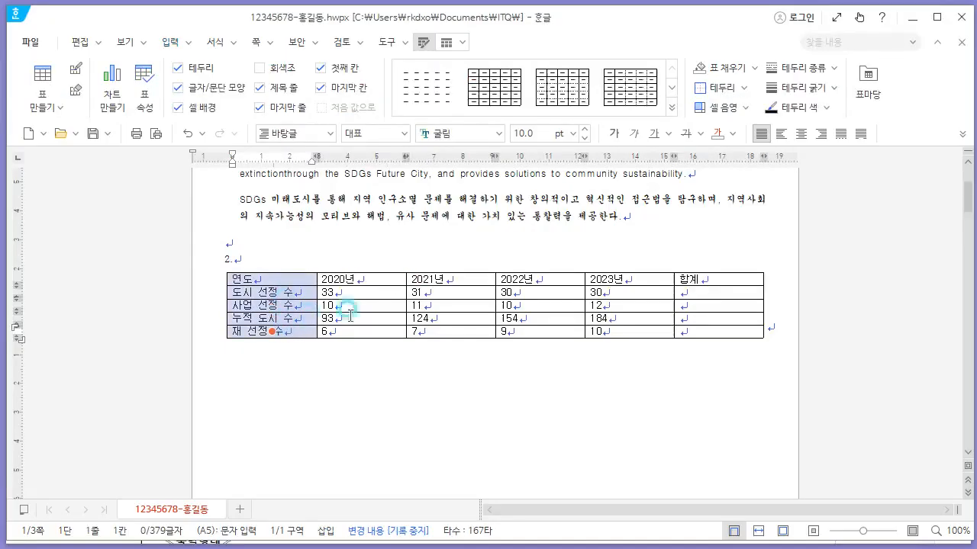
key(alt+Tab)
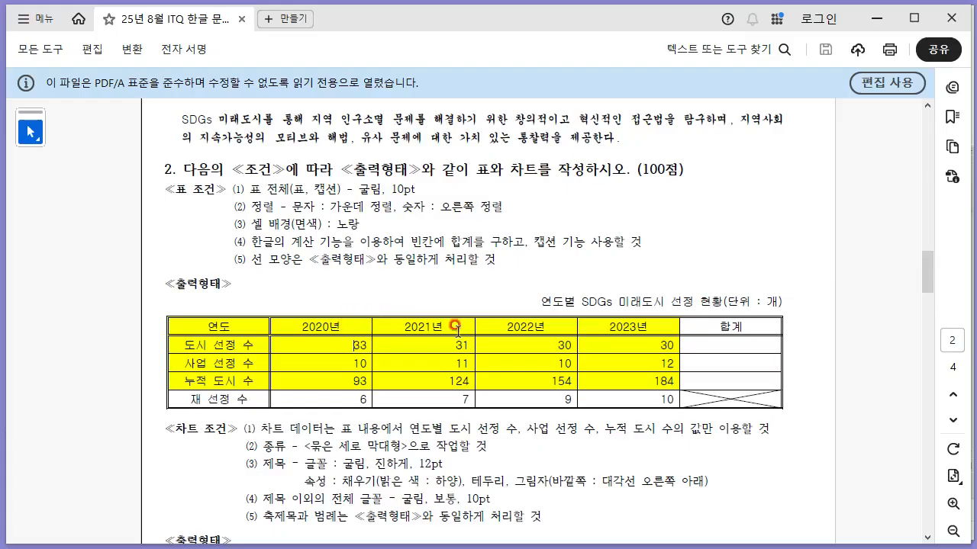
key(alt+Tab)
drag(348, 276, 675, 273)
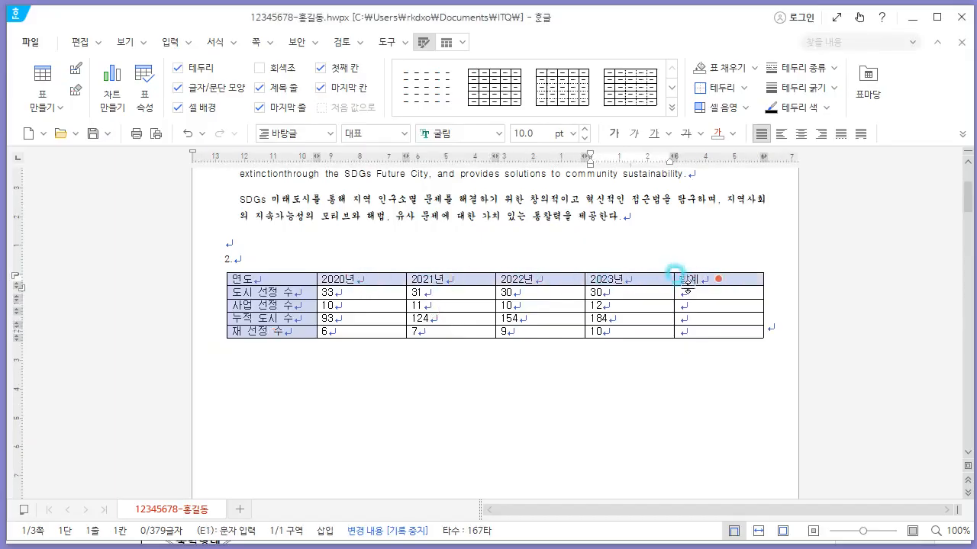
click(801, 134)
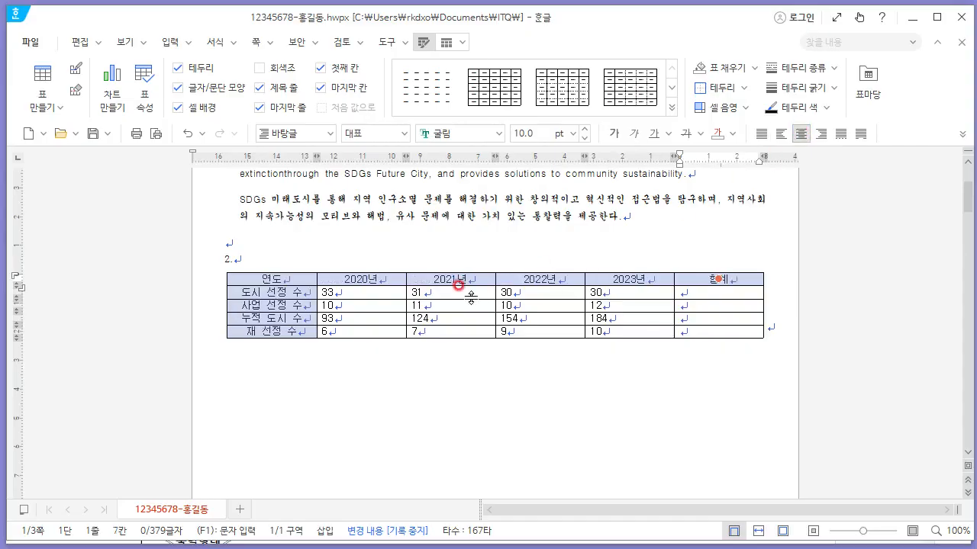
Right-align the figure cells and the blank 합계 cells below the table's heading row.
key(alt+Tab)
key(alt+Tab)
click(375, 290)
drag(376, 293, 745, 333)
click(821, 133)
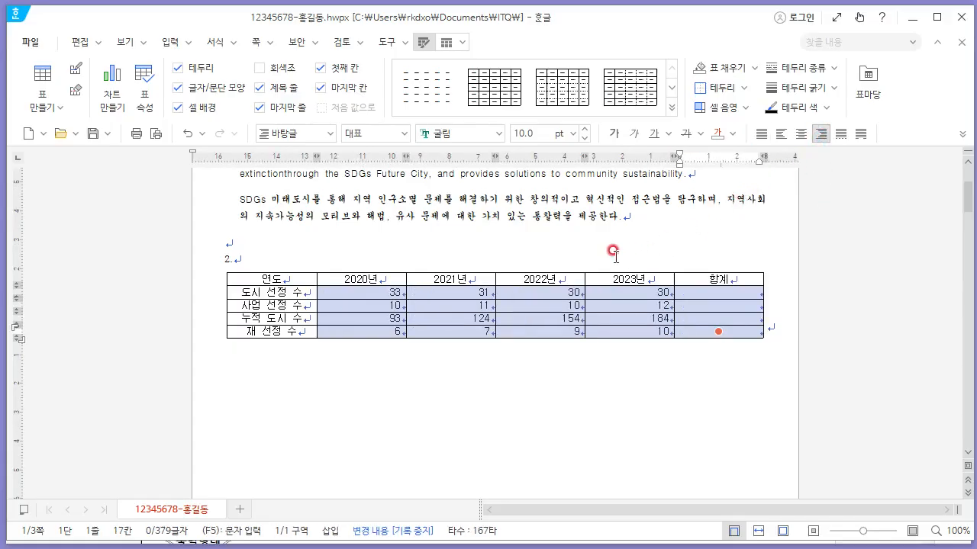
click(597, 239)
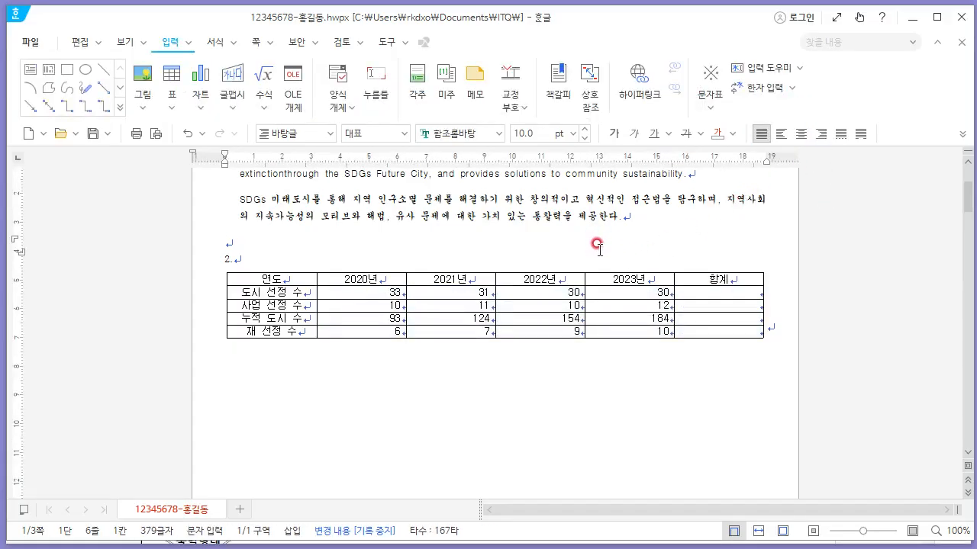
Check the cell background condition in the exam PDF and fill the cells from 연도 to 2023년, down to the 누적 도시 수 row, with yellow.
key(alt+Tab)
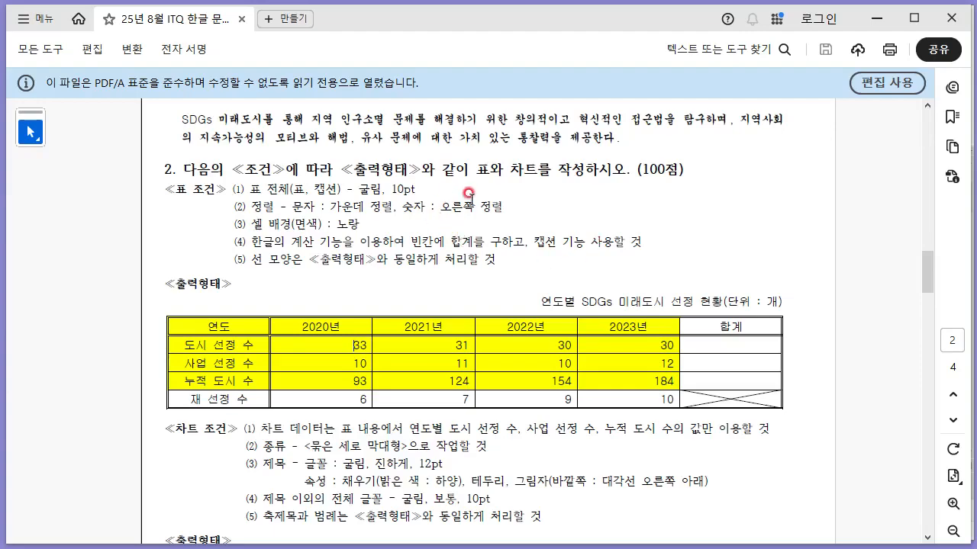
drag(472, 200, 311, 188)
click(279, 217)
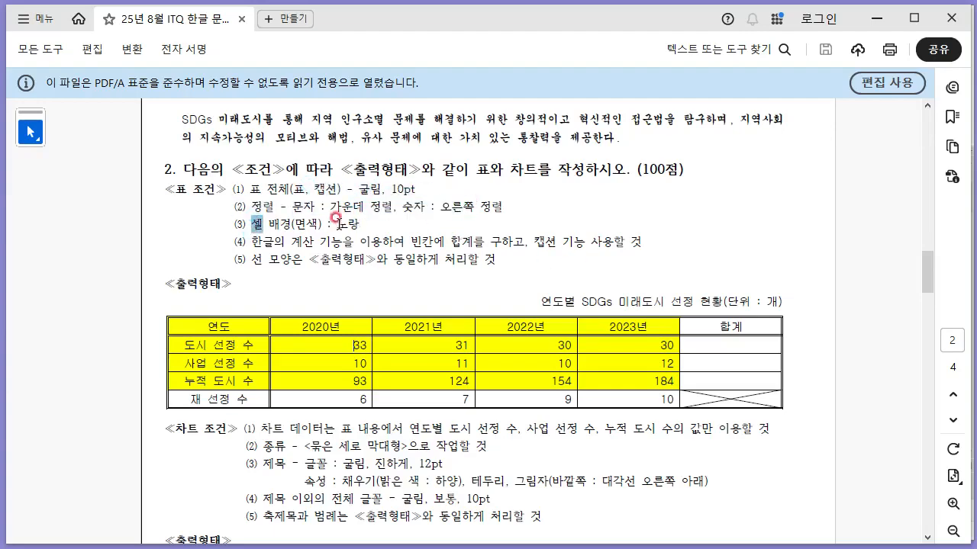
key(alt+Tab)
drag(290, 275, 641, 318)
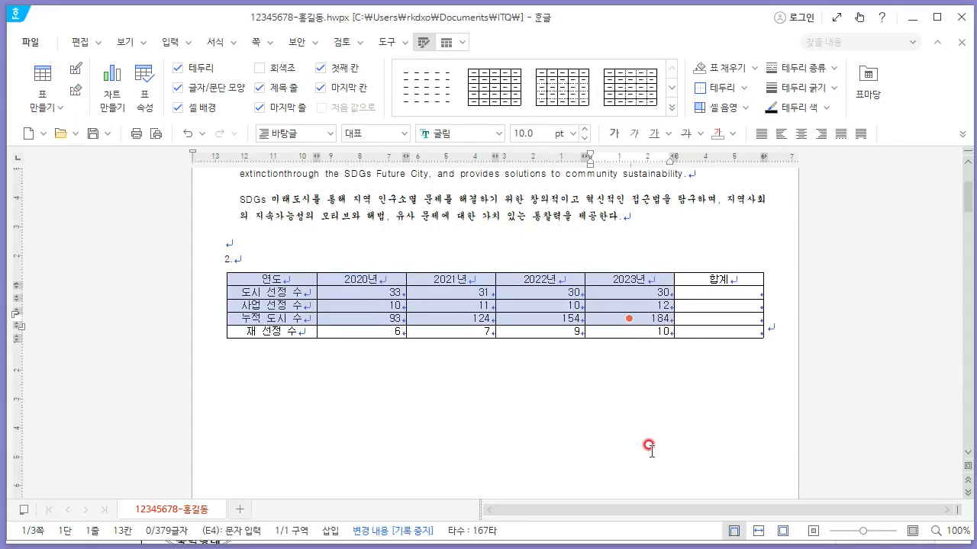
key(l)
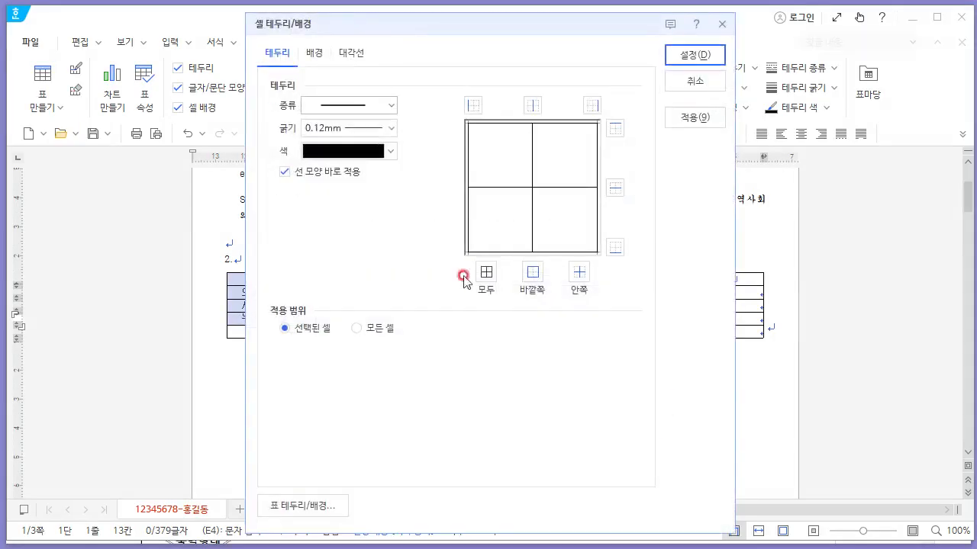
click(314, 52)
click(290, 121)
click(389, 139)
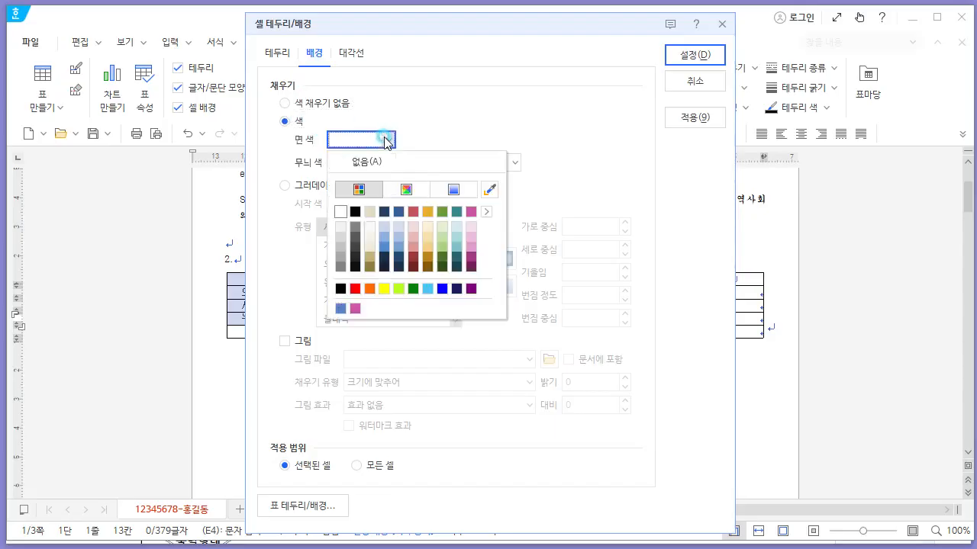
click(385, 289)
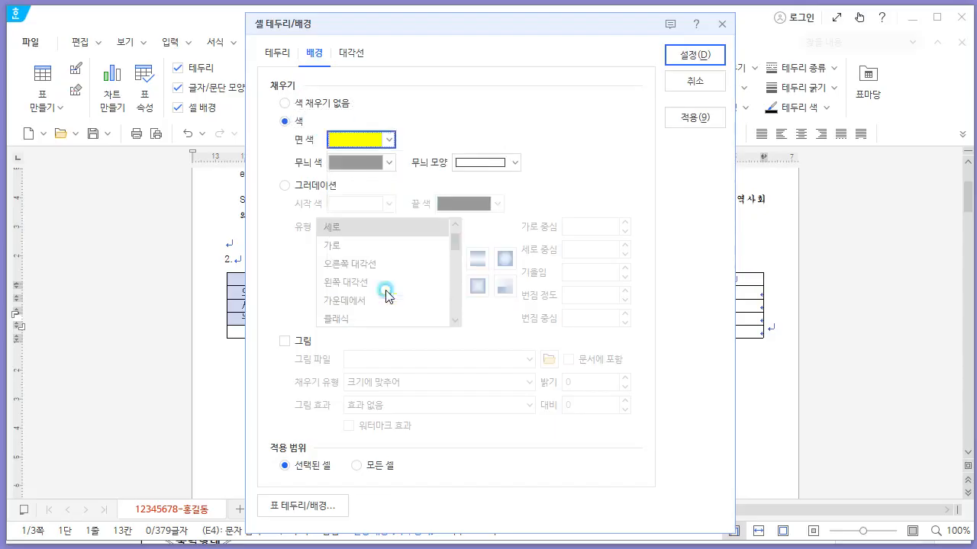
click(695, 55)
Following the PDF's calculation condition, fill the 합계 cells of the 도시 선정 수, 사업 선정 수 and 누적 도시 수 rows using 블록 합계.
key(alt+Tab)
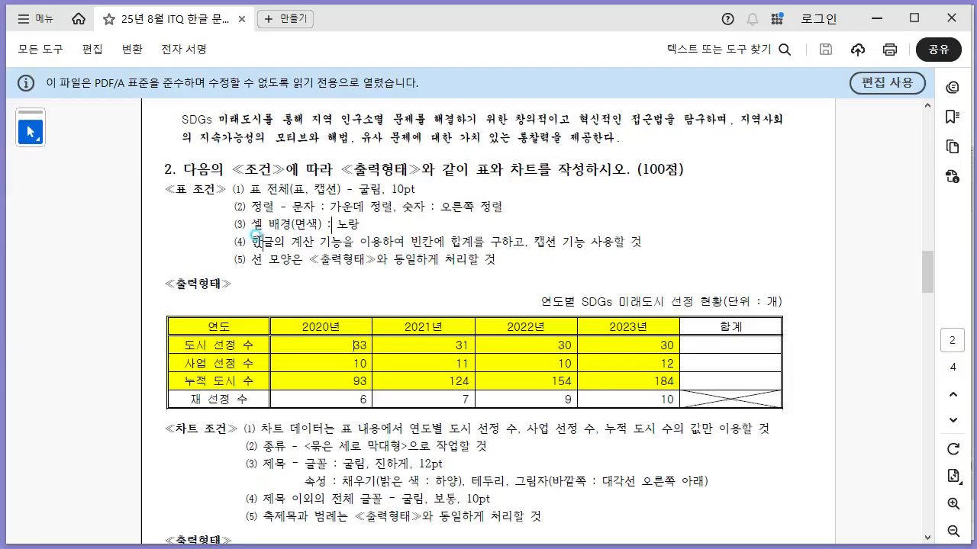
drag(256, 235, 600, 247)
click(603, 245)
key(alt+Tab)
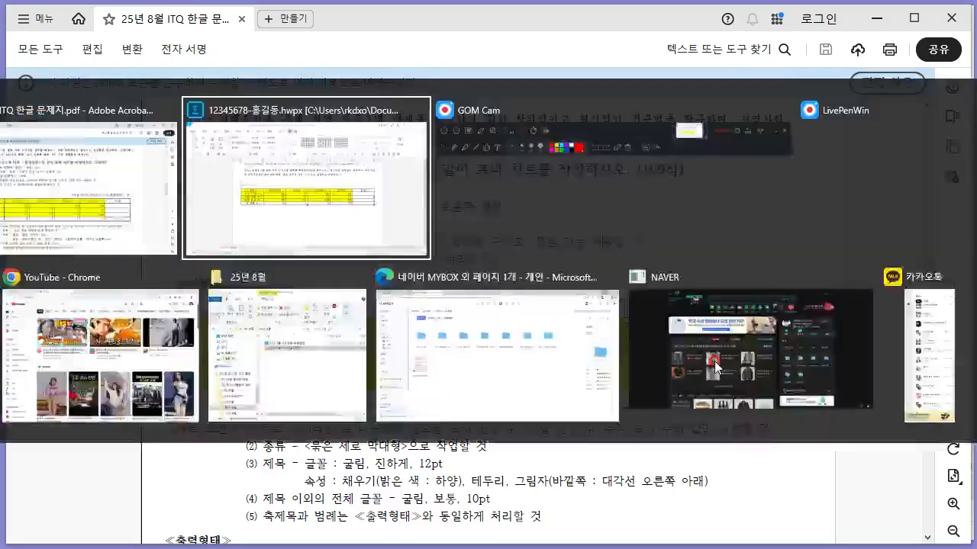
drag(379, 291, 702, 319)
right_click(703, 319)
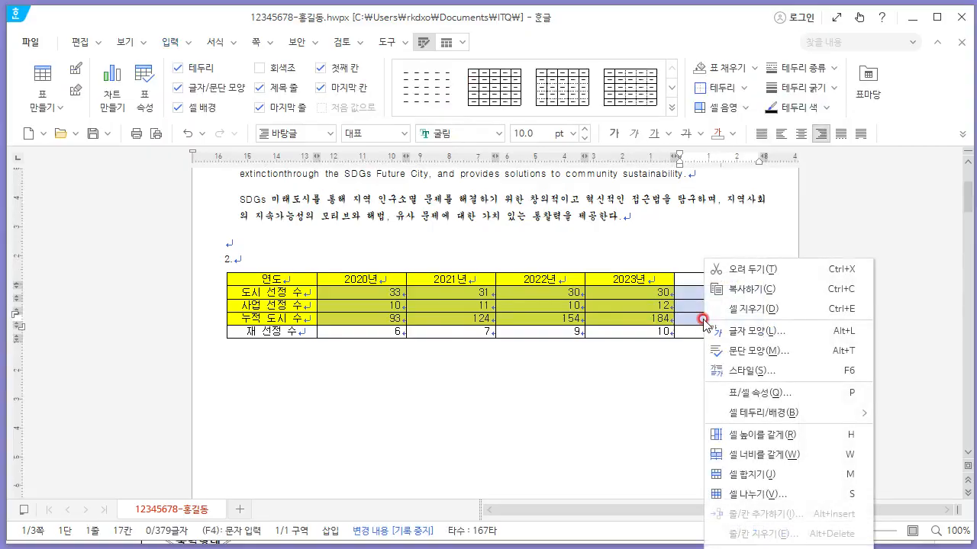
key(Escape)
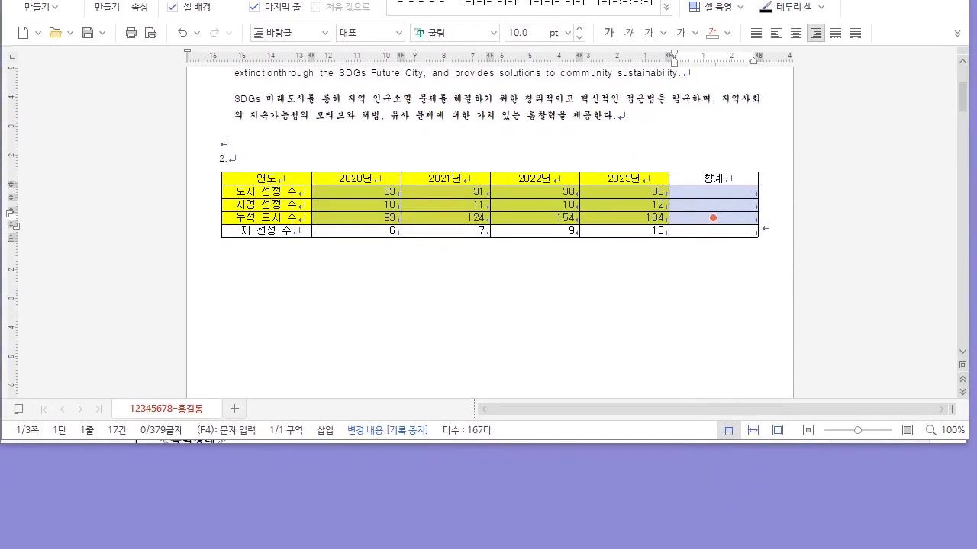
right_click(711, 216)
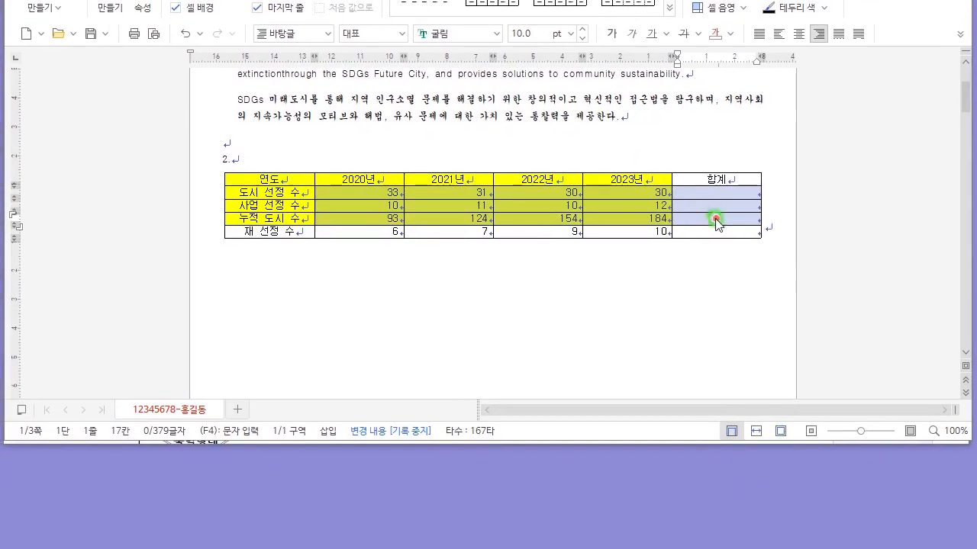
mouse_move(878, 500)
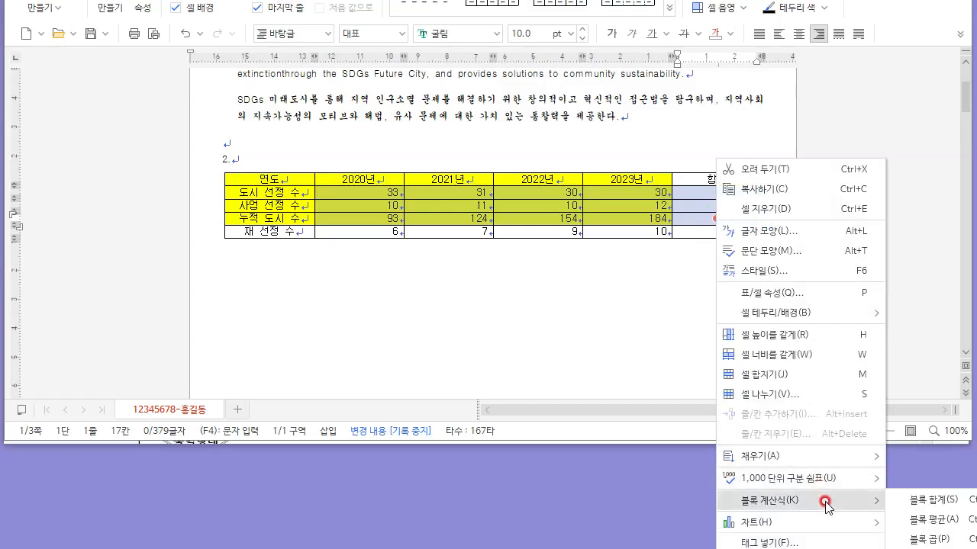
click(934, 502)
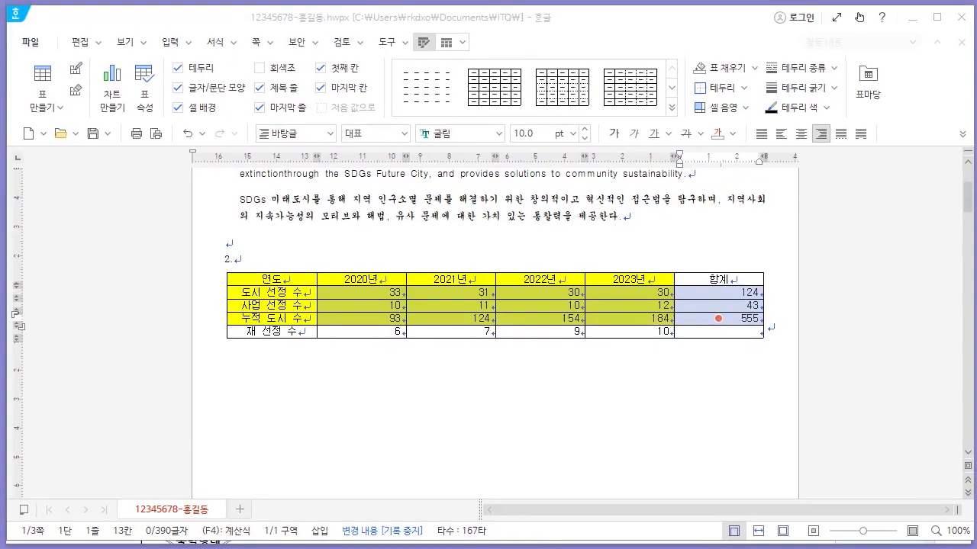
click(716, 292)
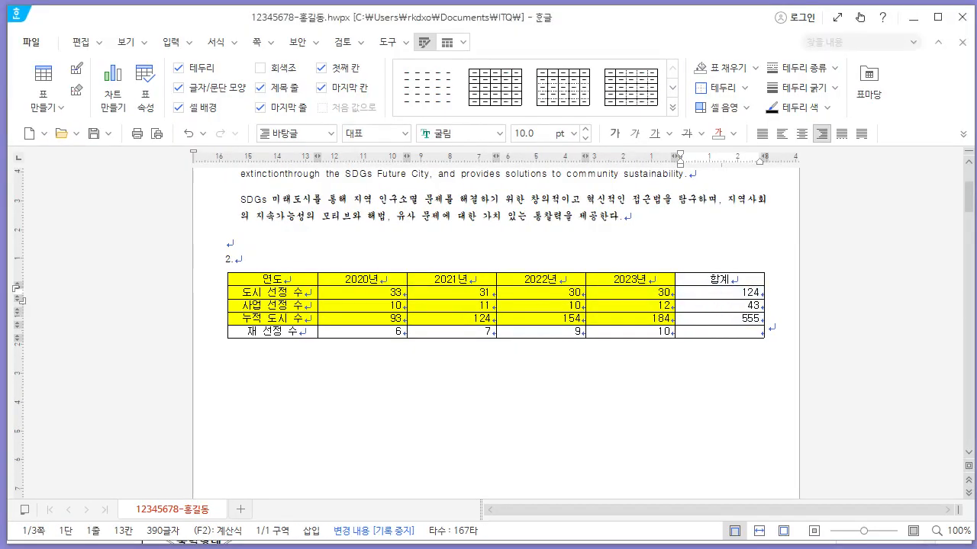
Add a caption to the table as the exam PDF requires and delete its automatic number.
key(alt+Tab)
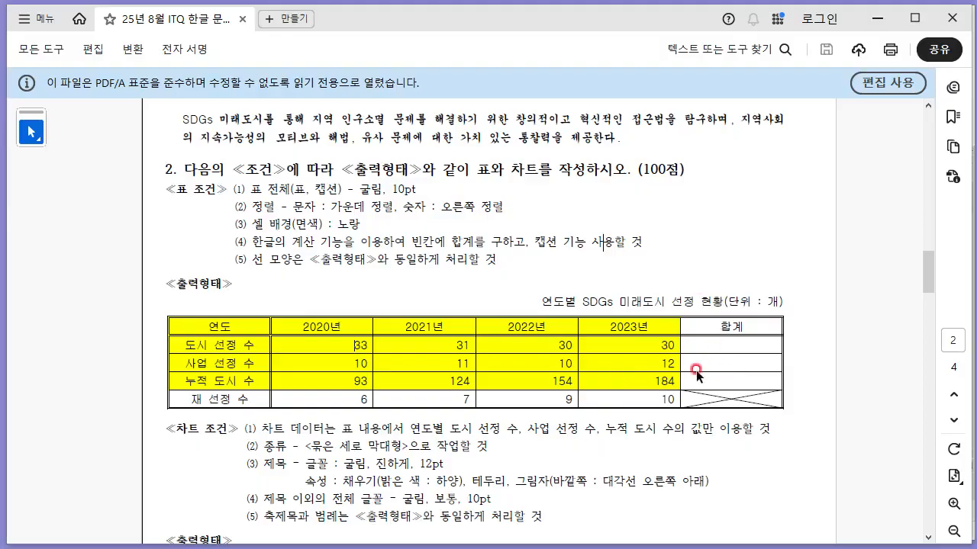
key(alt+Tab)
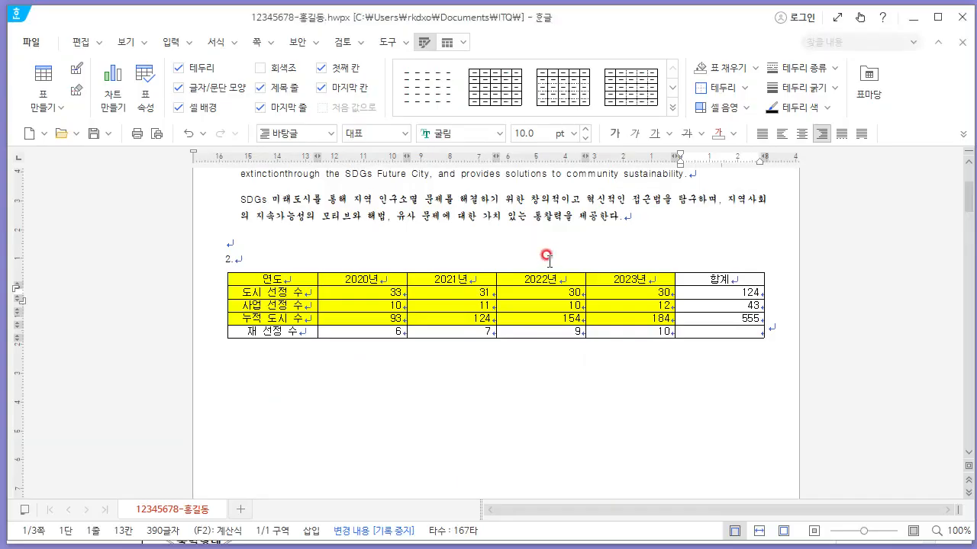
click(507, 334)
right_click(516, 344)
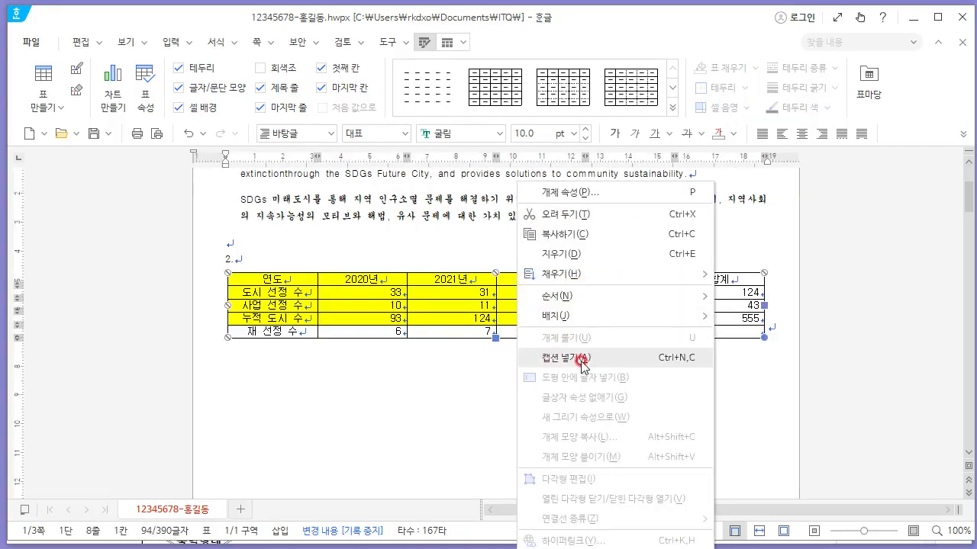
click(555, 357)
click(271, 356)
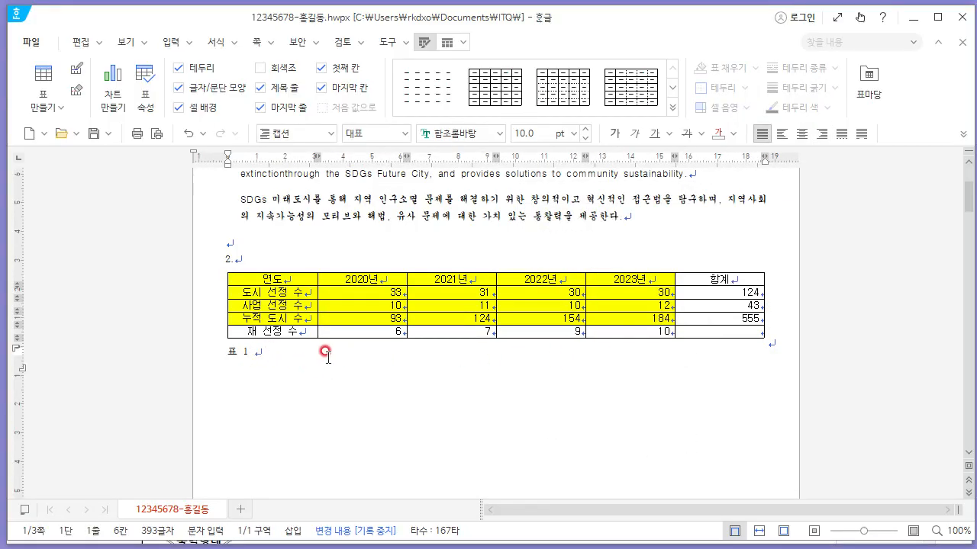
key(BackSpace)
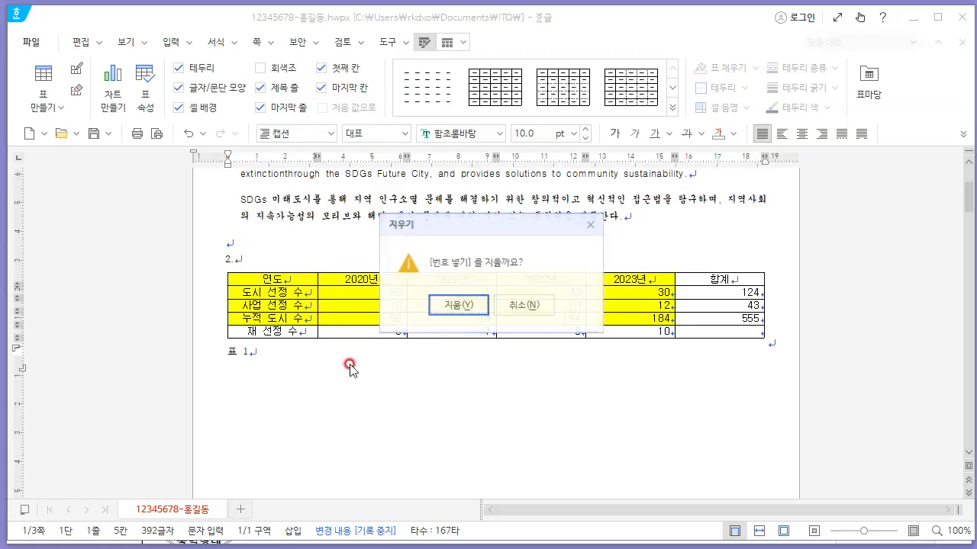
click(458, 306)
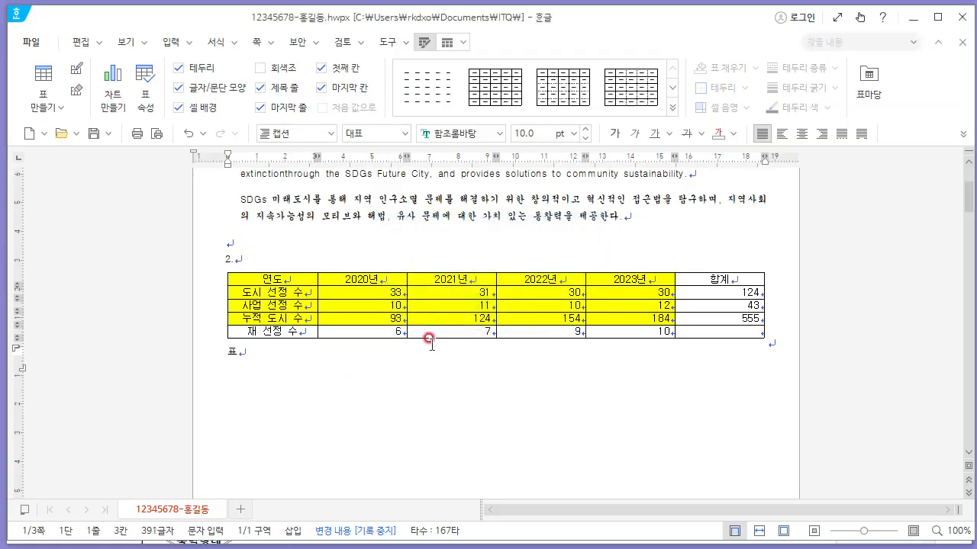
Enter the table caption text "연도별 SDGs 미래도시 선정 현황(단위 : 개)", following the output form in the exam PDF.
key(alt+Tab)
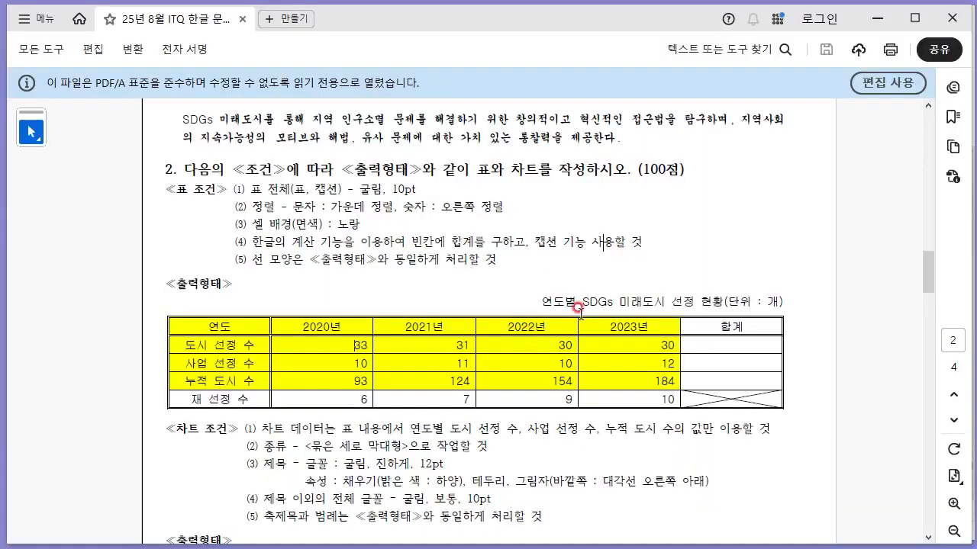
key(alt+Tab)
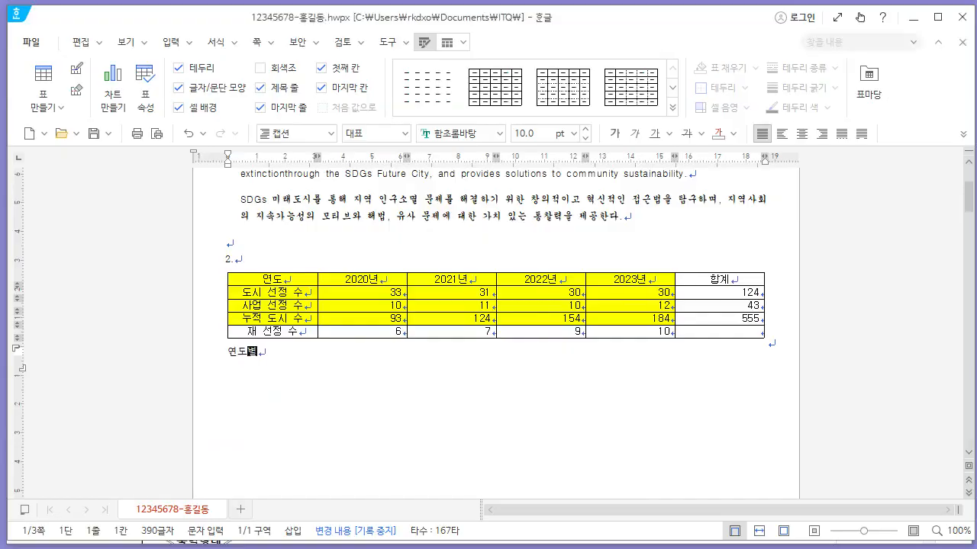
text(Gs)
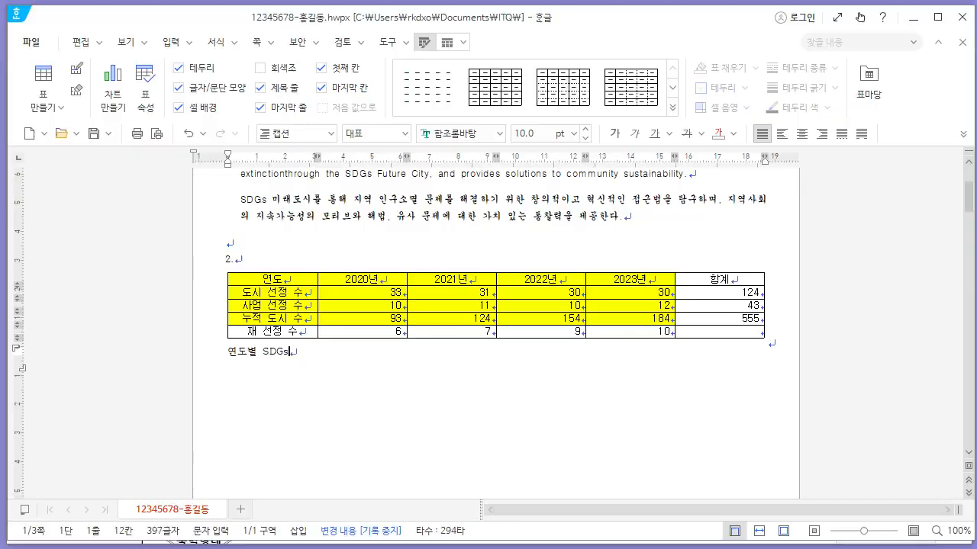
key(alt+Tab)
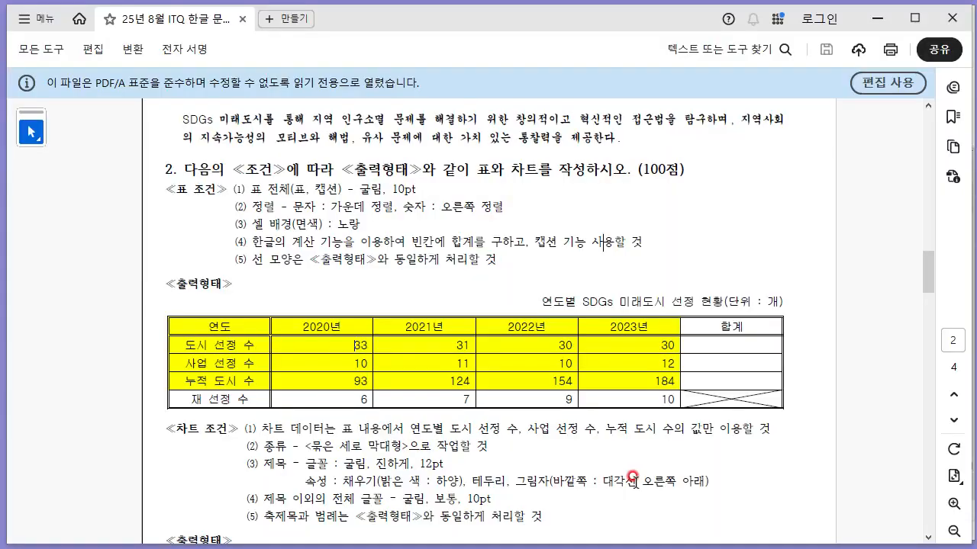
scroll(633, 477, down, 5)
key(alt+Tab)
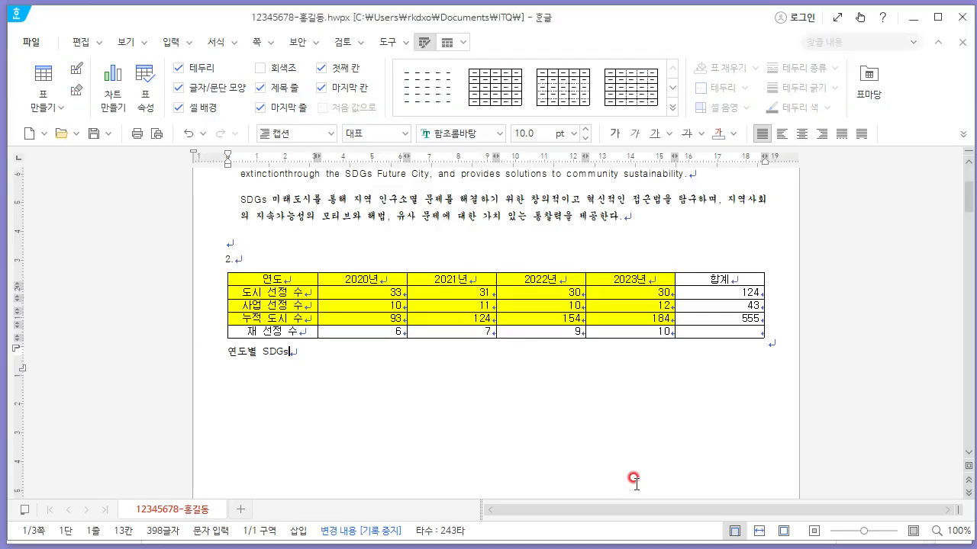
text(s 미래도시)
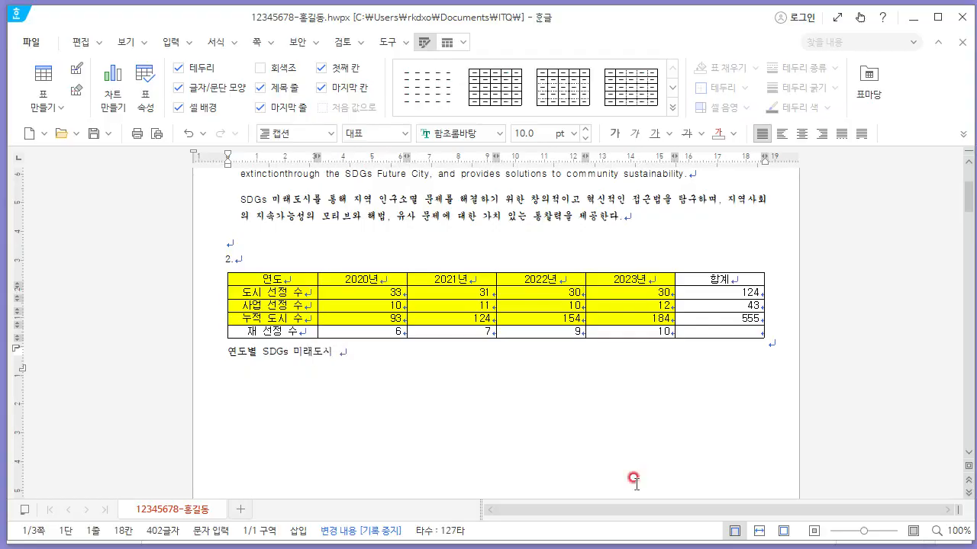
key(alt+Tab)
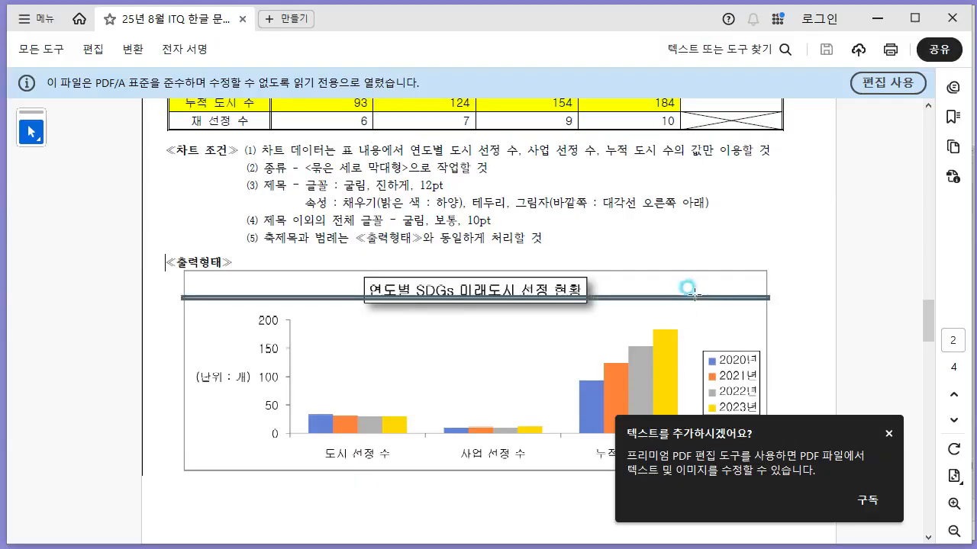
click(888, 434)
scroll(687, 297, up, 5)
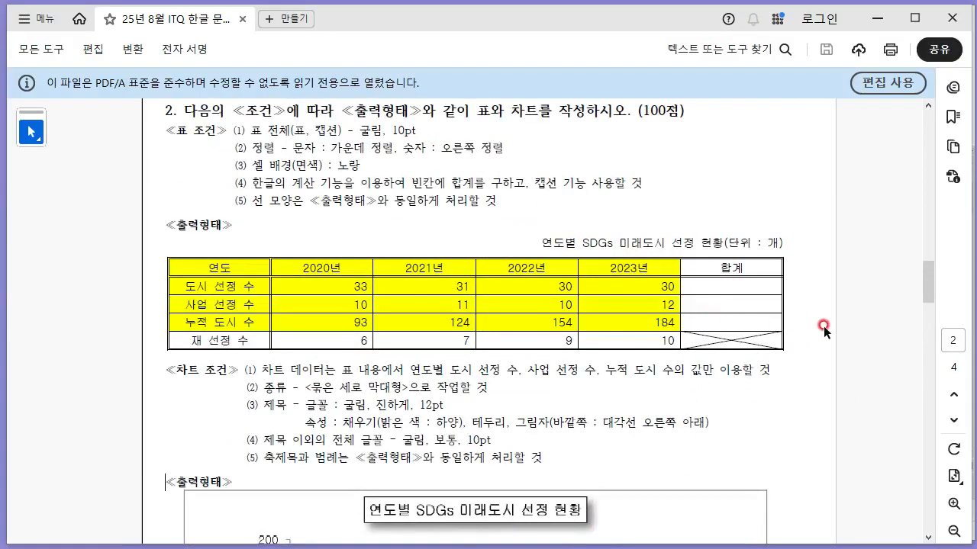
key(alt+Tab)
text(선정 현황(단위 : 개)
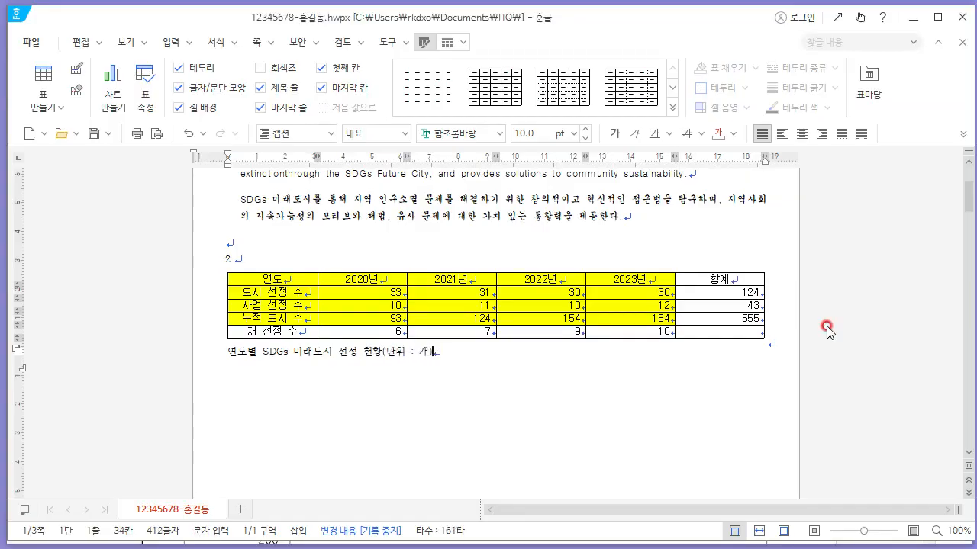
key(alt+Tab)
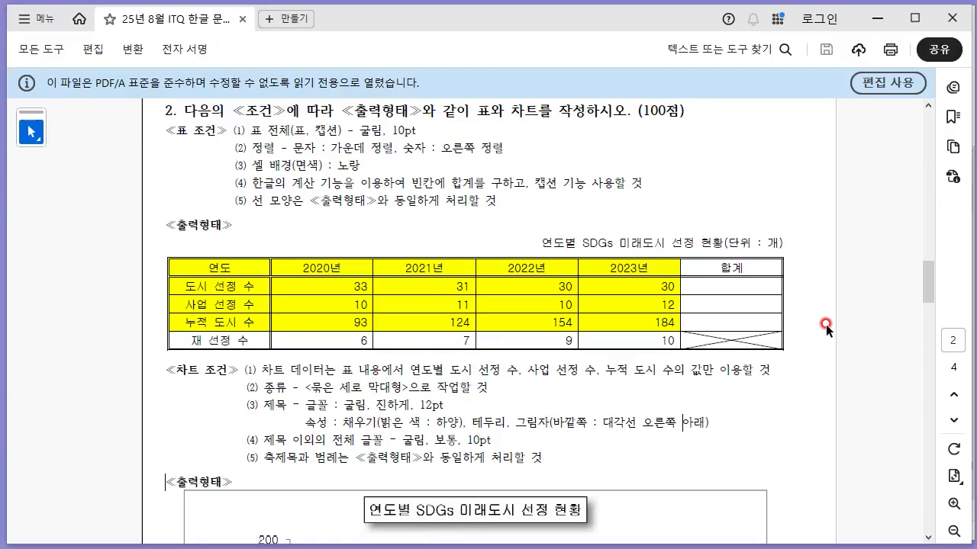
key(alt+Tab)
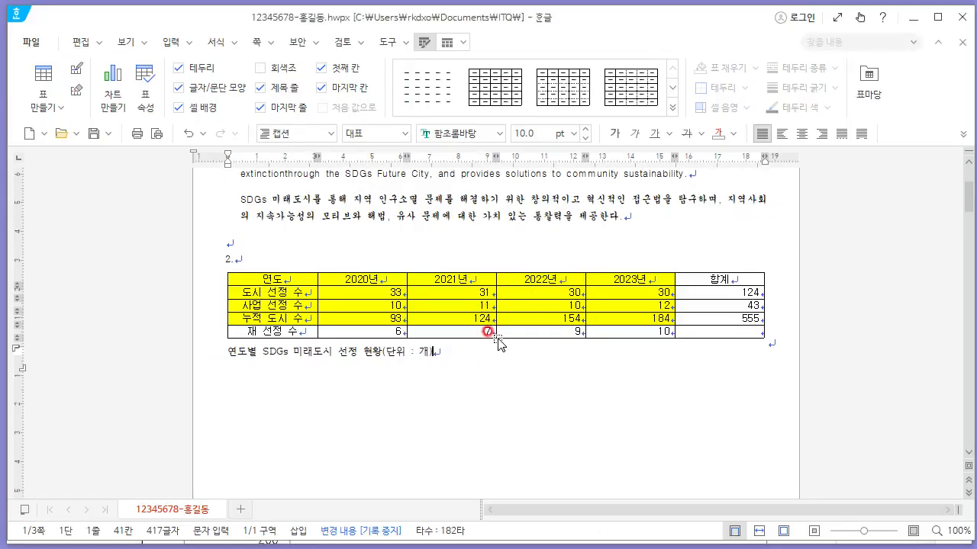
Change the caption position in the table's properties so that the caption sits above the table.
click(520, 340)
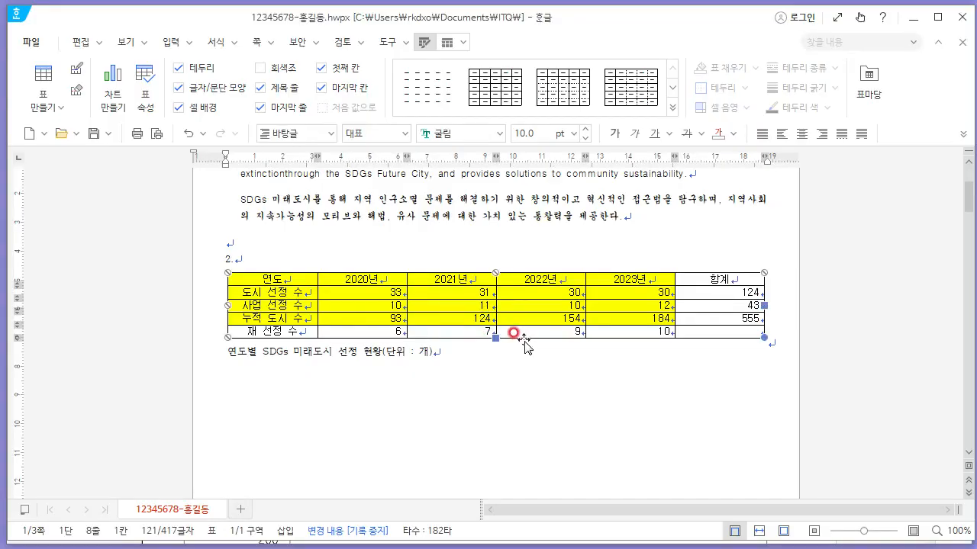
right_click(523, 343)
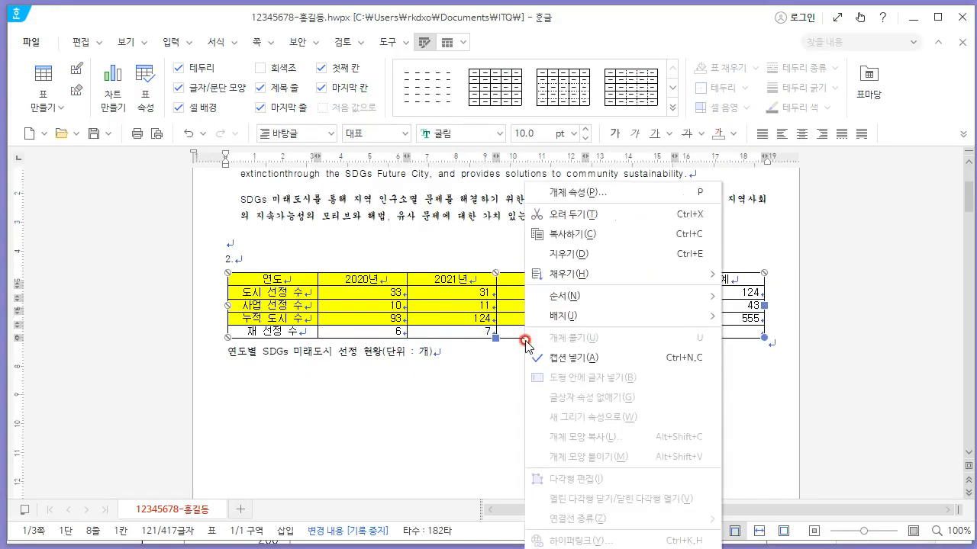
click(609, 193)
click(316, 44)
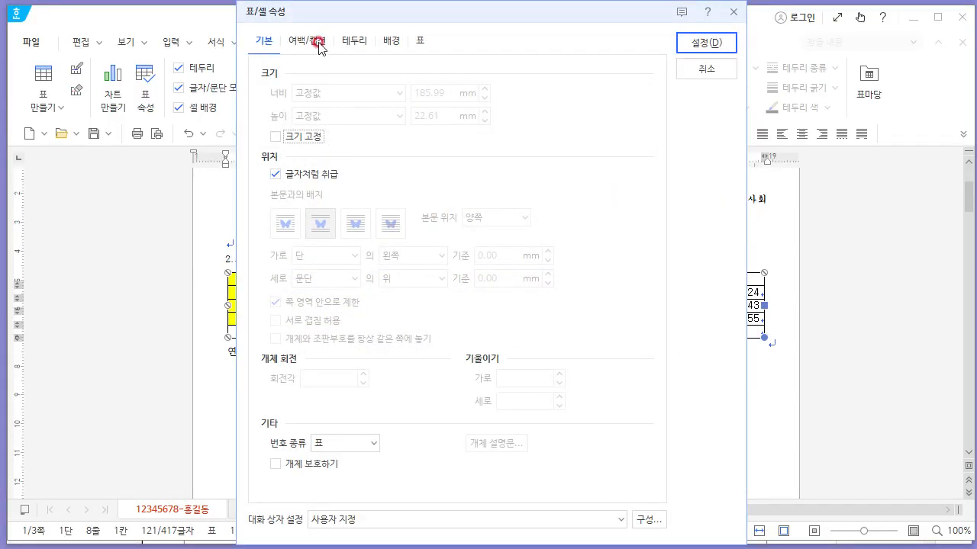
click(325, 241)
click(322, 162)
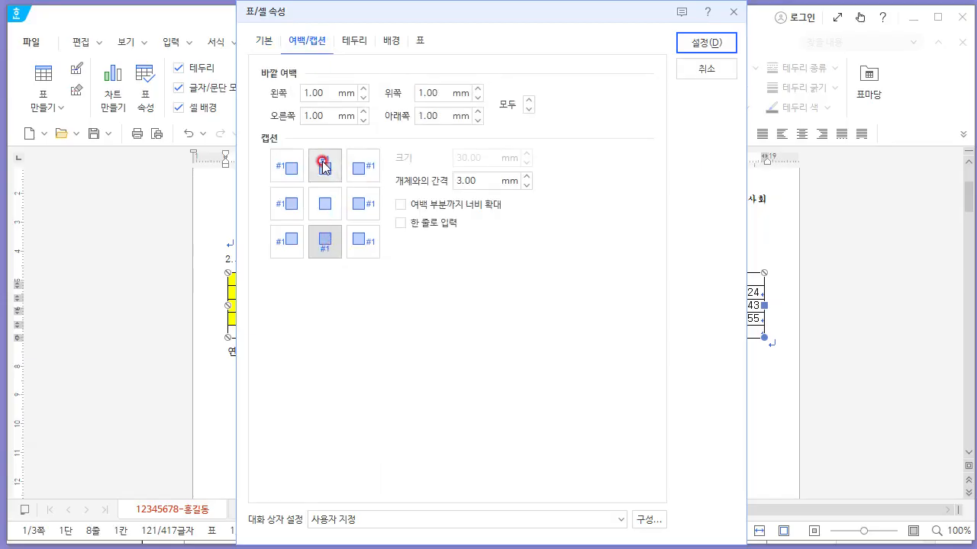
click(705, 48)
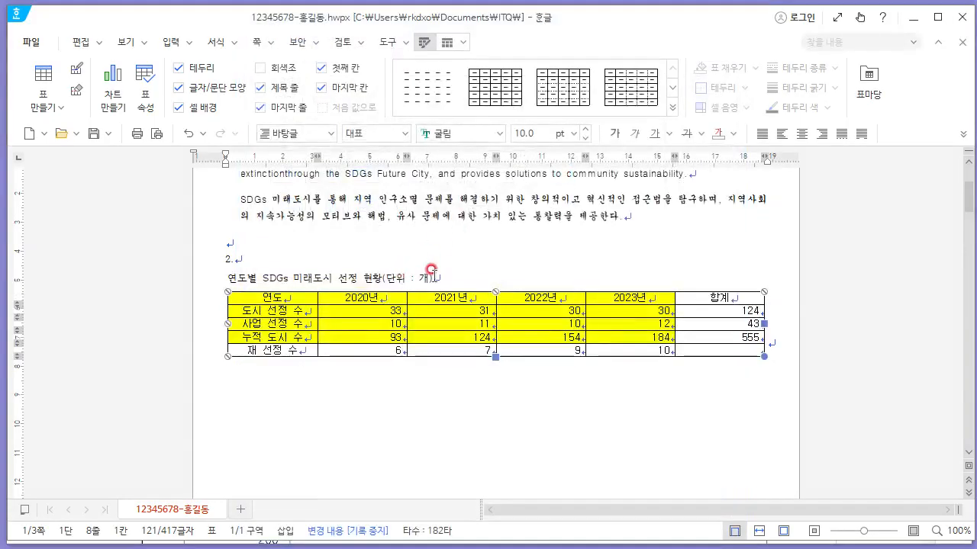
Right-align the table caption and set its font to 굴림, as the exam PDF requires.
click(431, 269)
click(822, 134)
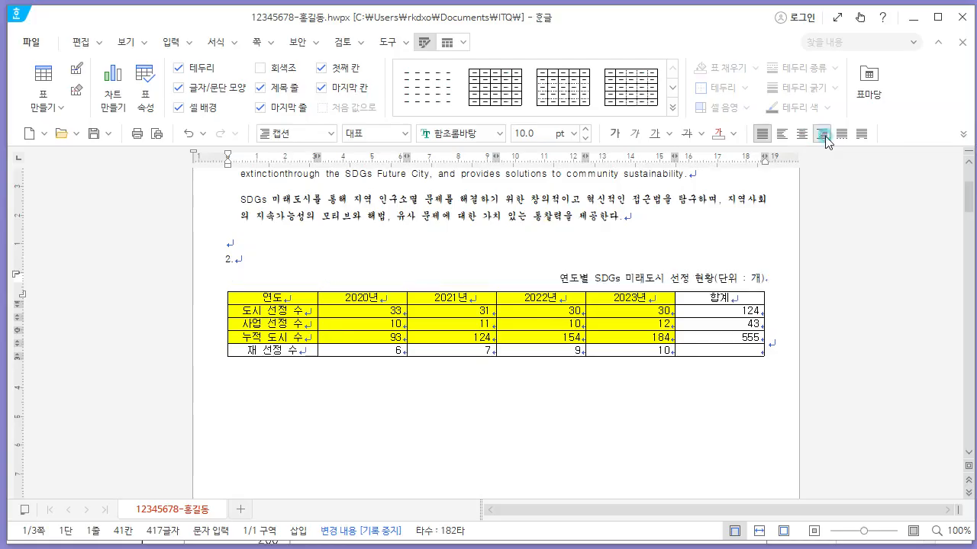
drag(556, 275, 770, 278)
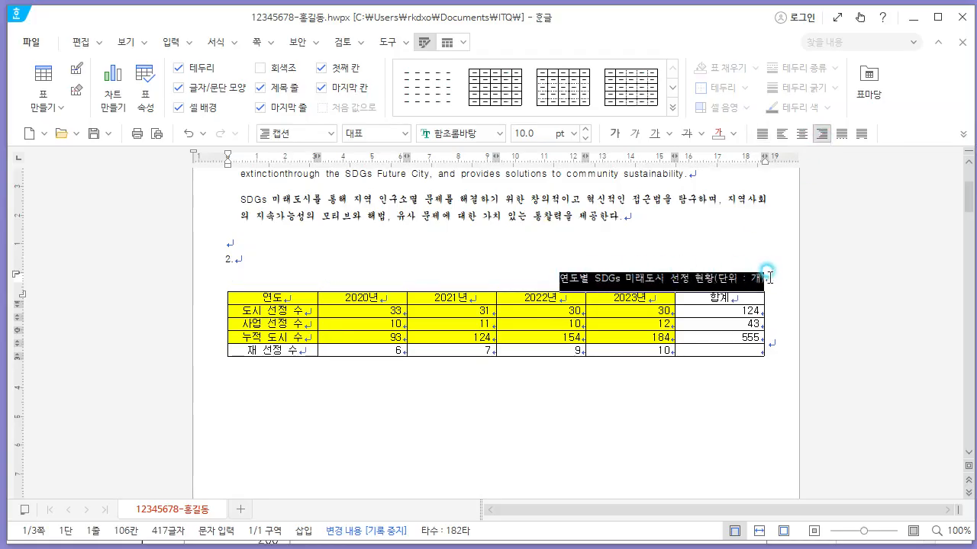
key(alt+Tab)
key(alt+Tab)
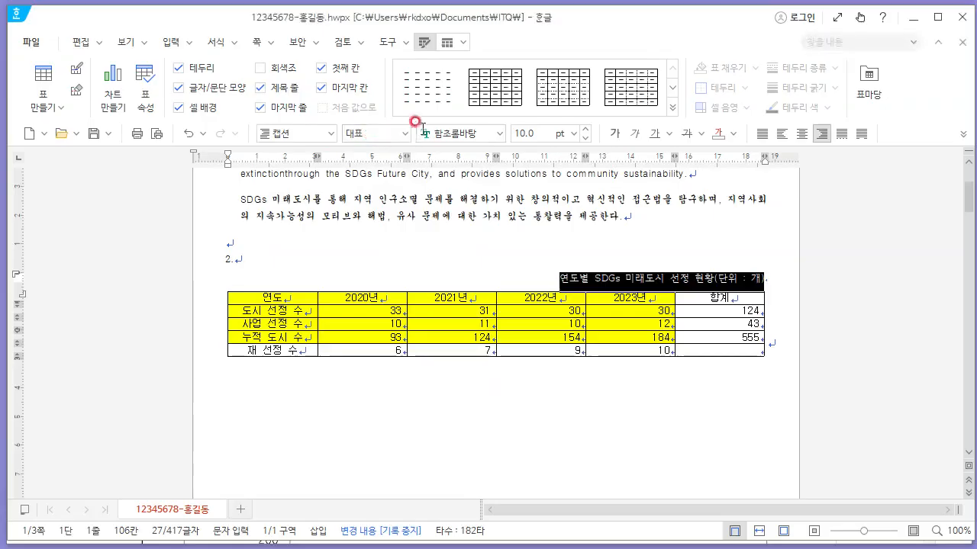
click(481, 132)
text(굴림)
key(Return)
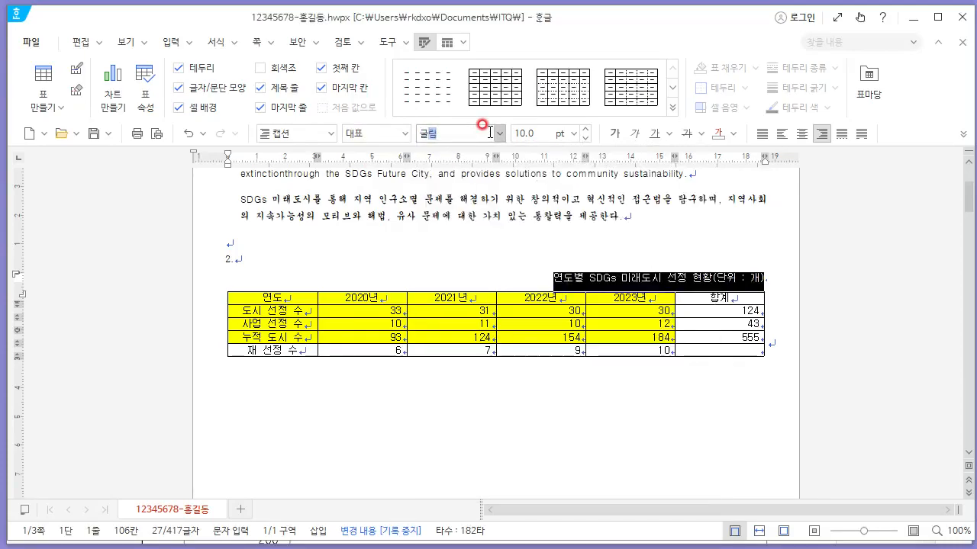
key(Escape)
Check the output form in the exam PDF and cross out the blank 합계 cell of the 재 선정 수 row with both diagonal lines.
key(alt+Tab)
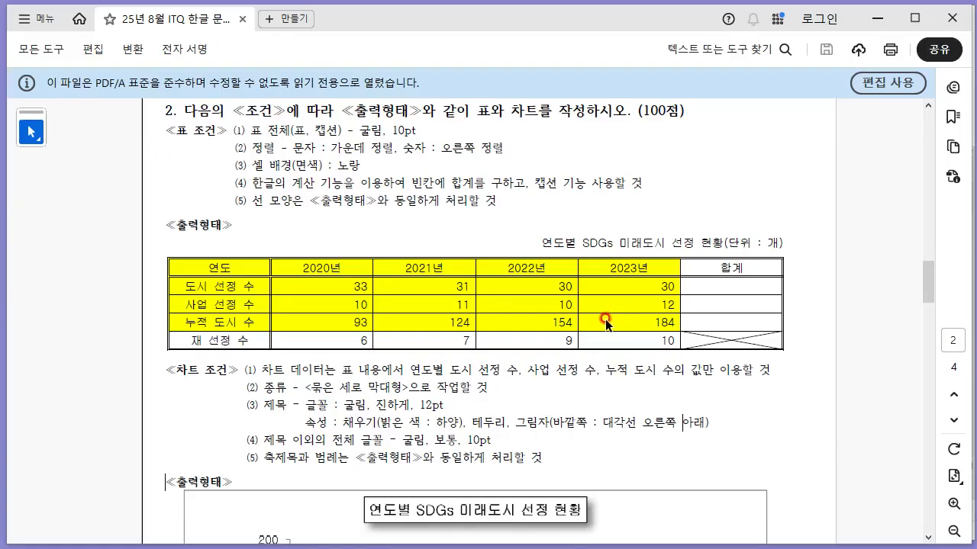
key(alt+Tab)
click(704, 349)
click(721, 351)
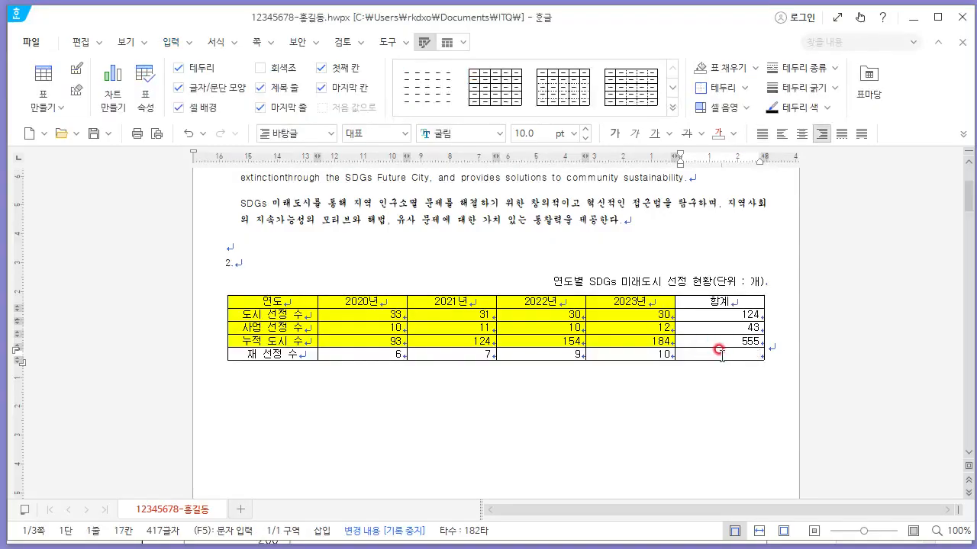
click(729, 352)
key(F5)
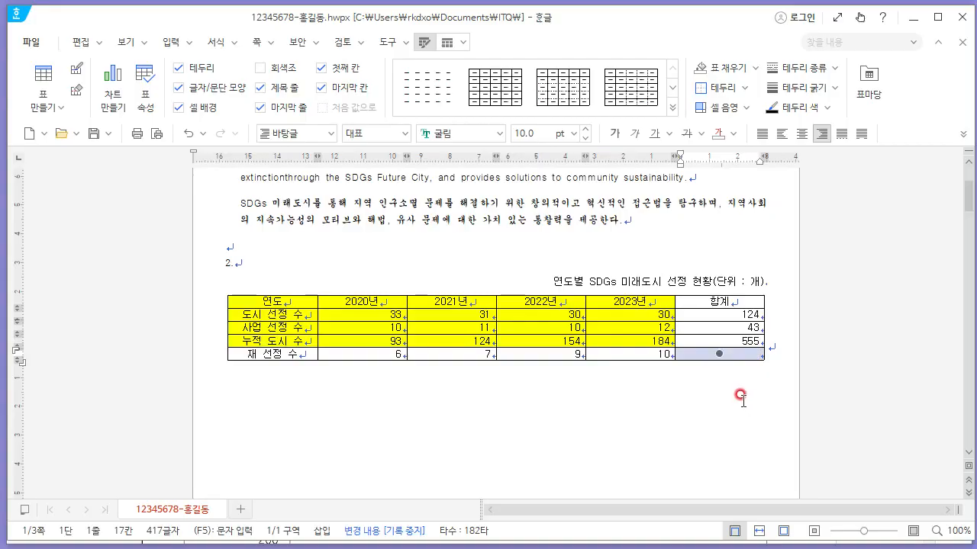
key(l)
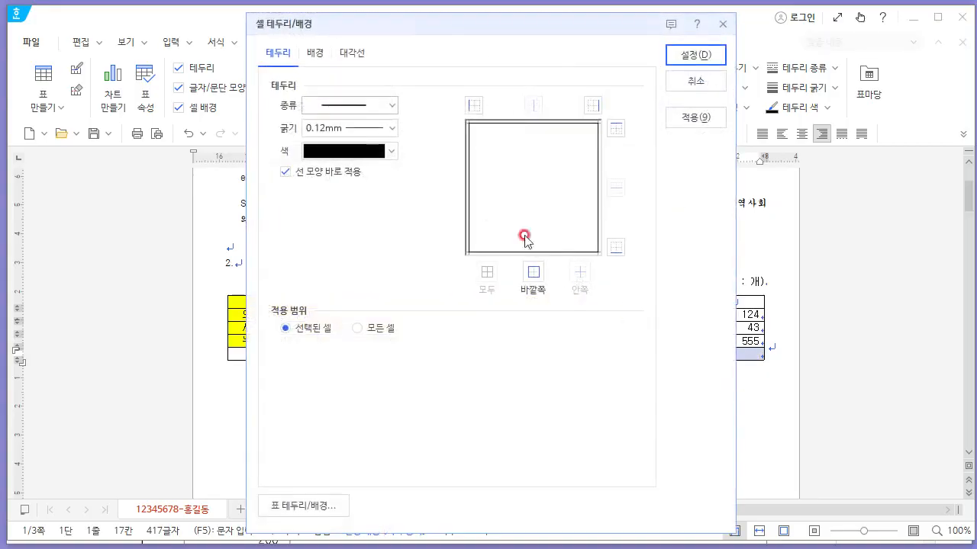
click(345, 60)
click(312, 193)
click(312, 236)
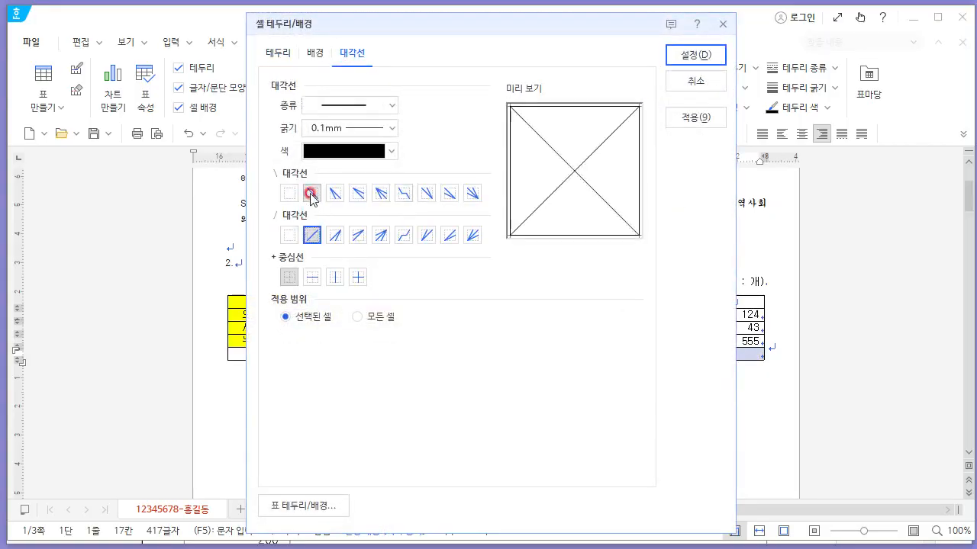
click(691, 55)
click(593, 241)
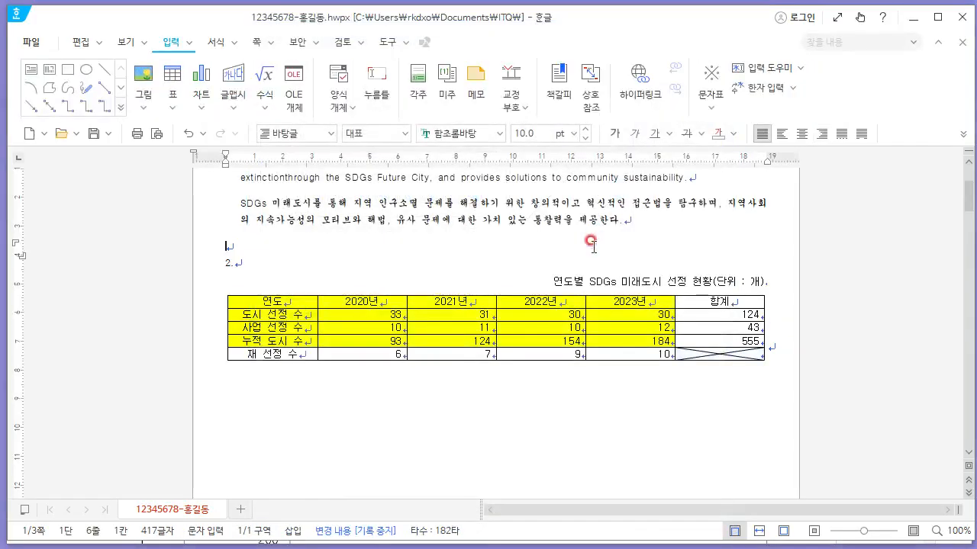
Check the table's line styles in the exam PDF and apply a double line to the outer border of the whole table.
key(alt+Tab)
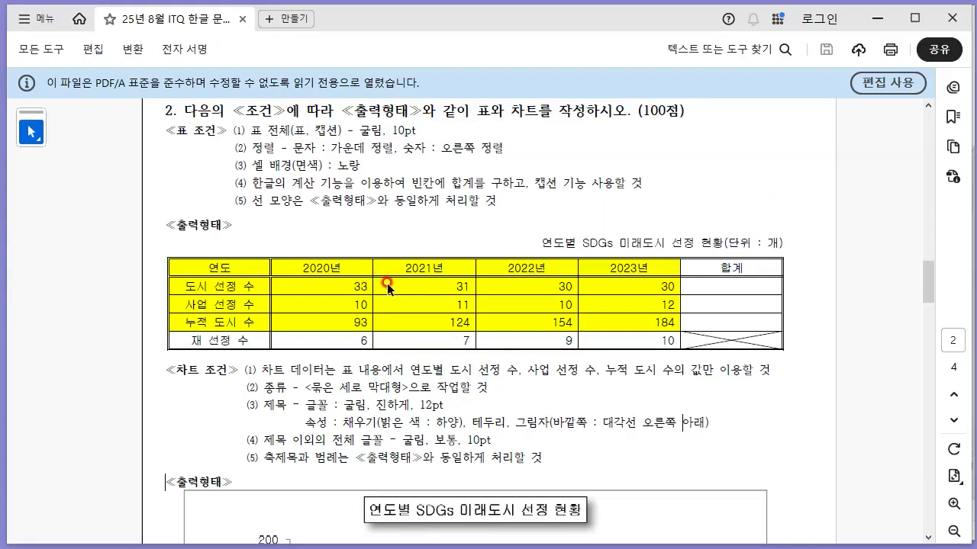
scroll(400, 277, up, 1)
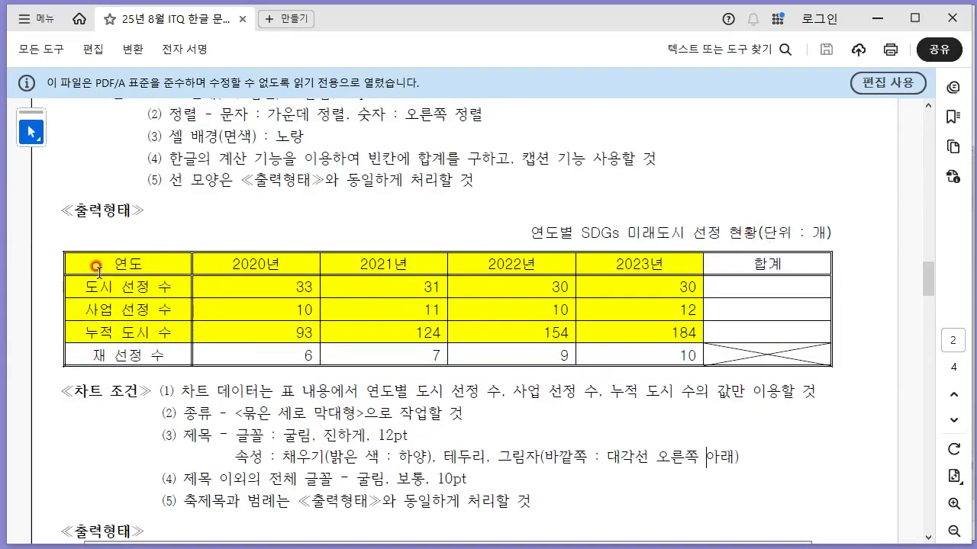
key(alt+Tab)
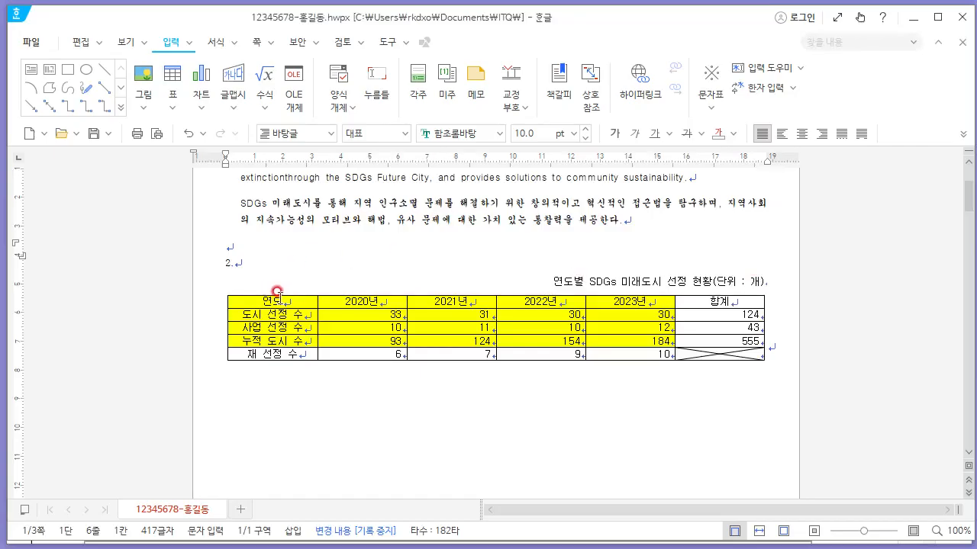
drag(272, 300, 723, 351)
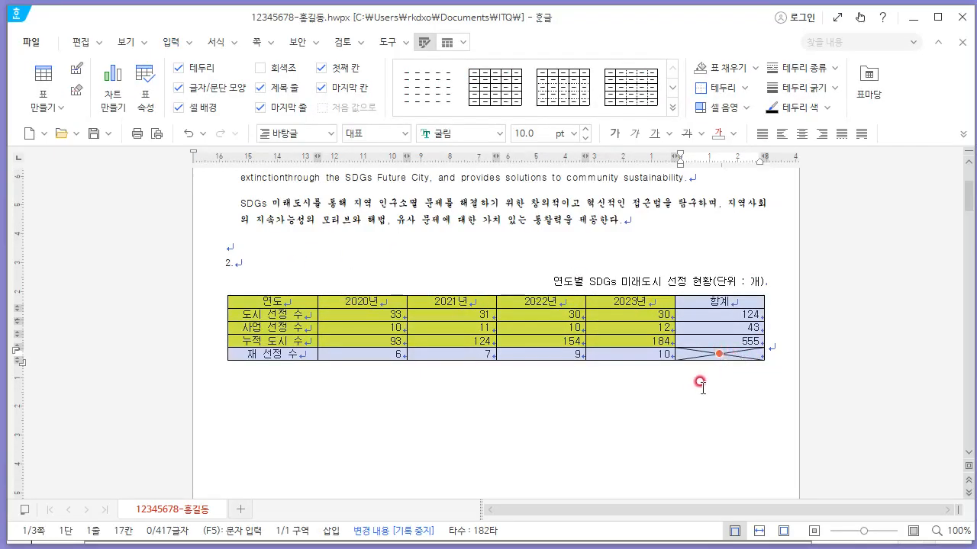
key(l)
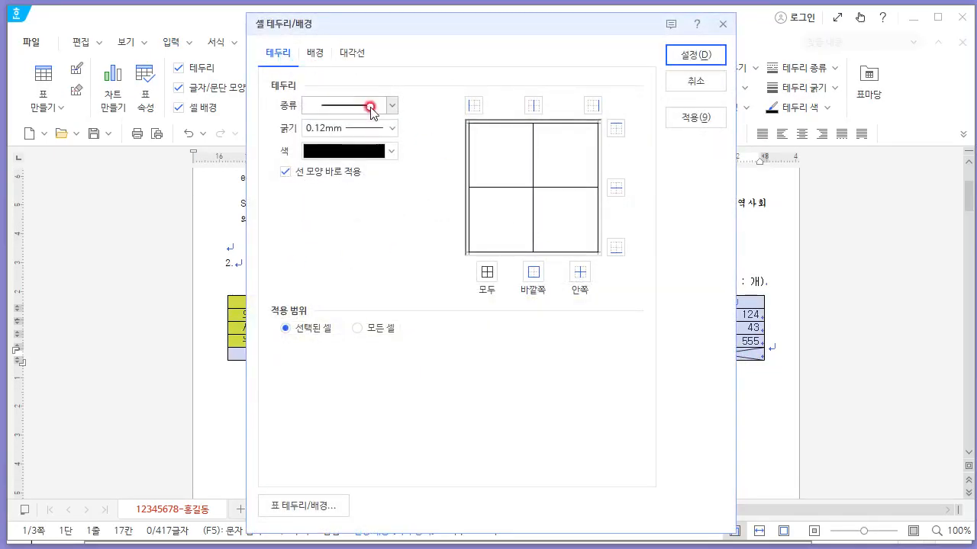
click(371, 106)
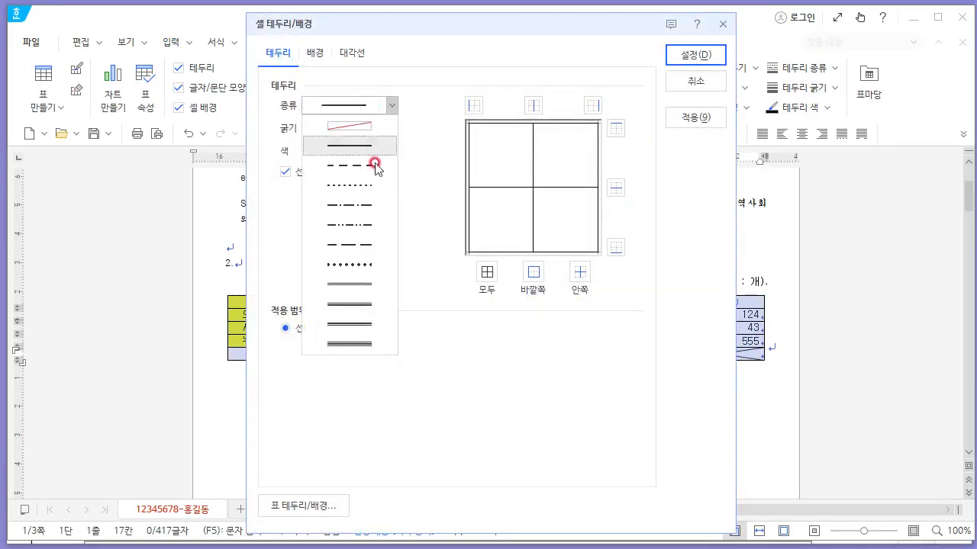
click(361, 290)
click(526, 270)
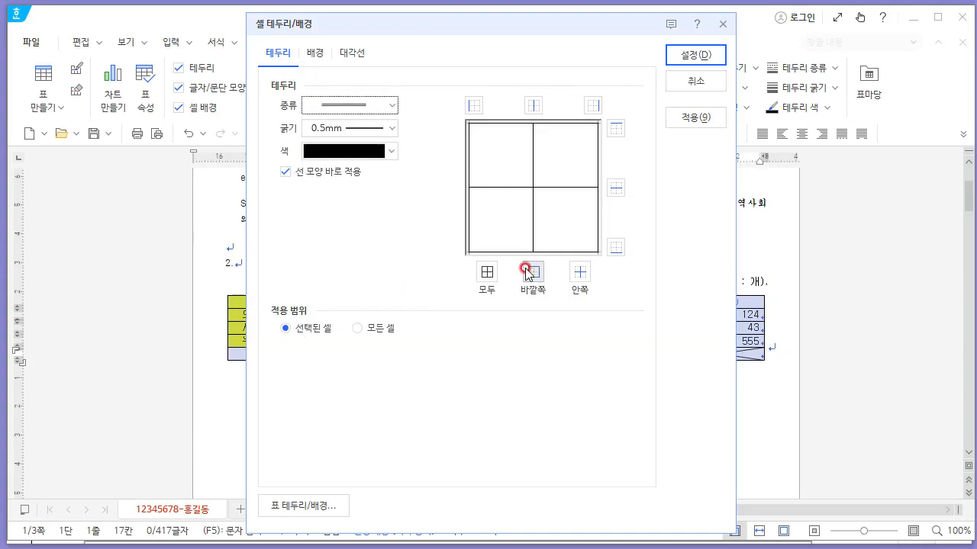
click(678, 56)
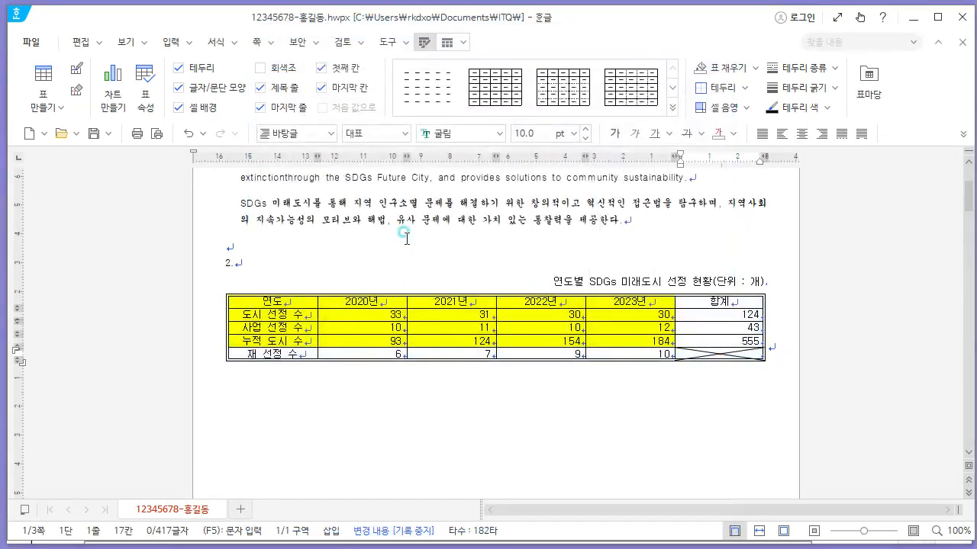
Apply a double line to the outer border of the table's header row, from 연도 to 합계.
drag(270, 305, 719, 302)
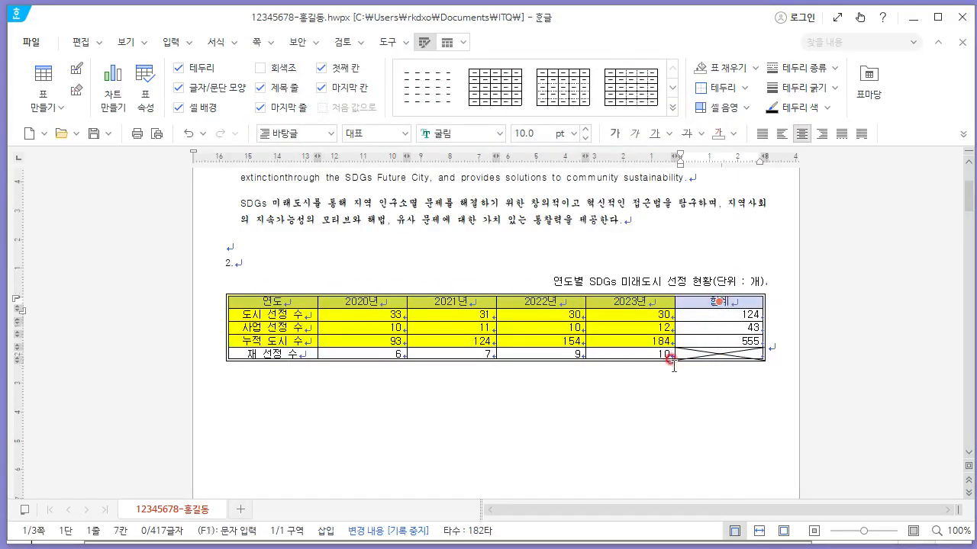
key(l)
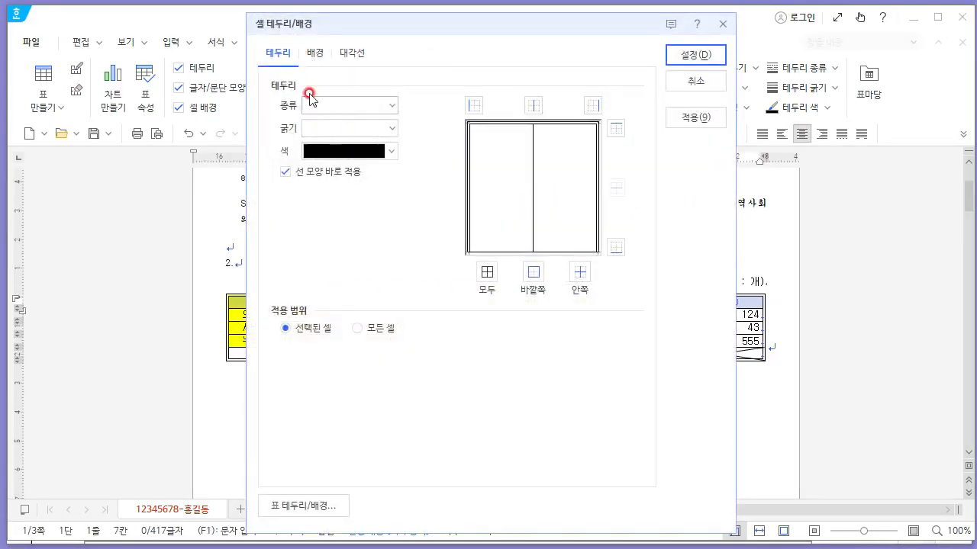
click(332, 103)
click(364, 280)
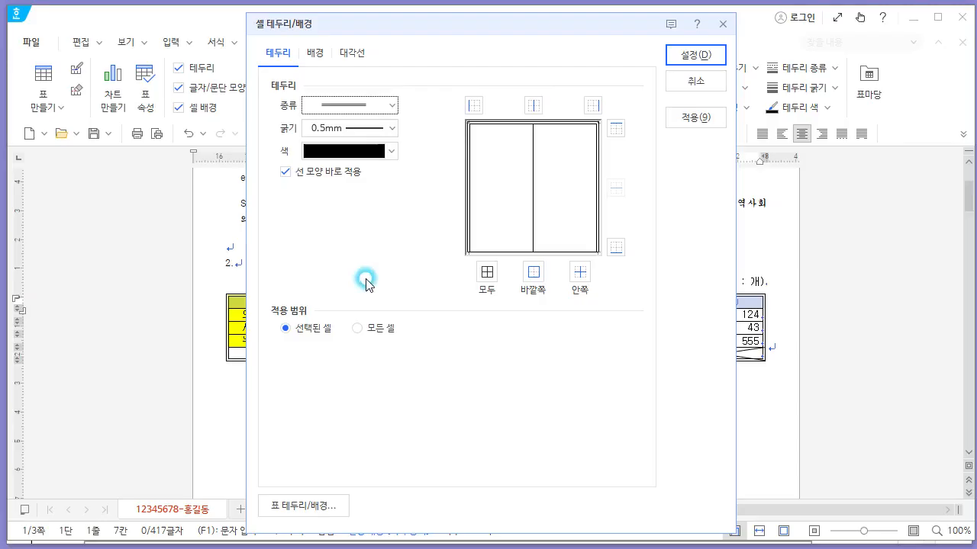
click(534, 273)
click(693, 55)
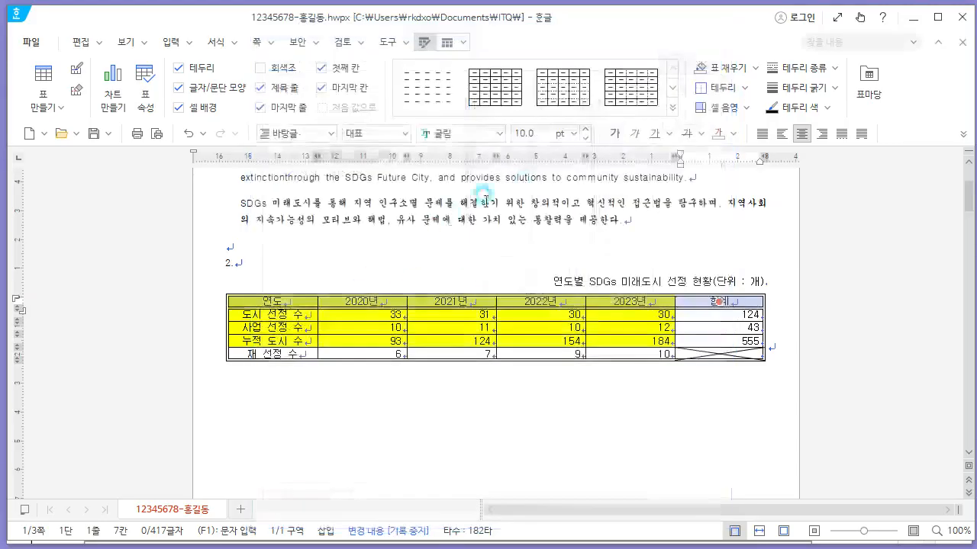
Compare the table with the output form in the exam PDF and increase the height of all its rows evenly.
key(alt+Tab)
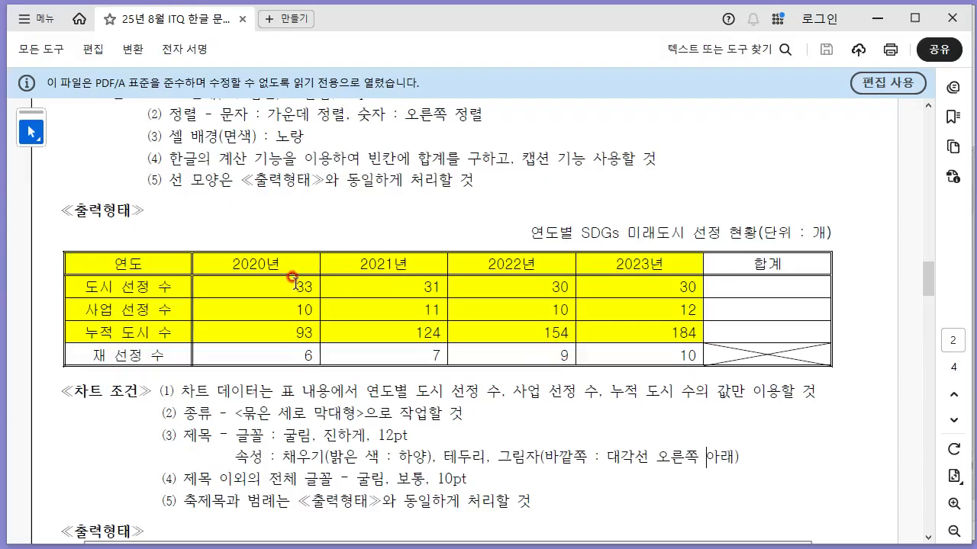
ctrl+scroll(343, 292, down, 1)
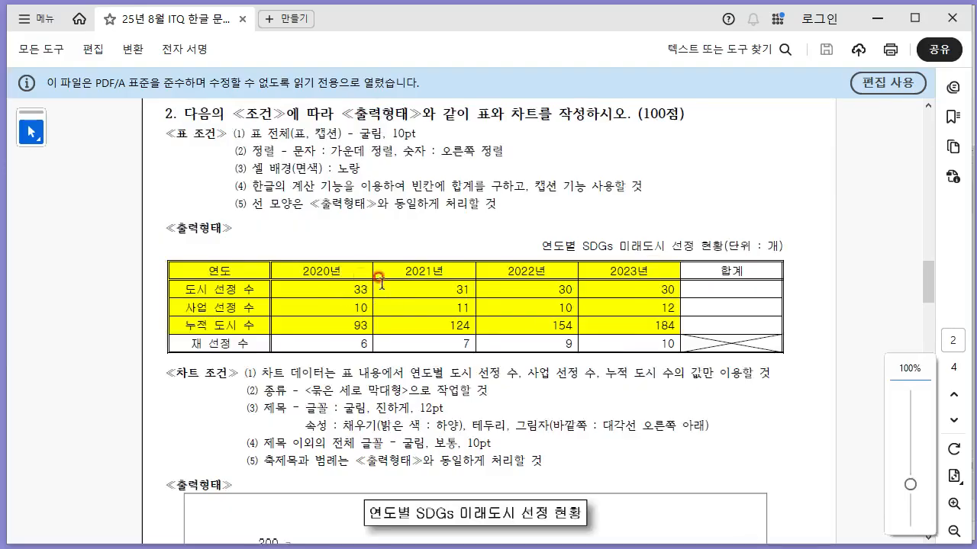
key(alt+Tab)
drag(285, 294, 744, 362)
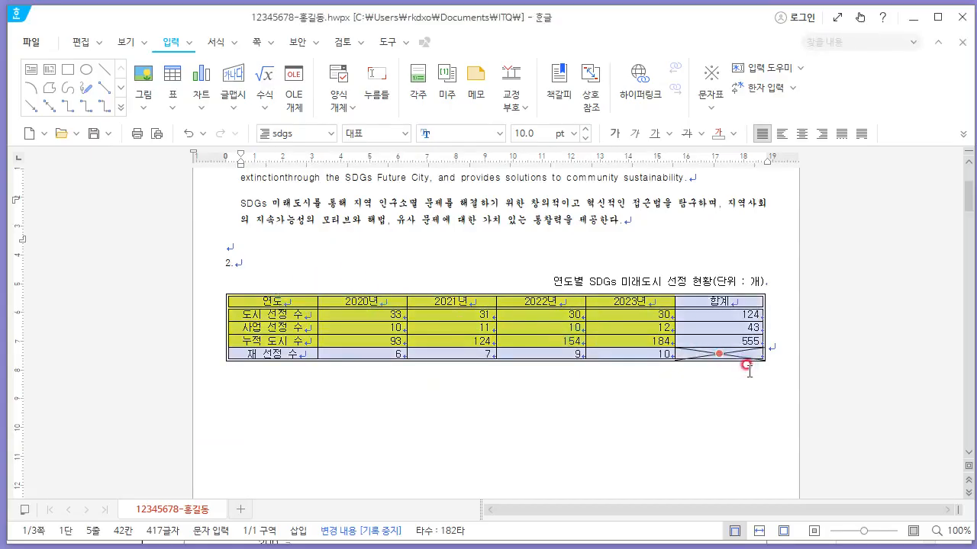
scroll(811, 378, down, 1)
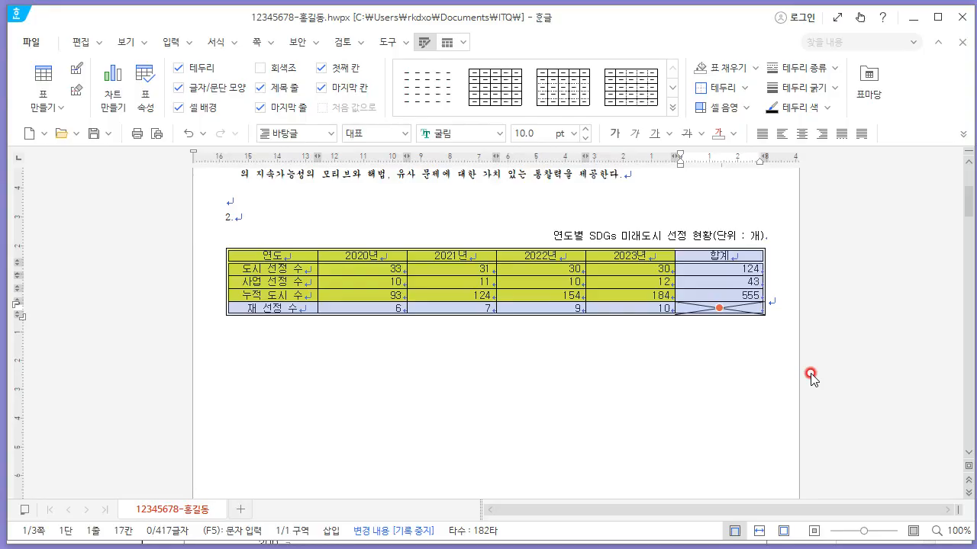
key(ctrl+Down)
key(ctrl+Down)
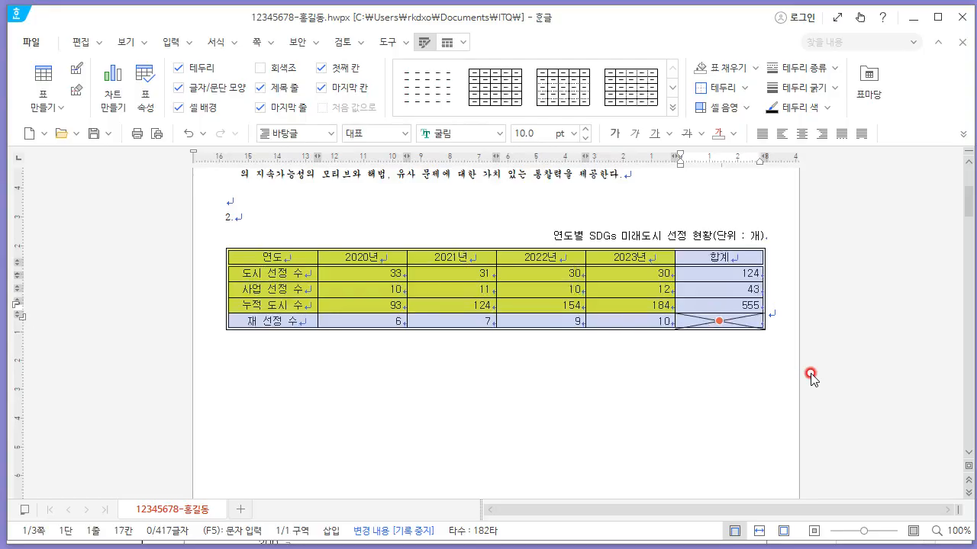
click(608, 386)
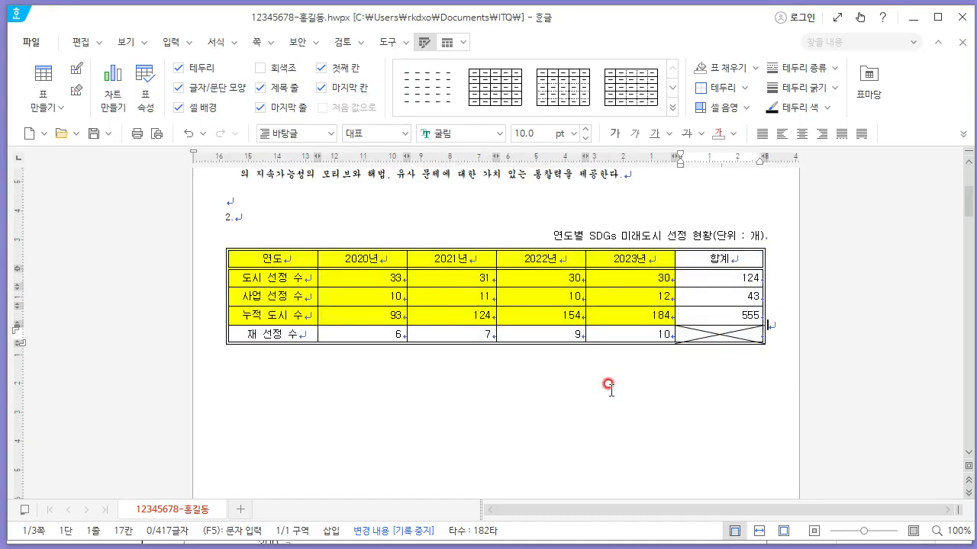
Examine question 2's chart conditions and the chart's output form in the exam PDF.
click(463, 213)
scroll(434, 388, up, 3)
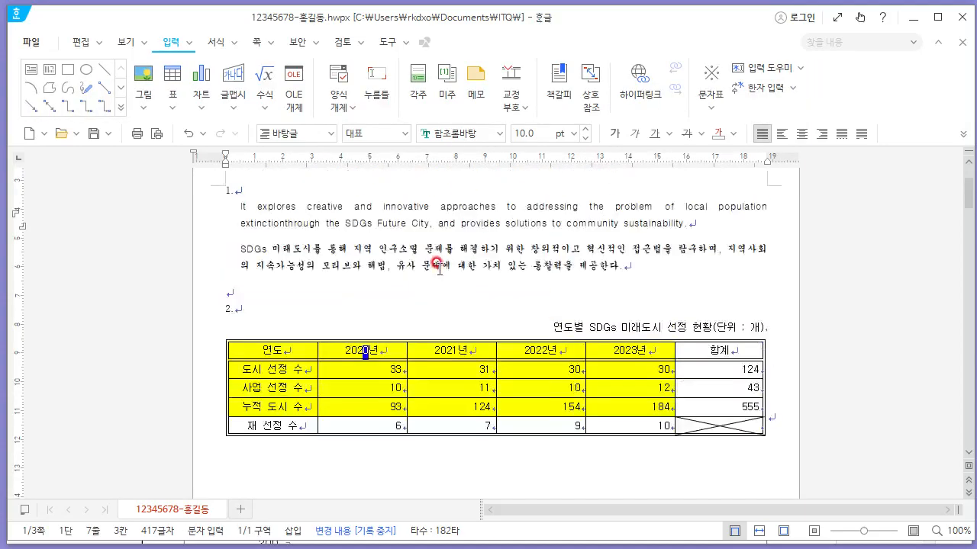
click(432, 272)
scroll(434, 283, down, 2)
key(alt+Tab)
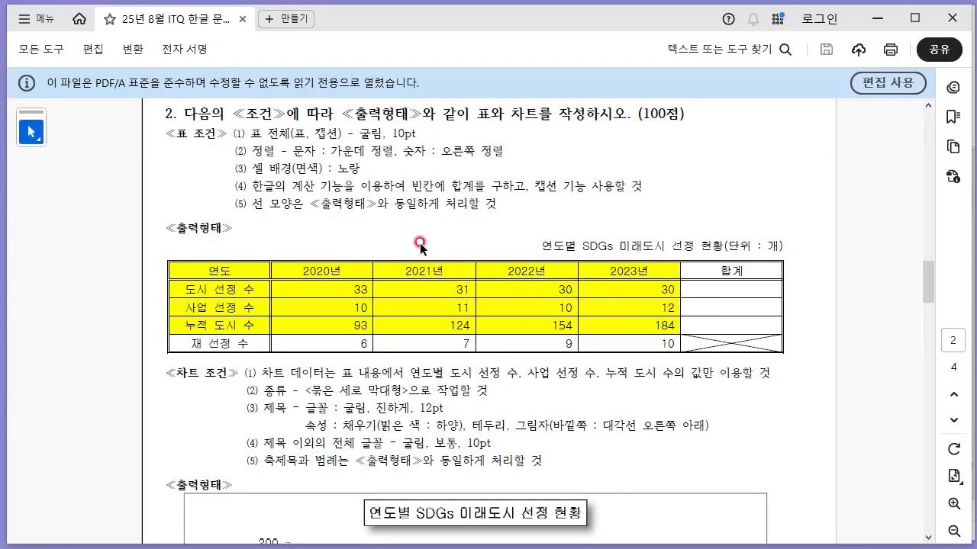
scroll(398, 210, up, 4)
scroll(398, 213, down, 5)
scroll(394, 212, down, 3)
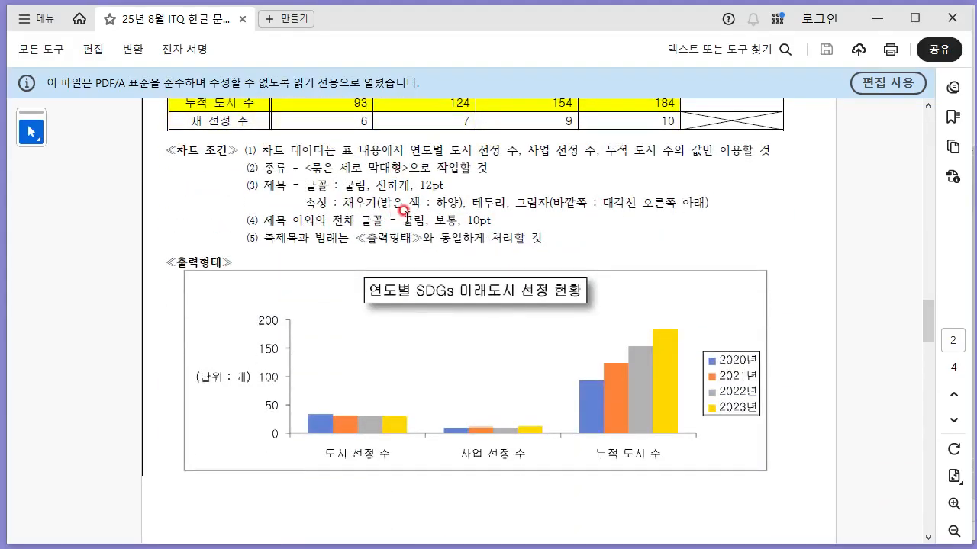
key(alt+Tab)
Insert a 묶은 세로 막대형 chart from the yellow cells, 연도 through the 2023년 value of 누적 도시 수, and close its data editor.
scroll(407, 229, down, 5)
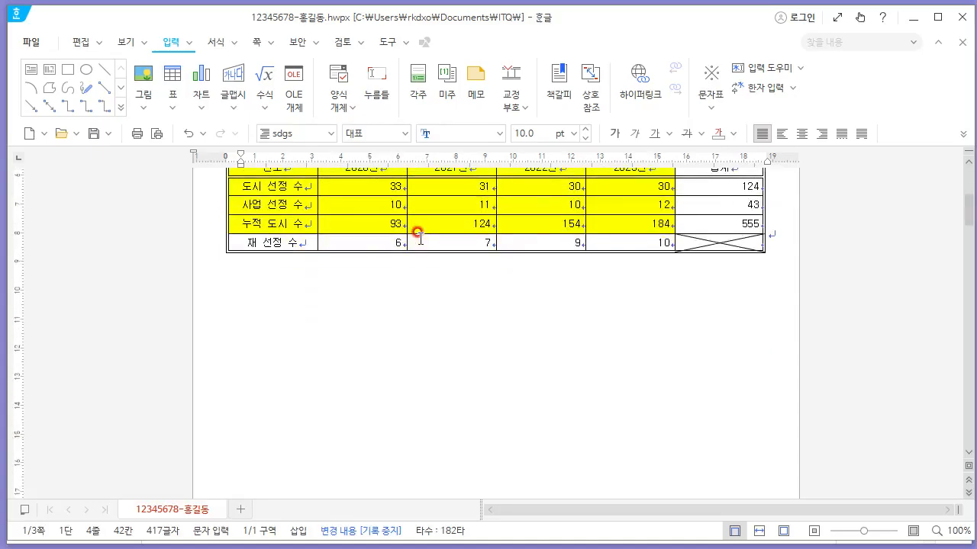
scroll(457, 267, up, 1)
scroll(483, 290, up, 1)
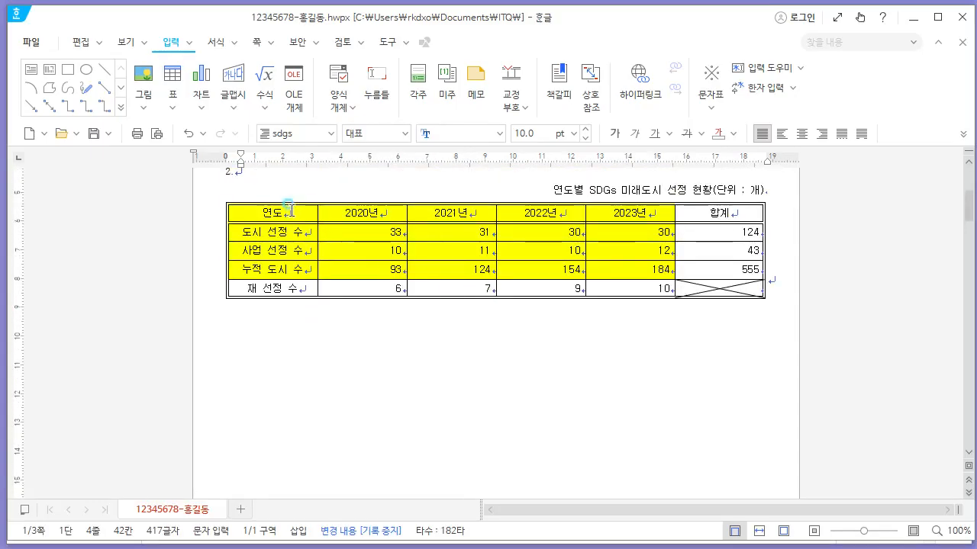
drag(290, 211, 629, 269)
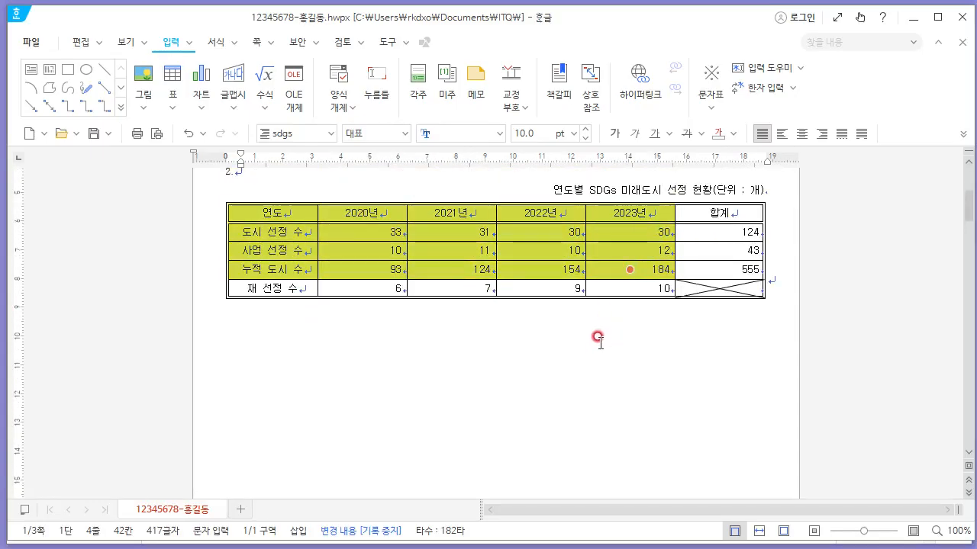
scroll(595, 350, up, 1)
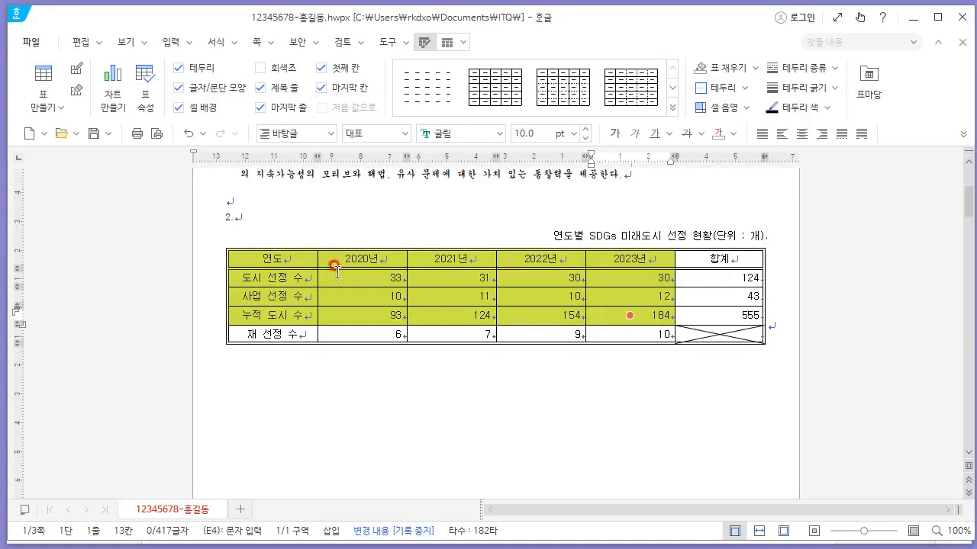
drag(276, 258, 626, 317)
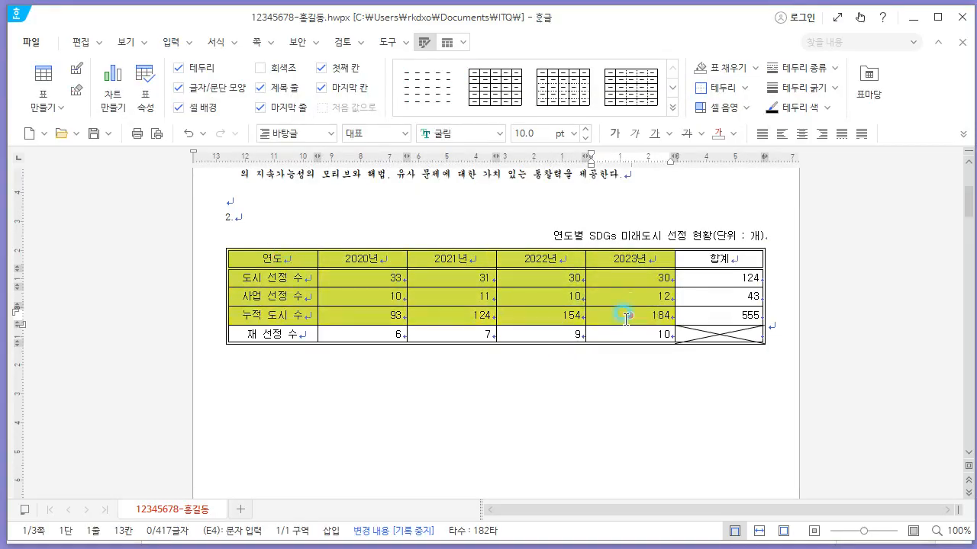
click(175, 44)
key(alt+Tab)
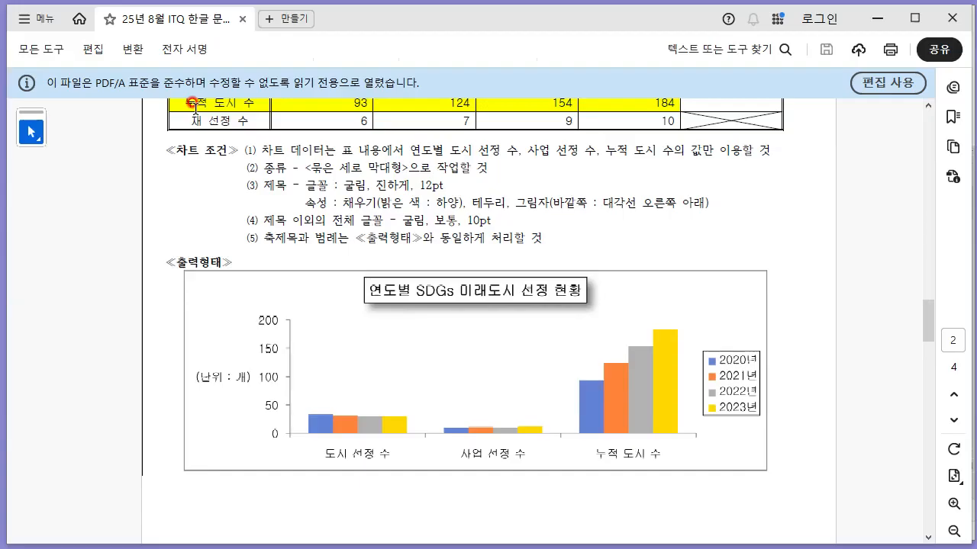
drag(307, 167, 411, 167)
click(455, 168)
key(alt+Tab)
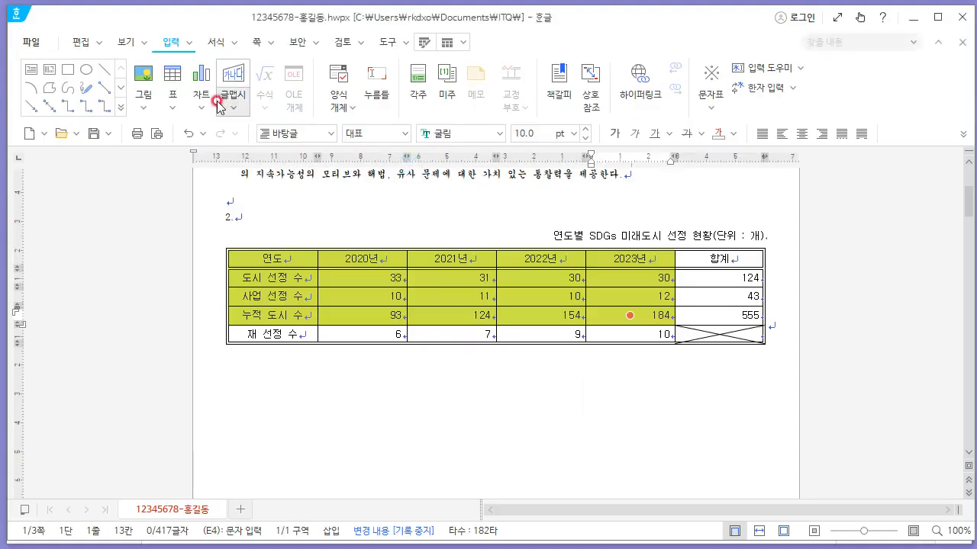
click(206, 106)
click(227, 342)
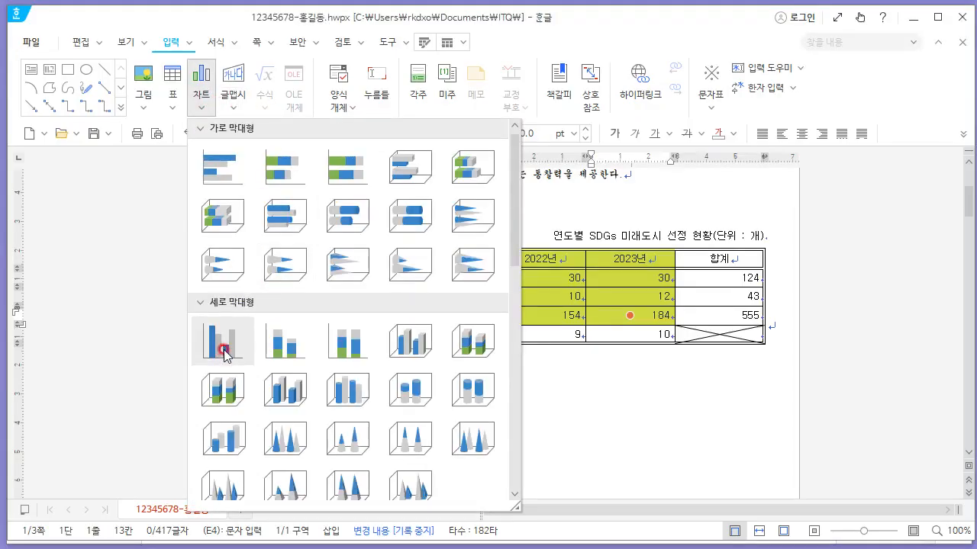
click(223, 350)
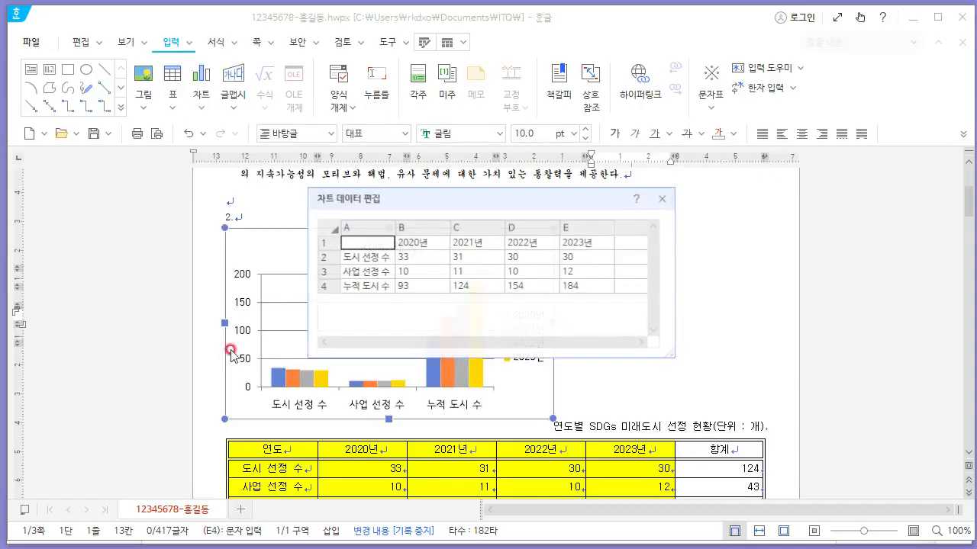
drag(505, 202, 745, 193)
click(890, 187)
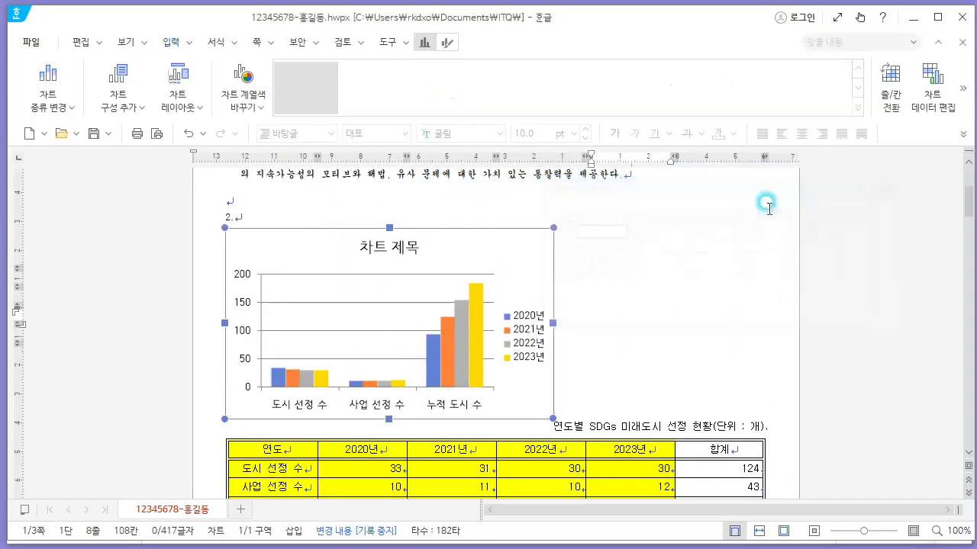
Move the chart directly below the table and widen it to the table's full width.
scroll(708, 229, down, 3)
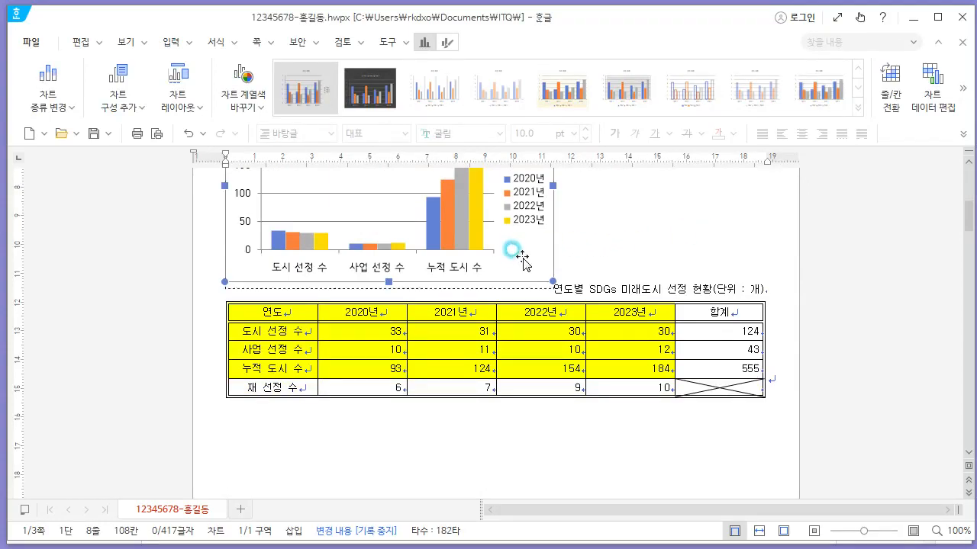
drag(517, 255, 530, 375)
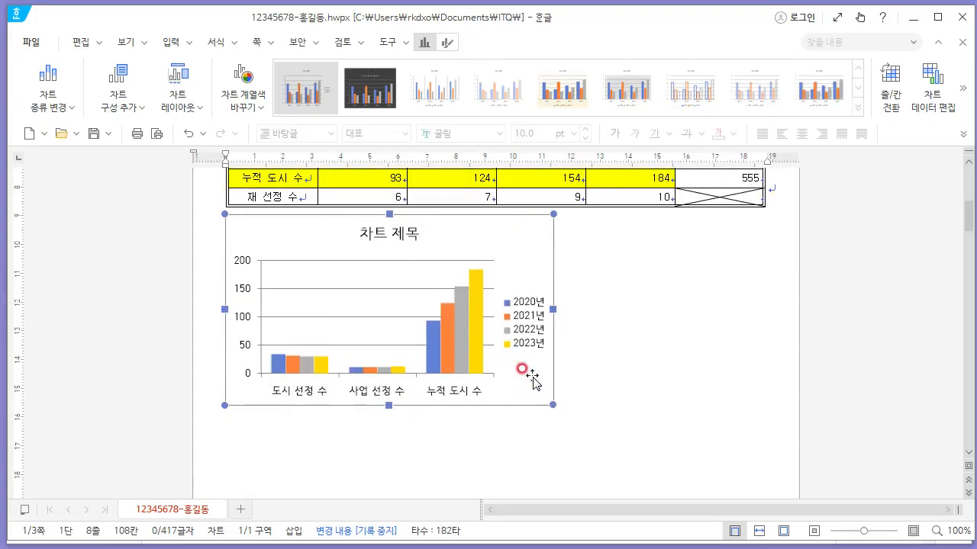
drag(577, 320, 554, 316)
drag(652, 315, 763, 313)
key(alt+Tab)
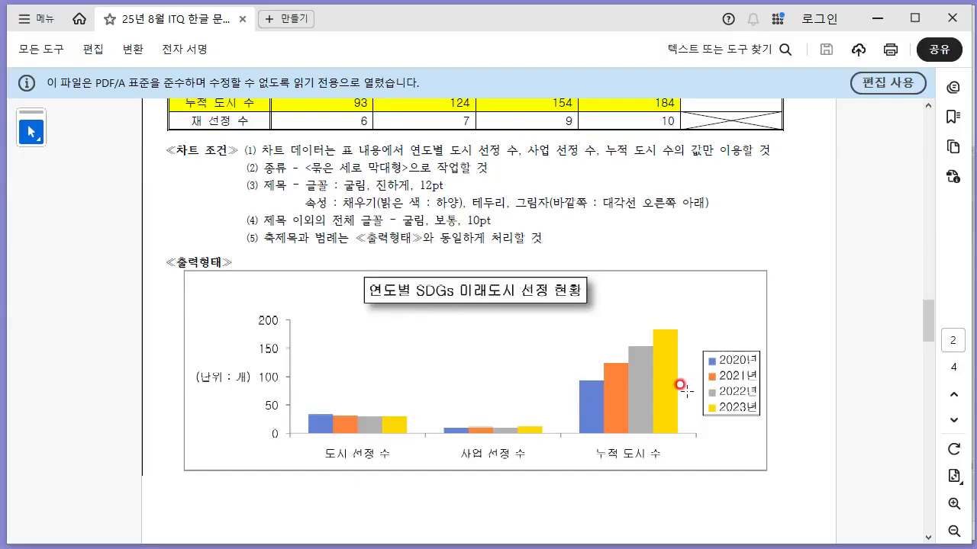
key(alt+Tab)
scroll(775, 343, up, 3)
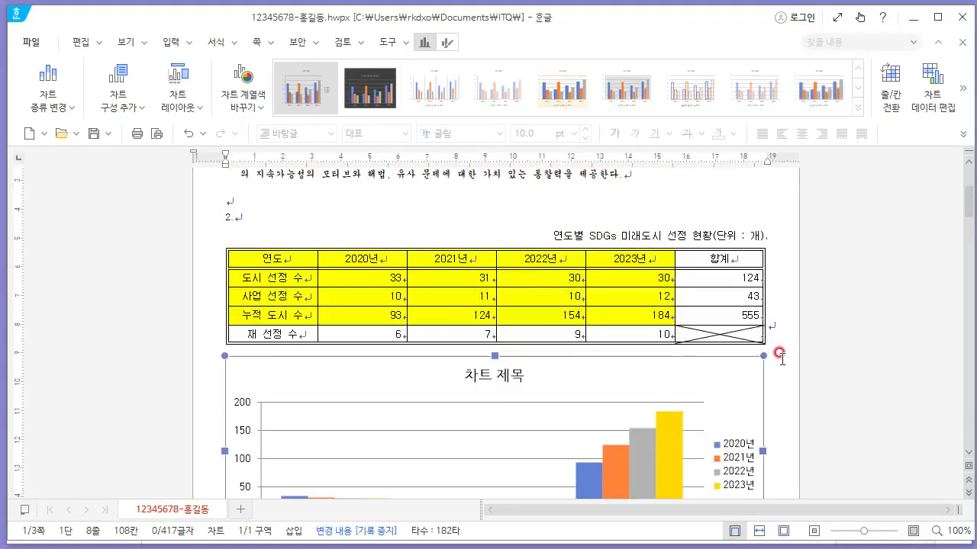
scroll(755, 379, down, 1)
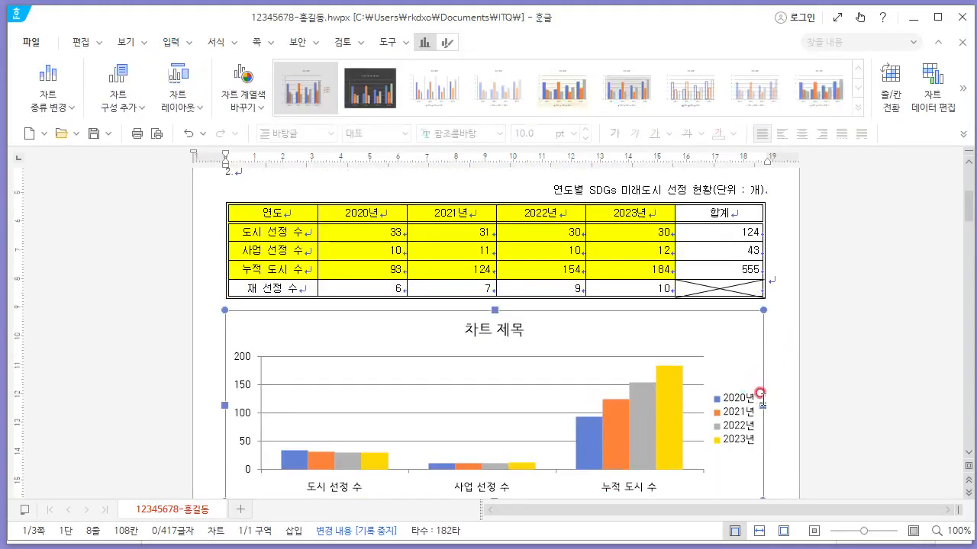
scroll(787, 347, down, 2)
scroll(778, 343, up, 3)
scroll(771, 331, down, 2)
click(772, 331)
Check the chart title conditions in the exam PDF and select the title of question 2's chart.
key(alt+Tab)
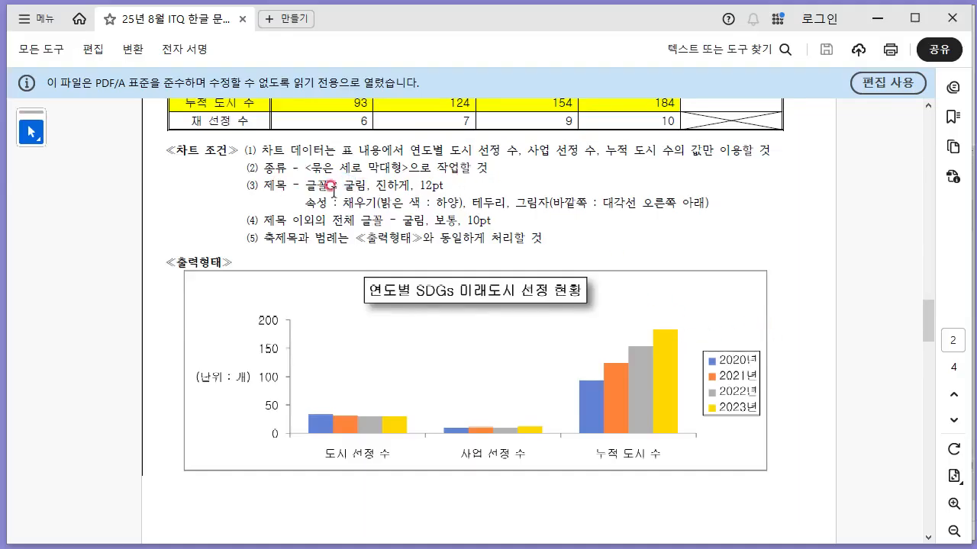
key(alt+Tab)
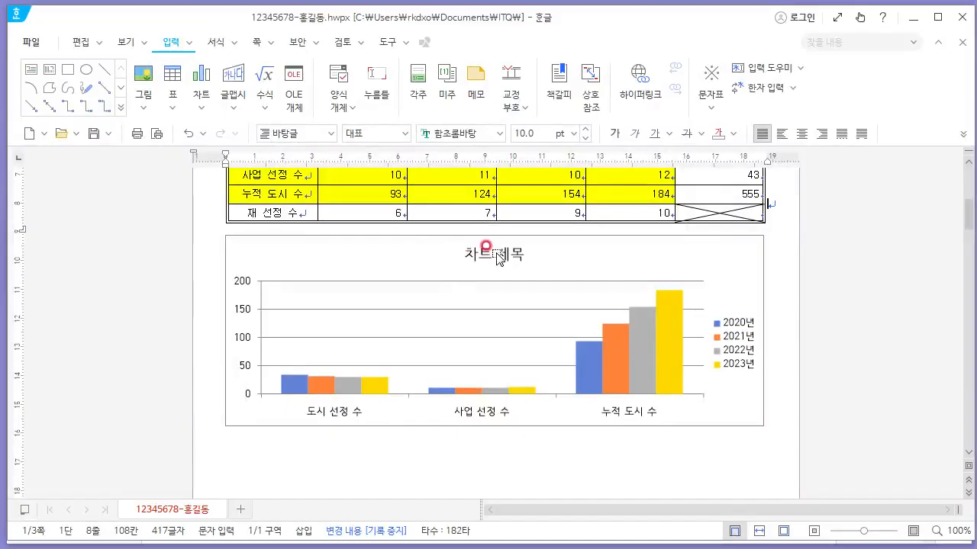
click(486, 253)
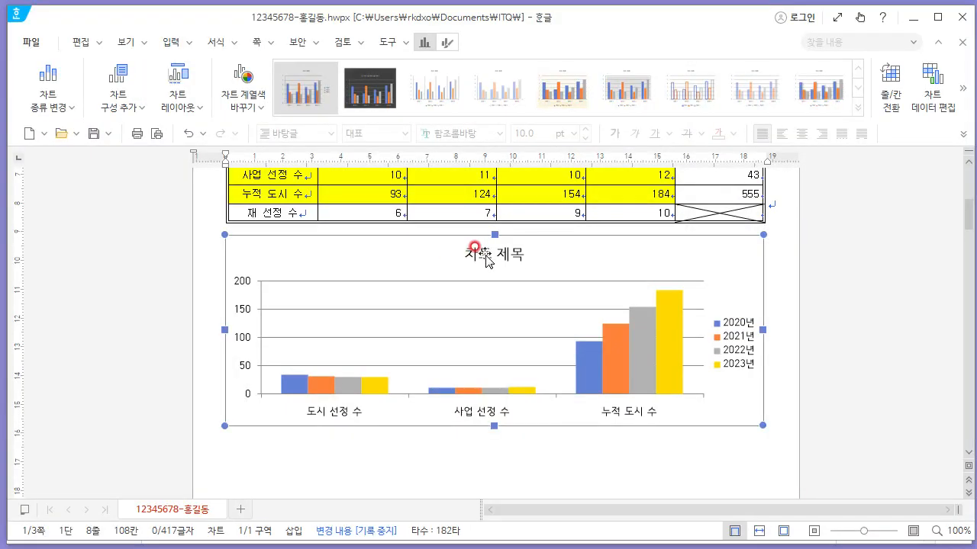
click(487, 254)
right_click(487, 256)
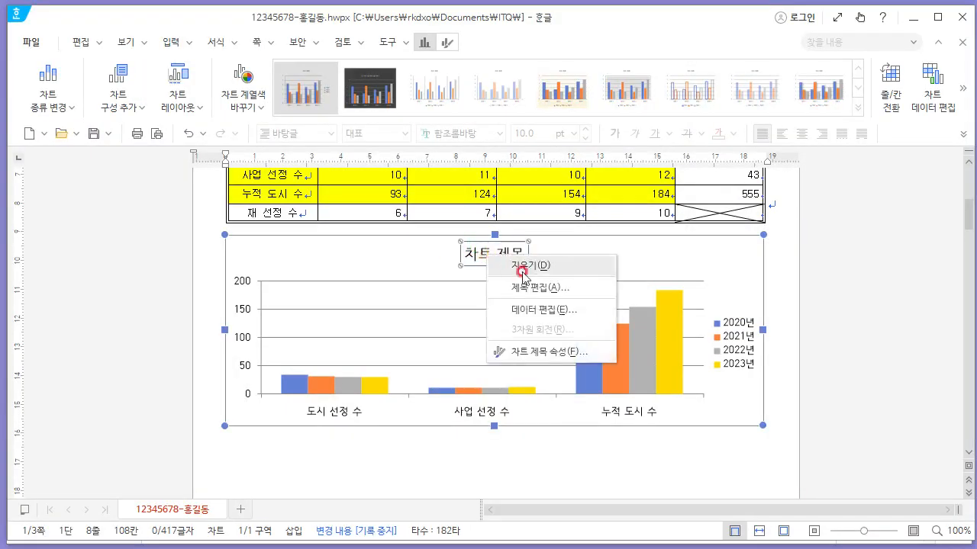
click(563, 354)
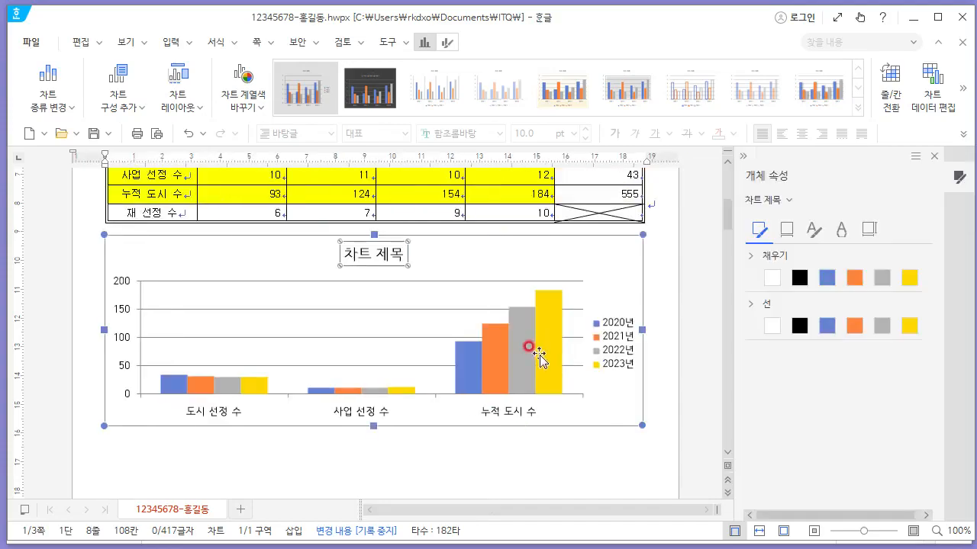
click(928, 157)
Change the chart title's text to "연도별 SDGs 미래도시 선정 현황", following the output form in the exam PDF.
right_click(506, 257)
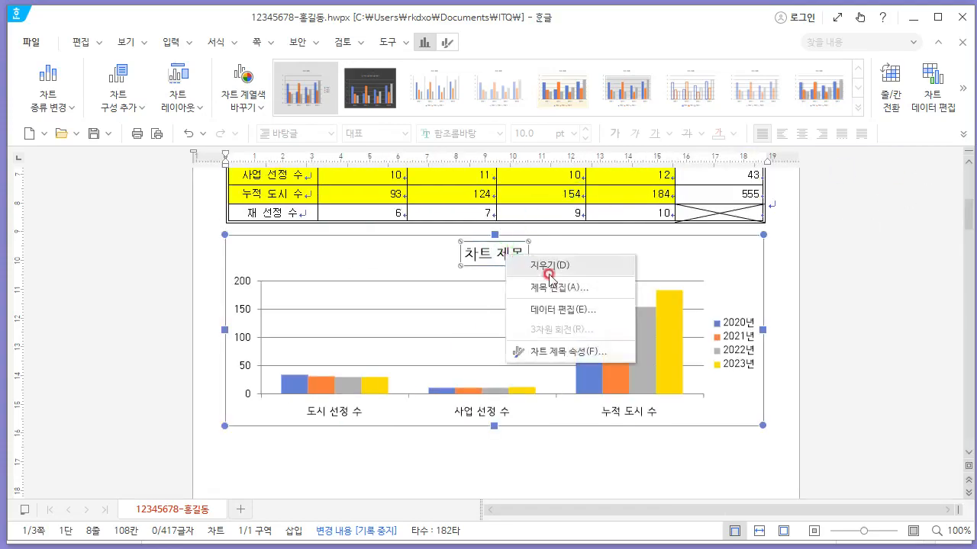
click(573, 292)
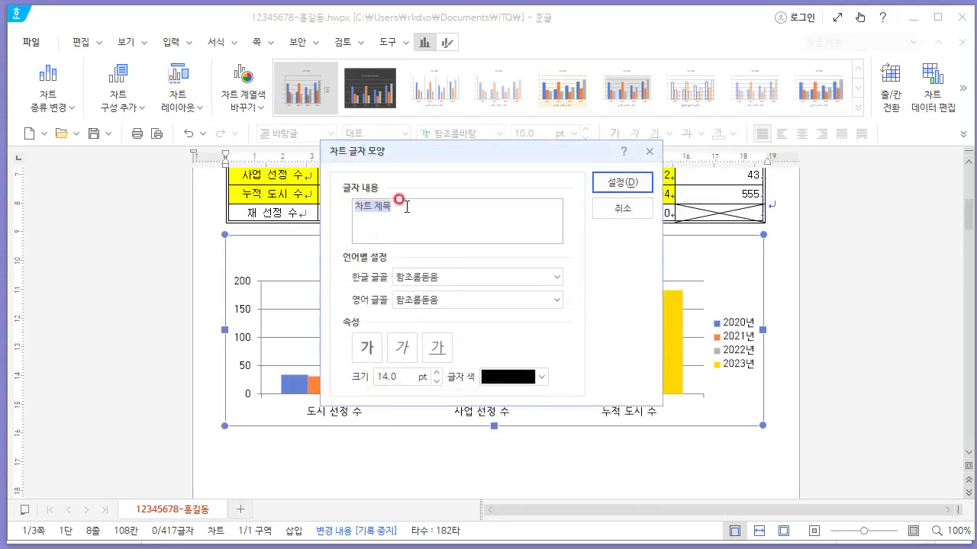
drag(427, 202, 353, 258)
key(alt+Tab)
key(alt+Tab)
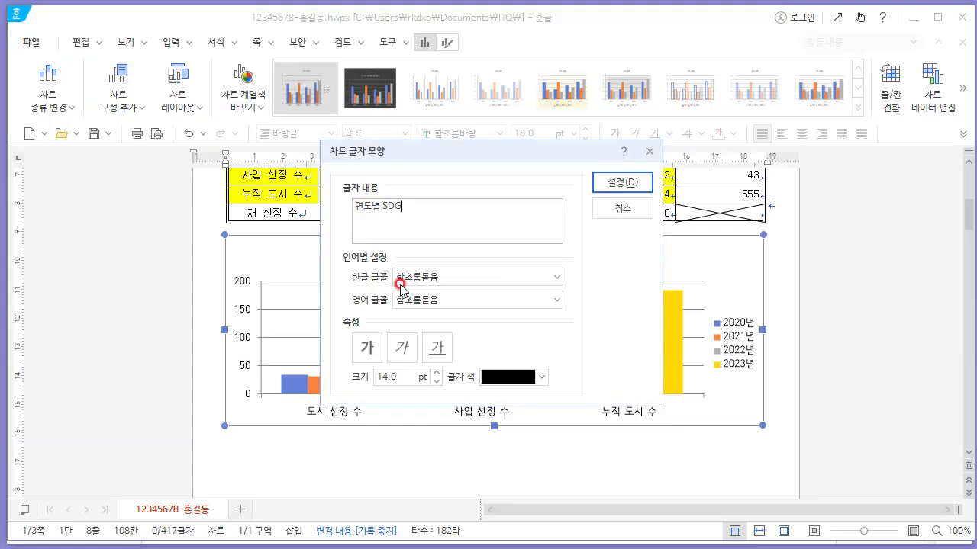
text(연도별 SDGs)
key(alt+Tab)
key(alt+Tab)
text(미)
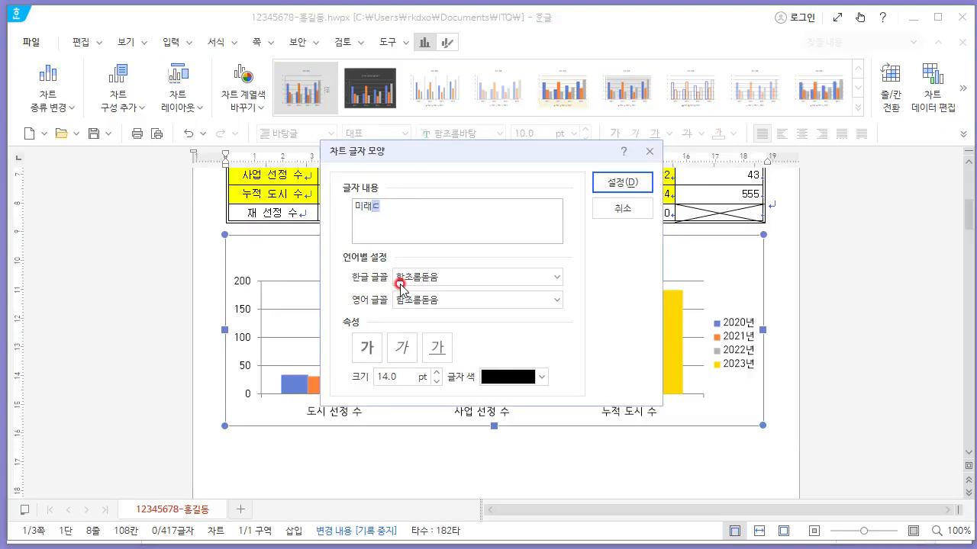
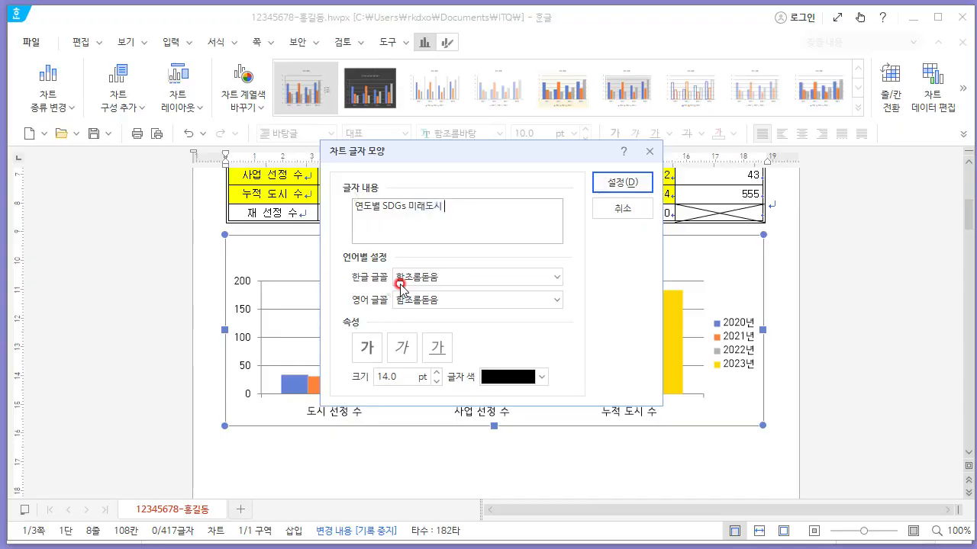
key(alt+Tab)
key(alt+Tab)
key(End)
text(선)
Check the title's font condition in the exam PDF and format the chart title in 굴림, bold, 12 pt.
key(alt+Tab)
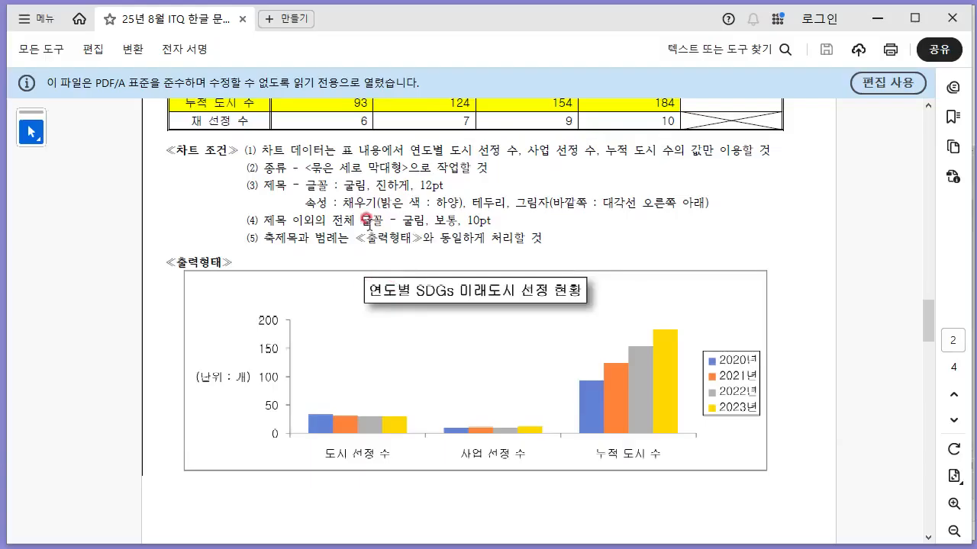
drag(345, 186, 451, 186)
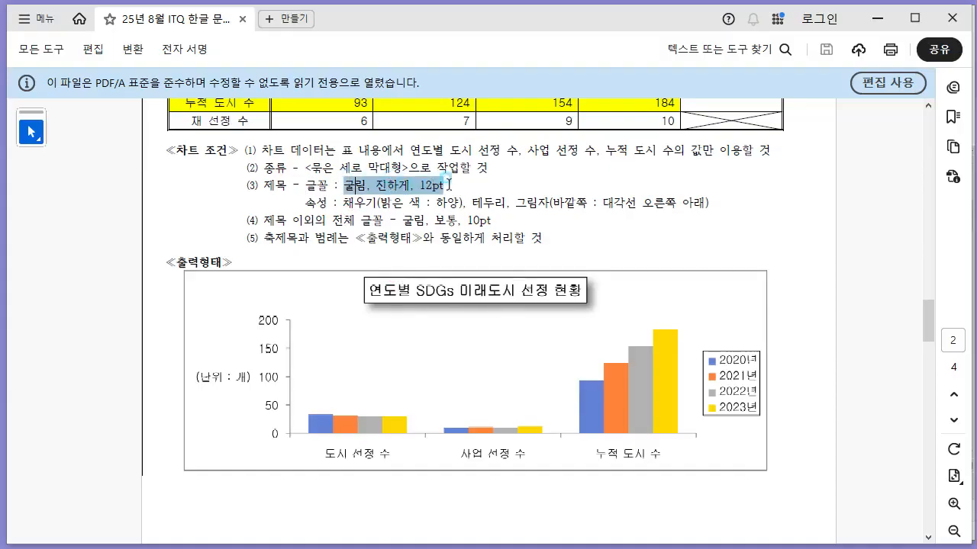
click(432, 188)
key(alt+Tab)
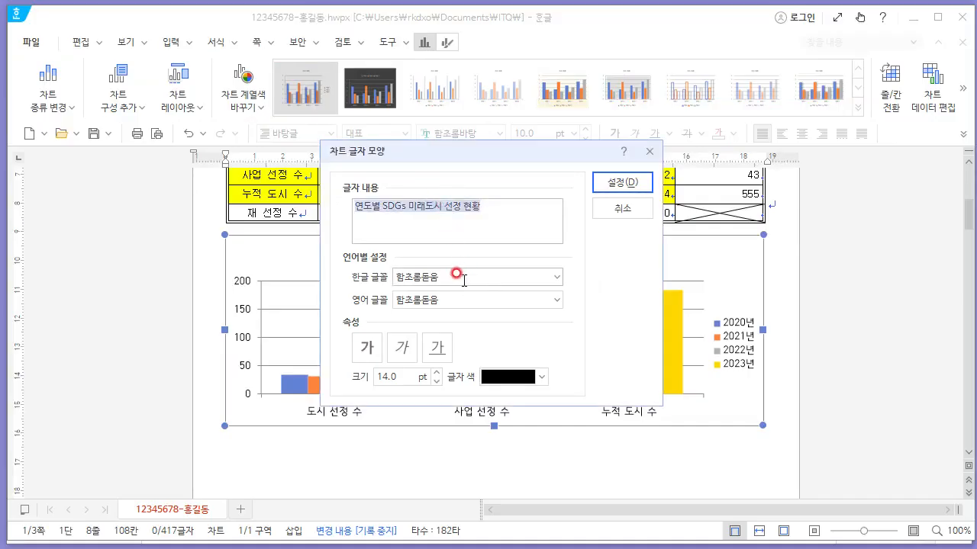
click(513, 276)
text(굴림)
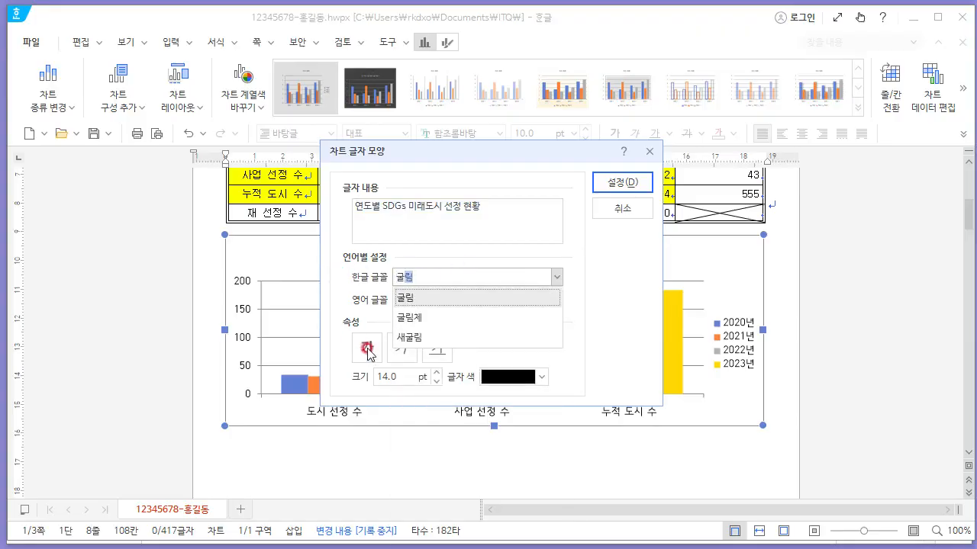
click(364, 347)
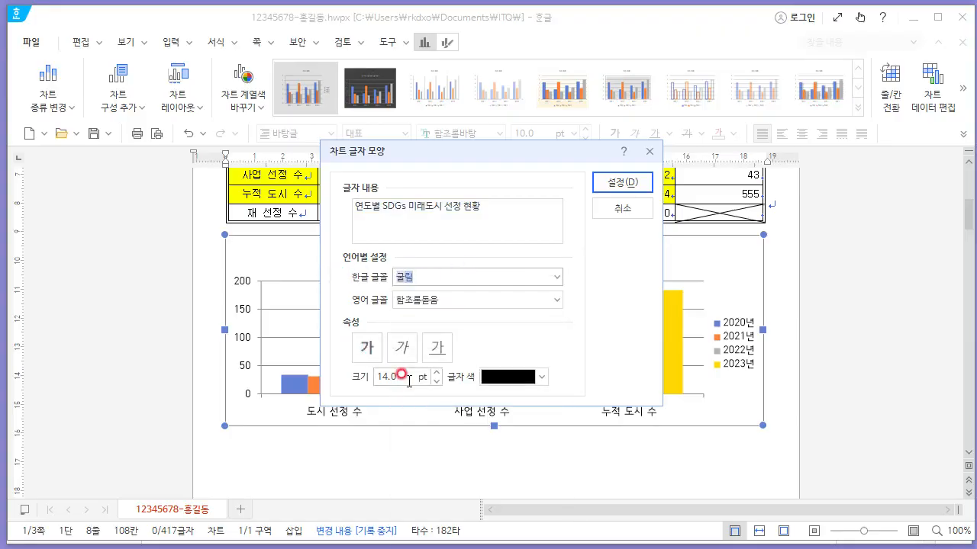
double_click(390, 376)
text(12)
click(368, 348)
click(383, 376)
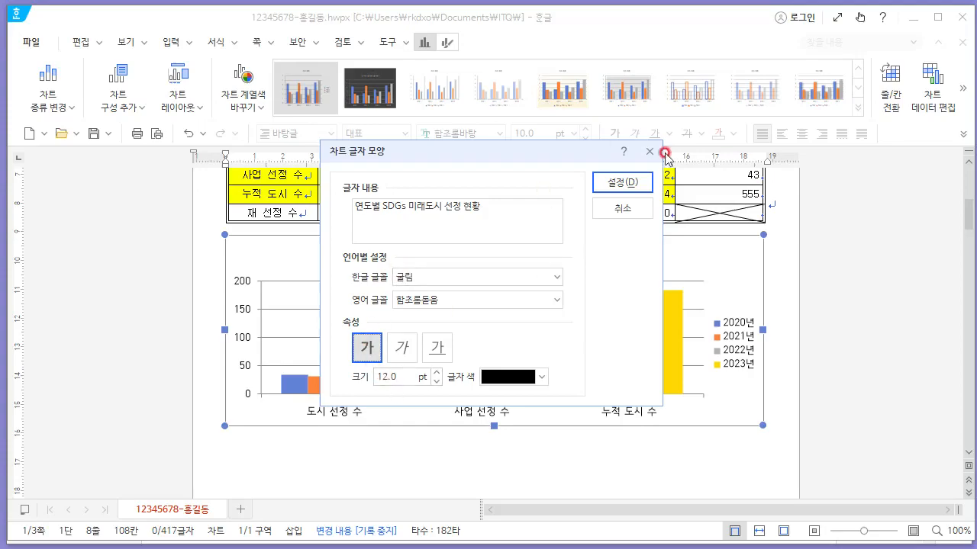
click(622, 182)
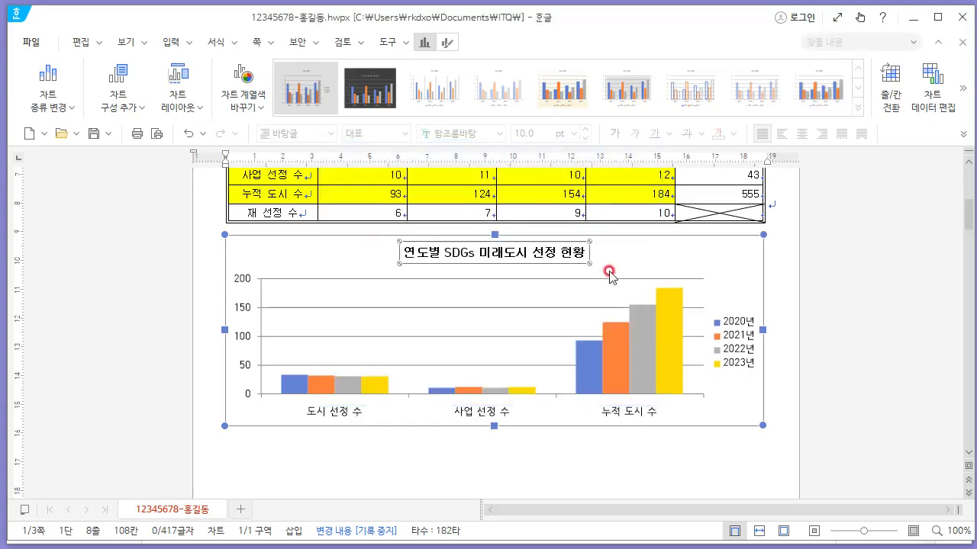
Check the title's attribute condition in the exam PDF and give the chart title a white fill and a black outline.
key(alt+Tab)
key(alt+Tab)
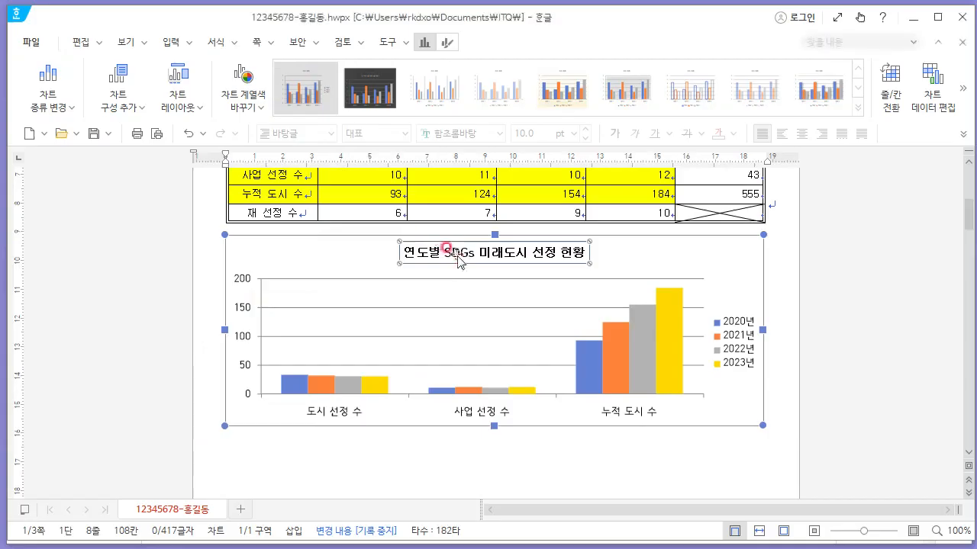
right_click(473, 260)
click(537, 354)
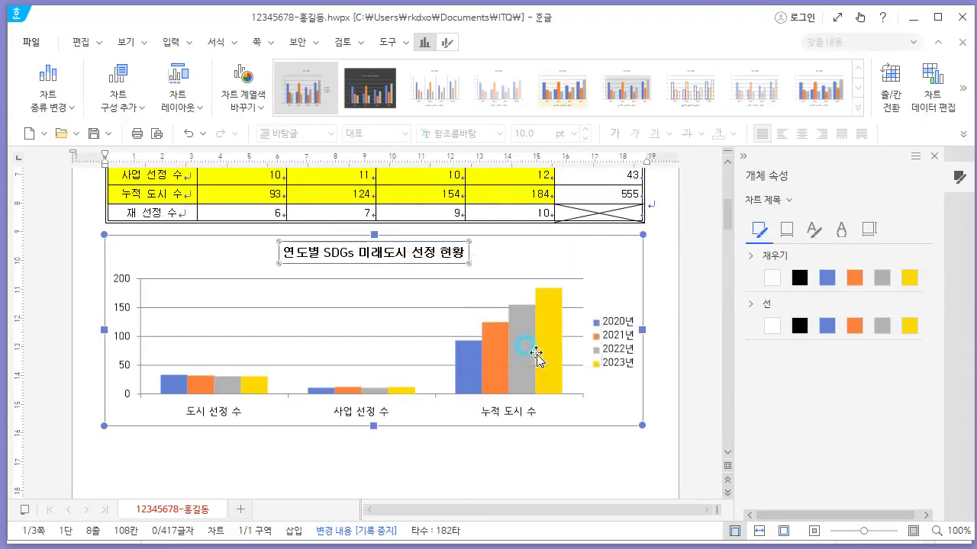
key(alt+Tab)
drag(345, 203, 502, 208)
click(476, 203)
key(alt+Tab)
click(765, 276)
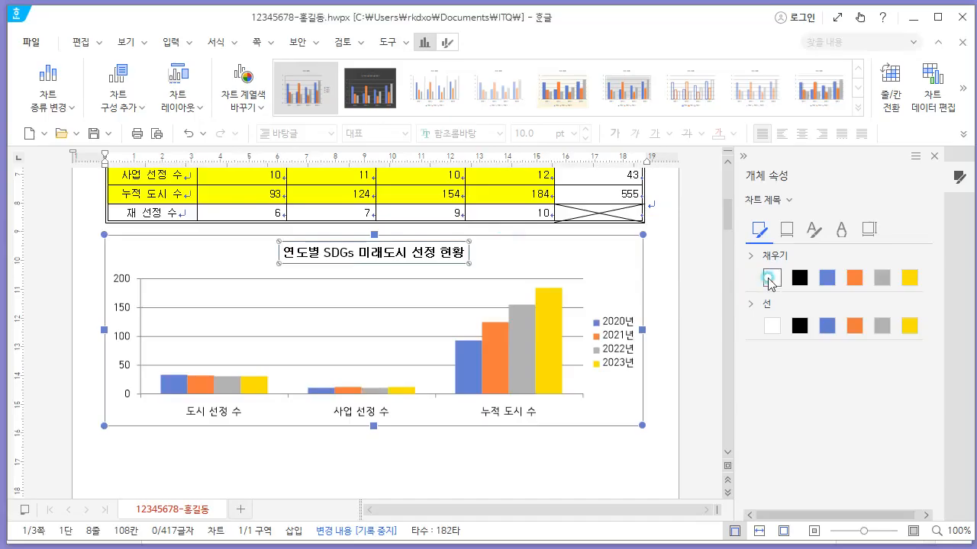
click(799, 326)
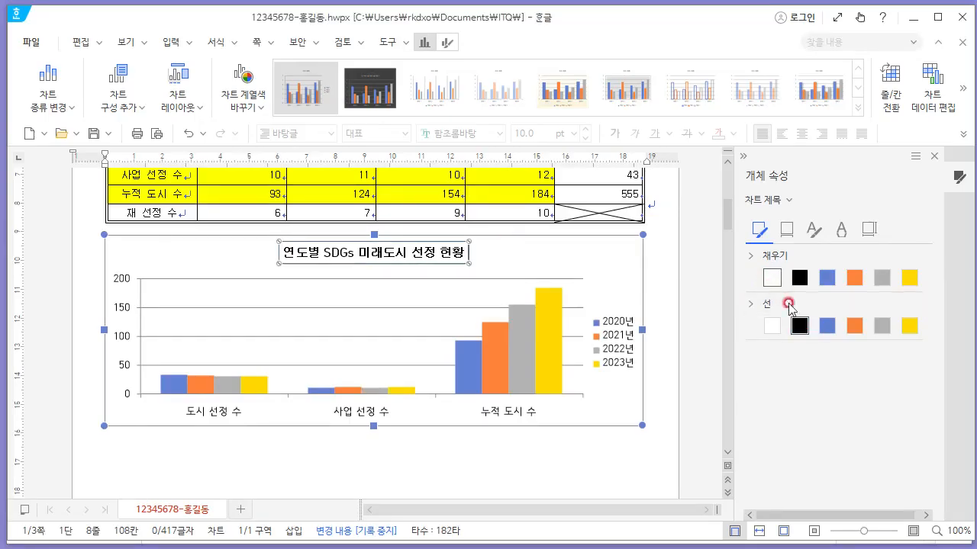
Apply the outer 대각선 오른쪽 아래 shadow to the chart title, as the exam PDF specifies, and close its properties.
key(alt+Tab)
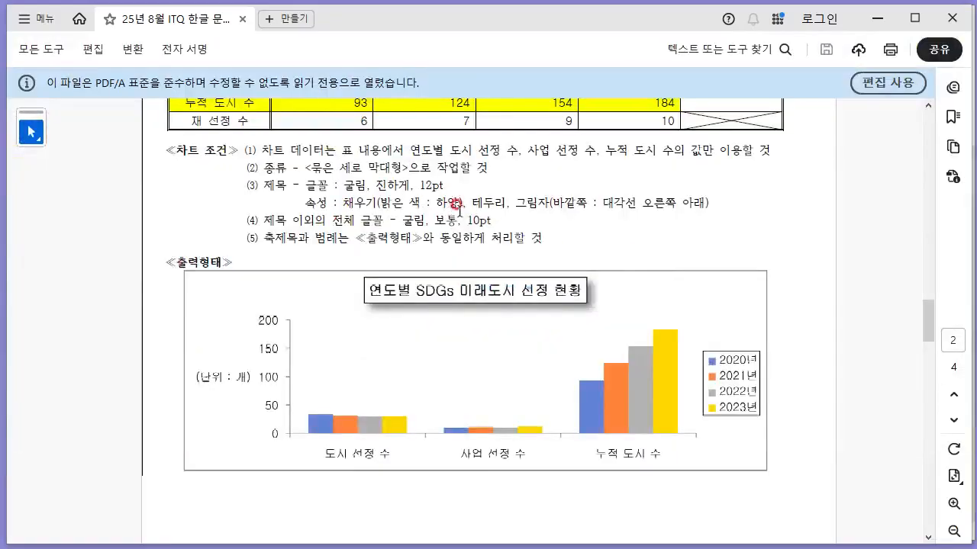
key(alt+Tab)
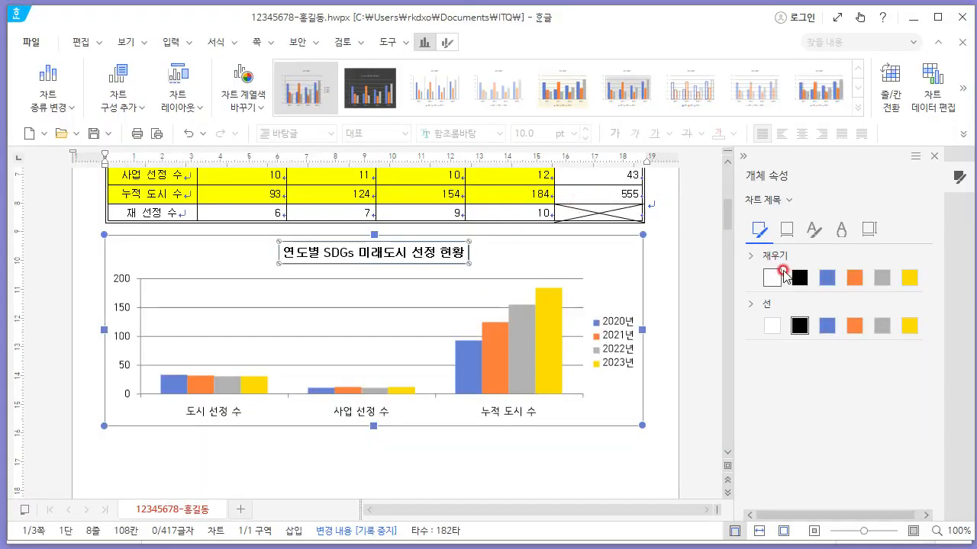
click(782, 235)
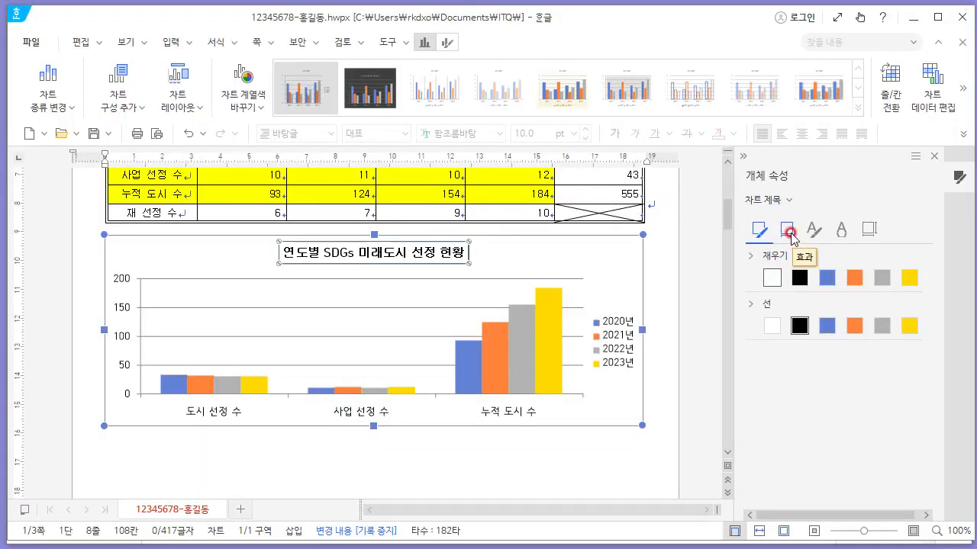
click(791, 239)
click(914, 257)
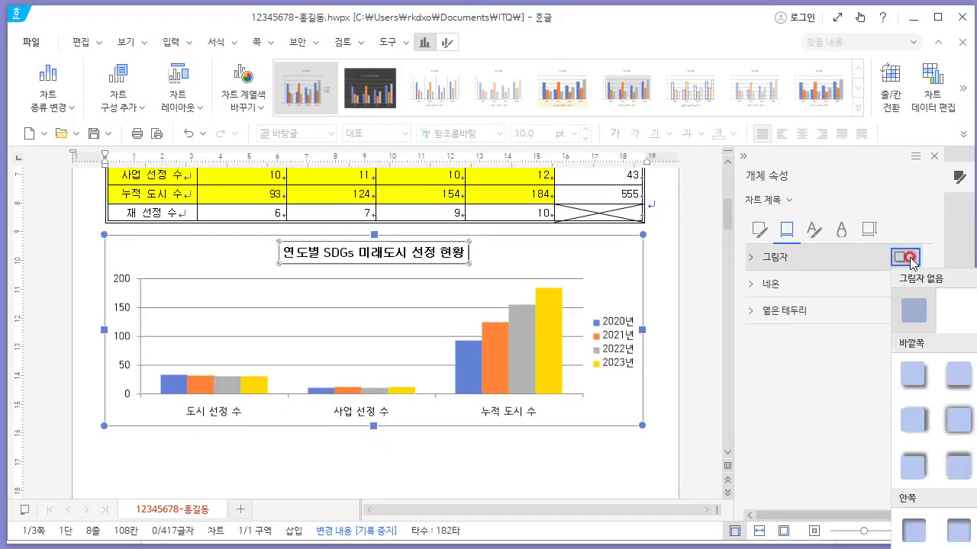
click(922, 370)
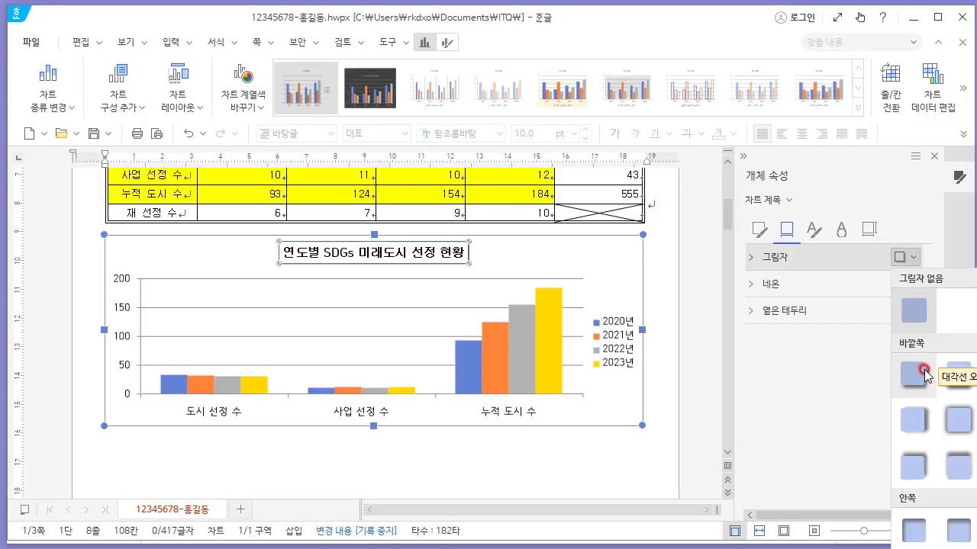
click(922, 373)
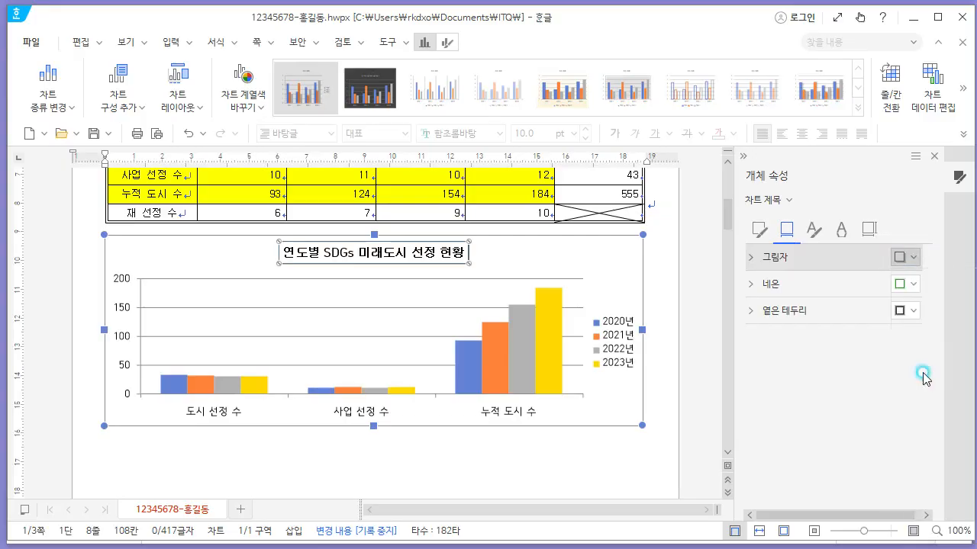
click(934, 157)
click(664, 468)
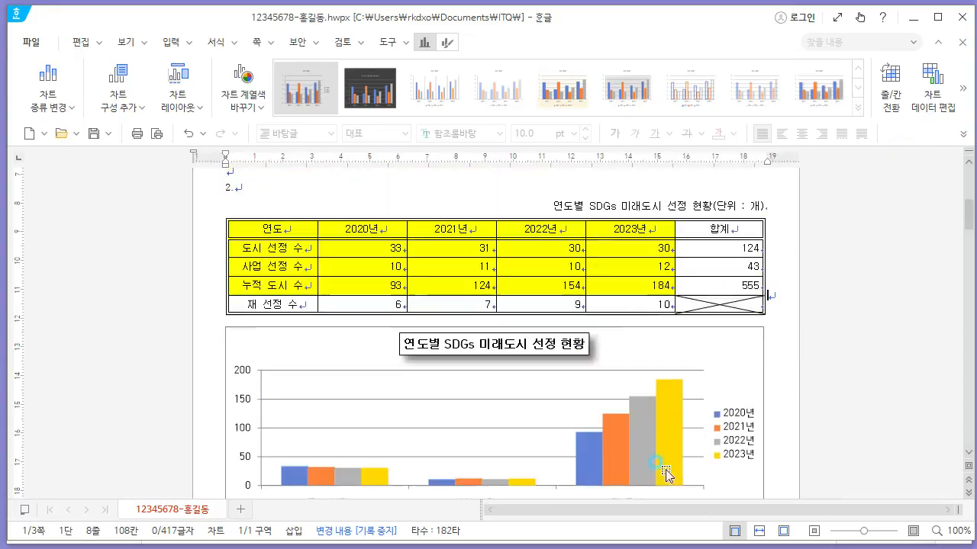
click(750, 317)
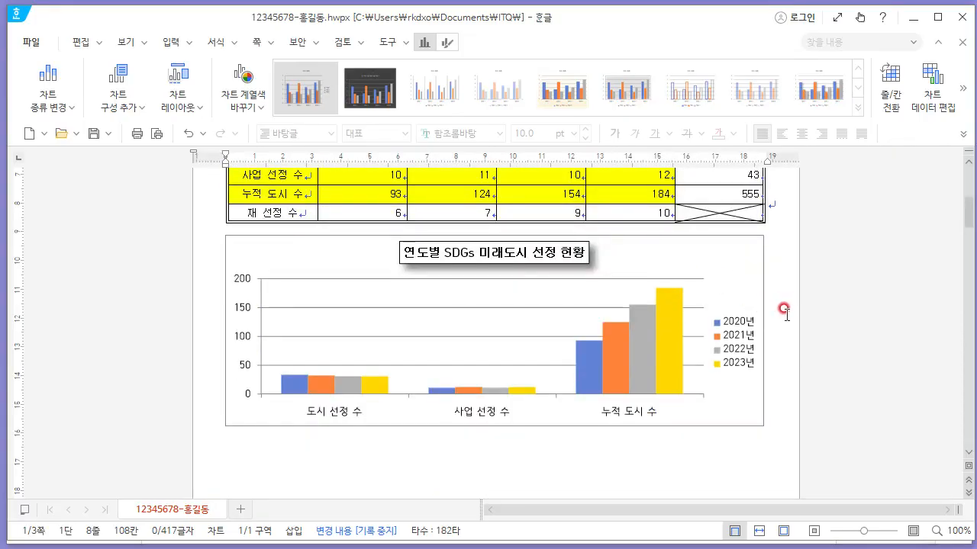
Examine the exam PDF's font condition for all chart text except the title, matching it to the axis title, both axes' labels and the legend.
key(alt+Tab)
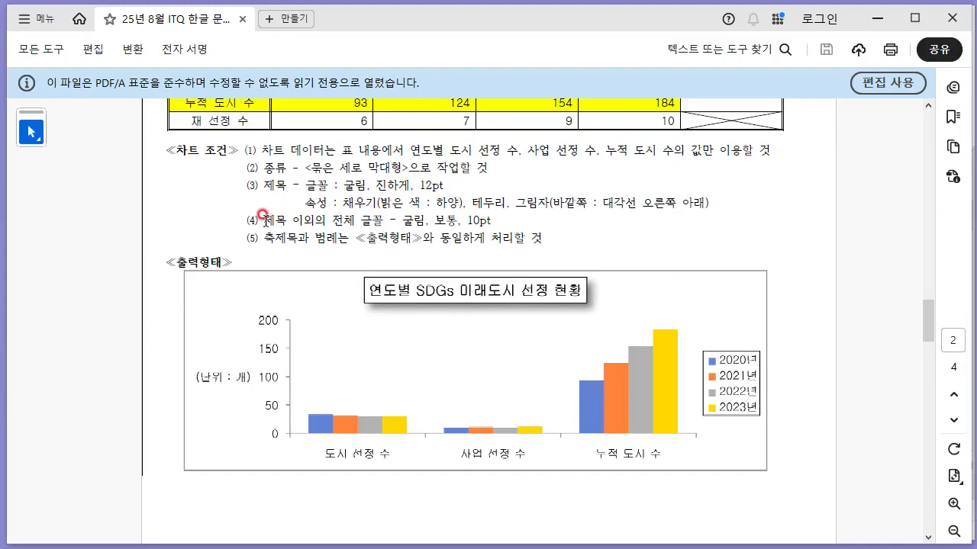
drag(263, 220, 387, 220)
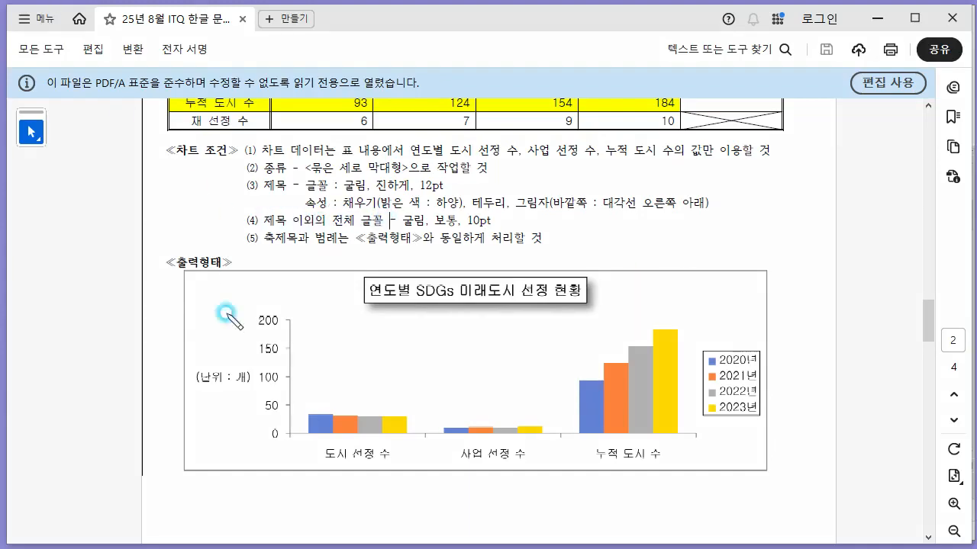
mouse_move(245, 378)
mouse_down()
mouse_move(221, 362)
mouse_move(244, 391)
mouse_up()
mouse_move(280, 354)
mouse_down()
mouse_move(263, 321)
mouse_move(299, 400)
mouse_up()
mouse_move(515, 462)
mouse_down()
mouse_move(622, 453)
mouse_move(519, 467)
mouse_up()
mouse_move(729, 403)
mouse_down()
mouse_move(744, 359)
mouse_move(721, 416)
mouse_up()
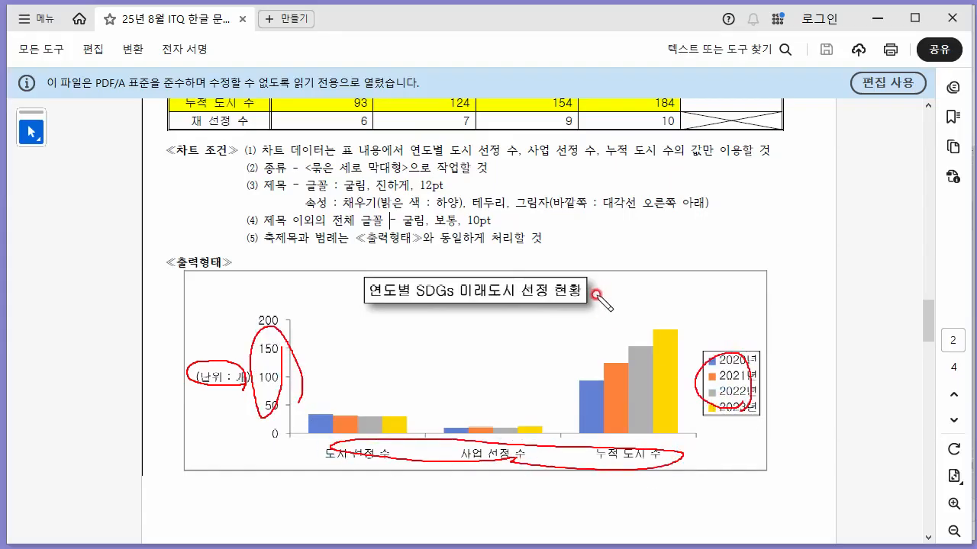
drag(405, 226, 479, 222)
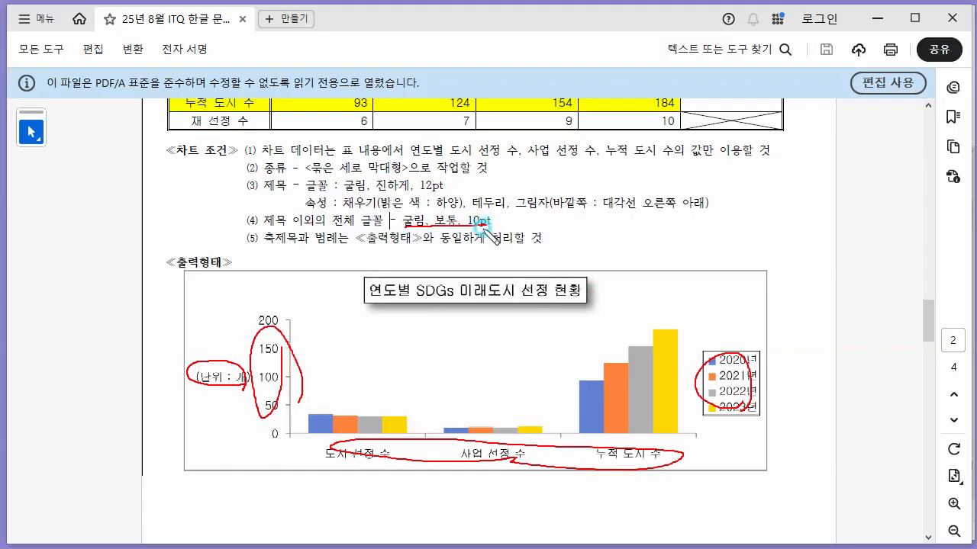
drag(221, 358, 241, 342)
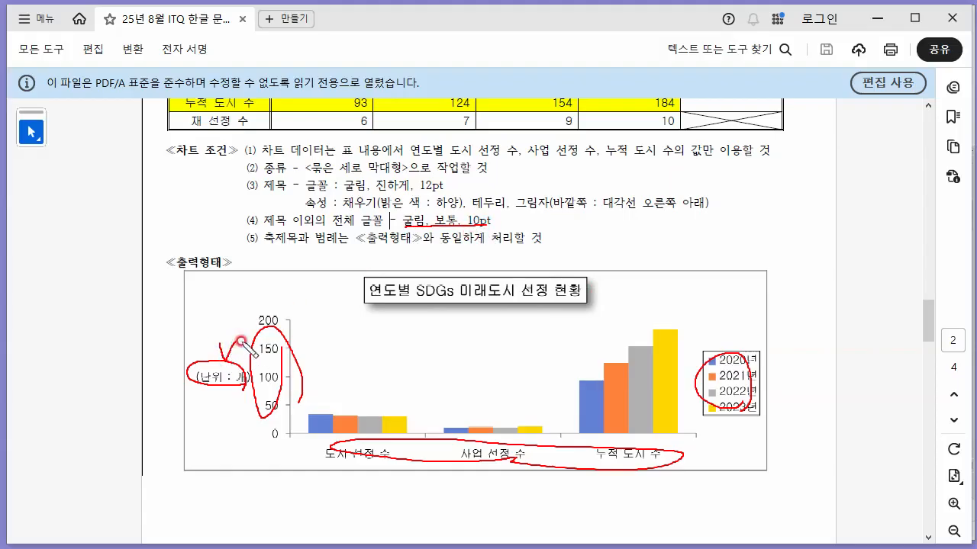
key(Escape)
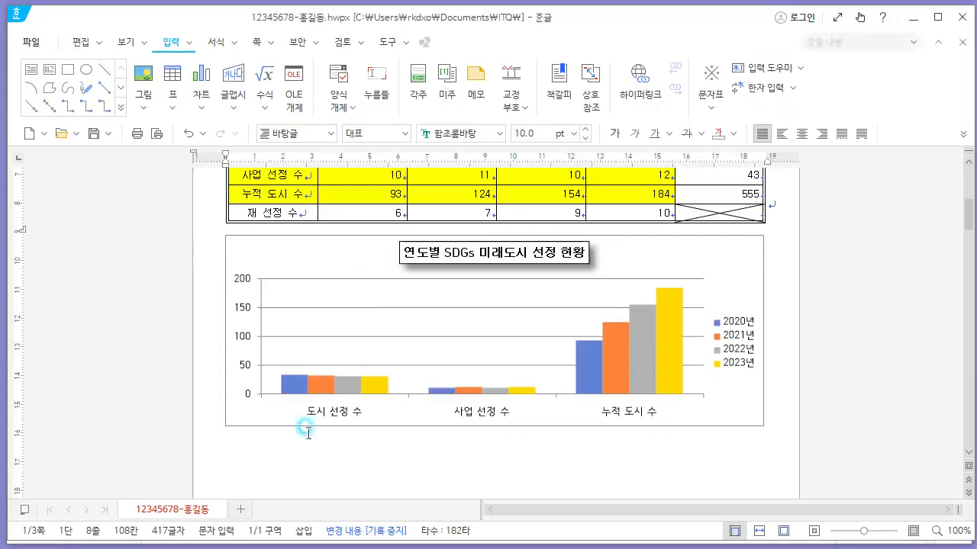
Add a primary vertical (기본 세로) axis title to the clustered column chart in the answer document.
key(alt+Tab)
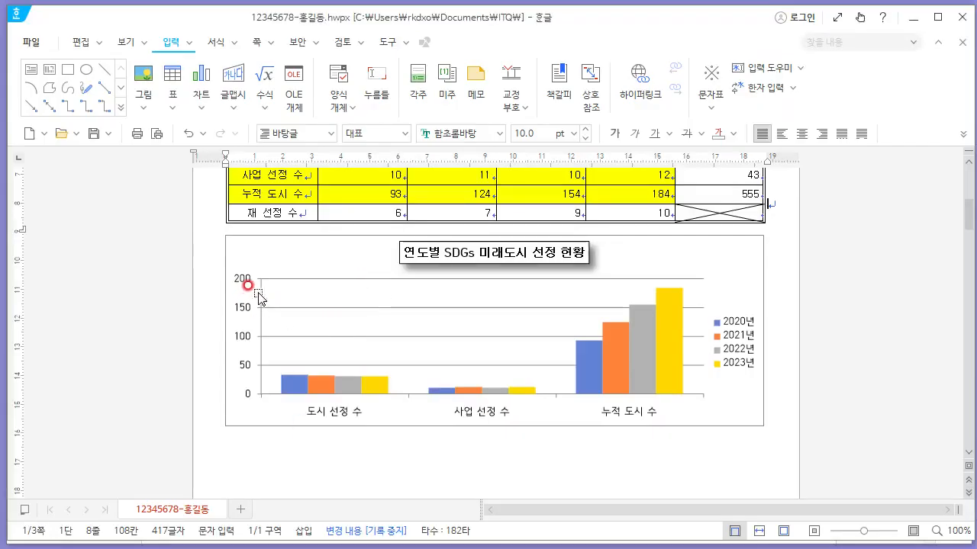
click(294, 249)
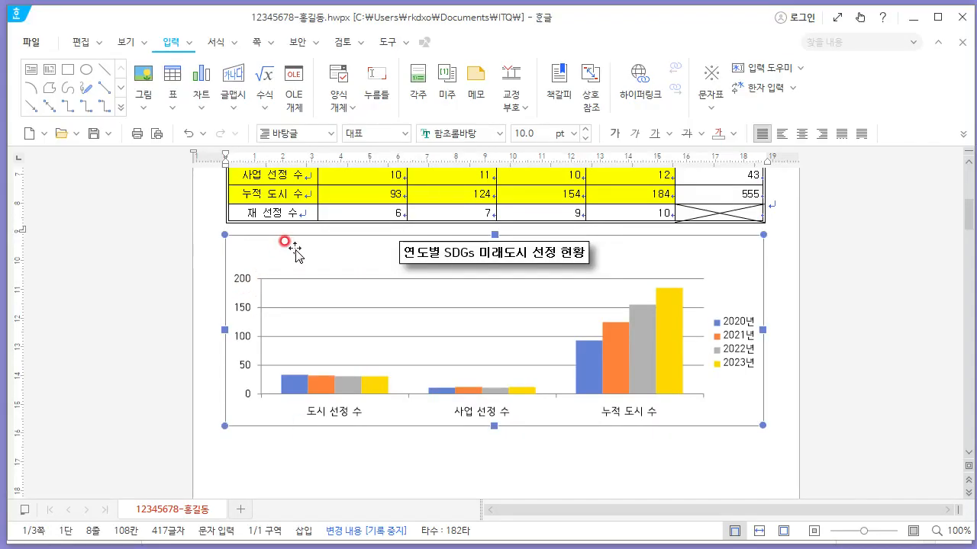
click(426, 44)
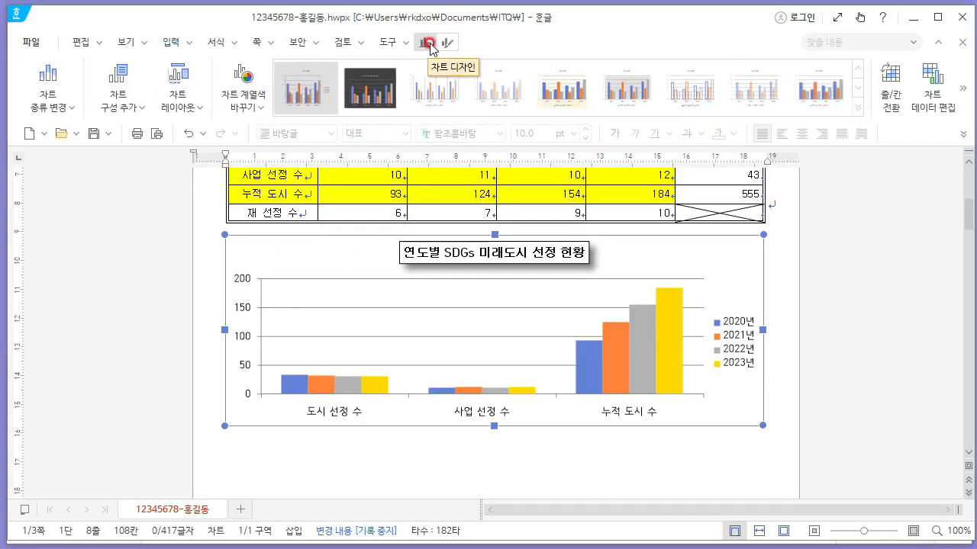
click(115, 105)
mouse_move(135, 149)
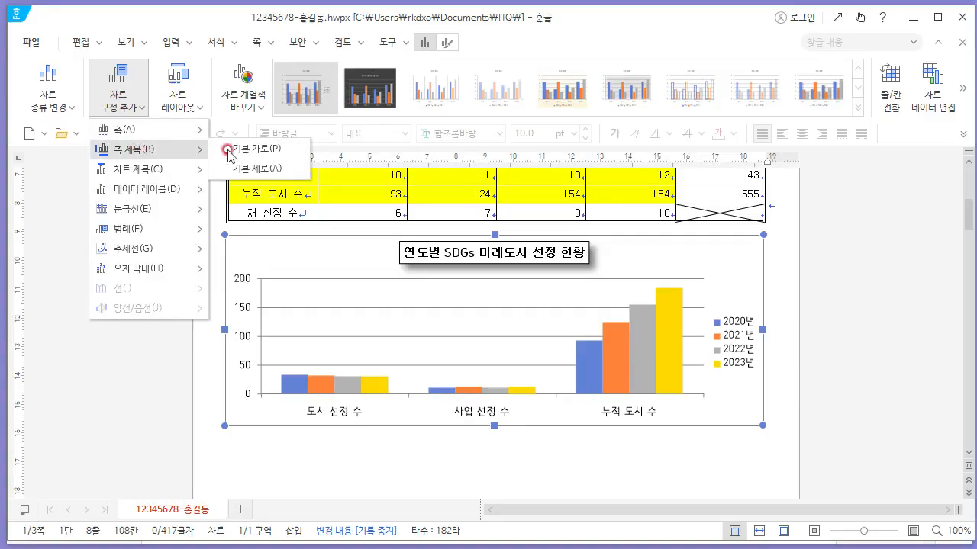
click(279, 169)
Set the value axis title's text direction to 가로 and close its properties.
click(234, 333)
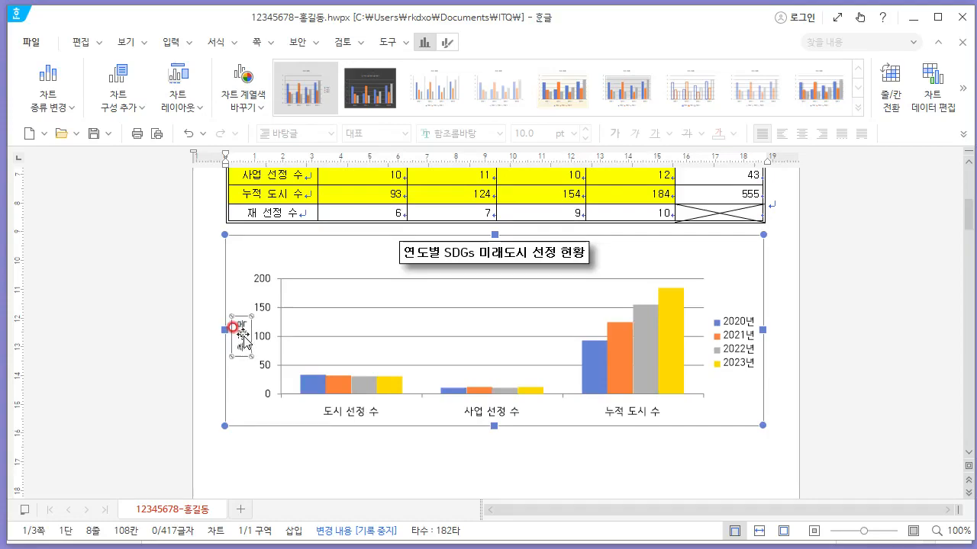
right_click(243, 334)
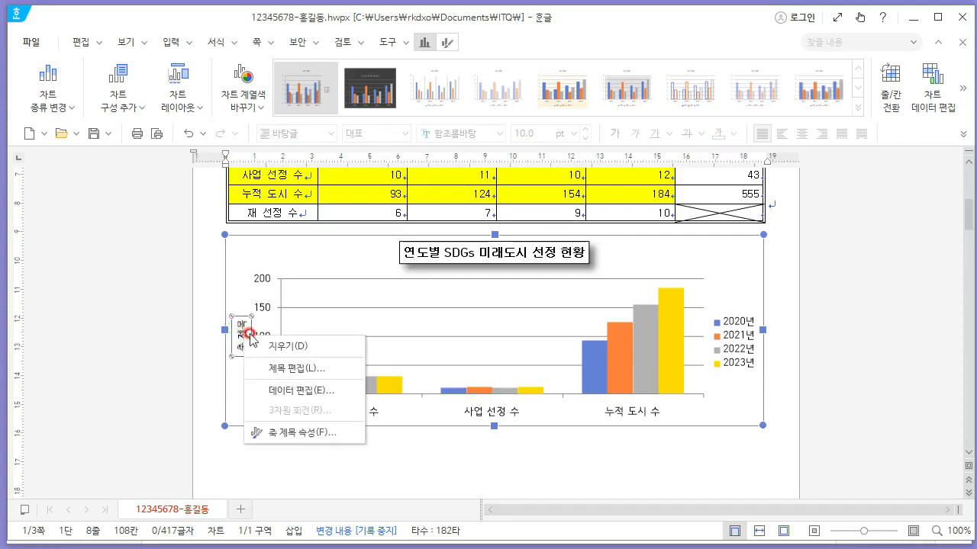
click(320, 436)
click(862, 229)
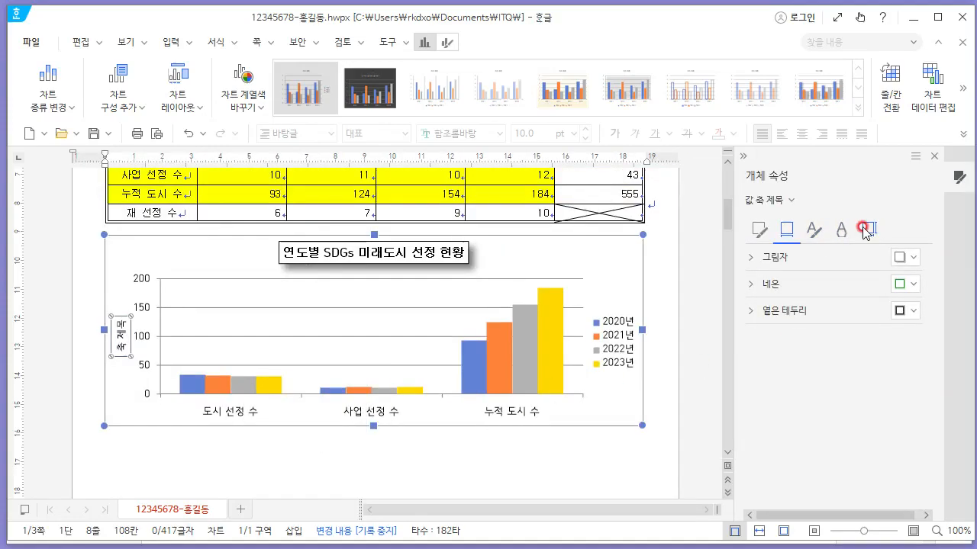
click(866, 229)
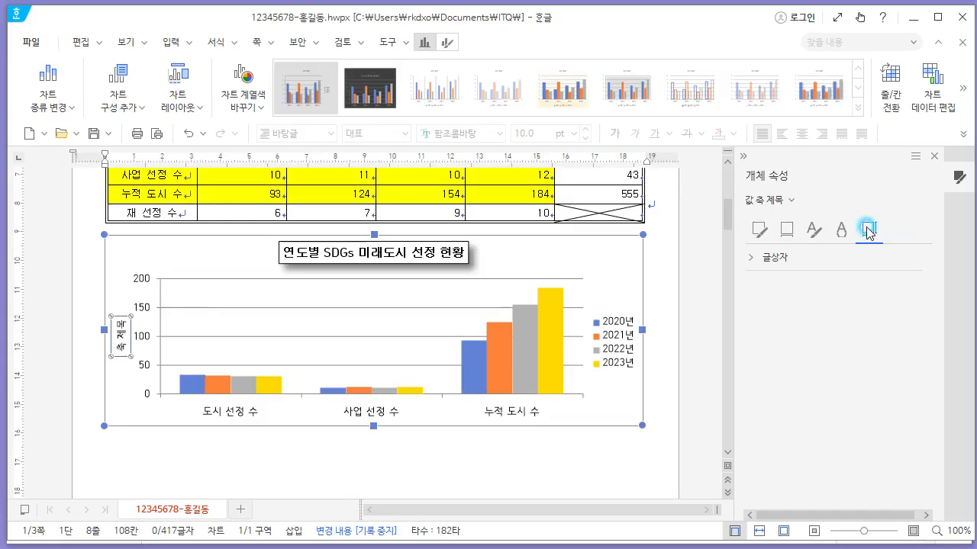
click(756, 258)
click(878, 286)
click(864, 312)
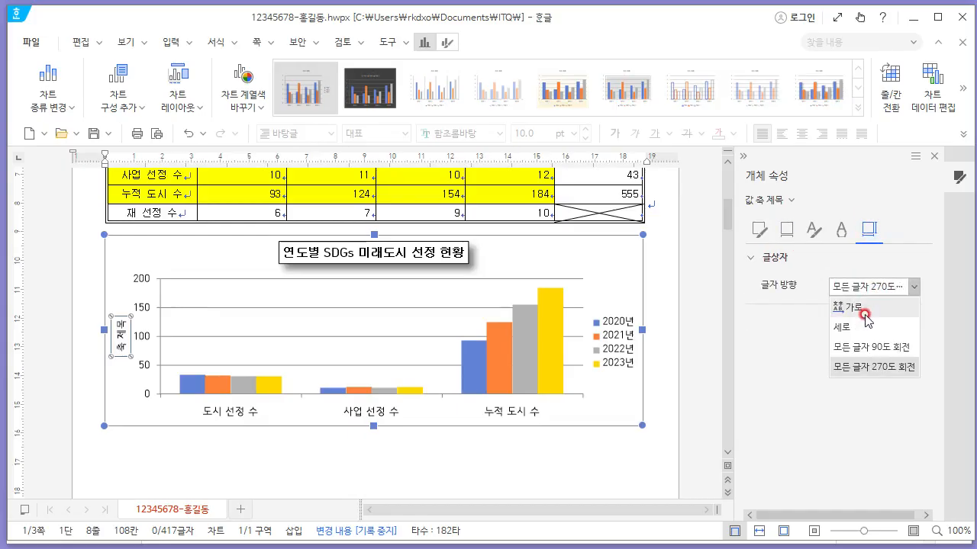
click(865, 312)
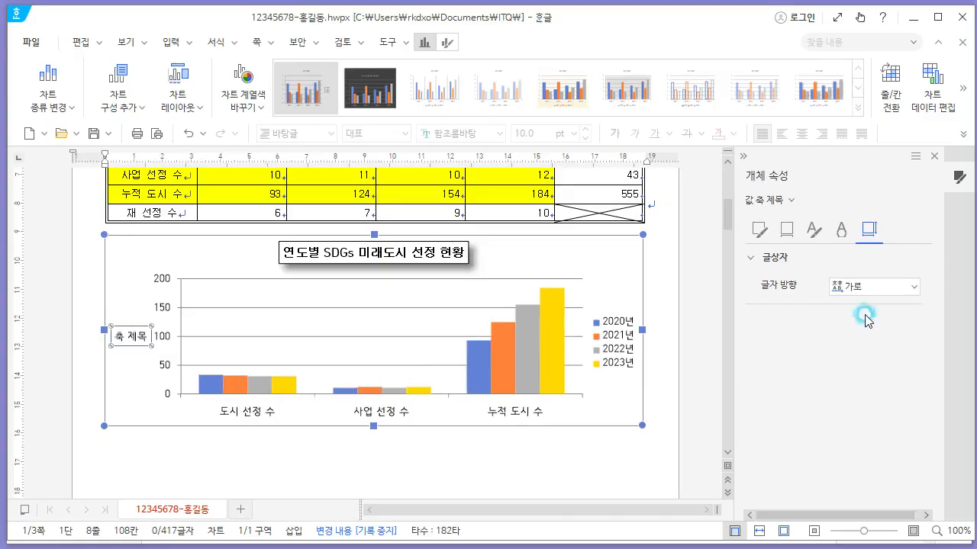
click(933, 157)
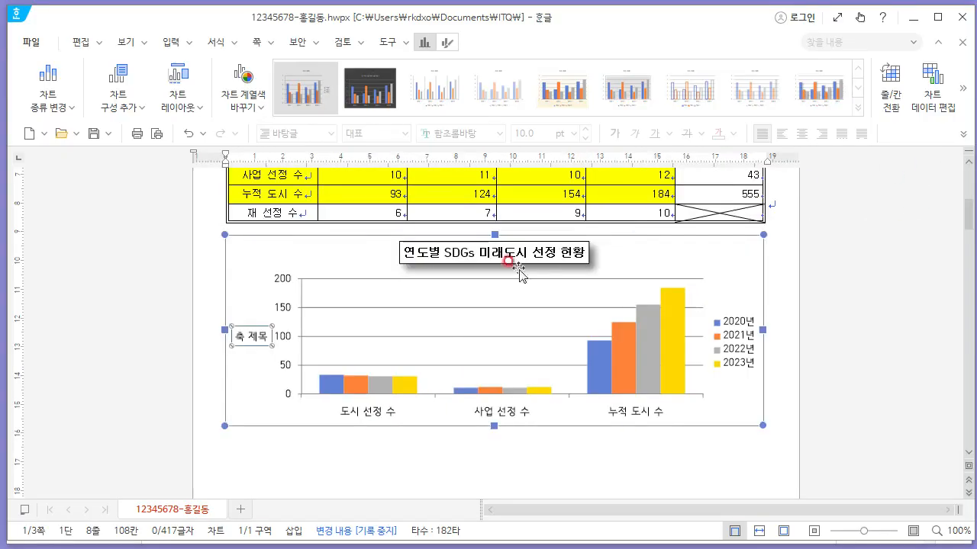
Check the axis title wording in the exam PDF and change the value axis title's text to "(단위 : 개)".
right_click(275, 337)
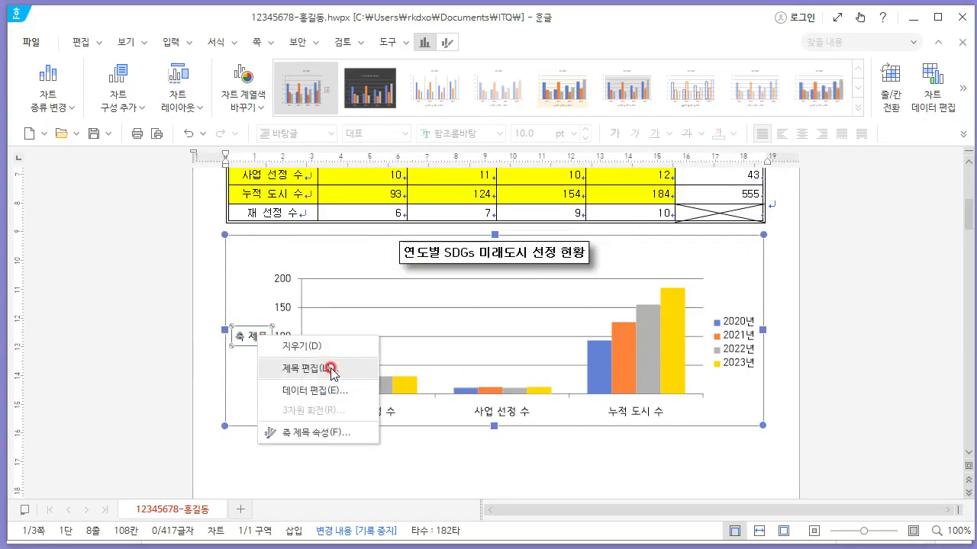
click(302, 368)
key(alt+Tab)
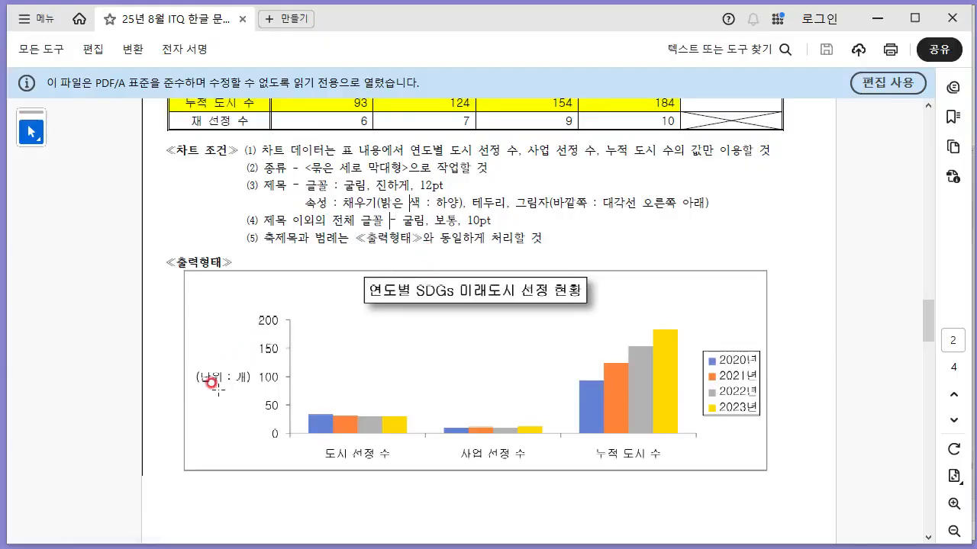
key(alt+Tab)
text(ㄷ)
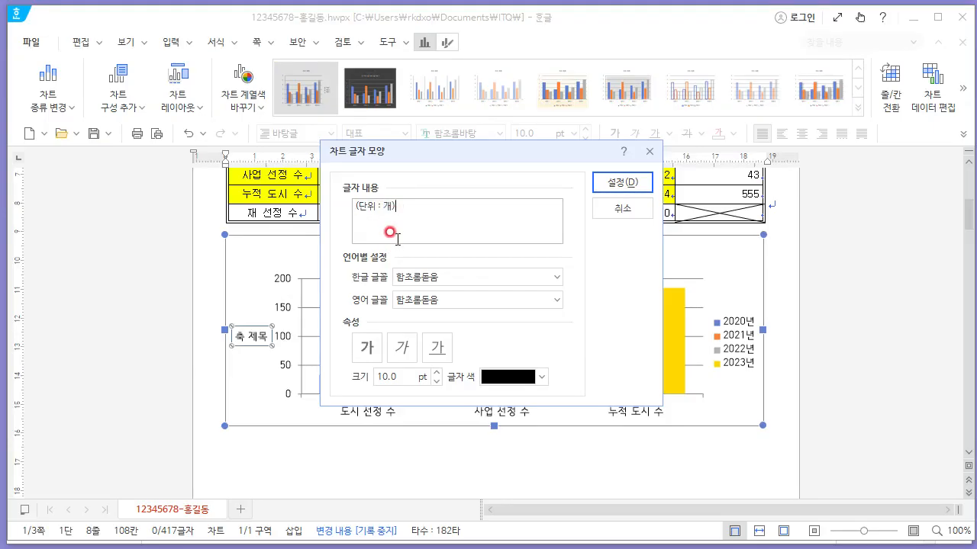
Check the non-title font condition in the exam PDF and set the axis title's Hangul font to 굴림.
key(alt+Tab)
drag(401, 214, 501, 210)
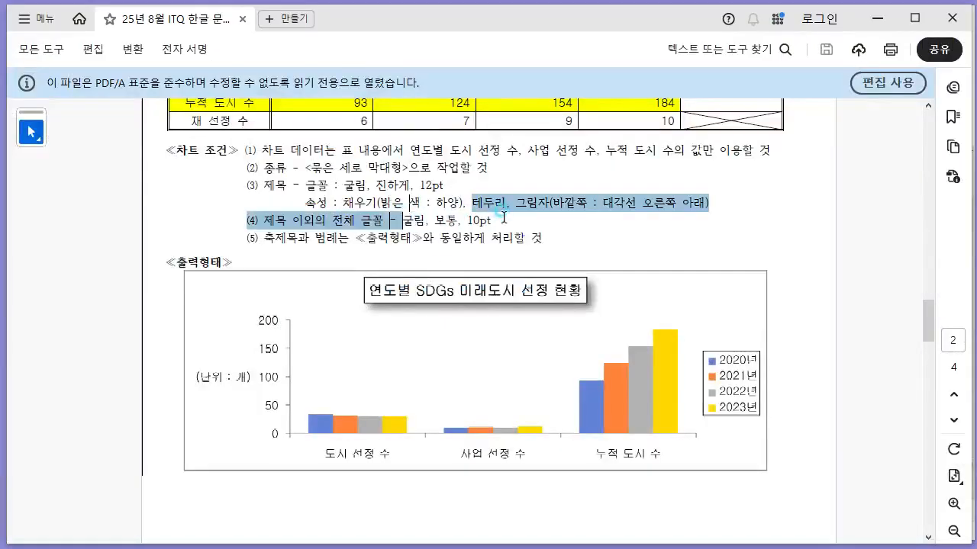
click(490, 248)
key(alt+Tab)
drag(446, 277, 360, 280)
text(굴림)
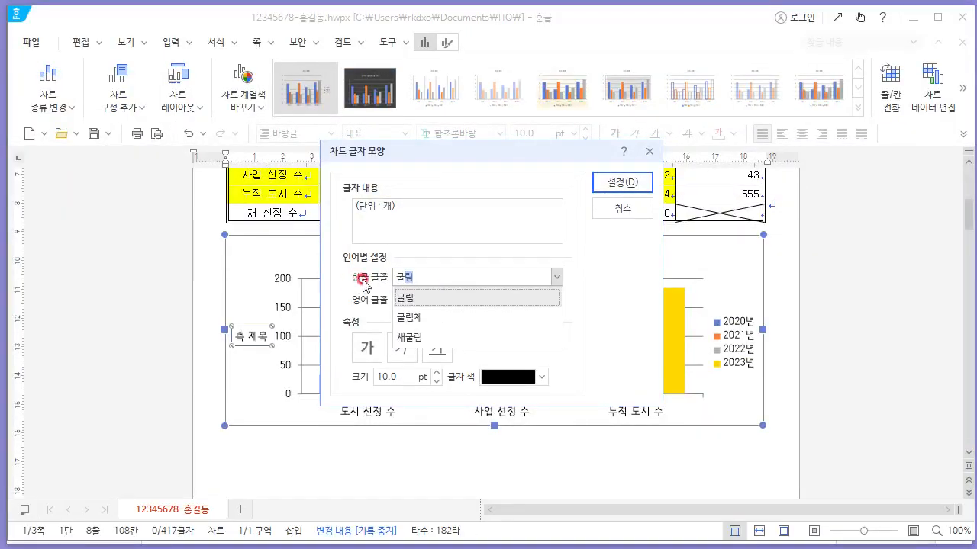
click(411, 294)
click(411, 381)
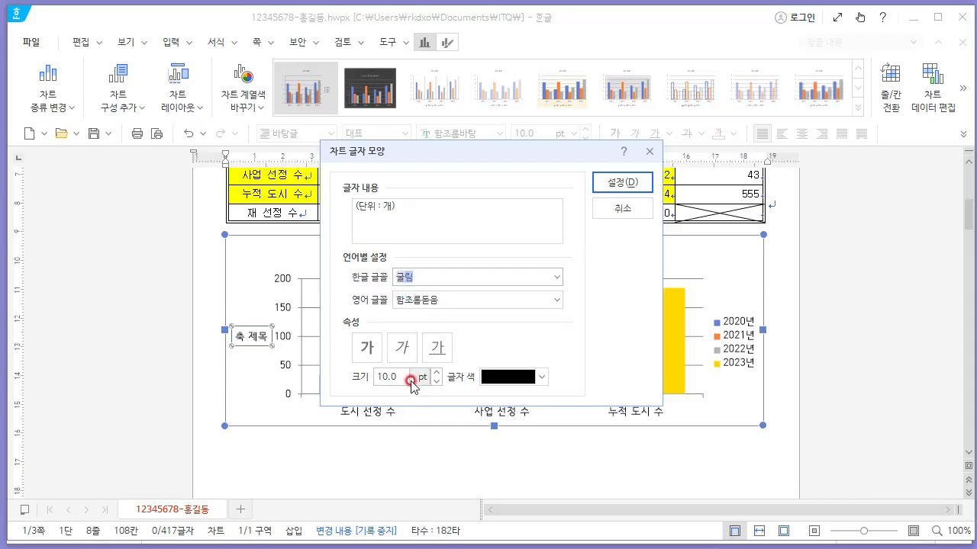
click(618, 183)
click(384, 429)
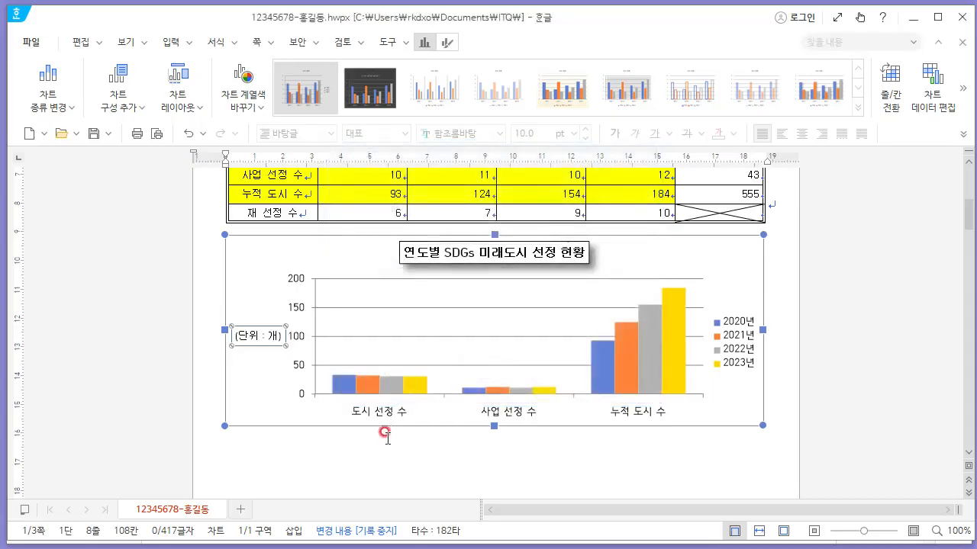
Set the Hangul font of the chart's value axis labels to 굴림.
scroll(386, 444, down, 3)
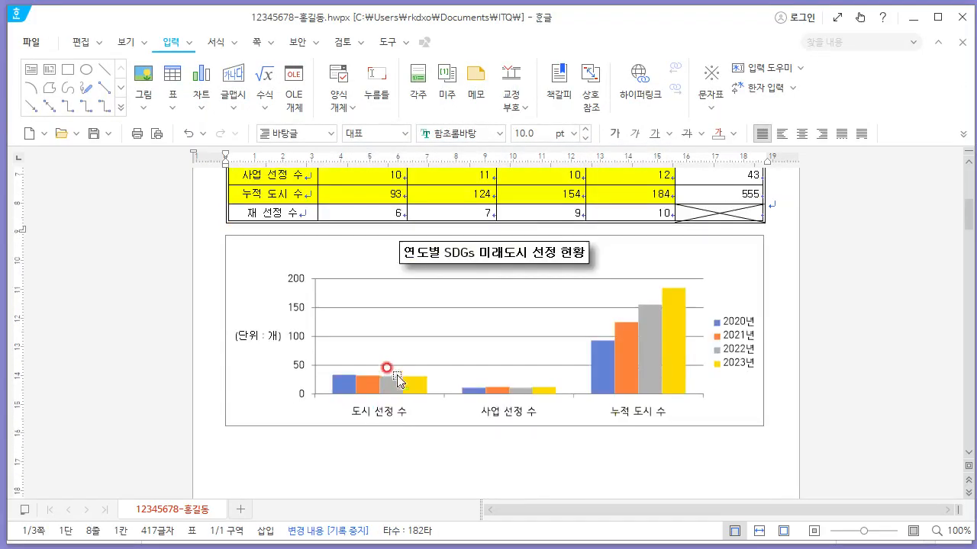
click(293, 279)
right_click(297, 283)
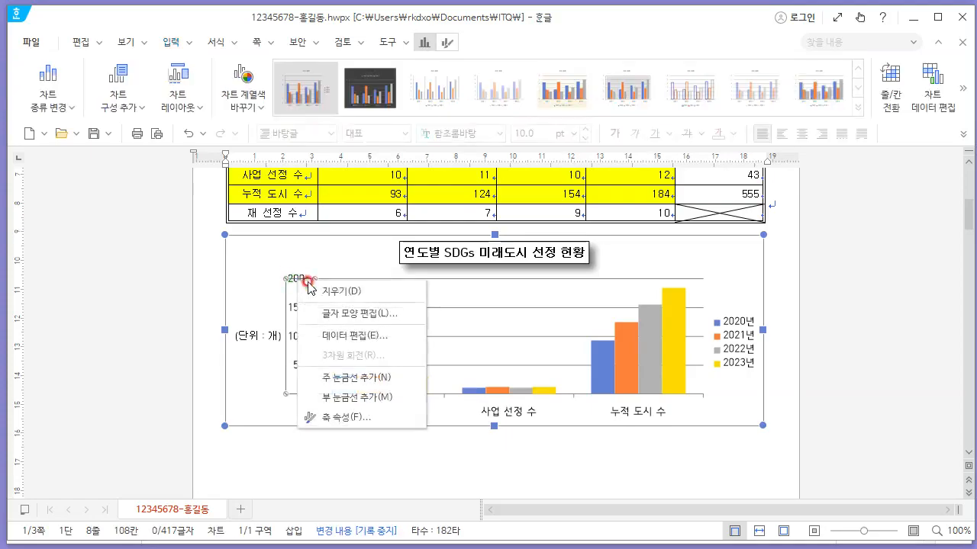
click(372, 316)
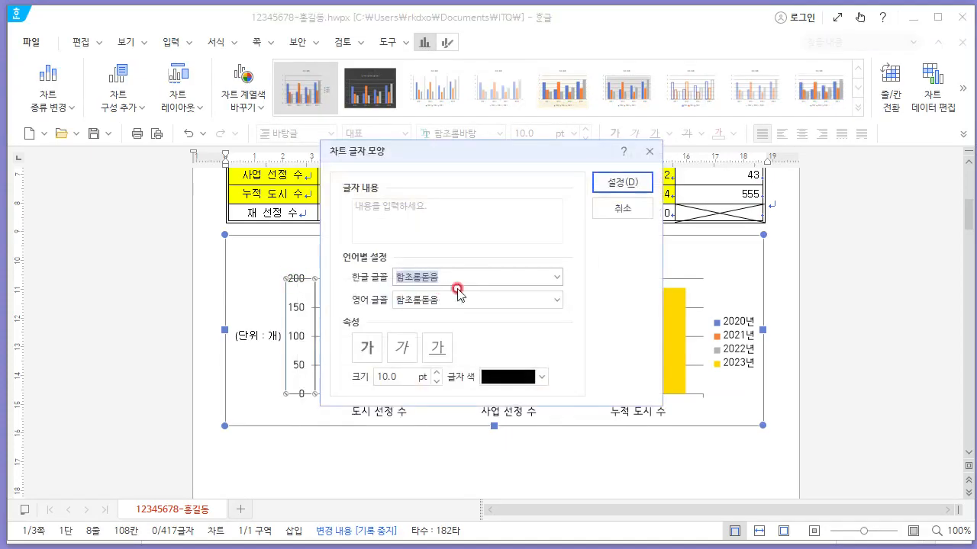
text(ㅁ)
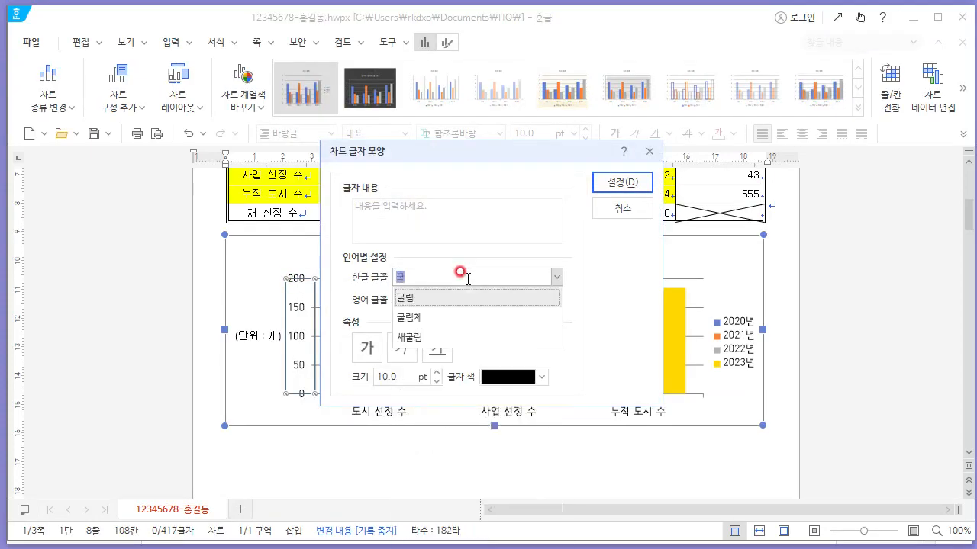
key(Return)
key(Return)
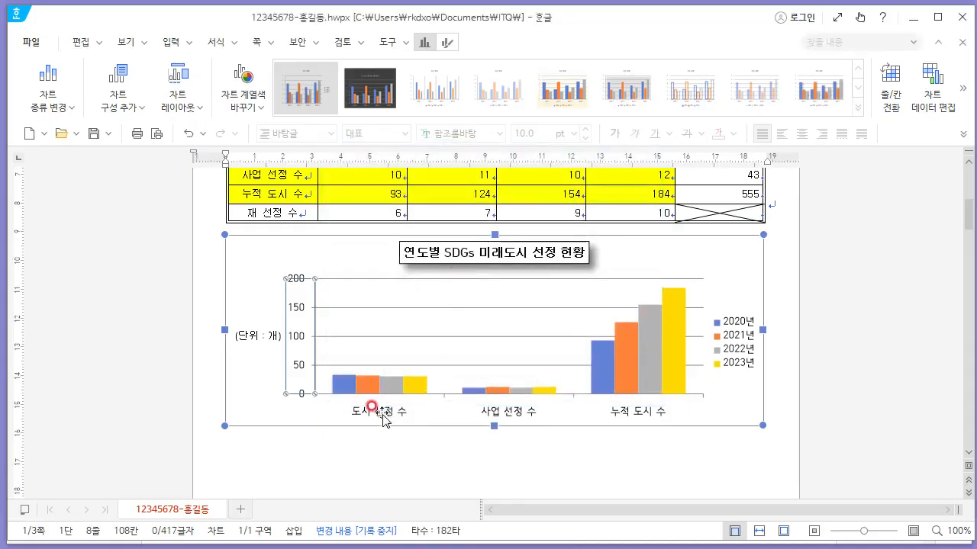
Set the Hangul font of the chart's category axis labels to 굴림.
click(384, 412)
right_click(385, 412)
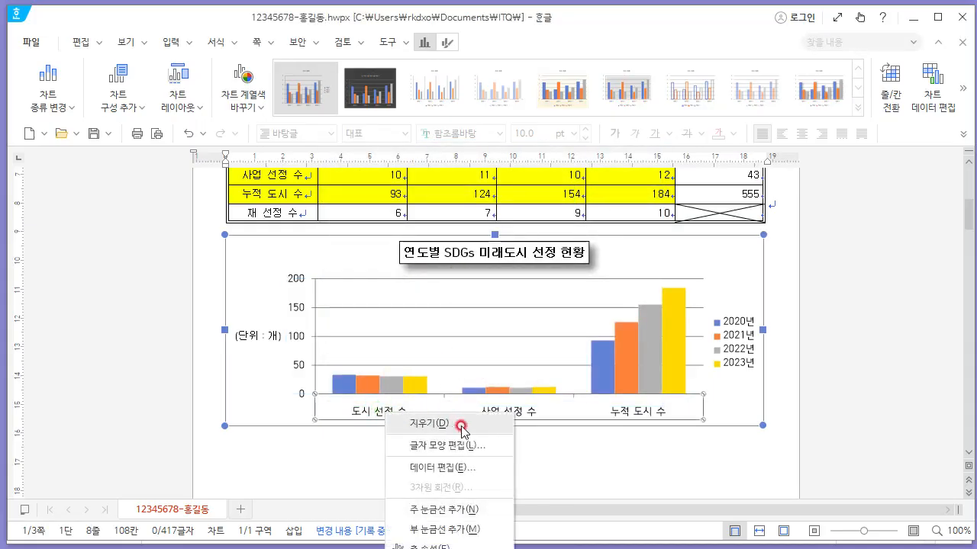
click(464, 445)
key(Return)
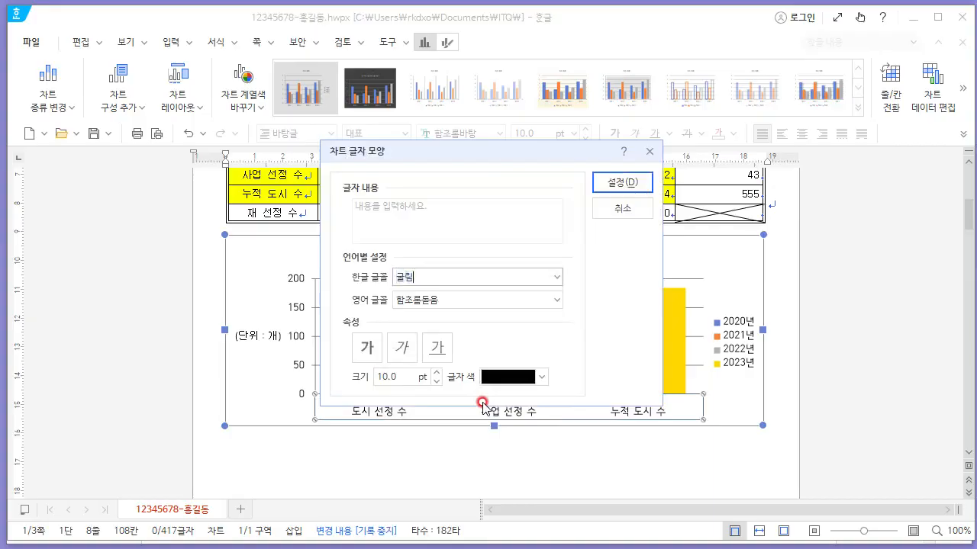
key(Return)
Set the Hangul font of the chart's legend to 굴림 and deselect the chart.
click(742, 324)
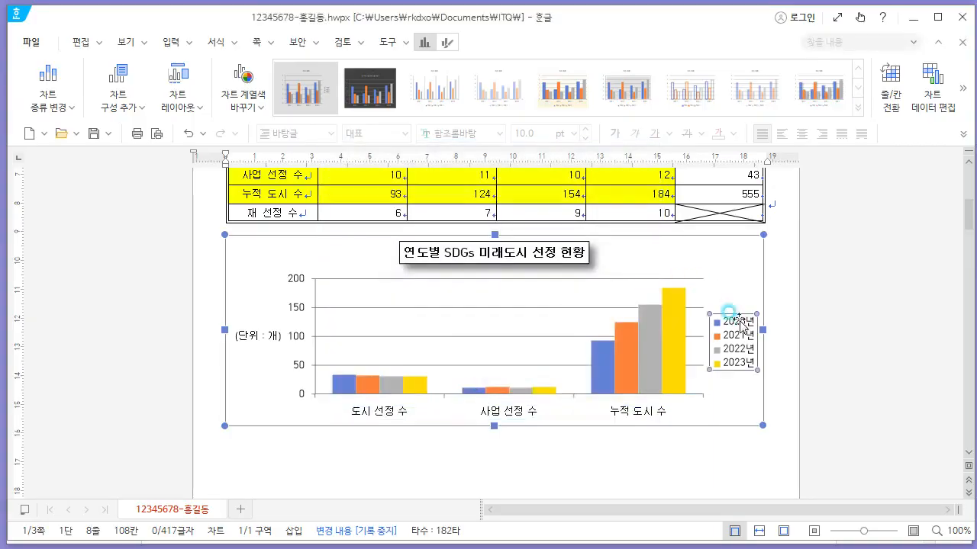
right_click(739, 319)
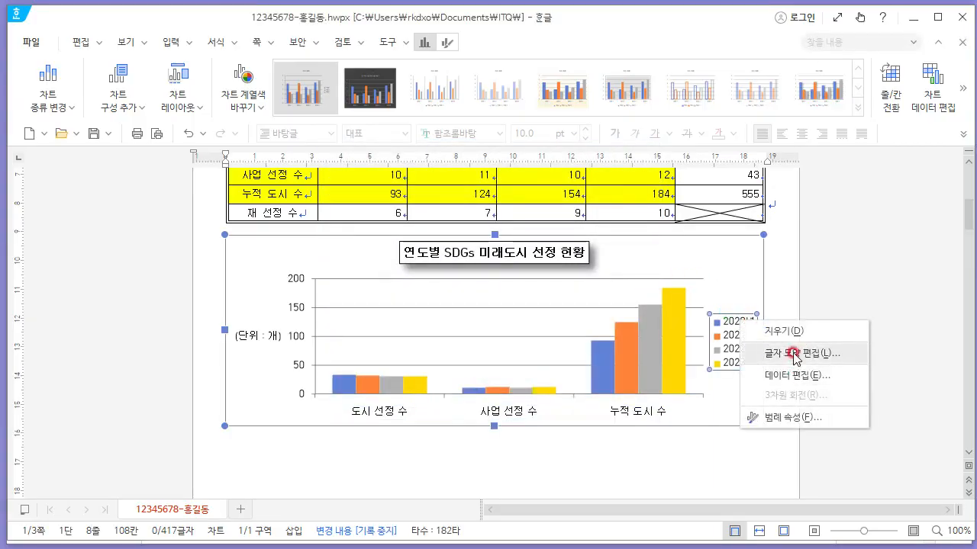
click(763, 354)
text(굴림)
key(Return)
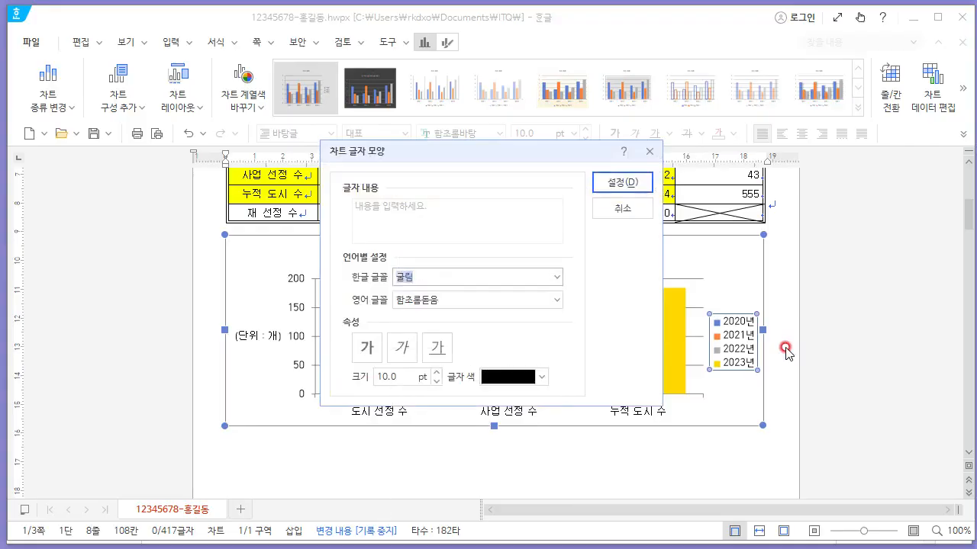
key(Return)
scroll(715, 438, up, 2)
scroll(791, 351, down, 2)
click(792, 351)
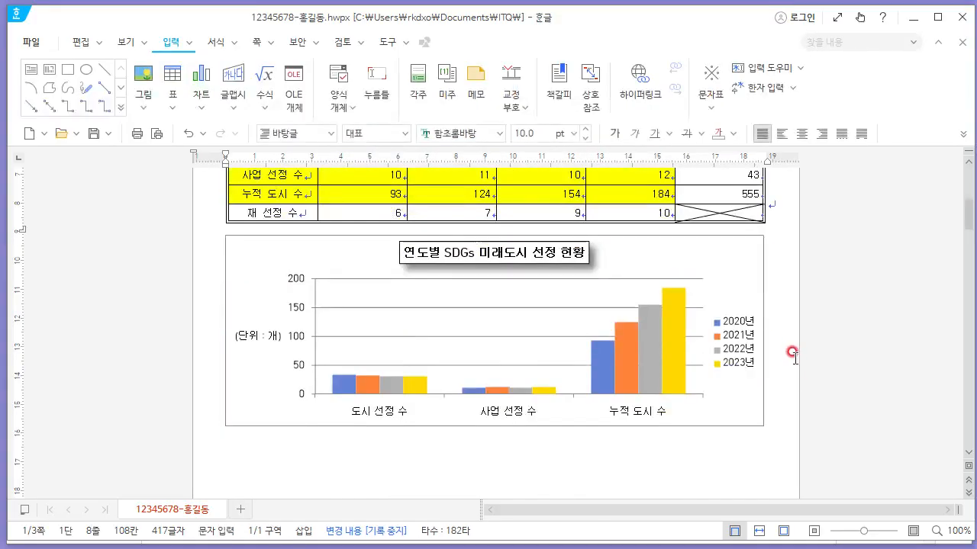
Compare the chart with the exam PDF's output sample and delete its horizontal gridlines.
key(alt+Tab)
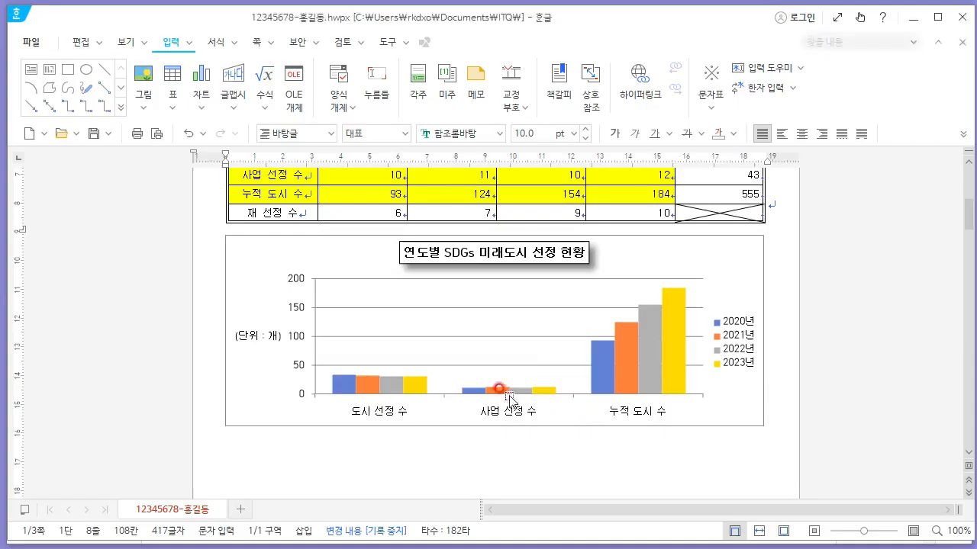
key(alt+Tab)
click(533, 335)
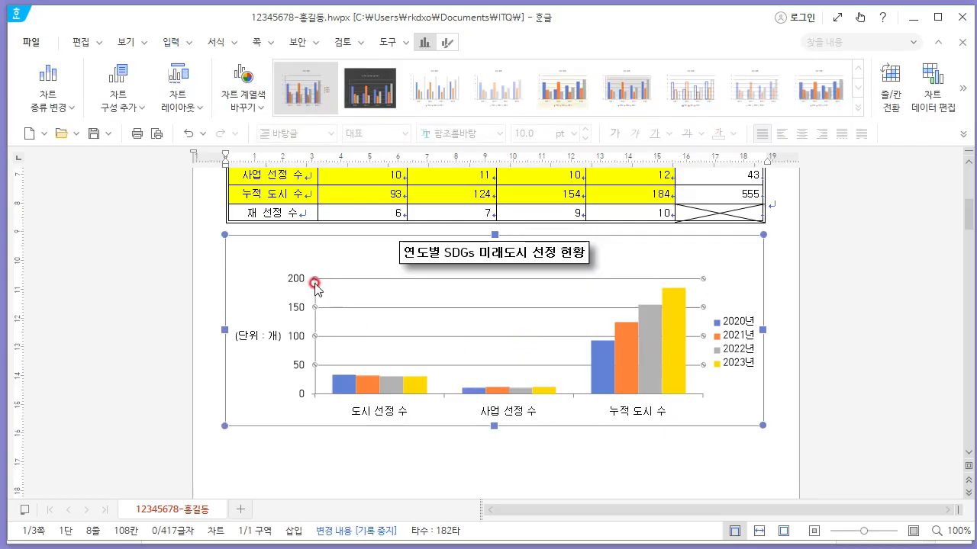
click(316, 341)
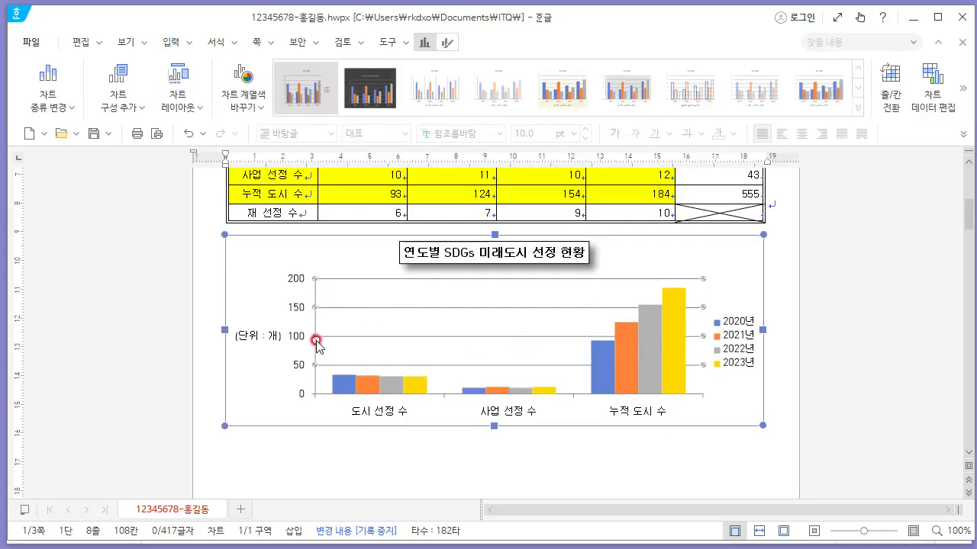
click(293, 456)
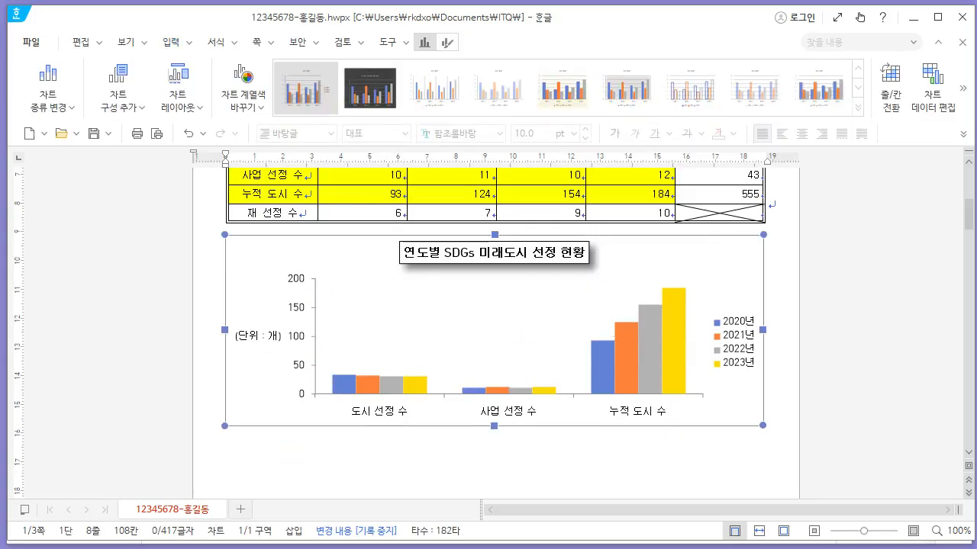
Check the legend in the exam PDF's sample chart, give the chart's legend a black outline, and close the object properties.
key(alt+Tab)
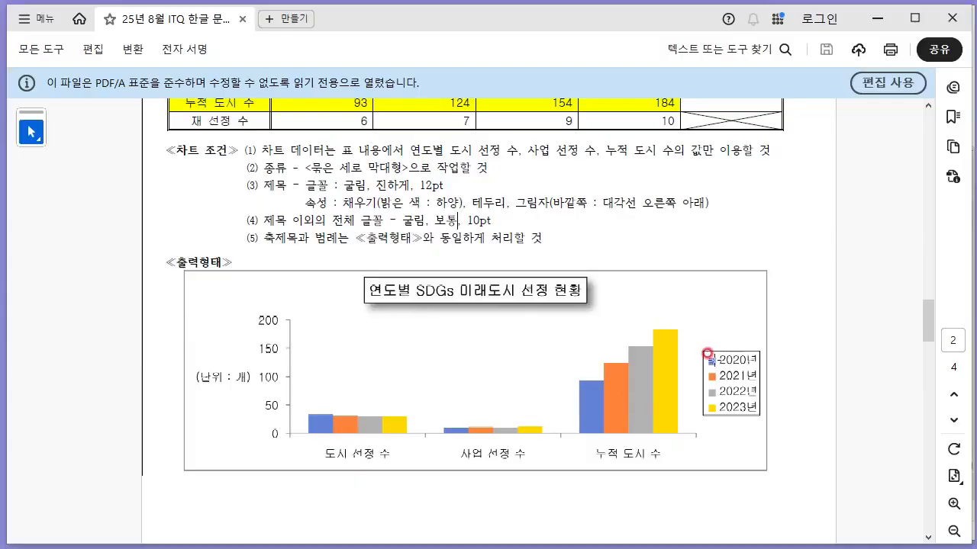
key(alt+Tab)
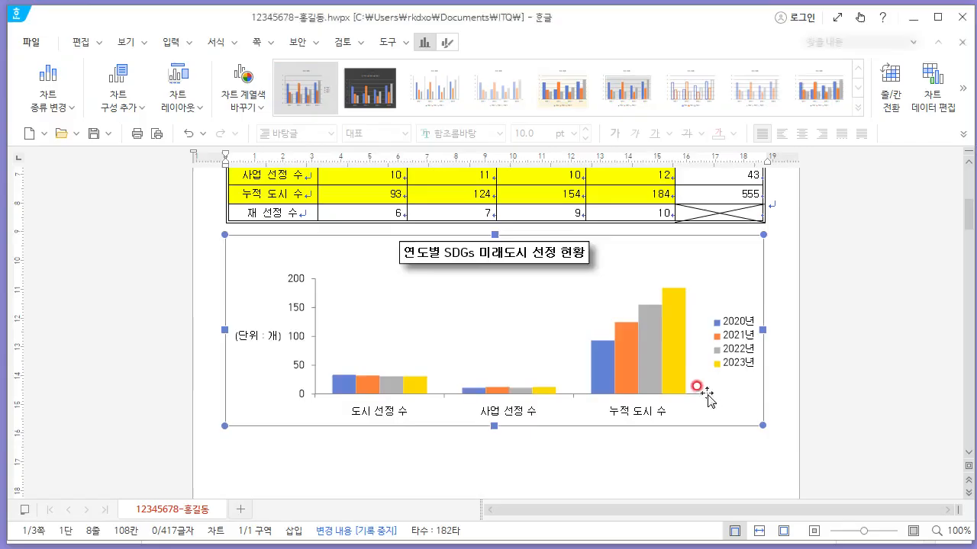
click(732, 336)
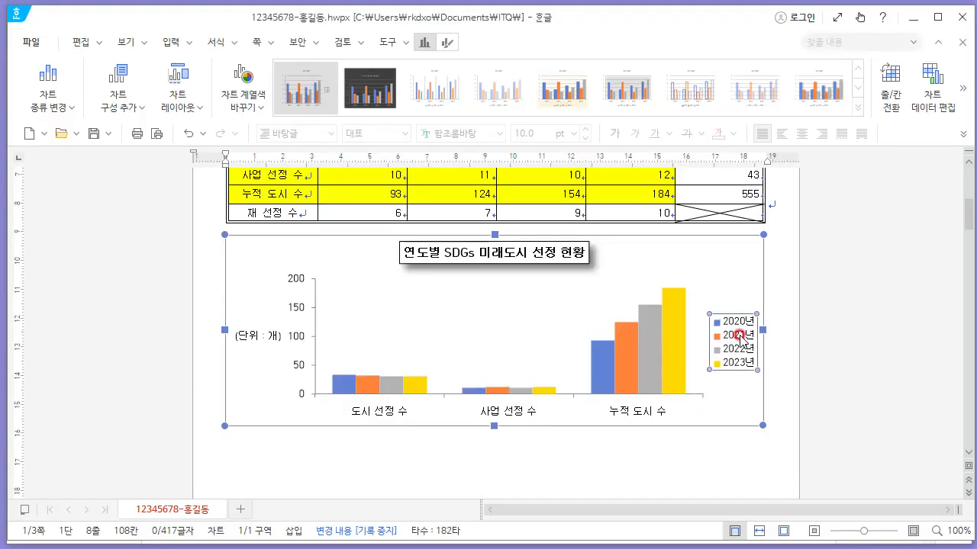
right_click(739, 341)
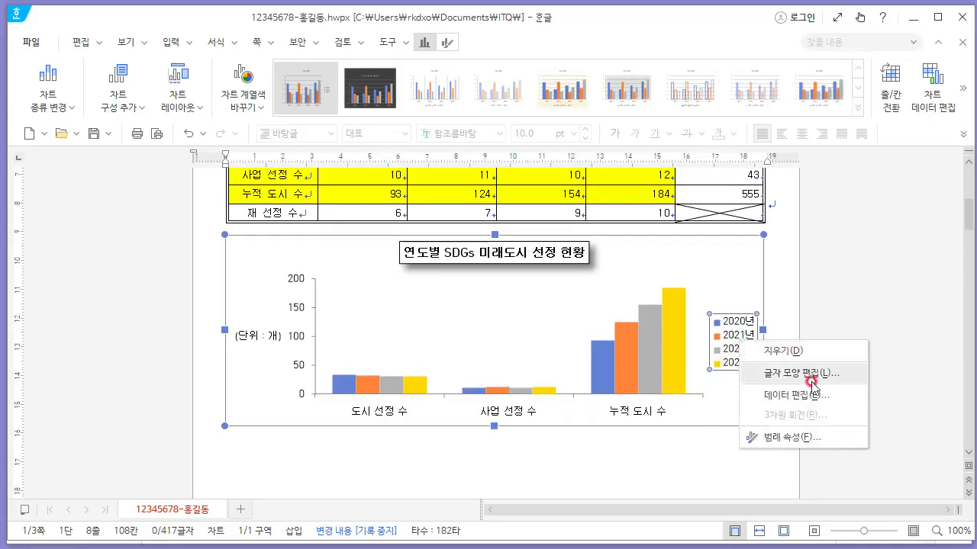
click(811, 436)
click(756, 230)
click(799, 327)
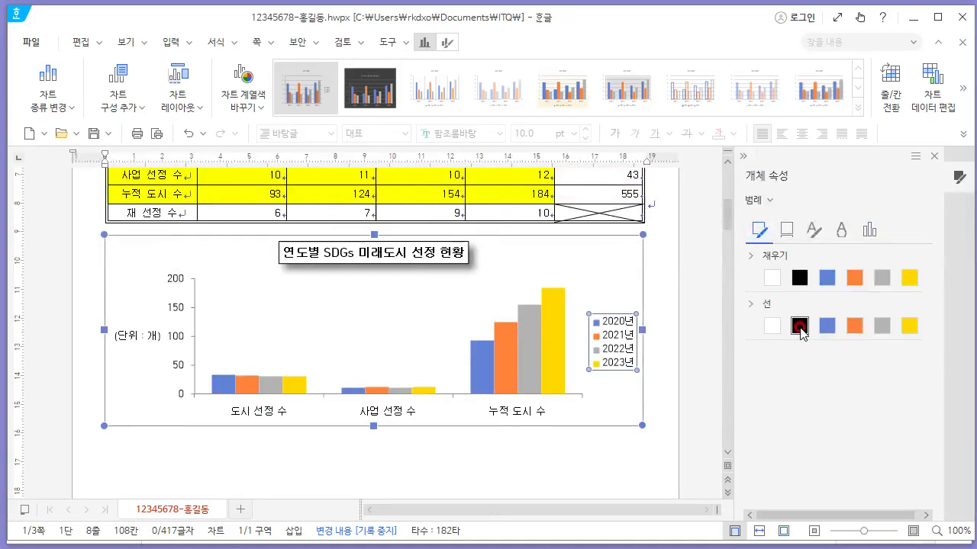
click(682, 392)
scroll(617, 451, up, 3)
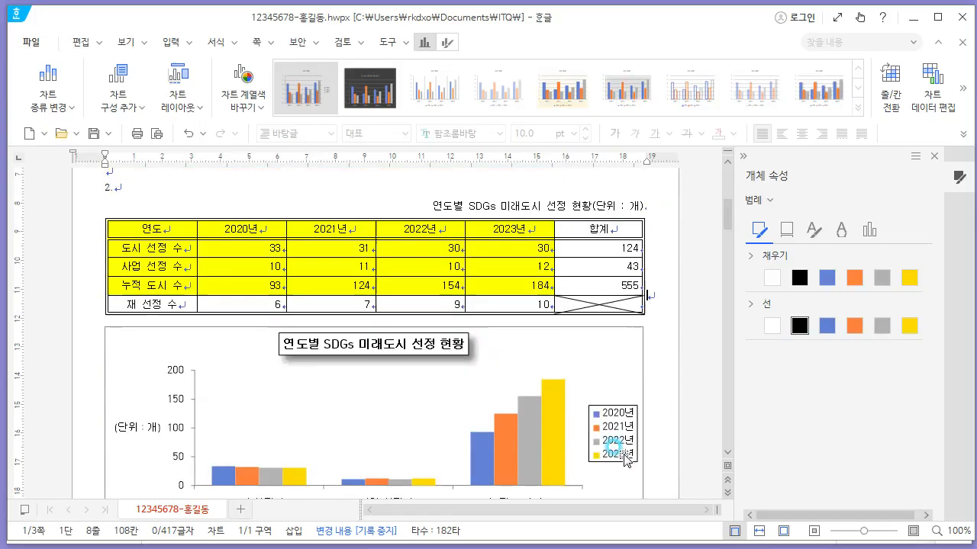
click(933, 156)
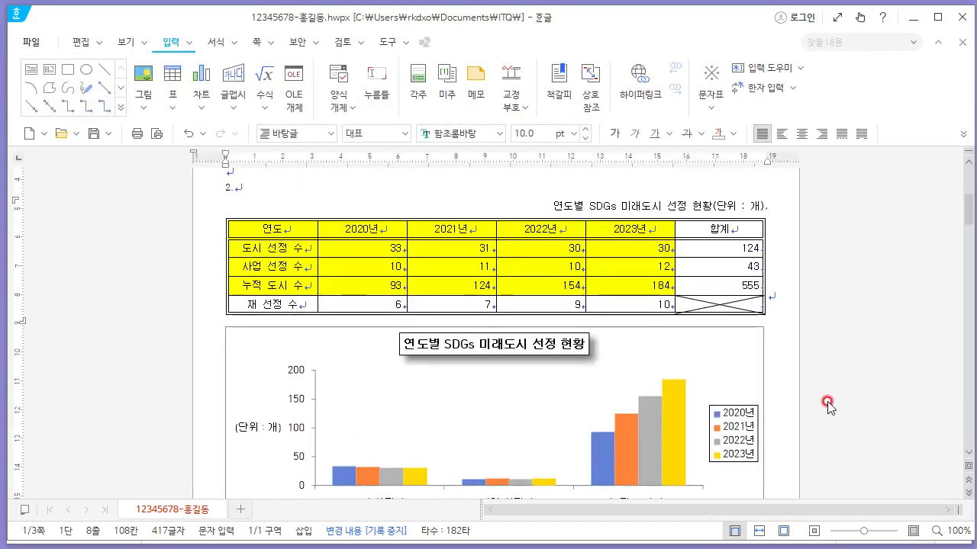
Compare the formatted chart with the chart conditions and output sample in the exam PDF.
key(alt+Tab)
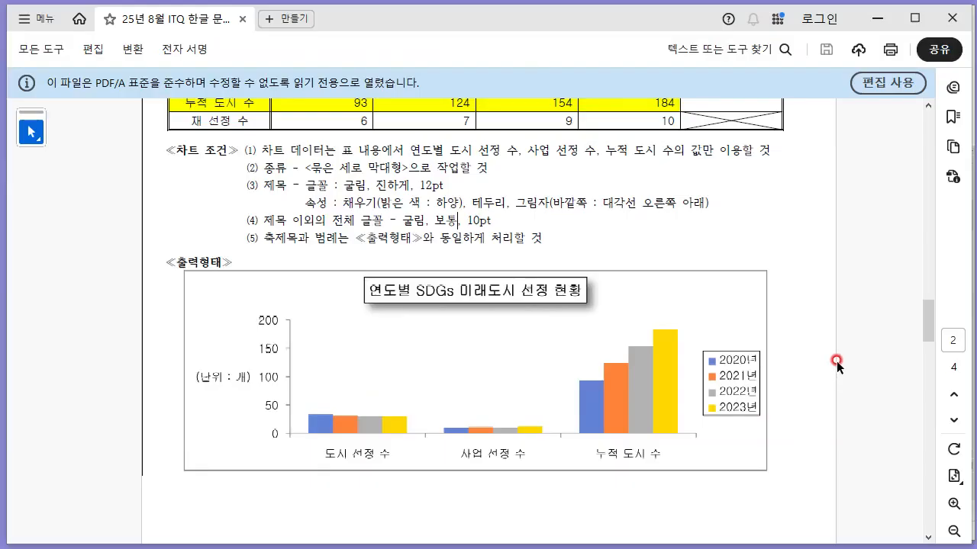
key(alt+Tab)
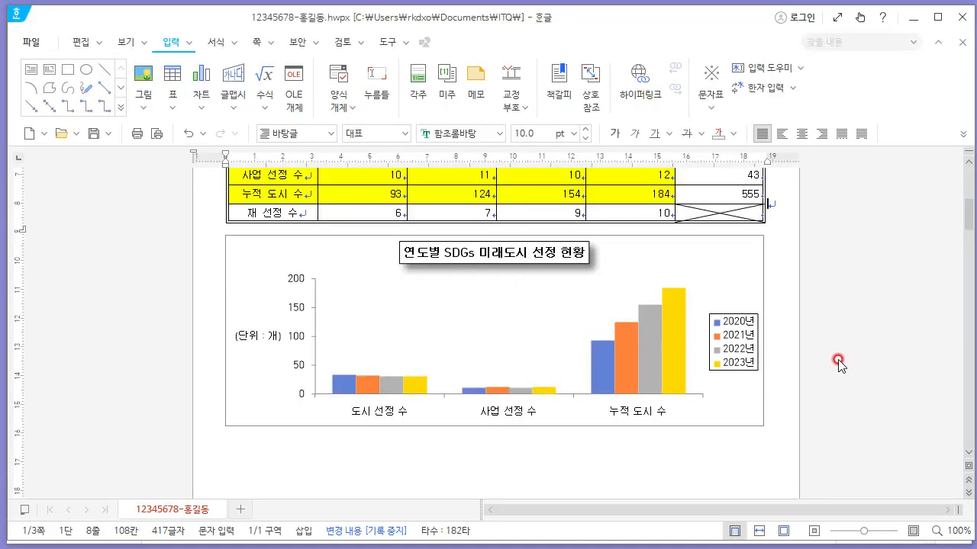
key(alt+Tab)
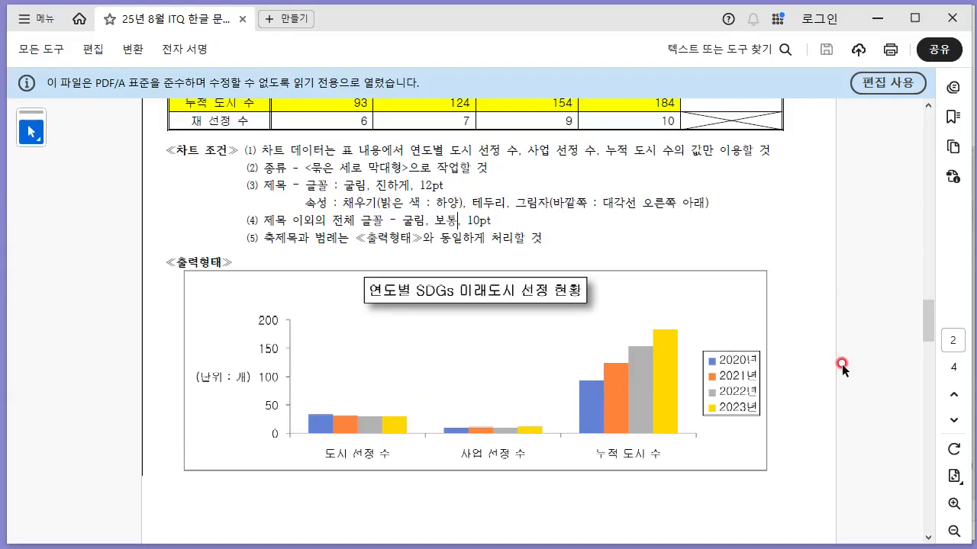
scroll(842, 364, up, 1)
scroll(832, 365, down, 1)
scroll(824, 370, down, 2)
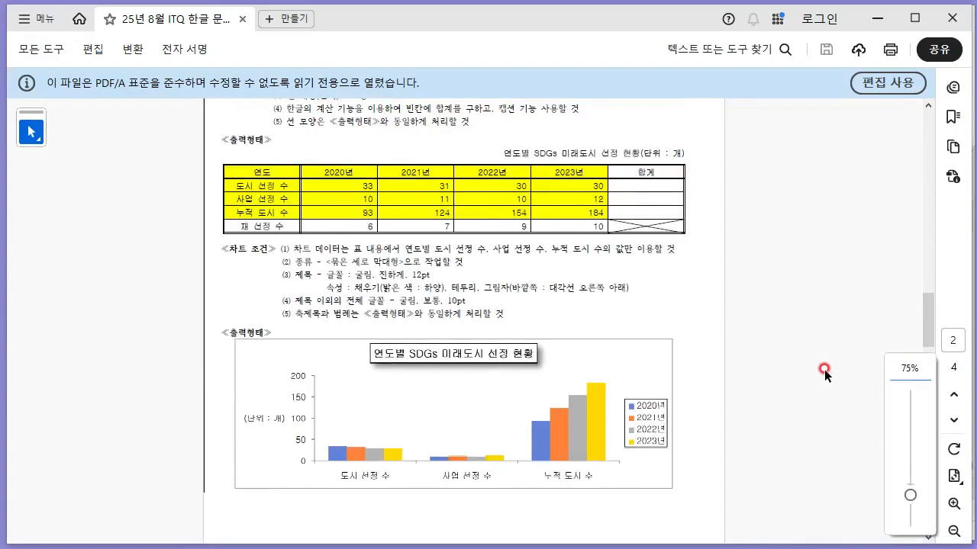
scroll(824, 369, up, 1)
scroll(828, 372, down, 5)
scroll(828, 368, up, 4)
key(alt+Tab)
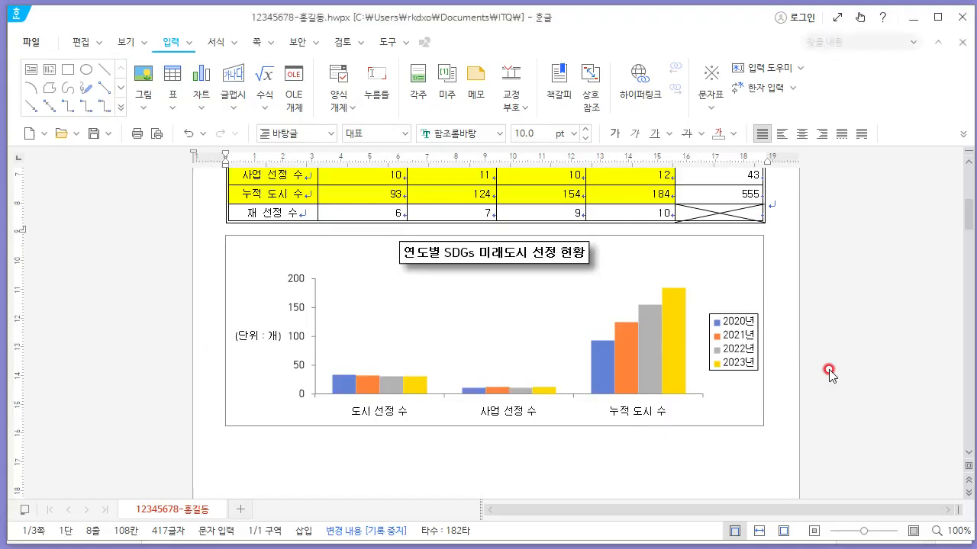
key(alt+Tab)
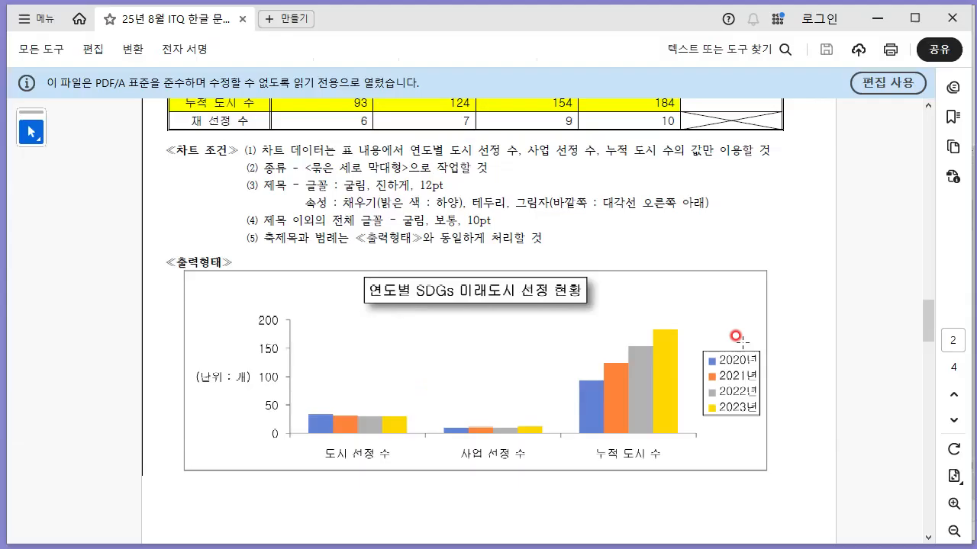
Read question 3 in the exam PDF and find question 3's answer area in the Hangul document.
scroll(754, 340, down, 5)
scroll(771, 328, up, 1)
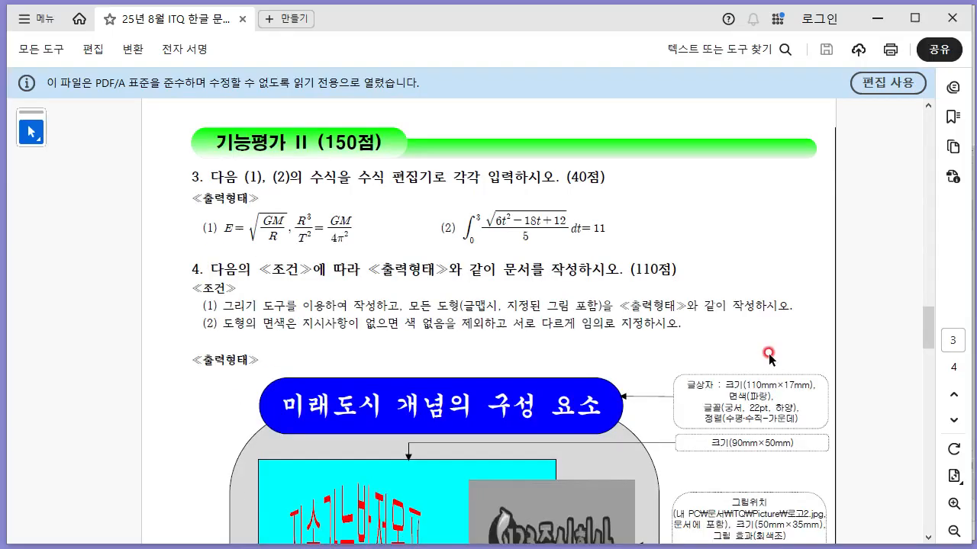
key(alt+Tab)
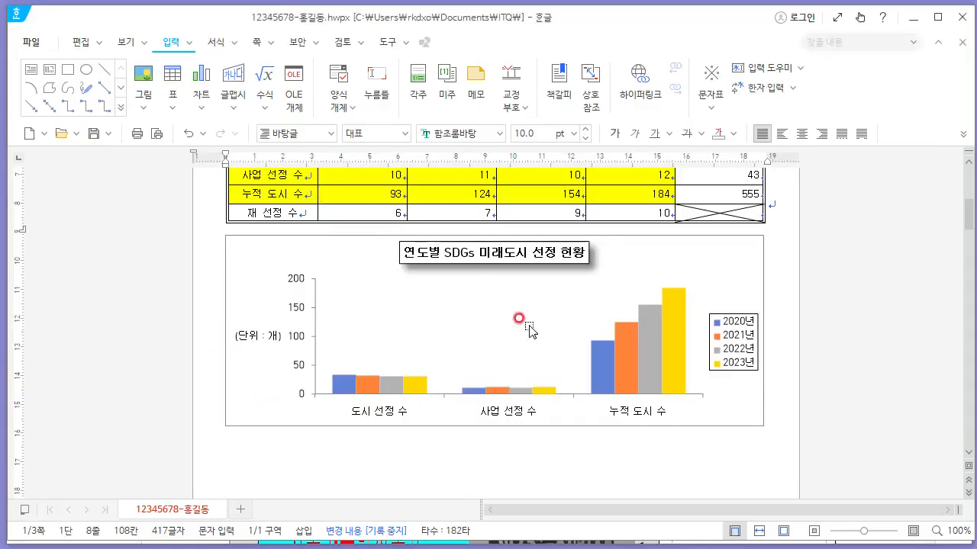
scroll(522, 317, up, 5)
click(467, 300)
scroll(477, 305, down, 15)
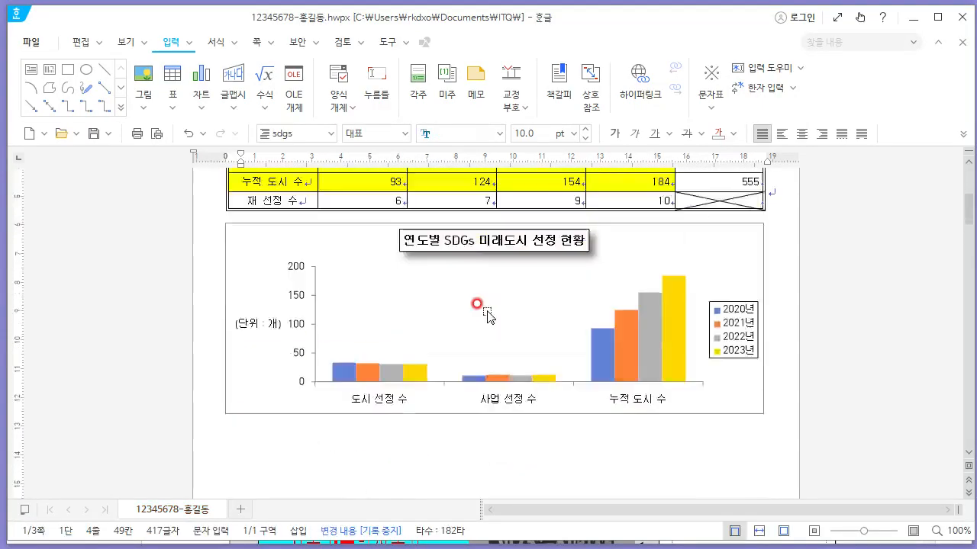
scroll(485, 311, down, 2)
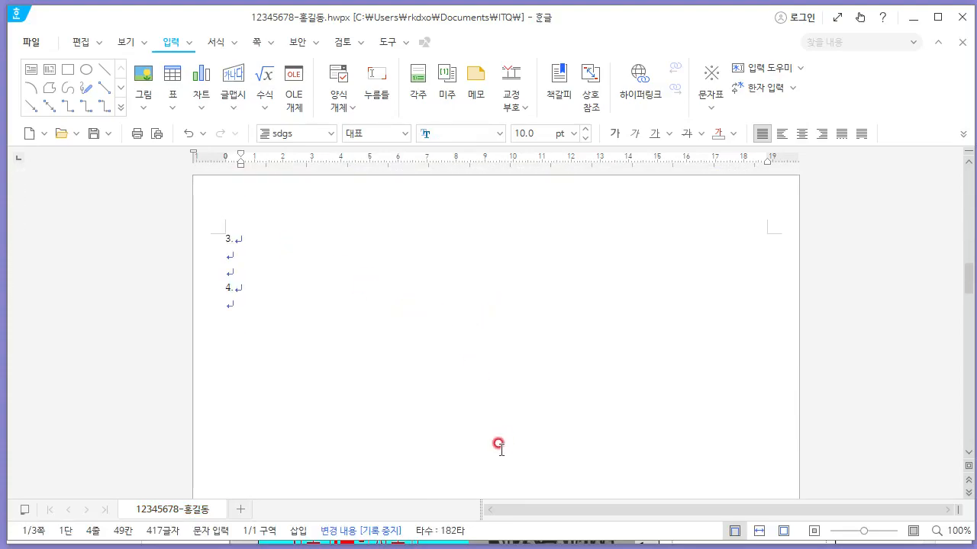
text((1)
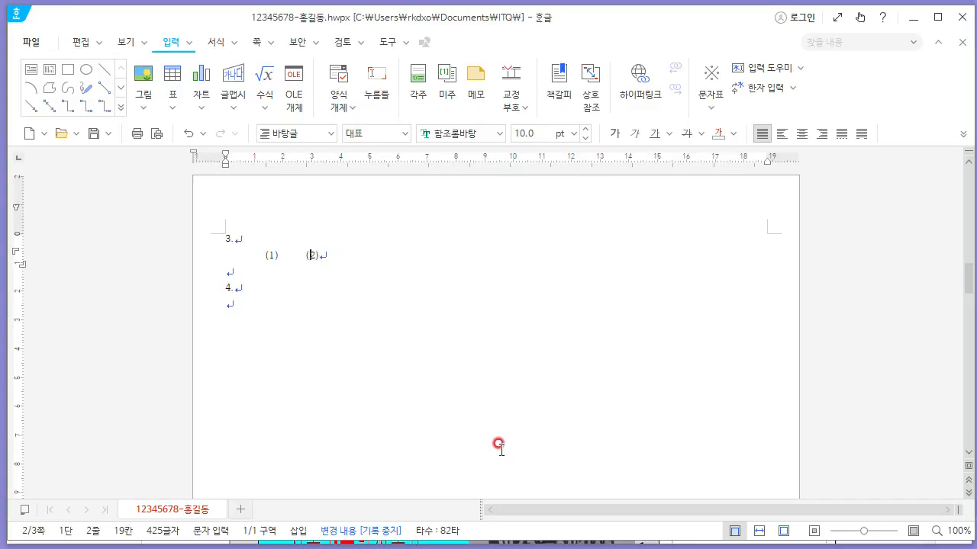
key(Left)
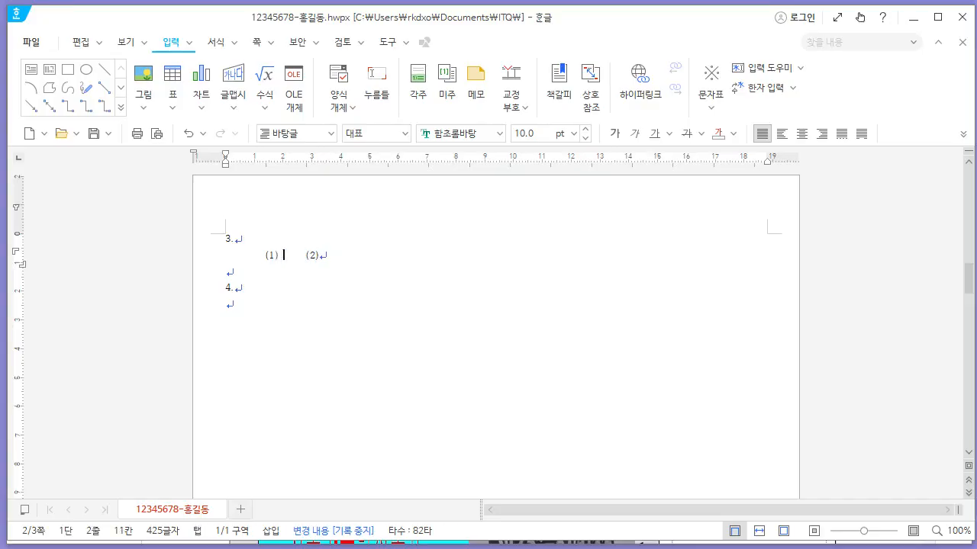
key(Delete)
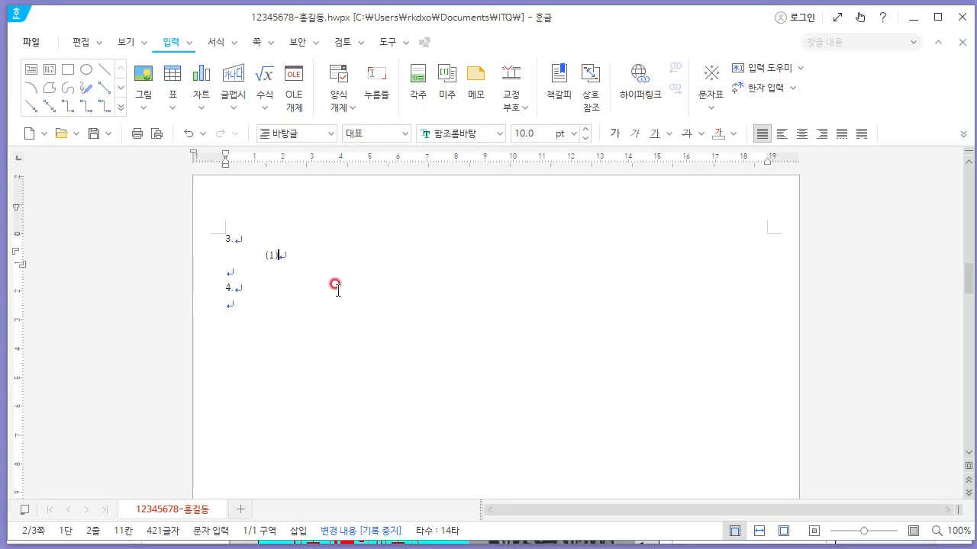
drag(279, 255, 176, 262)
key(alt+Tab)
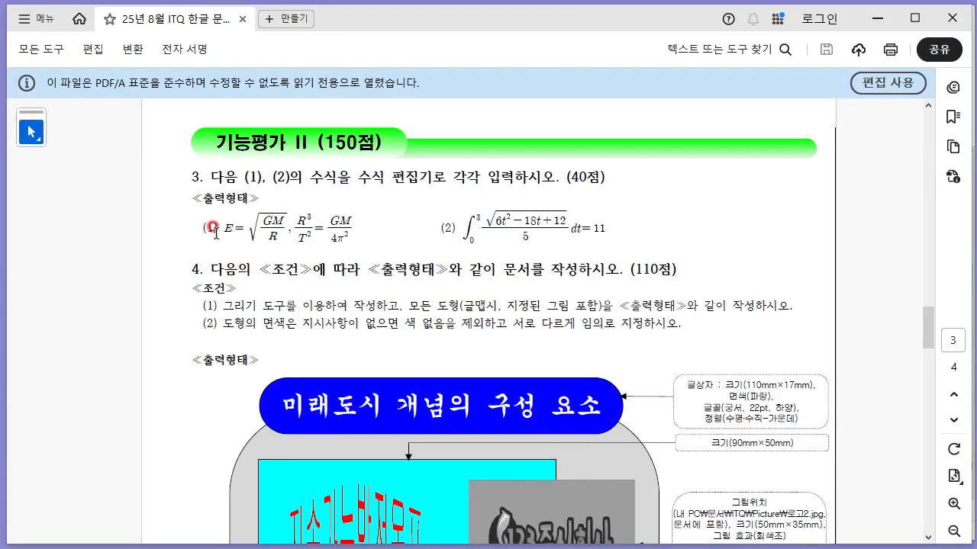
key(alt+Tab)
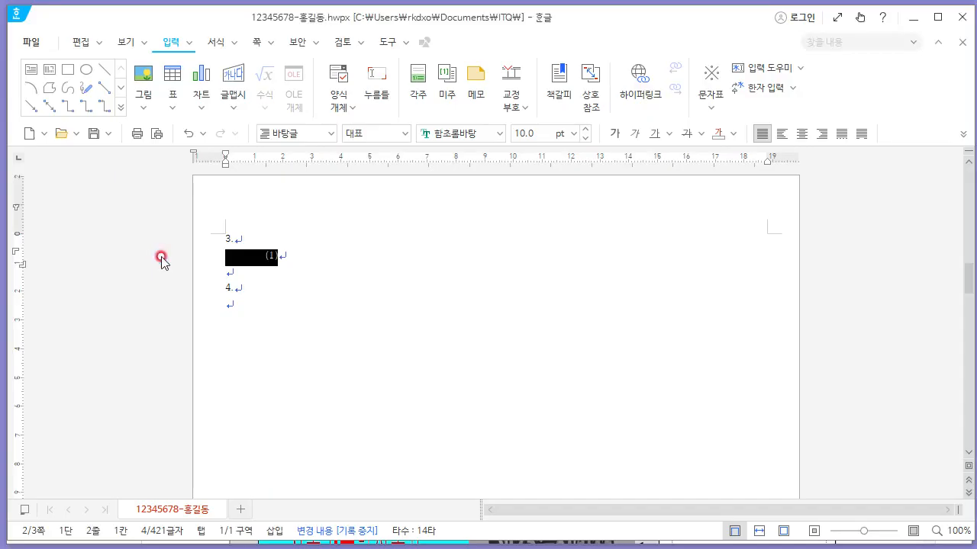
Enter an indented label (1) under question 3 and open the equation editor after it.
text(()
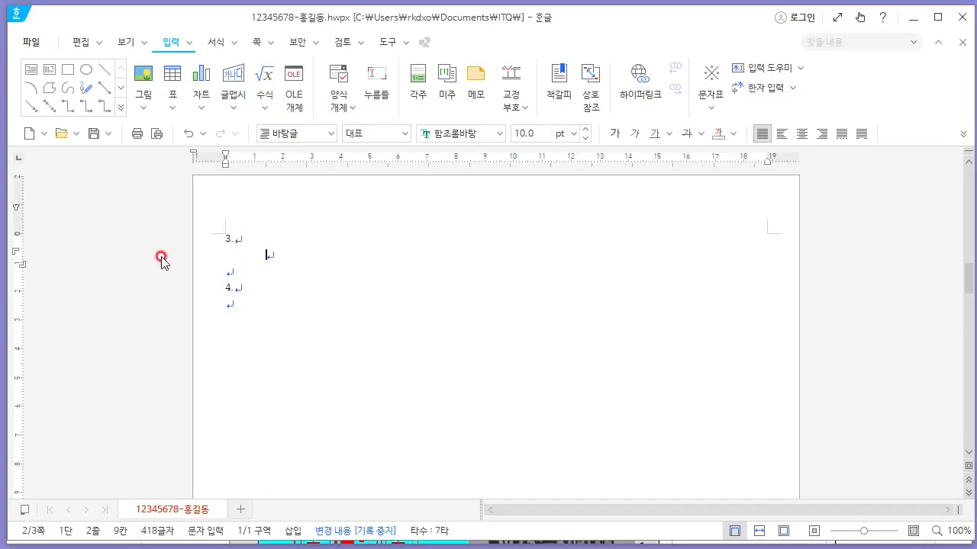
text((1))
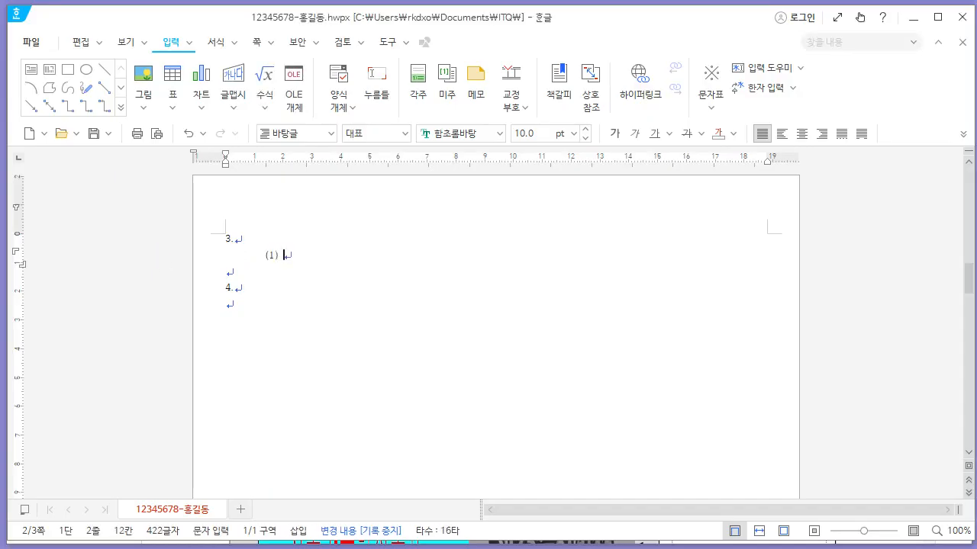
scroll(197, 277, up, 2)
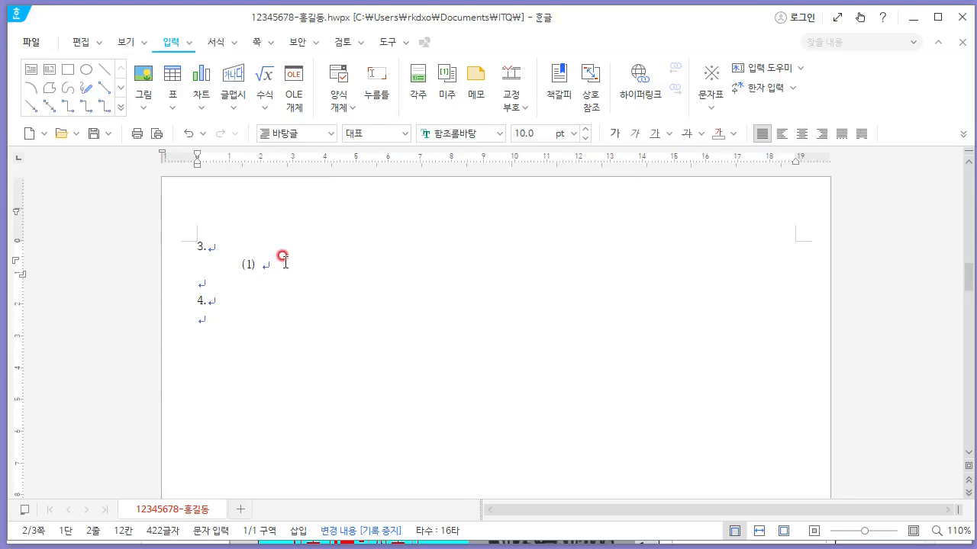
click(264, 105)
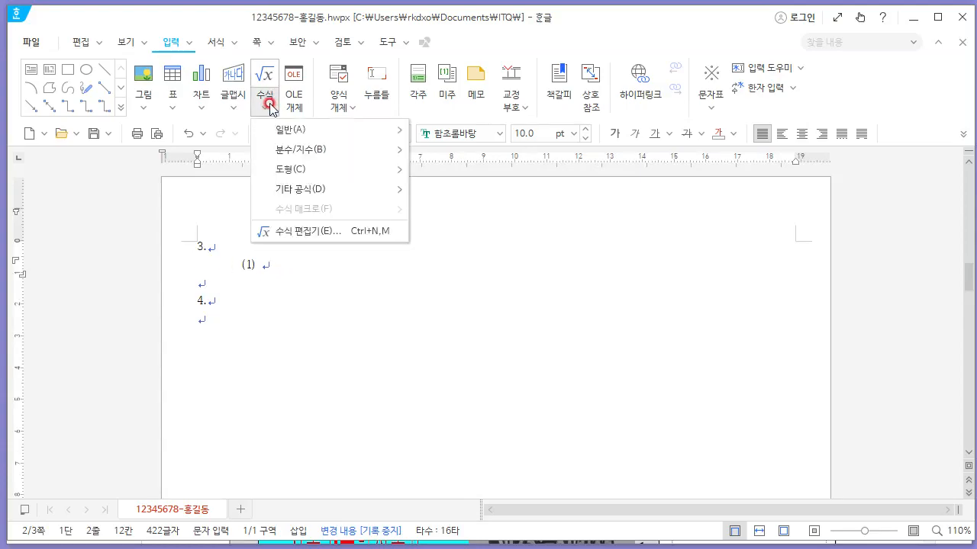
click(330, 233)
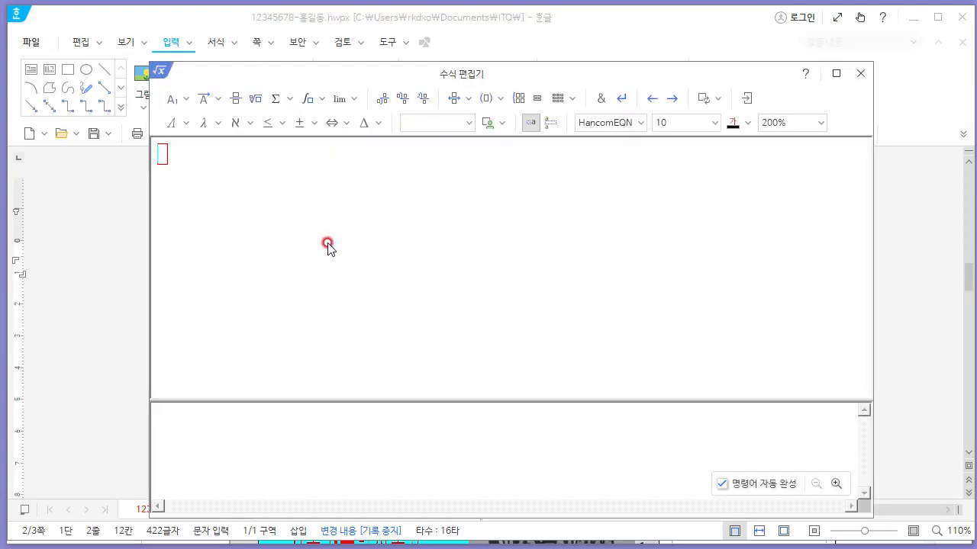
drag(328, 86, 303, 61)
Following equation (1) in the exam PDF, enter E= and add a square root after it.
key(alt+Tab)
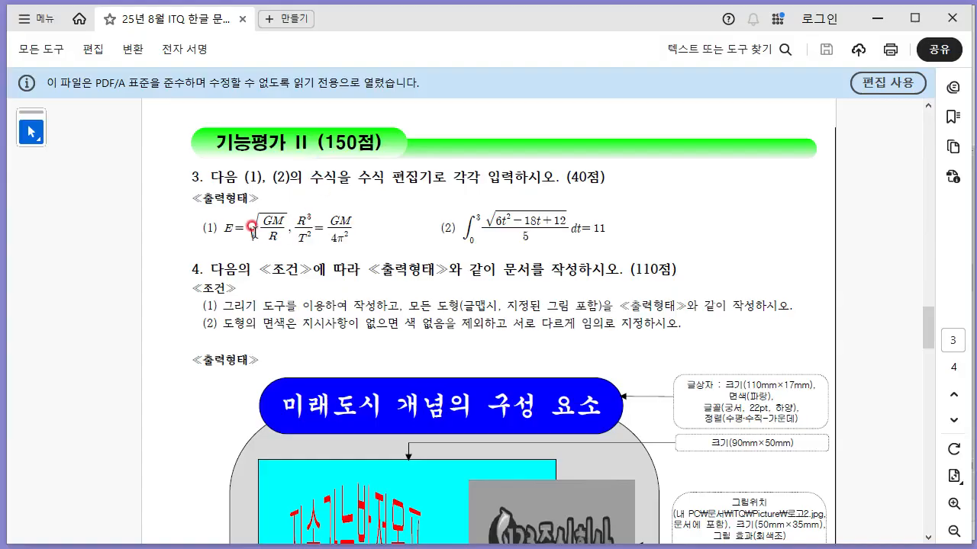
key(alt+Tab)
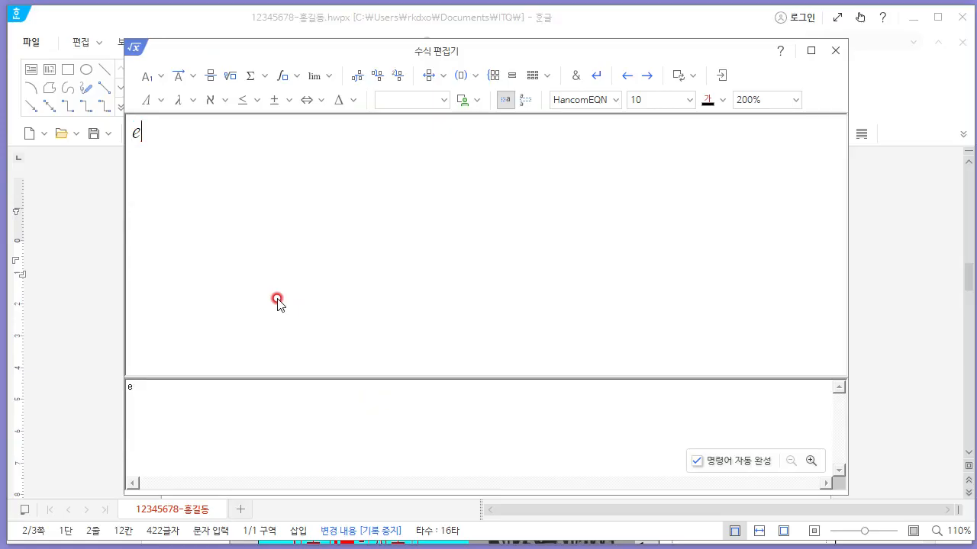
key(alt+Tab)
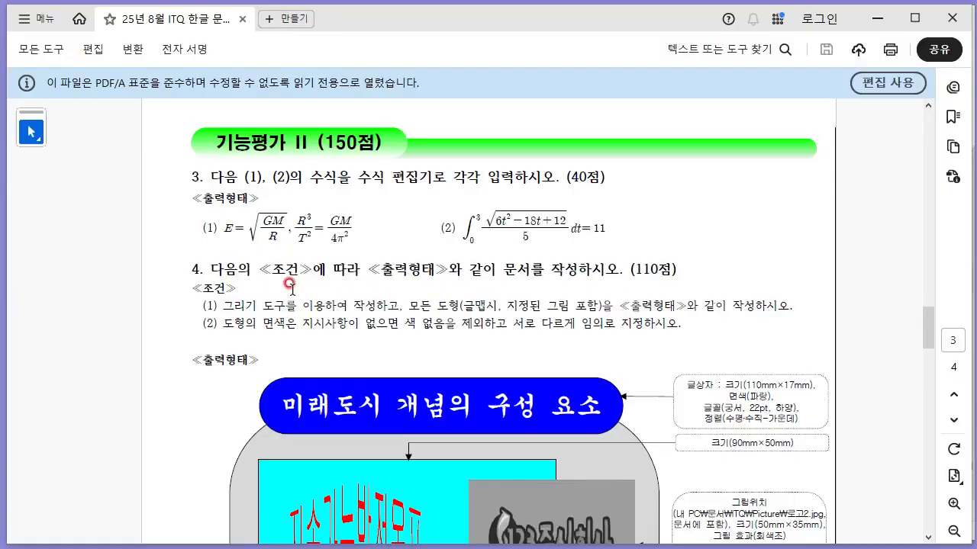
key(alt+Tab)
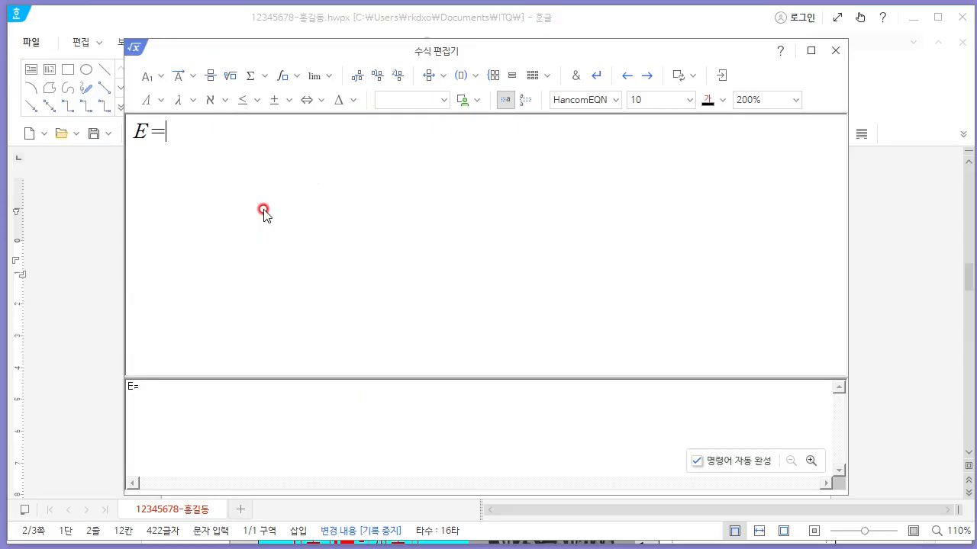
click(229, 78)
key(alt+Tab)
key(alt+Tab)
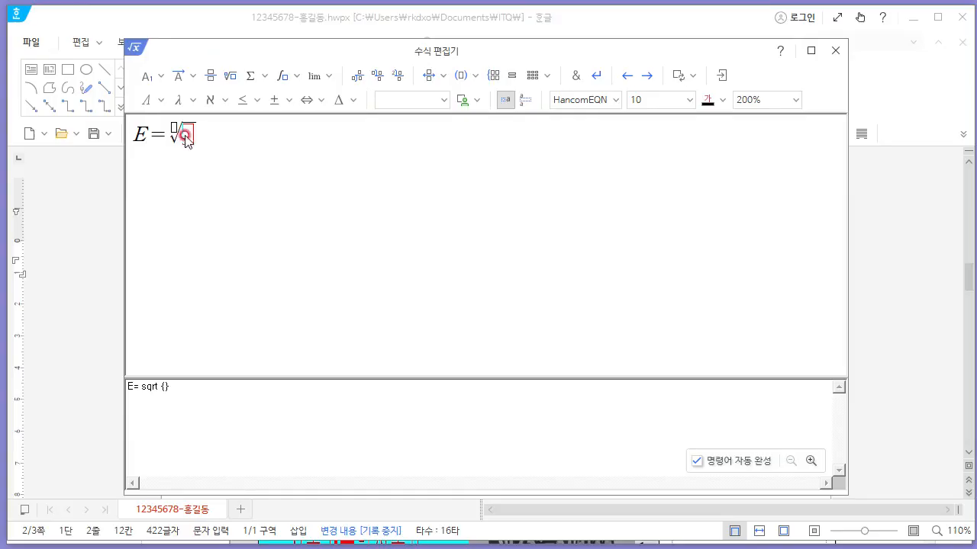
key(alt+Tab)
key(alt+Tab)
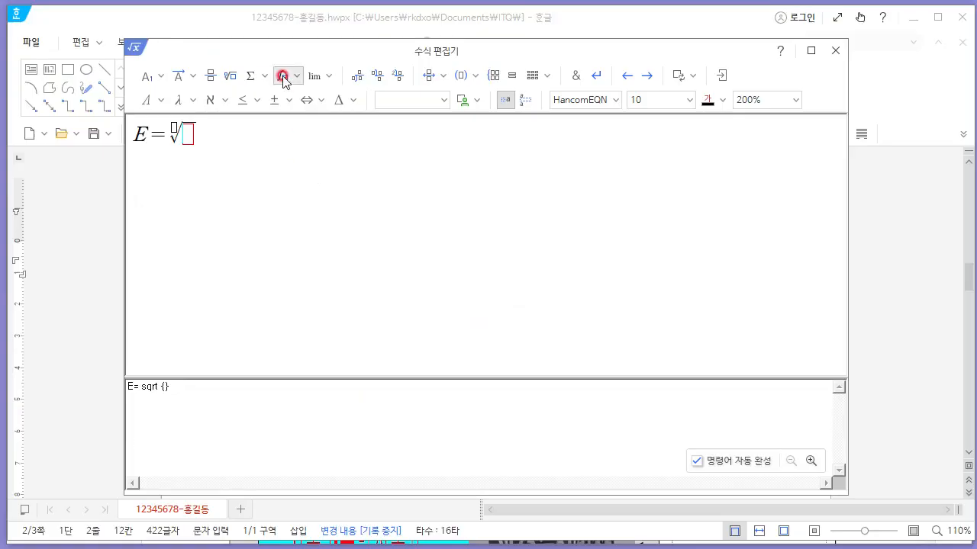
Following equation (1) in the exam PDF, insert a fraction inside the square root with GM over R.
click(206, 78)
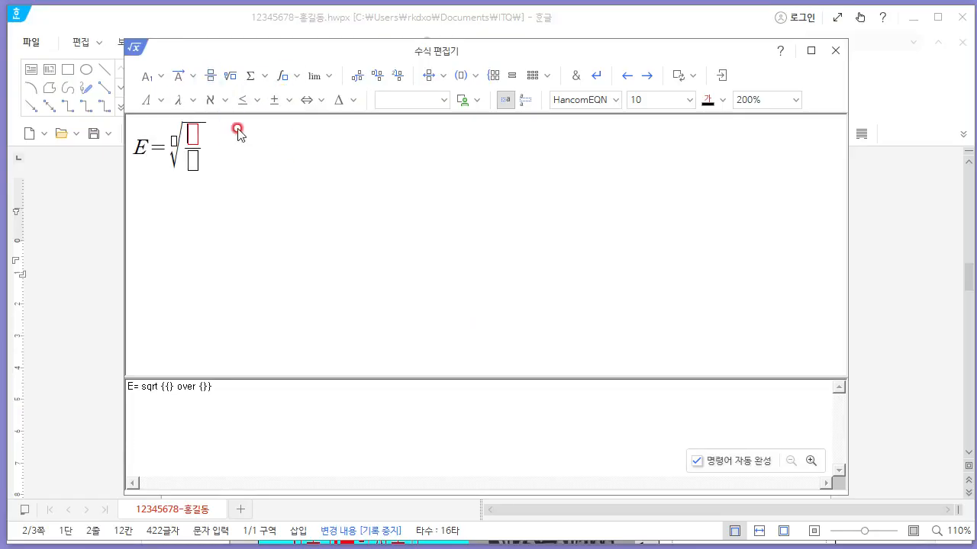
key(alt+Tab)
key(alt+Tab)
text(R)
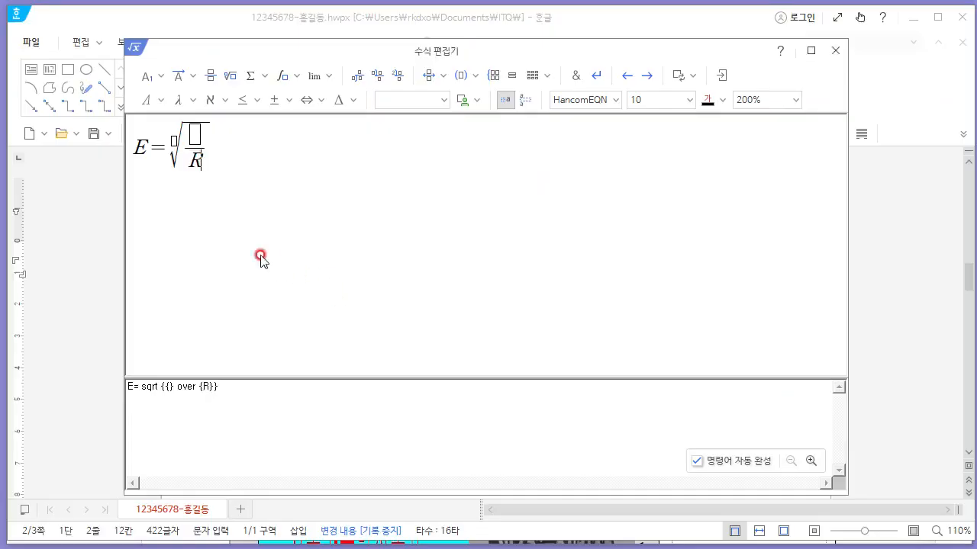
key(alt+Tab)
key(alt+Tab)
text(GM)
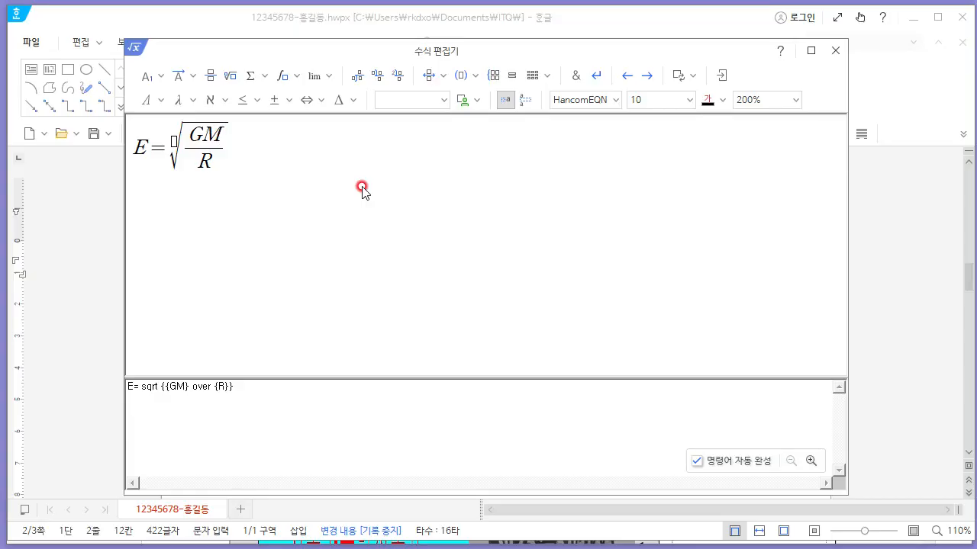
key(alt+Tab)
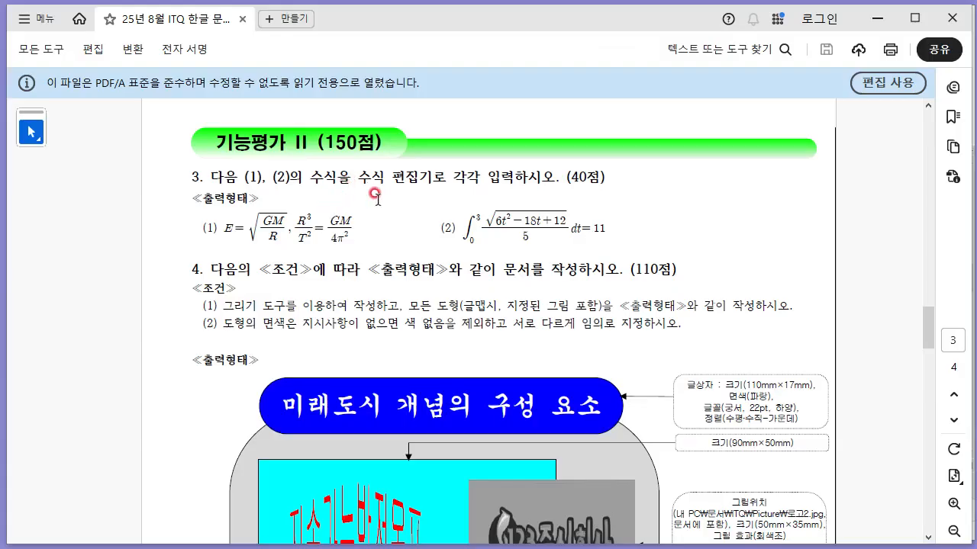
key(alt+Tab)
key(alt+Tab)
key(alt+Tab)
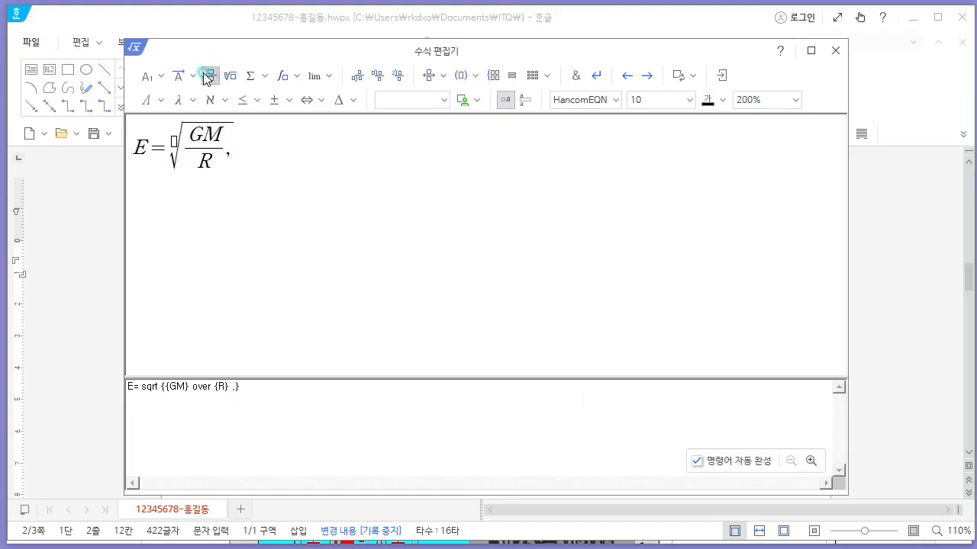
click(210, 76)
key(ctrl+z)
key(ctrl+shift+z)
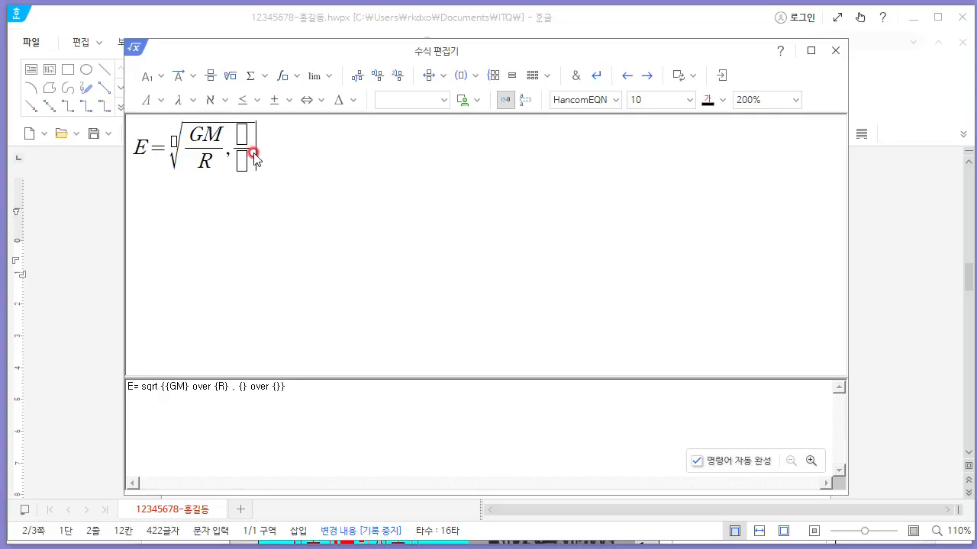
key(ctrl+z)
key(ctrl+shift+z)
key(ctrl+z)
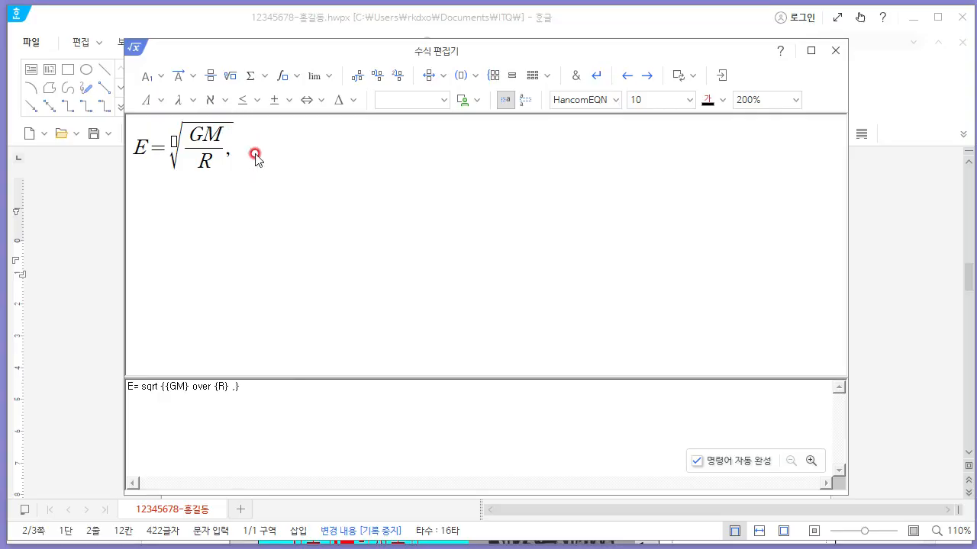
key(ctrl+z)
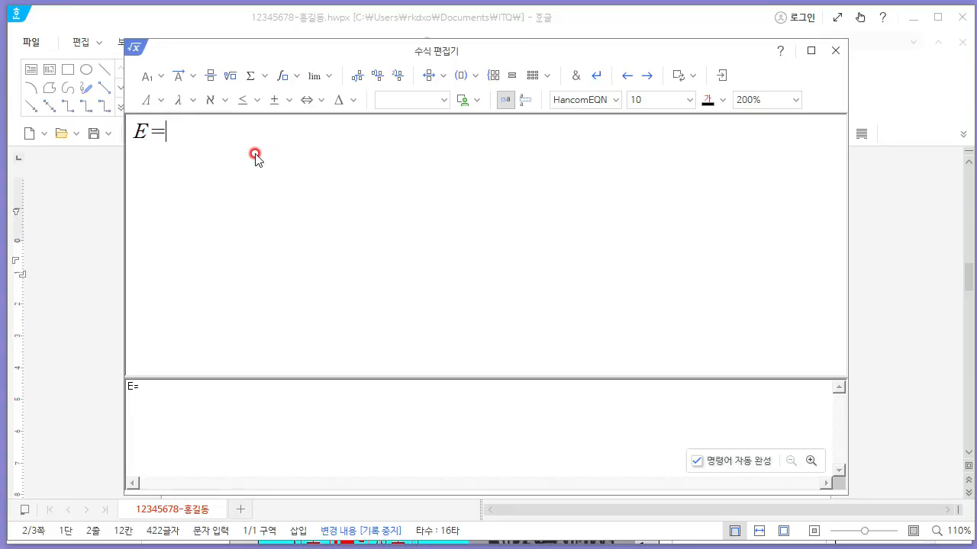
key(ctrl+shift+z)
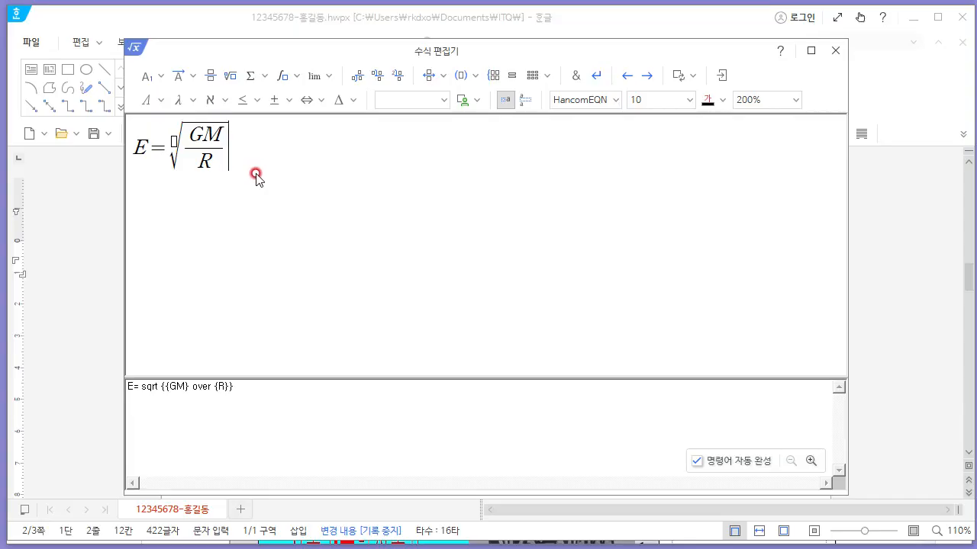
Add a comma outside the square root and an empty fraction after it, as in the exam PDF.
text(,)
click(210, 77)
key(alt+Tab)
key(alt+Tab)
click(250, 165)
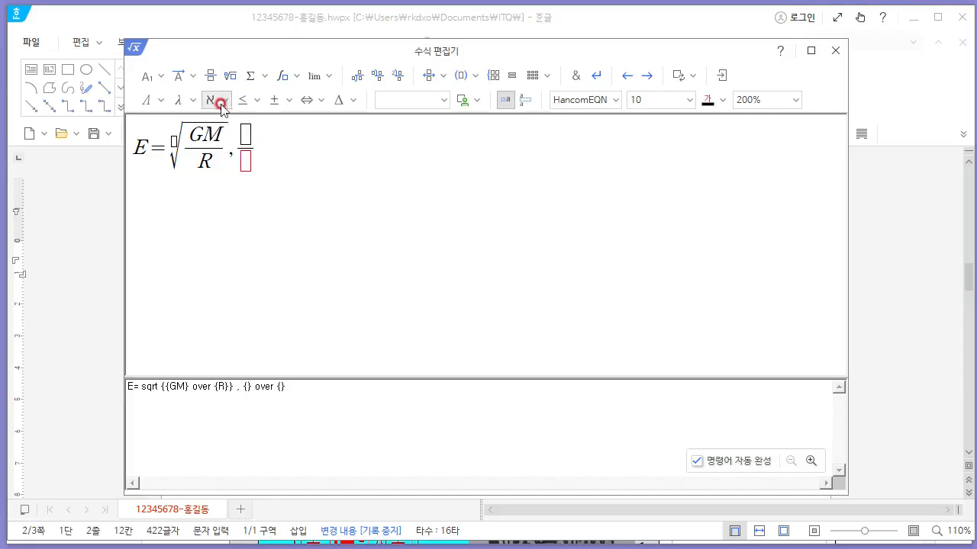
click(162, 77)
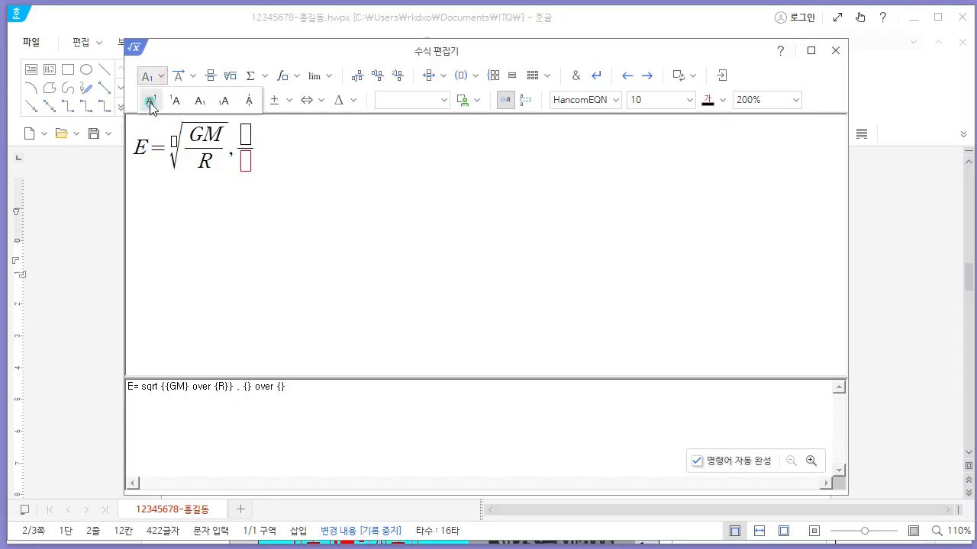
click(150, 100)
key(ctrl+z)
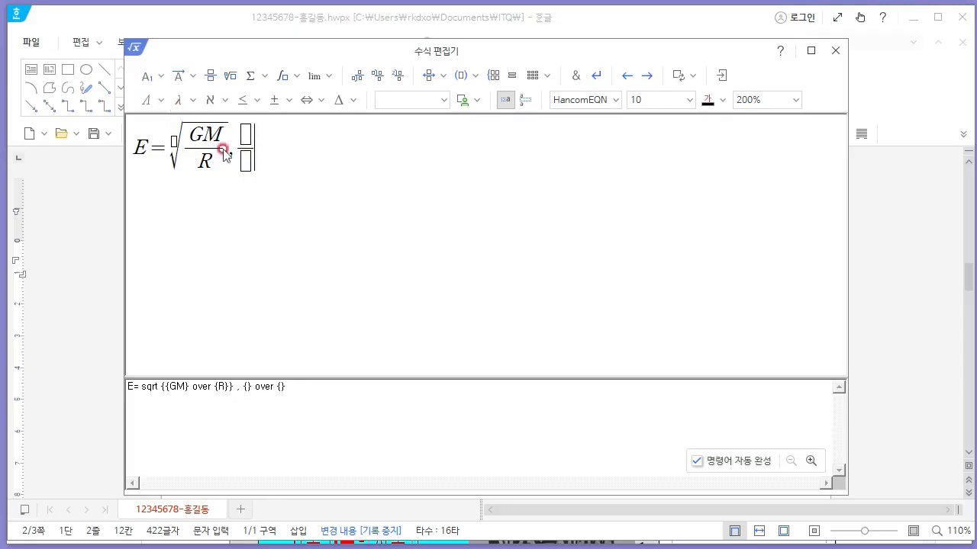
Enter T with a superscript 2 as the denominator of the fraction after the comma.
click(246, 165)
text(T2)
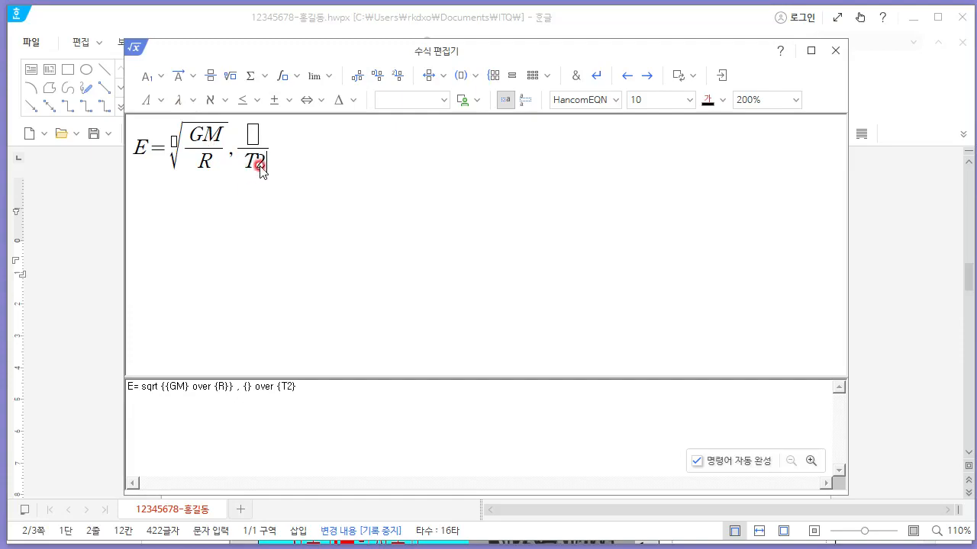
mouse_move(261, 165)
mouse_down()
mouse_move(272, 163)
mouse_move(264, 164)
mouse_up()
click(261, 165)
click(150, 76)
click(152, 100)
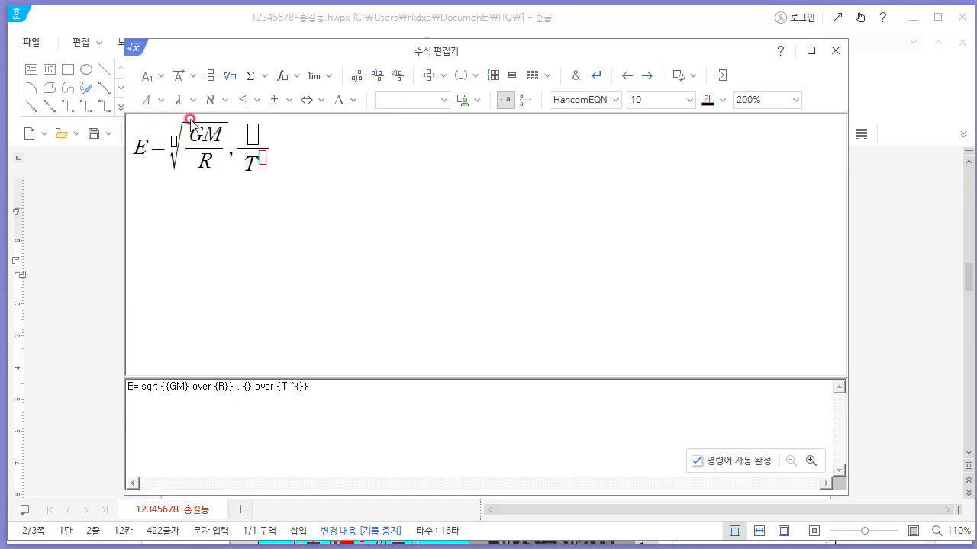
Enter R with a superscript 3 as the numerator above T squared, checking the exam PDF.
click(253, 135)
key(alt+Tab)
key(alt+Tab)
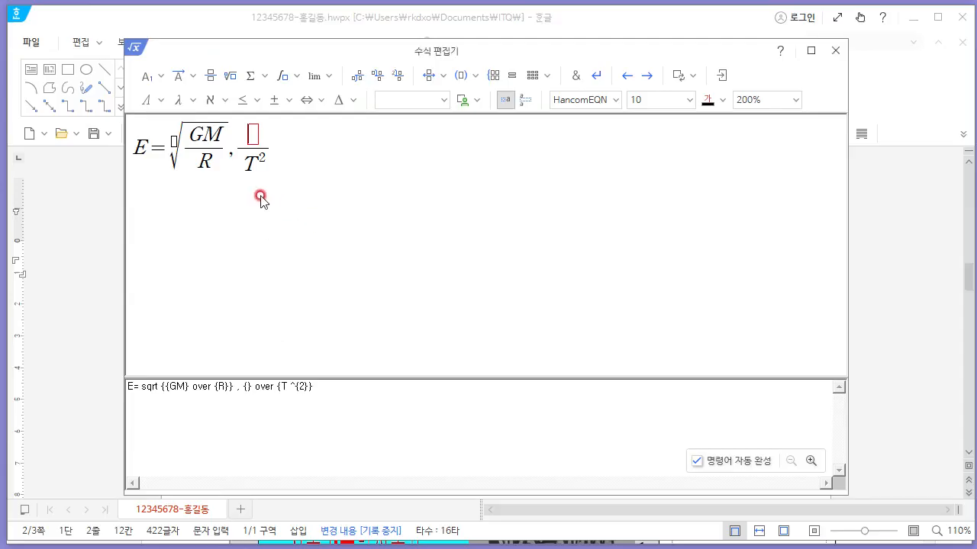
text(R)
click(154, 77)
click(152, 102)
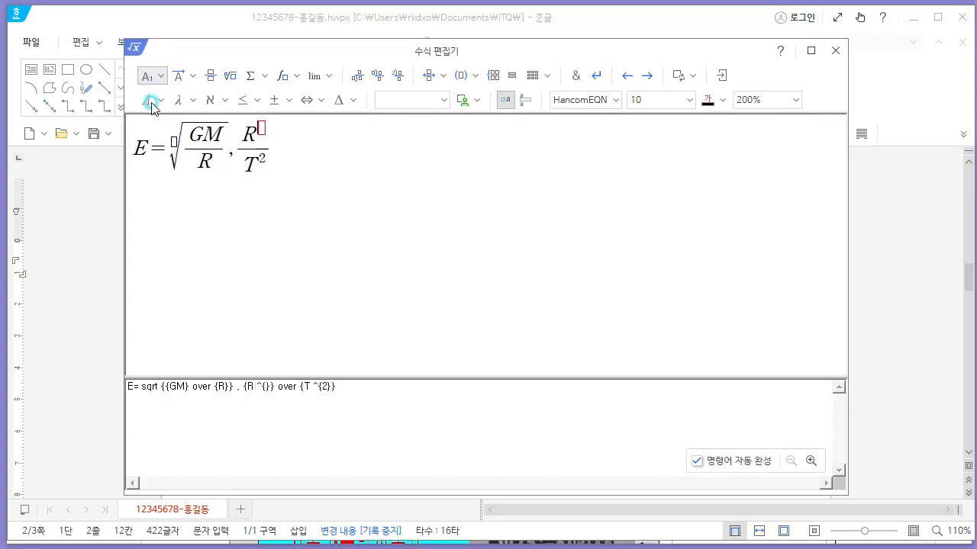
text(3)
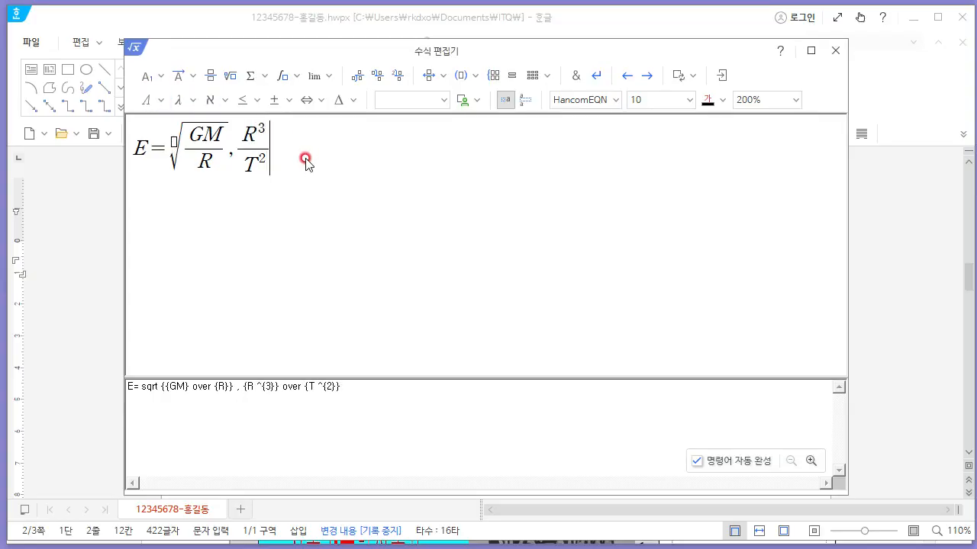
Add an equals sign and another fraction after R³ over T², and enter 4 in its denominator.
key(alt+Tab)
key(alt+Tab)
text(=)
key(alt+Tab)
key(alt+Tab)
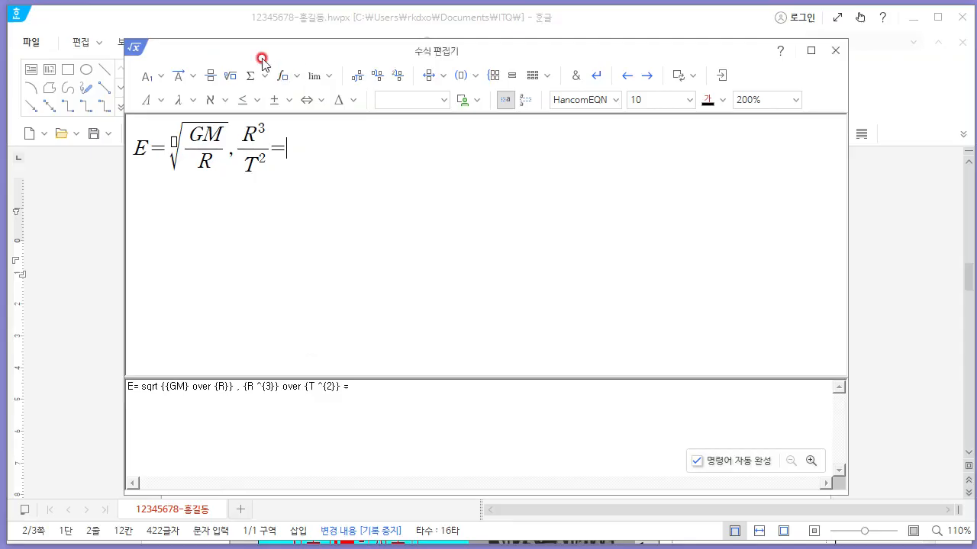
click(210, 76)
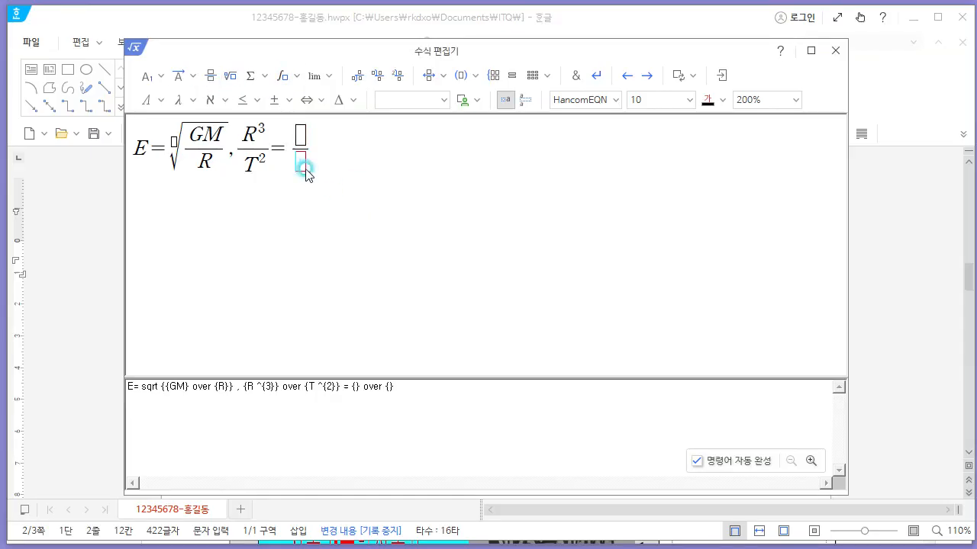
key(alt+Tab)
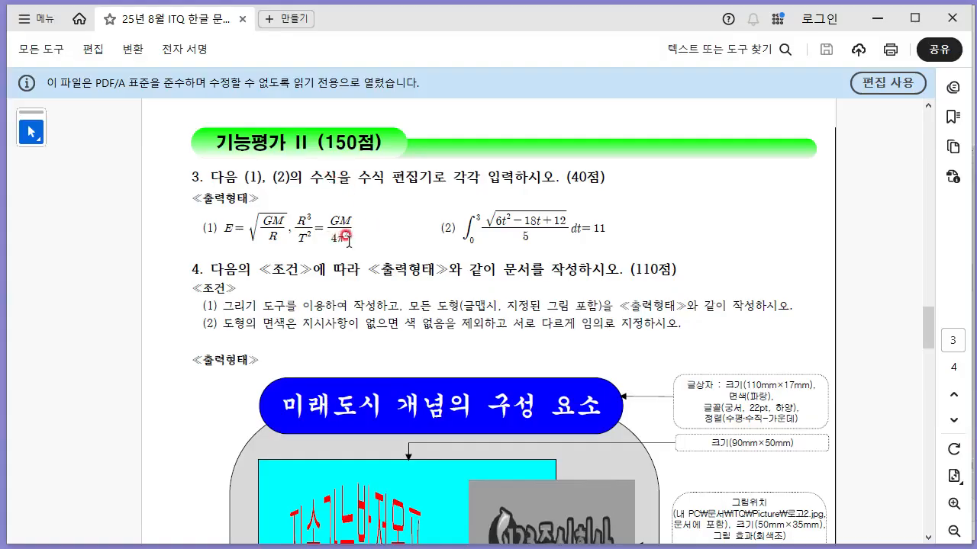
key(alt+Tab)
text(4)
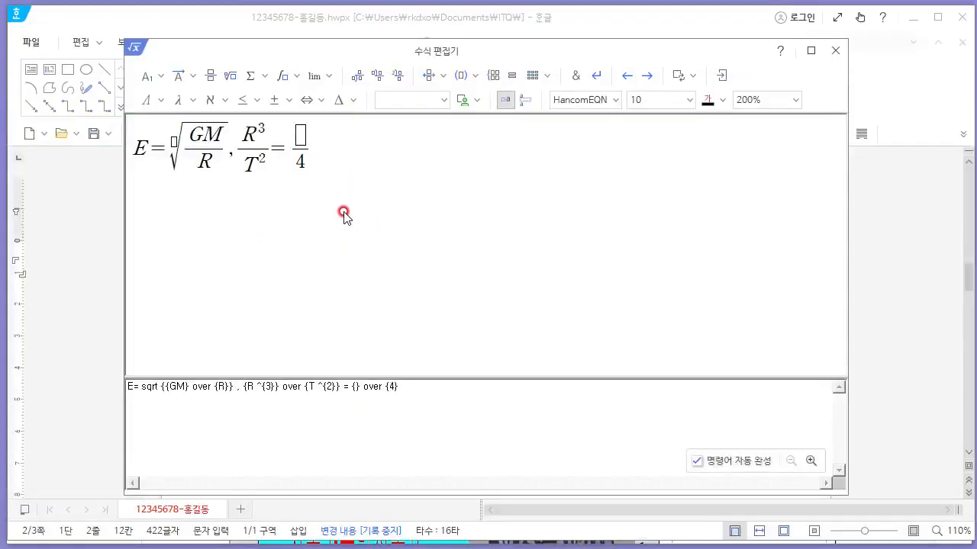
click(162, 99)
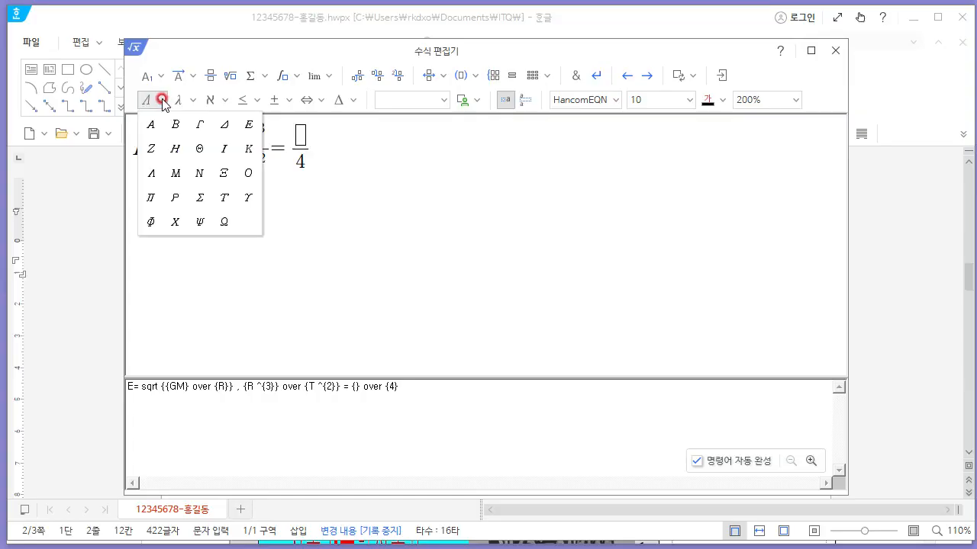
click(152, 196)
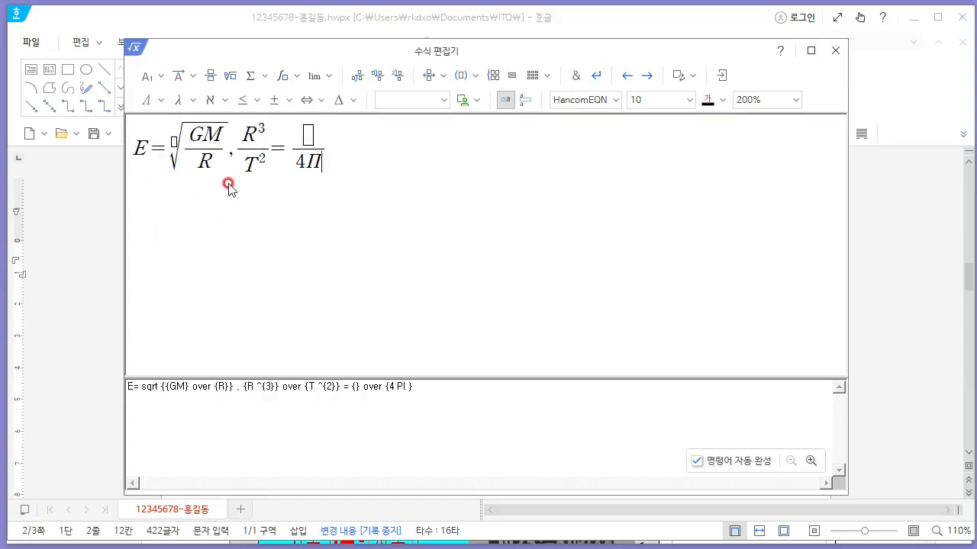
key(BackSpace)
Add a lowercase π with a superscript 2 after the 4 in the last fraction's denominator.
click(196, 101)
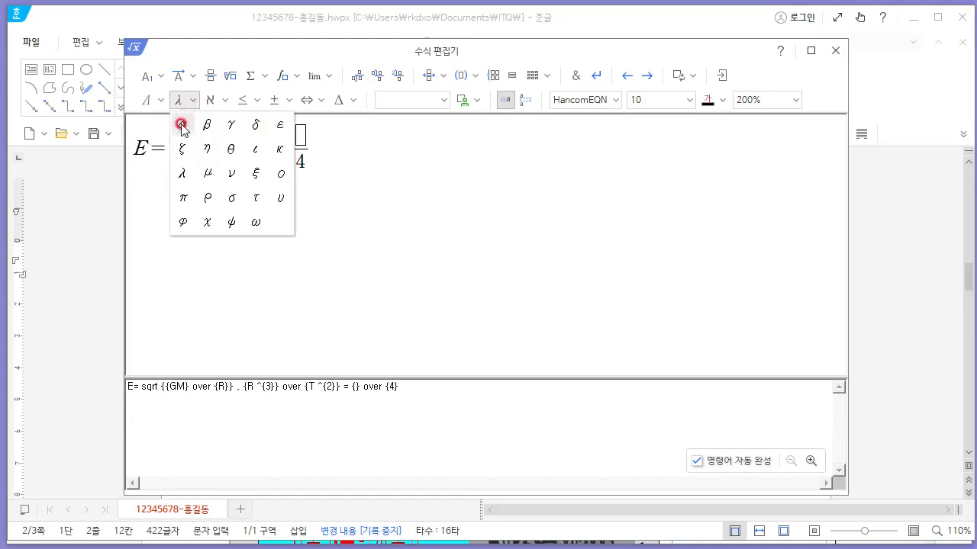
click(183, 197)
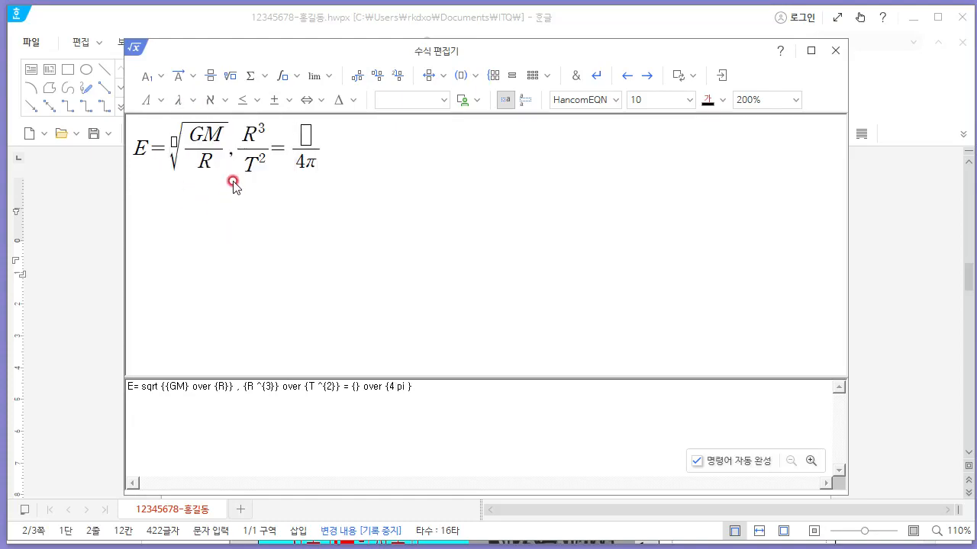
text(2)
click(162, 78)
click(152, 101)
click(324, 181)
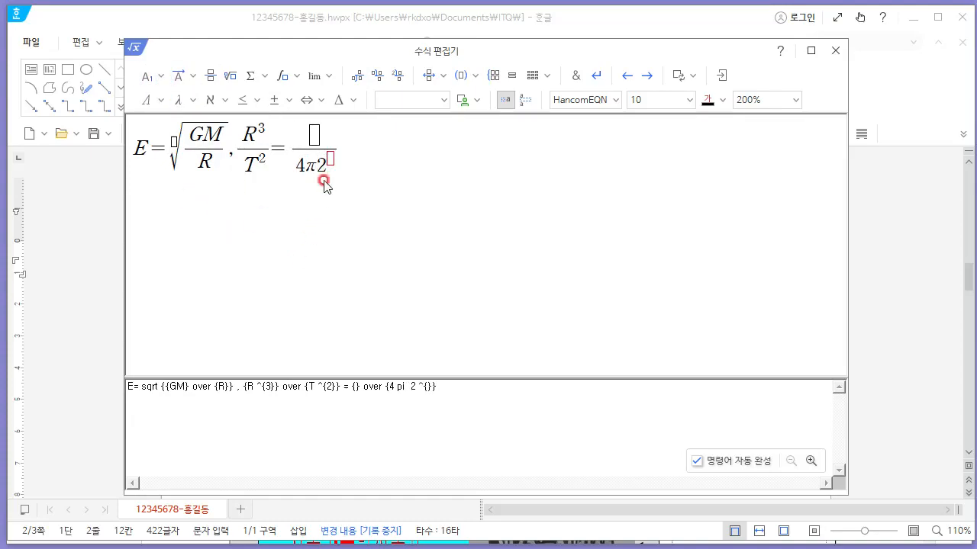
text(2)
click(324, 171)
text(2)
click(322, 177)
click(329, 190)
key(BackSpace)
click(312, 187)
Enter GM as the last fraction's numerator and insert the finished equation (1) into the document.
click(309, 146)
key(alt+Tab)
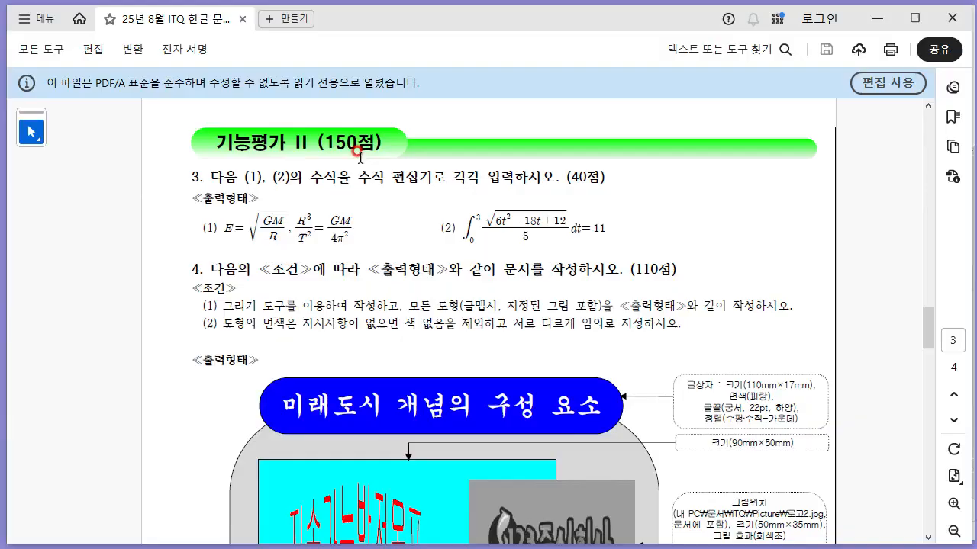
key(alt+Tab)
text(GM)
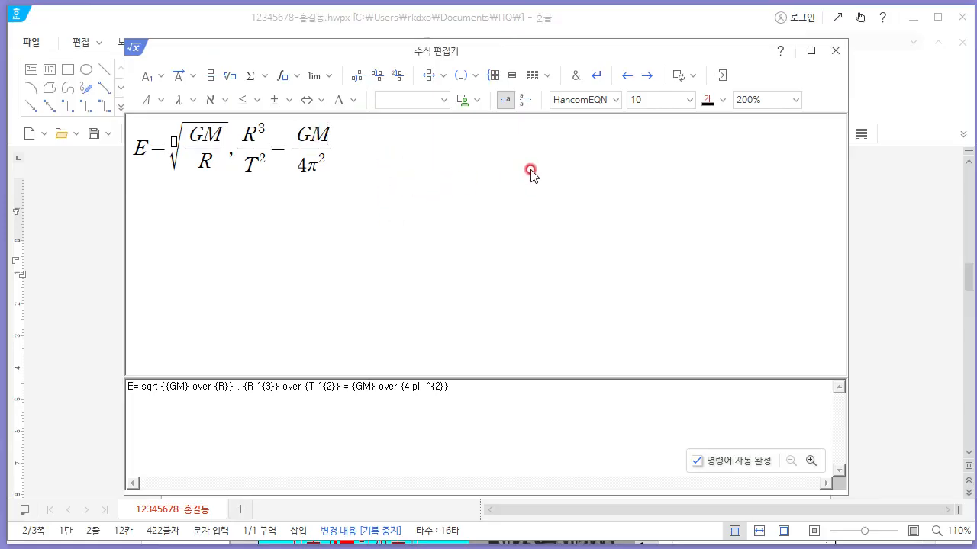
key(ctrl+s)
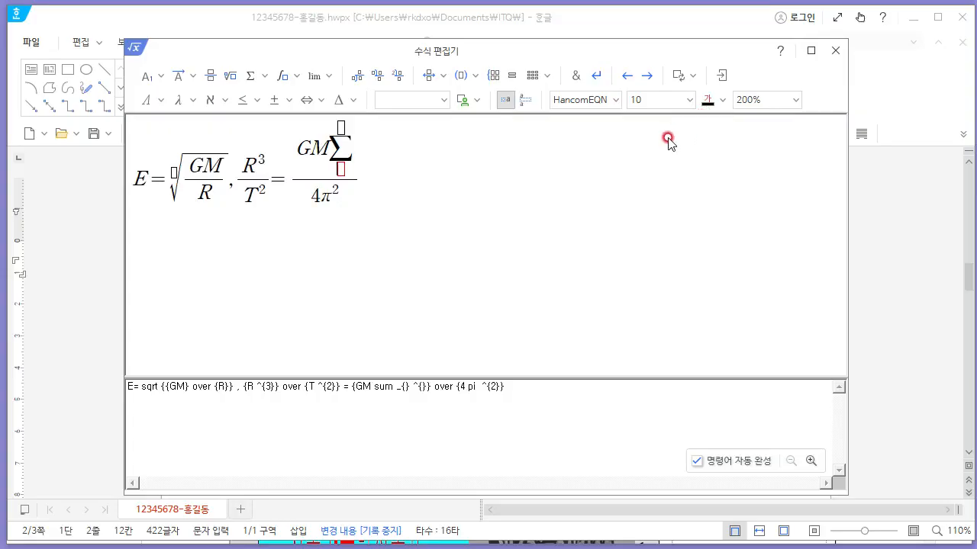
key(ctrl+z)
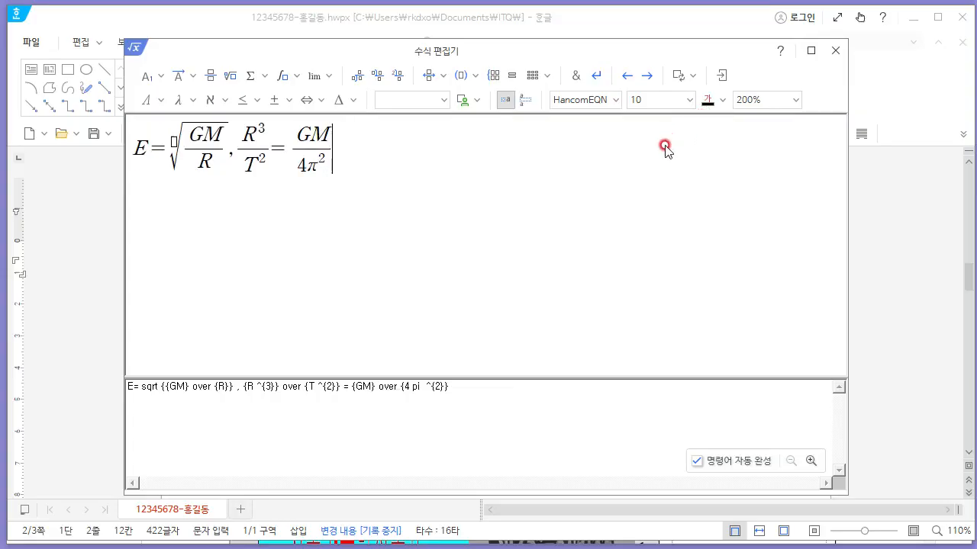
click(721, 77)
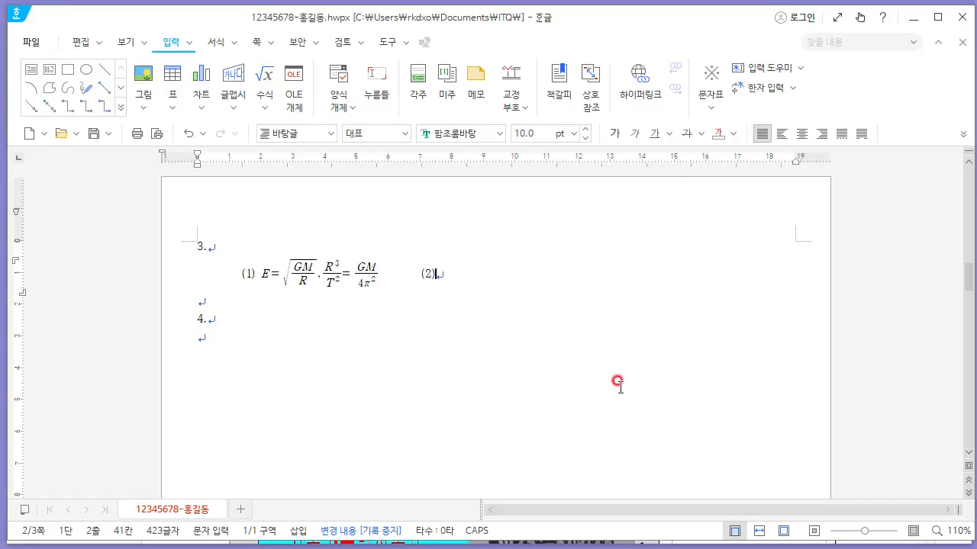
Enter the label (2) with spacing after equation (1) and open the equation editor behind it.
click(641, 404)
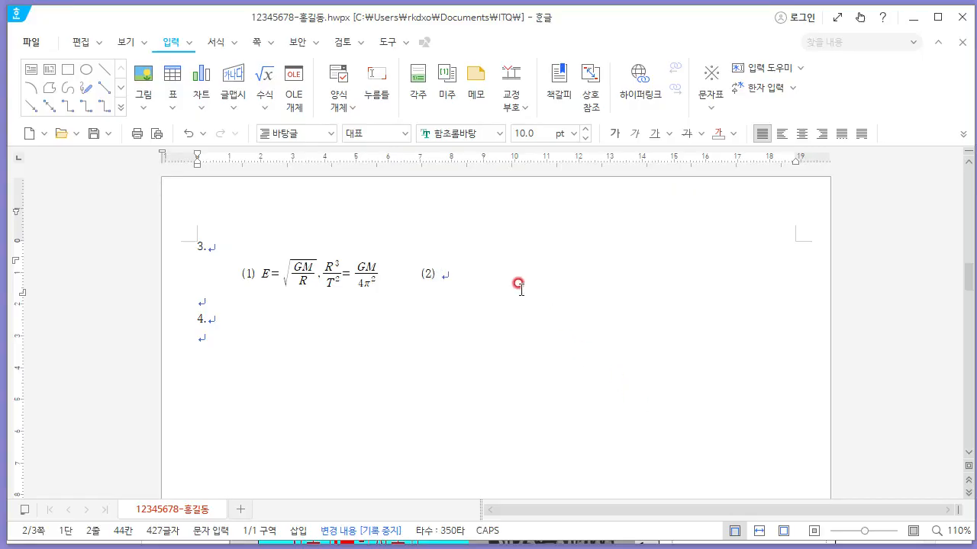
click(264, 107)
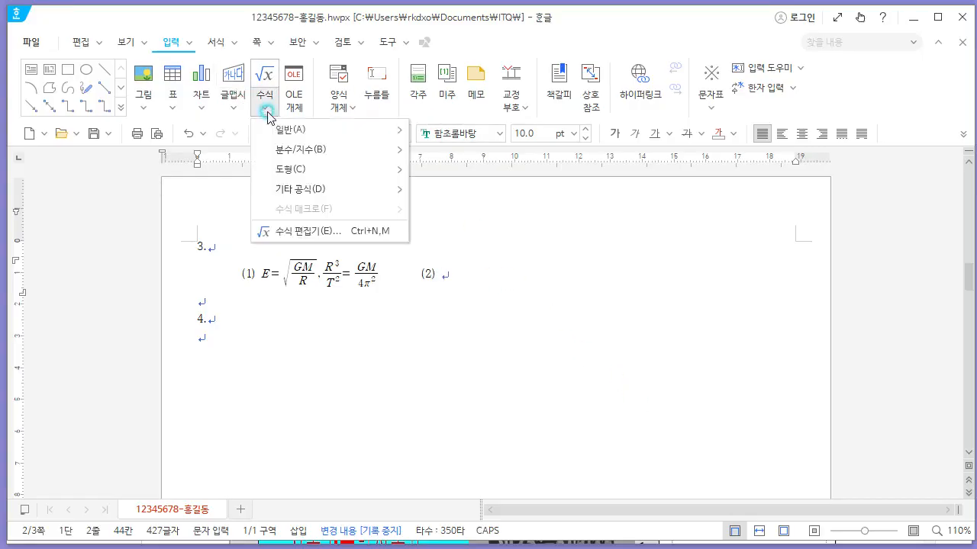
click(325, 231)
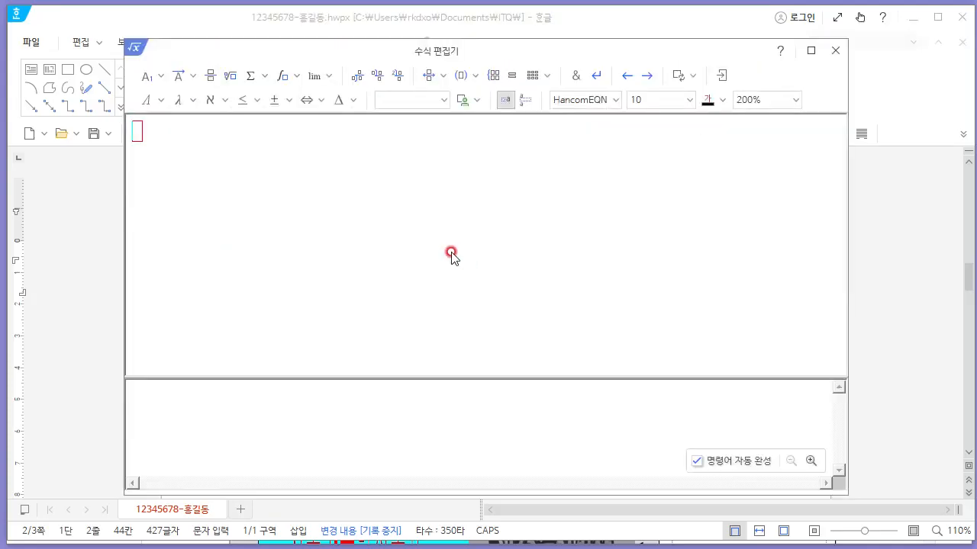
Read equation (2) in the exam PDF and look for the integral symbol in the equation editor.
key(alt+Tab)
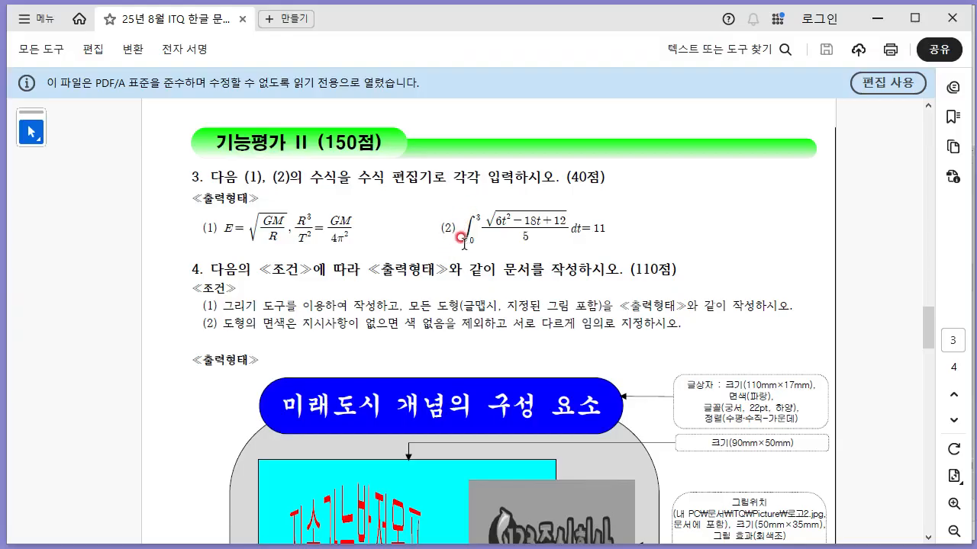
key(alt+Tab)
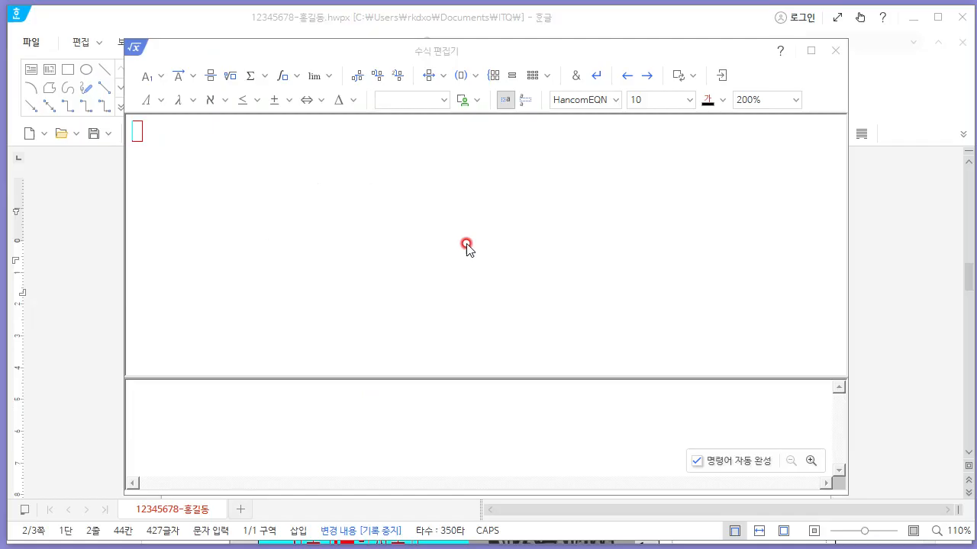
click(165, 100)
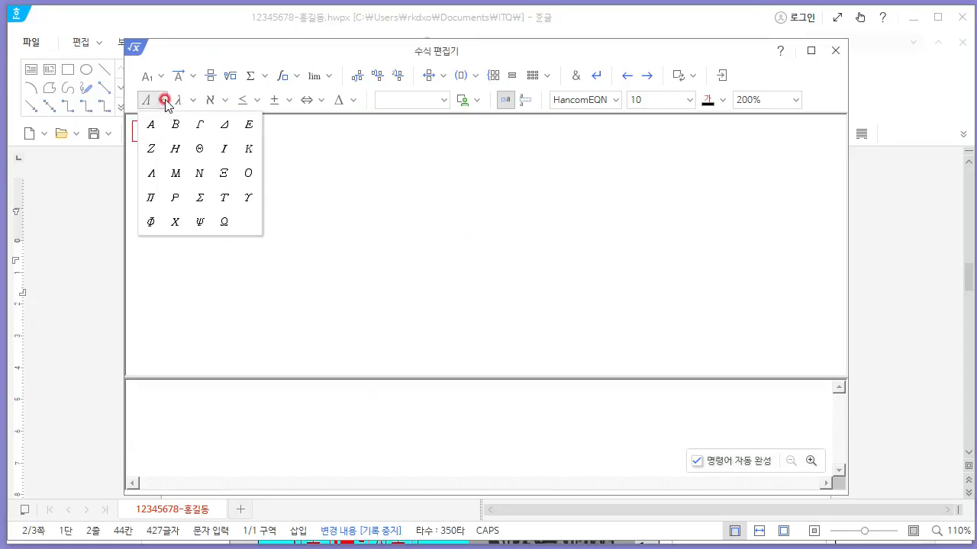
click(186, 100)
click(194, 101)
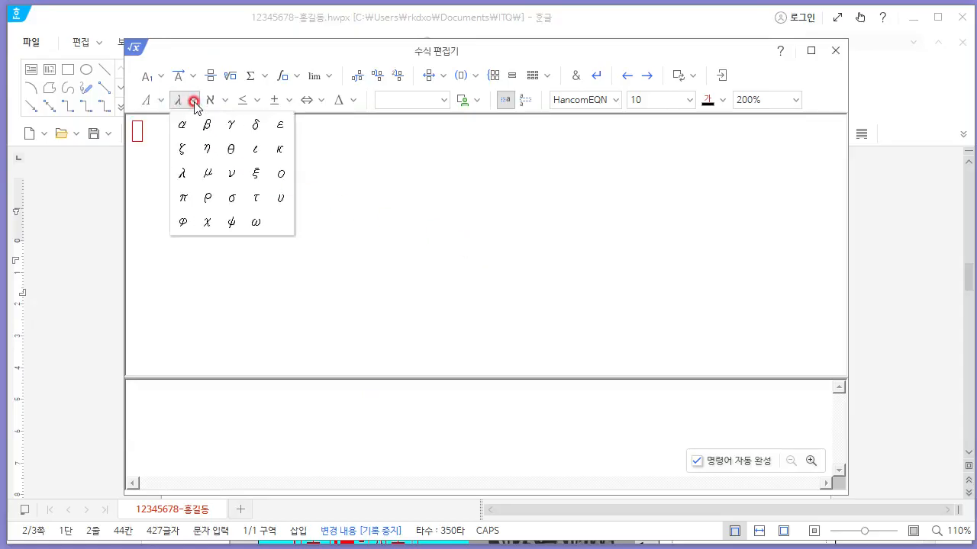
click(194, 100)
click(226, 102)
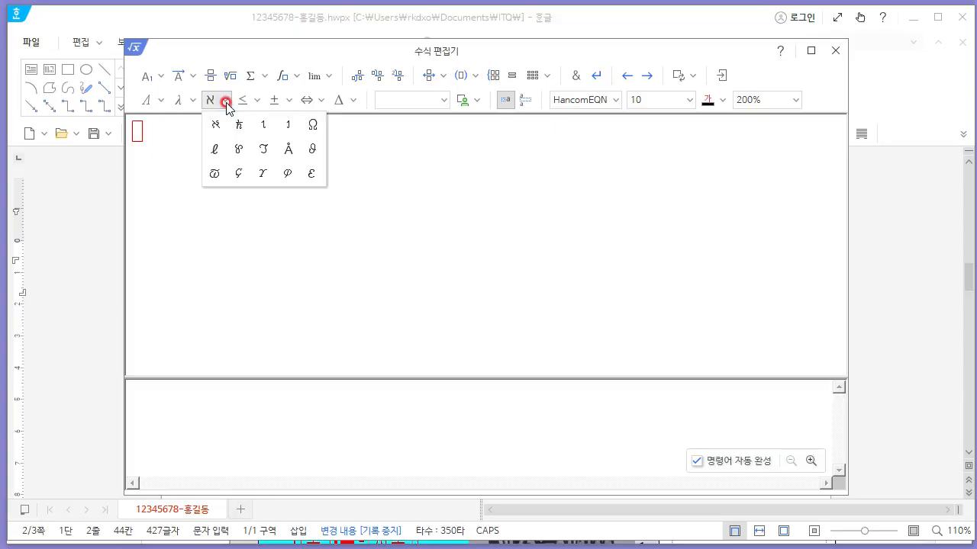
click(225, 101)
click(257, 100)
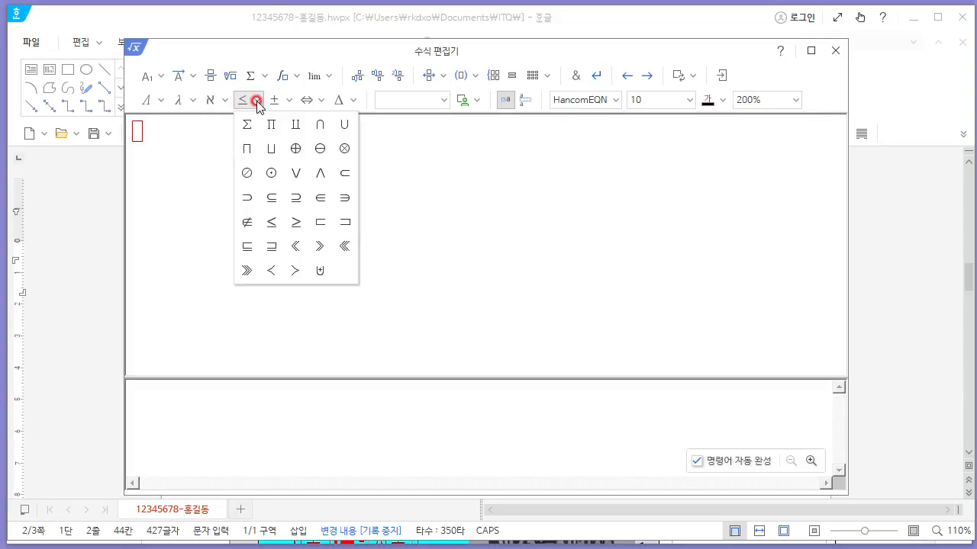
click(256, 100)
click(287, 102)
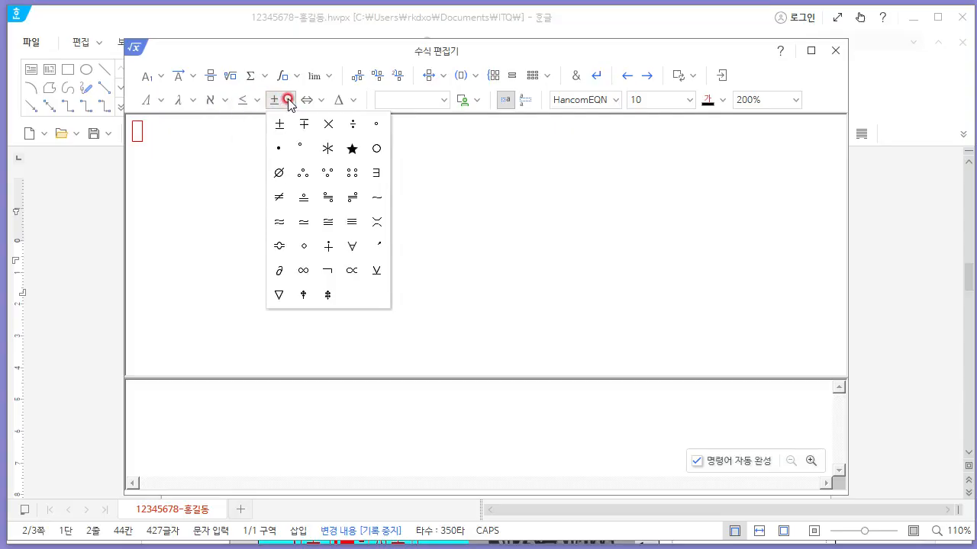
click(288, 102)
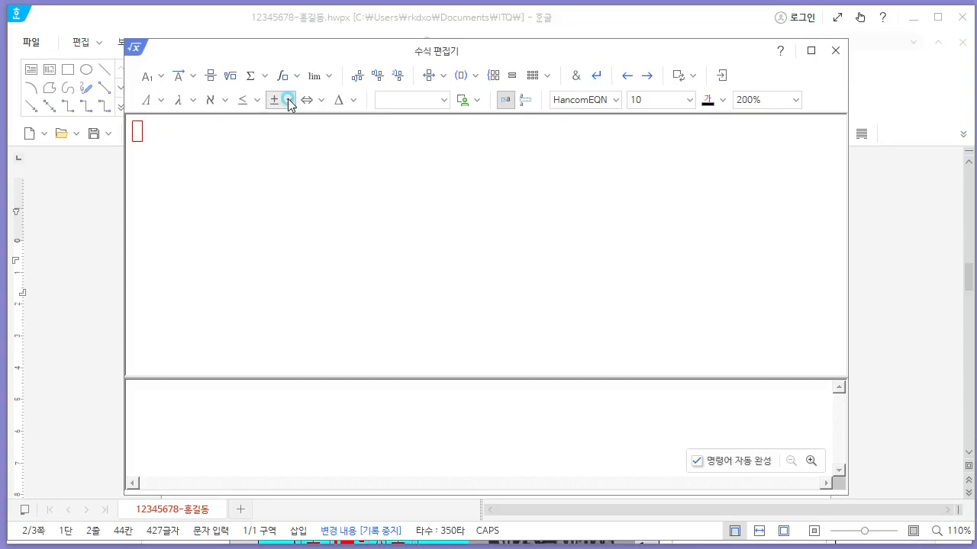
Insert an integral into the equation with lower limit 0 and upper limit 3, following equation (2) in the exam PDF.
click(295, 77)
click(290, 99)
key(alt+Tab)
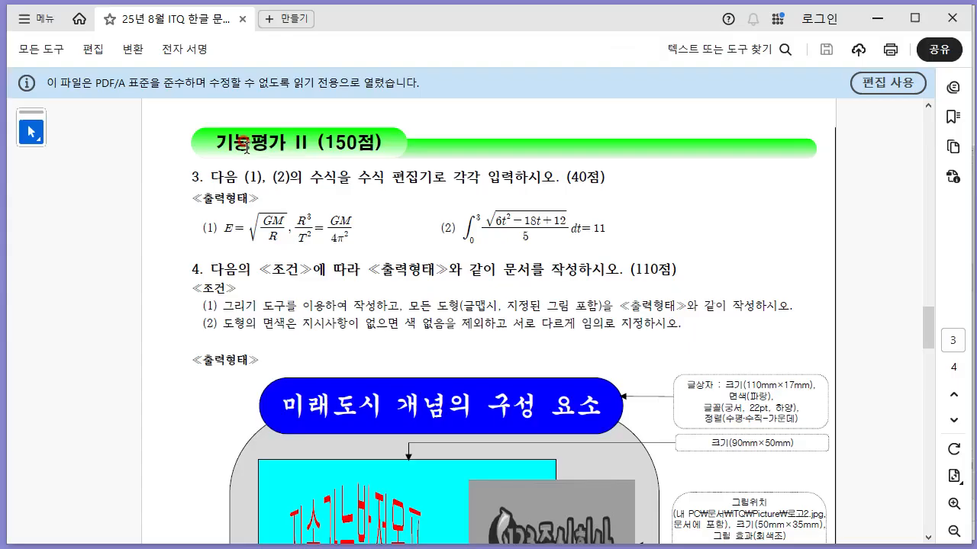
key(alt+Tab)
text(0)
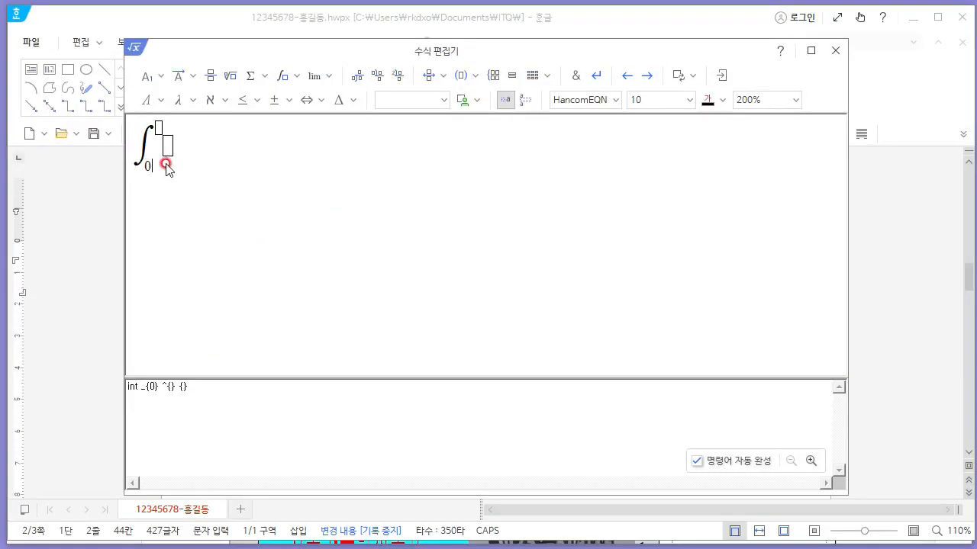
text(3)
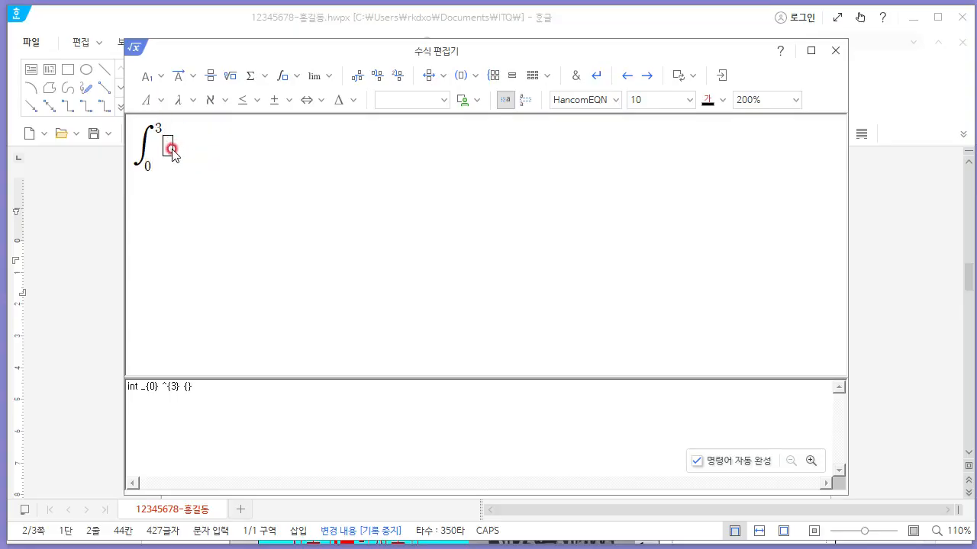
Add a fraction as the integrand and enter 5 as its denominator.
key(alt+Tab)
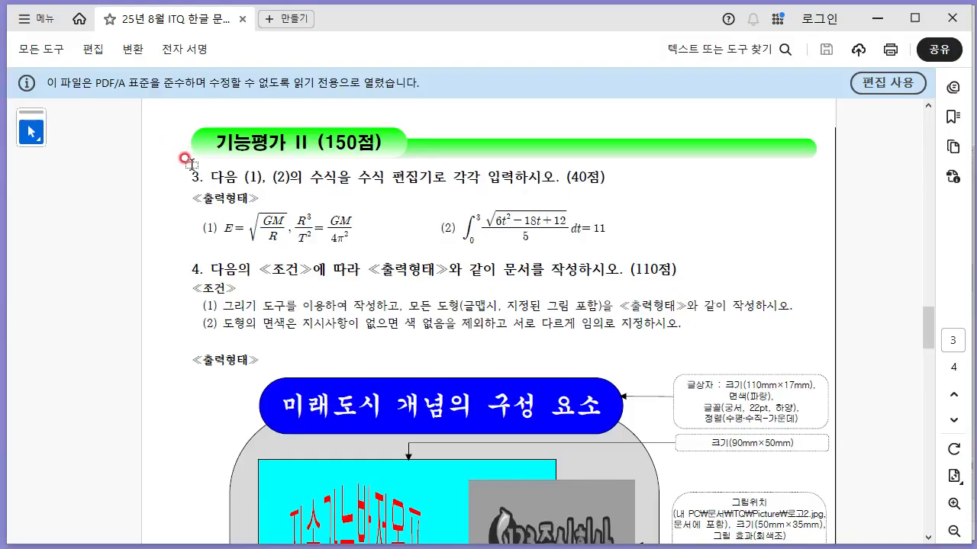
key(alt+Tab)
click(212, 77)
click(177, 162)
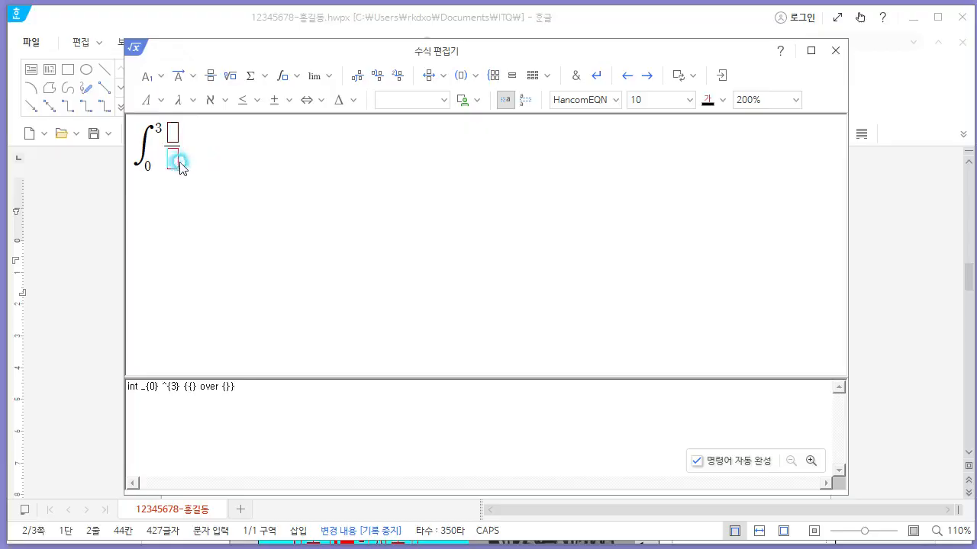
key(alt+Tab)
key(alt+Tab)
text(5)
Insert a square root in the fraction's numerator and enter 6t² under it, with the 2 as a superscript.
click(170, 137)
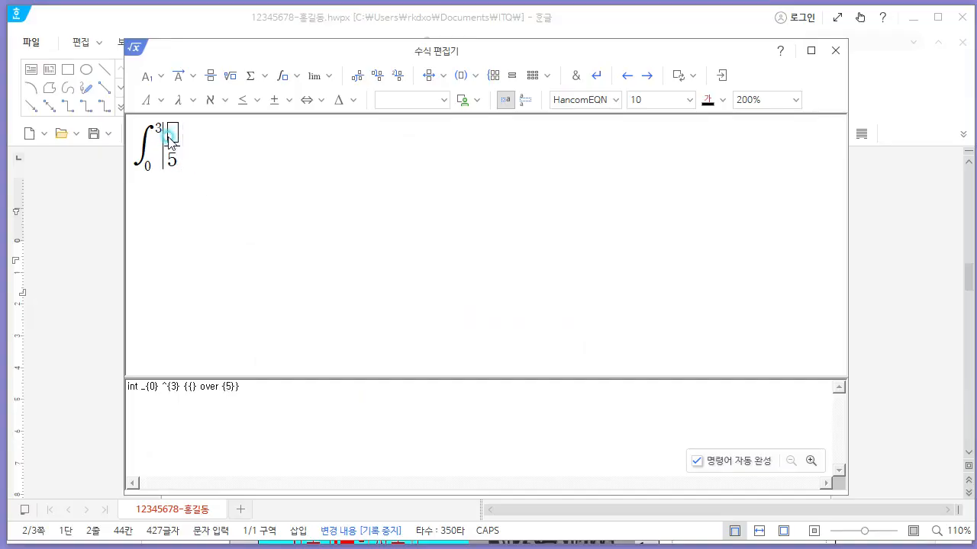
key(alt+Tab)
key(alt+Tab)
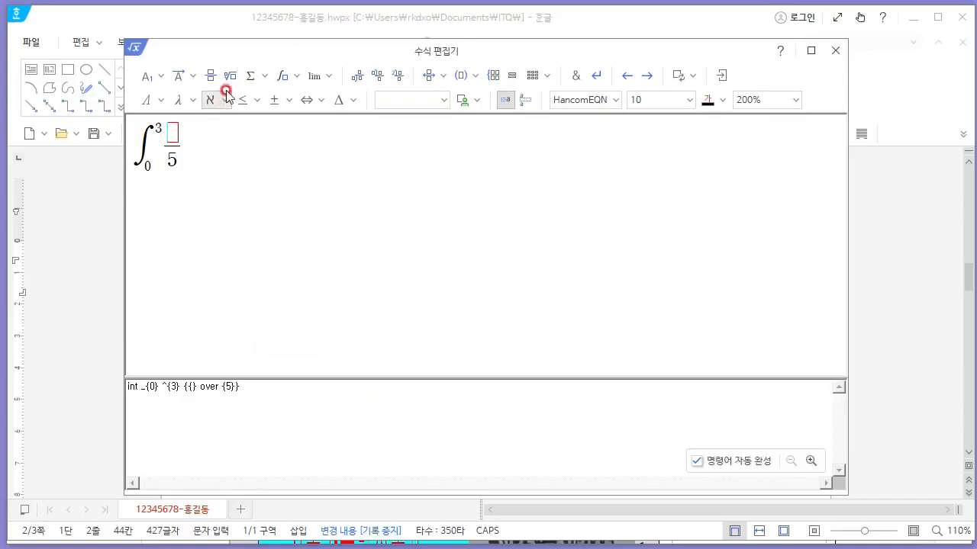
click(227, 89)
click(190, 135)
key(alt+Tab)
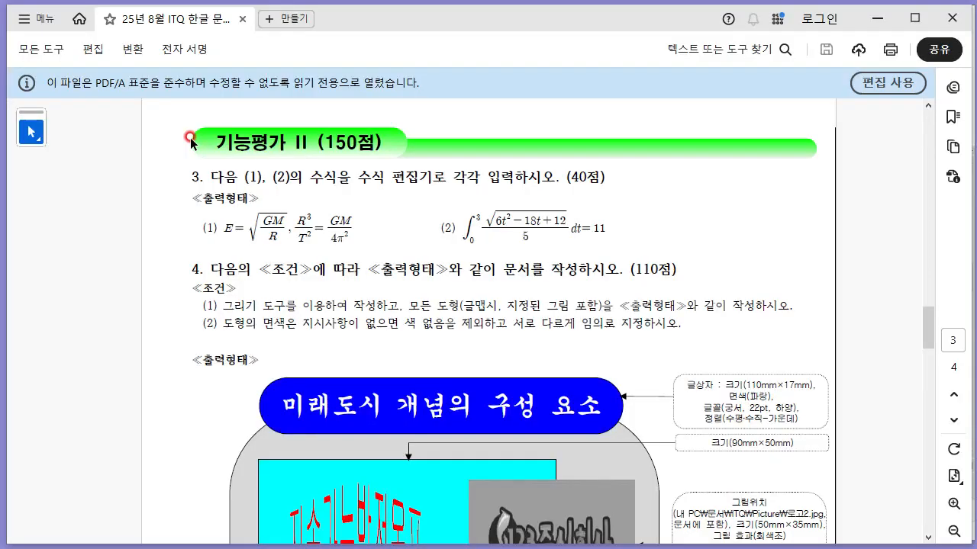
key(alt+Tab)
text(6)
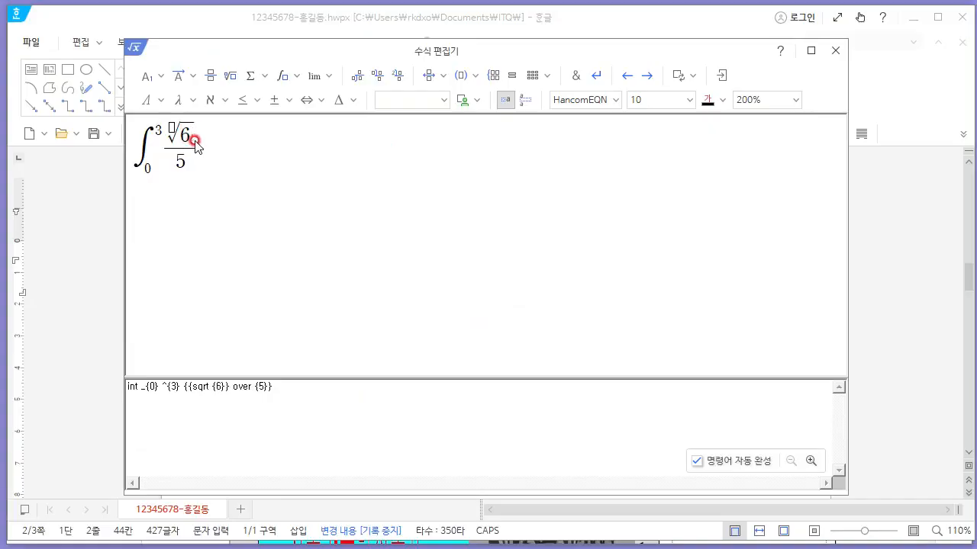
text(t)
click(160, 75)
click(152, 101)
text(2)
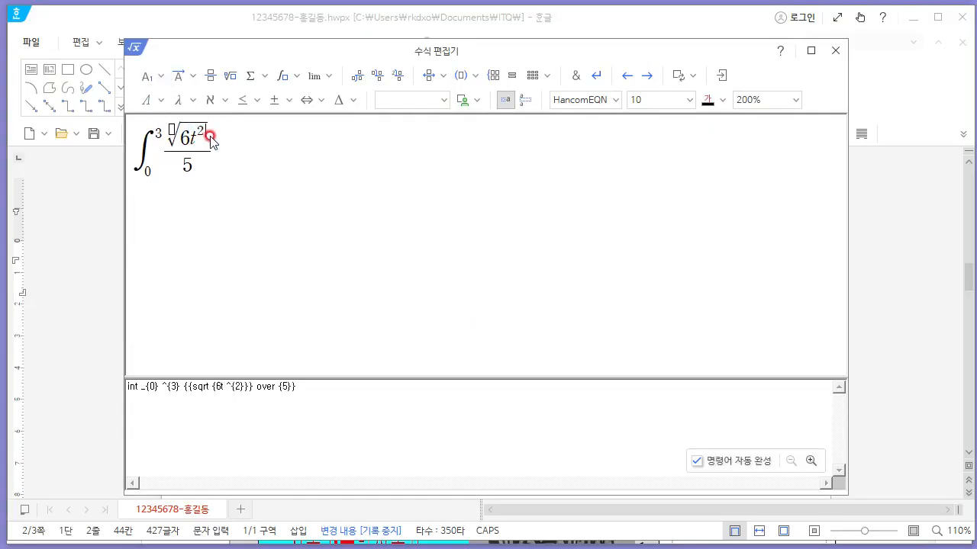
Continue the expression under the square root with −18t+12.
key(alt+Tab)
key(alt+Tab)
key(alt+Tab)
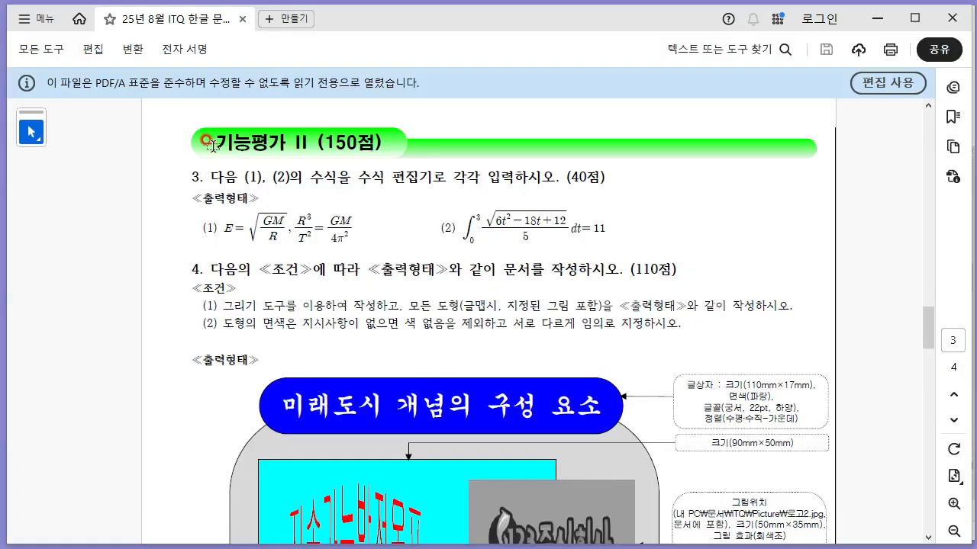
key(alt+Tab)
text(18t)
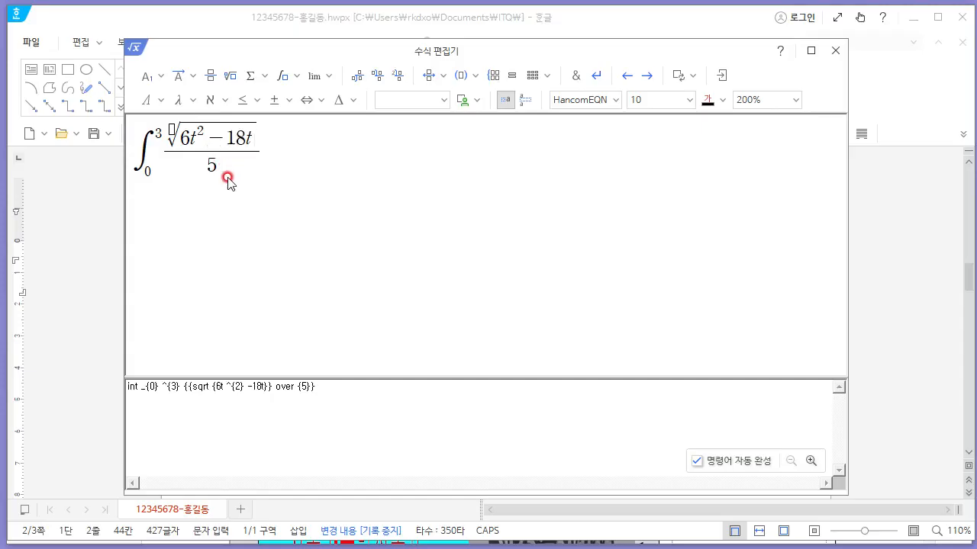
key(alt+Tab)
key(alt+Tab)
text(+12)
Complete the equation after the fraction with dt=11 and insert it into the document.
key(alt+Tab)
key(alt+Tab)
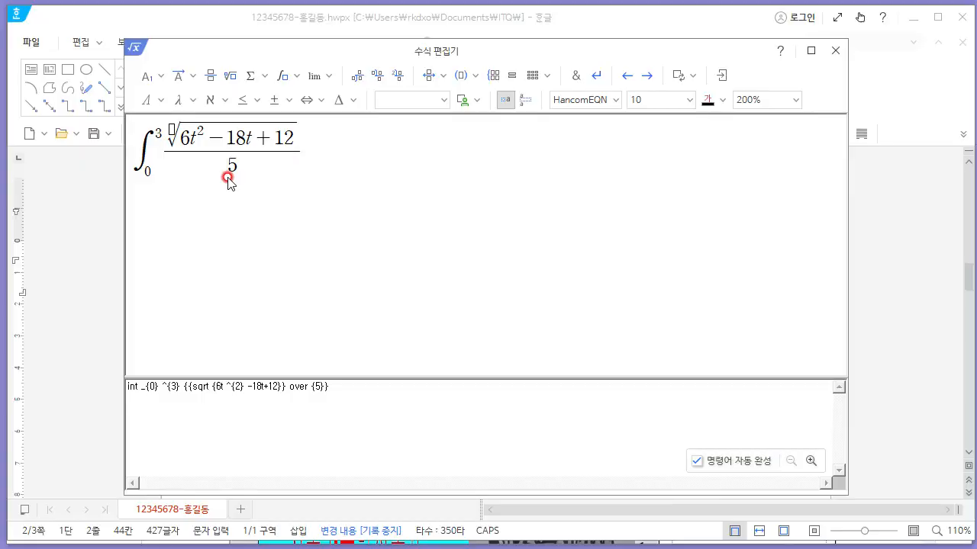
key(alt+Tab)
key(alt+Tab)
text(=)
key(alt+Tab)
key(alt+Tab)
text(1)
click(720, 76)
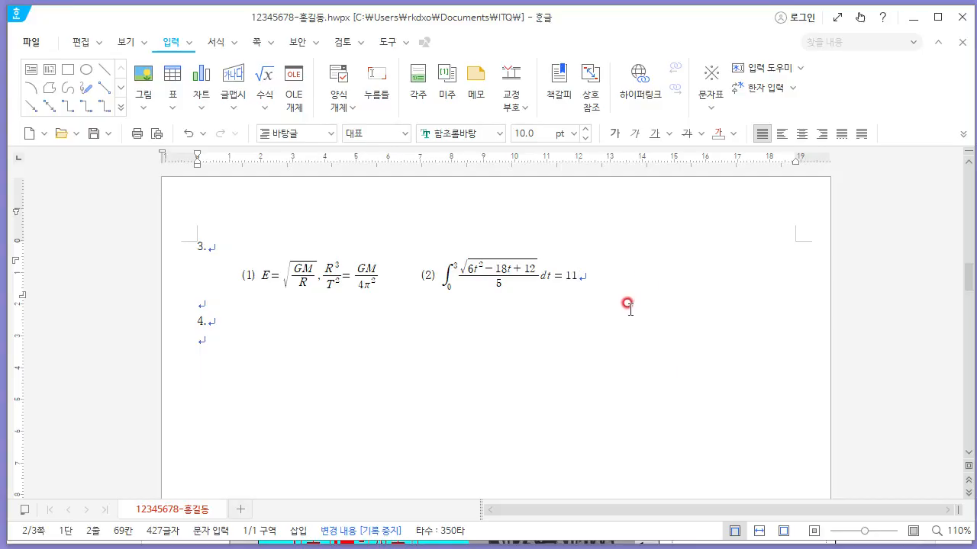
Place the text cursor on the empty line below item 4.
key(Down)
key(Down)
key(Down)
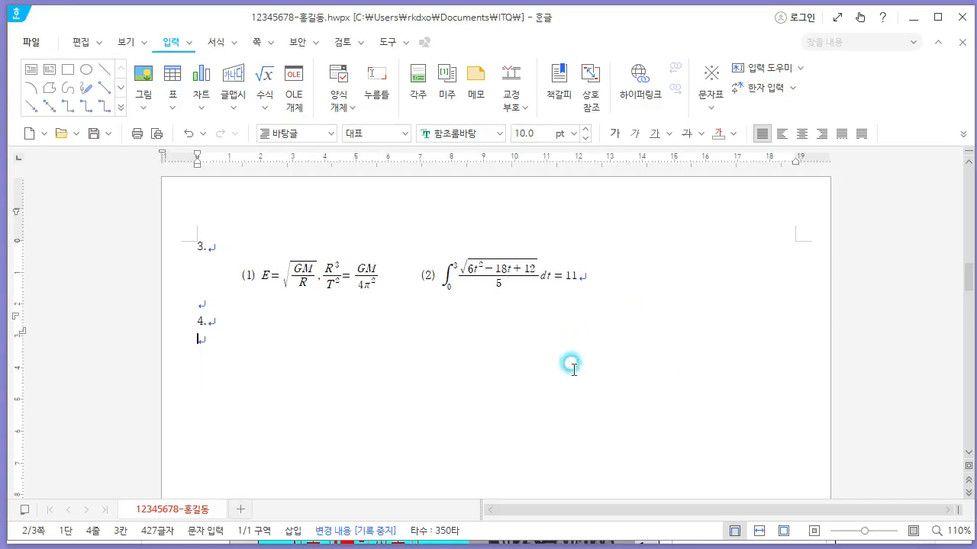
Switch to the exam PDF and examine question 4's sample drawing with its size, colour and font requirements.
key(alt+Tab)
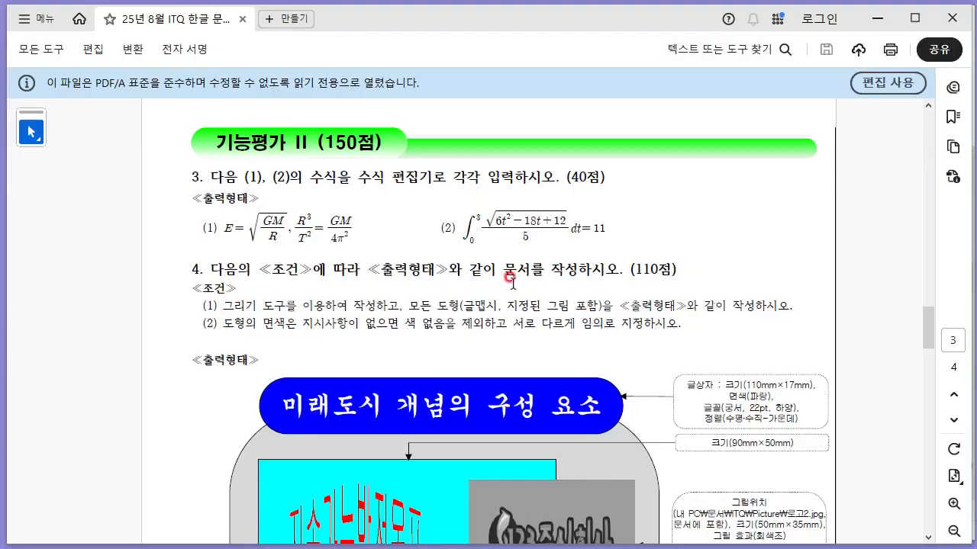
scroll(510, 279, down, 2)
scroll(488, 264, down, 9)
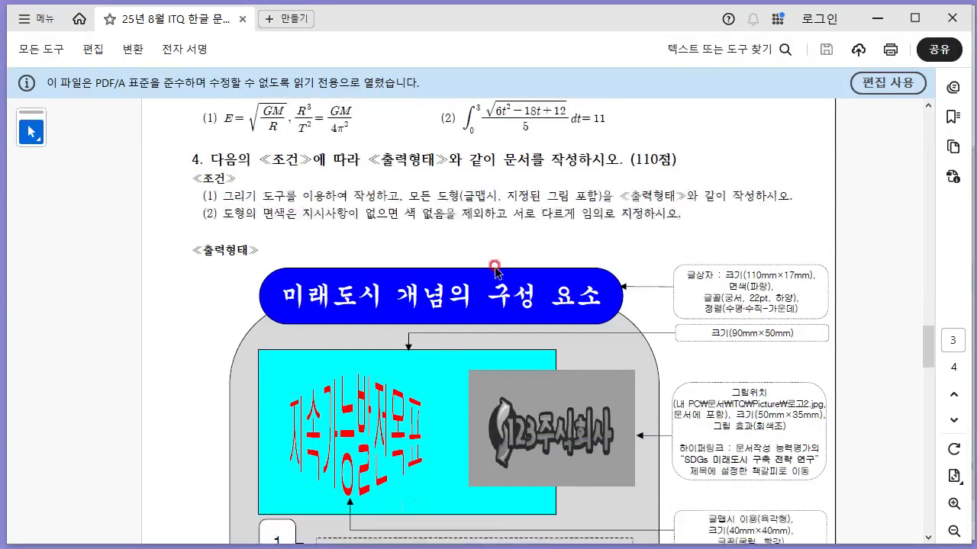
scroll(612, 275, up, 6)
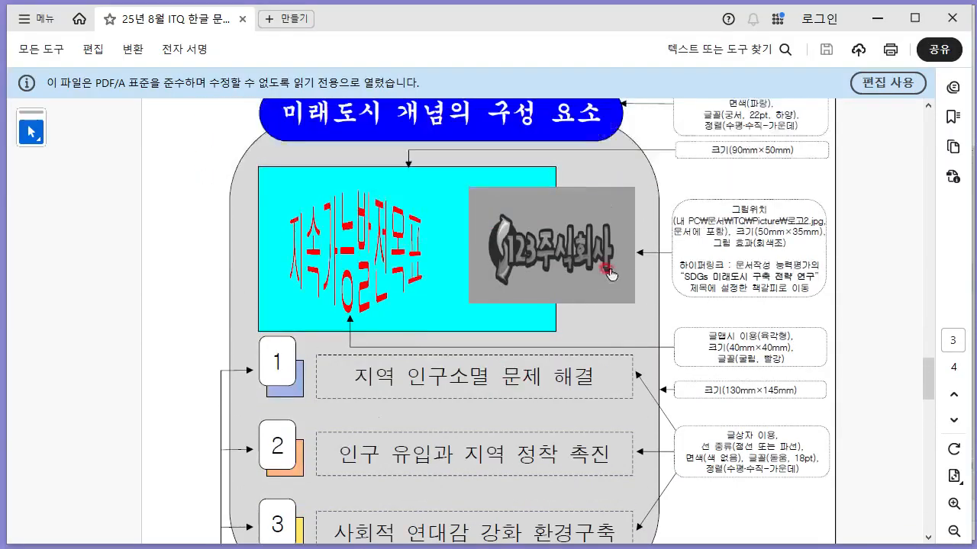
scroll(631, 273, down, 2)
scroll(632, 270, down, 6)
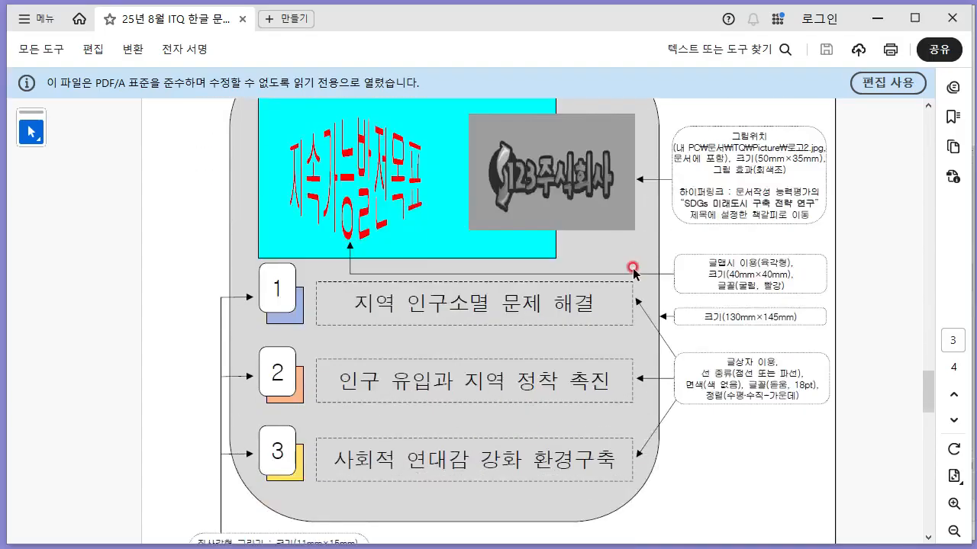
scroll(632, 267, up, 5)
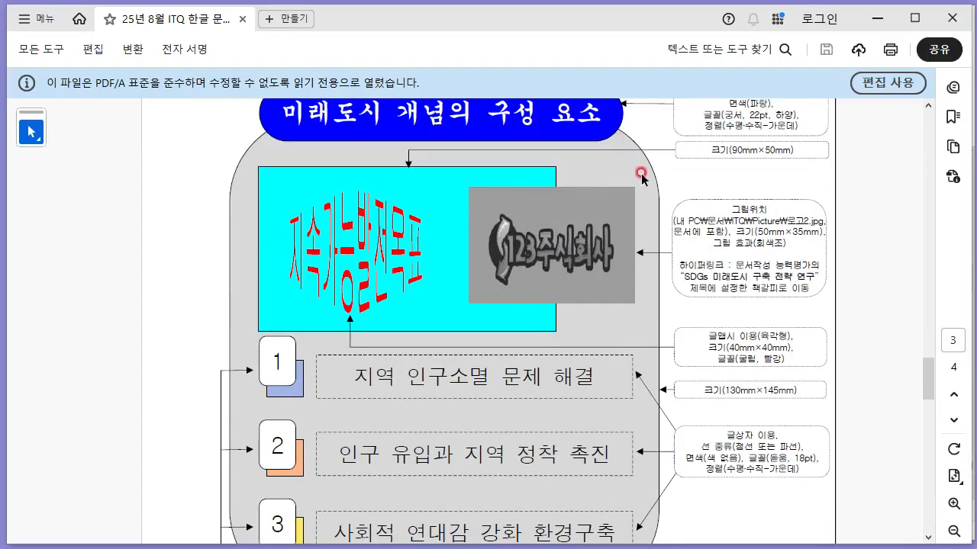
scroll(658, 229, down, 4)
scroll(557, 211, up, 5)
scroll(566, 212, down, 4)
ctrl+scroll(576, 221, down, 1)
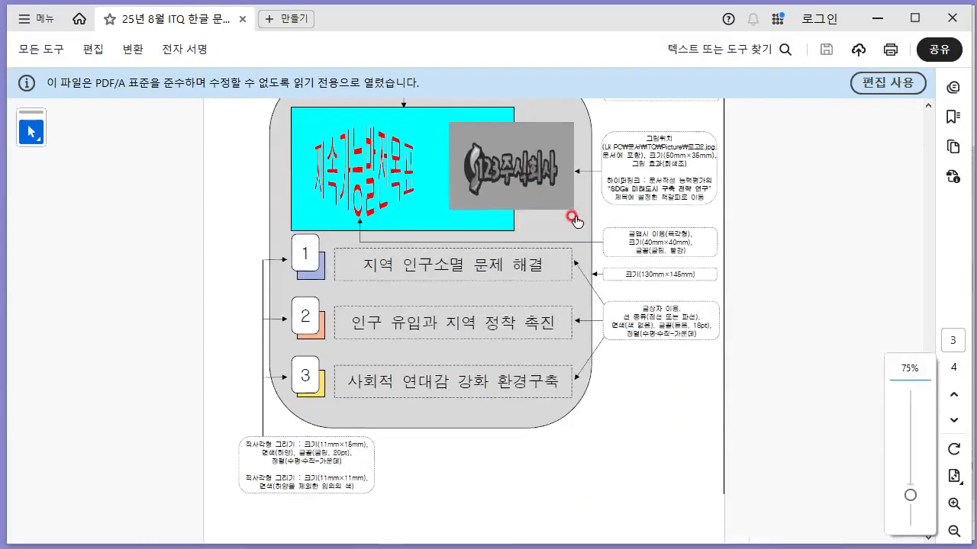
scroll(577, 221, up, 2)
ctrl+scroll(576, 220, up, 1)
ctrl+scroll(576, 221, up, 1)
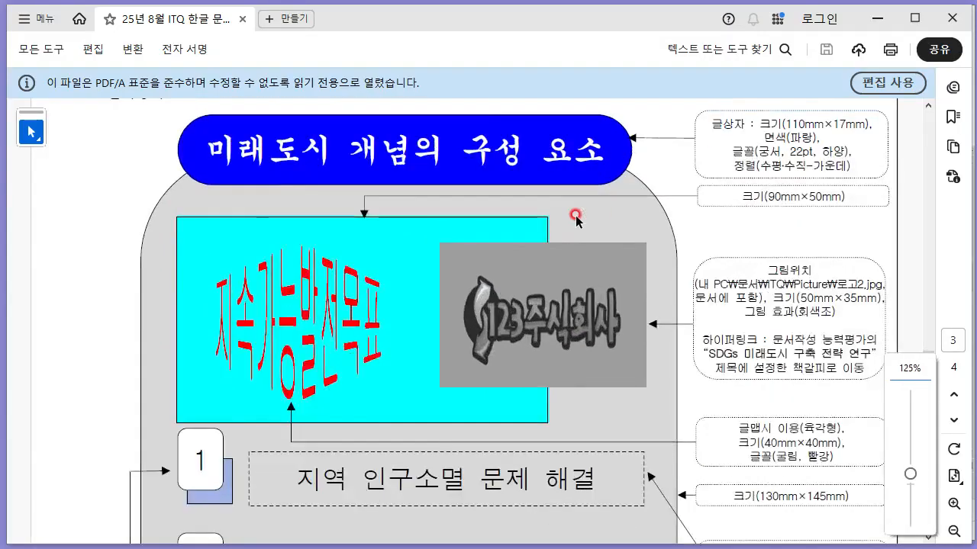
ctrl+scroll(576, 221, down, 1)
scroll(576, 221, down, 3)
scroll(573, 221, up, 2)
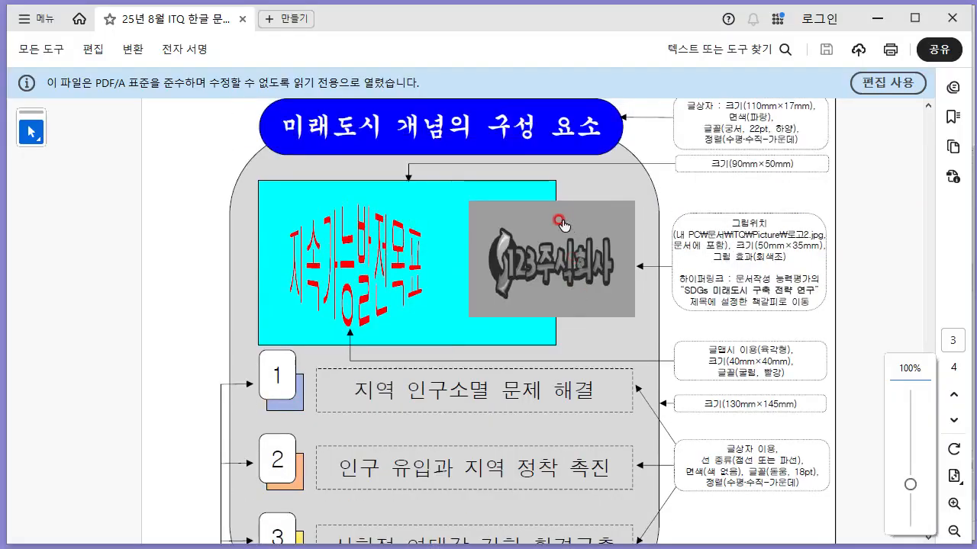
Switch back to the Hangul document and draw a rectangle about 106 × 93 mm below item 4.
key(alt+Tab)
click(343, 381)
scroll(351, 371, down, 3)
scroll(358, 320, up, 1)
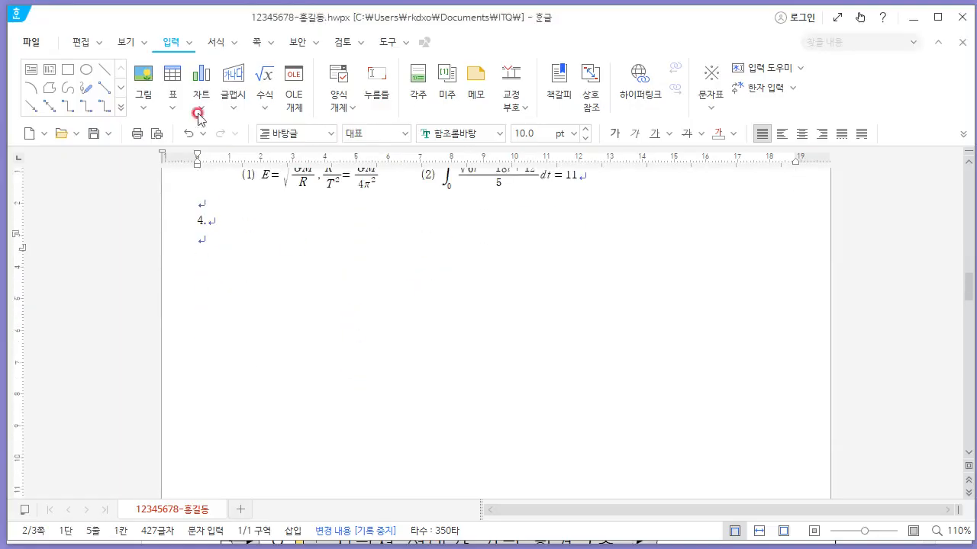
click(67, 71)
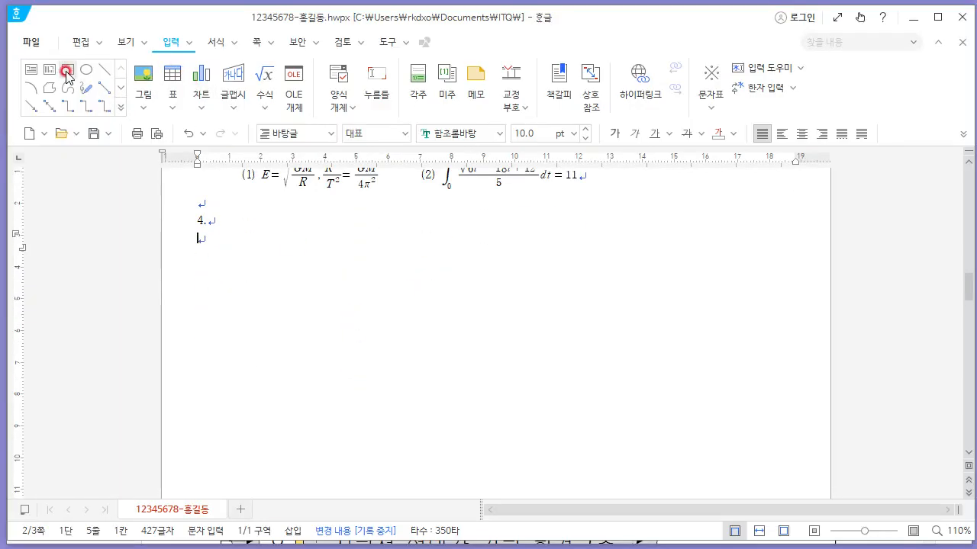
mouse_move(248, 262)
mouse_down()
mouse_move(285, 305)
mouse_move(594, 496)
mouse_move(473, 384)
mouse_move(577, 363)
mouse_up()
scroll(656, 378, up, 5)
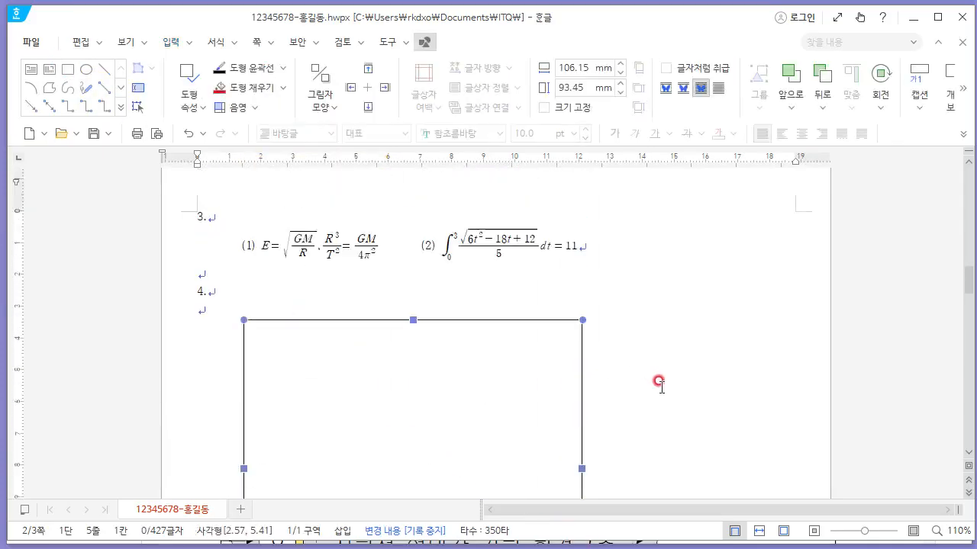
Check the large shape's required size in the exam PDF, then set the rectangle to 130 × 145 mm with its size fixed.
scroll(650, 372, down, 3)
scroll(650, 372, up, 1)
right_click(446, 319)
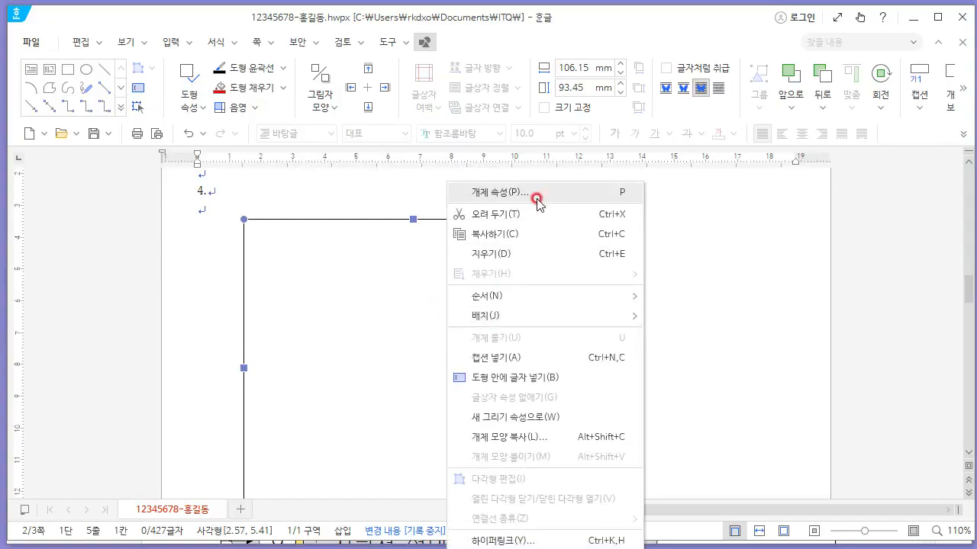
click(539, 198)
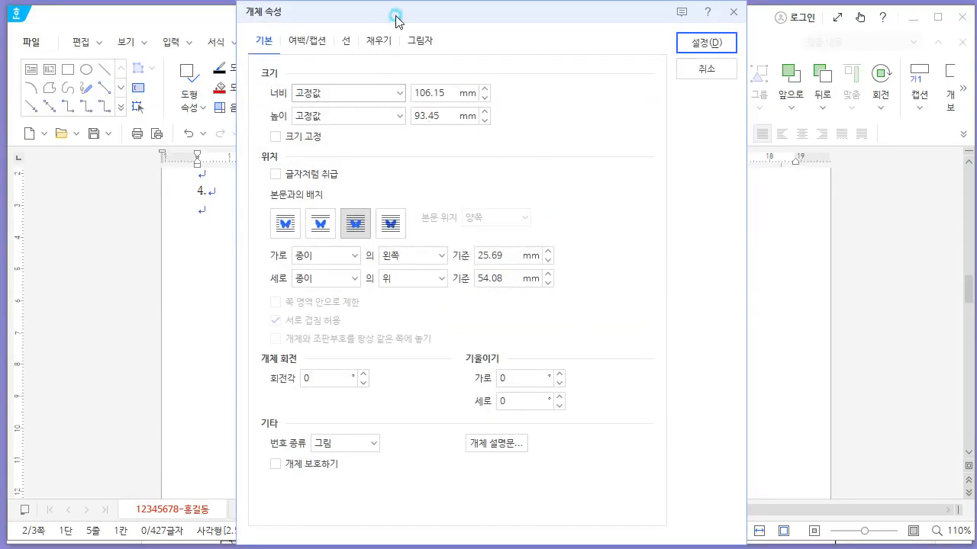
drag(394, 18, 393, 22)
key(alt+Tab)
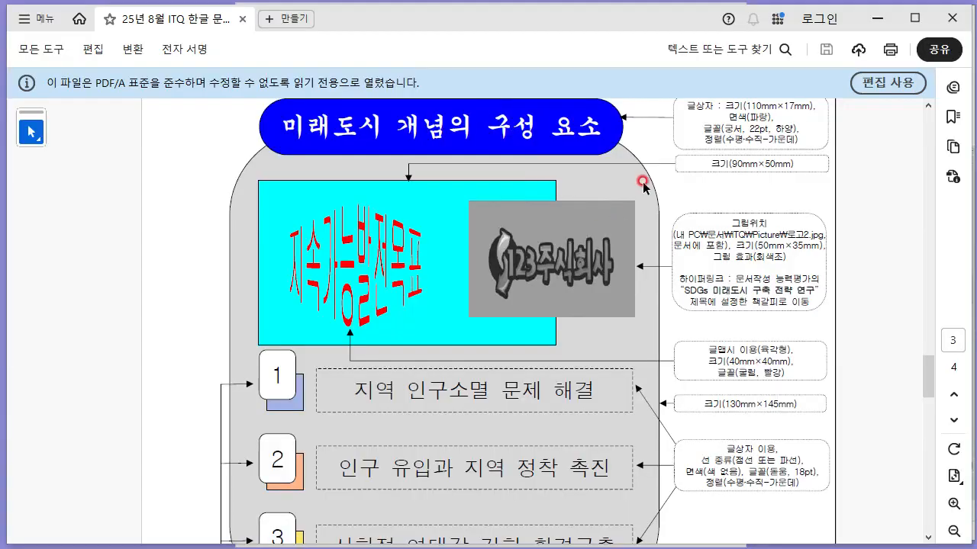
scroll(644, 186, down, 3)
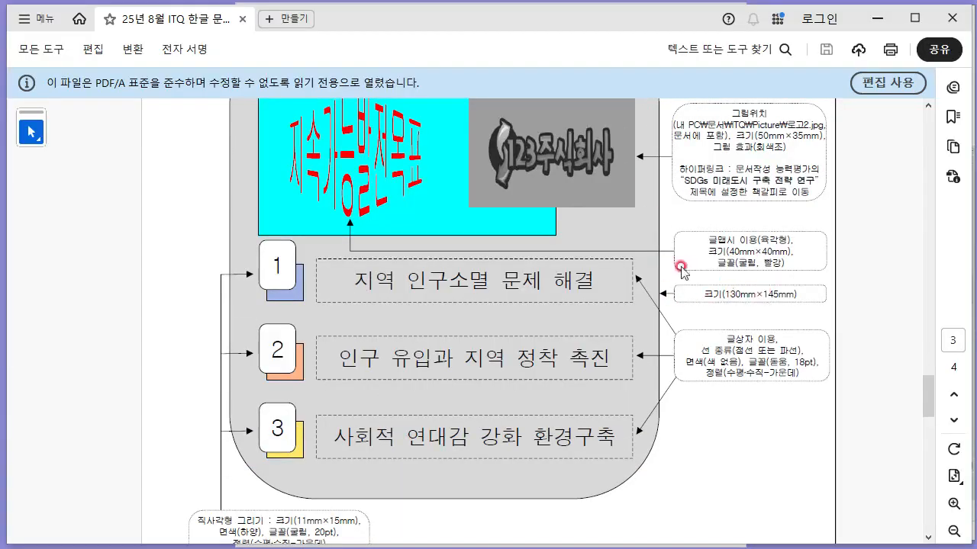
key(alt+Tab)
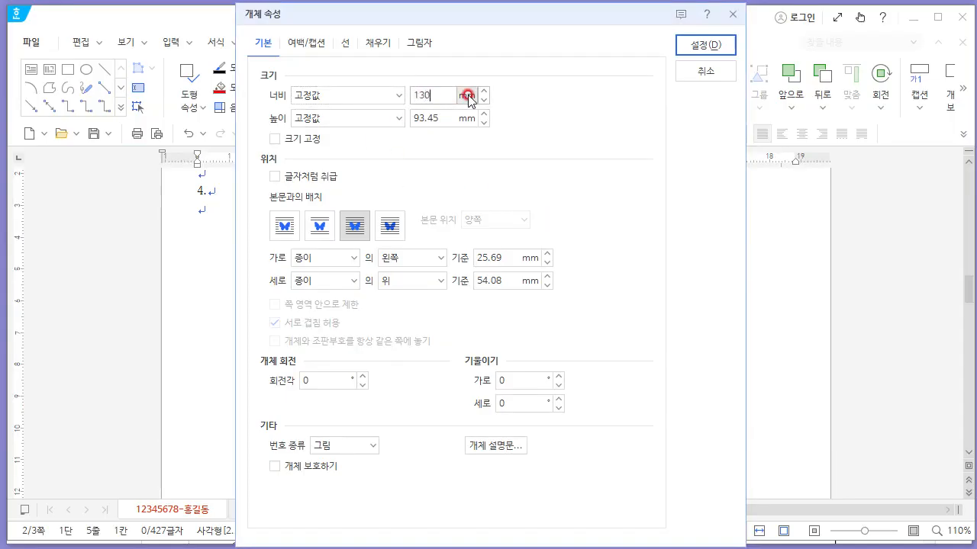
key(Tab)
text(145)
click(294, 140)
Give the 130 × 145 mm rectangle rounded corners (둥근 모양) and a grey fill, and apply the properties.
key(alt+Tab)
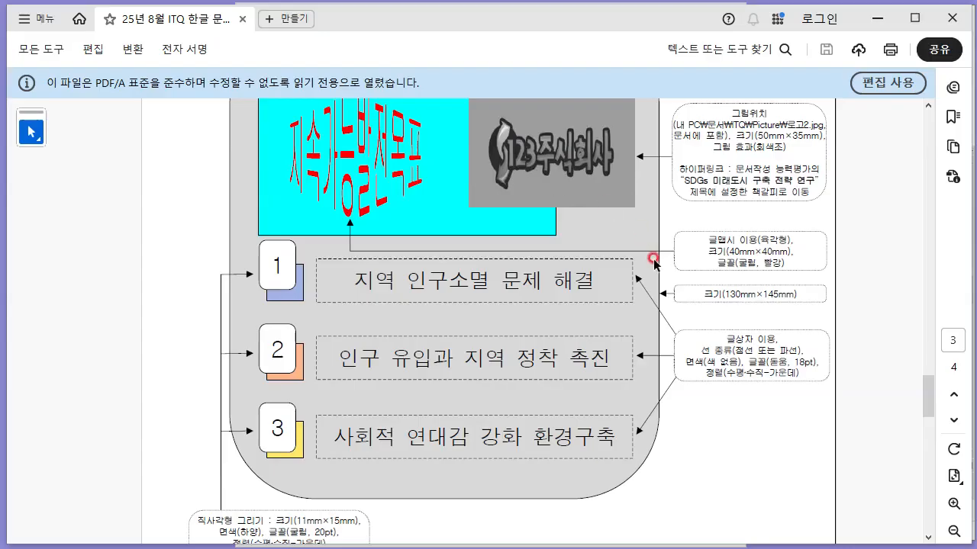
key(alt+Tab)
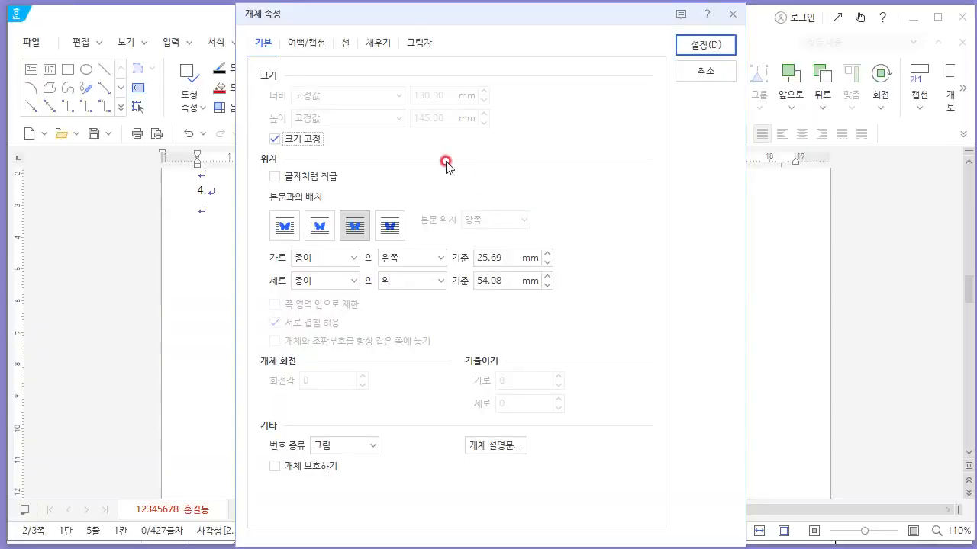
click(345, 44)
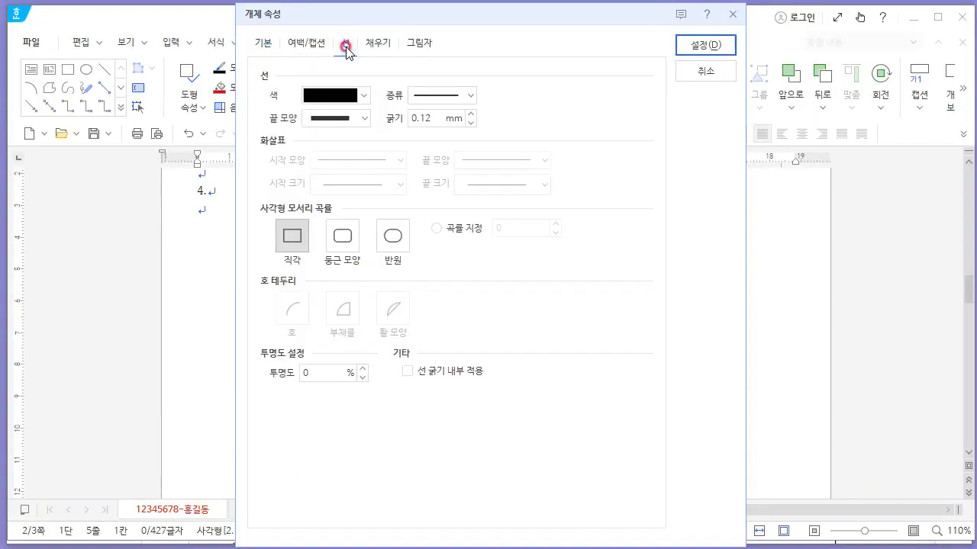
click(347, 242)
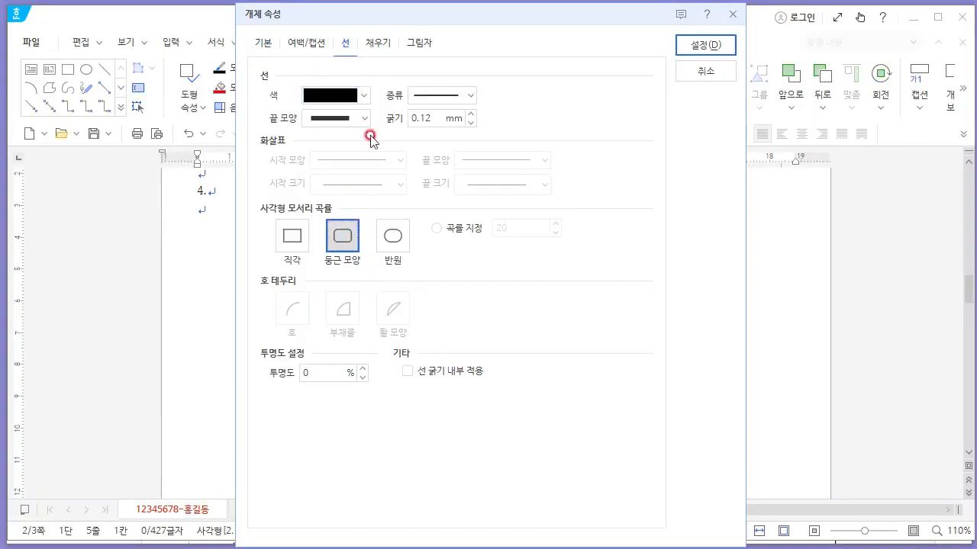
click(374, 44)
click(371, 131)
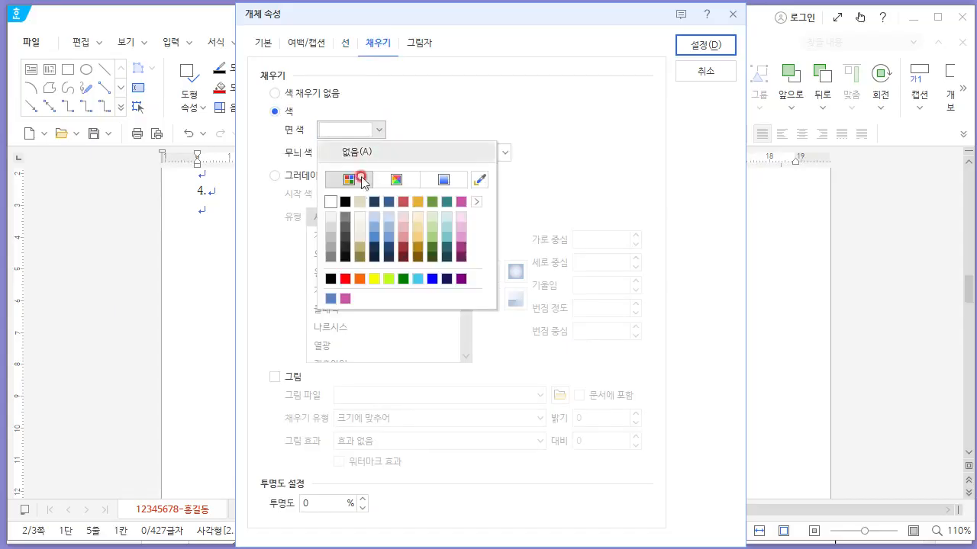
click(334, 252)
click(698, 46)
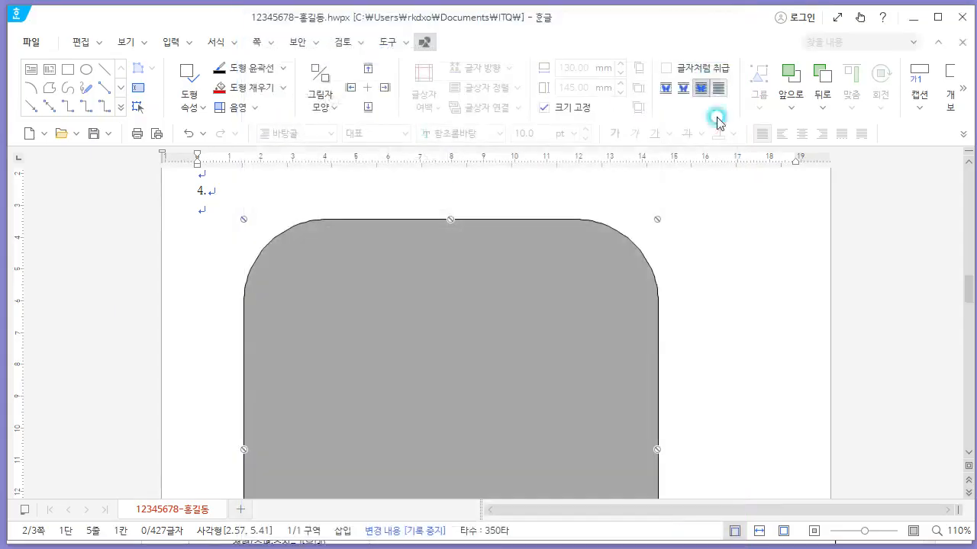
Draw a rectangle about 94 × 14 mm across the upper edge of the grey shape, following the title box in the exam PDF.
scroll(739, 219, down, 3)
scroll(739, 220, up, 2)
scroll(739, 220, up, 2)
scroll(738, 220, down, 1)
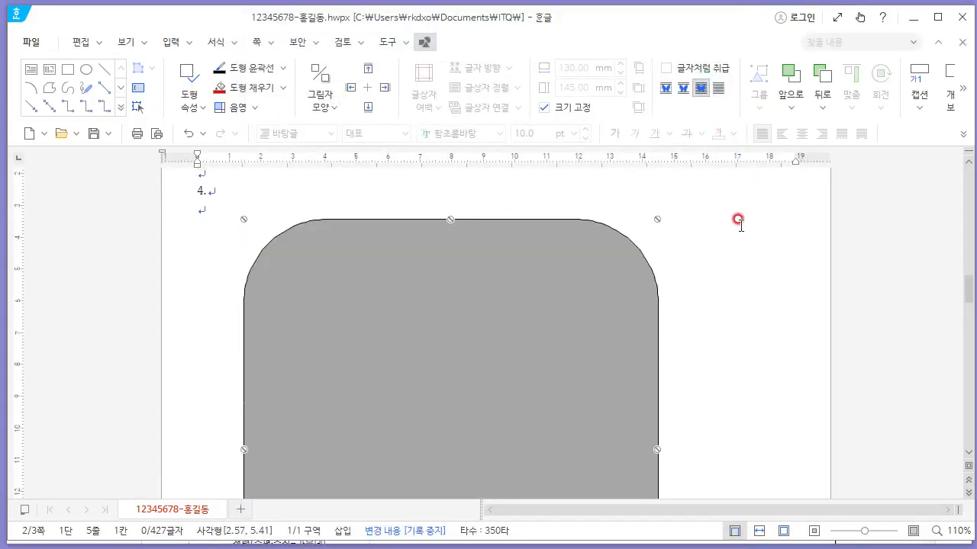
scroll(738, 220, down, 4)
scroll(737, 219, up, 3)
click(741, 234)
key(alt+Tab)
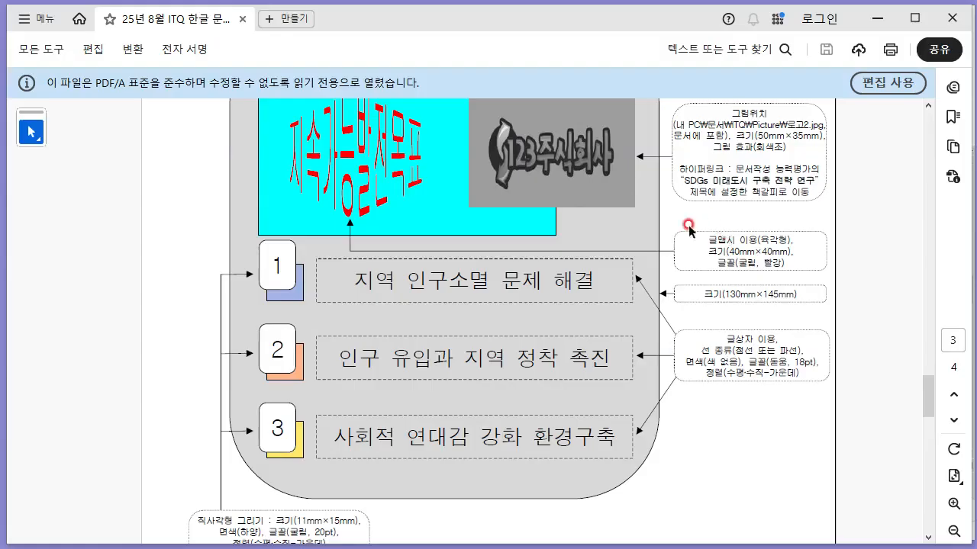
scroll(663, 232, up, 3)
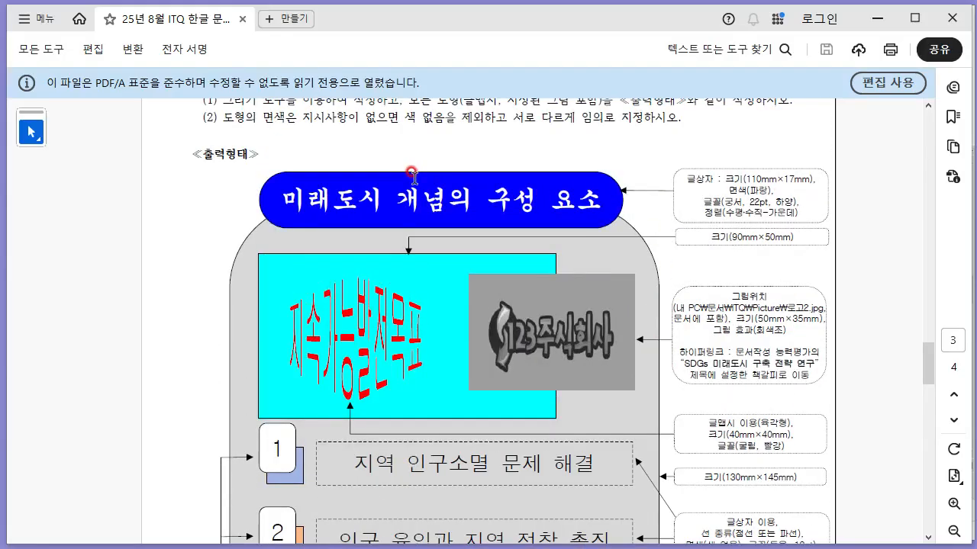
key(alt+Tab)
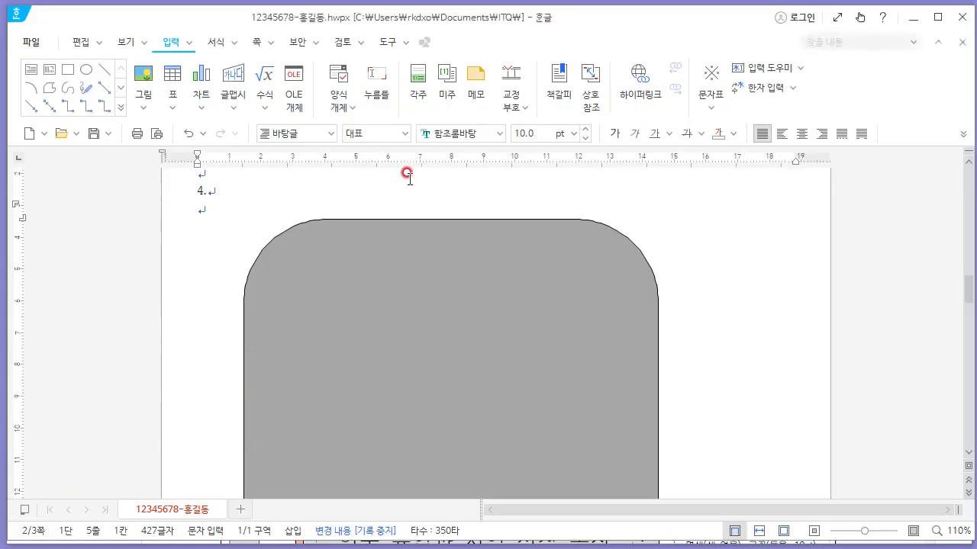
click(73, 74)
drag(299, 207, 597, 251)
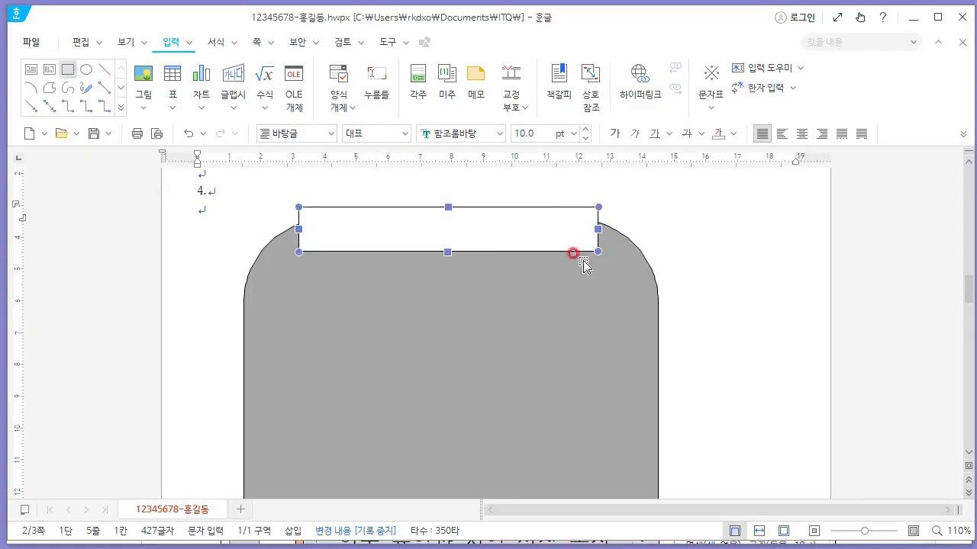
Set the title rectangle's size to 110 × 17 mm as the exam PDF requires and fix its size.
right_click(484, 226)
click(436, 223)
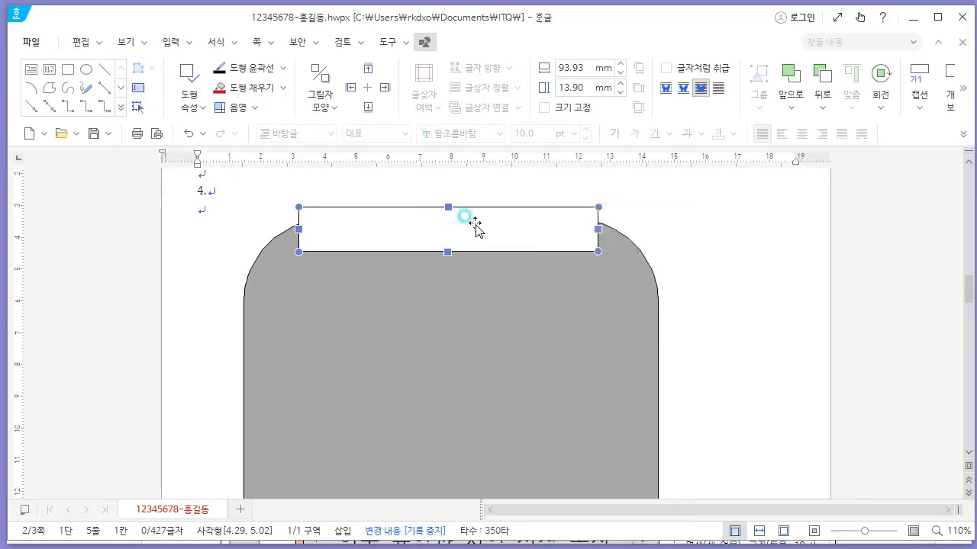
double_click(476, 224)
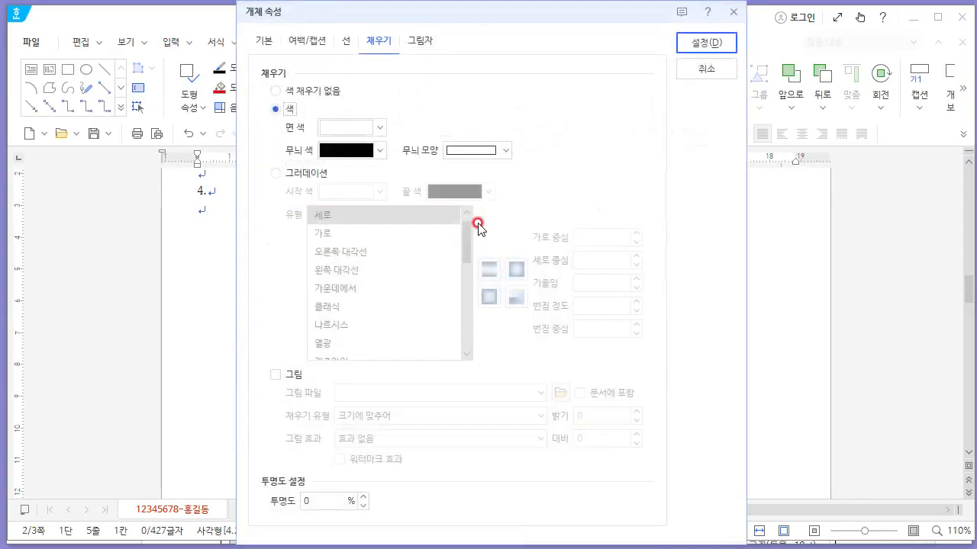
click(258, 45)
key(alt+Tab)
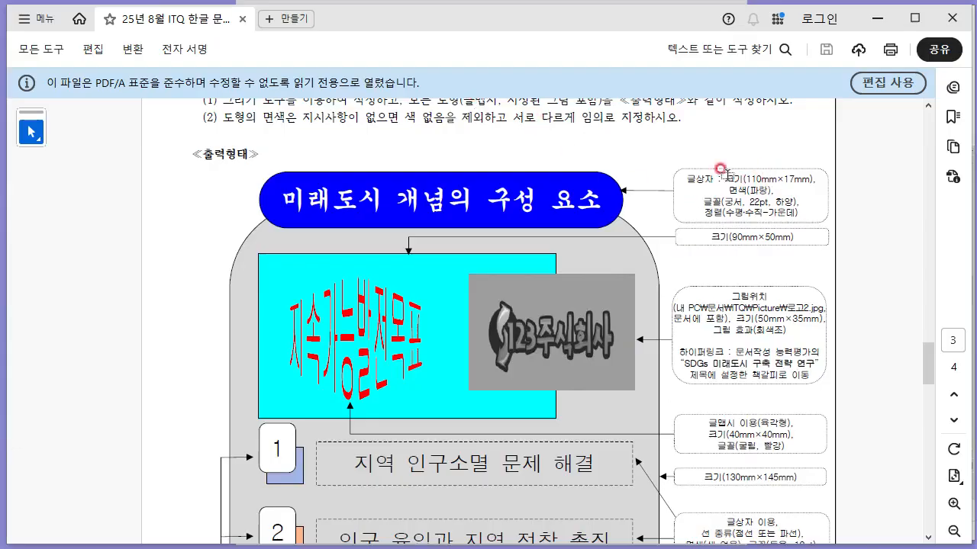
key(alt+Tab)
text(110)
key(Tab)
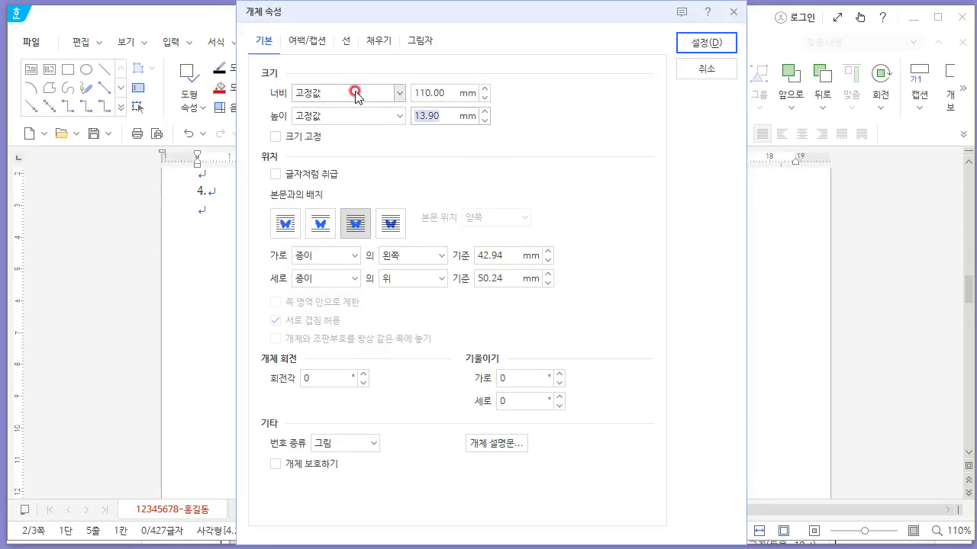
key(Tab)
key(space)
key(alt+Tab)
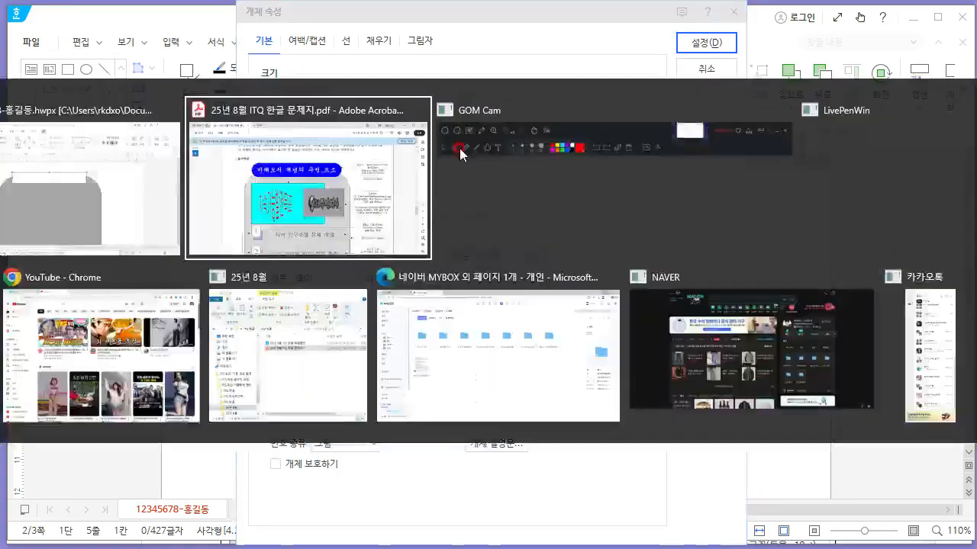
key(alt+Tab)
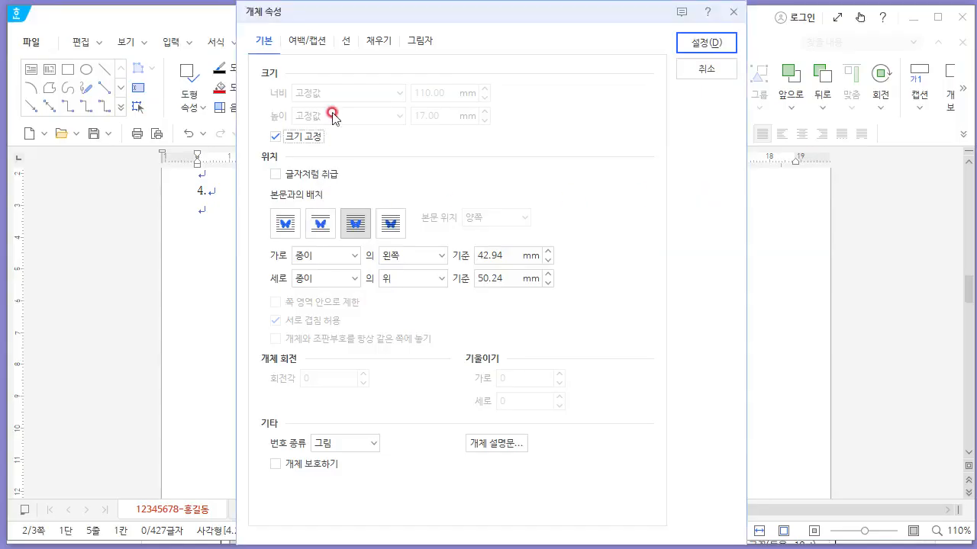
Fill the title rectangle with blue as the exam PDF requires, give it rounded corners (둥근 모양), and apply the properties.
key(alt+Tab)
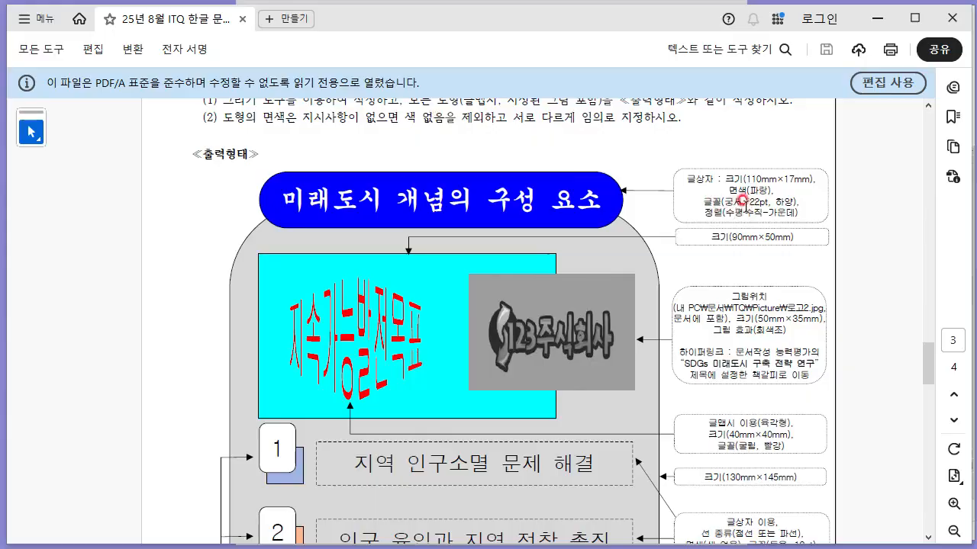
key(alt+Tab)
click(377, 42)
click(355, 126)
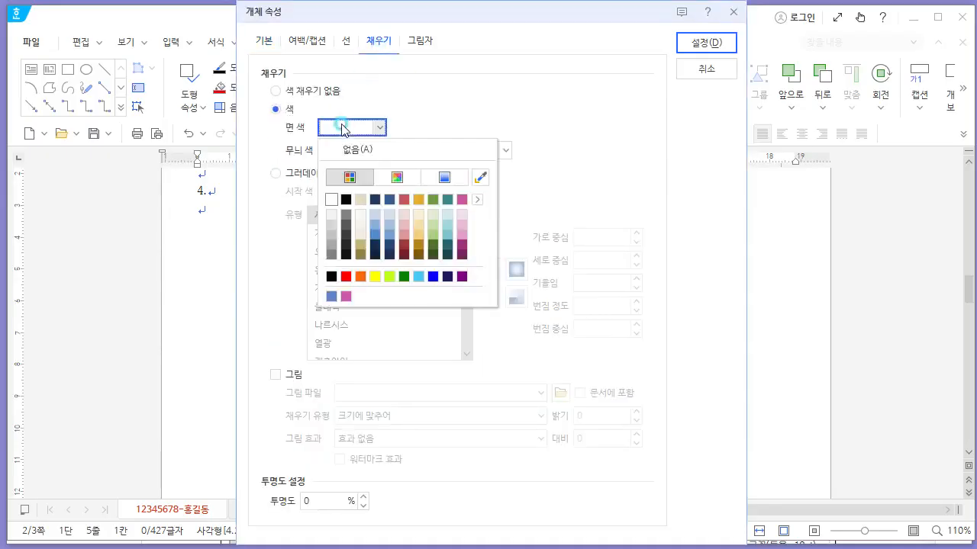
click(433, 276)
click(345, 42)
click(344, 235)
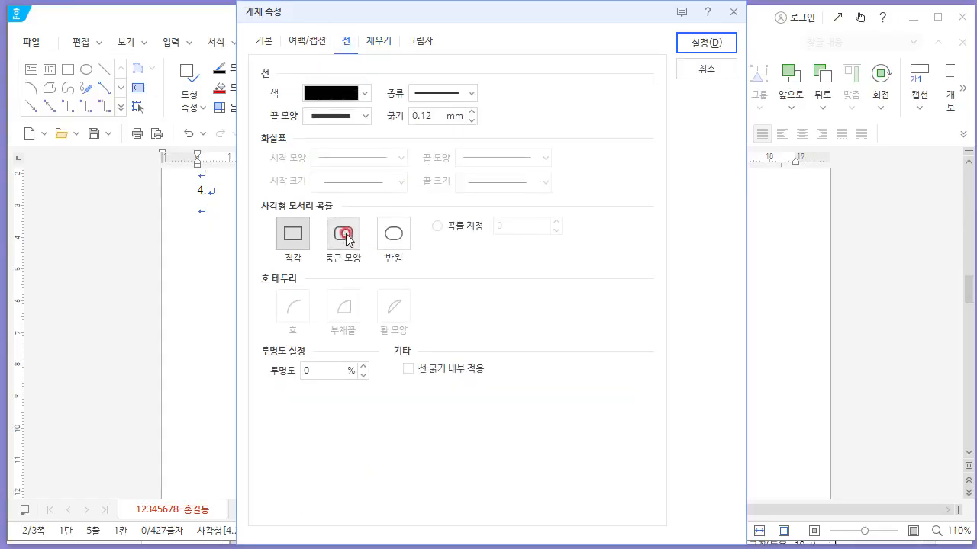
click(378, 261)
click(348, 235)
key(alt+Tab)
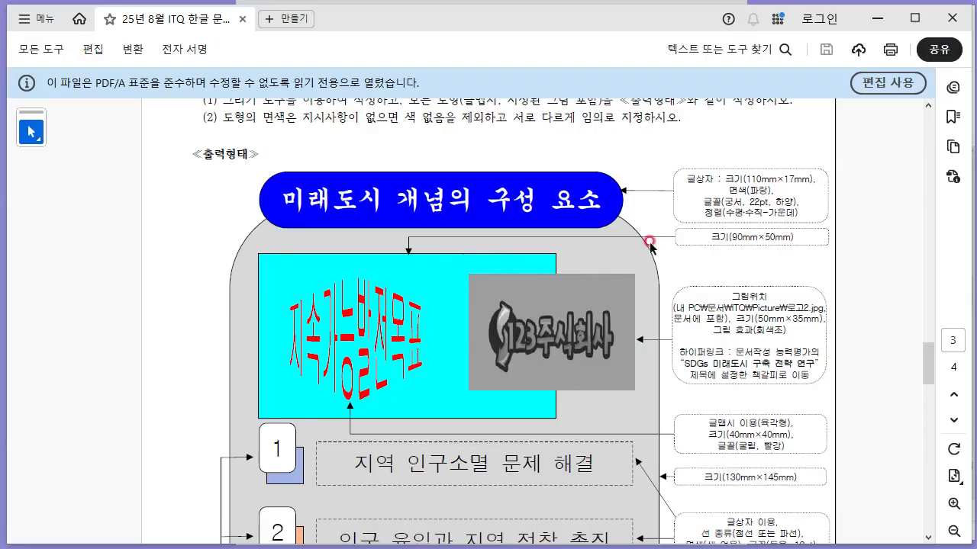
key(alt+Tab)
click(698, 43)
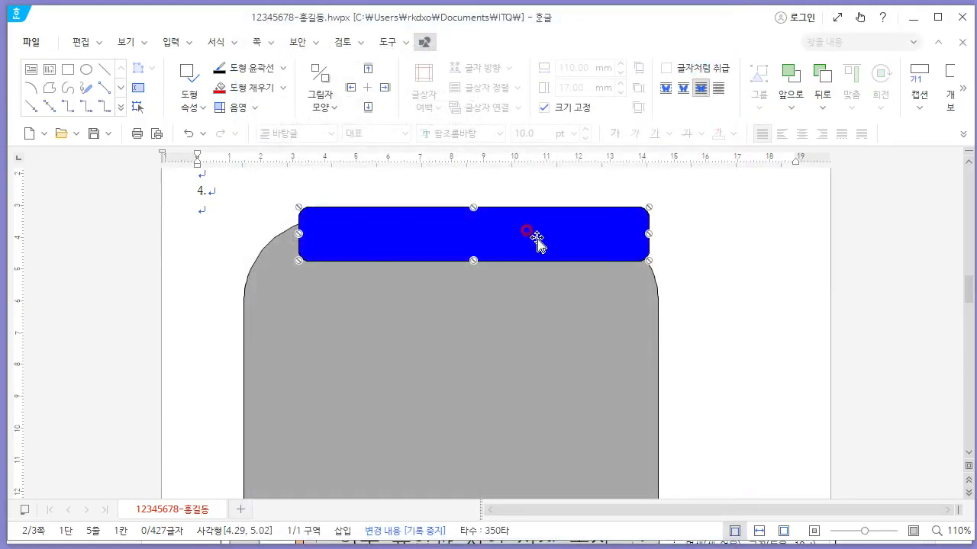
Centre the blue box over the grey shape and enter the text "미래도시 개념의 구성 요소" inside it.
drag(527, 229, 508, 232)
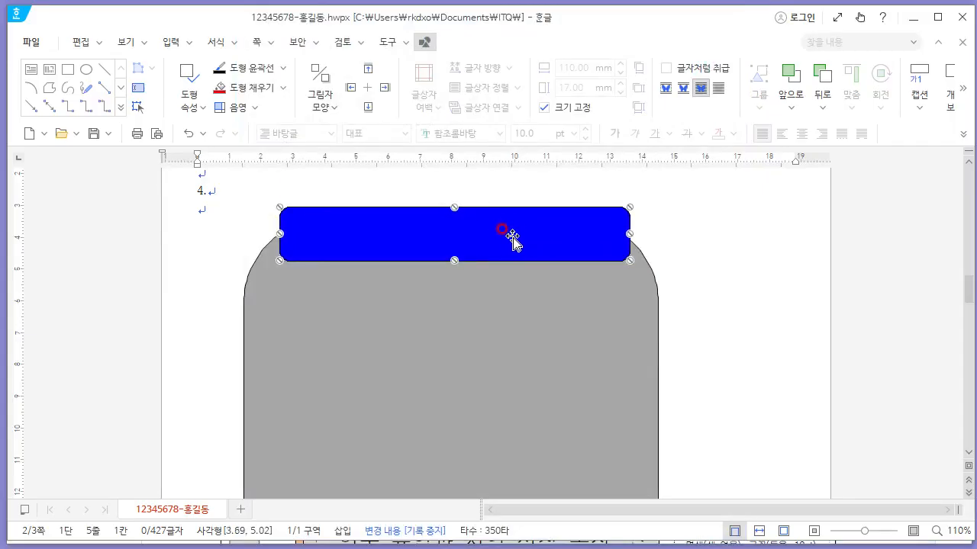
right_click(499, 233)
click(592, 378)
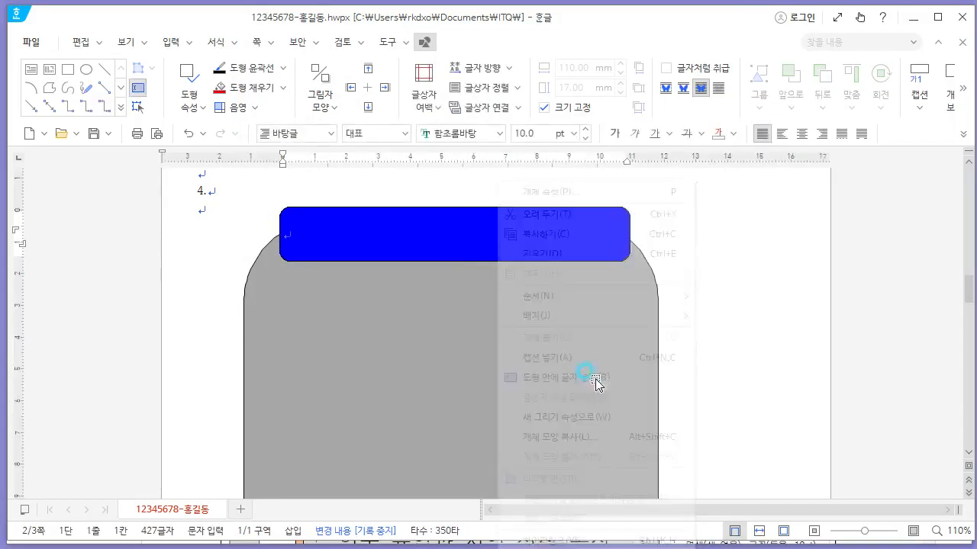
key(alt+Tab)
key(alt+Tab)
text(미래)
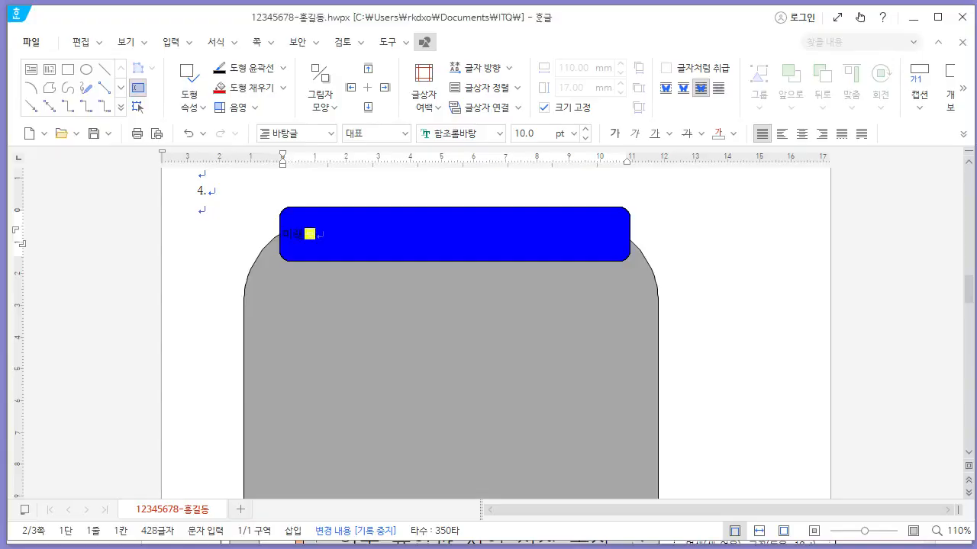
text(도시)
key(alt+Tab)
key(alt+Tab)
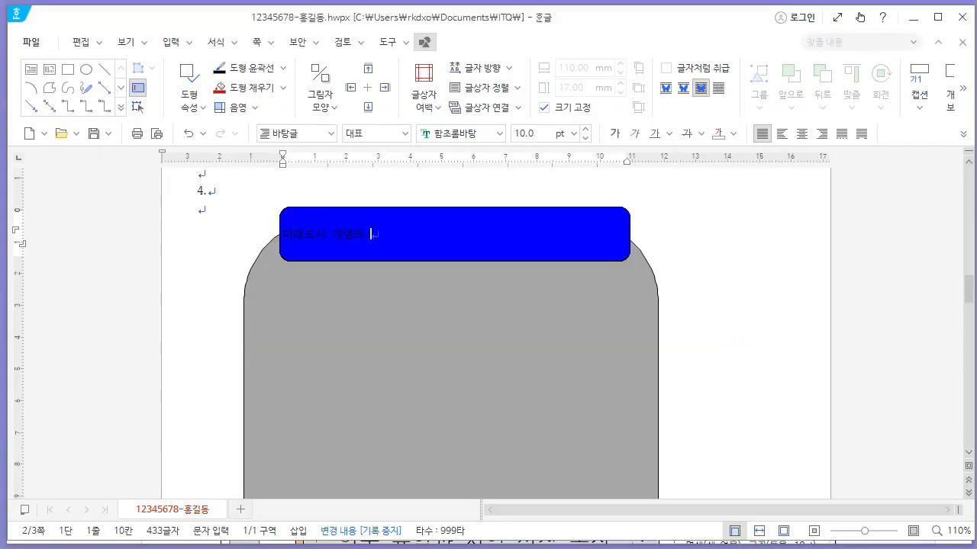
text(개발의 구성 요소)
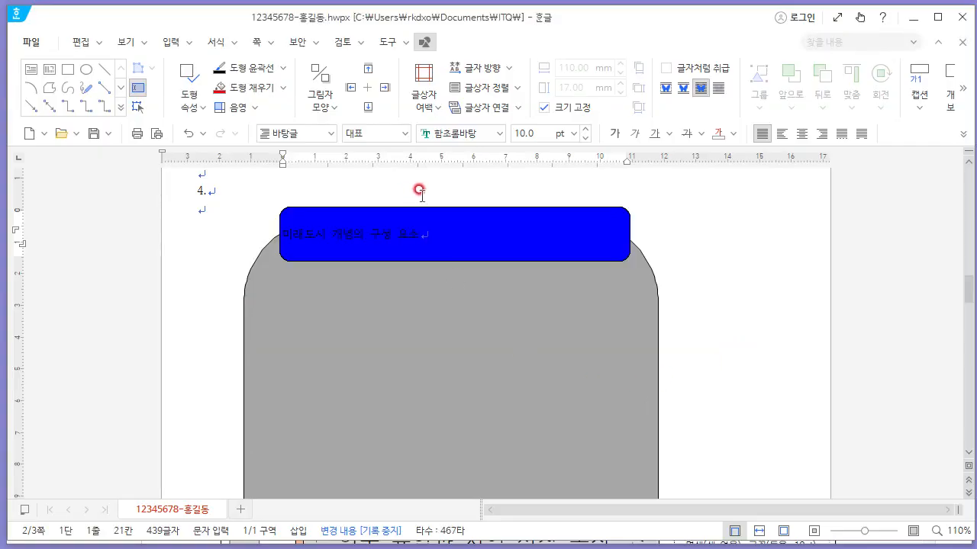
Centre-align the title text in the blue box and check its font requirements in the exam PDF.
drag(420, 234, 288, 241)
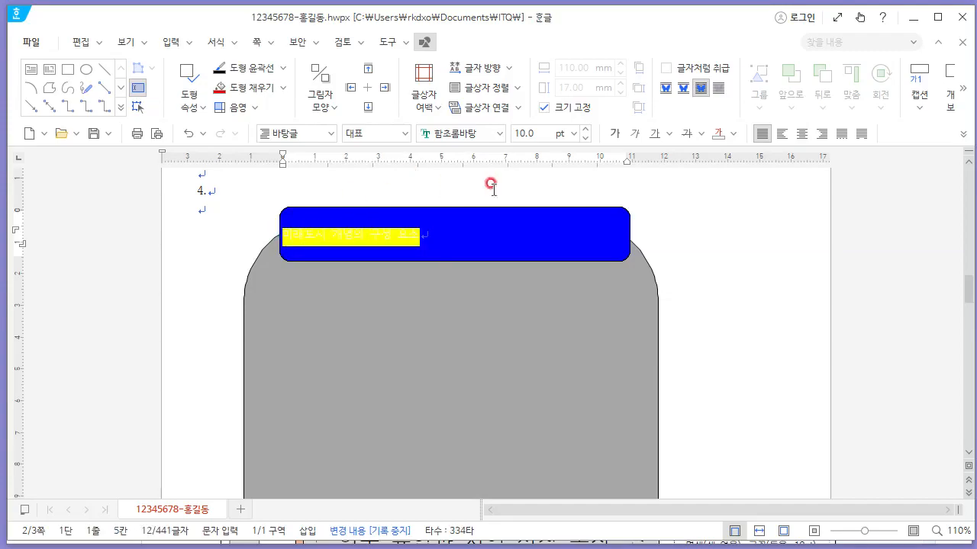
click(801, 133)
key(alt+Tab)
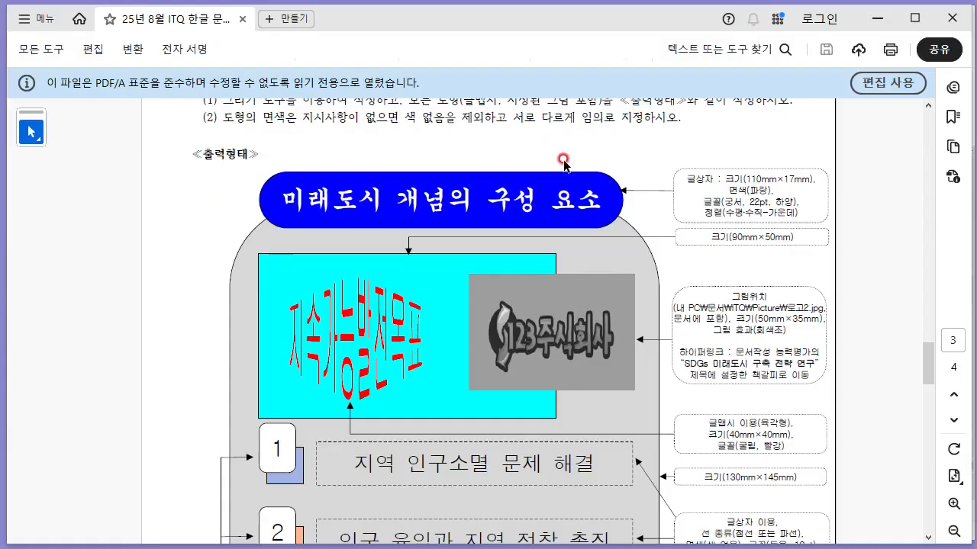
key(alt+Tab)
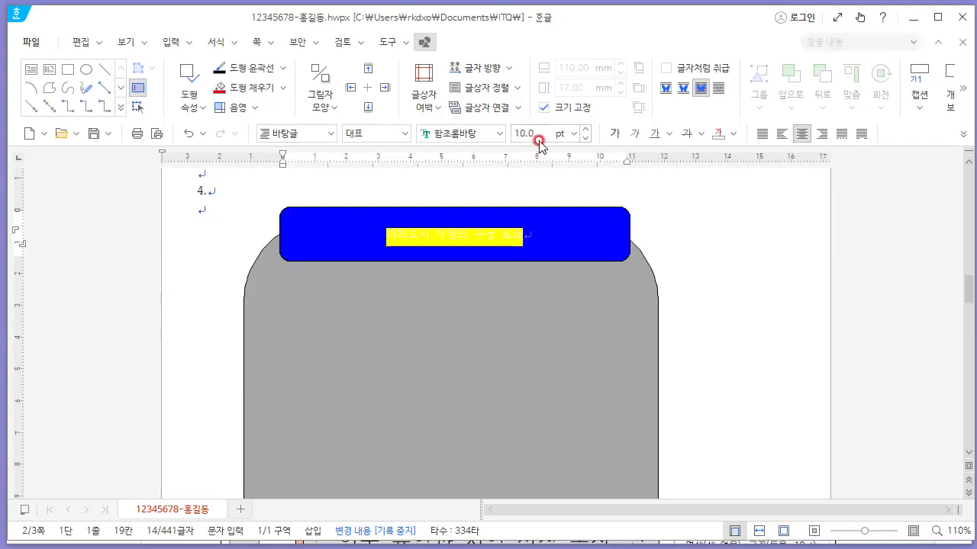
Format the title text in the blue box as 궁서, 22 pt, white.
click(483, 137)
text(궁서)
key(Return)
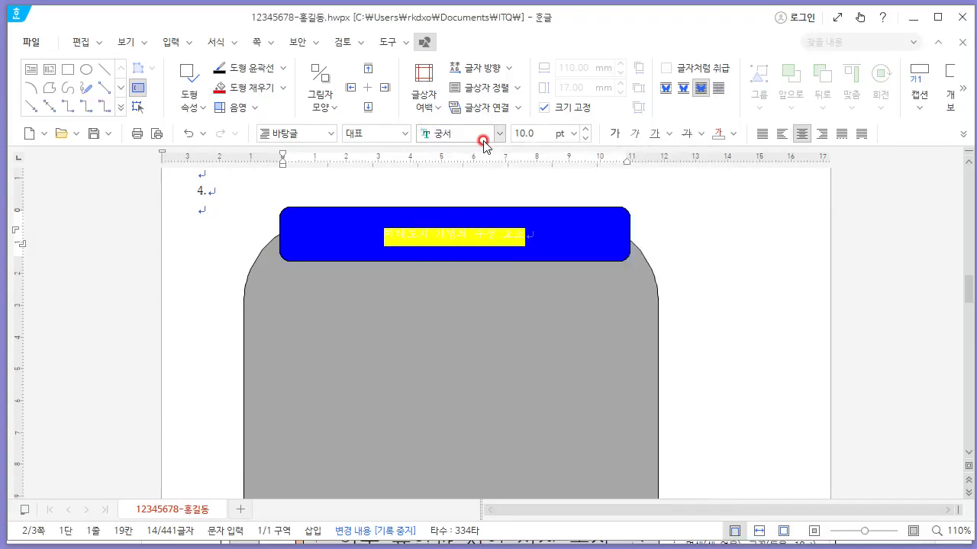
click(536, 132)
text(22)
key(Return)
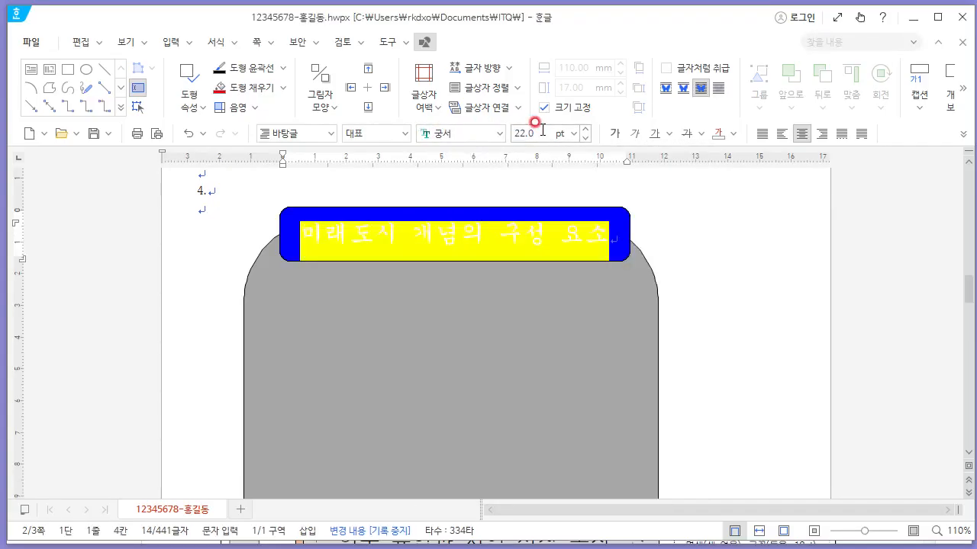
click(733, 134)
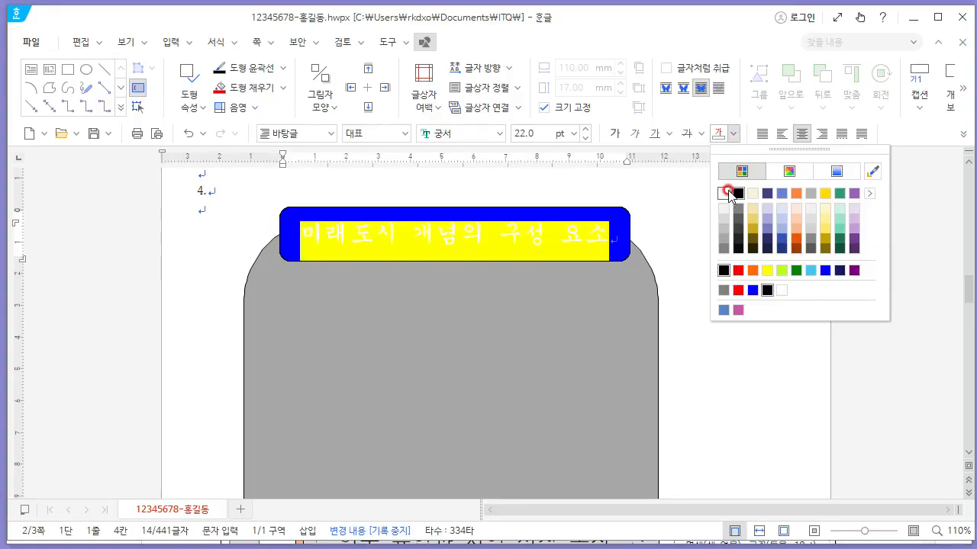
click(726, 194)
click(680, 289)
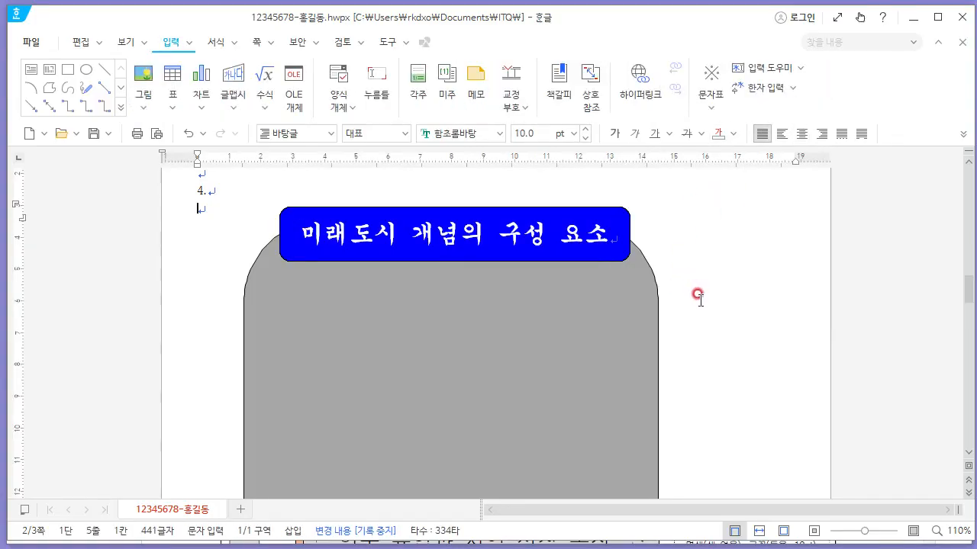
Nudge the blue title box slightly to the left over the grey shape.
click(566, 251)
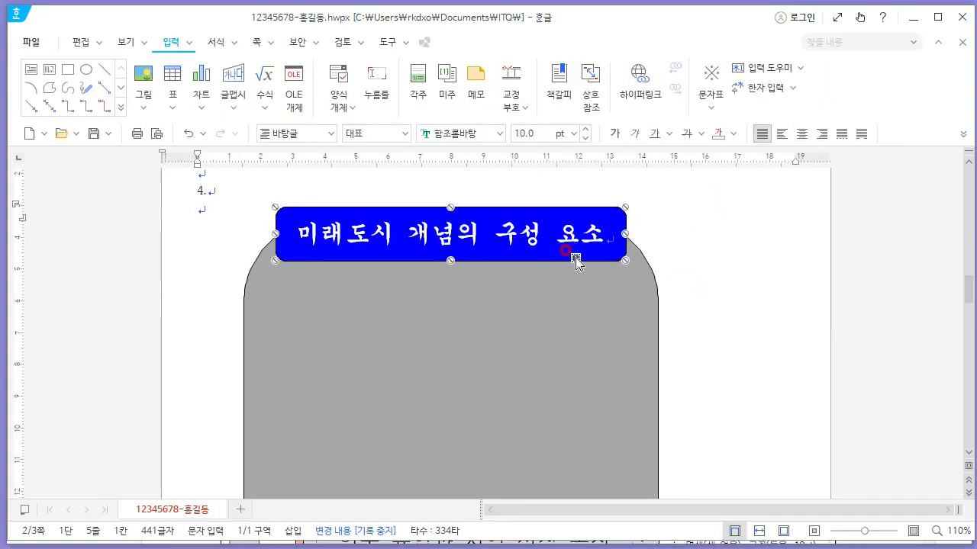
click(758, 274)
scroll(759, 275, down, 5)
scroll(760, 273, up, 5)
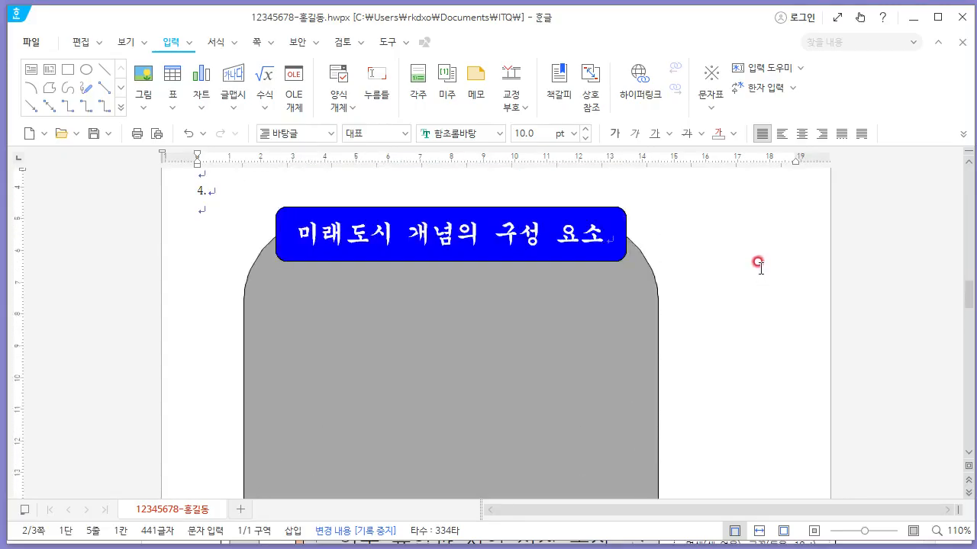
scroll(760, 270, down, 1)
scroll(759, 270, up, 3)
scroll(759, 270, down, 2)
scroll(754, 263, down, 4)
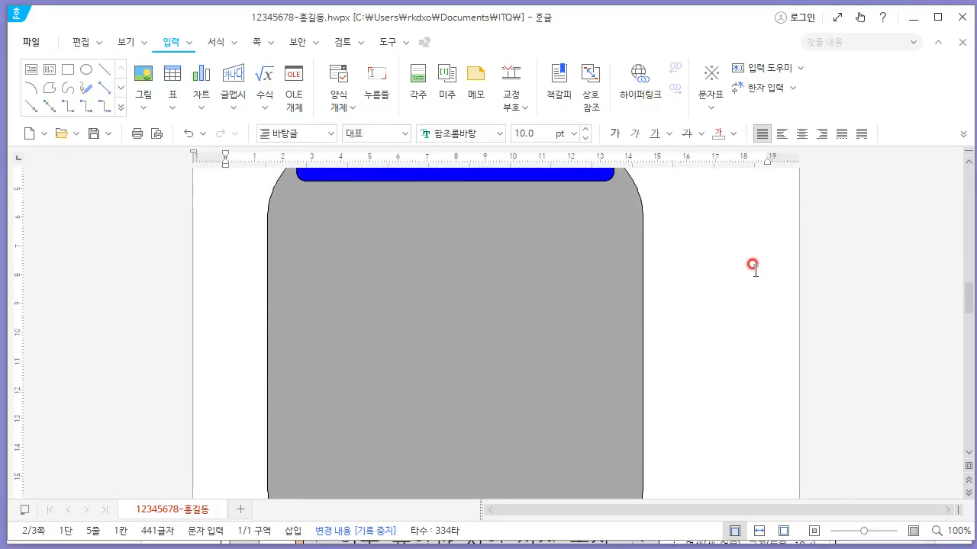
scroll(752, 266, up, 1)
Draw a rectangle about 88 × 46 mm on the grey shape below the title box and open its object properties.
key(alt+Tab)
scroll(656, 250, down, 1)
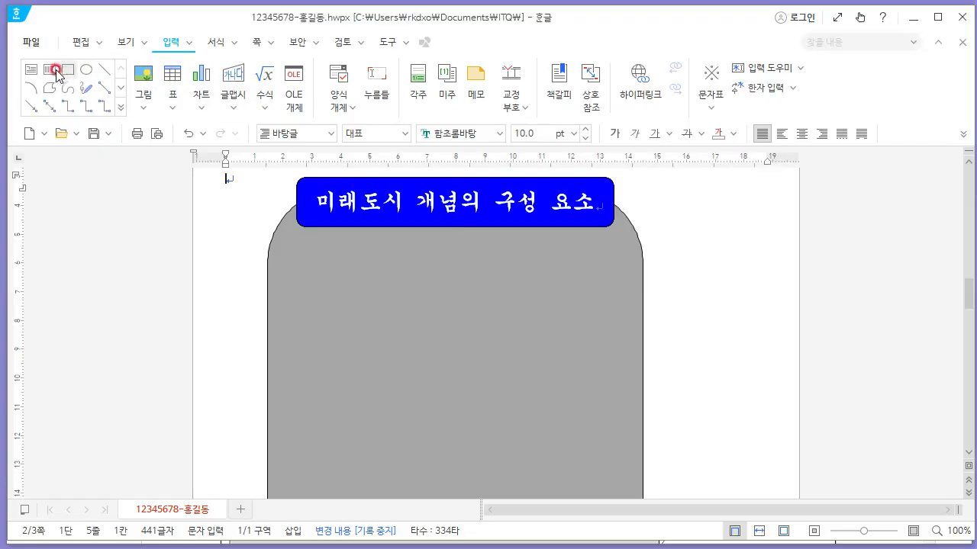
key(alt+Tab)
key(alt+Tab)
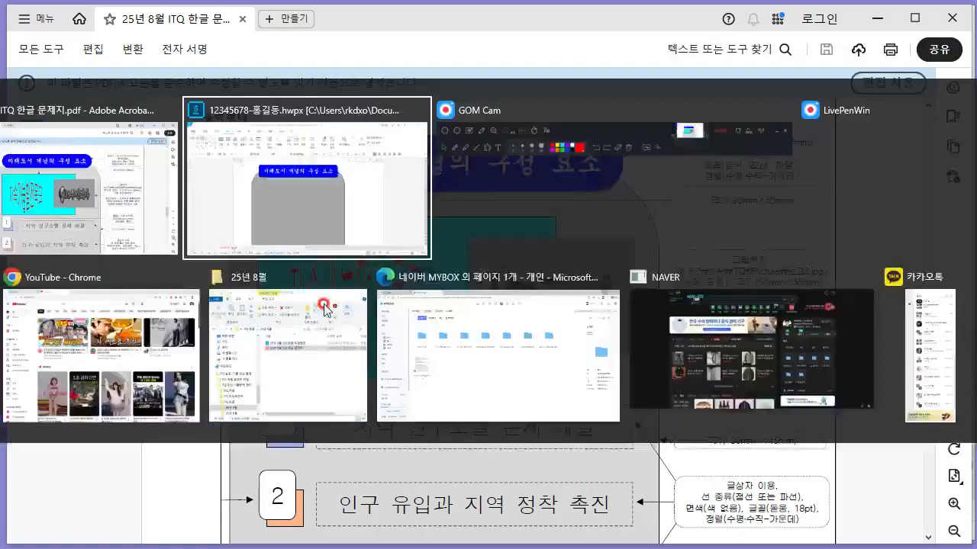
drag(282, 249, 536, 383)
right_click(460, 321)
click(504, 195)
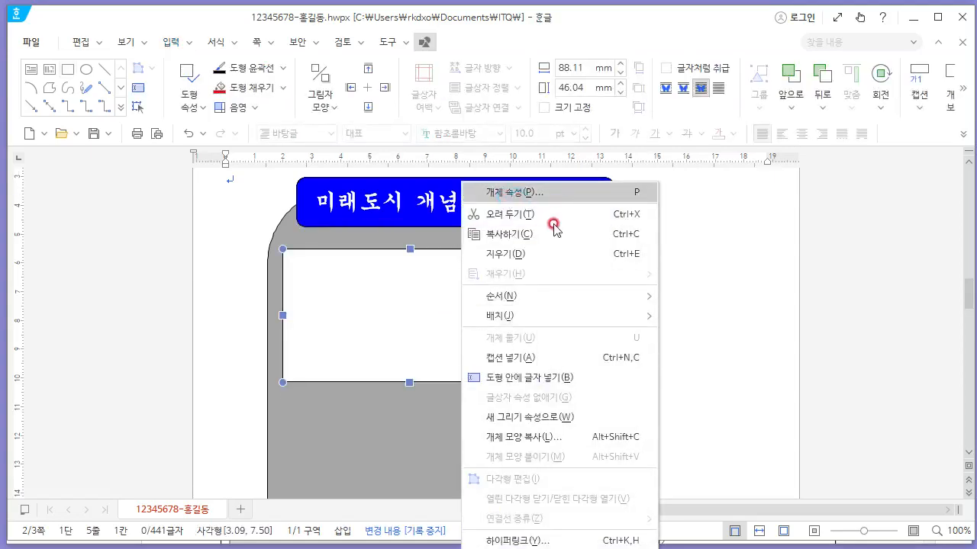
Set the new rectangle's size to 90 × 50 mm as the exam PDF requires and fix its size.
key(alt+Tab)
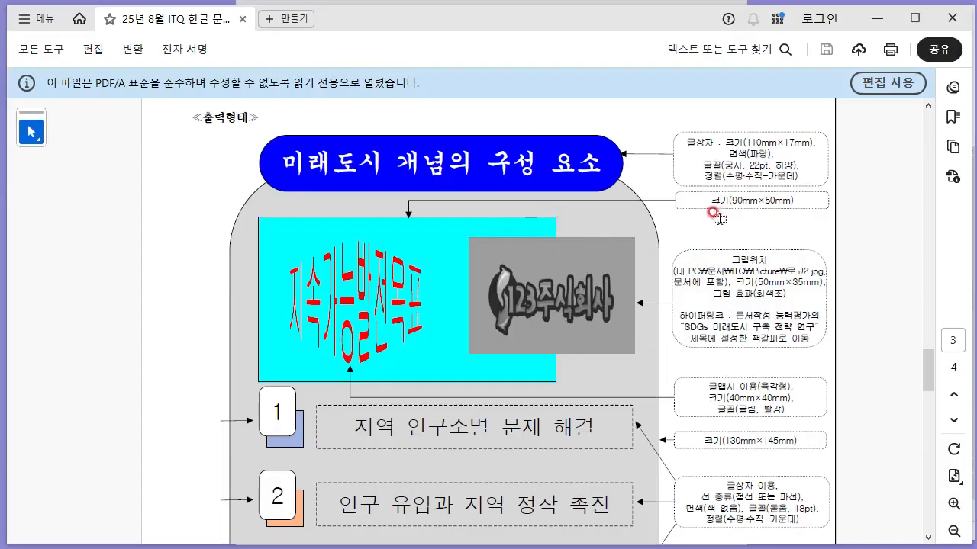
key(alt+Tab)
click(263, 41)
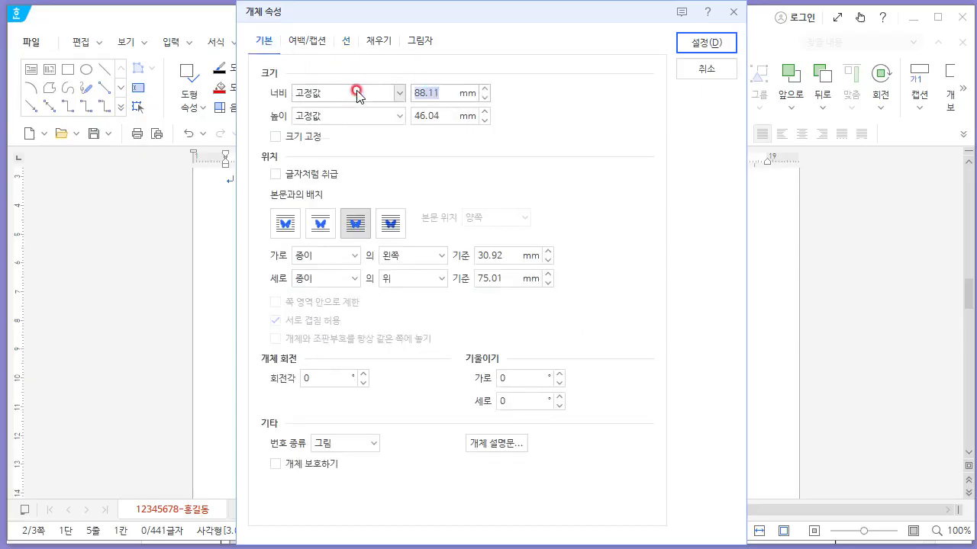
text(90)
key(Tab)
key(Tab)
key(space)
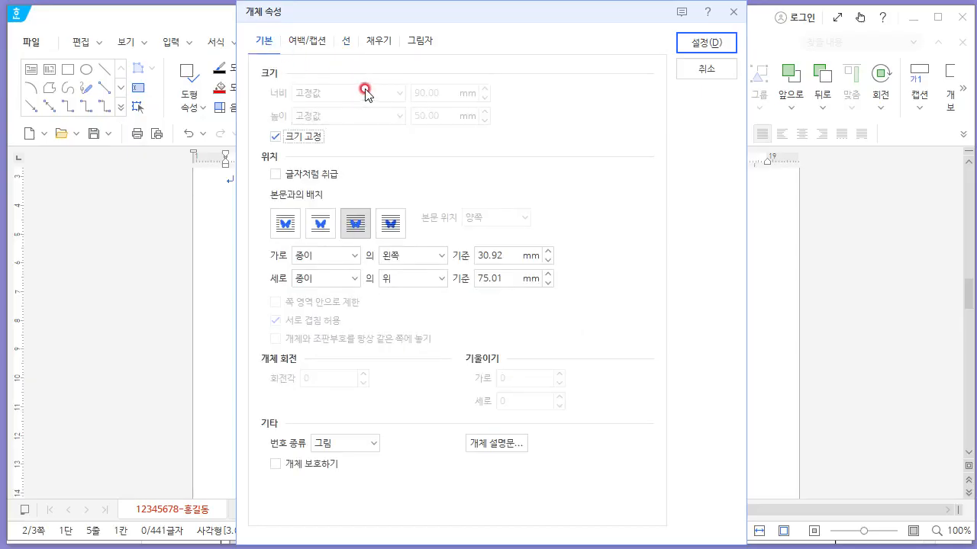
Fill the 90 × 50 mm rectangle with sky blue and apply the properties.
click(379, 41)
click(350, 127)
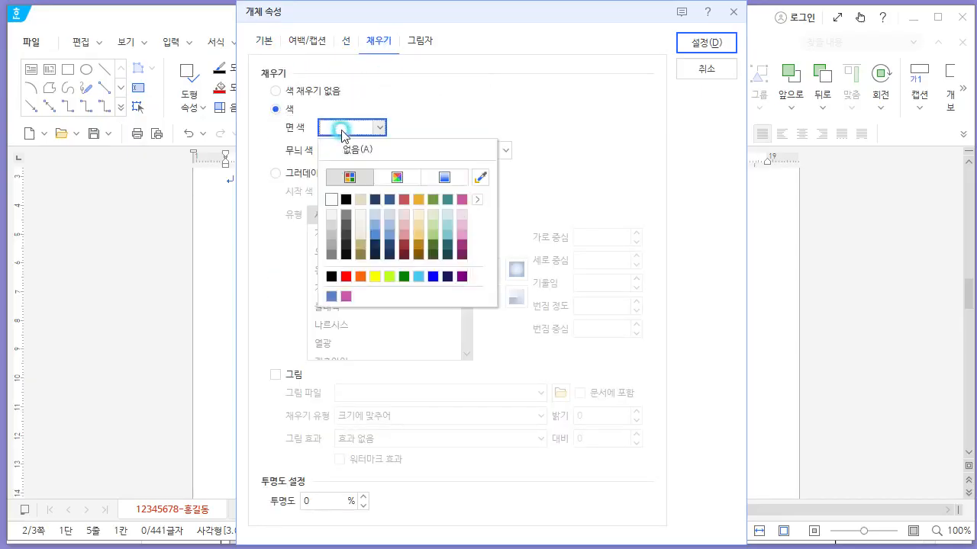
click(418, 280)
click(701, 43)
click(758, 277)
Examine the remaining elements of the drawing and their picture requirements in the exam PDF.
key(alt+Tab)
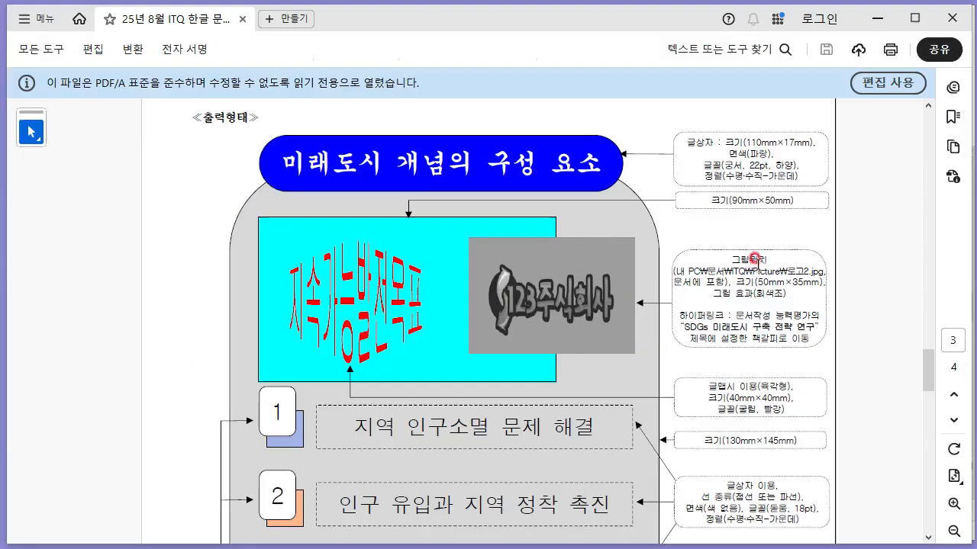
scroll(542, 240, down, 5)
scroll(546, 236, up, 4)
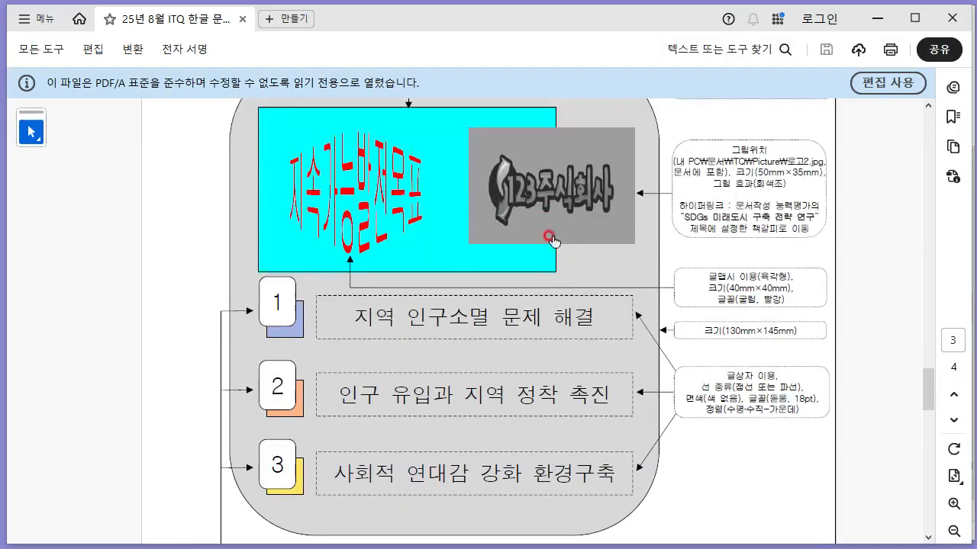
scroll(546, 231, up, 1)
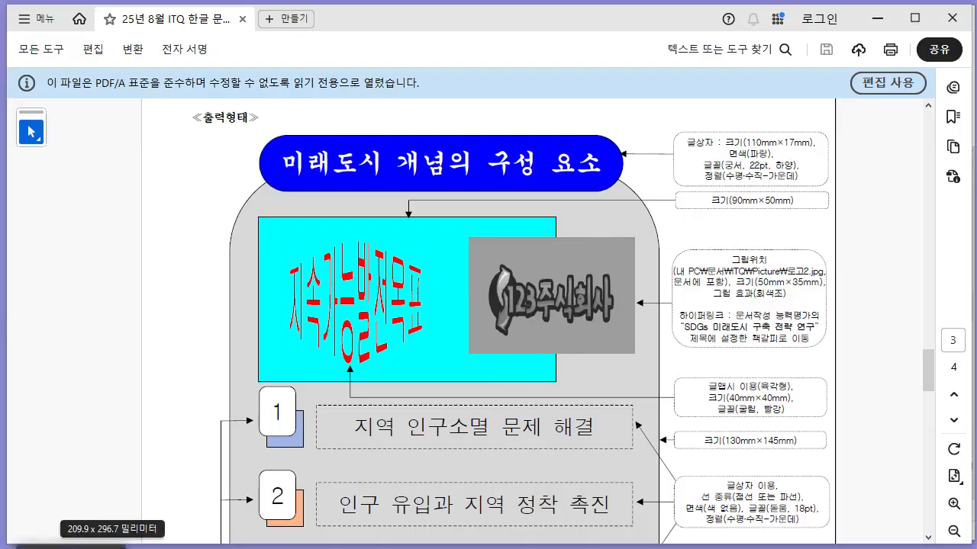
key(alt+Tab)
scroll(563, 280, up, 3)
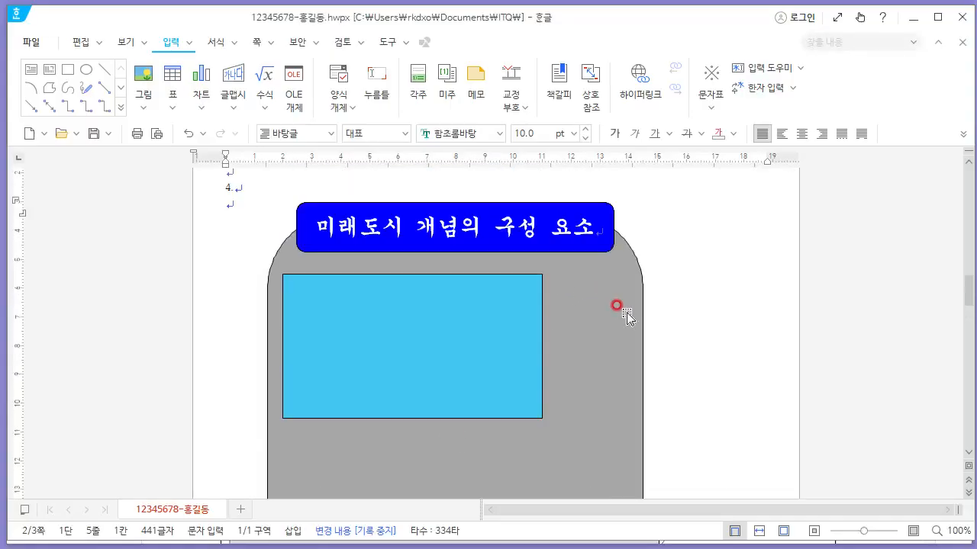
Start inserting a picture and browse to the 문서 > ITQ > Picture > Picture folder.
click(144, 100)
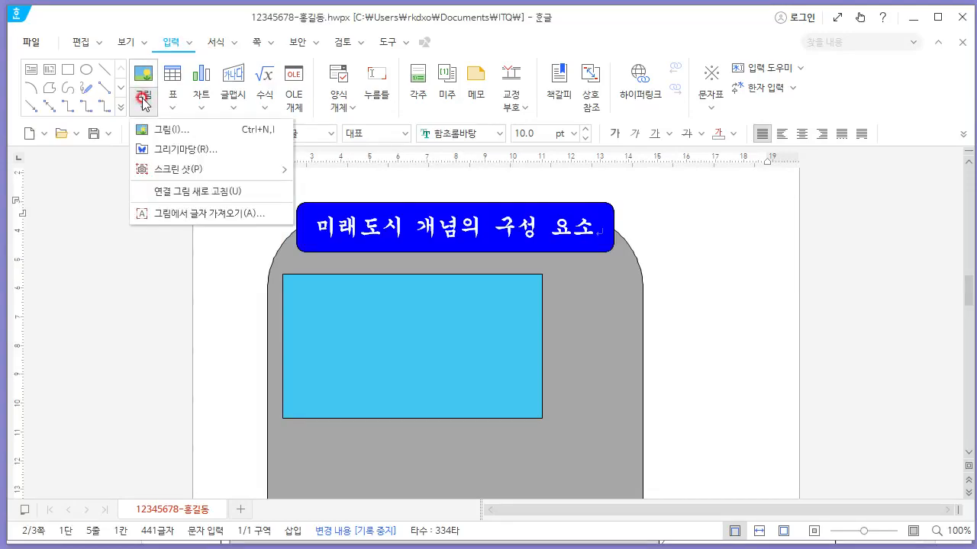
click(187, 130)
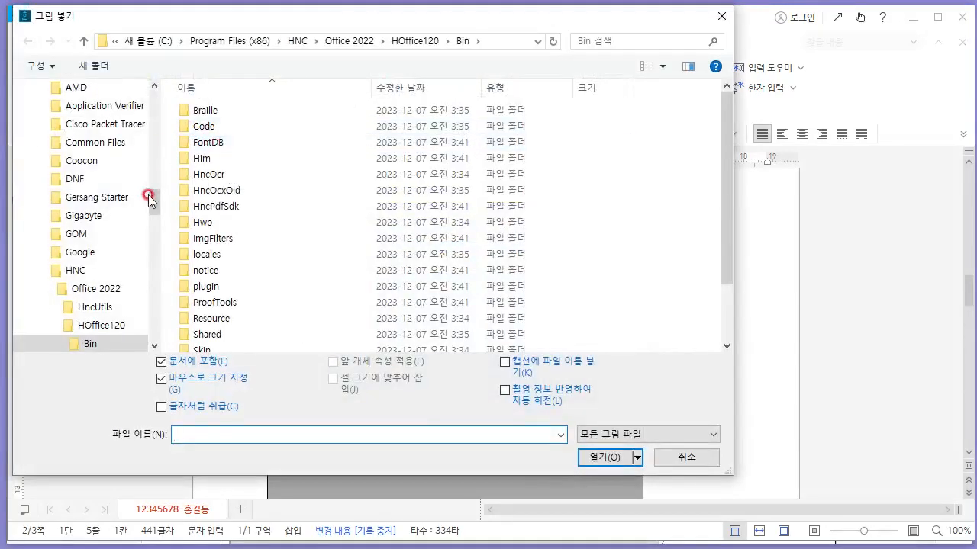
drag(149, 197, 140, 101)
click(62, 151)
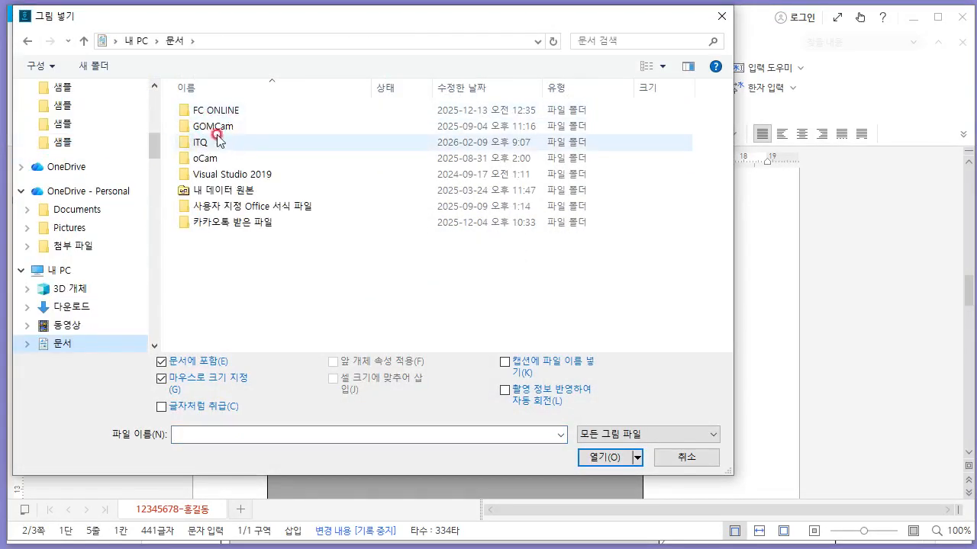
click(206, 145)
double_click(208, 145)
click(246, 116)
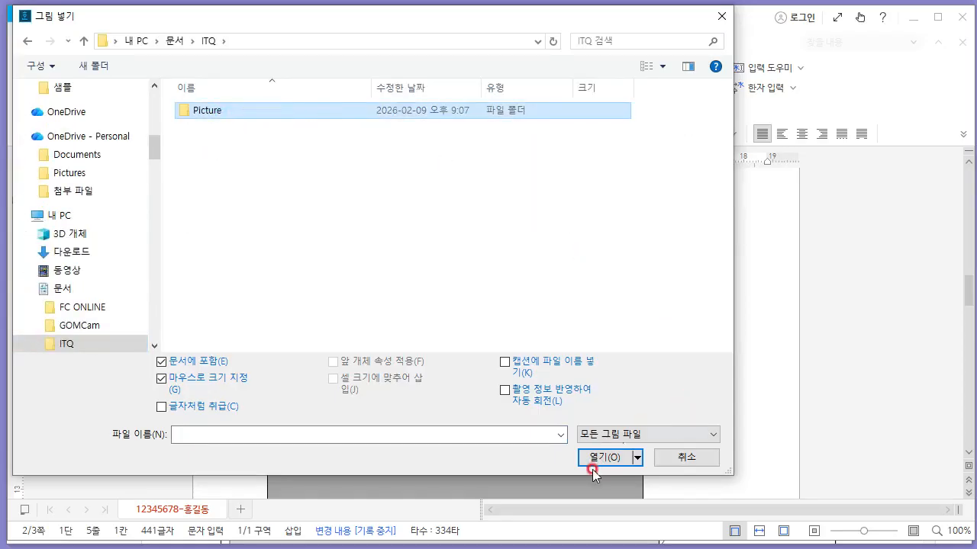
double_click(233, 112)
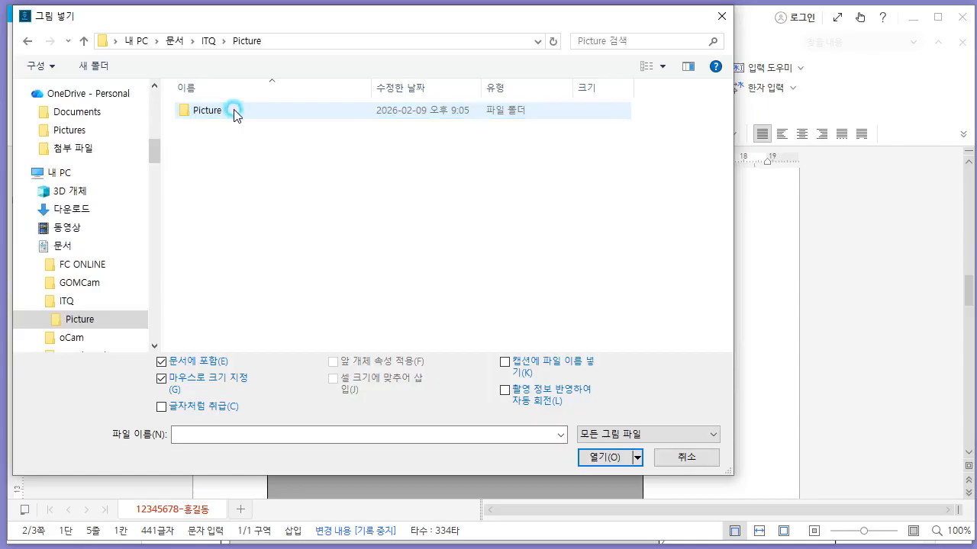
double_click(285, 119)
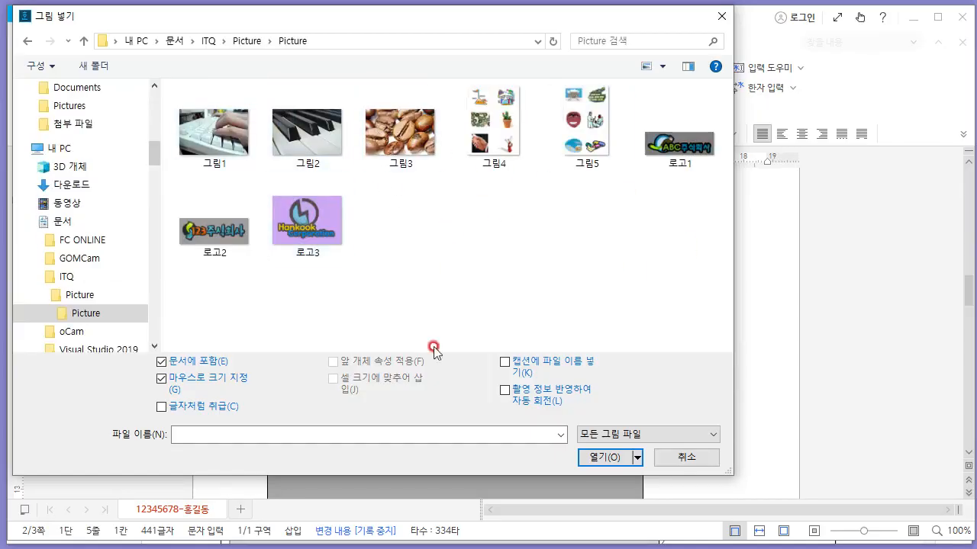
Insert the 로고2 picture named in the exam PDF, about 54 × 20 mm, overlapping the sky-blue rectangle's right edge.
key(alt+Tab)
click(766, 216)
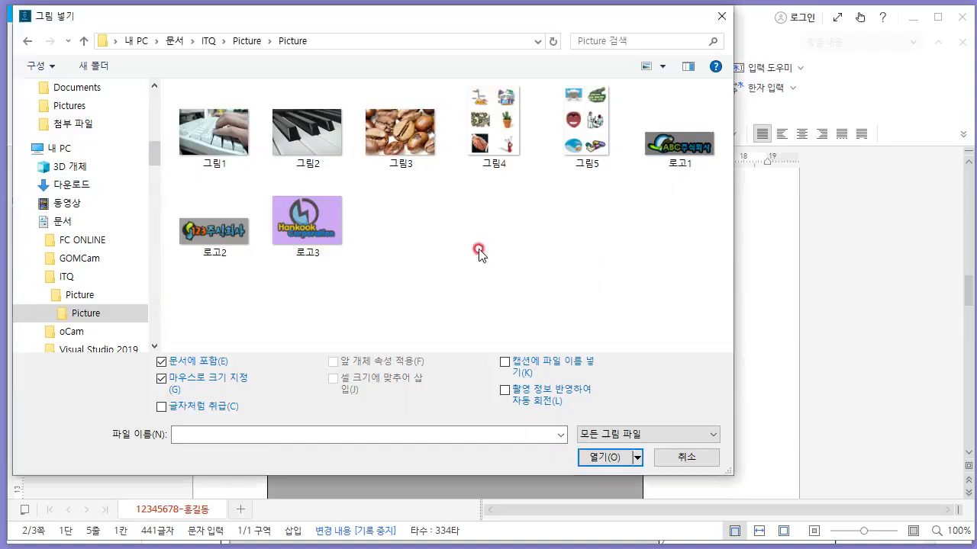
key(alt+Tab)
click(214, 221)
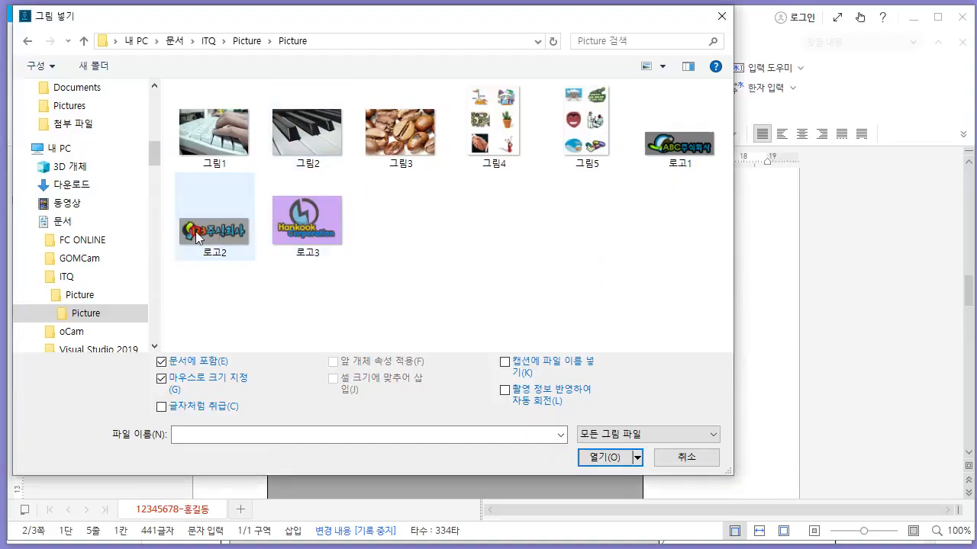
click(598, 458)
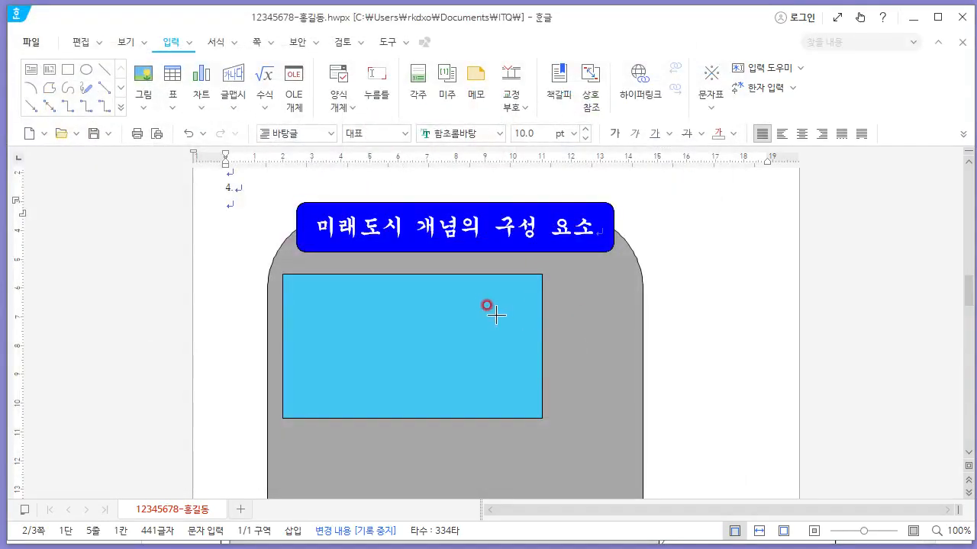
mouse_move(497, 299)
mouse_down()
mouse_move(557, 359)
mouse_move(507, 355)
mouse_move(527, 357)
mouse_up()
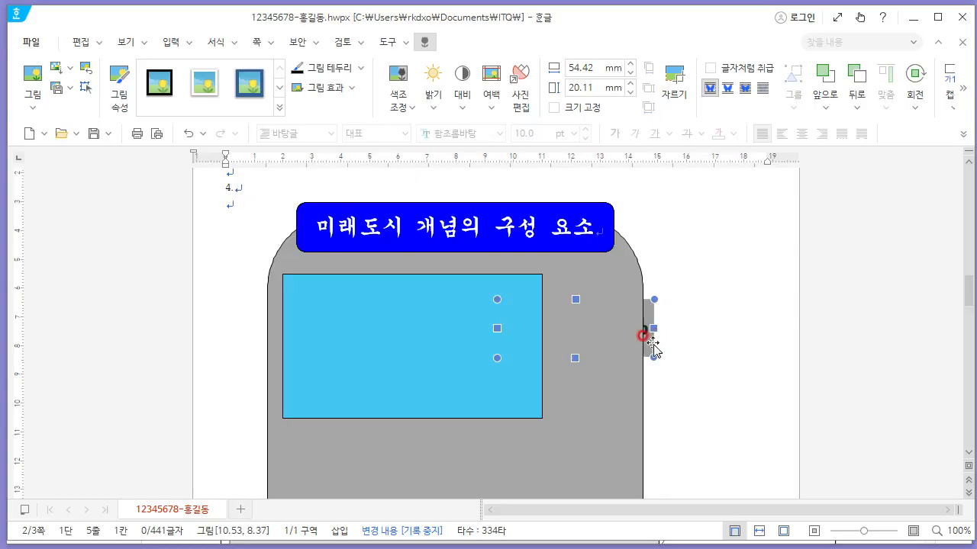
Place the logo picture in front of the text and bring it to the very front of the shapes.
right_click(652, 344)
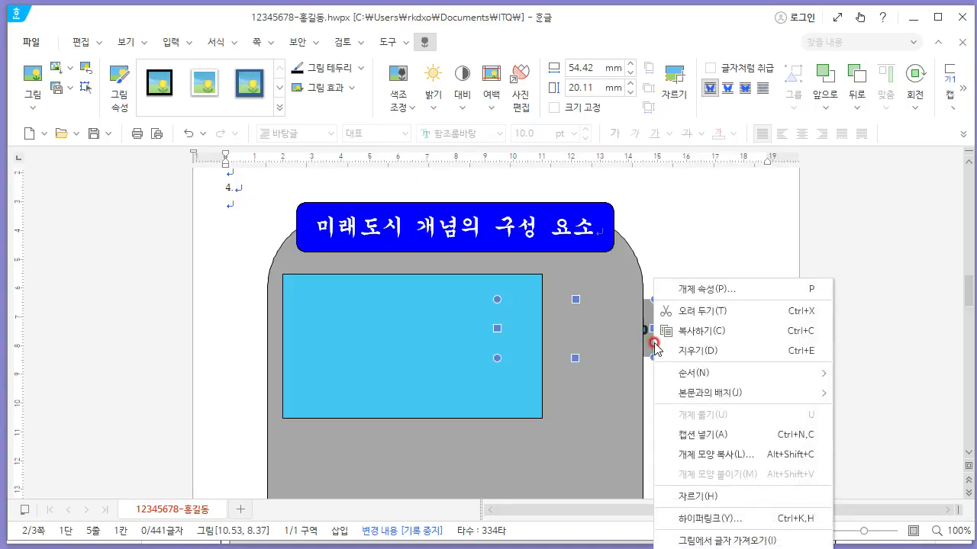
click(651, 345)
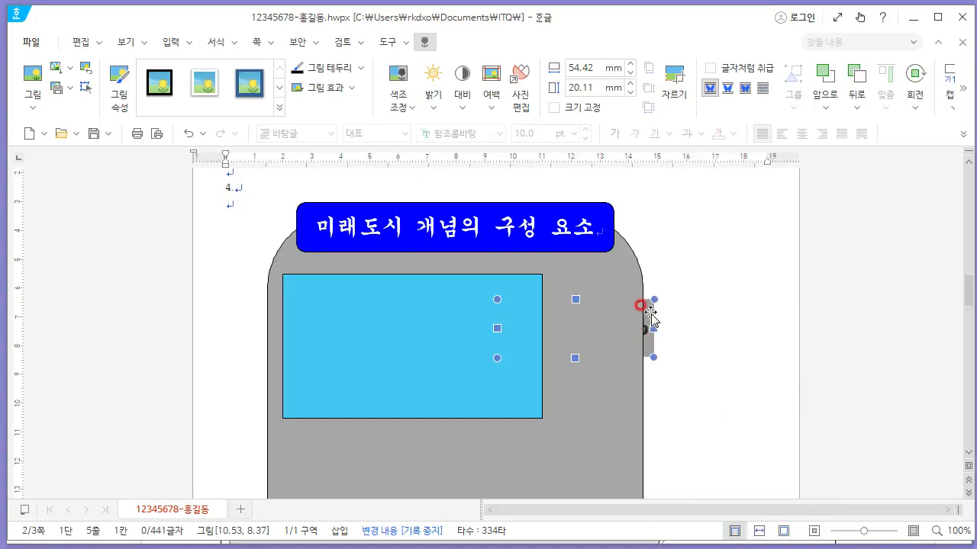
right_click(650, 314)
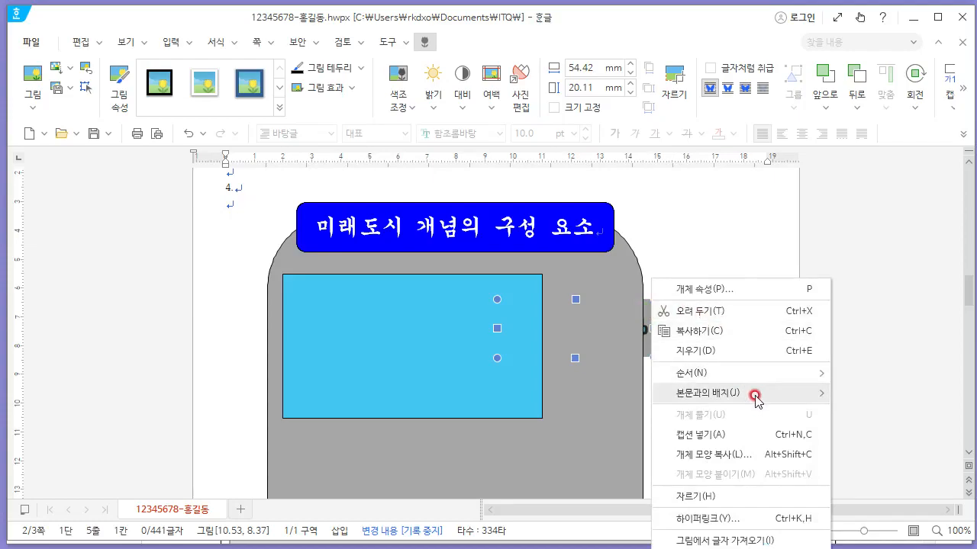
mouse_move(754, 400)
click(892, 452)
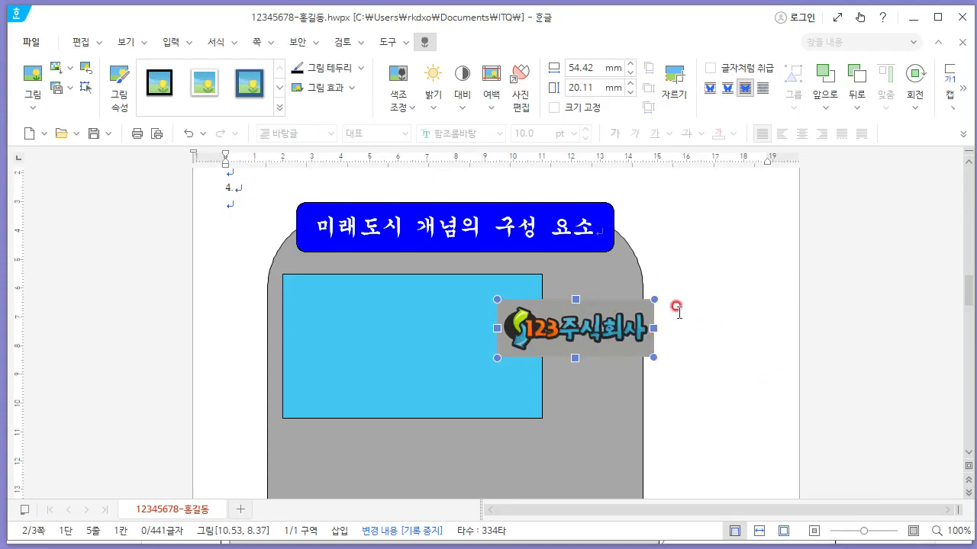
right_click(631, 304)
mouse_move(720, 372)
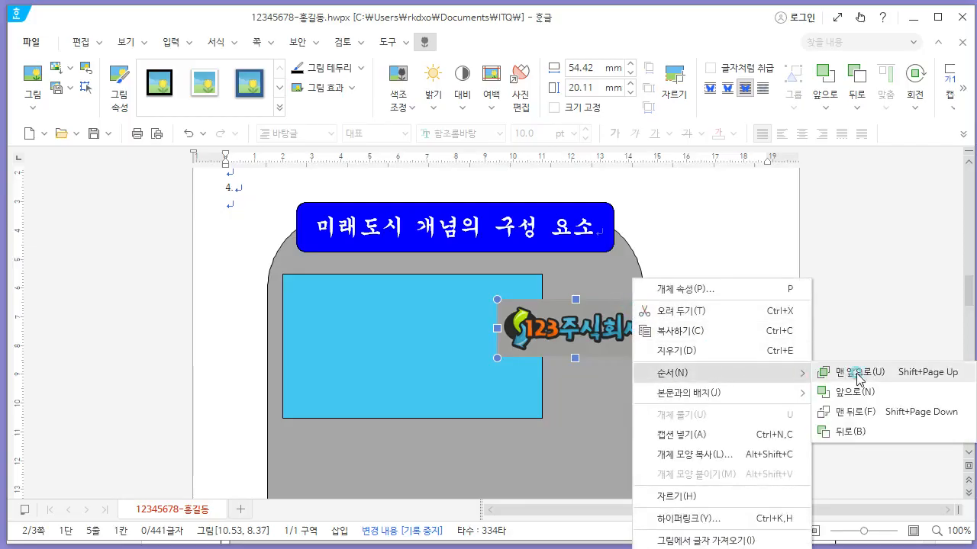
click(860, 373)
Set the logo picture's size to 50 mm wide and 35 mm high as the exam PDF requires, and lock its size.
key(alt+Tab)
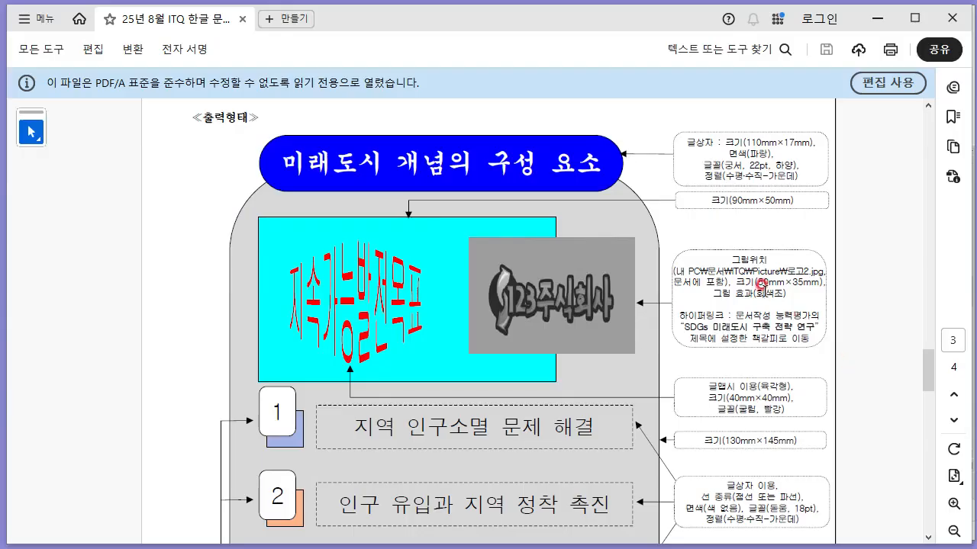
key(alt+Tab)
double_click(597, 309)
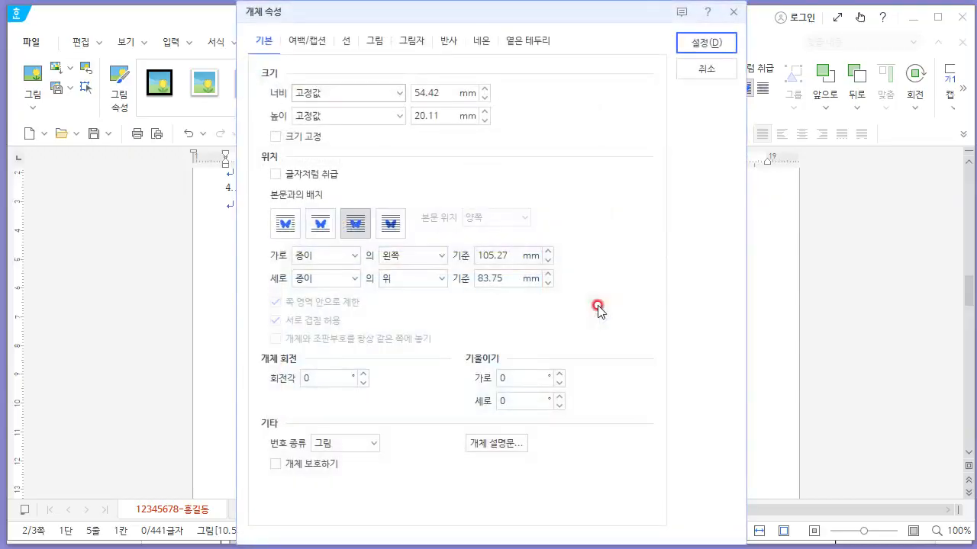
drag(446, 92, 384, 97)
key(alt+Tab)
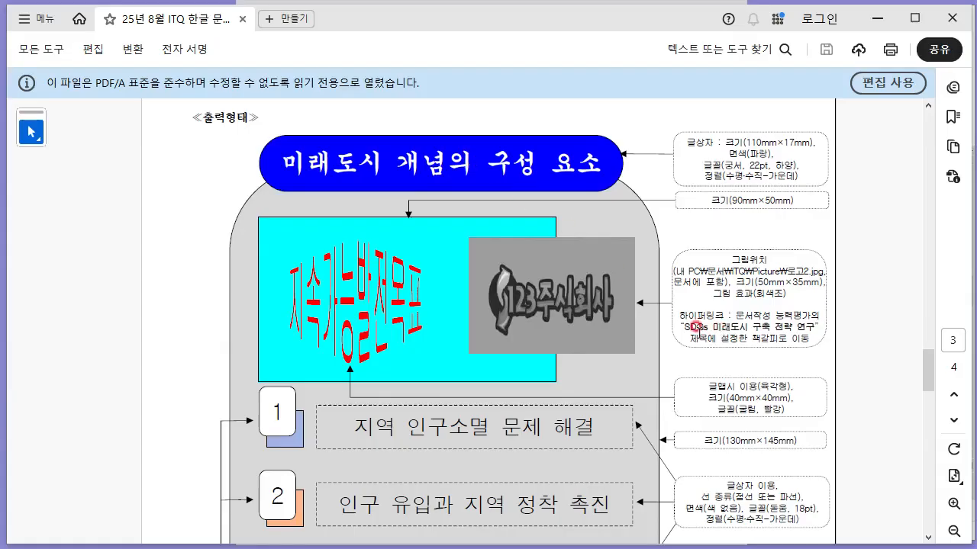
key(alt+Tab)
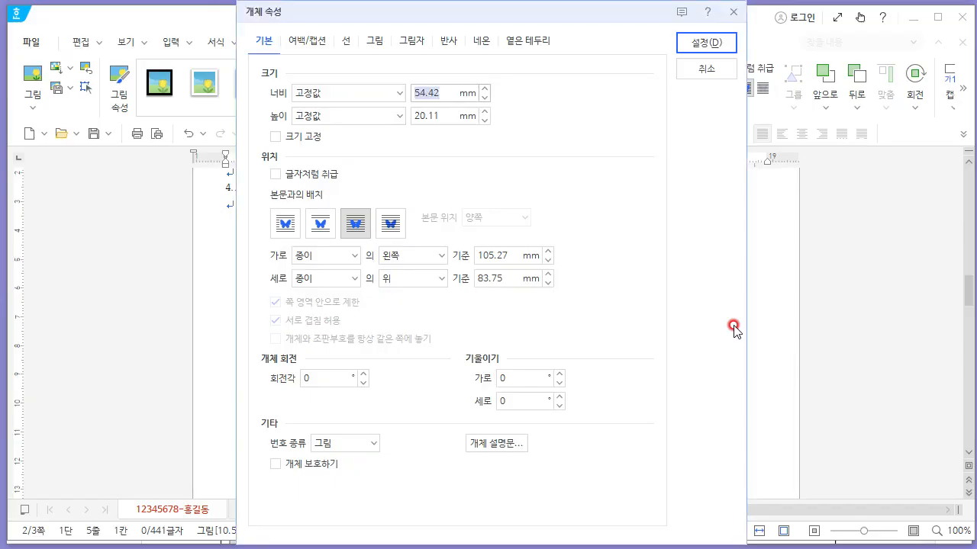
text(50)
key(Tab)
key(Tab)
text(35)
key(Tab)
key(space)
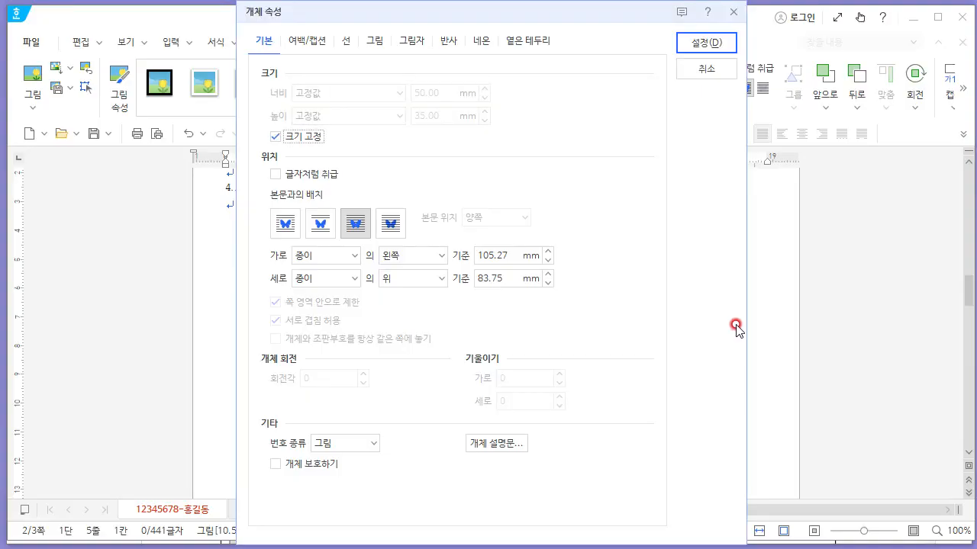
Apply the 회색조 (grayscale) effect to the logo picture and shift it slightly further over the sky-blue rectangle.
key(alt+Tab)
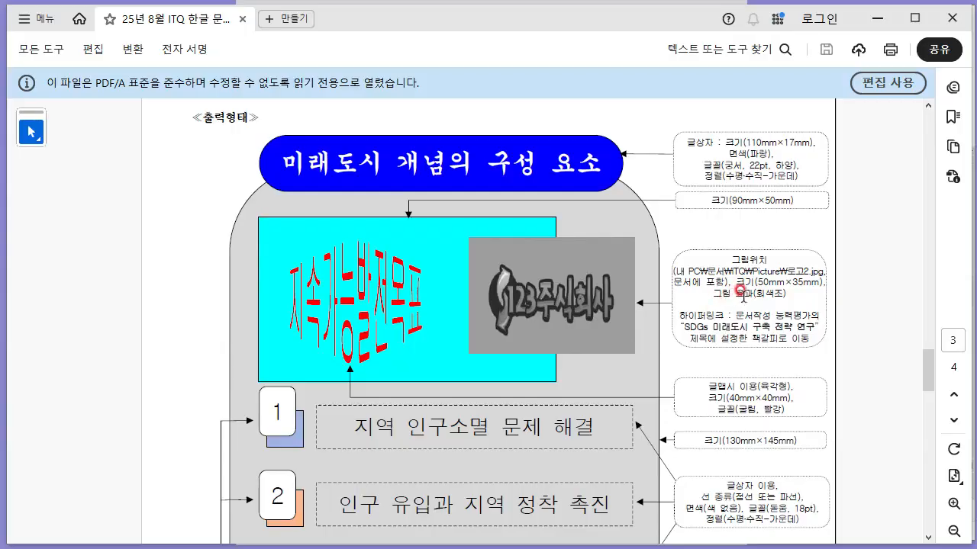
key(alt+Tab)
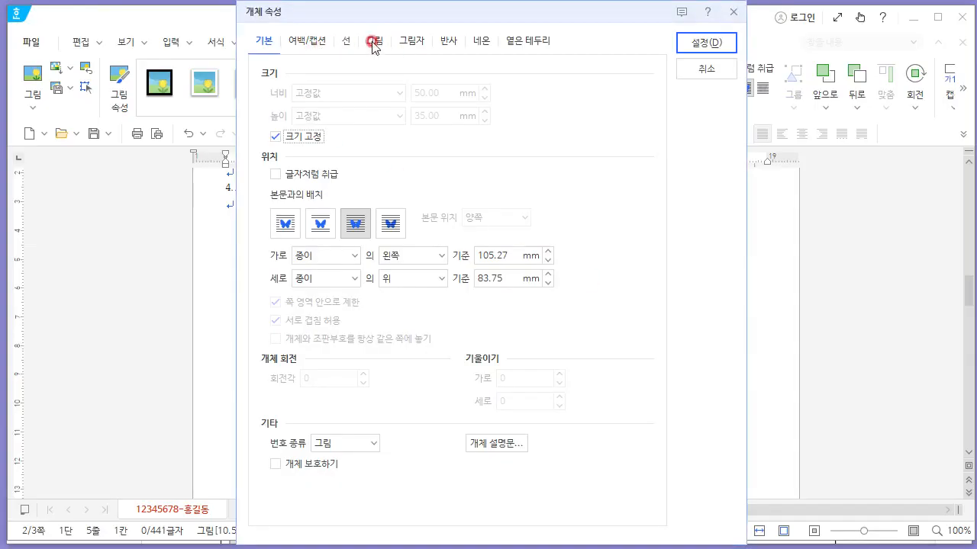
click(303, 42)
click(346, 40)
click(374, 43)
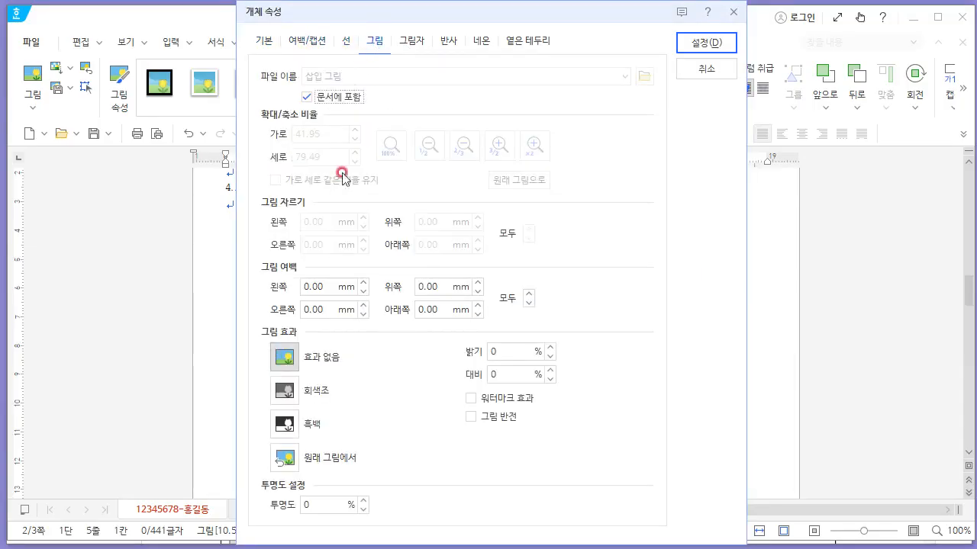
click(286, 392)
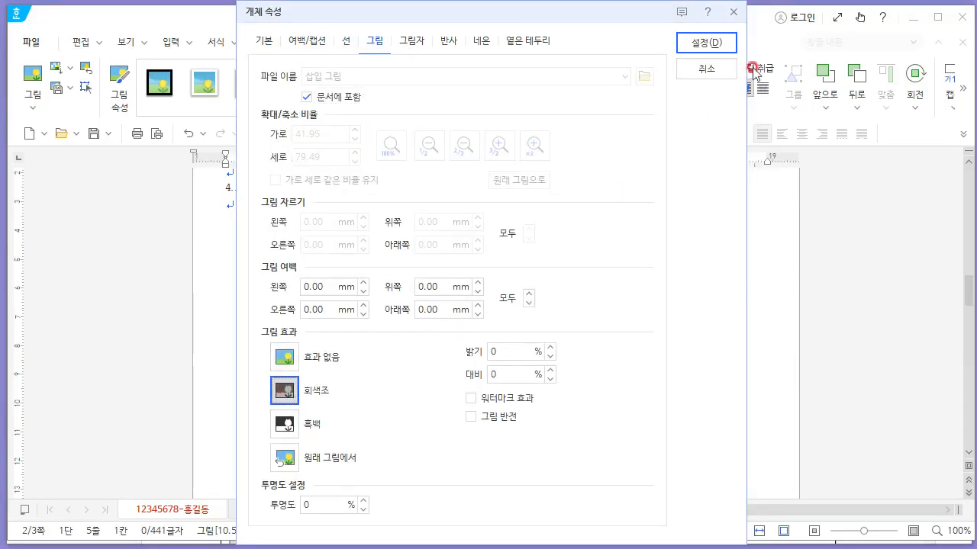
click(708, 42)
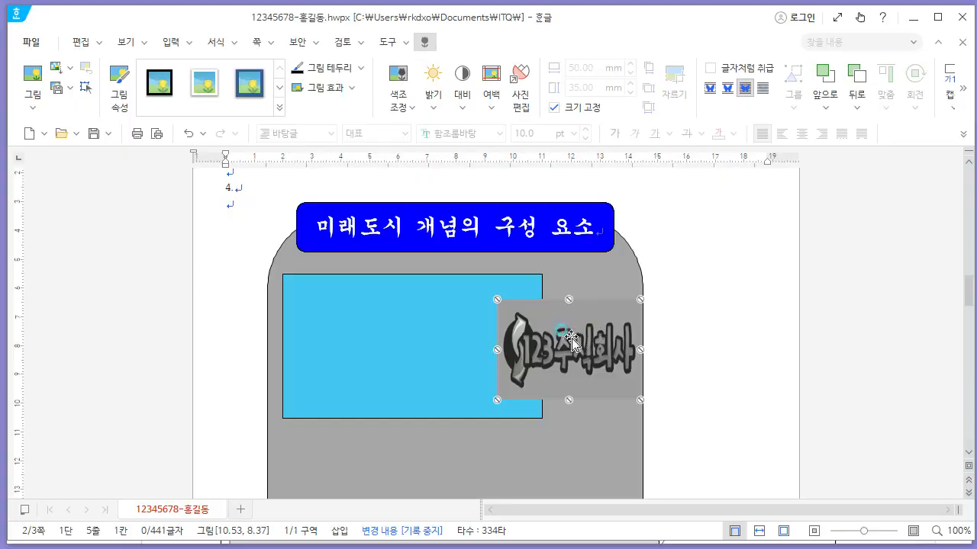
drag(571, 341, 550, 337)
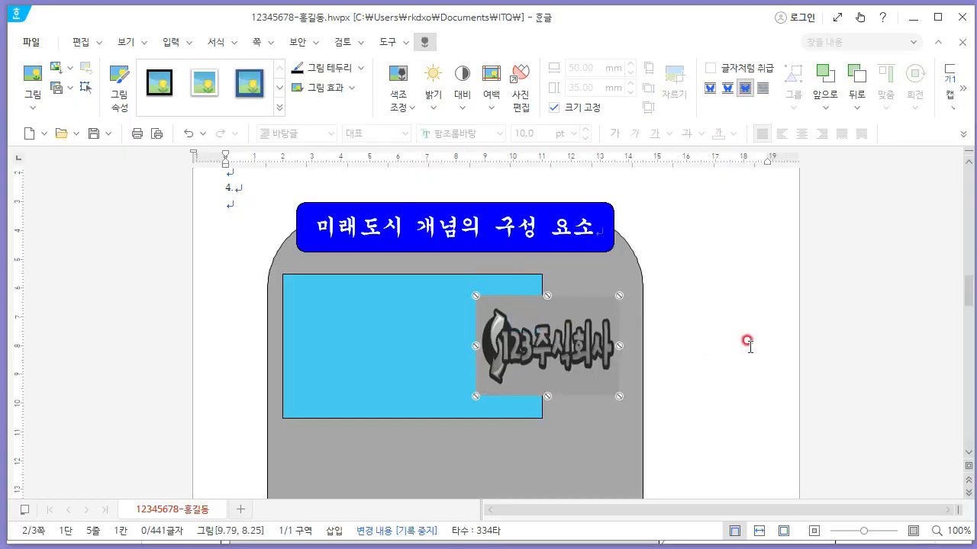
Check the logo's placement against the exam PDF and put the text cursor on the empty third page.
key(alt+Tab)
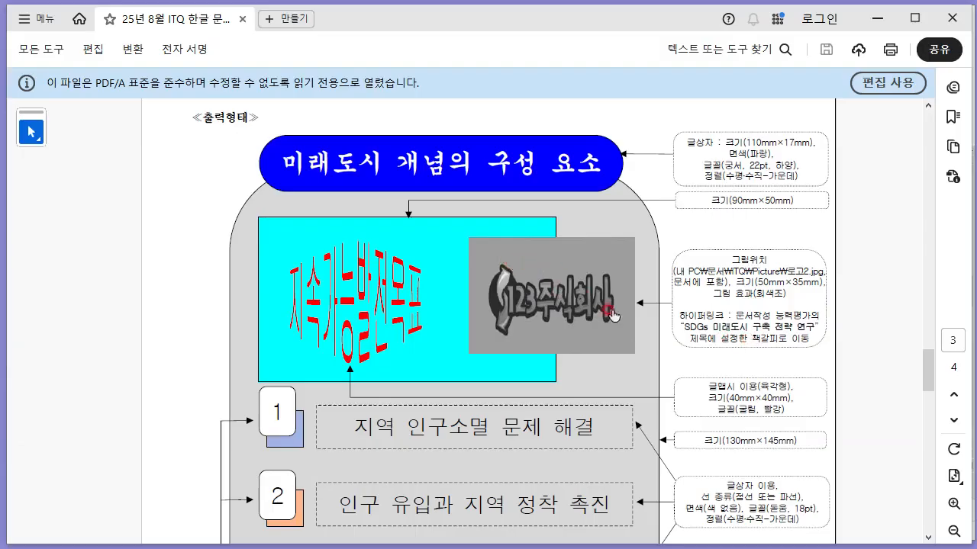
key(alt+Tab)
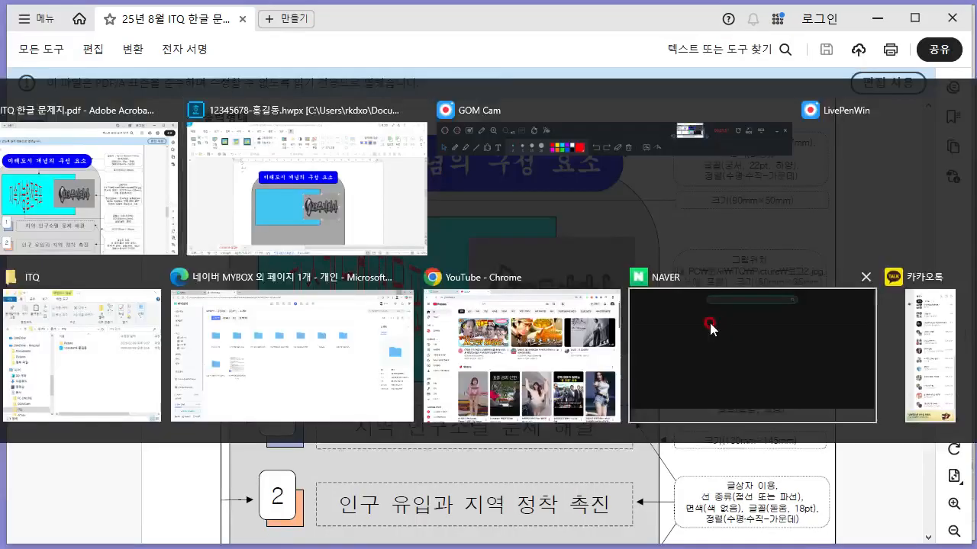
scroll(570, 303, down, 4)
scroll(568, 351, down, 9)
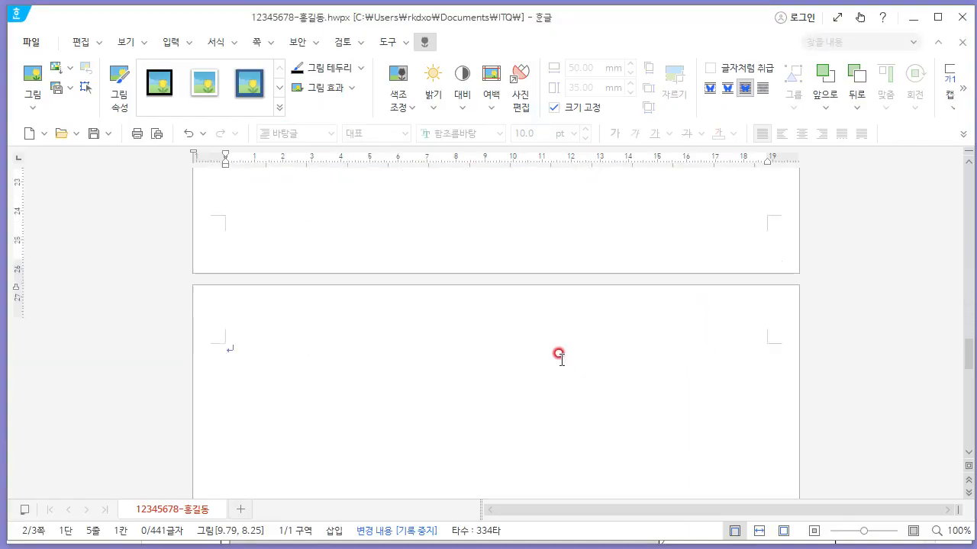
scroll(437, 347, up, 1)
click(440, 352)
scroll(440, 354, up, 2)
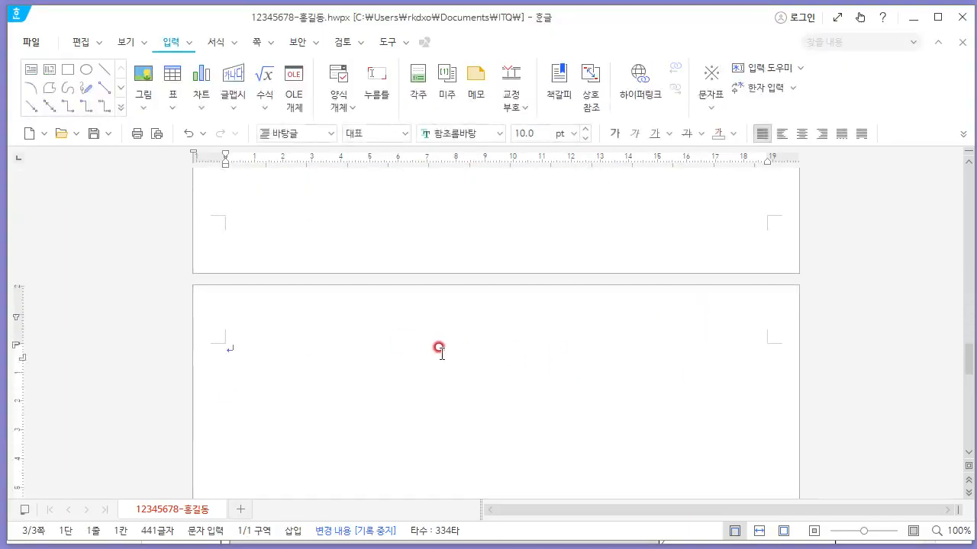
scroll(442, 356, down, 3)
scroll(446, 356, up, 2)
Examine the logo's hyperlink requirement and the page 4 title it must link to in the exam PDF.
key(alt+Tab)
scroll(540, 350, down, 1)
scroll(540, 354, down, 1)
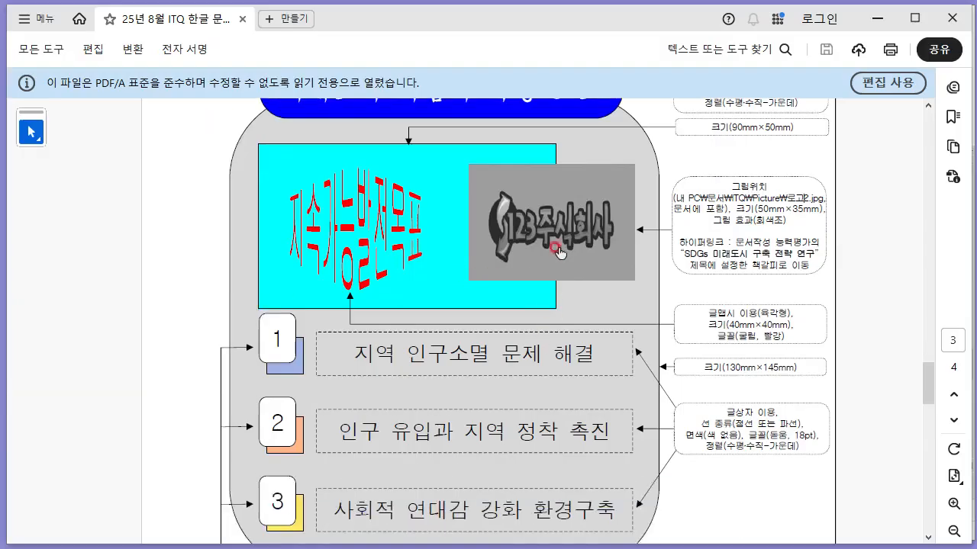
click(567, 248)
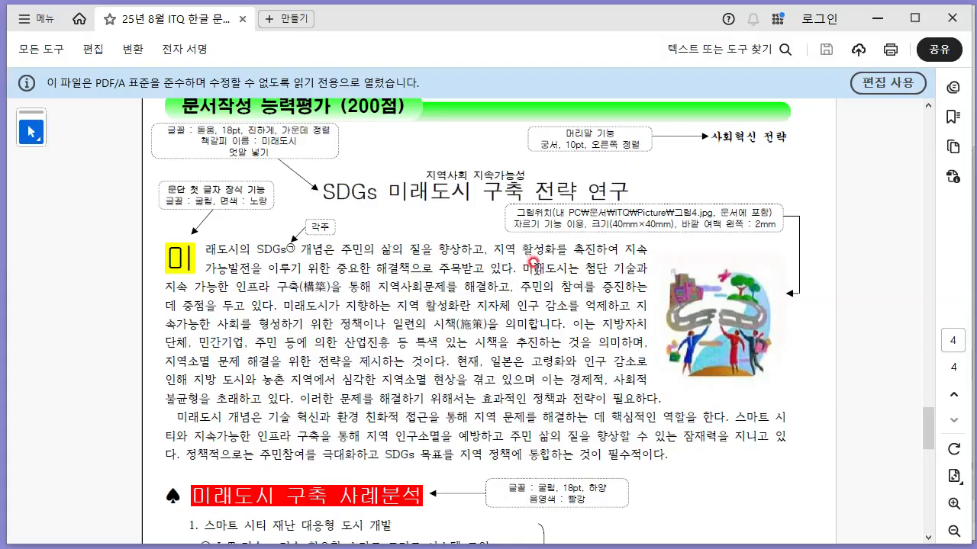
key(alt+Tab)
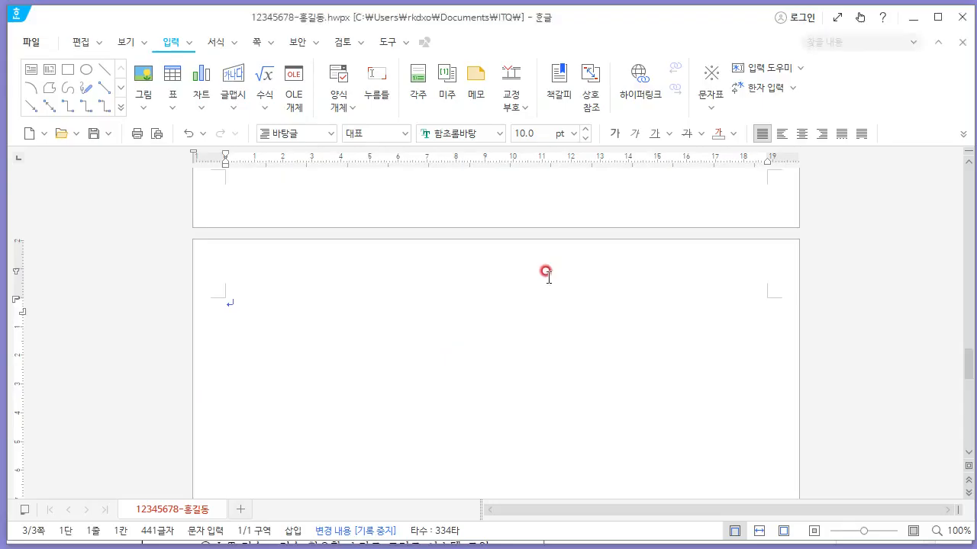
scroll(585, 290, up, 10)
key(alt+Tab)
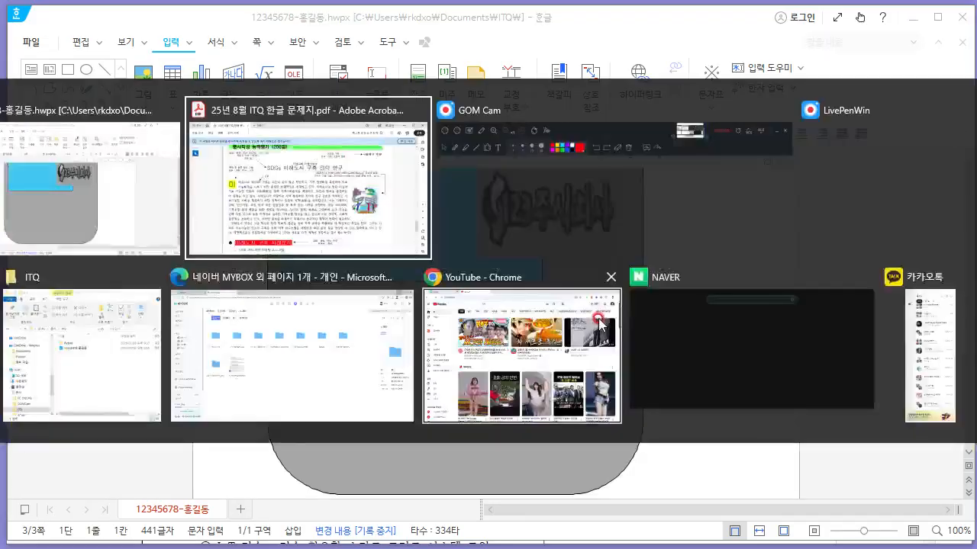
scroll(611, 308, up, 6)
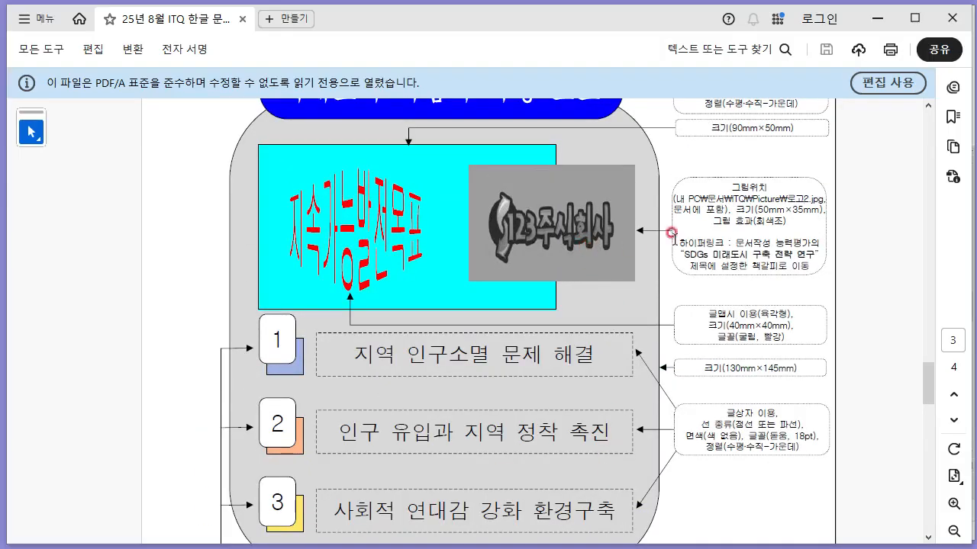
key(alt+Tab)
Enter the title "SDGs 미래도시 구축 전략 연구" from the exam PDF on the first line of page 3.
scroll(545, 259, down, 10)
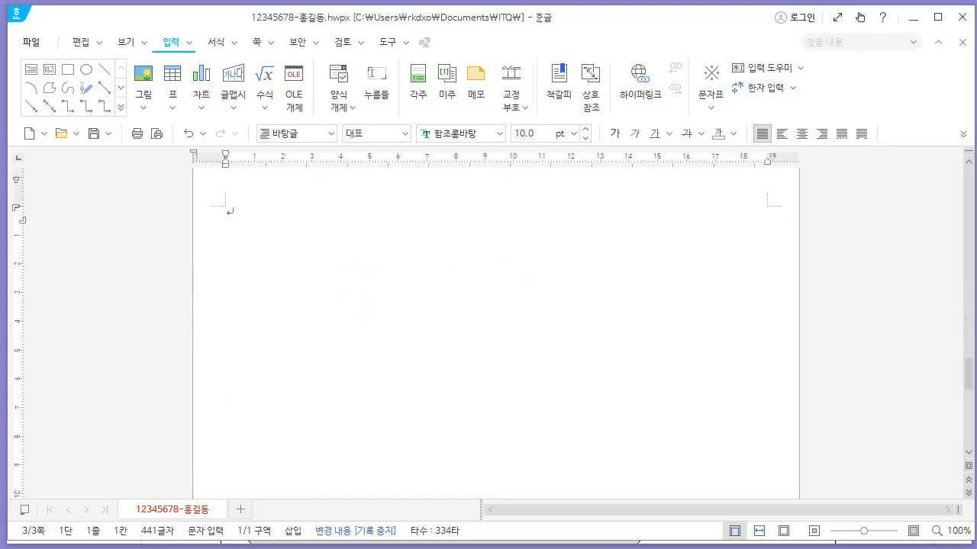
key(alt+Tab)
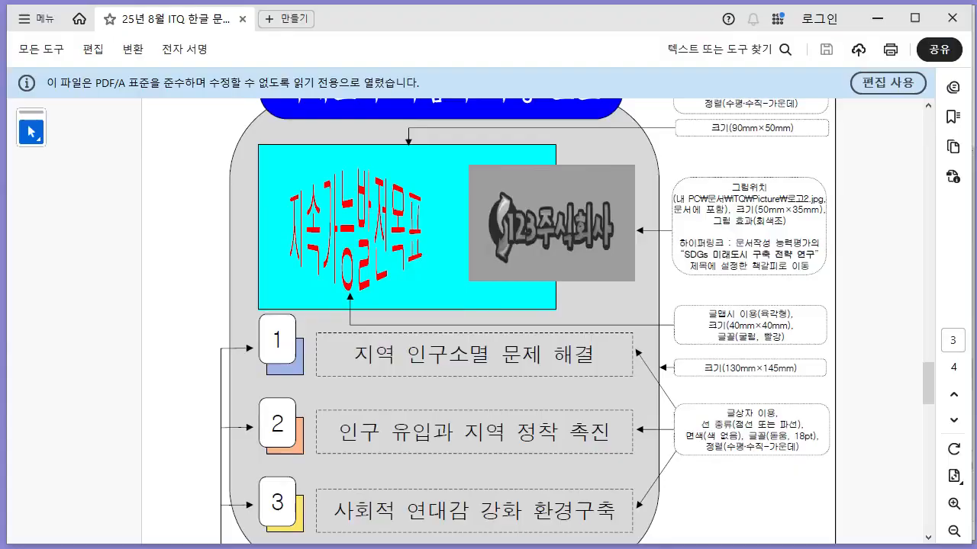
scroll(551, 384, down, 10)
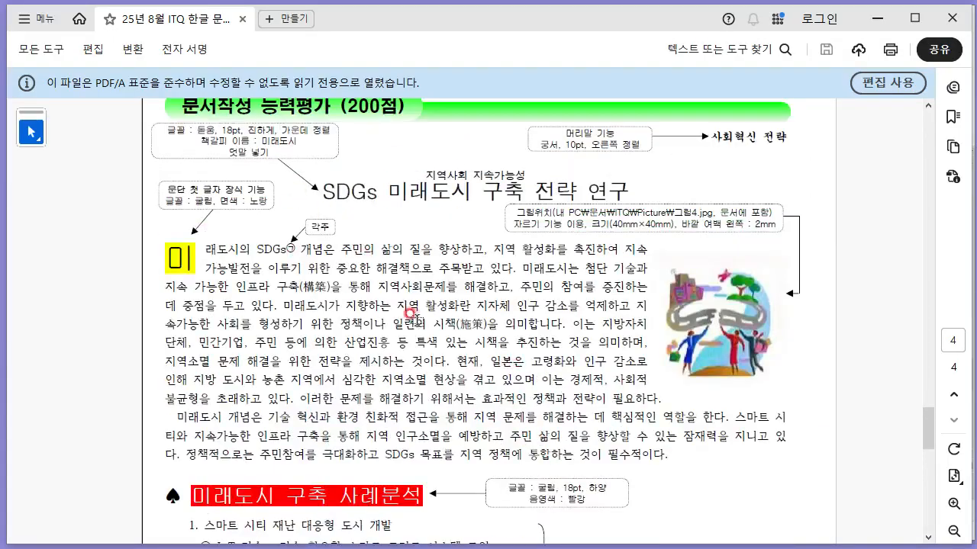
key(alt+Tab)
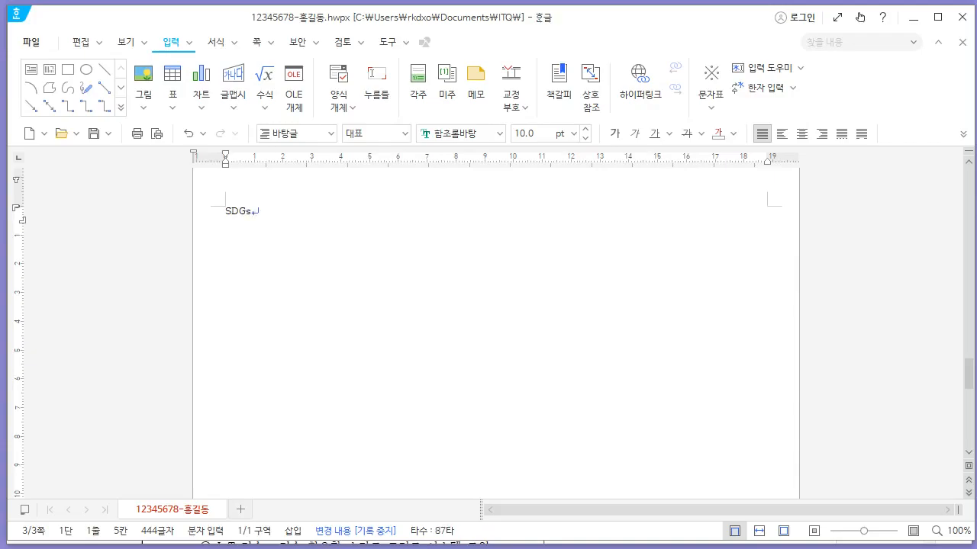
key(alt+Tab)
key(alt+Tab)
text(미래도시)
key(alt+Tab)
key(alt+Tab)
text(구)
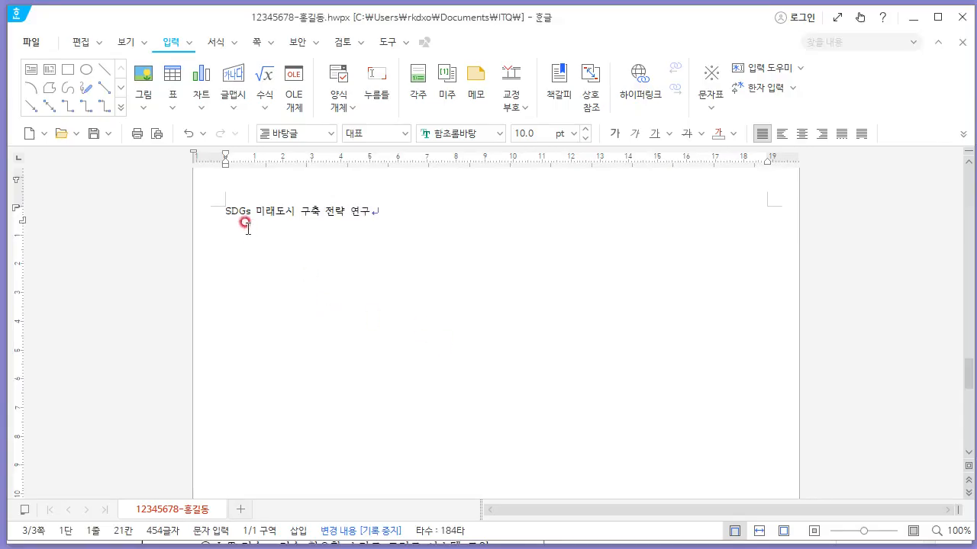
Select the title text on page 3 and check its required bookmark name in the exam PDF.
drag(223, 209, 391, 256)
key(alt+Tab)
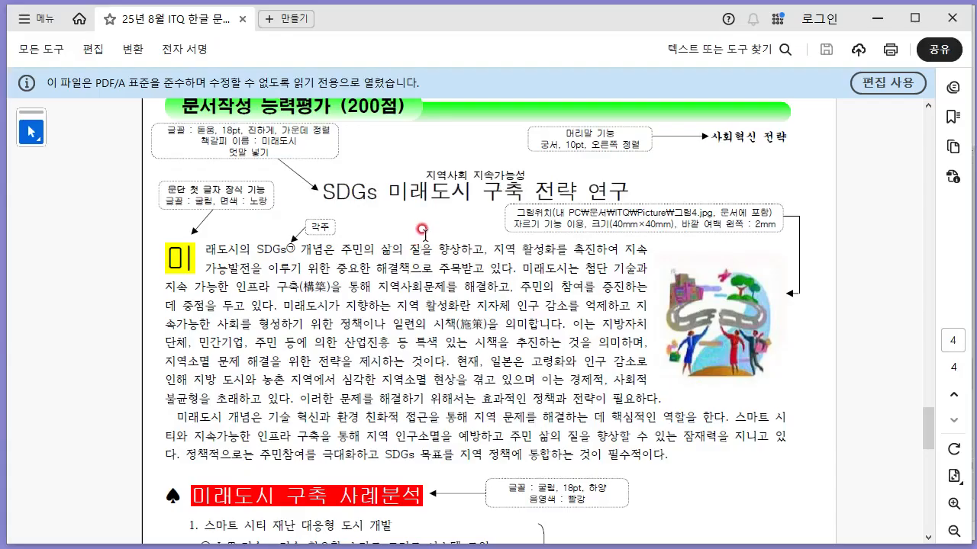
key(alt+Tab)
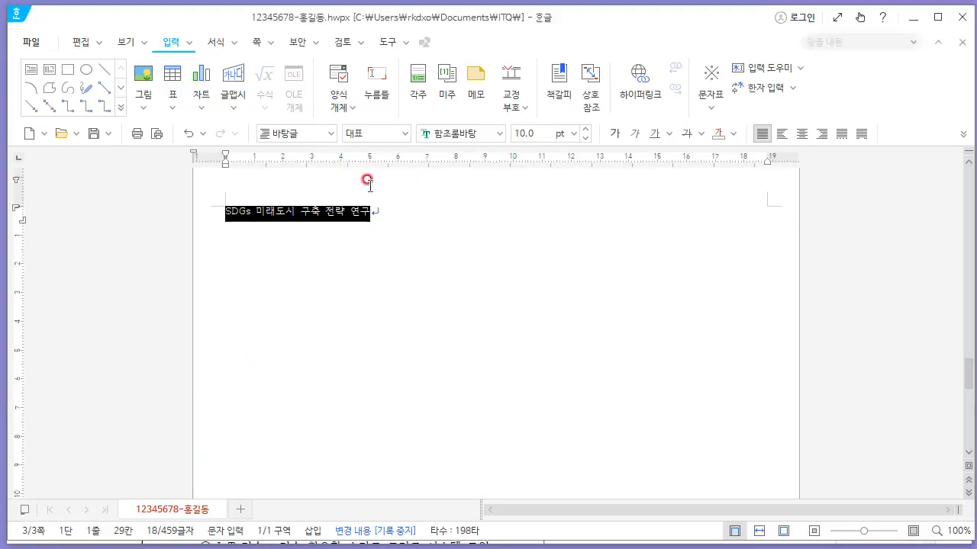
click(214, 43)
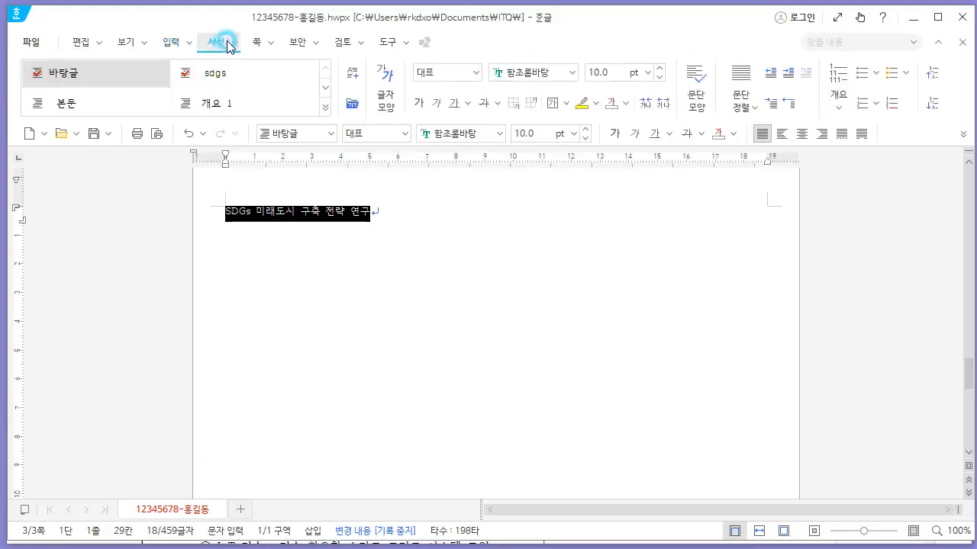
click(254, 43)
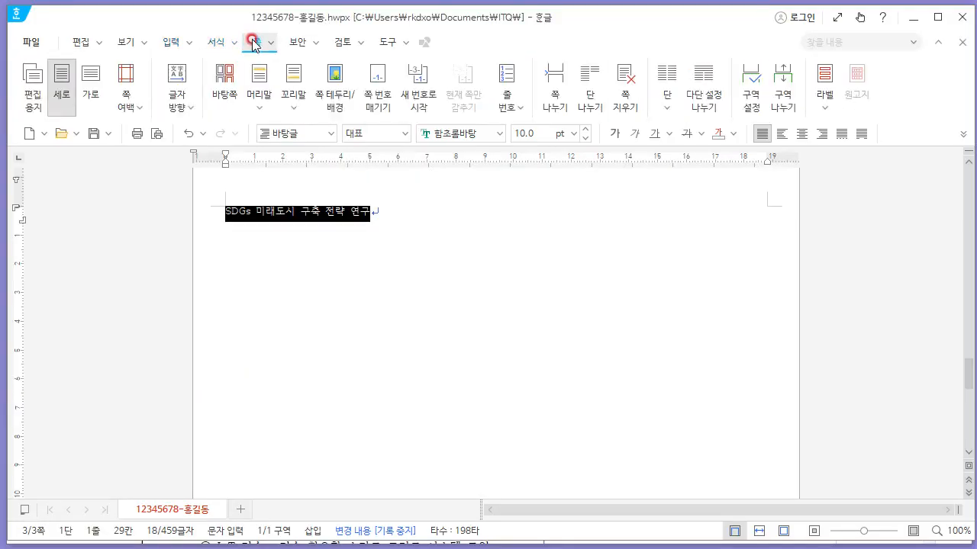
click(129, 43)
click(78, 44)
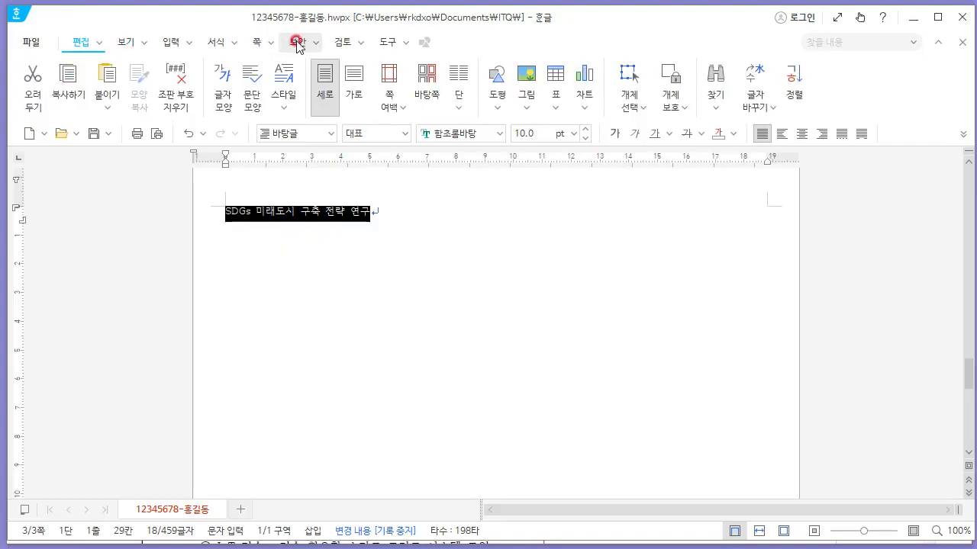
click(251, 44)
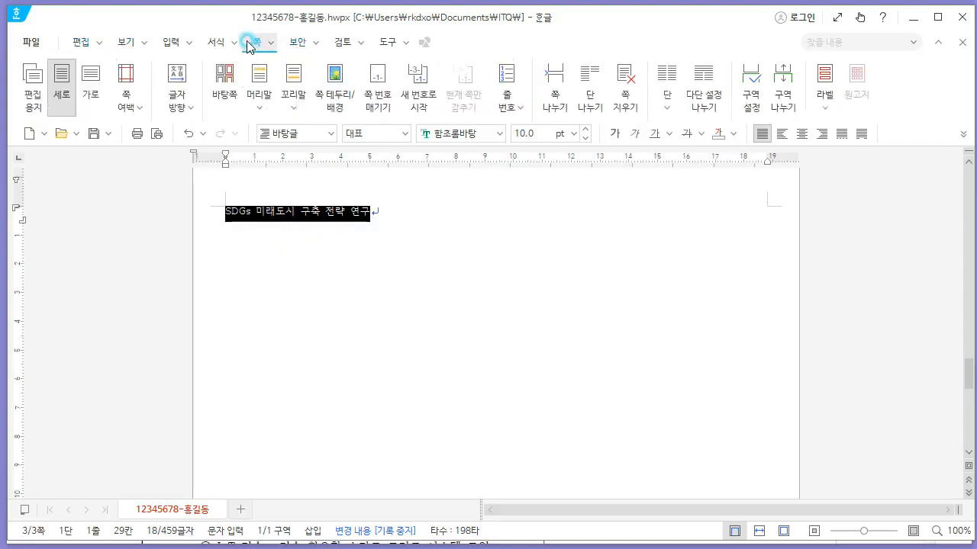
Insert a bookmark named "미래도시" at the page 3 title.
click(169, 45)
click(561, 113)
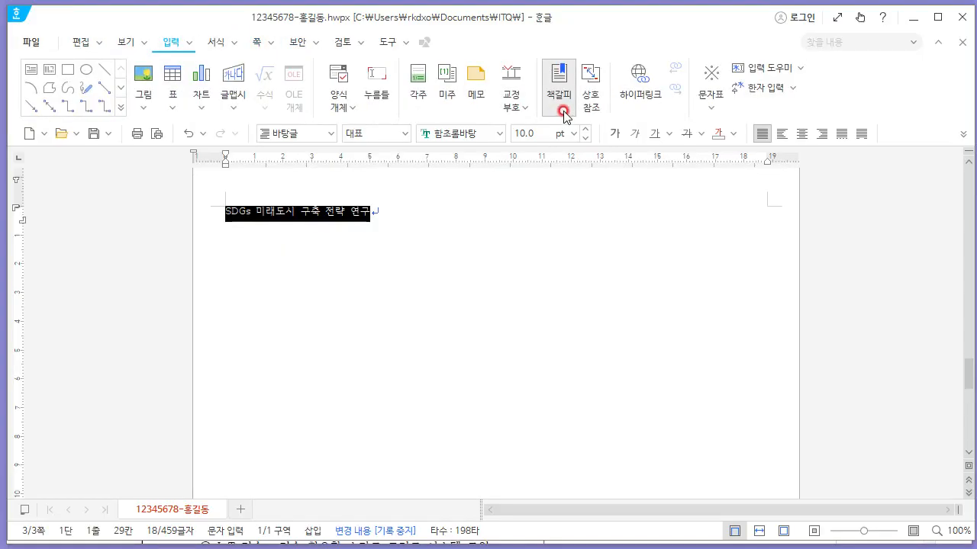
key(alt+Tab)
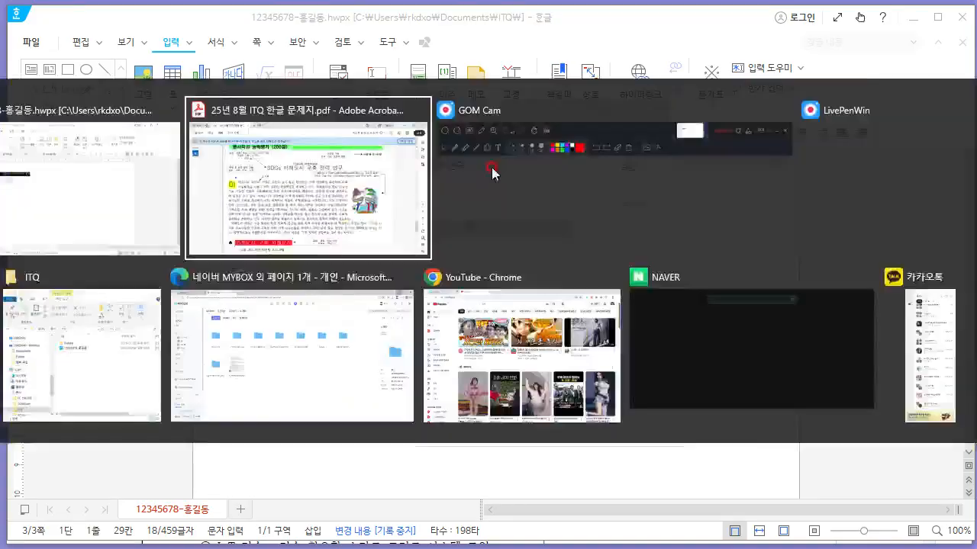
click(239, 160)
key(alt+Tab)
text(미)
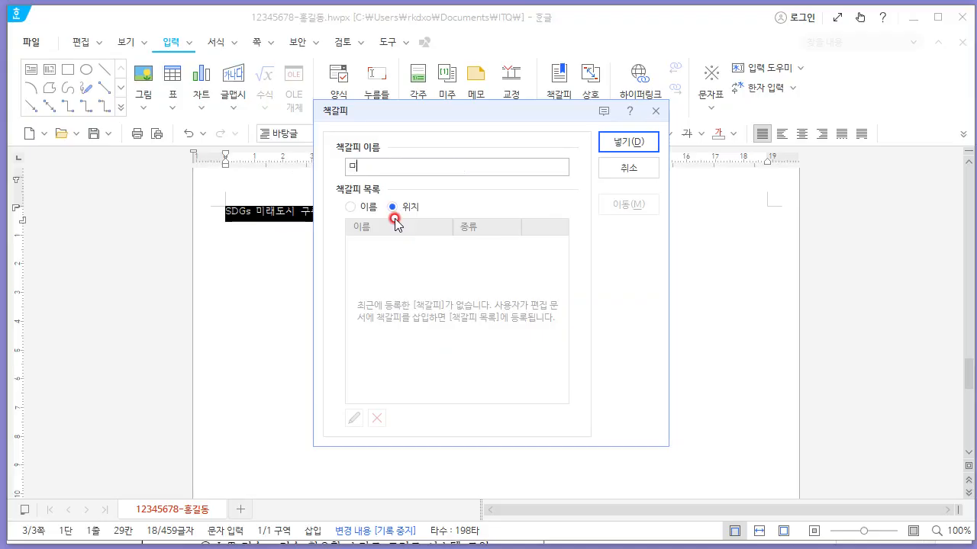
text(래도시)
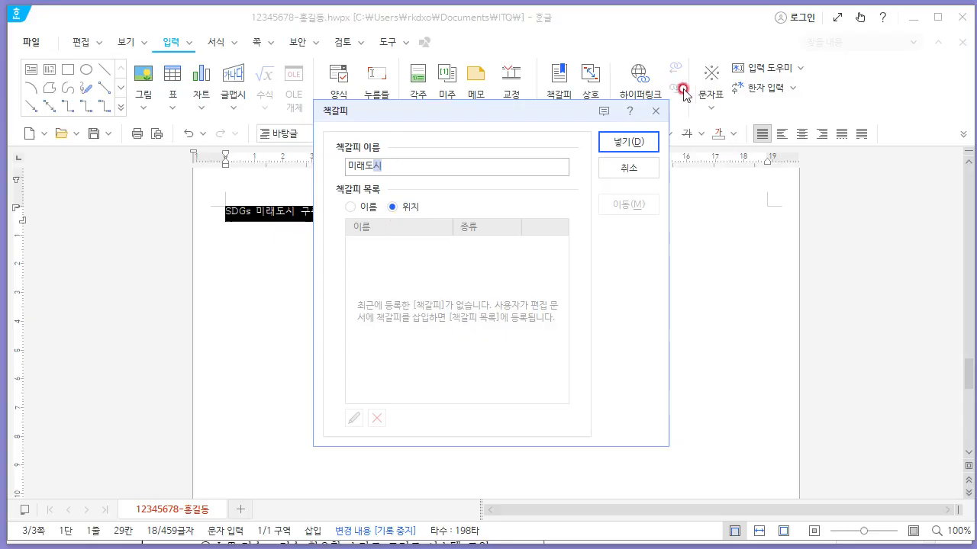
click(628, 143)
click(307, 216)
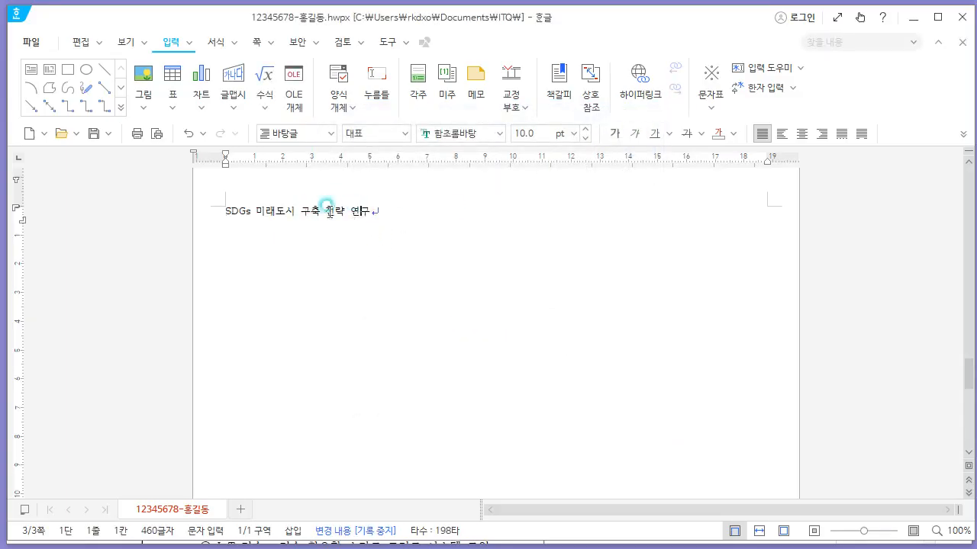
Add a hyperlink to the grayscale logo picture that targets the current document's "미래도시" bookmark.
scroll(519, 257, up, 10)
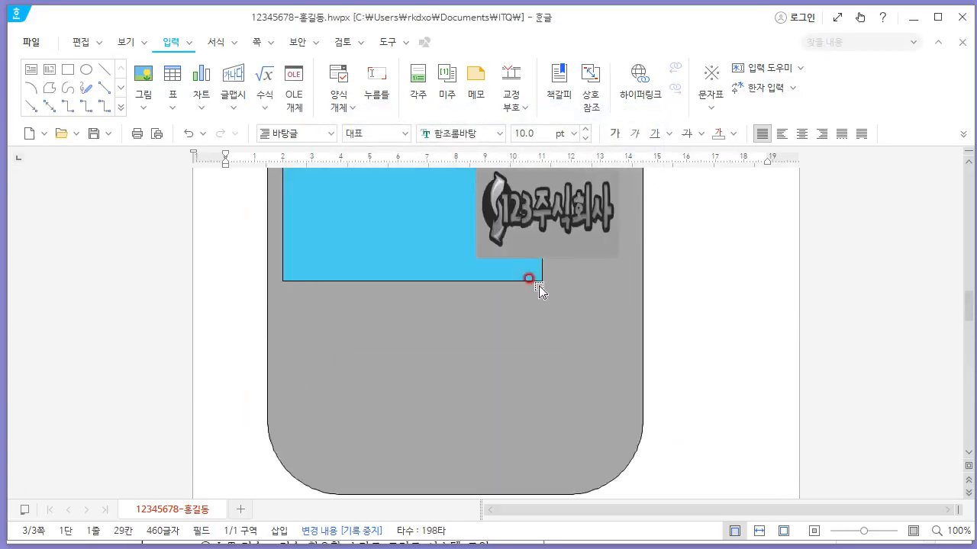
scroll(540, 291, up, 3)
right_click(577, 262)
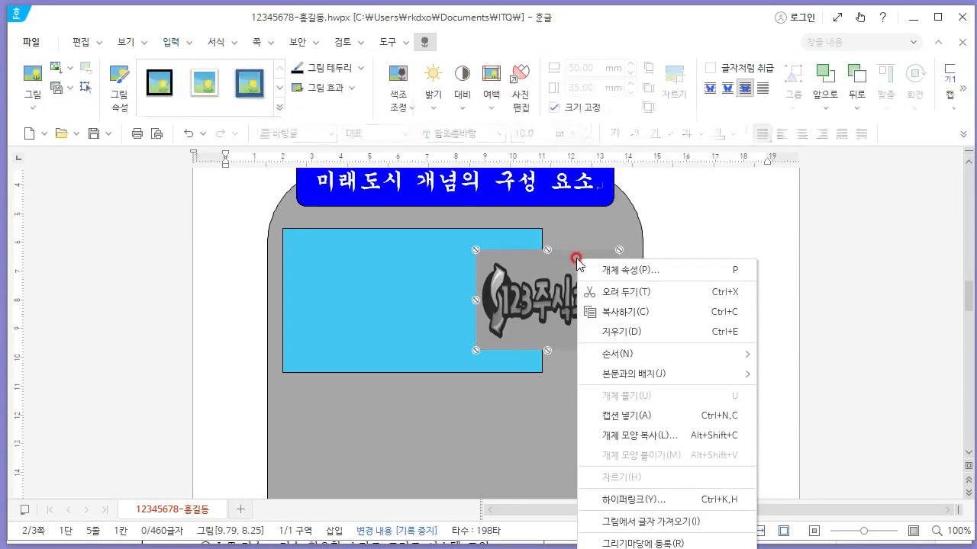
click(673, 500)
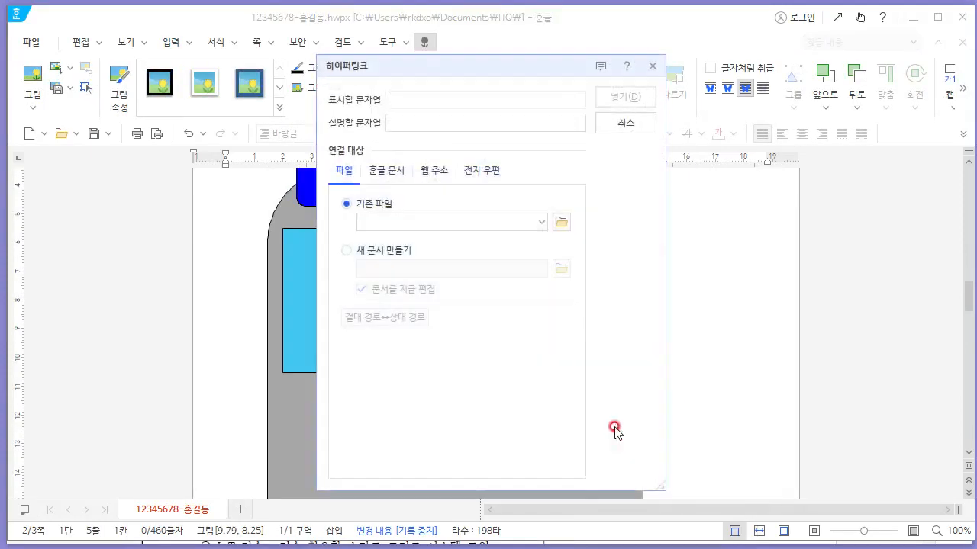
click(393, 172)
click(428, 313)
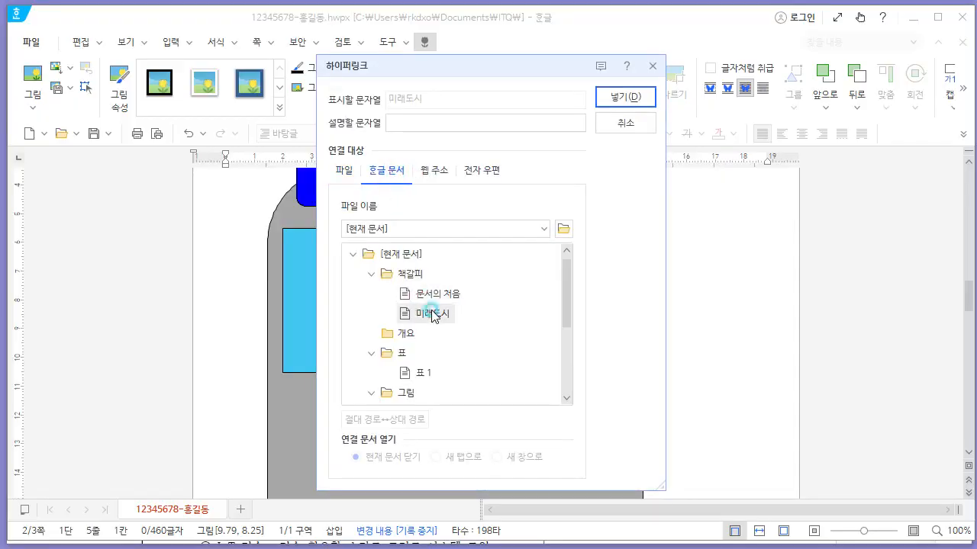
click(624, 122)
click(624, 97)
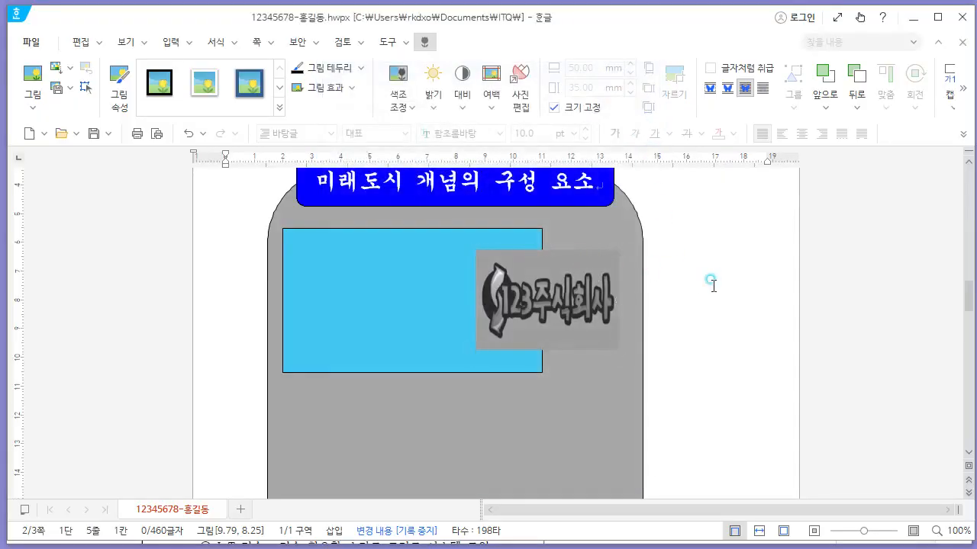
Test the logo's hyperlink by following it to the page 3 title, and return to the drawing.
click(580, 293)
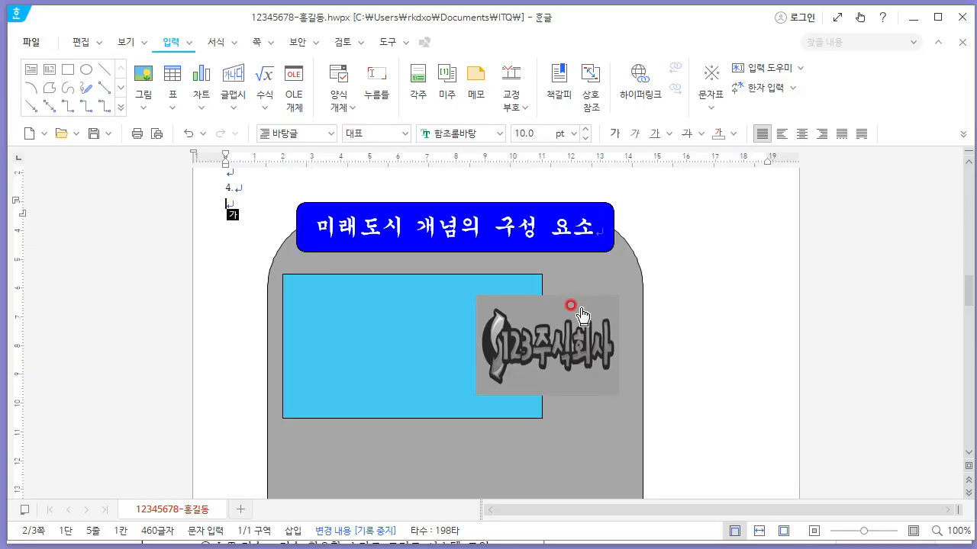
click(544, 318)
scroll(667, 321, up, 2)
click(433, 334)
click(472, 335)
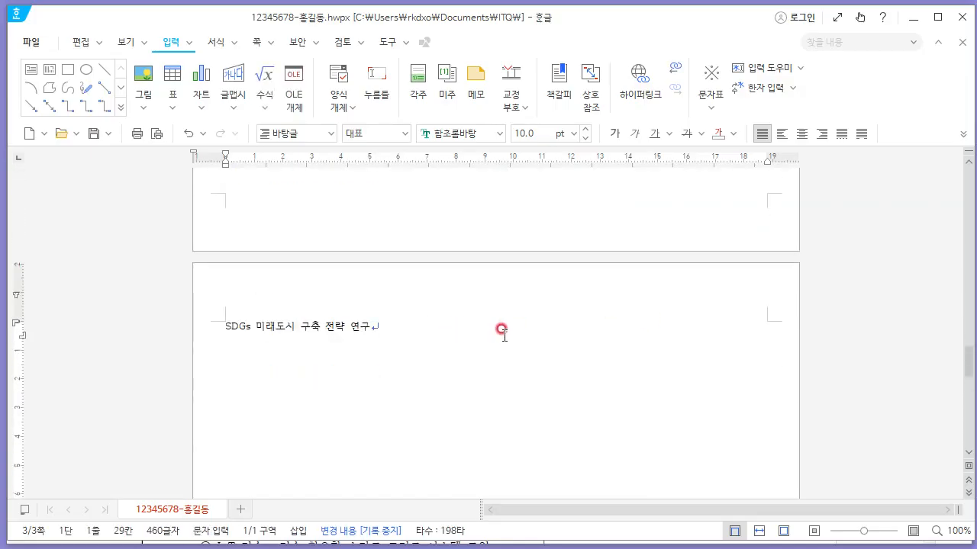
scroll(526, 334, up, 9)
scroll(353, 355, down, 6)
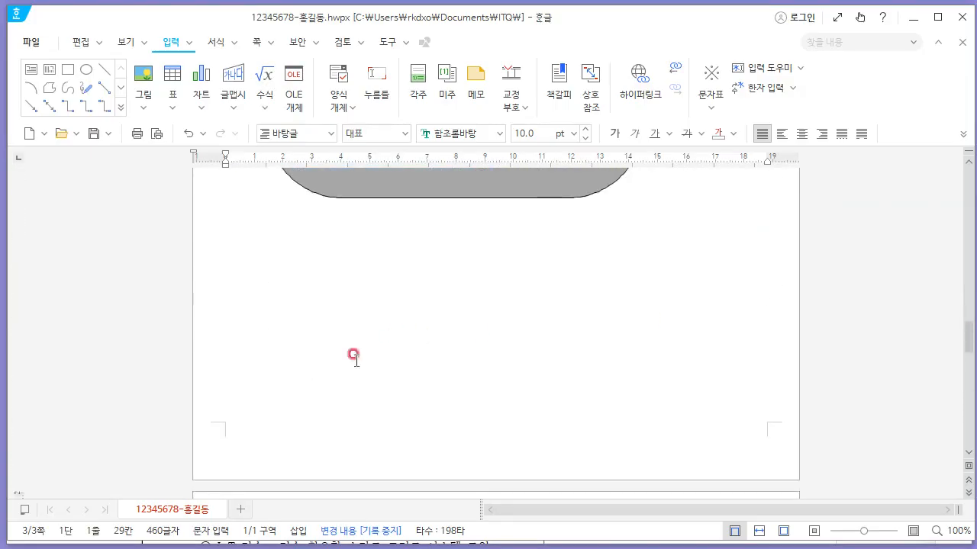
scroll(274, 427, down, 3)
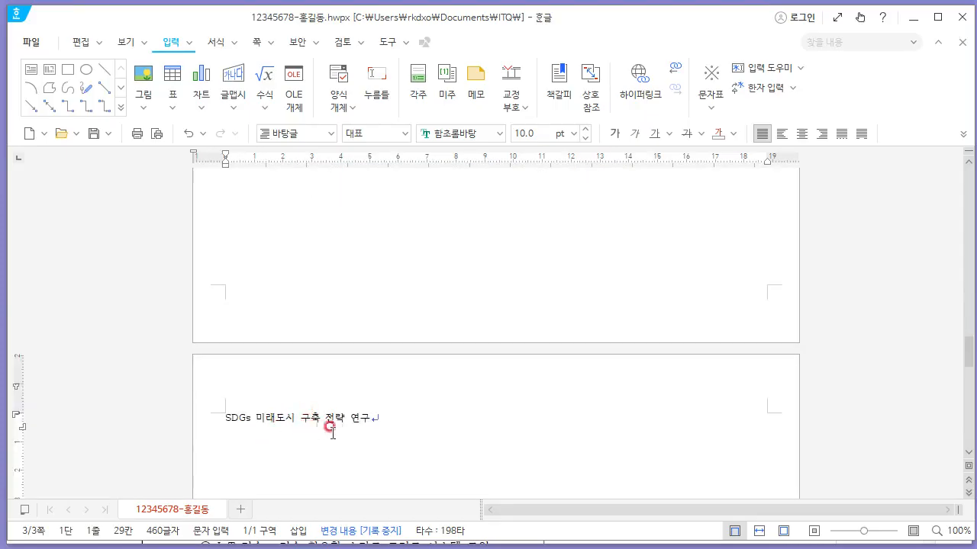
scroll(555, 383, up, 8)
Examine the word art's text, shape, size and font requirements for question 4 in the exam PDF.
key(alt+Tab)
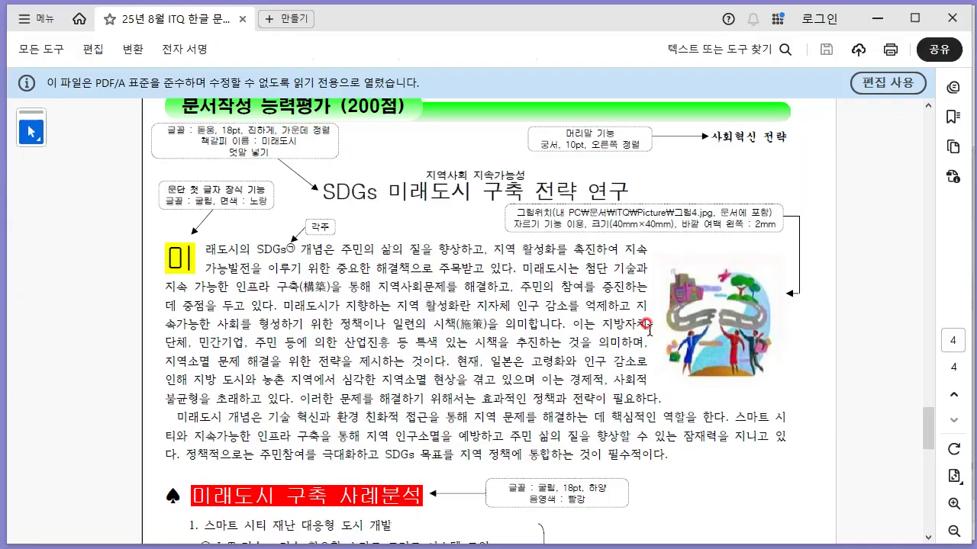
scroll(586, 290, up, 10)
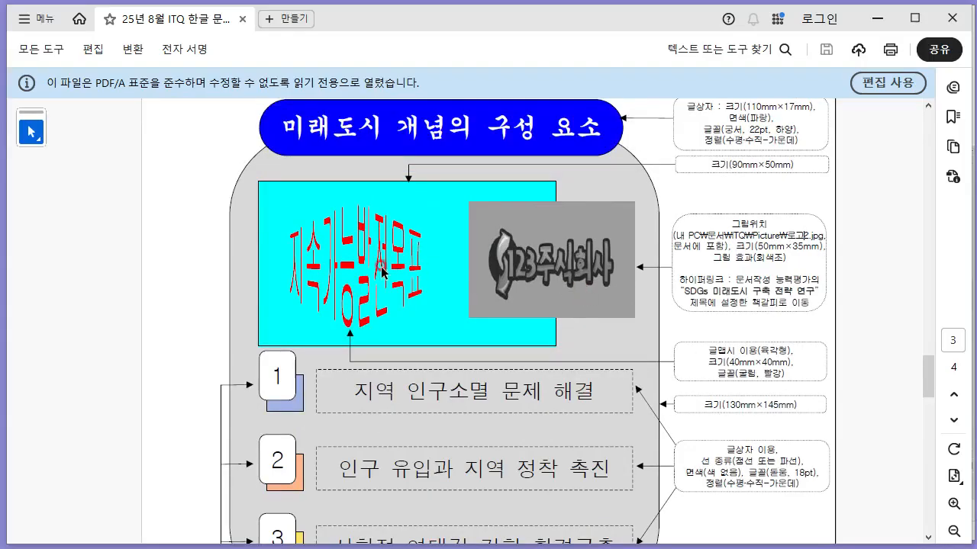
key(alt+Tab)
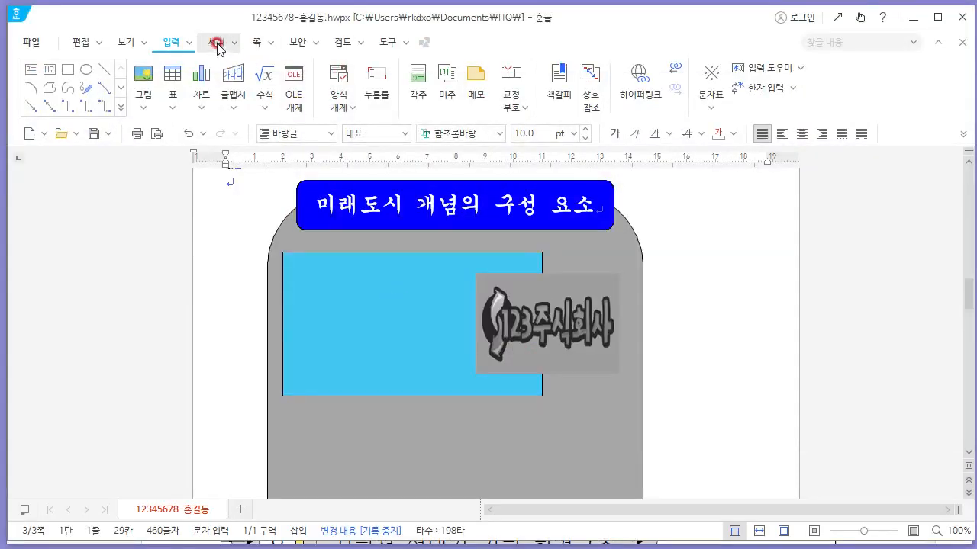
click(232, 109)
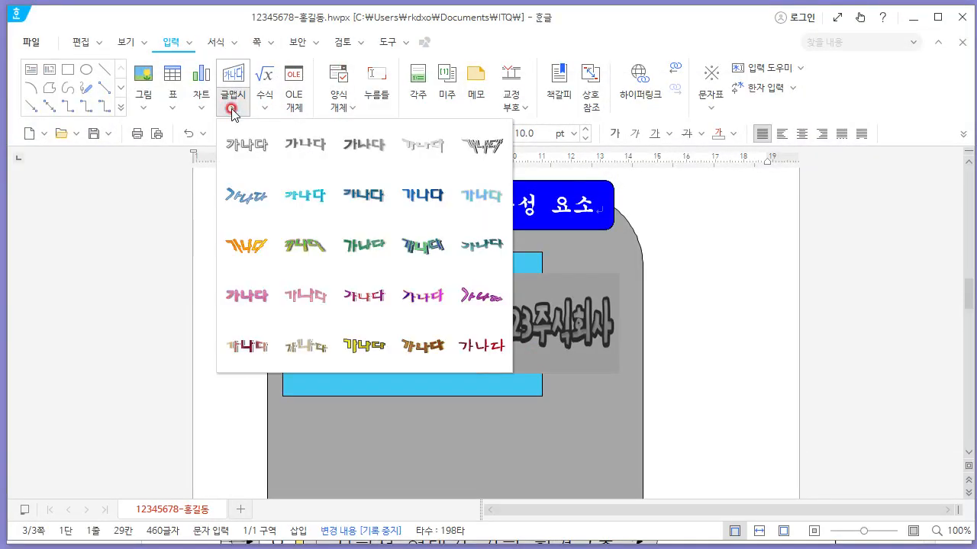
key(alt+Tab)
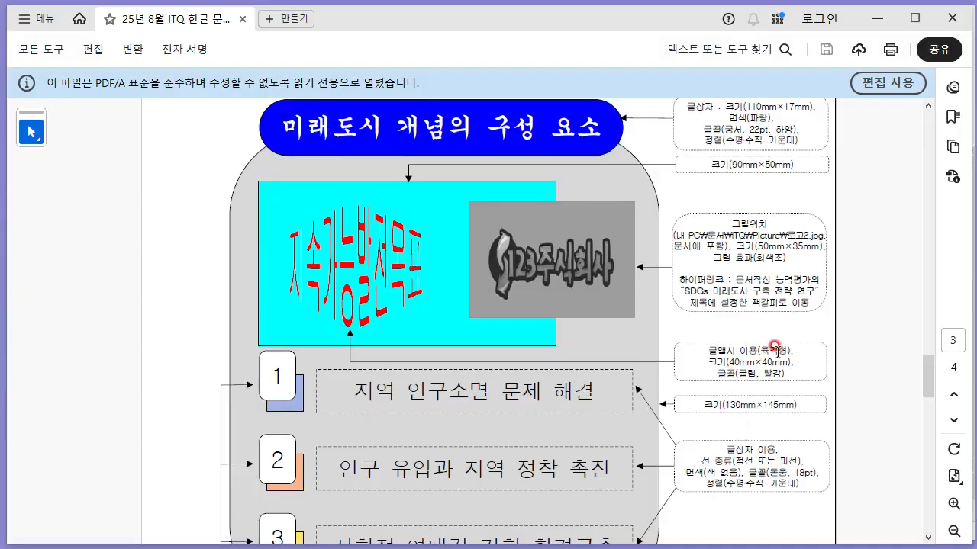
key(alt+Tab)
click(233, 105)
key(alt+Tab)
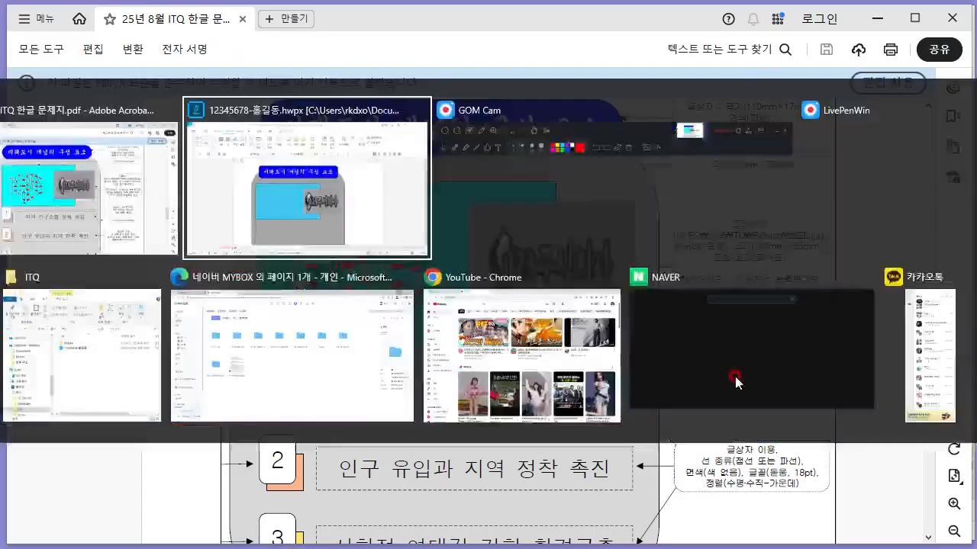
Start a new word art object in the dark red preset style with the text "지속가능발전목표" from the exam PDF.
click(235, 114)
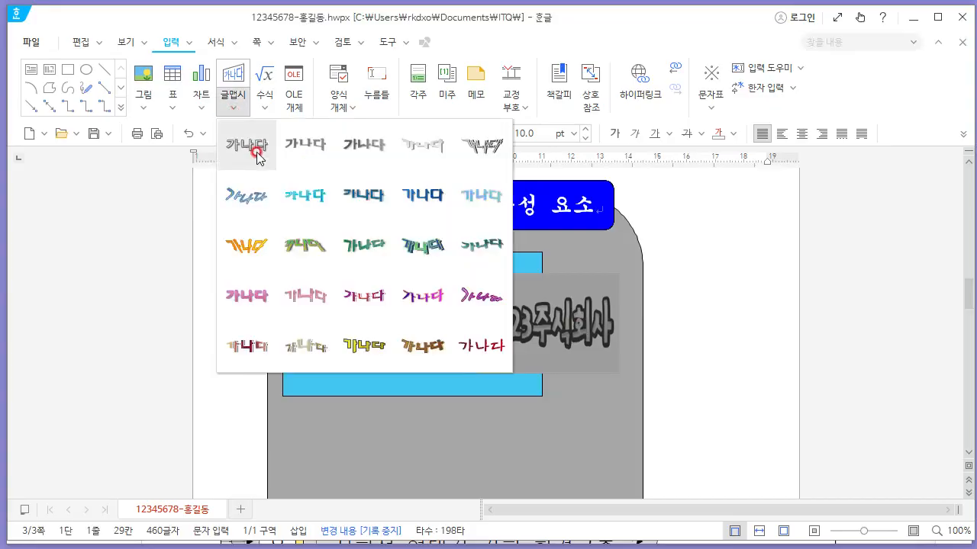
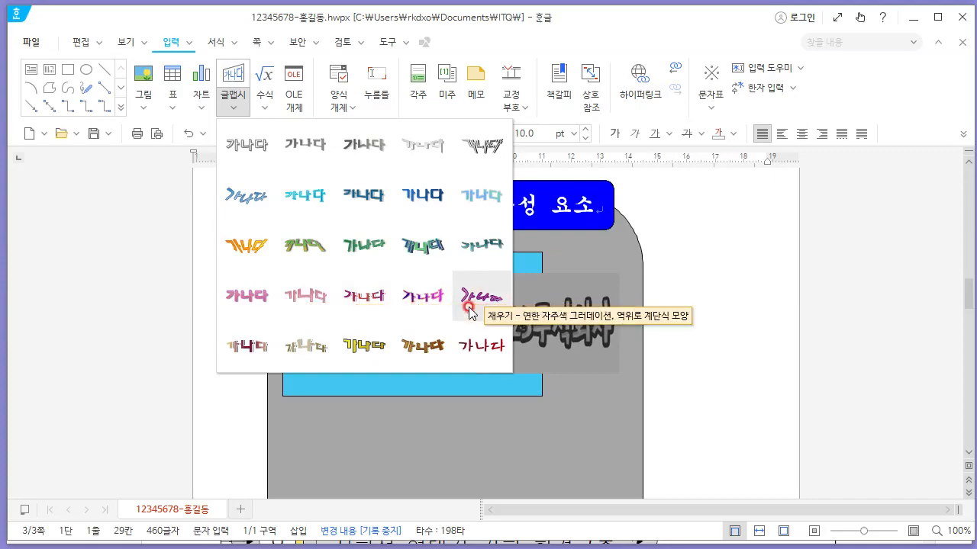
click(476, 347)
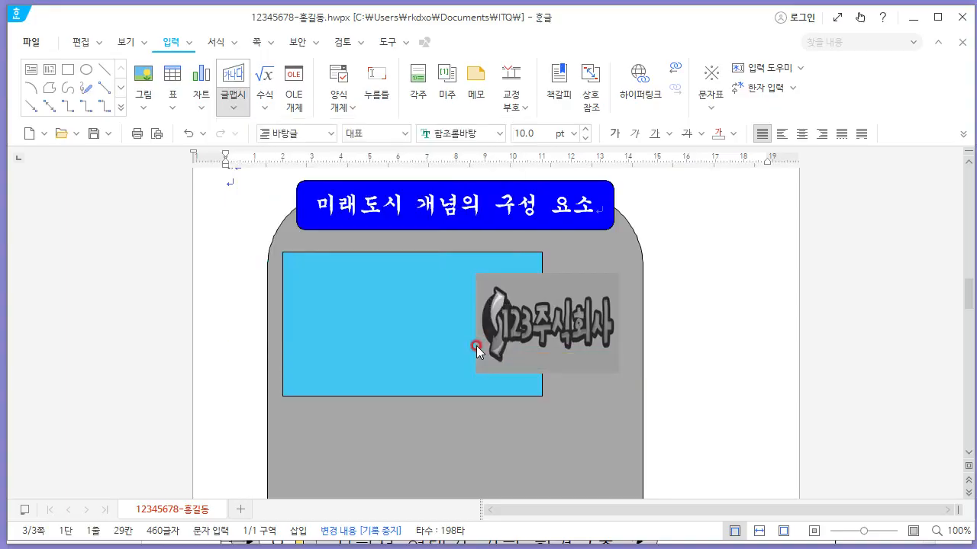
key(alt+Tab)
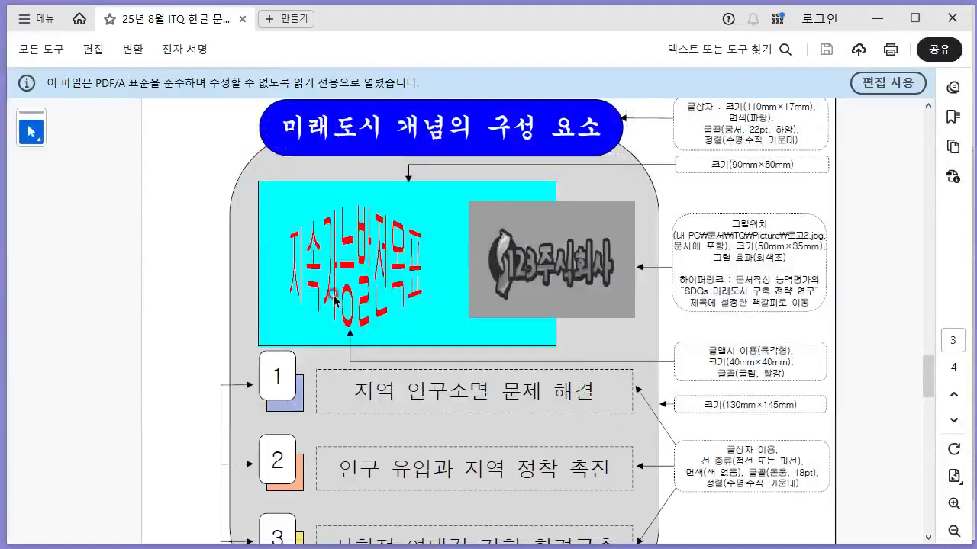
key(alt+Tab)
text(지속)
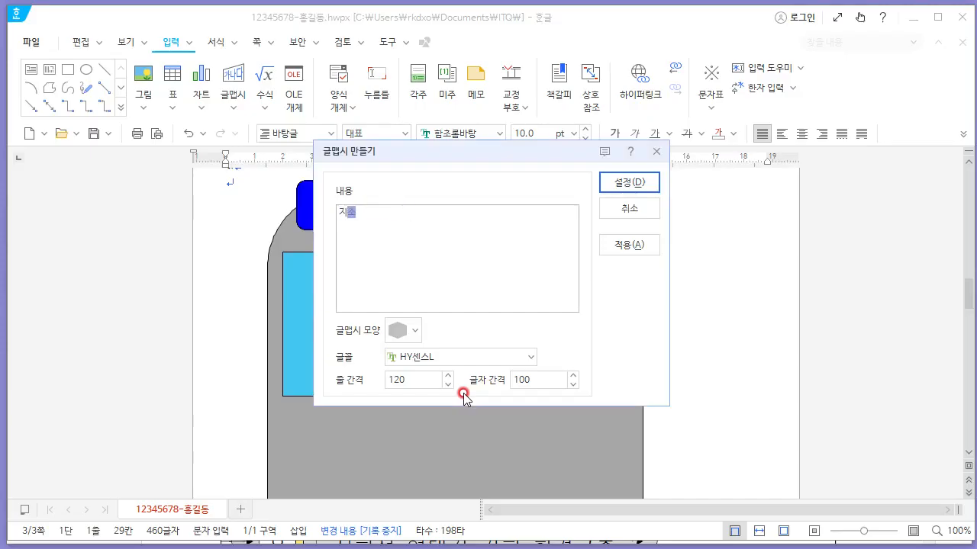
text(가능발전목표)
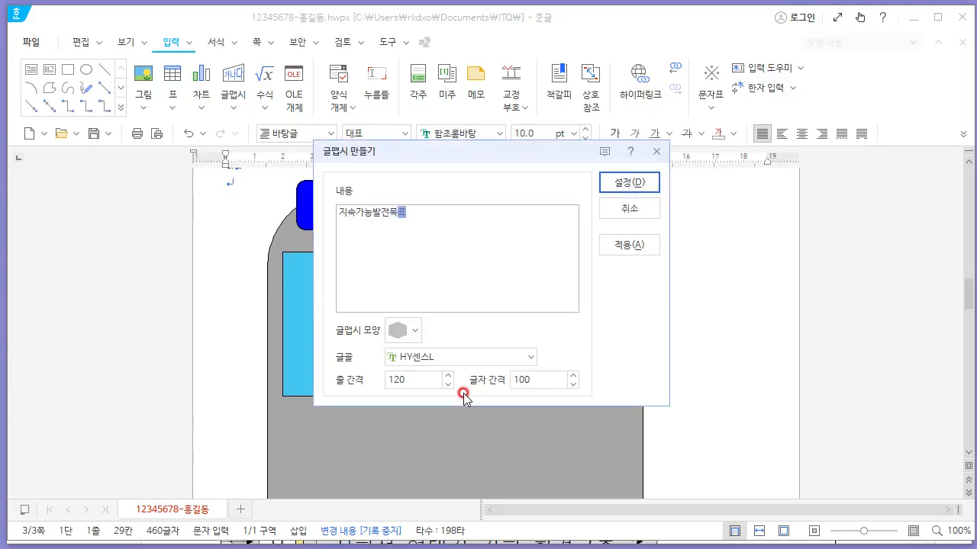
Give the "지속가능발전목표" word art the hexagon shape and check its required font in the exam PDF.
click(405, 331)
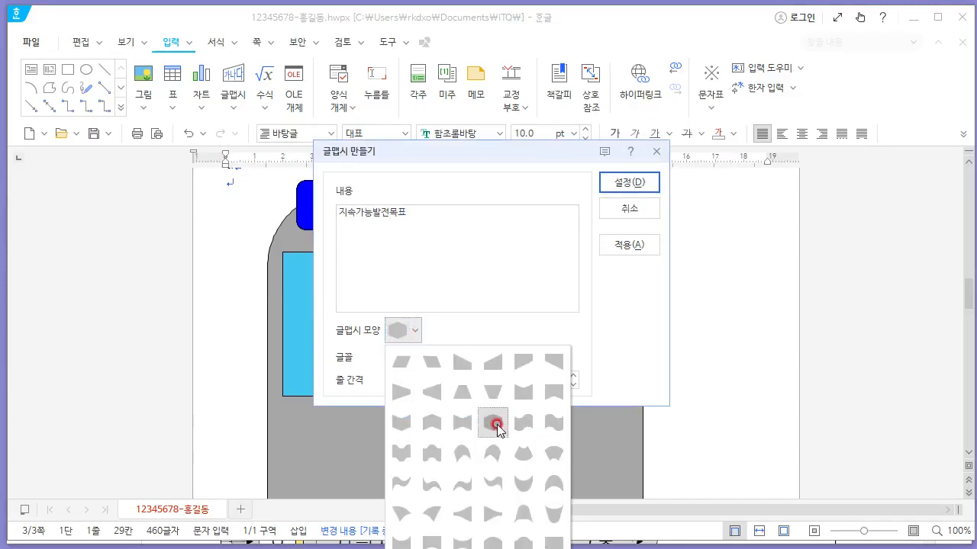
click(494, 425)
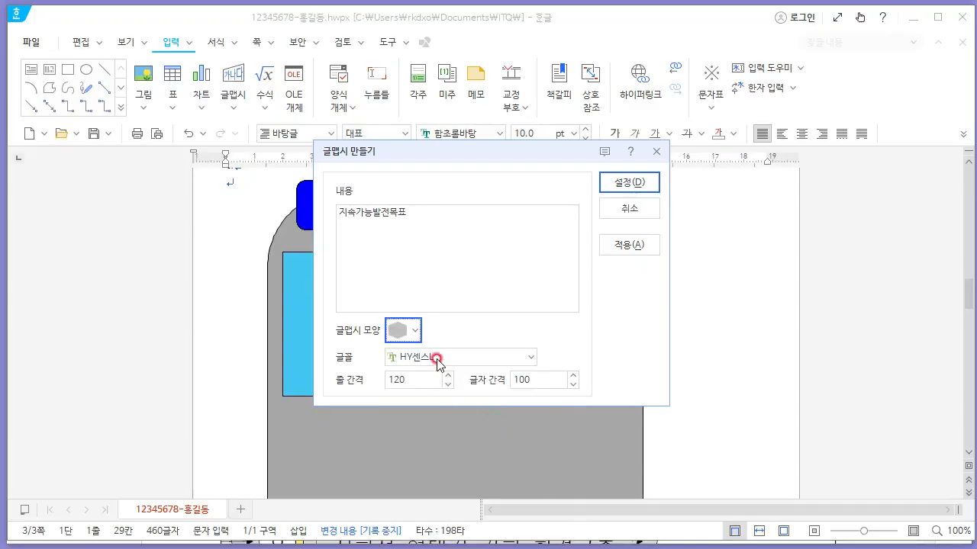
key(alt+Tab)
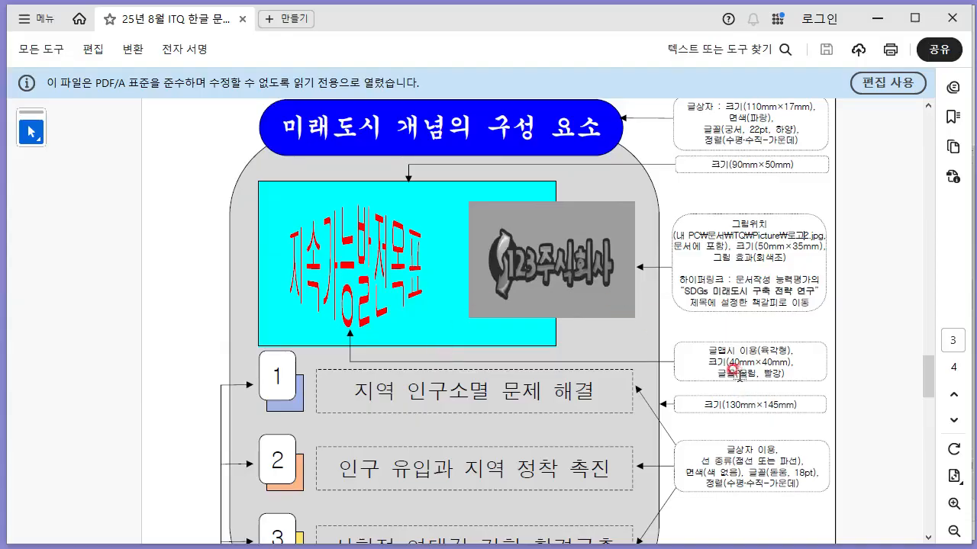
key(alt+Tab)
Set the word art's font to 굴림 and insert it into the document.
click(447, 359)
click(447, 363)
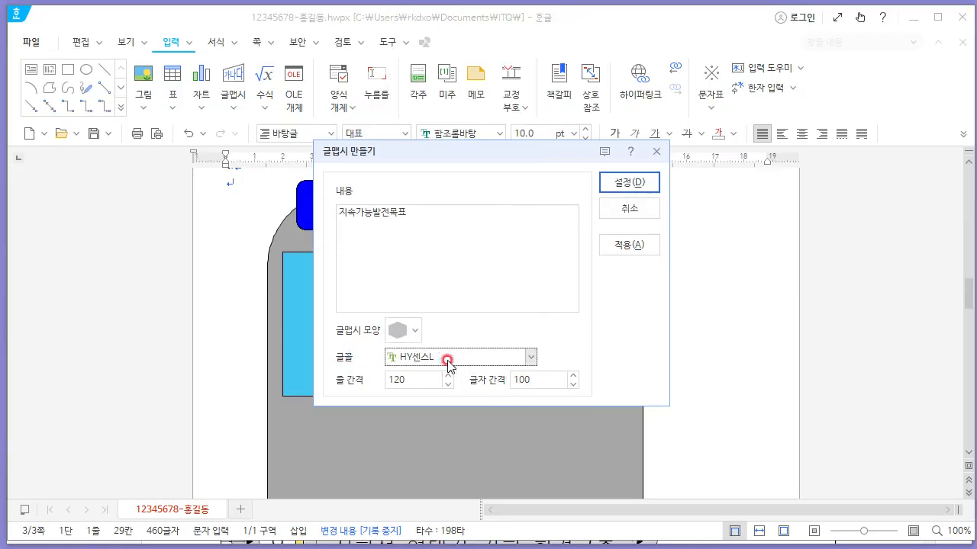
click(447, 363)
scroll(435, 260, down, 10)
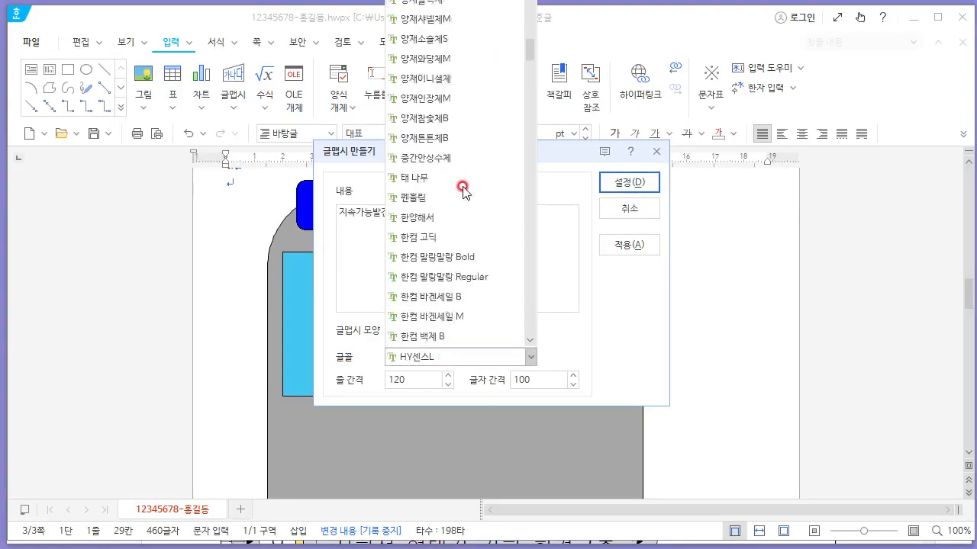
scroll(463, 191, down, 10)
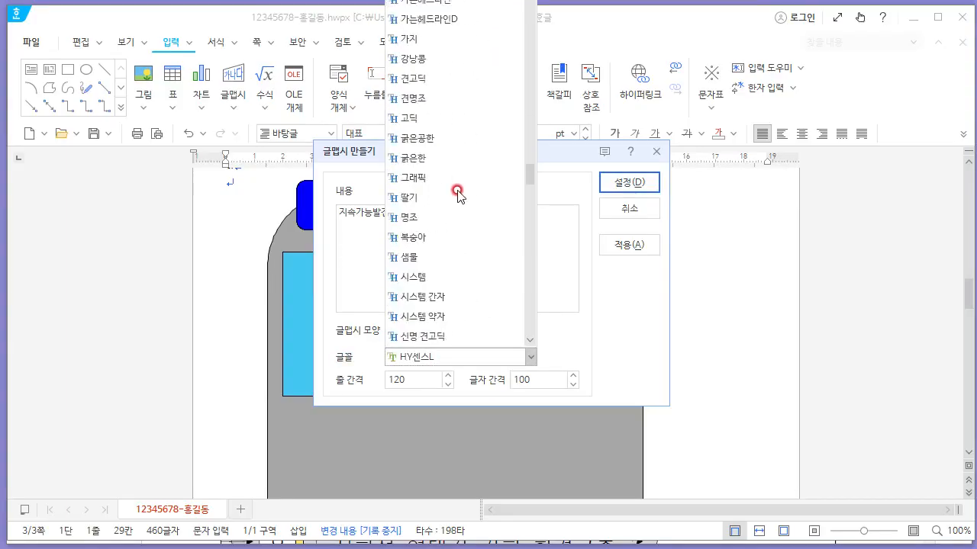
scroll(438, 157, up, 1)
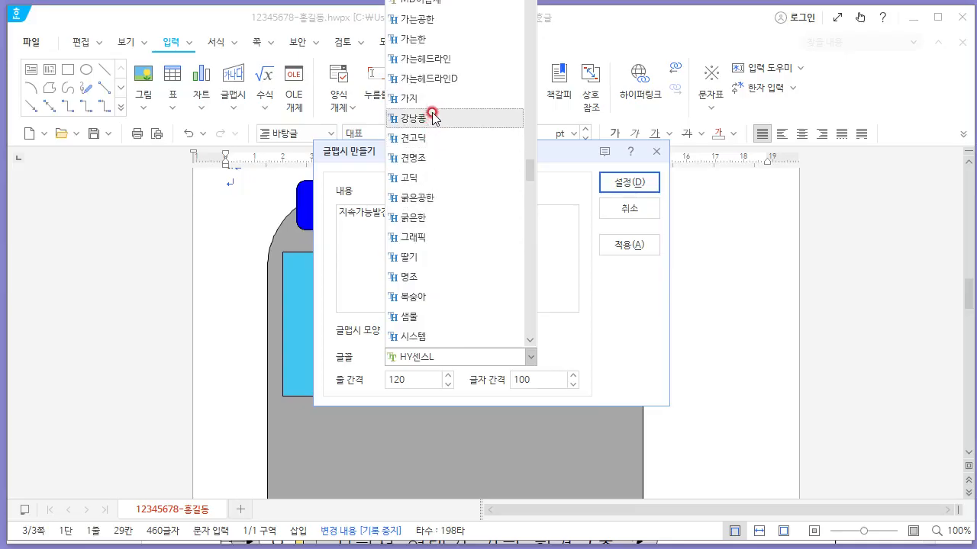
scroll(434, 122, down, 15)
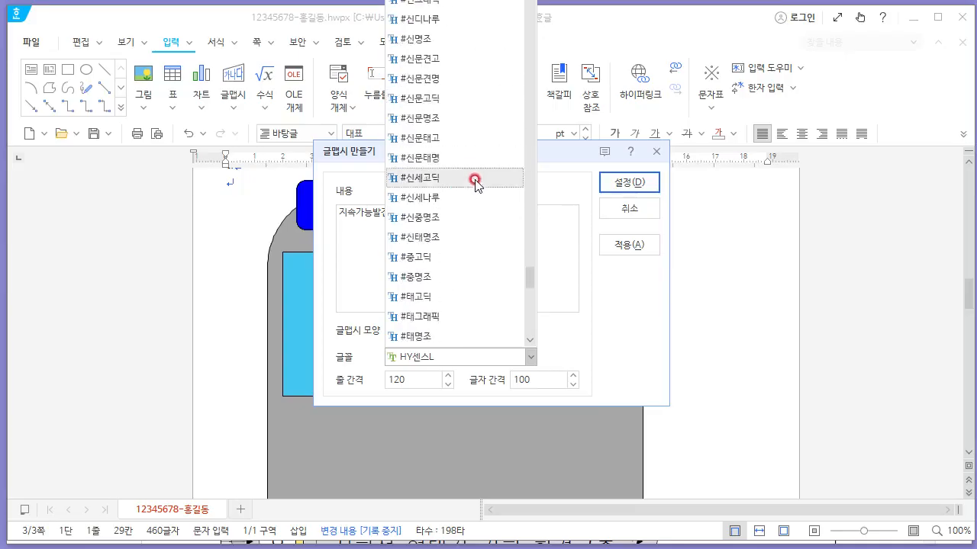
scroll(488, 211, up, 15)
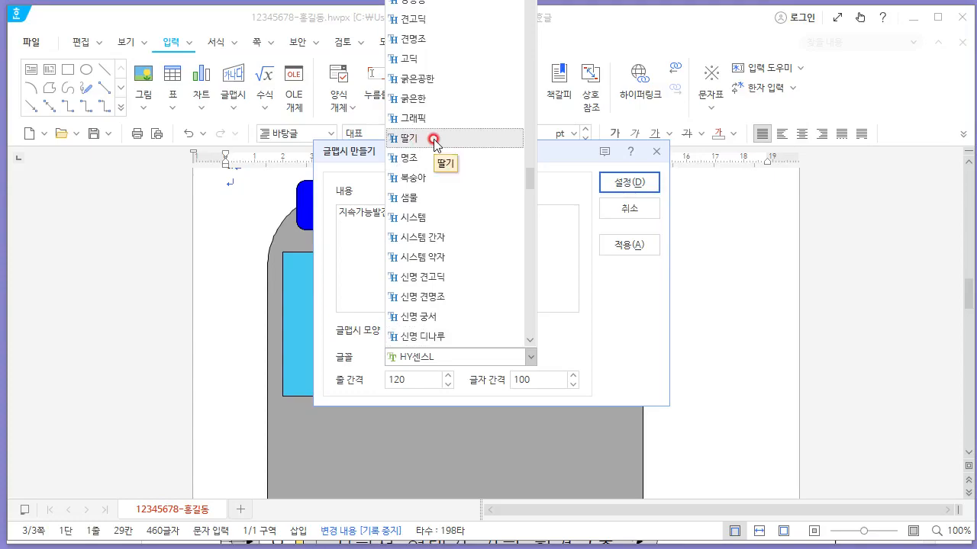
scroll(458, 153, up, 15)
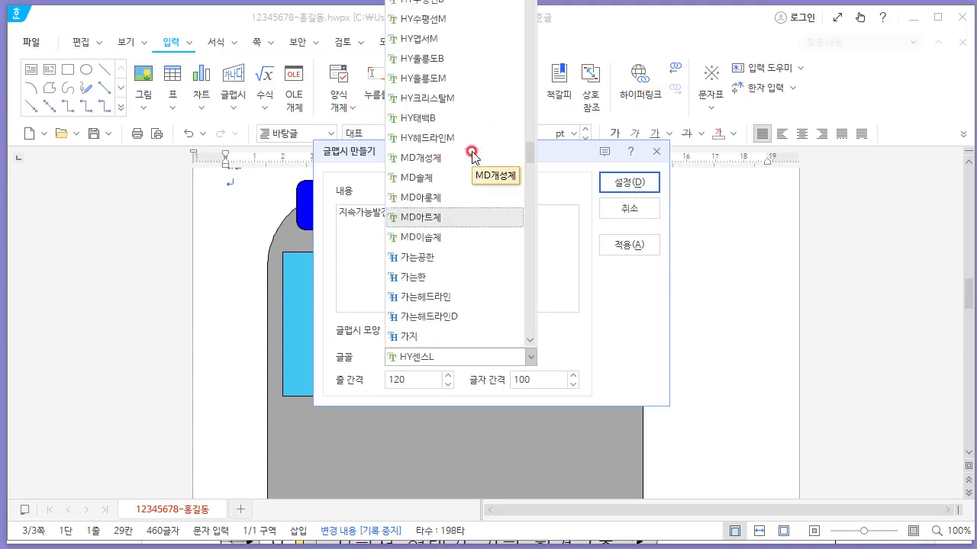
scroll(482, 158, up, 15)
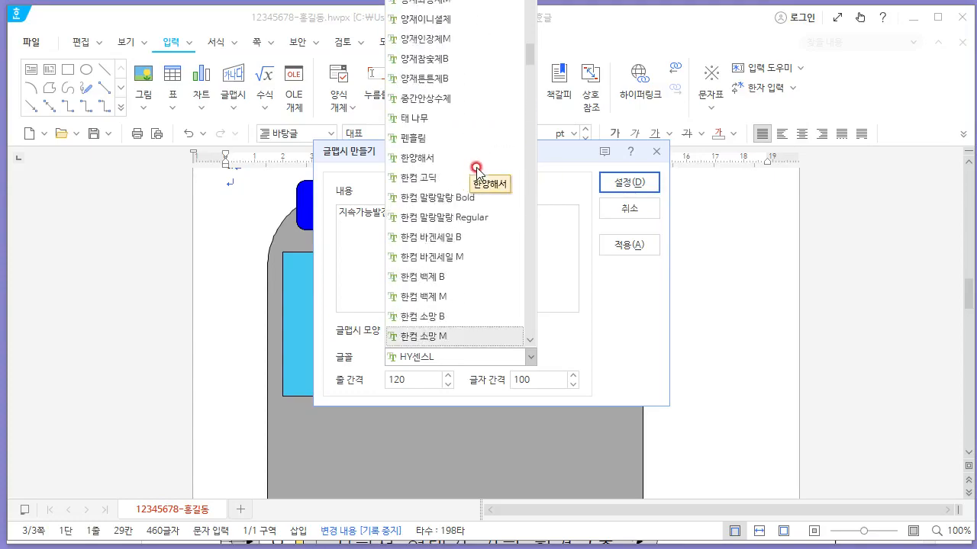
click(413, 21)
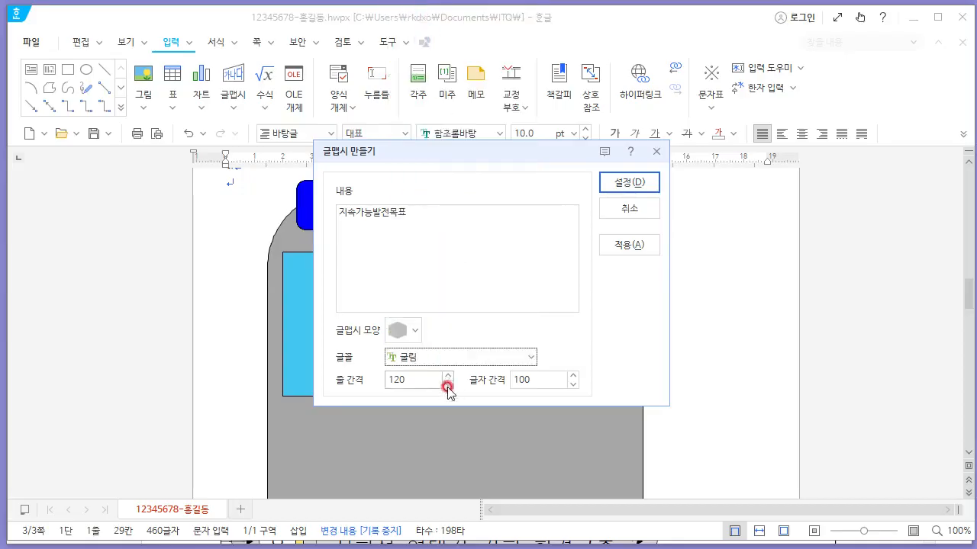
click(631, 183)
click(494, 372)
scroll(497, 375, down, 3)
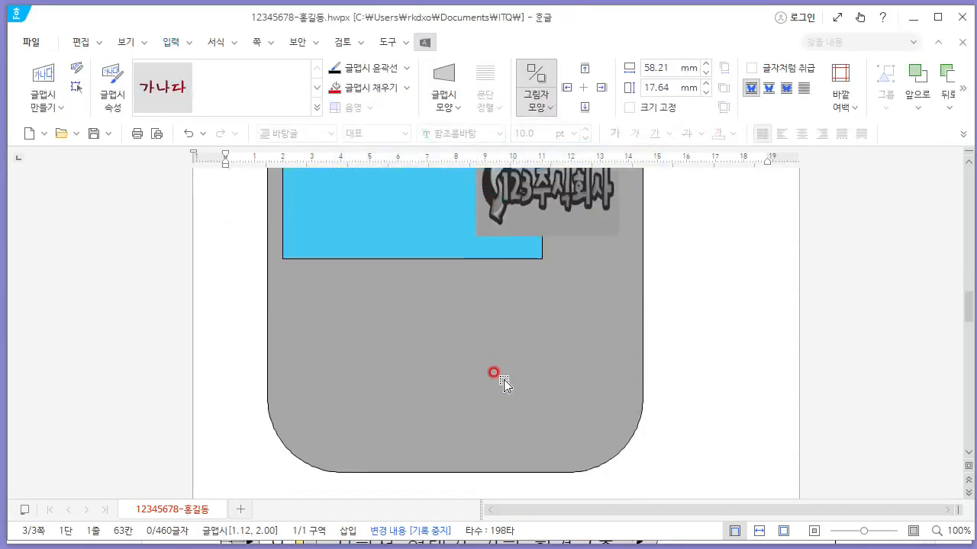
scroll(497, 371, up, 5)
scroll(506, 384, down, 2)
scroll(534, 369, down, 1)
scroll(577, 368, down, 3)
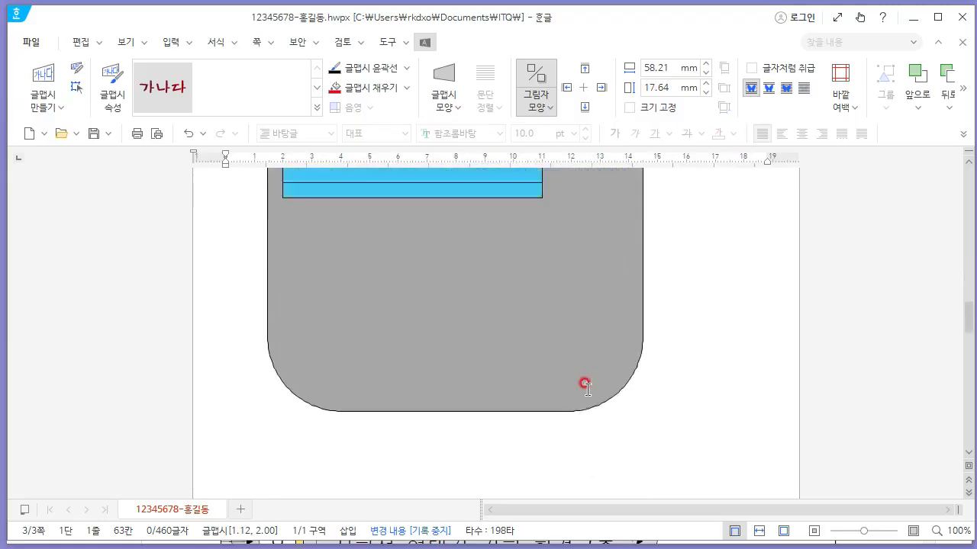
scroll(582, 384, up, 4)
click(418, 343)
click(352, 238)
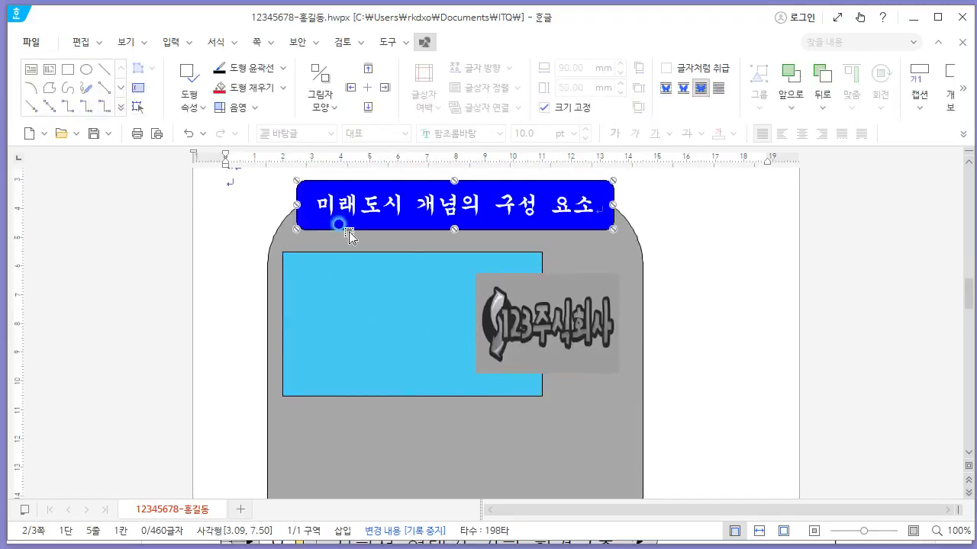
drag(607, 251, 764, 252)
drag(387, 279, 394, 320)
key(ctrl+z)
key(ctrl+z)
key(ctrl+z)
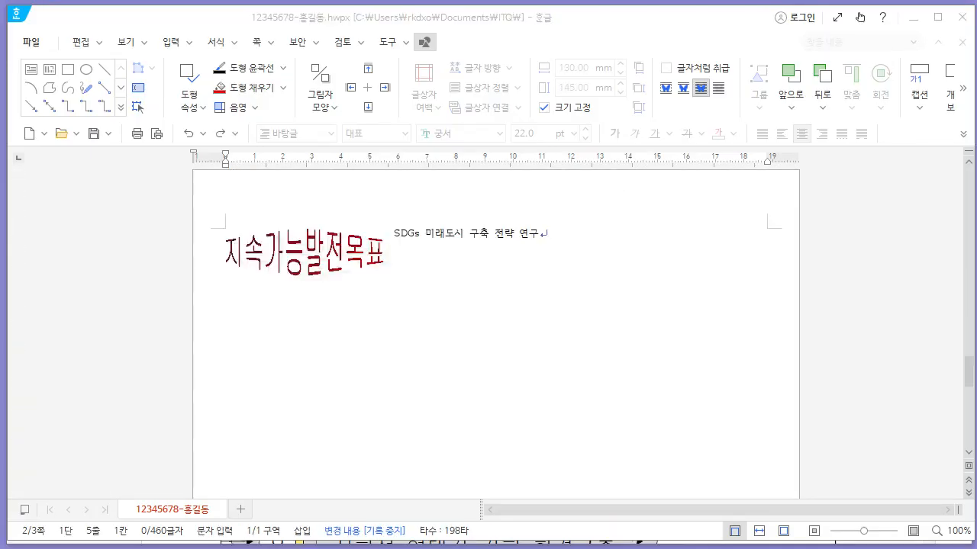
Cut the word art from beside the page 3 title and paste it onto page 2 with the drawing.
click(310, 264)
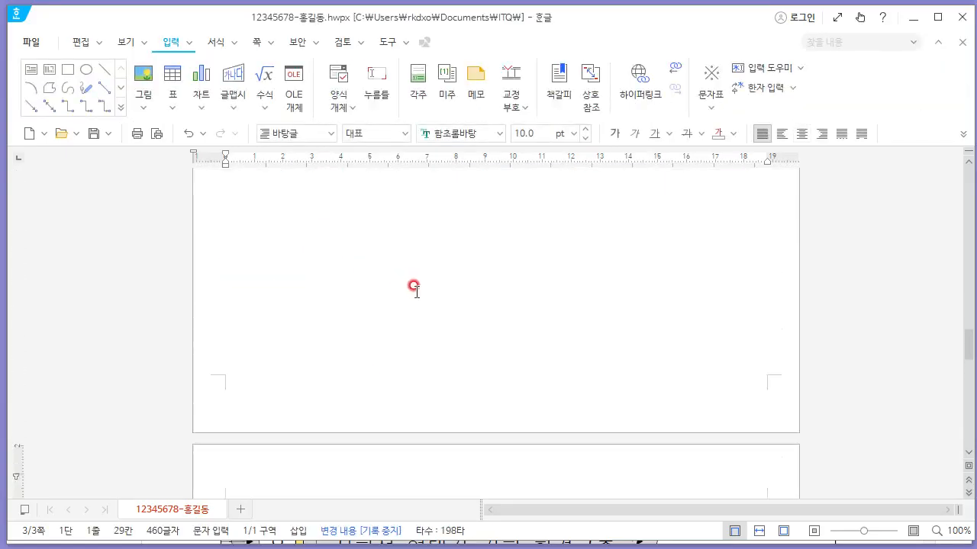
scroll(412, 306, up, 5)
key(ctrl+v)
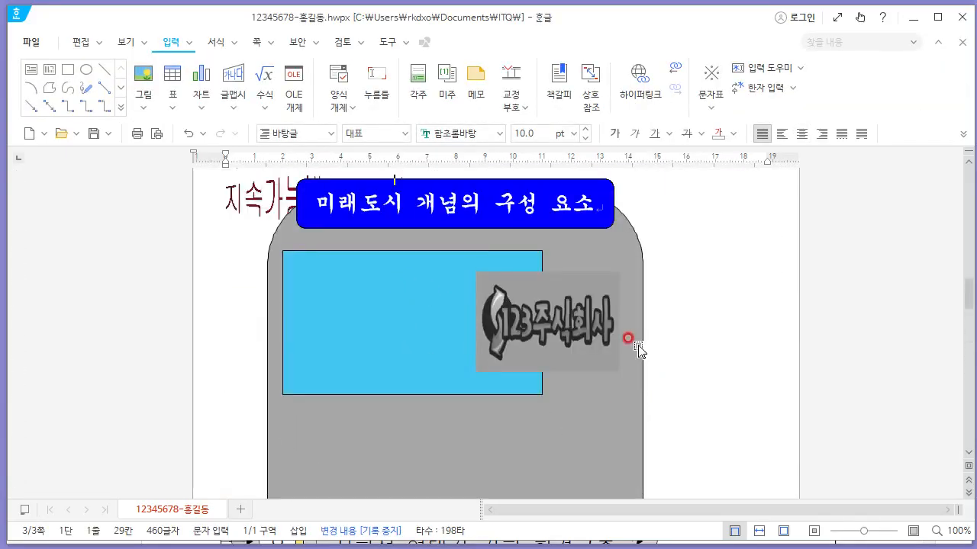
Set the pasted word art's text wrapping to in front of text (글 앞으로).
click(263, 199)
right_click(268, 203)
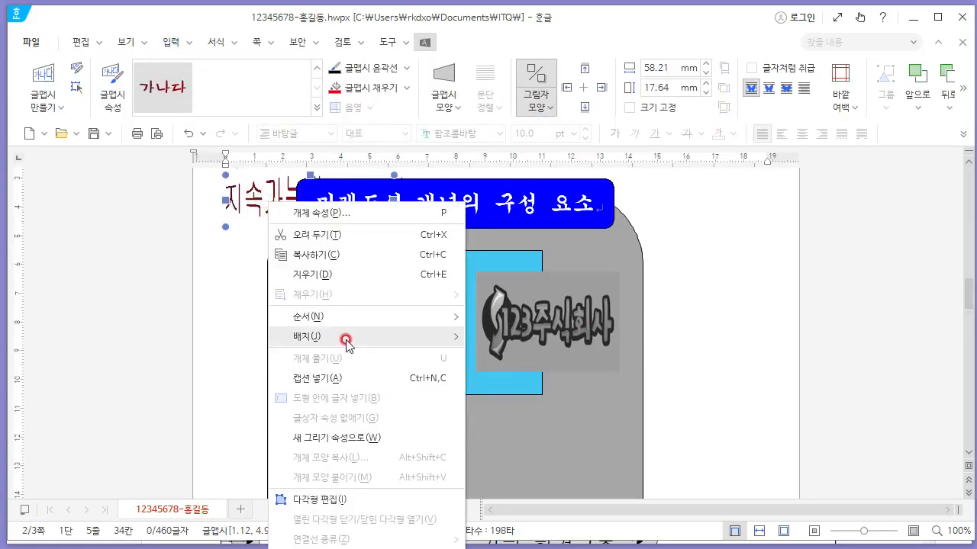
mouse_move(344, 337)
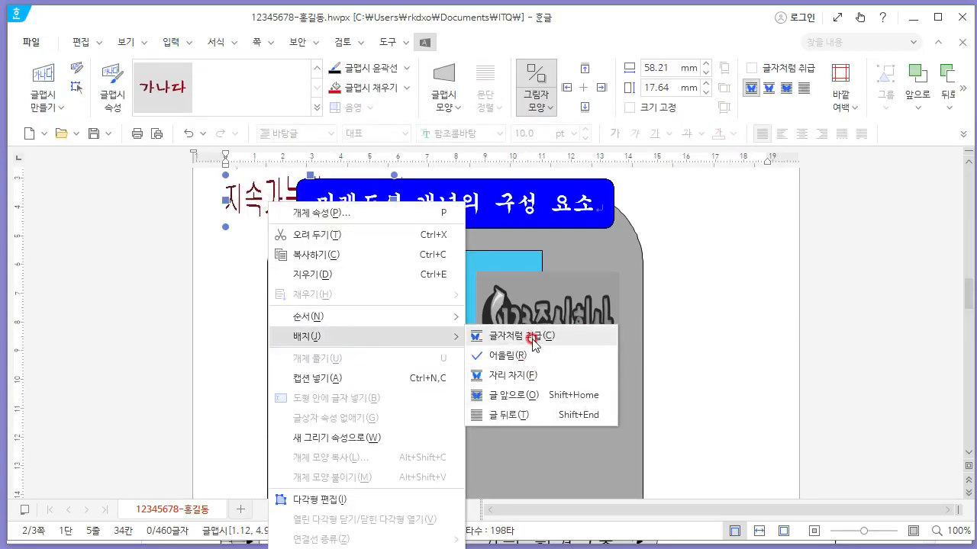
click(511, 396)
Bring the word art to the very front (맨 앞으로) and move it onto the sky-blue rectangle beside the logo.
right_click(261, 200)
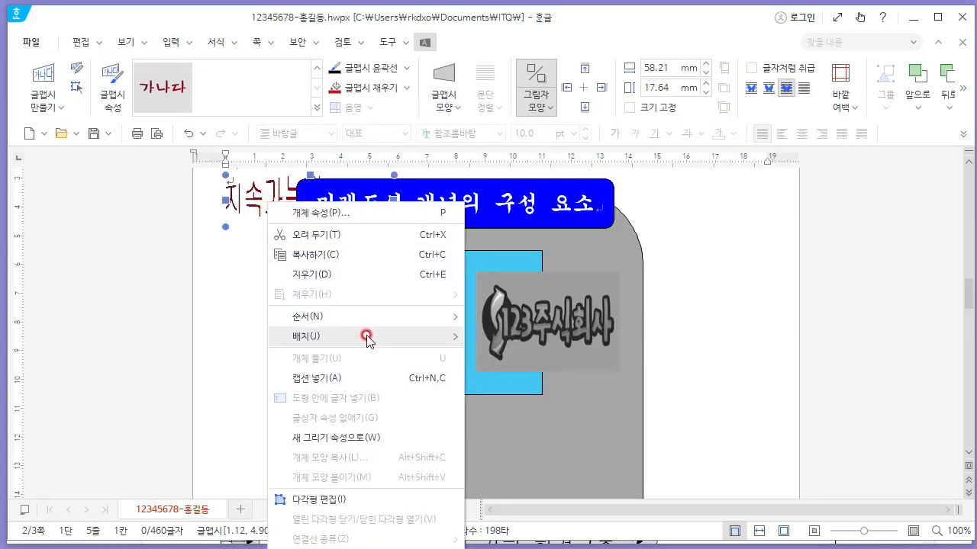
mouse_move(376, 323)
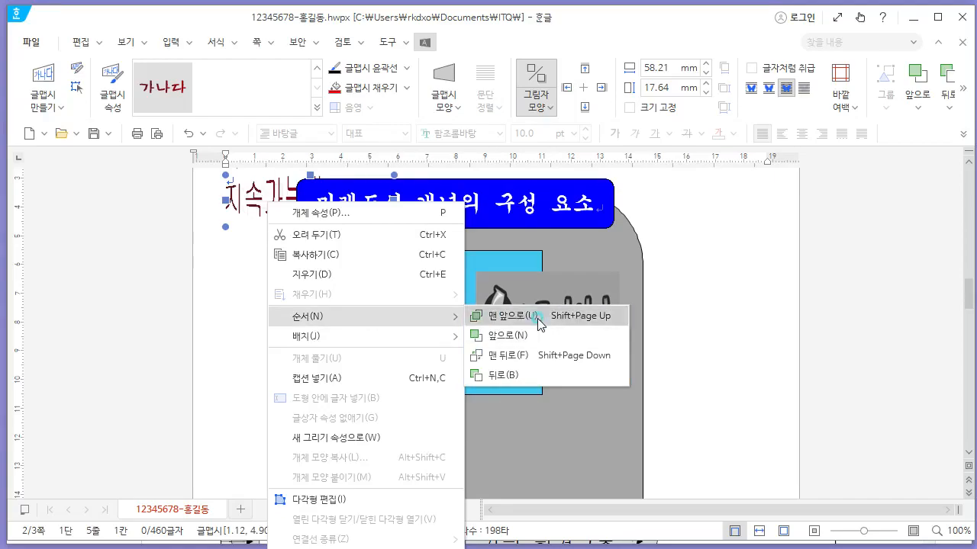
click(474, 314)
drag(291, 191, 362, 304)
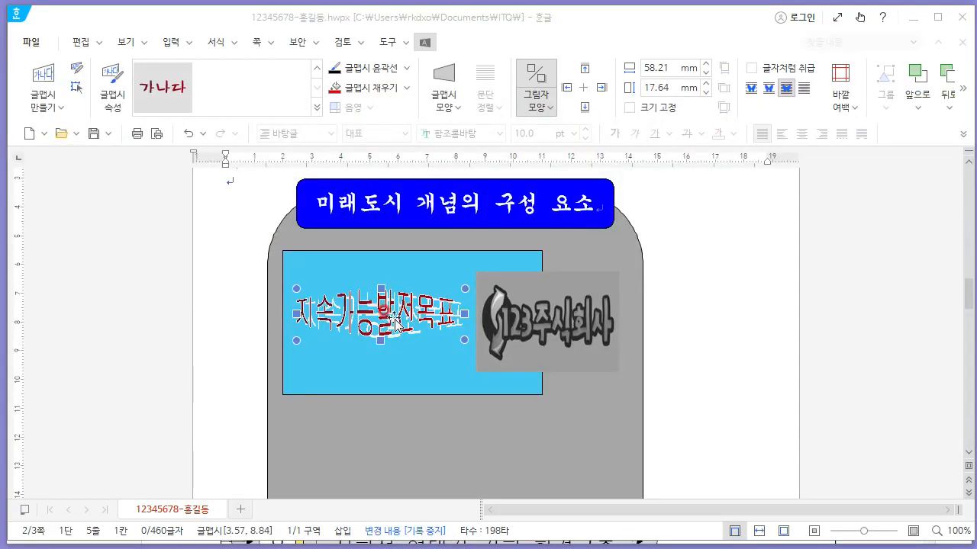
Check the word art's size in the exam PDF and set it to 40 mm by 40 mm with the size locked.
key(alt+Tab)
key(alt+Tab)
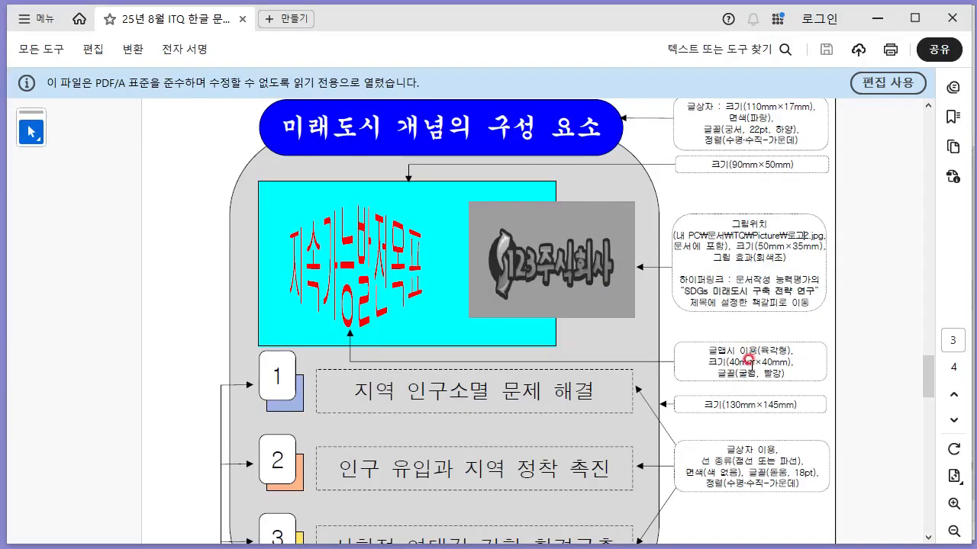
key(alt+Tab)
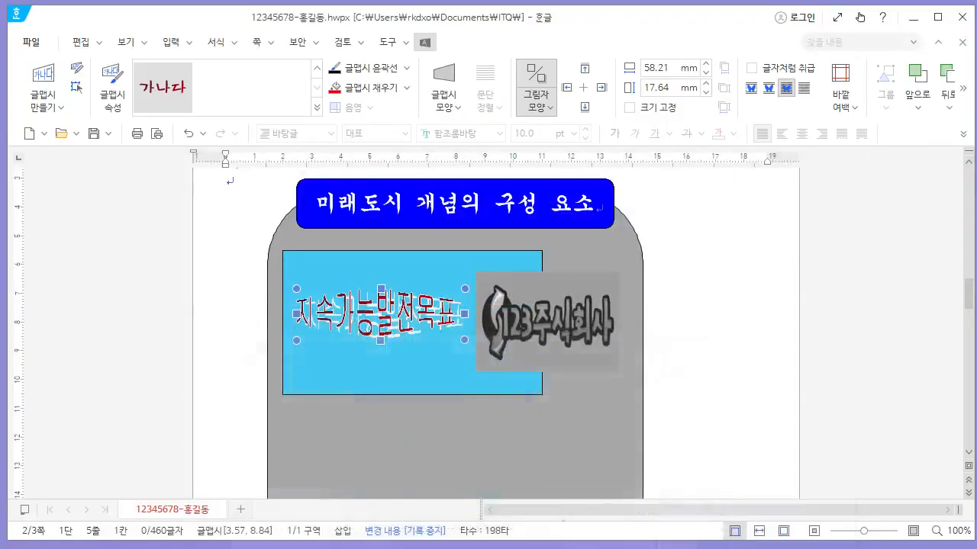
double_click(396, 320)
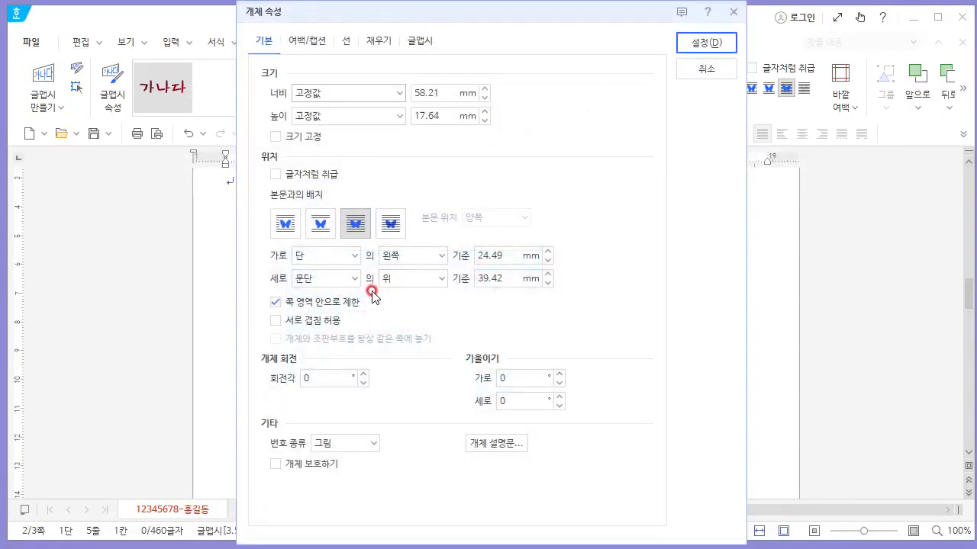
drag(445, 92, 300, 93)
text(40)
key(Tab)
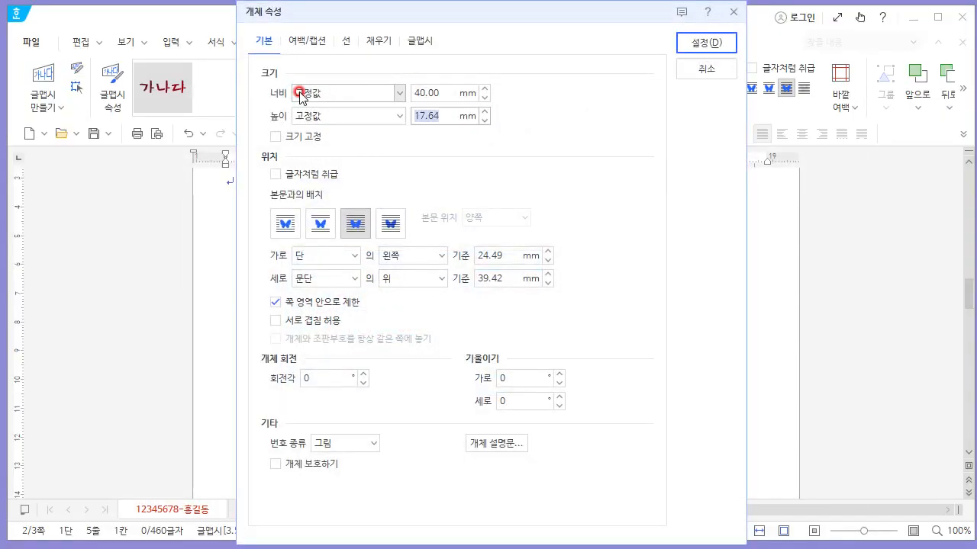
key(space)
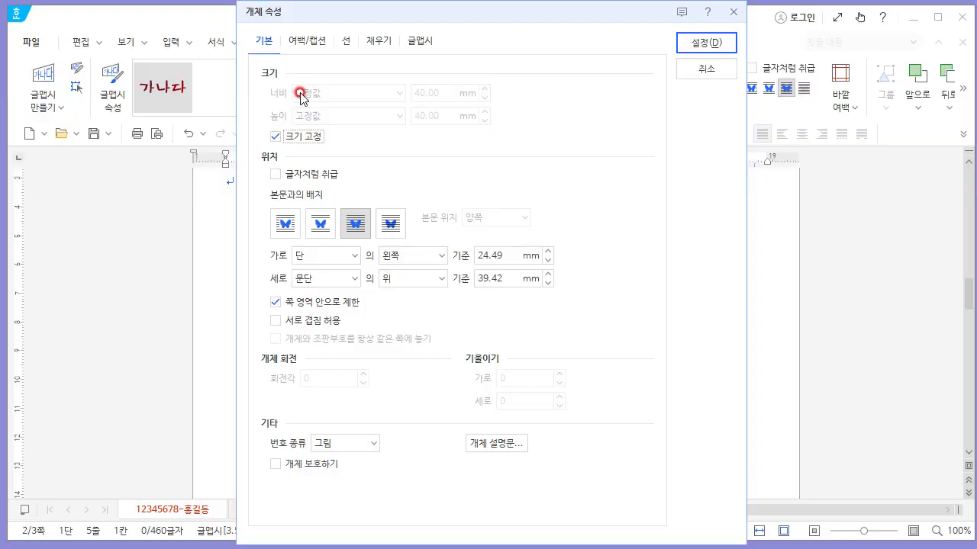
Fill the word art with solid red and reposition it inside the sky-blue rectangle, left of the logo.
click(381, 41)
click(333, 128)
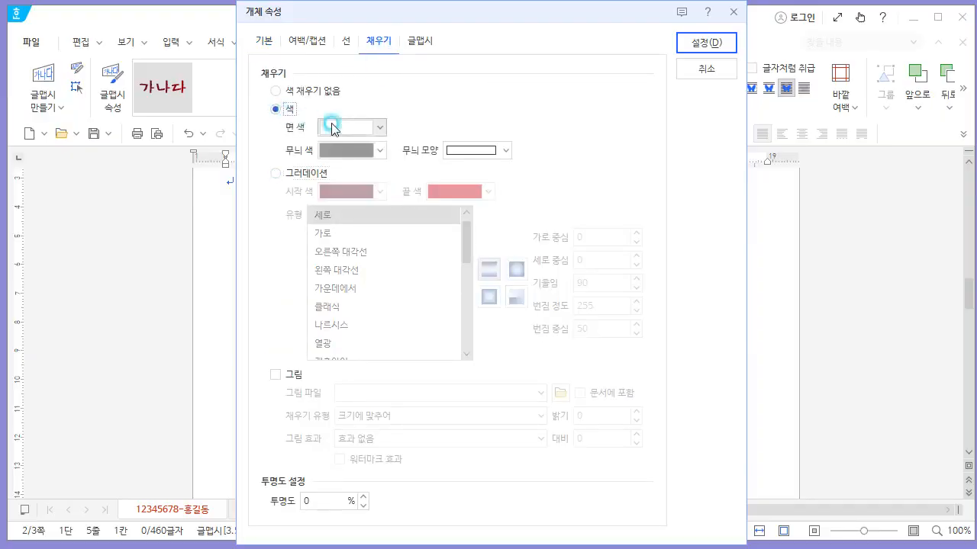
click(347, 274)
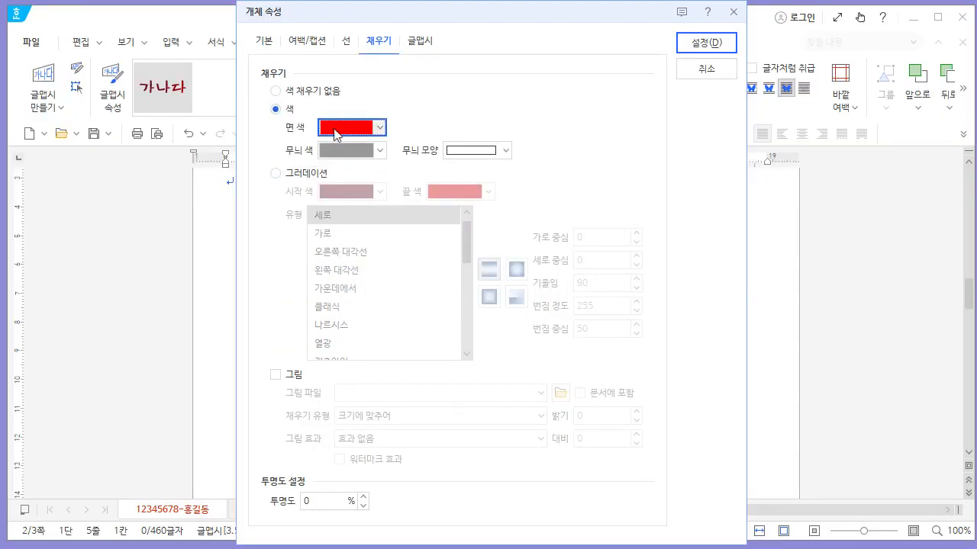
click(700, 46)
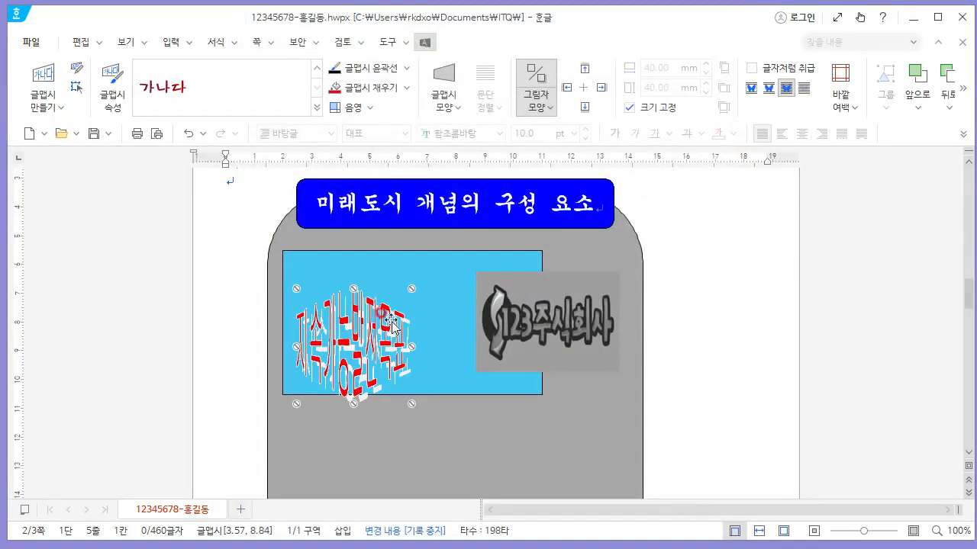
mouse_move(391, 321)
mouse_down()
mouse_move(401, 301)
mouse_move(398, 309)
mouse_up()
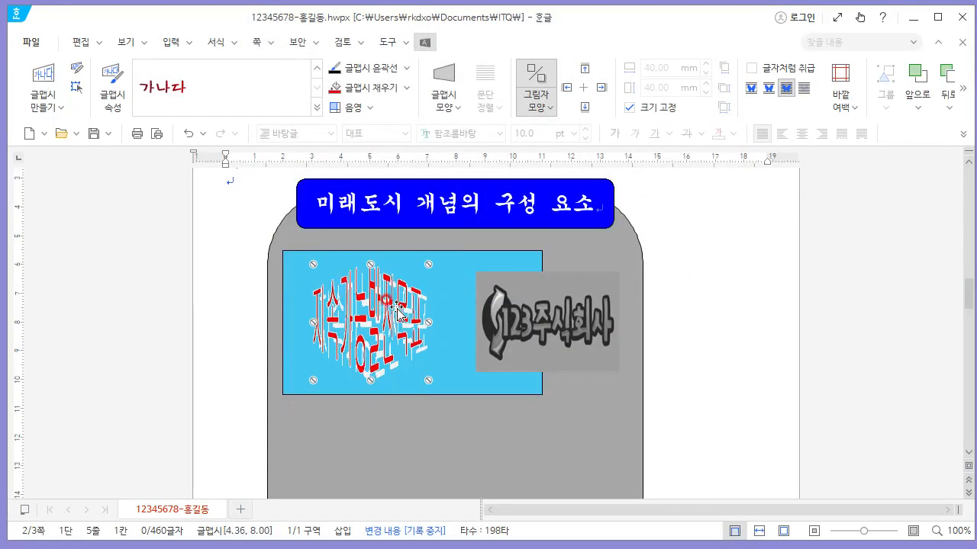
Remove the red word art's shadow by setting it to none (없음) in its object properties.
double_click(417, 252)
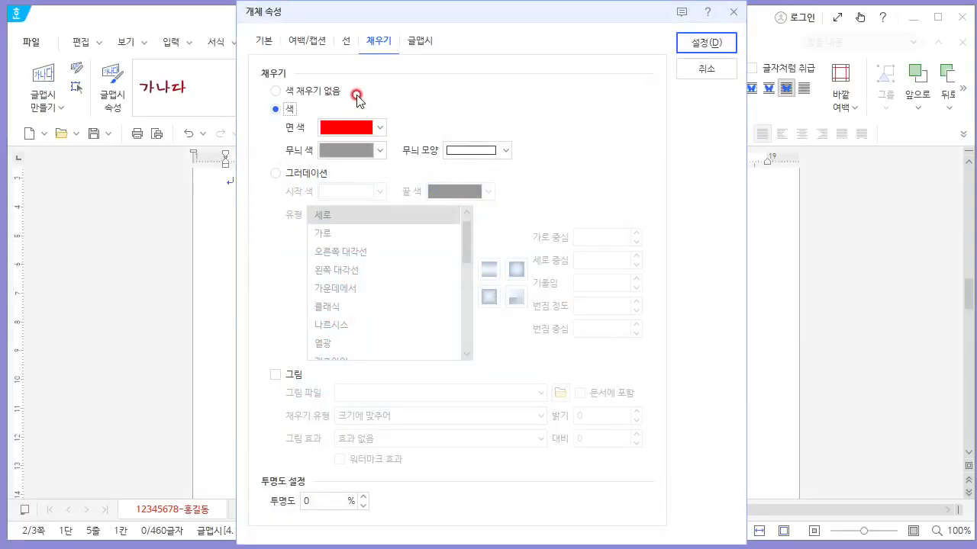
click(420, 43)
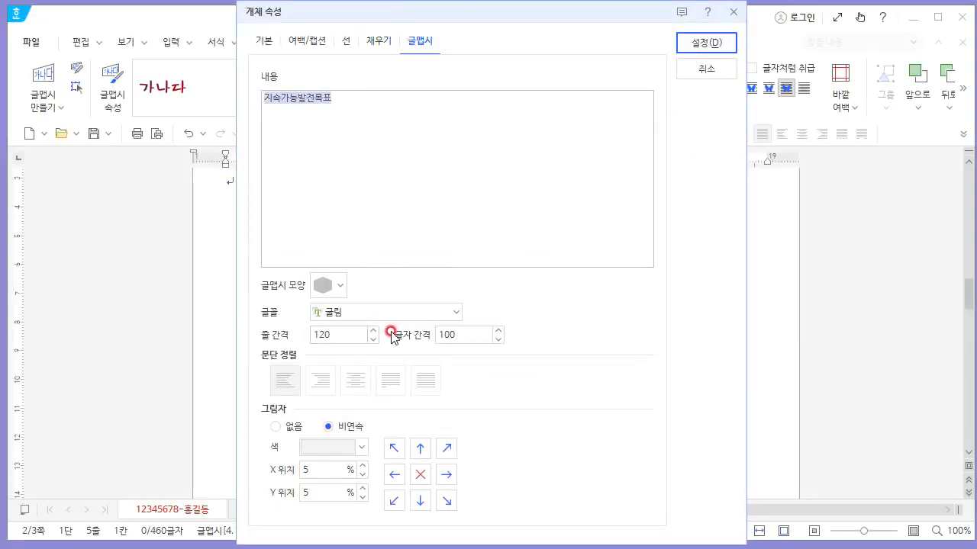
click(288, 428)
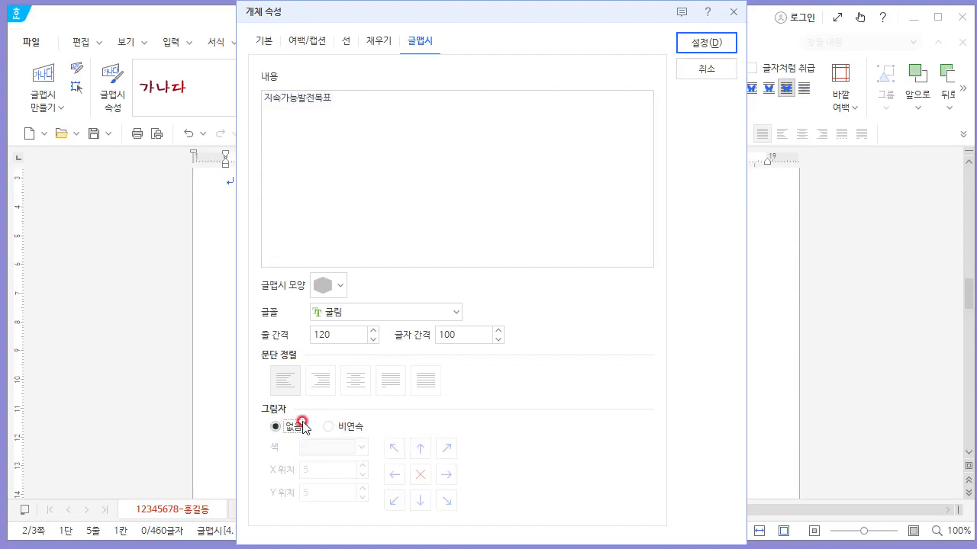
click(706, 43)
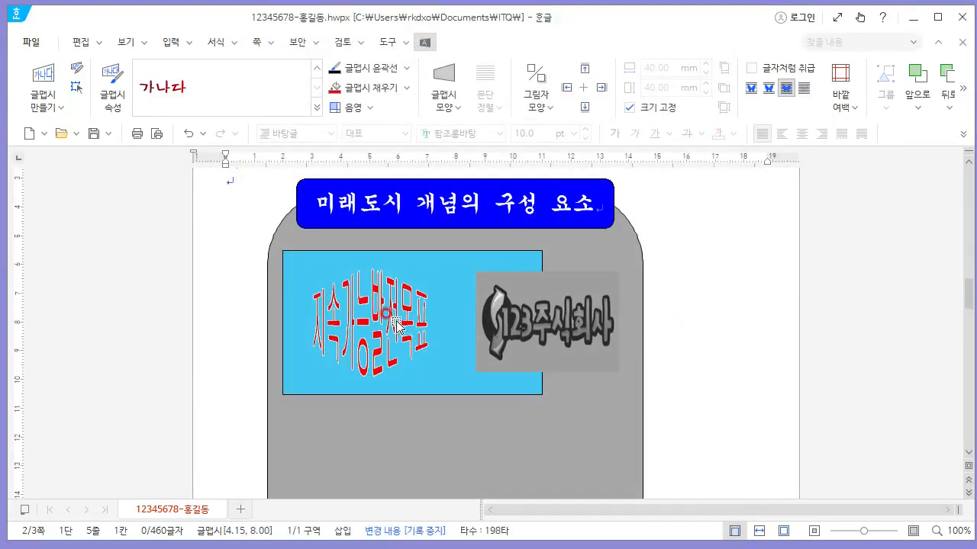
key(alt+Tab)
key(alt+Tab)
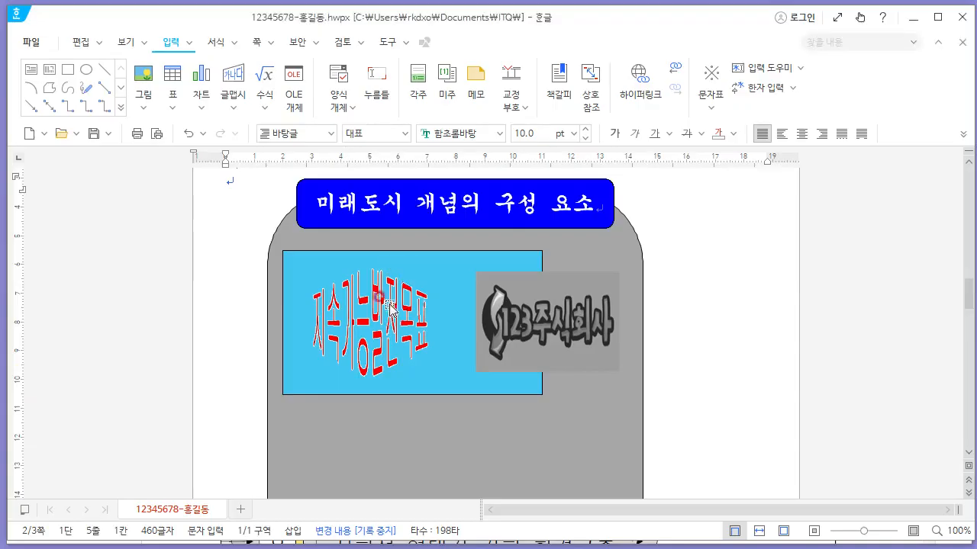
Set the pattern color (무늬 색) of the word art's fill to white and recheck its fill settings.
double_click(381, 313)
click(346, 40)
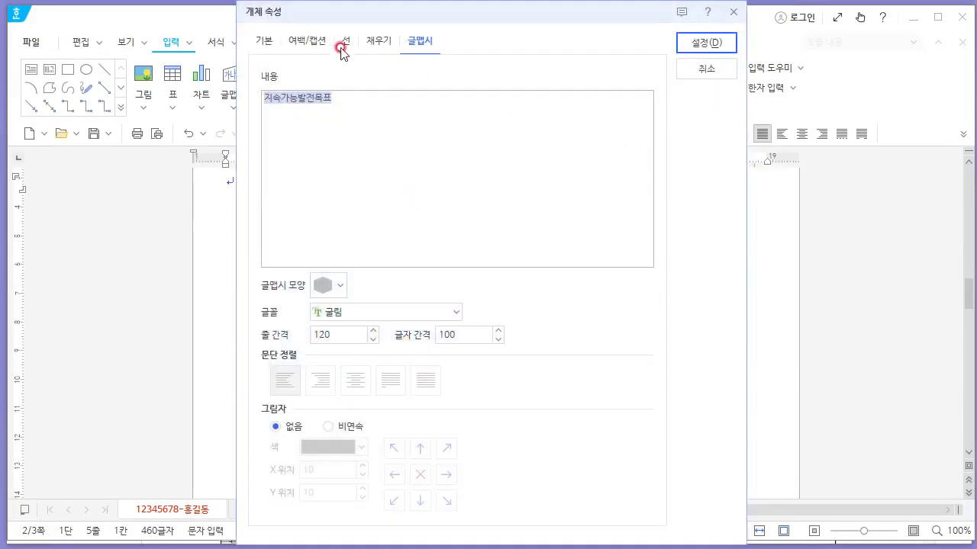
click(342, 94)
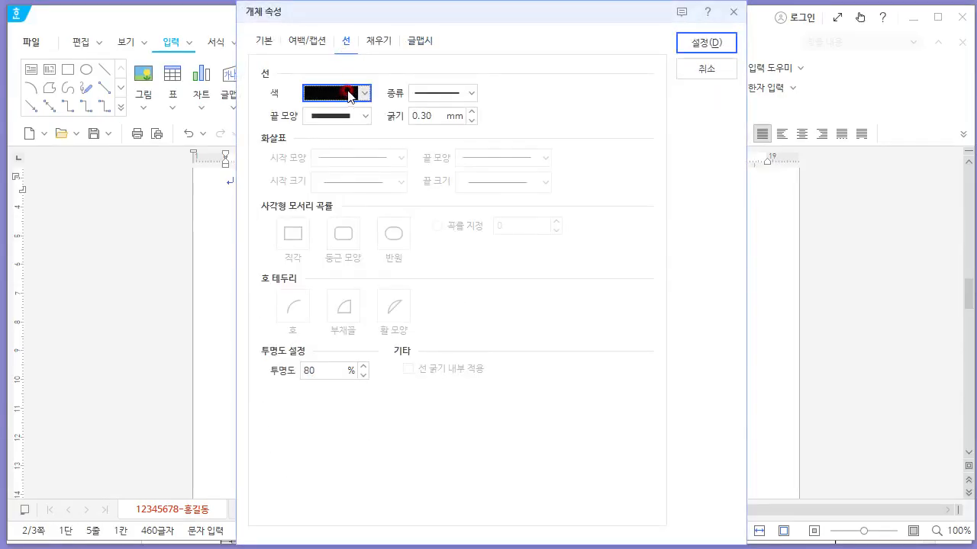
click(308, 41)
click(379, 43)
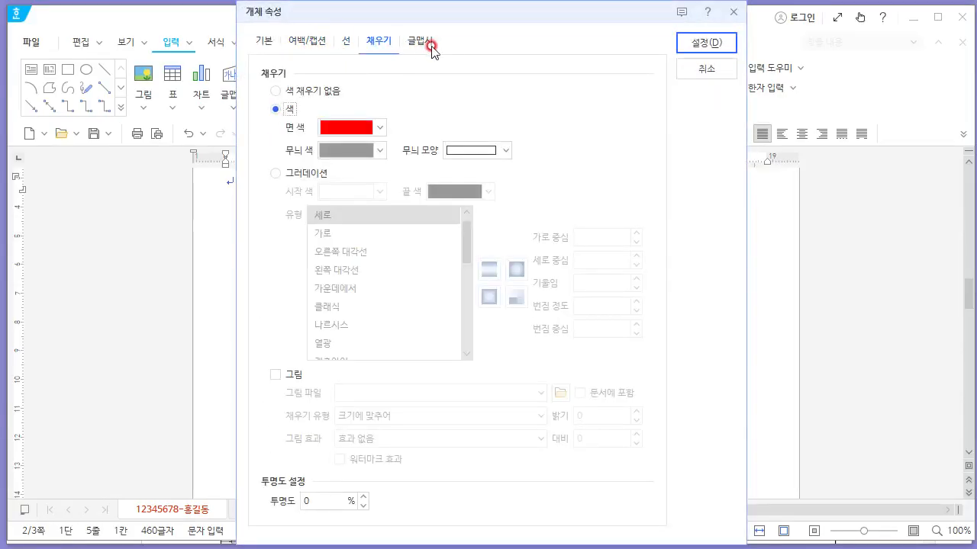
click(350, 152)
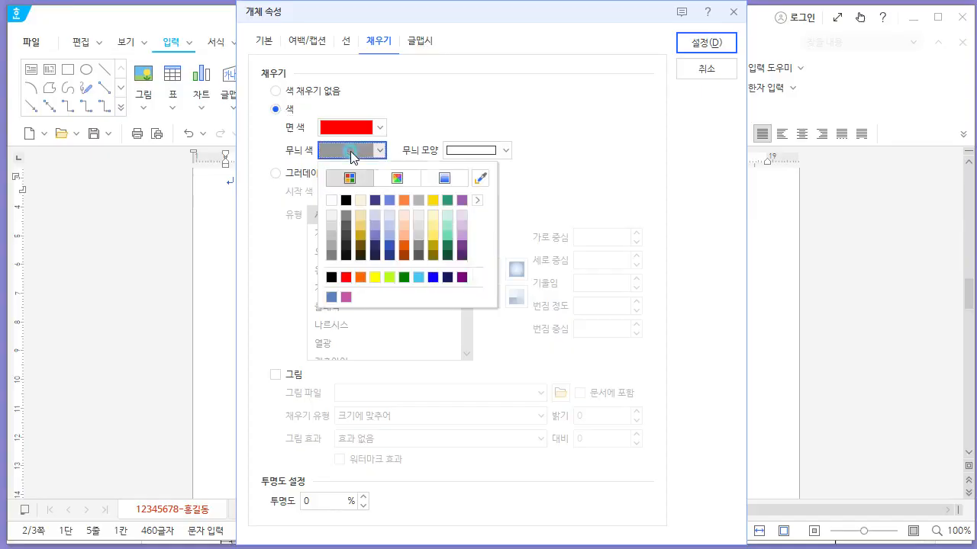
click(331, 199)
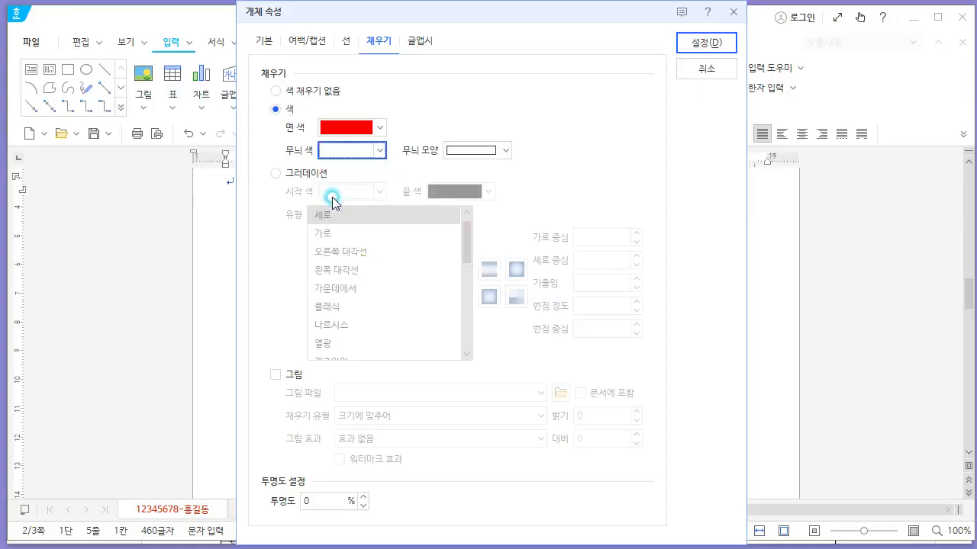
click(701, 69)
double_click(367, 310)
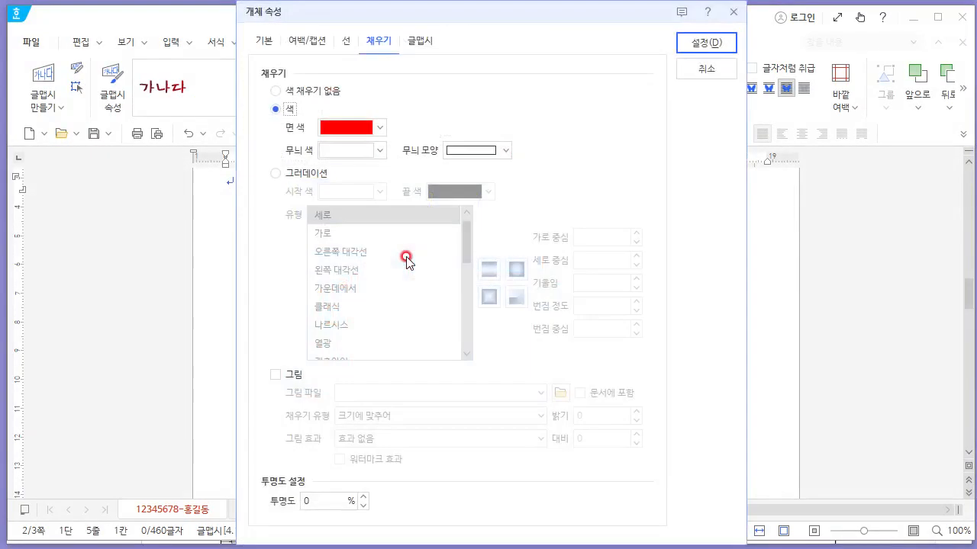
click(707, 70)
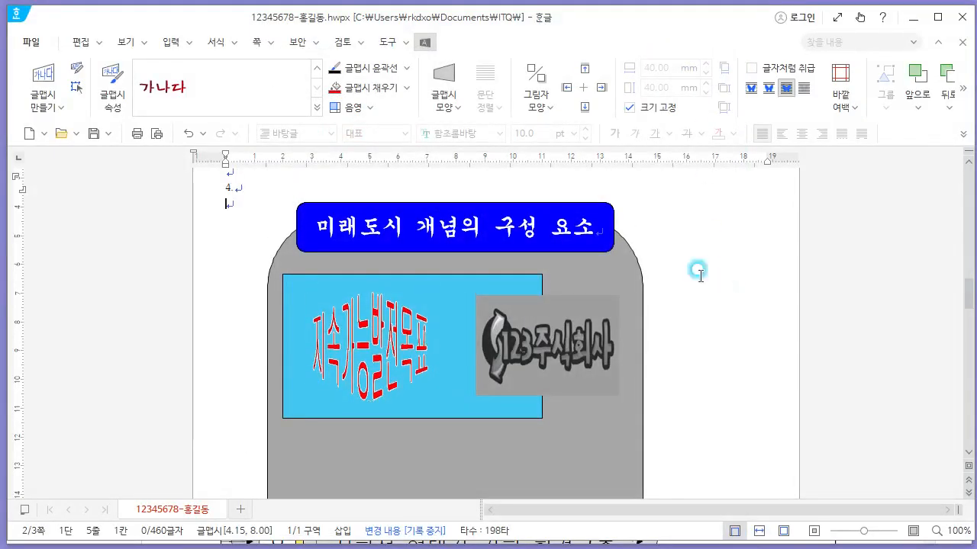
click(436, 312)
Compare the drawing with the exam PDF and shift the sky-blue rectangle, the word art and the logo slightly up.
key(alt+Tab)
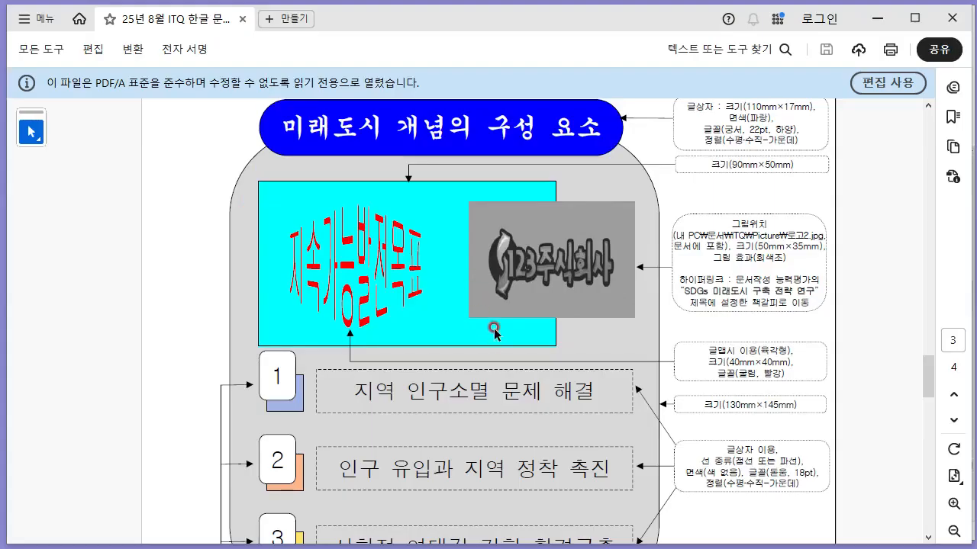
scroll(495, 333, down, 3)
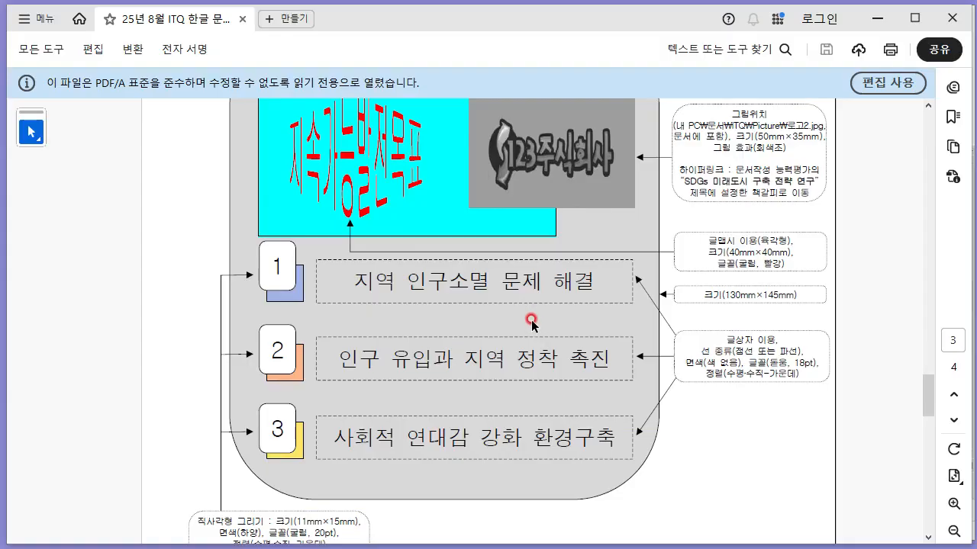
scroll(449, 333, down, 1)
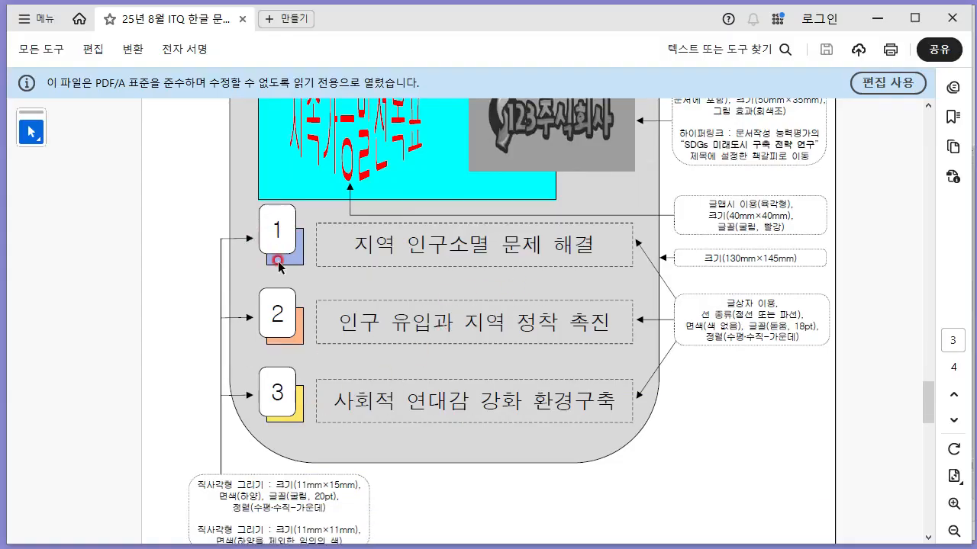
key(alt+Tab)
scroll(309, 265, down, 4)
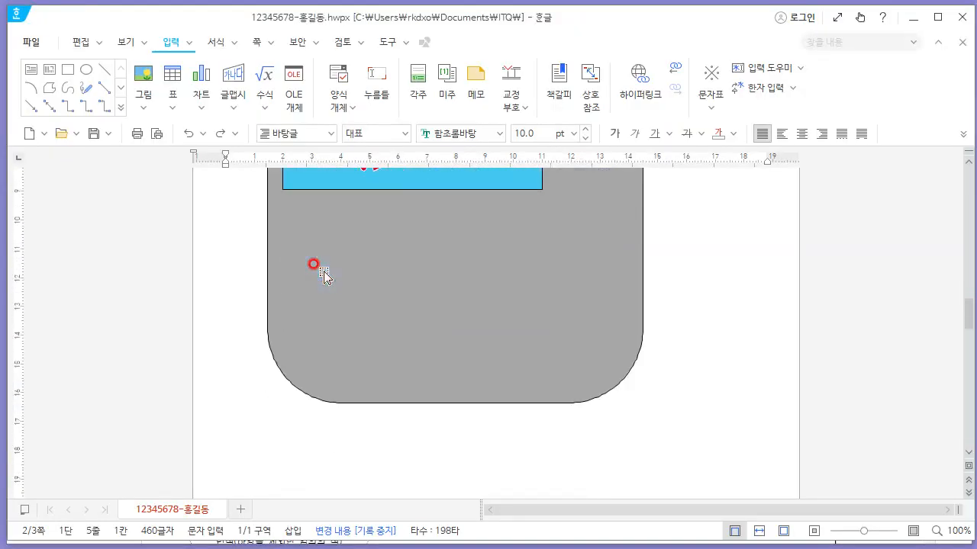
scroll(316, 267, up, 4)
drag(399, 241, 399, 230)
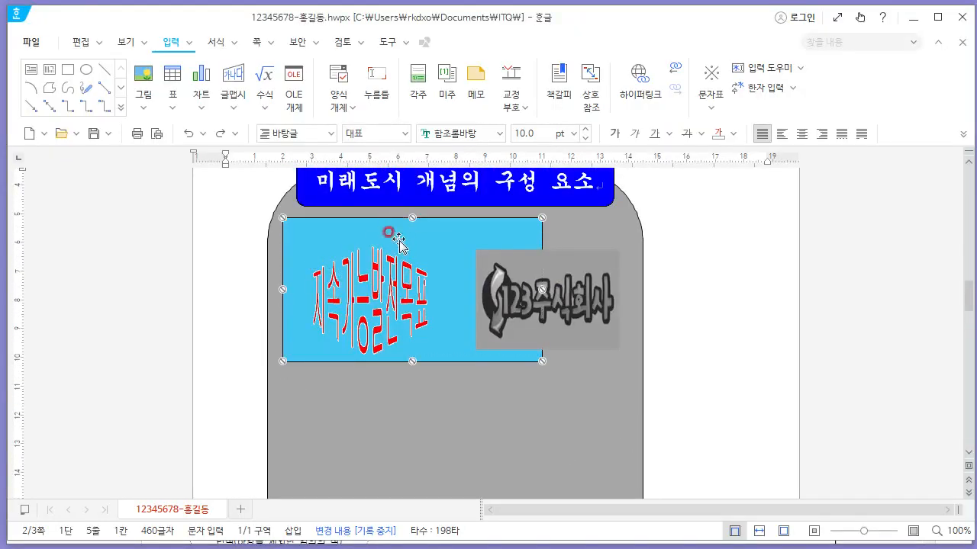
drag(388, 270, 382, 260)
click(568, 263)
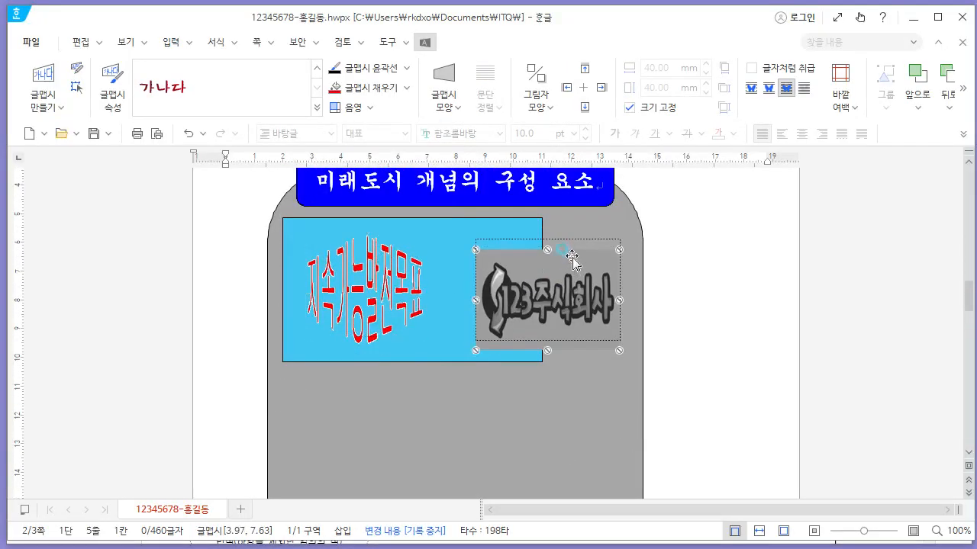
Draw a small rectangle about 10 mm by 12 mm in the grey shape, just below the sky-blue rectangle's left end.
scroll(615, 344, down, 3)
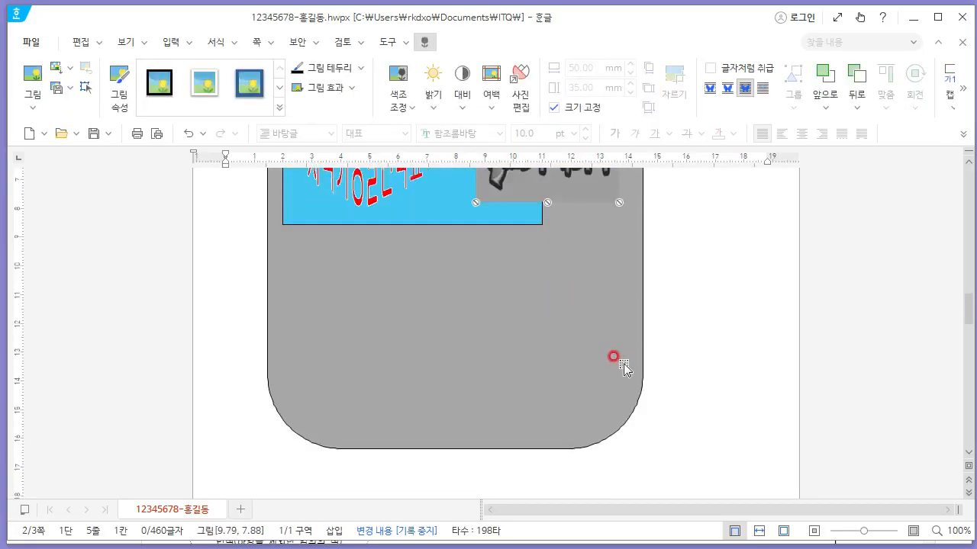
click(169, 43)
drag(287, 252, 313, 273)
Check the number box sizes in the exam PDF and set the small rectangle to 11 mm by 15 mm with the size locked.
key(alt+Tab)
scroll(326, 306, down, 1)
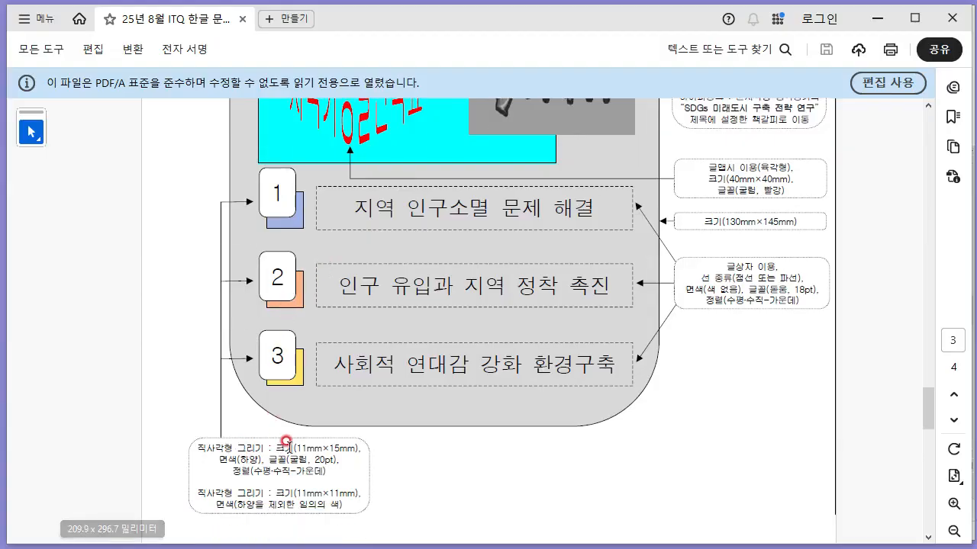
key(alt+Tab)
double_click(306, 263)
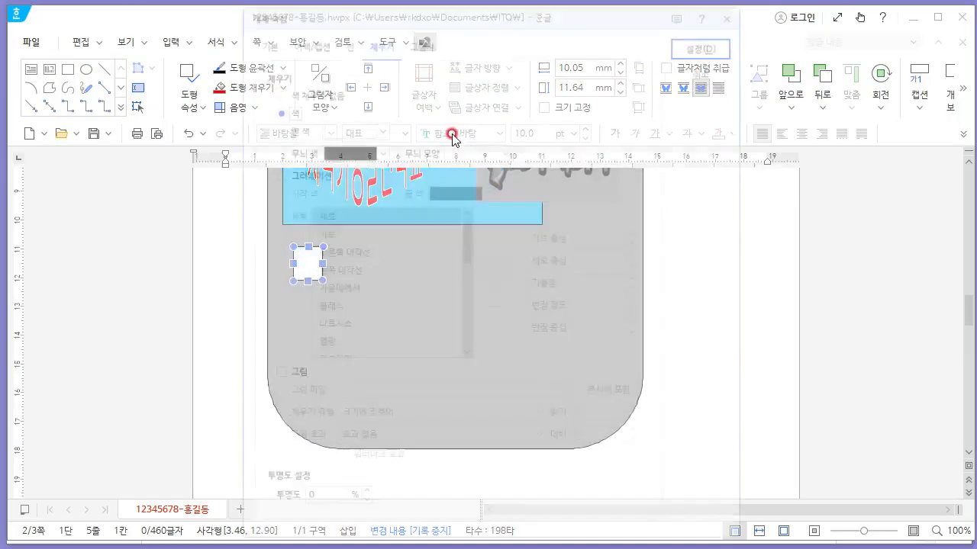
click(264, 43)
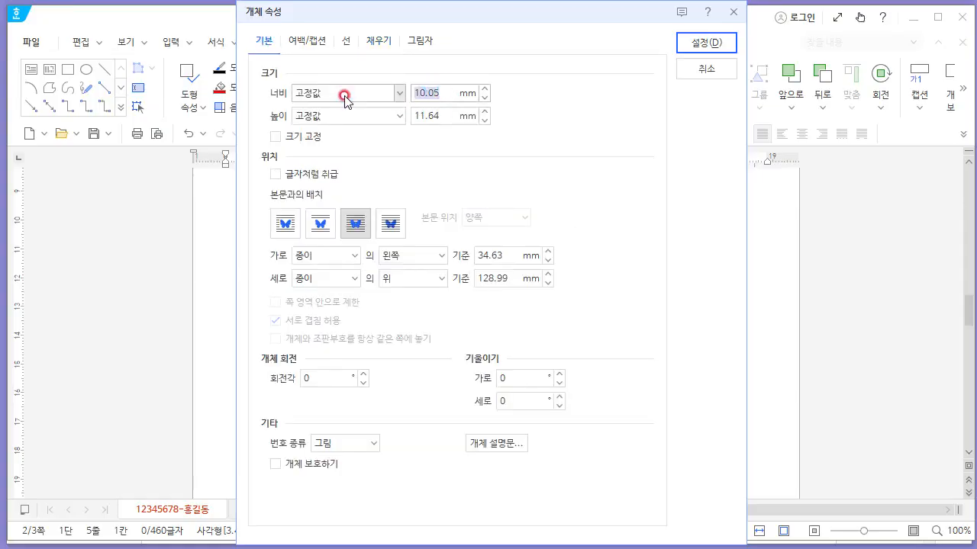
text(11)
key(Tab)
text(15)
key(space)
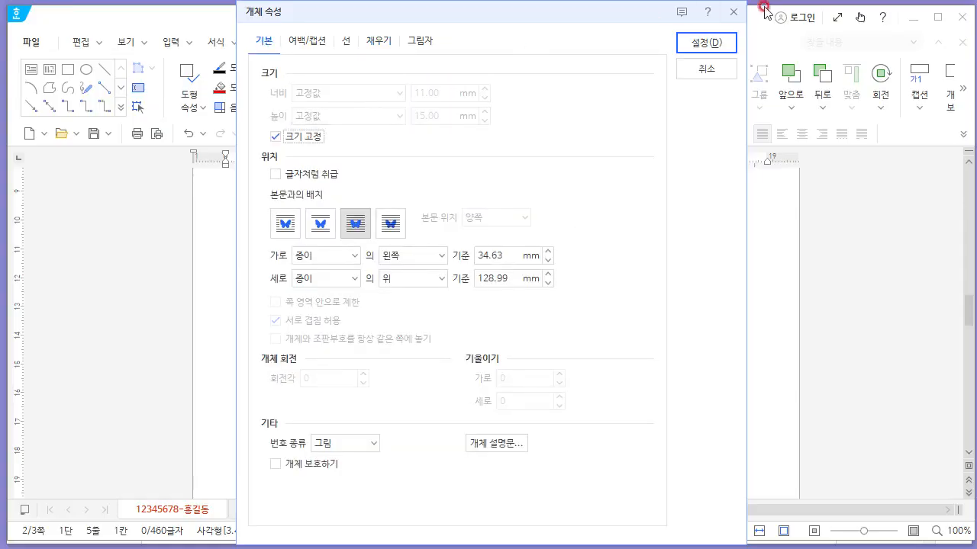
click(701, 44)
Check the back rectangle's size in the PDF, set the small rectangle to 11 mm by 11 mm, size locked, and nudge it right and down.
key(alt+Tab)
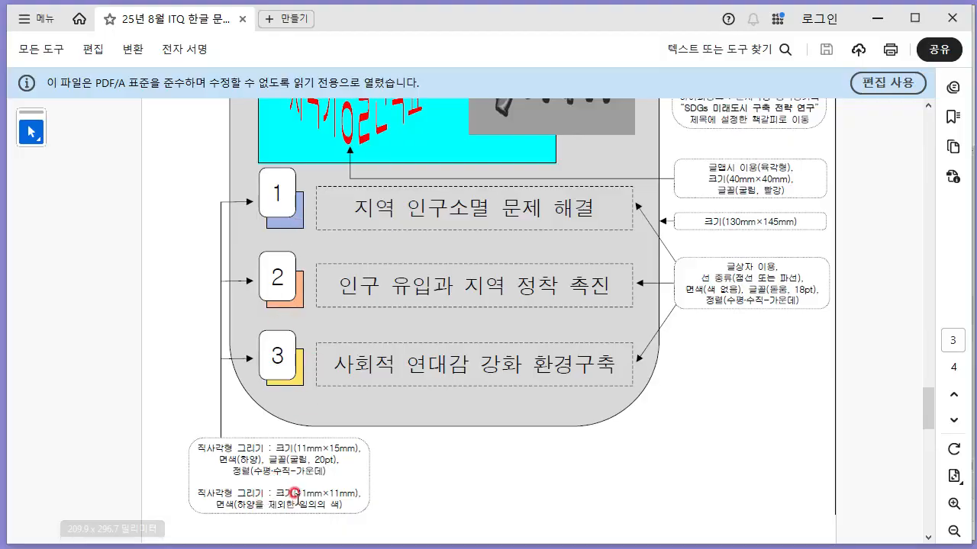
key(alt+Tab)
double_click(309, 267)
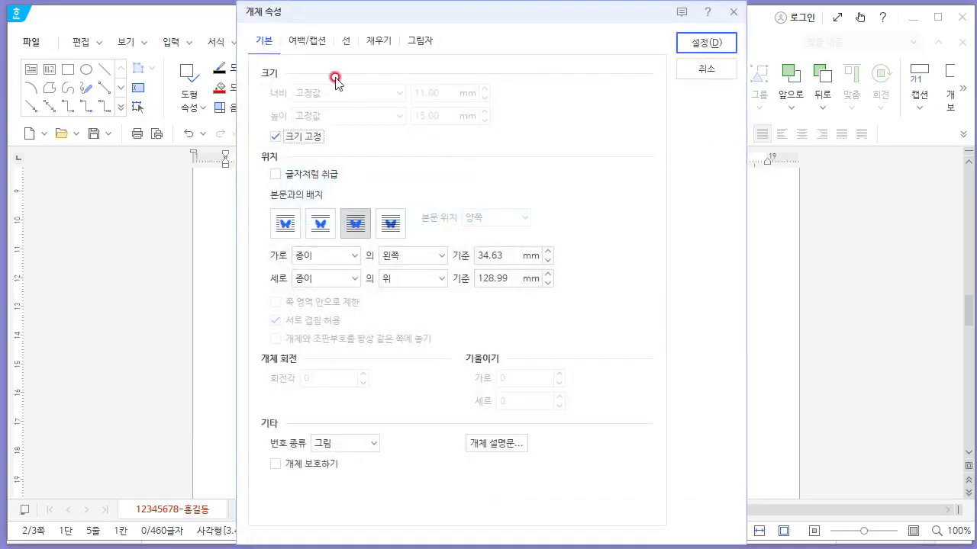
click(292, 138)
key(shift+Tab)
text(1)
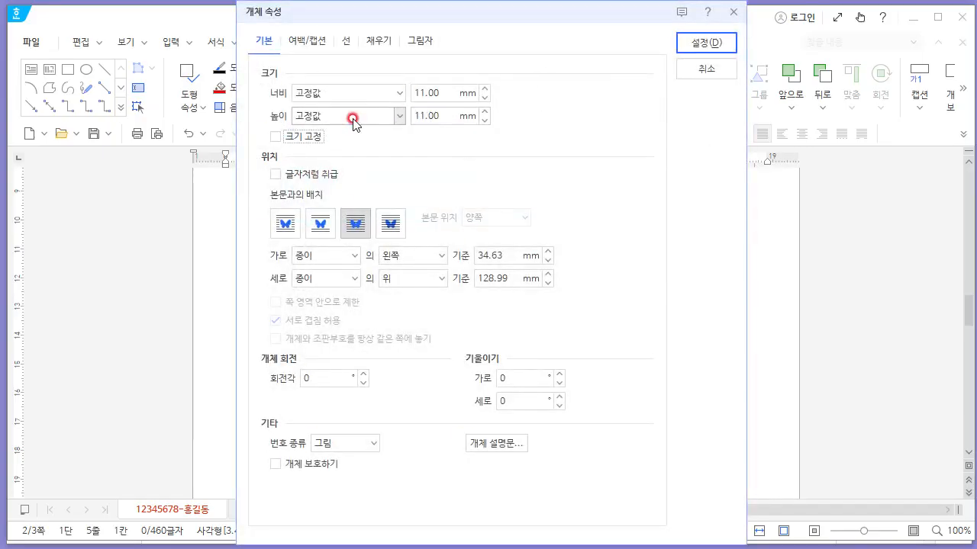
key(space)
click(703, 42)
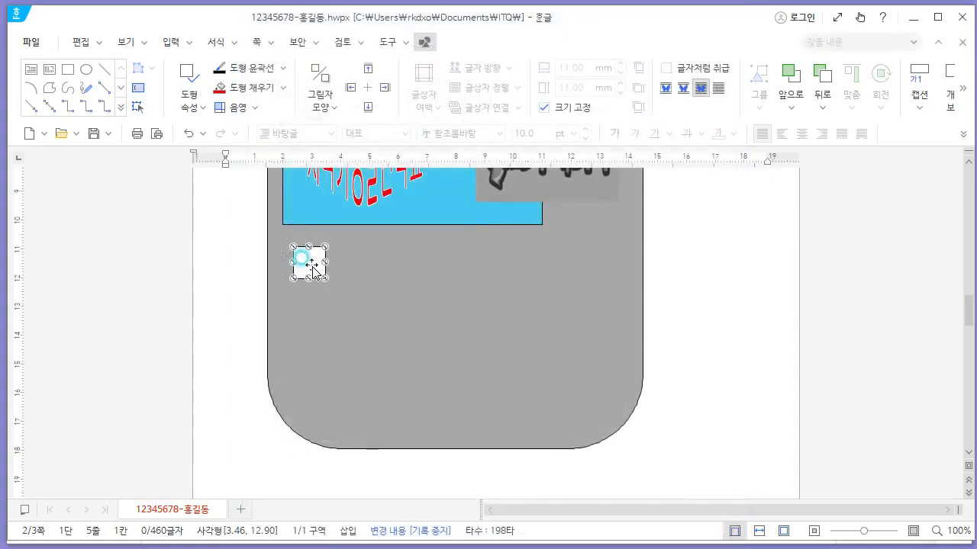
drag(313, 269, 318, 268)
Check the fill requirement in the exam PDF and fill the small 11 mm square with a light beige color.
key(alt+Tab)
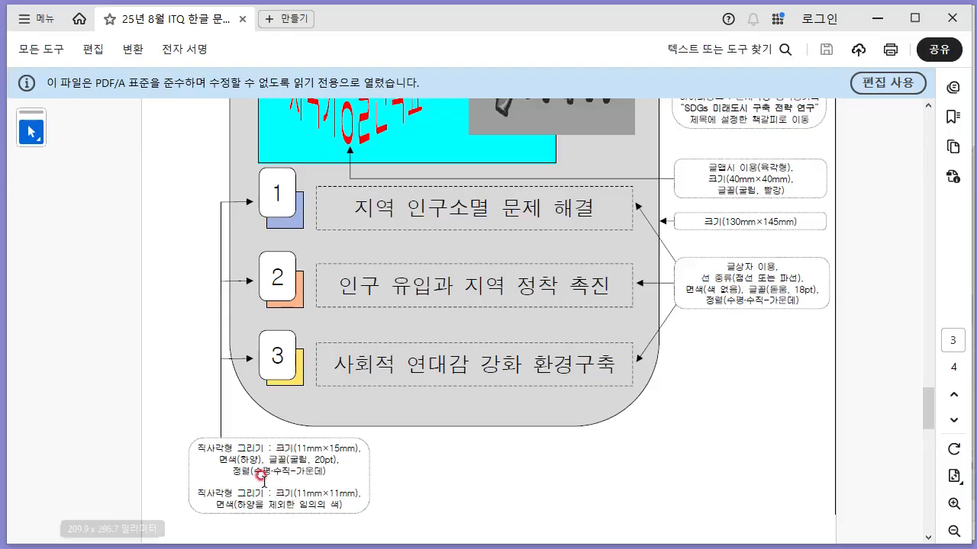
drag(238, 504, 334, 504)
click(316, 493)
key(alt+Tab)
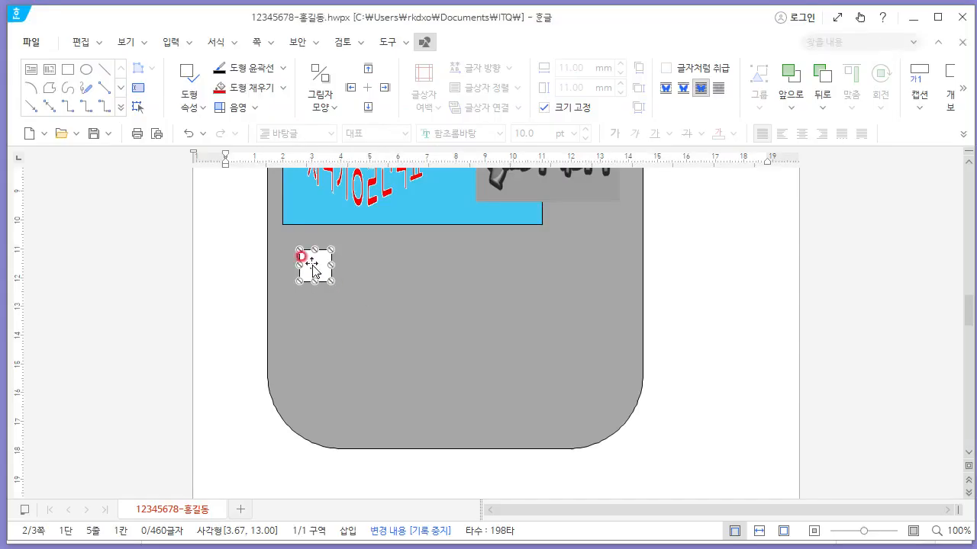
double_click(313, 265)
click(348, 41)
click(378, 42)
click(362, 135)
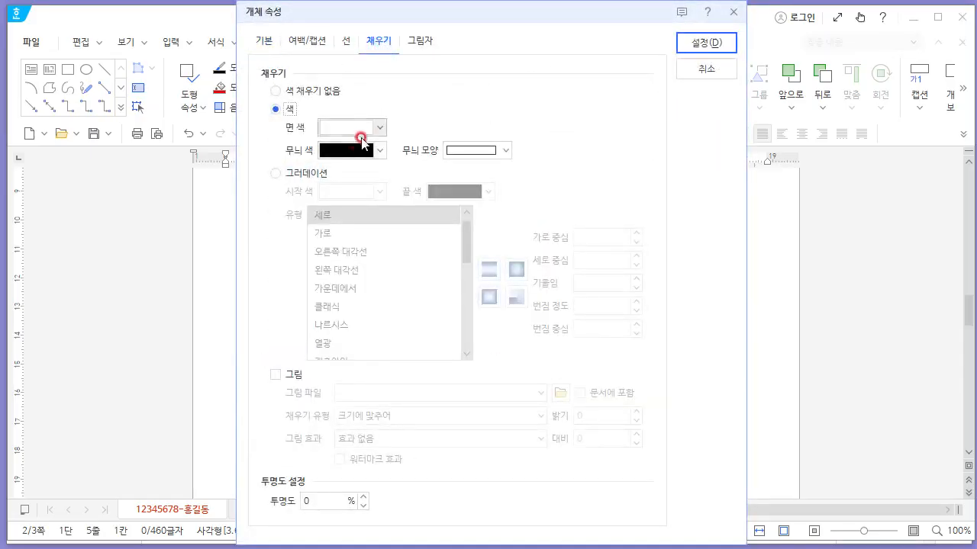
click(419, 223)
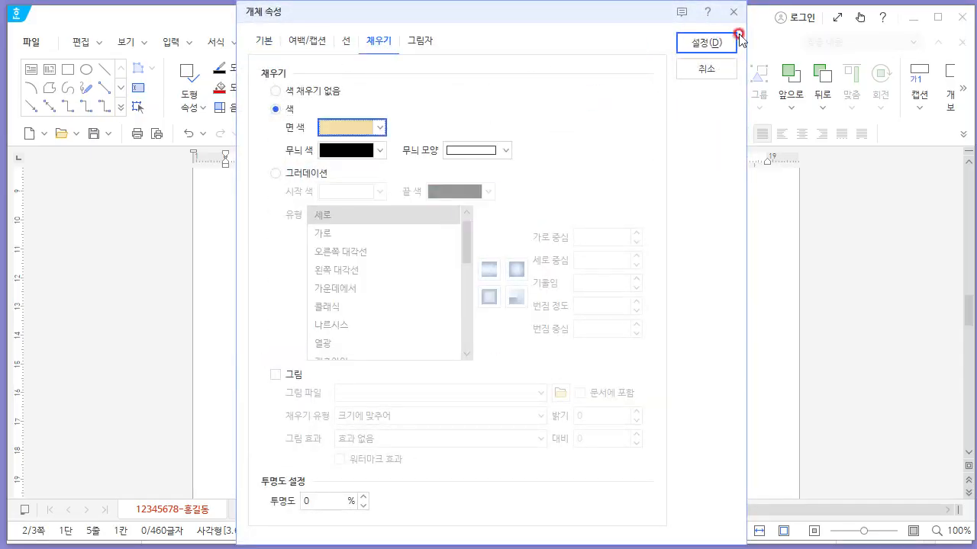
click(731, 38)
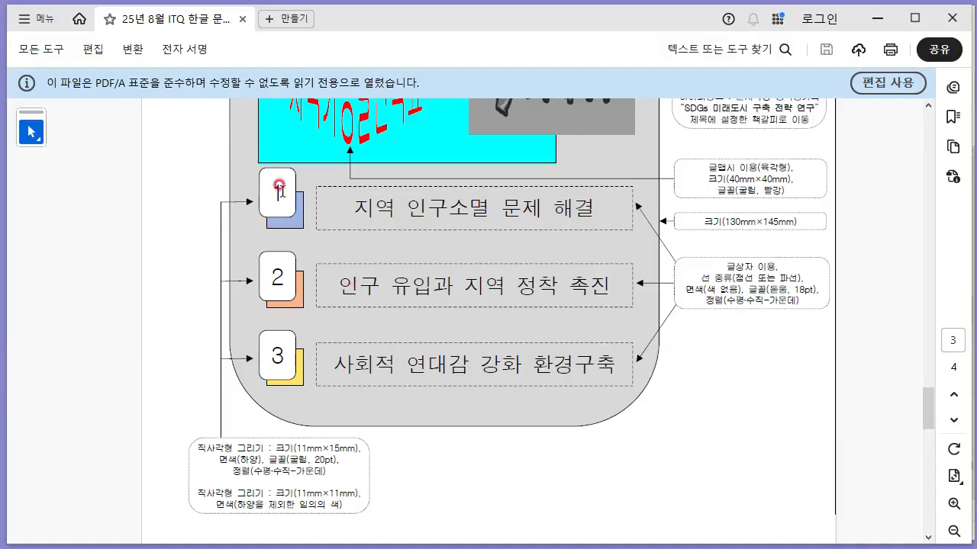
Draw a second small rectangle overlapping the beige square's upper-left corner, as in the exam PDF.
key(alt+Tab)
click(68, 69)
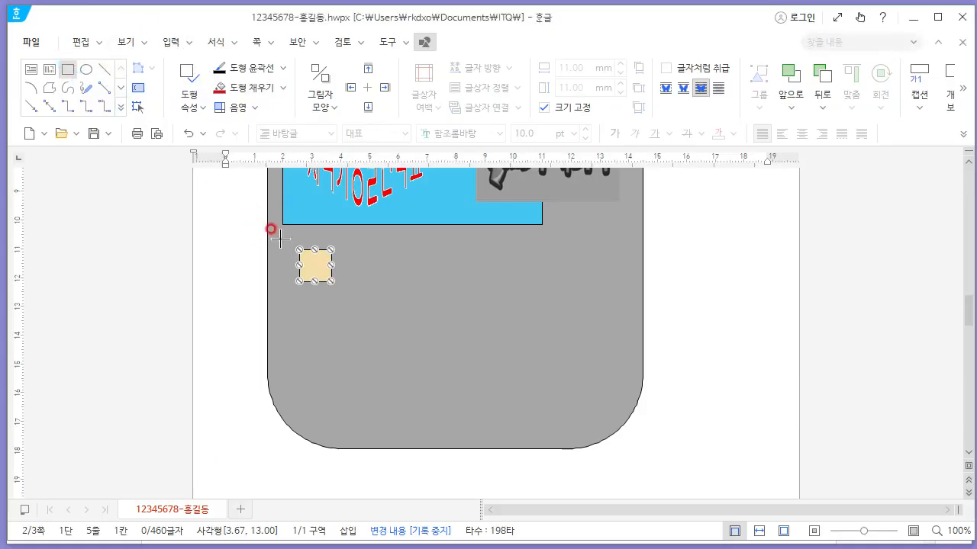
drag(285, 243, 318, 268)
drag(283, 236, 283, 236)
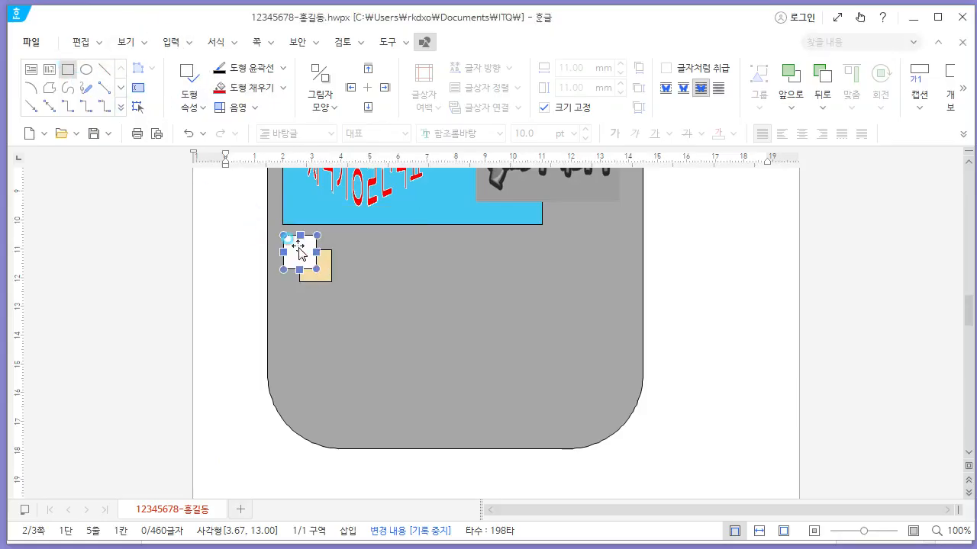
Give the front white rectangle rounded corners.
key(p)
click(306, 41)
click(346, 40)
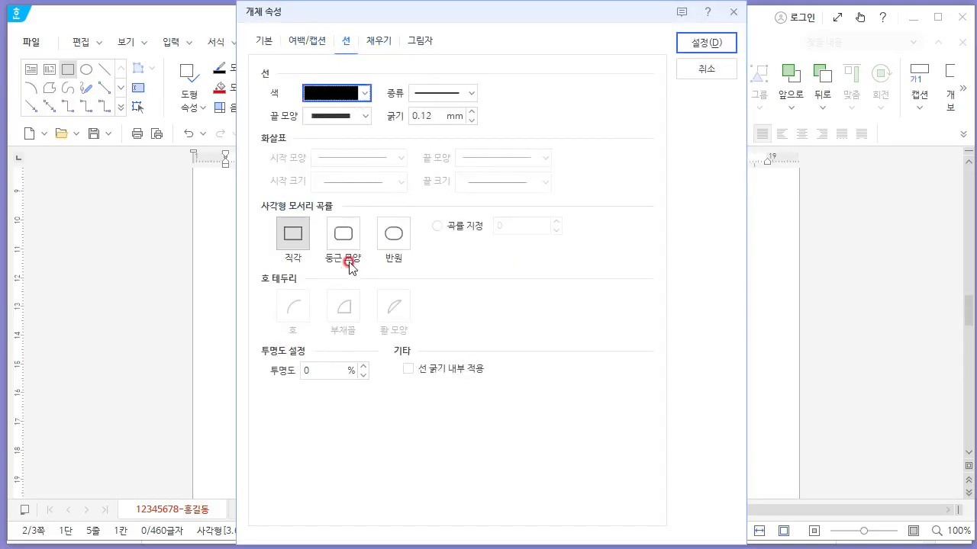
click(344, 234)
Set the front white rectangle to 11 mm wide by 15 mm high with the size locked.
click(259, 42)
click(351, 93)
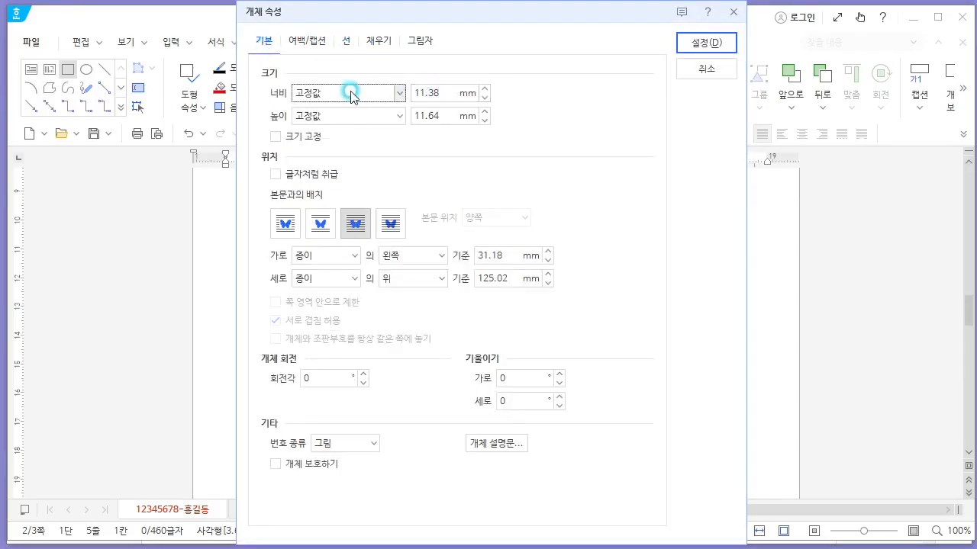
key(Tab)
text(1)
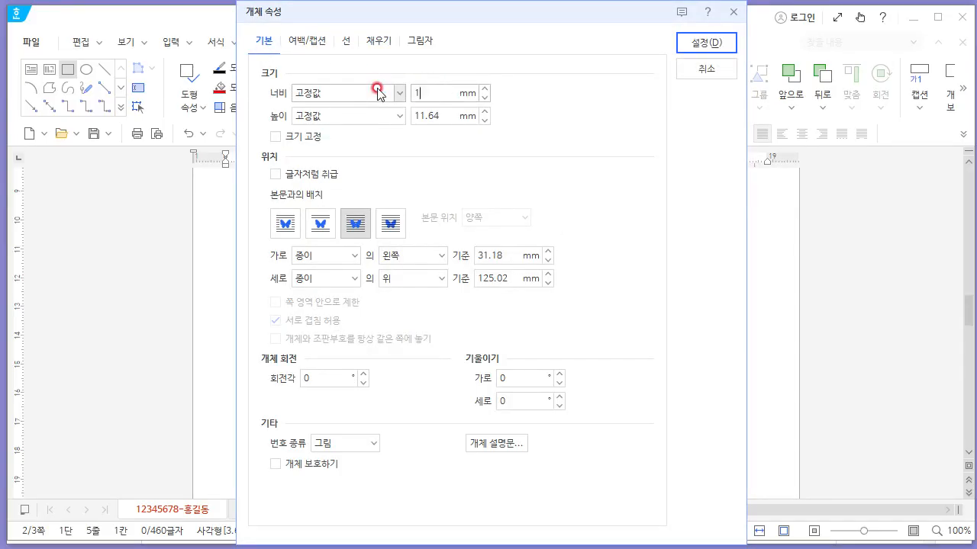
text(1)
key(Tab)
text(15)
key(Tab)
key(space)
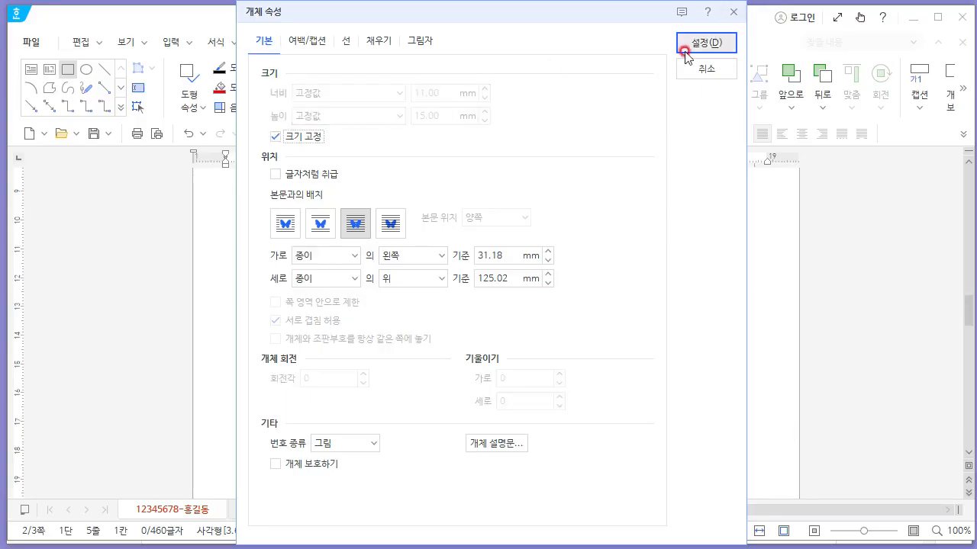
click(699, 44)
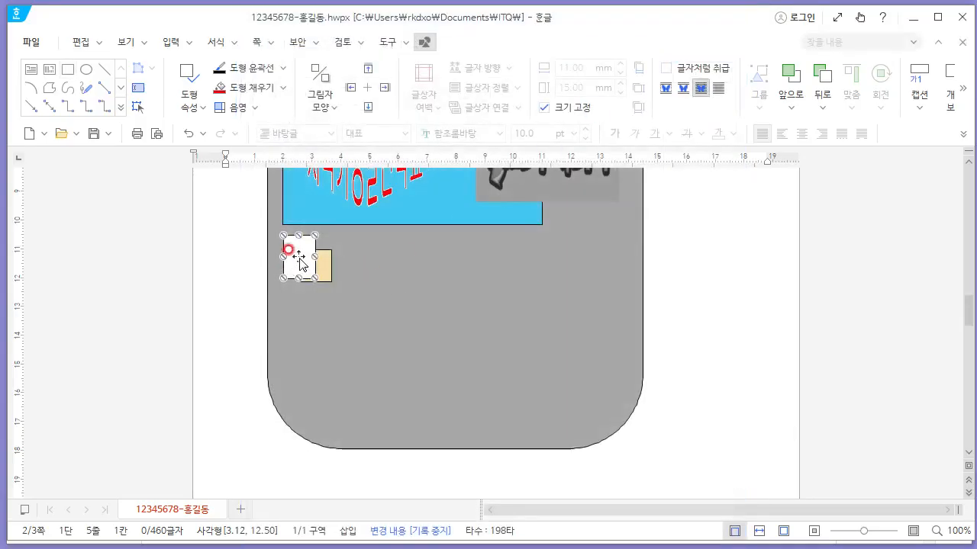
Compare with the exam PDF and arrange the white rectangle and beige square so they overlap as in the sample.
key(alt+Tab)
key(alt+Tab)
drag(299, 255, 328, 284)
click(406, 296)
click(399, 294)
click(294, 258)
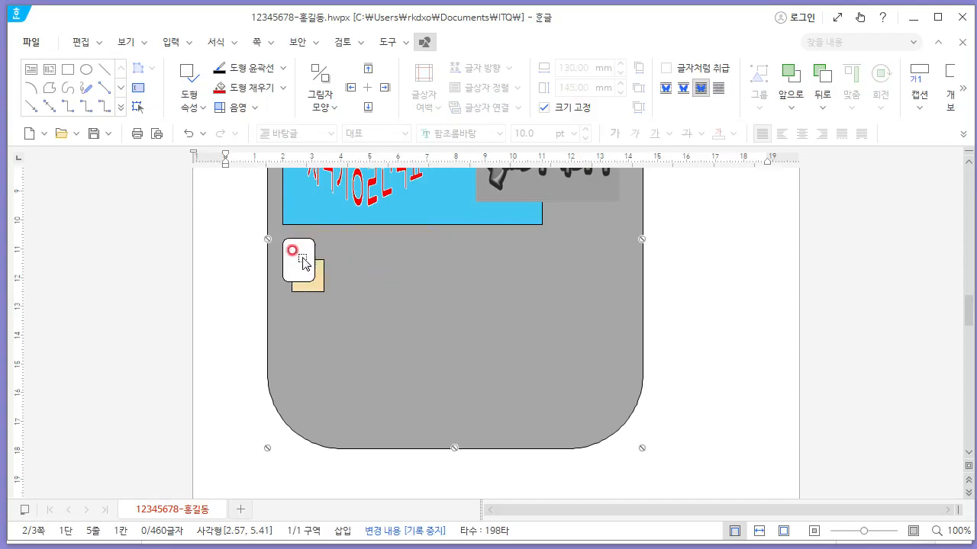
Turn the white rounded rectangle into a text box and enter the number 1 in it.
right_click(301, 264)
click(382, 377)
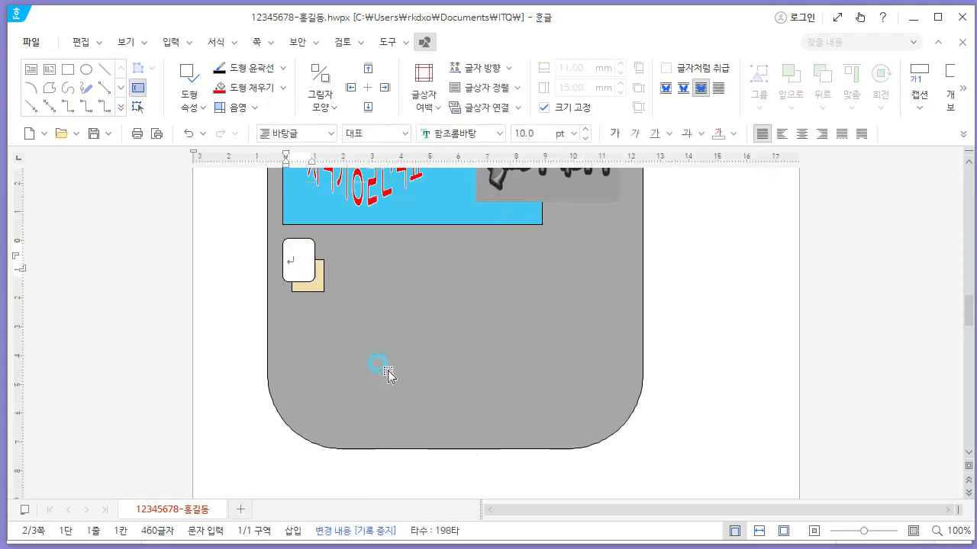
text(1)
Check the text requirements in the exam PDF and format the number 1 as centered 굴림 at 20 pt.
key(alt+Tab)
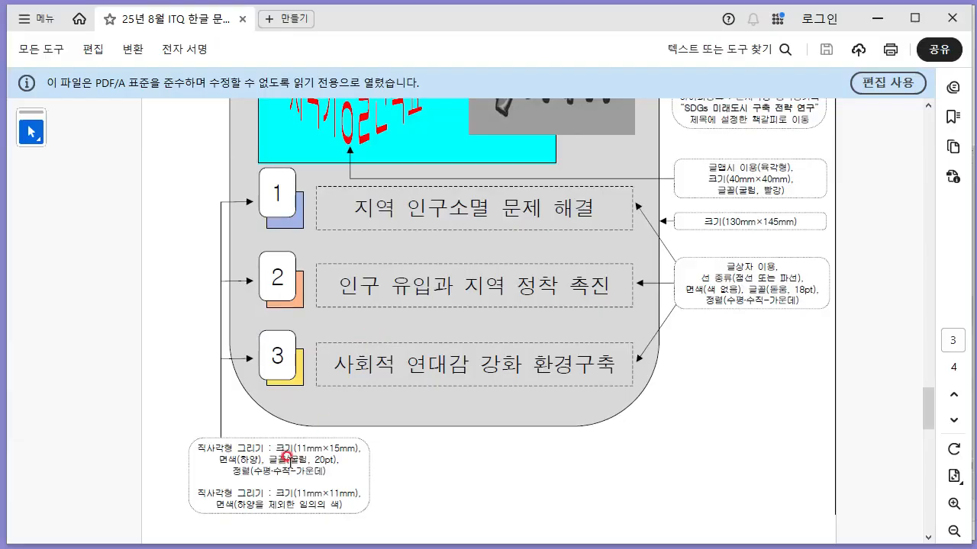
drag(287, 456, 323, 462)
click(323, 463)
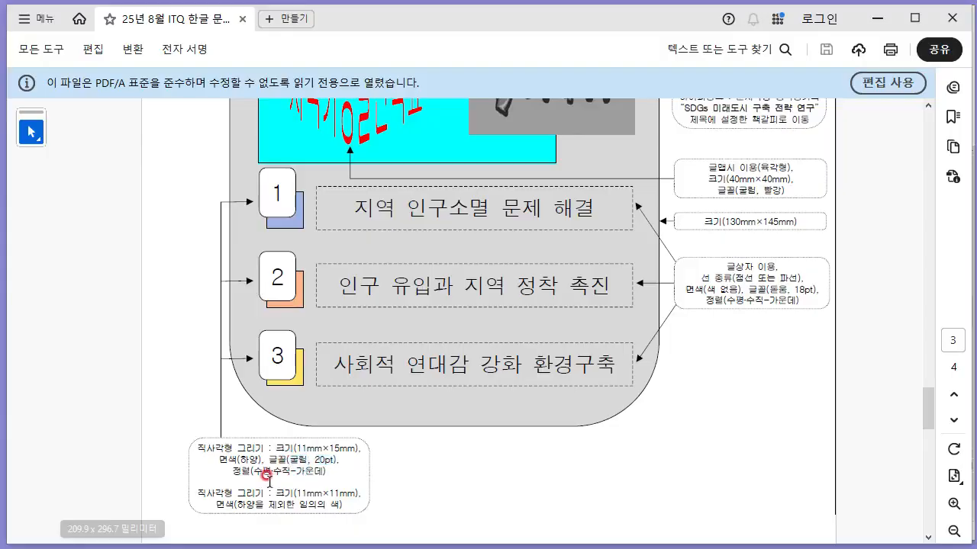
key(alt+Tab)
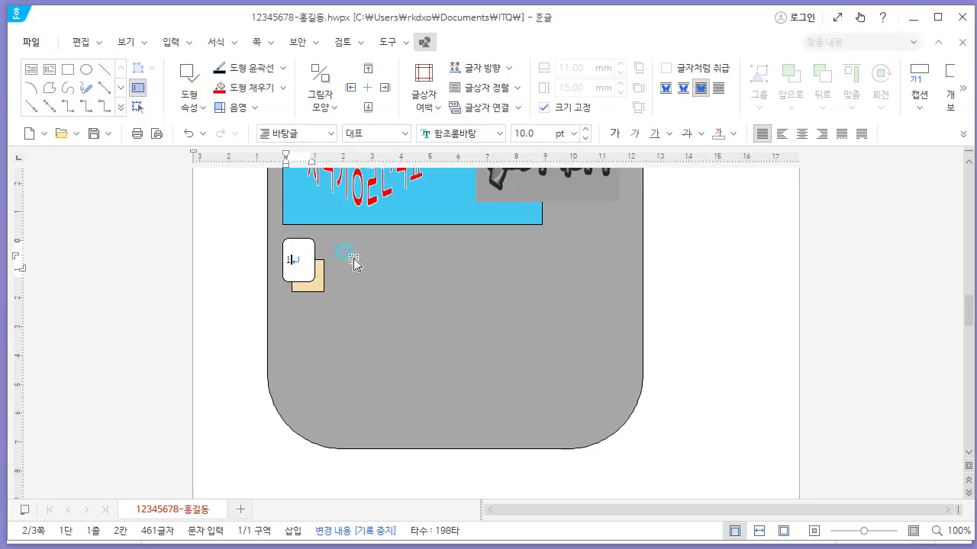
click(801, 133)
click(298, 261)
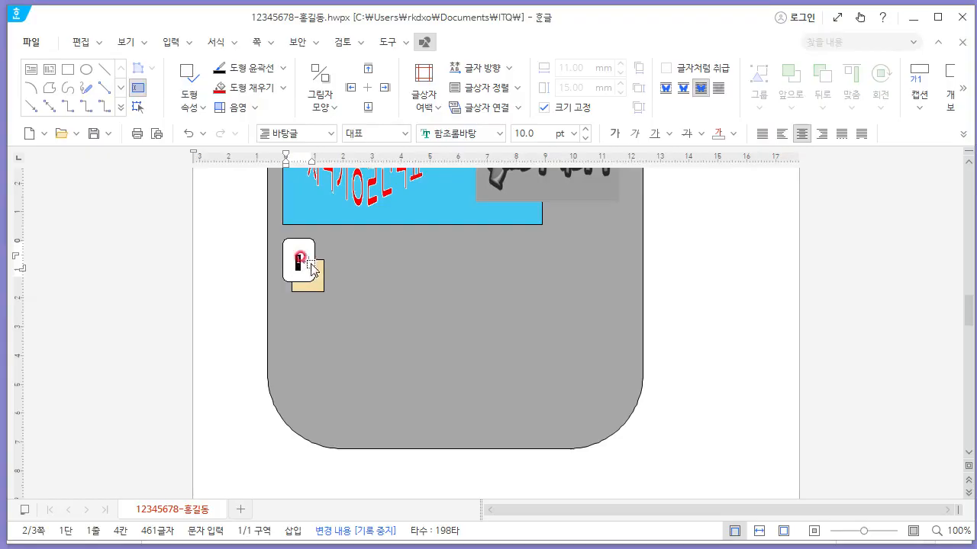
click(472, 130)
text(굴)
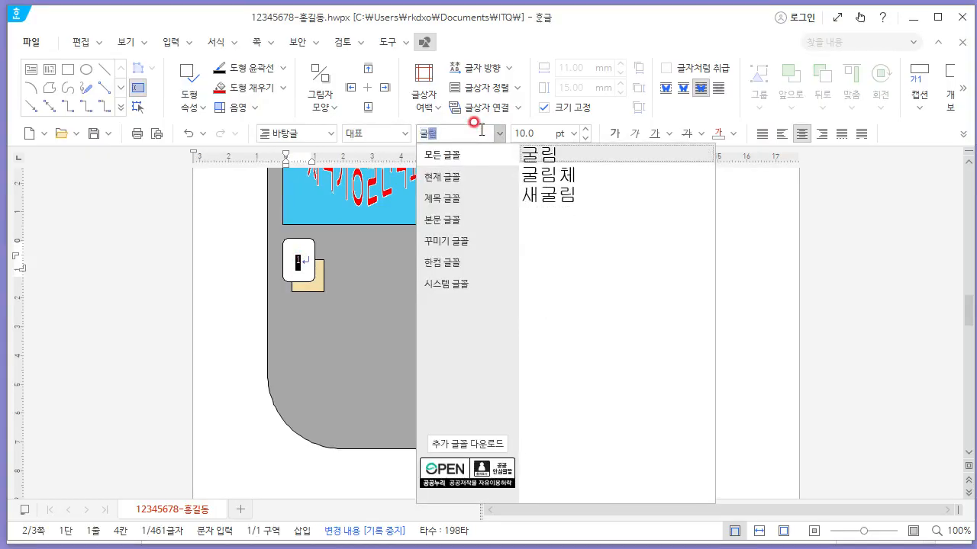
text(림)
key(Return)
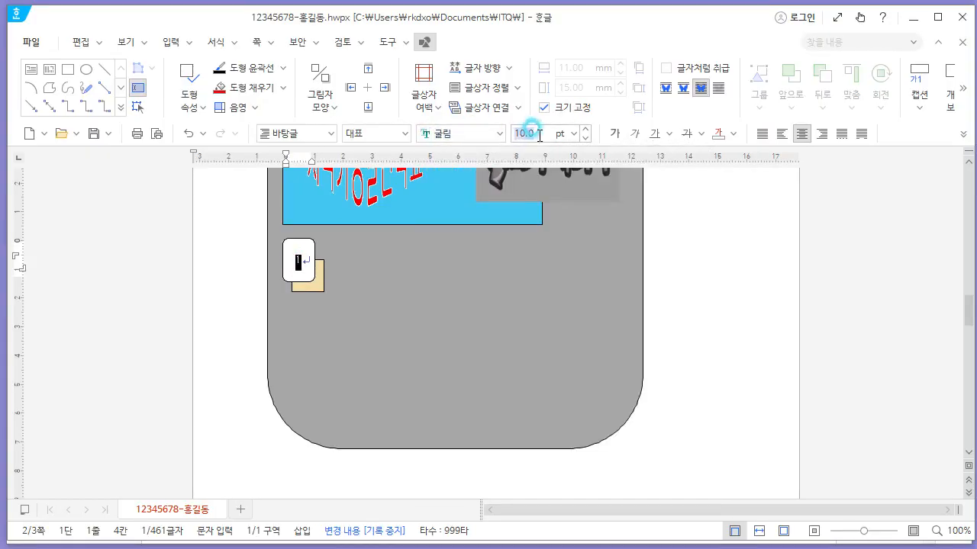
key(Return)
click(258, 345)
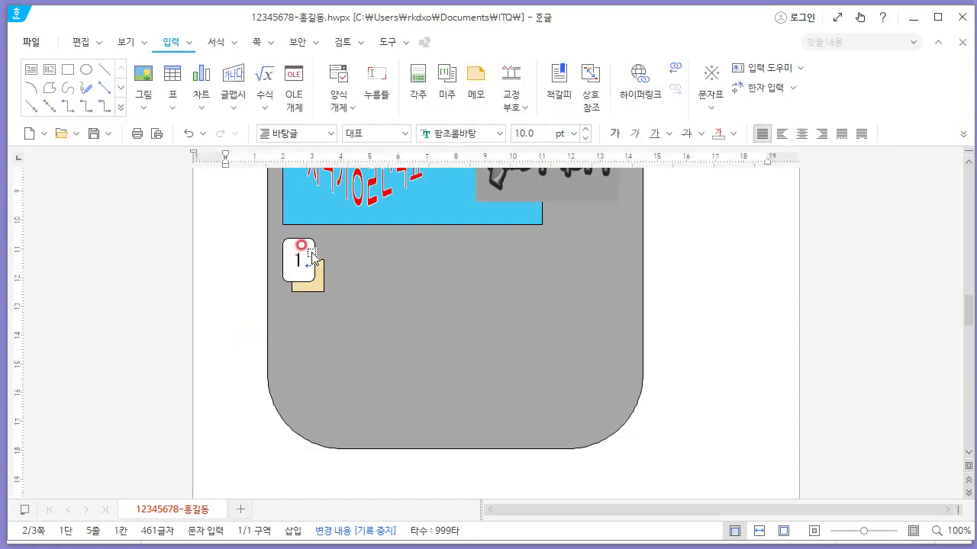
Select the number 1 rectangle with its beige square and copy the pair twice, evenly spaced below the original.
click(323, 284)
shift+click(323, 287)
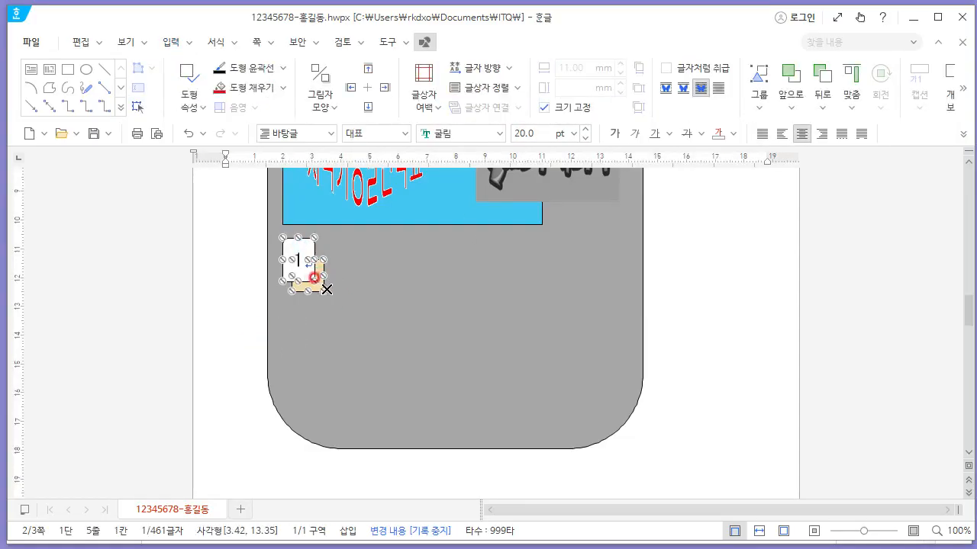
drag(335, 298, 309, 411)
click(403, 408)
click(297, 366)
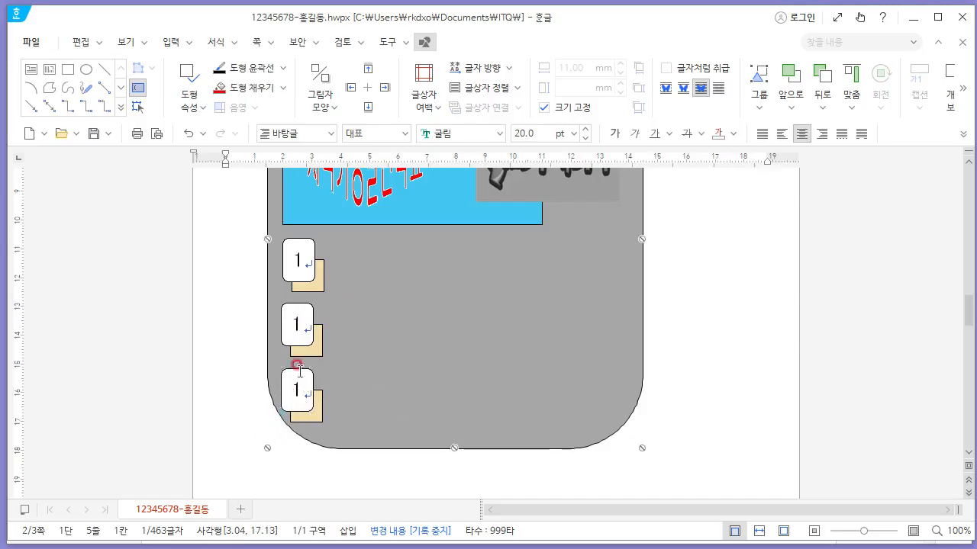
Change the numbers in the two copied rectangles to 2 and 3.
double_click(296, 320)
text(2)
double_click(297, 388)
text(3)
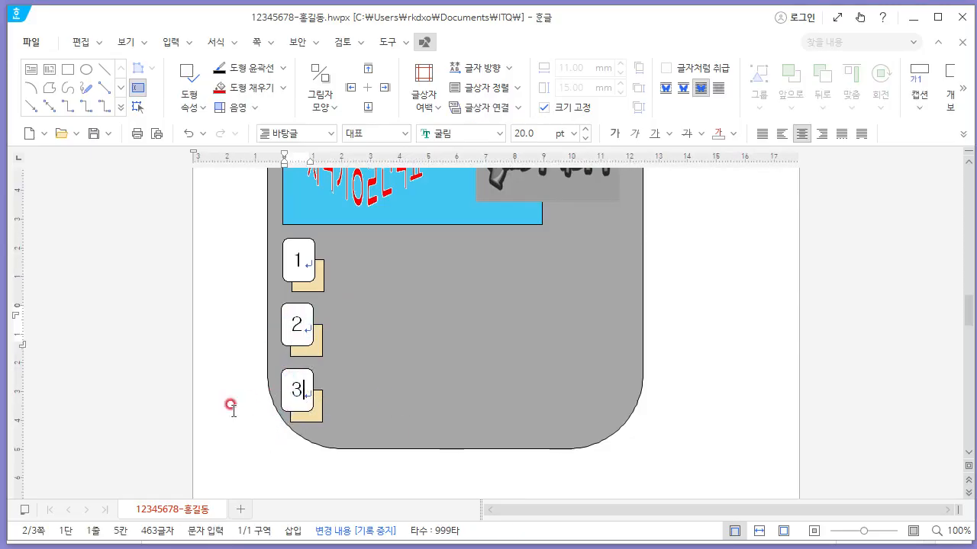
Check the fill requirement in the exam PDF and fill the square behind number 2 with light green.
key(alt+Tab)
key(alt+Tab)
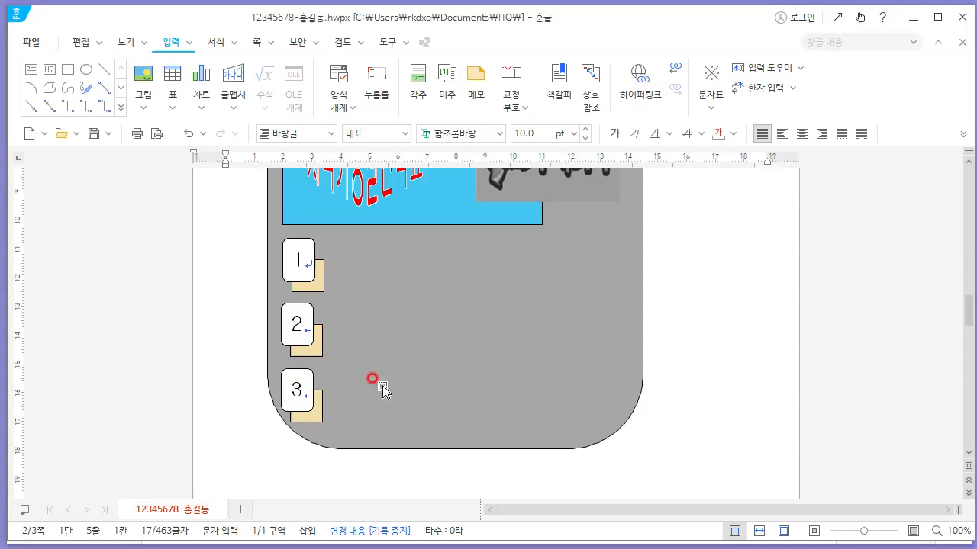
key(alt+Tab)
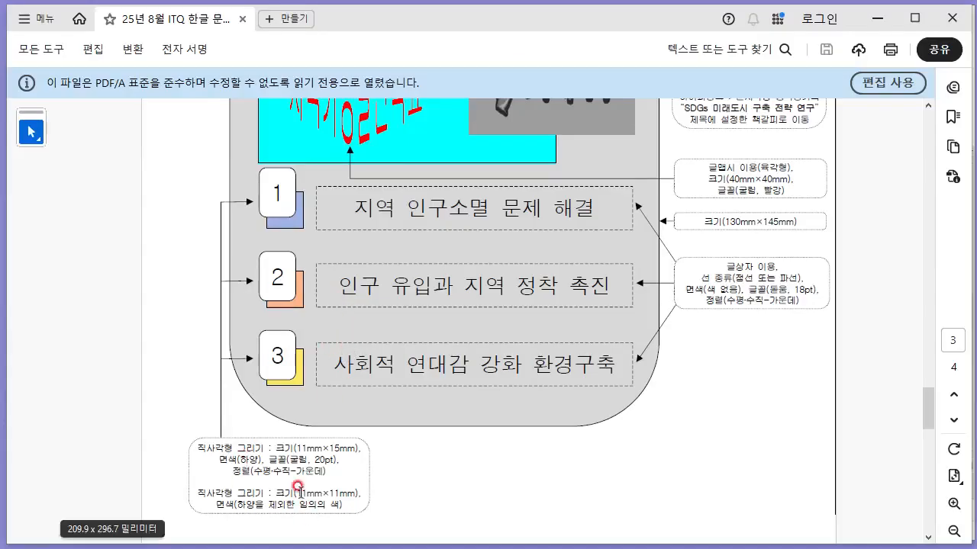
key(alt+Tab)
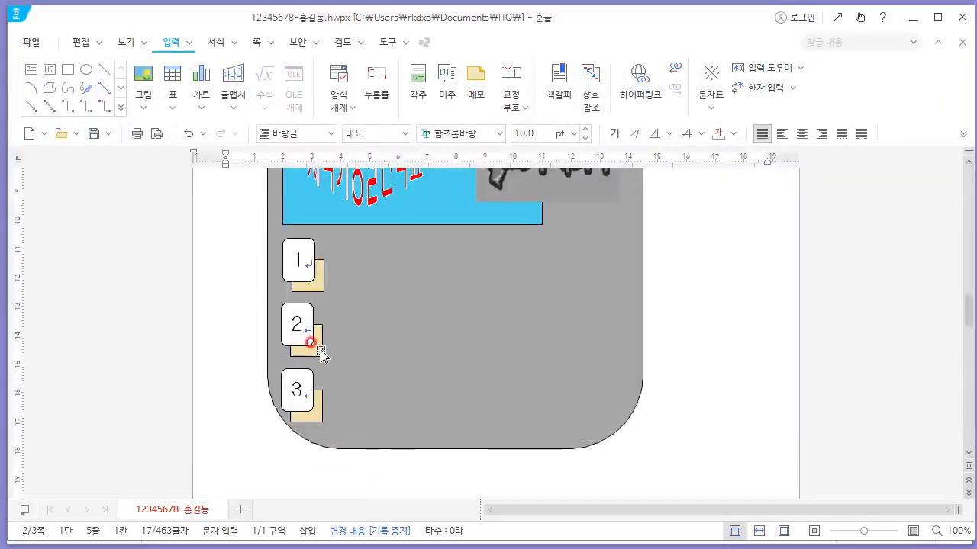
double_click(309, 340)
click(379, 41)
click(377, 126)
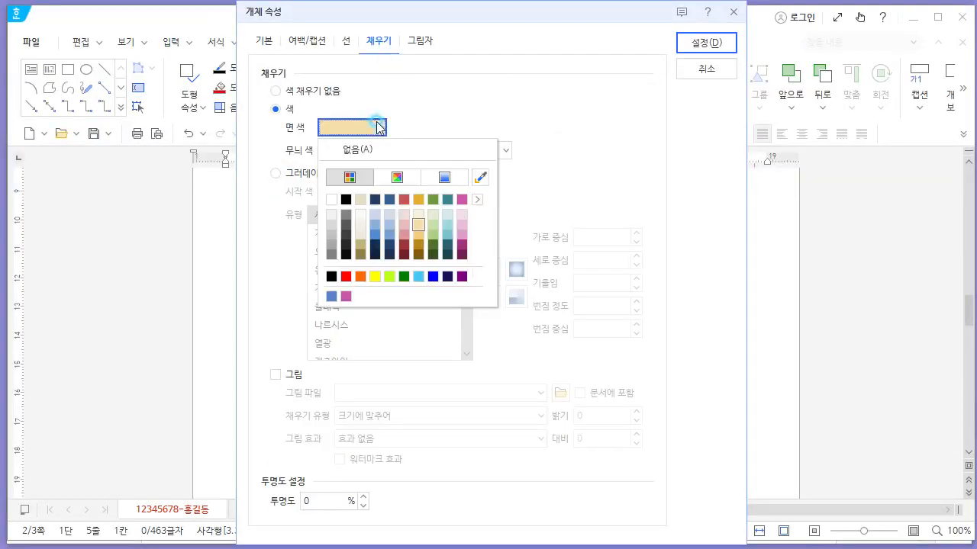
click(420, 222)
click(373, 122)
click(421, 219)
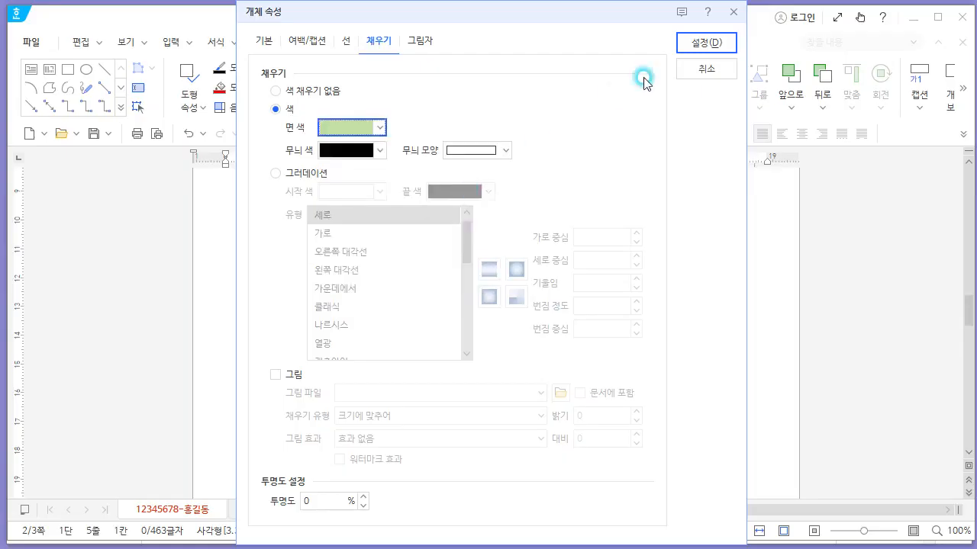
click(706, 42)
Fill the square behind number 3 with a light teal color.
click(316, 412)
double_click(321, 418)
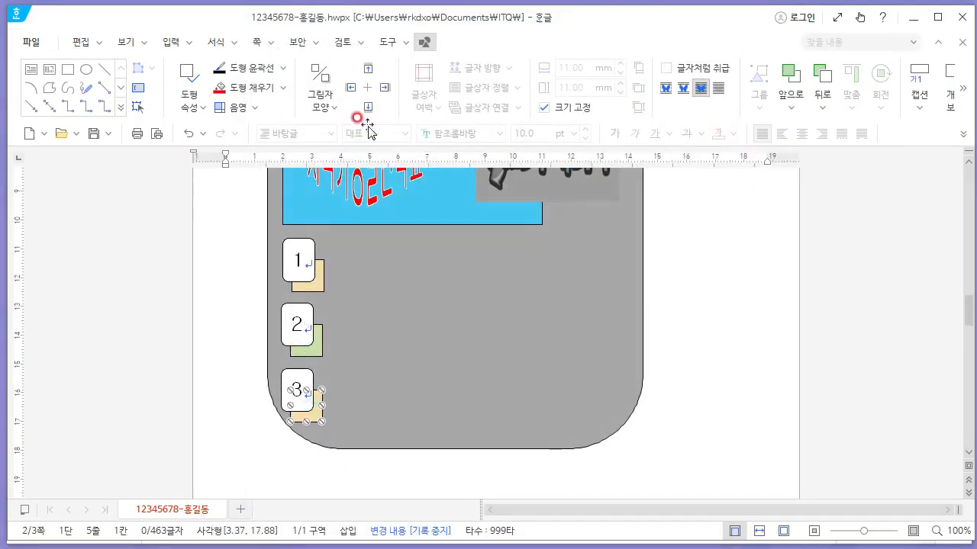
click(379, 42)
click(380, 126)
click(447, 225)
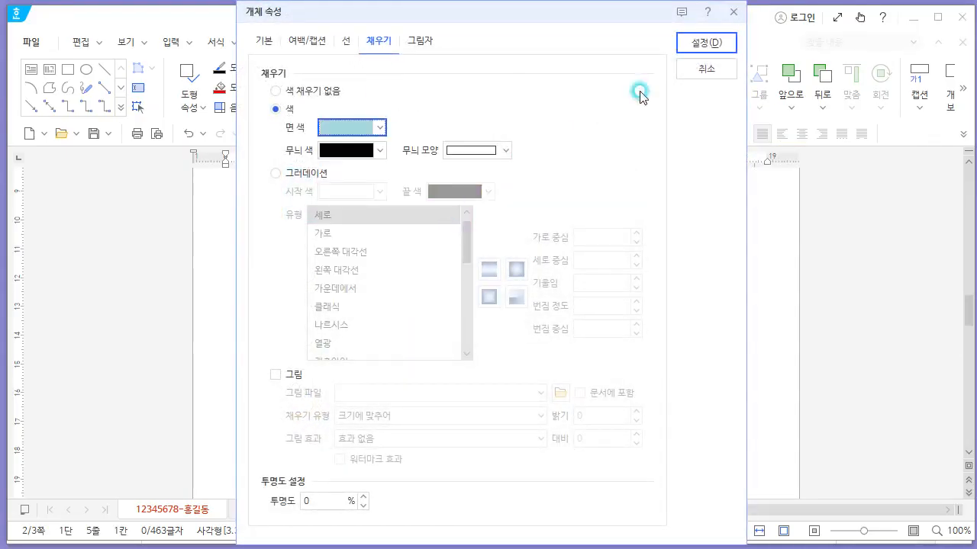
click(681, 48)
scroll(812, 366, up, 3)
scroll(809, 363, down, 2)
scroll(808, 364, down, 1)
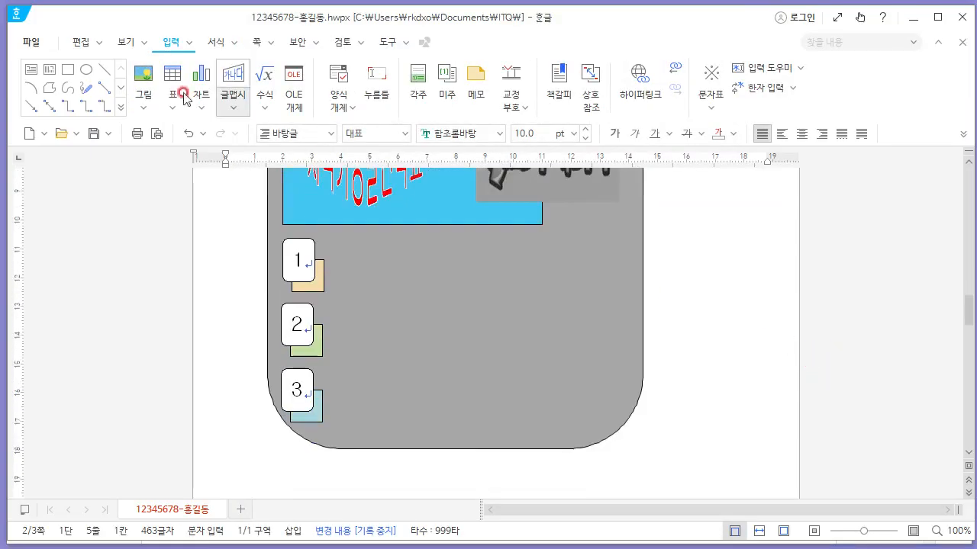
Check the label layout in the exam PDF and draw a wide horizontal text box beside number 1.
key(alt+Tab)
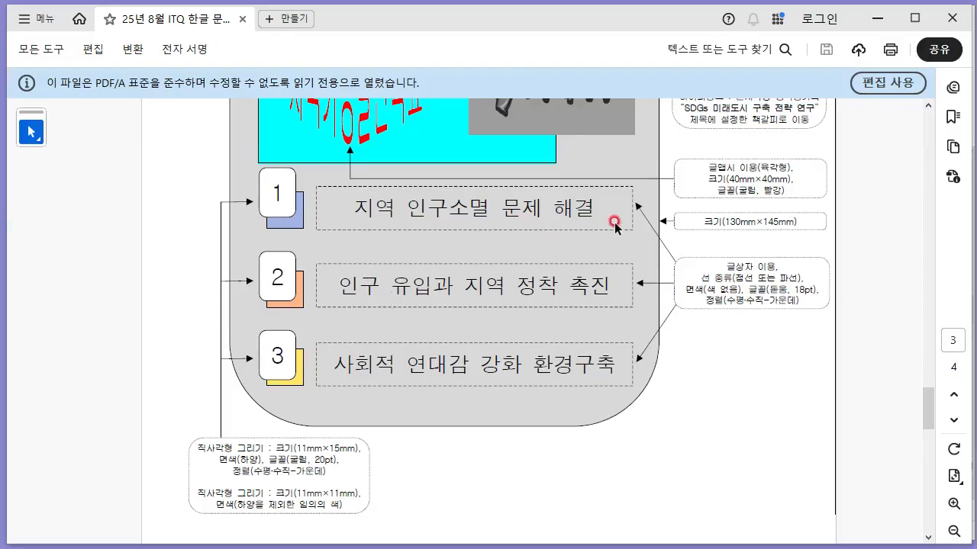
key(alt+Tab)
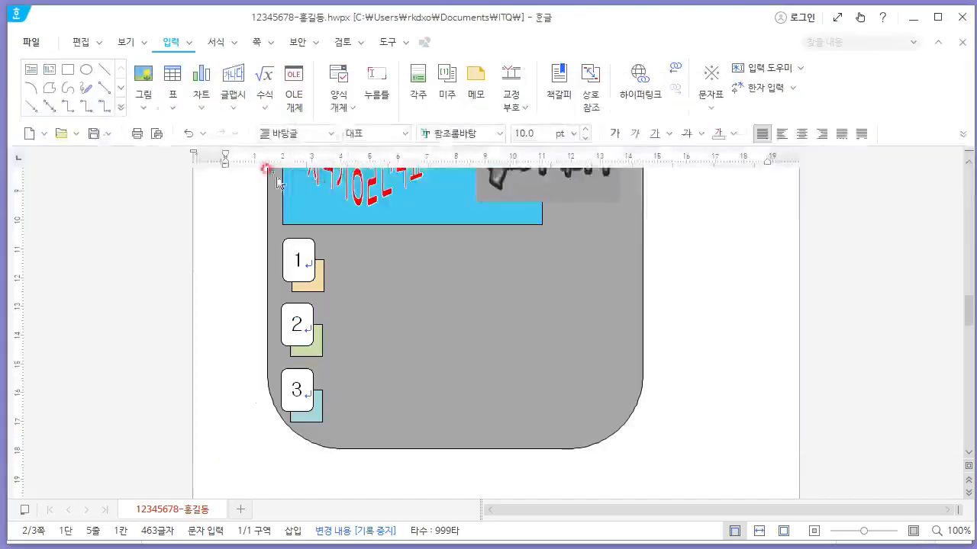
click(32, 72)
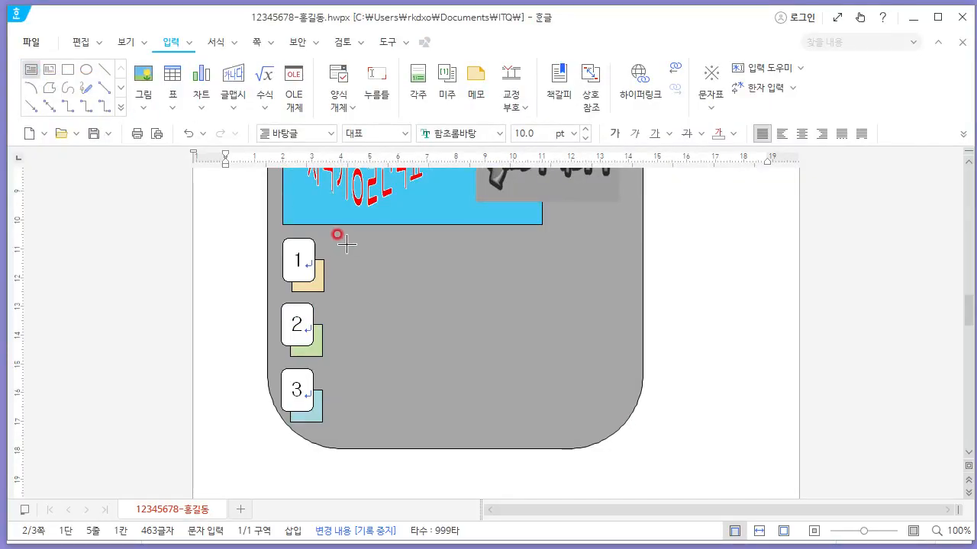
drag(348, 246, 605, 285)
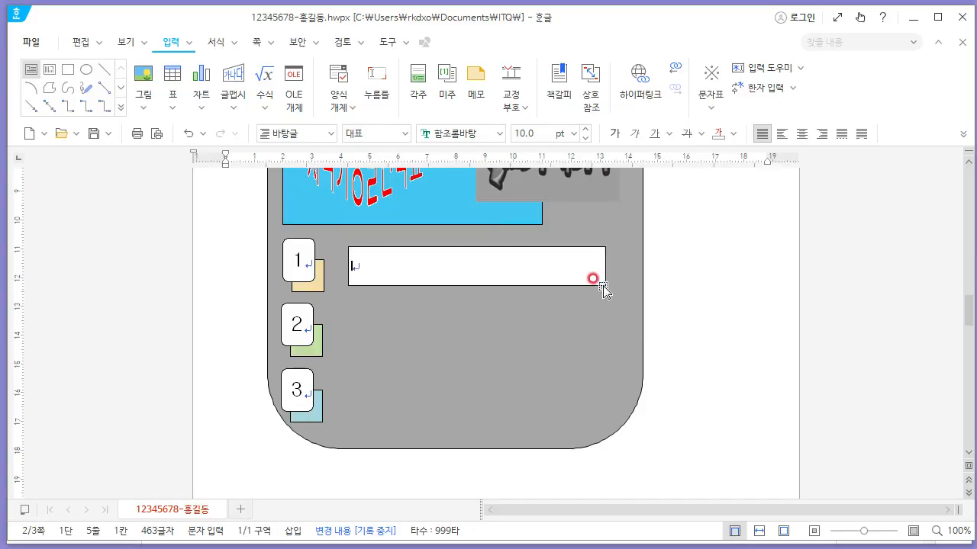
Check the line requirement in the exam PDF and choose a dashed outline for the text box beside number 1.
key(alt+Tab)
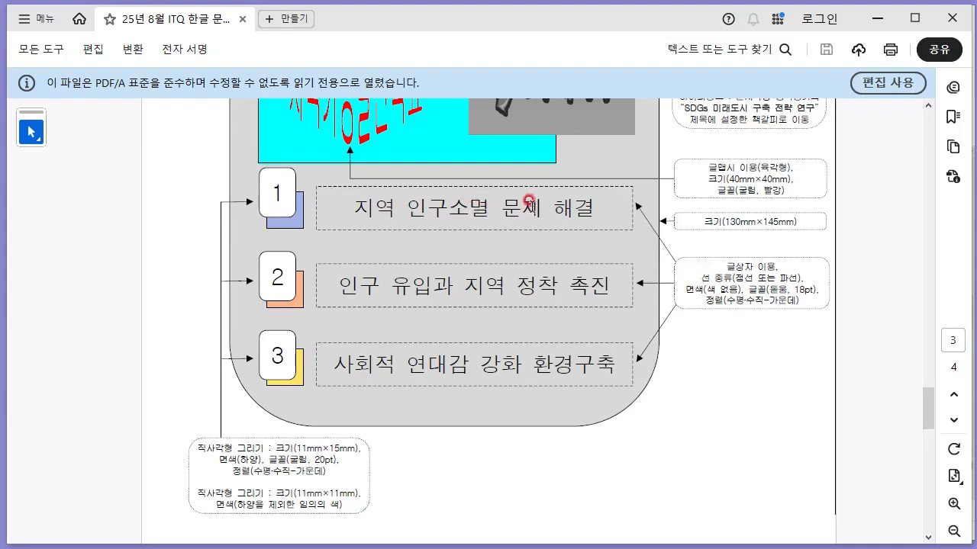
key(alt+Tab)
double_click(493, 248)
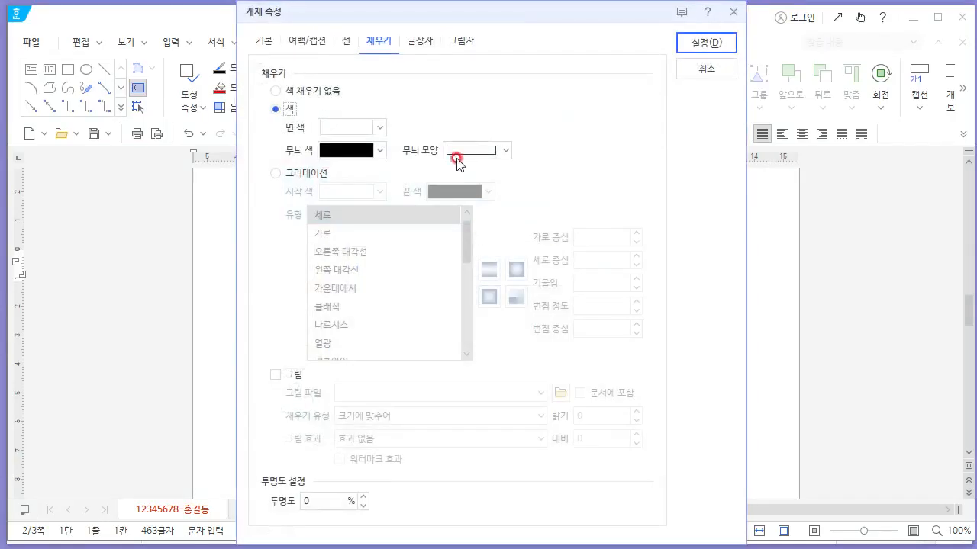
click(352, 46)
click(447, 93)
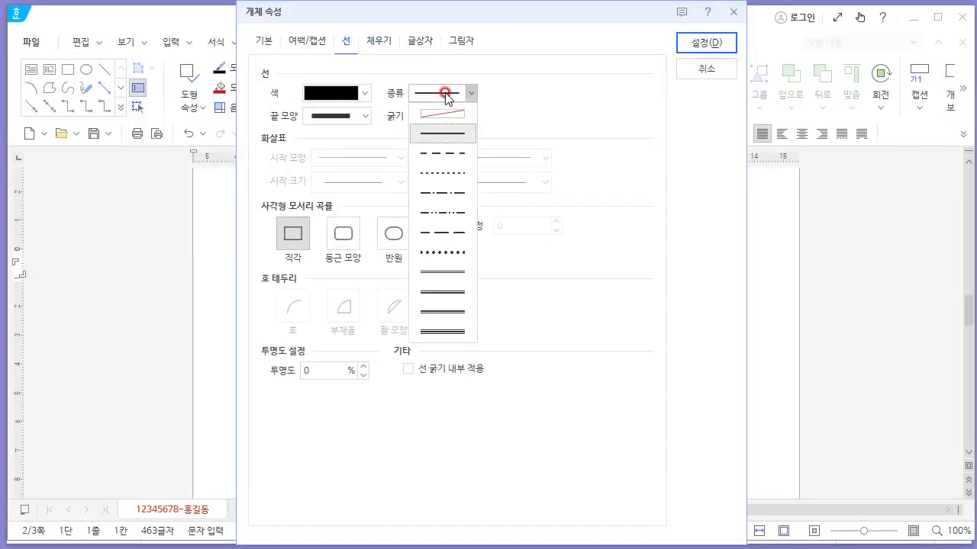
click(454, 154)
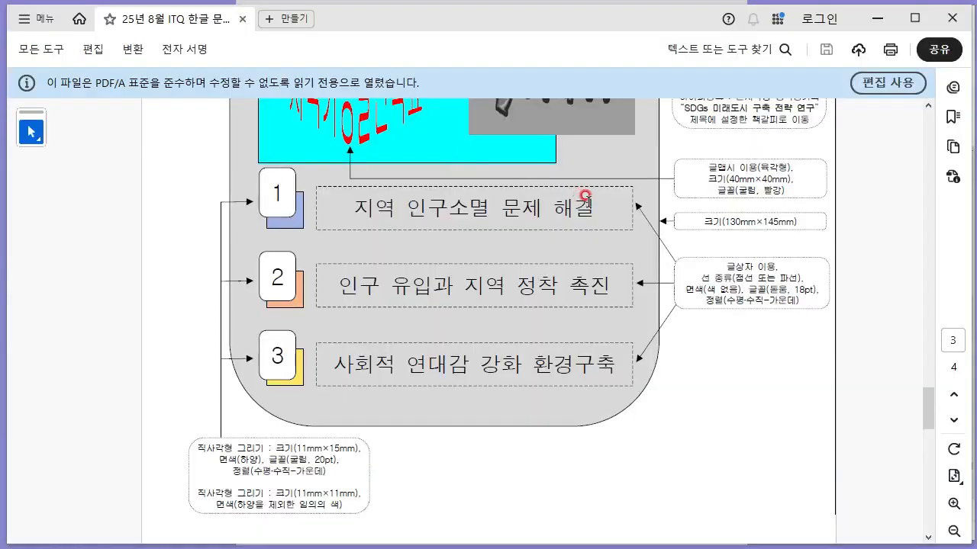
Check the fill requirement in the exam PDF and set the text box beside number 1 to no fill.
key(alt+Tab)
click(380, 41)
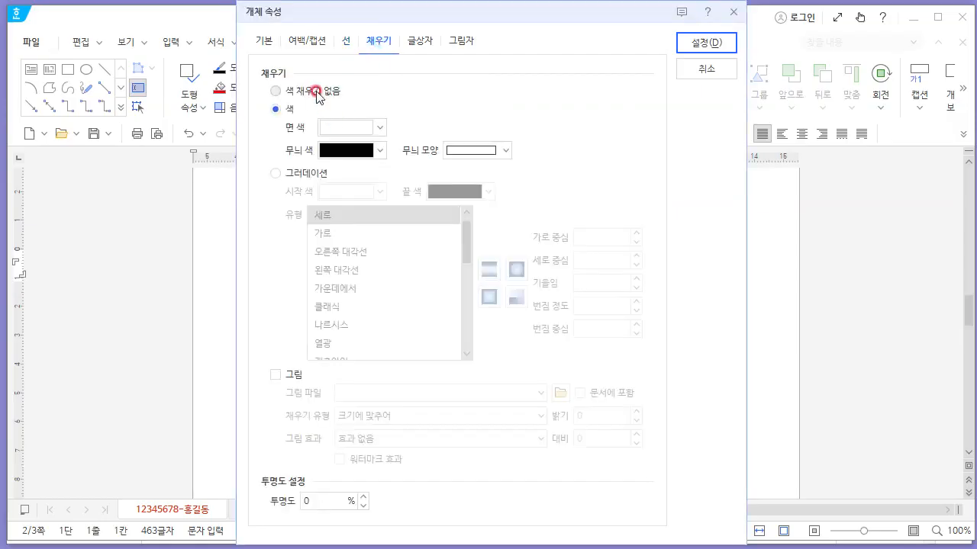
click(315, 90)
key(alt+Tab)
key(alt+Tab)
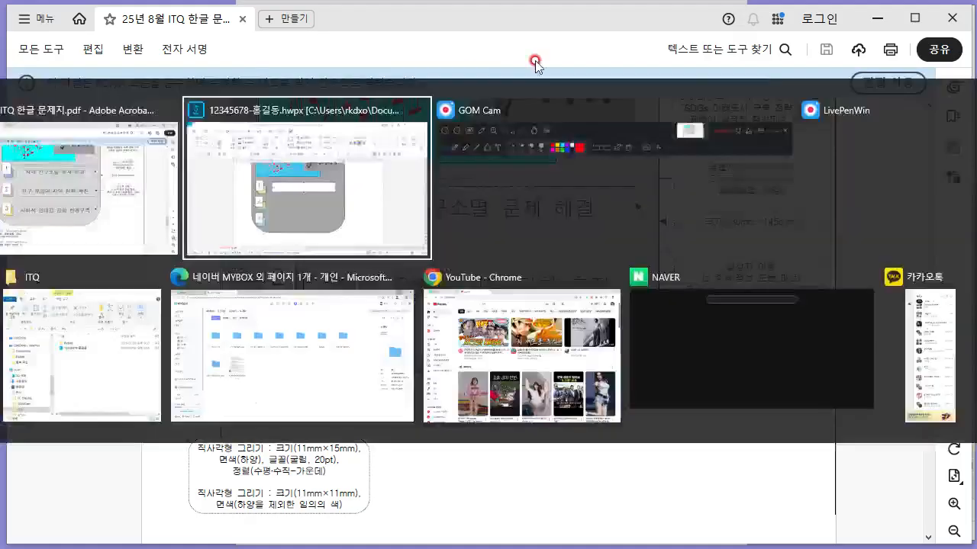
click(691, 43)
Centre-align the text box beside number 1 and enter "지역 인구소멸 문제 해결" as worded in the exam PDF.
click(398, 269)
click(352, 265)
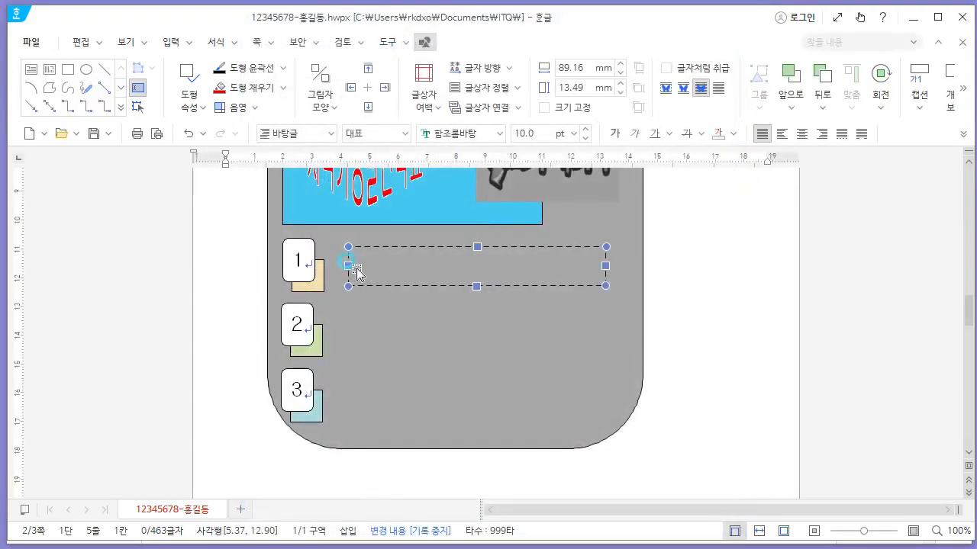
click(354, 296)
click(352, 268)
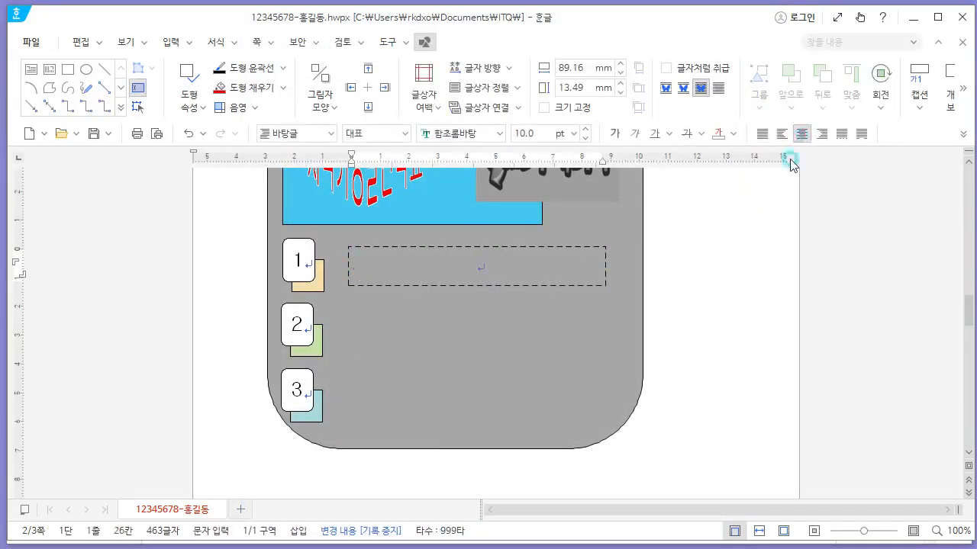
key(alt+Tab)
key(alt+Tab)
text(지역 인구소멸)
key(alt+Tab)
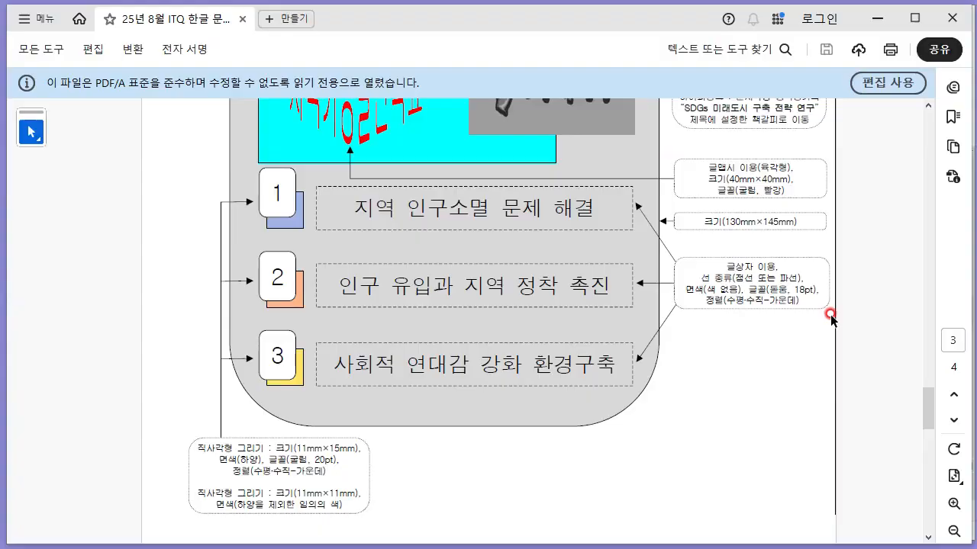
key(alt+Tab)
text(문제 해결)
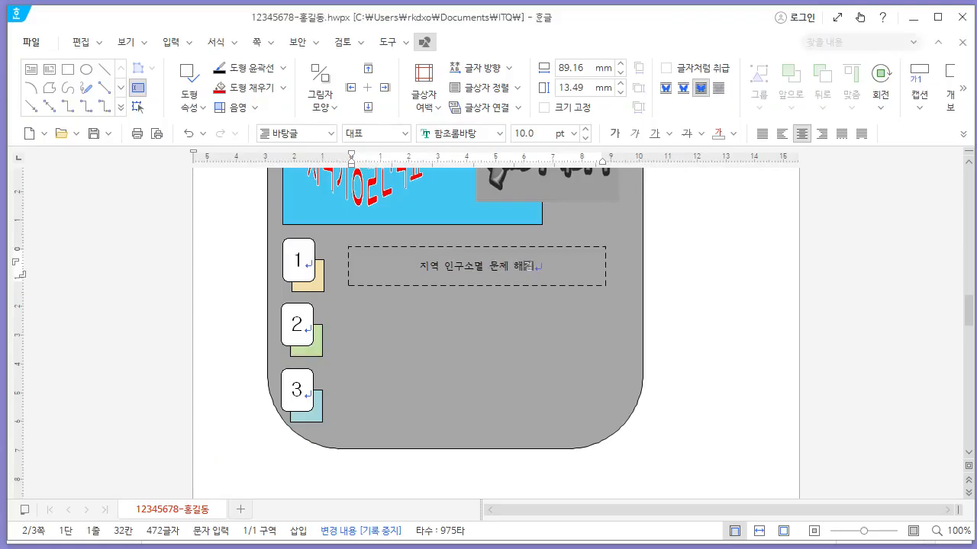
Check the font requirement in the exam PDF and format the label beside number 1 in 돋움, 18 pt.
drag(425, 266, 541, 266)
key(alt+Tab)
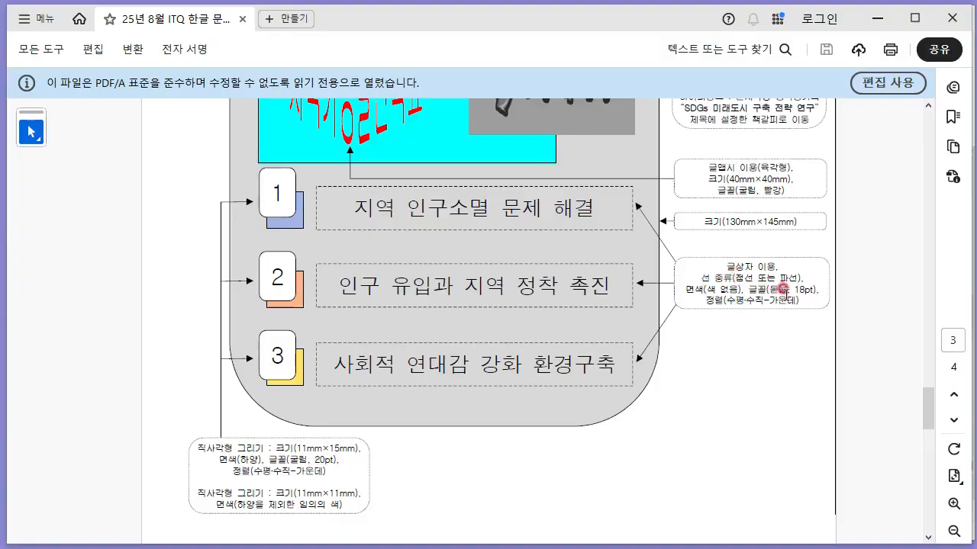
key(alt+Tab)
click(454, 134)
text(돋움)
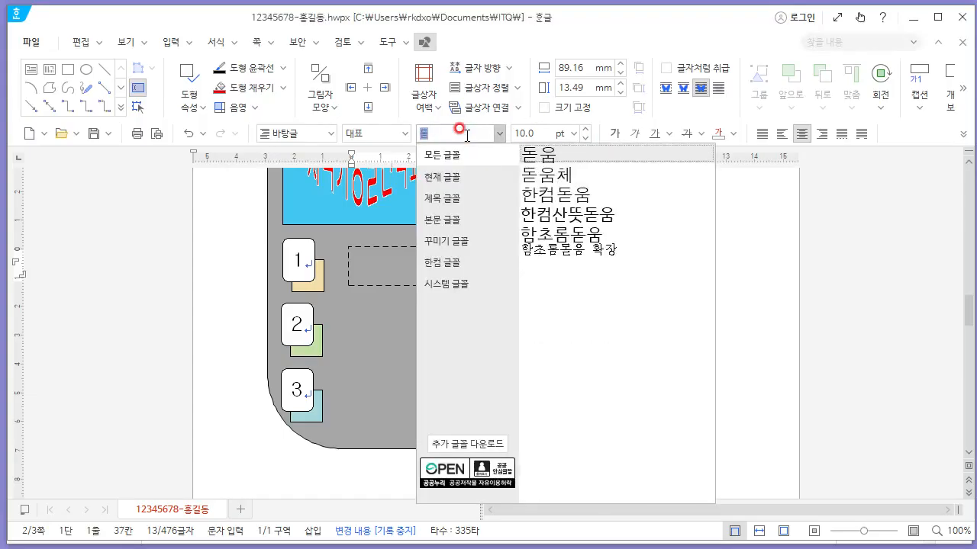
key(Return)
click(554, 135)
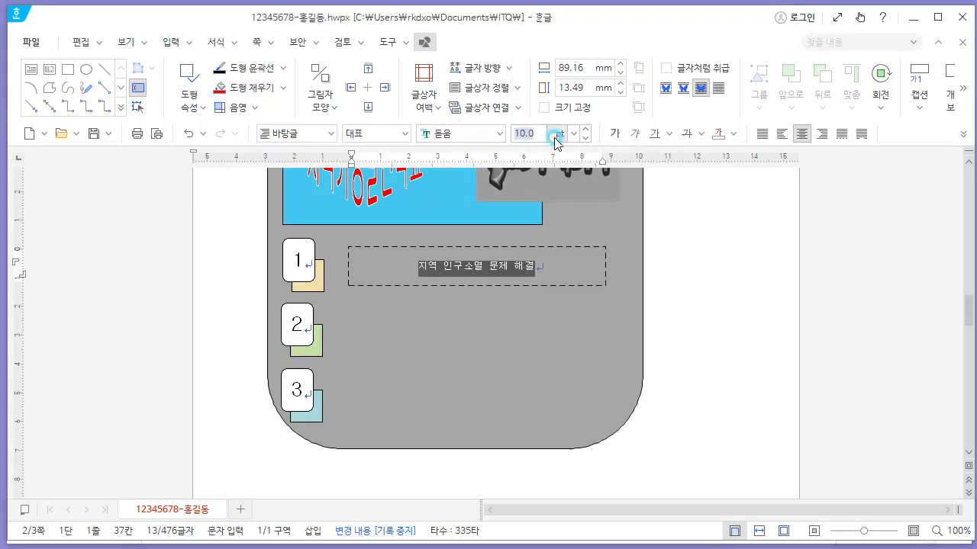
text(18)
key(Return)
Copy the dashed text box beside number 1 straight down to the rows of numbers 2 and 3.
click(605, 268)
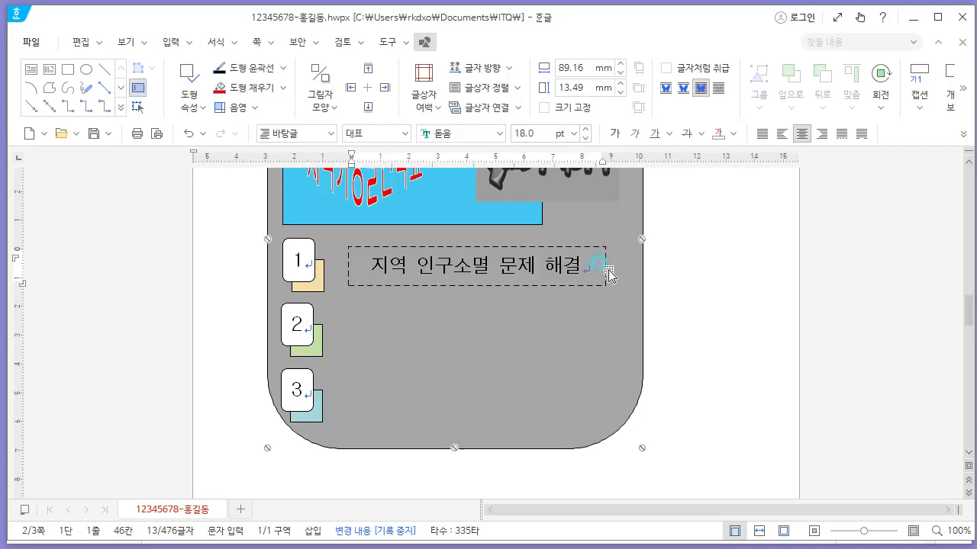
drag(519, 280, 534, 342)
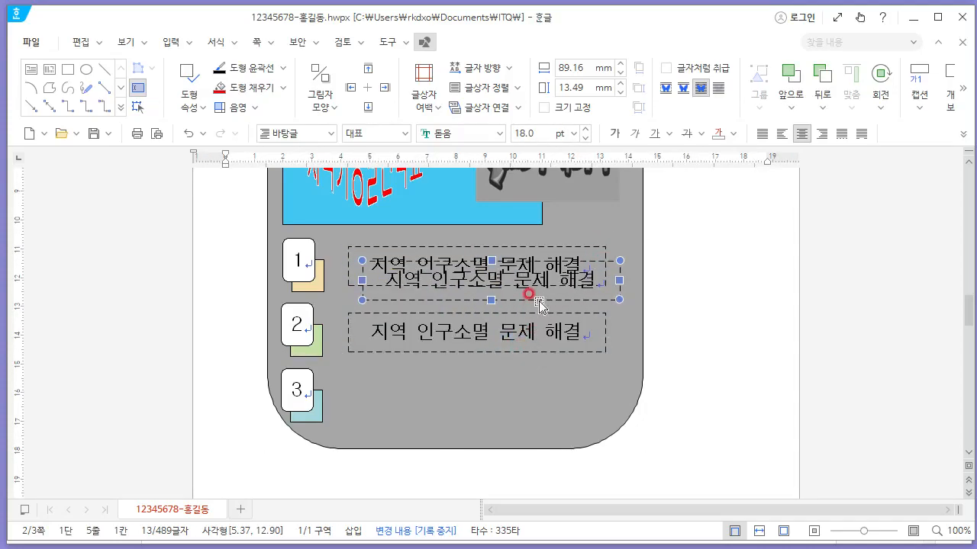
drag(539, 305, 526, 423)
Replace the label beside number 2 with "인구 유입과 지역 정착 촉진", following the exam PDF.
triple_click(512, 336)
key(alt+Tab)
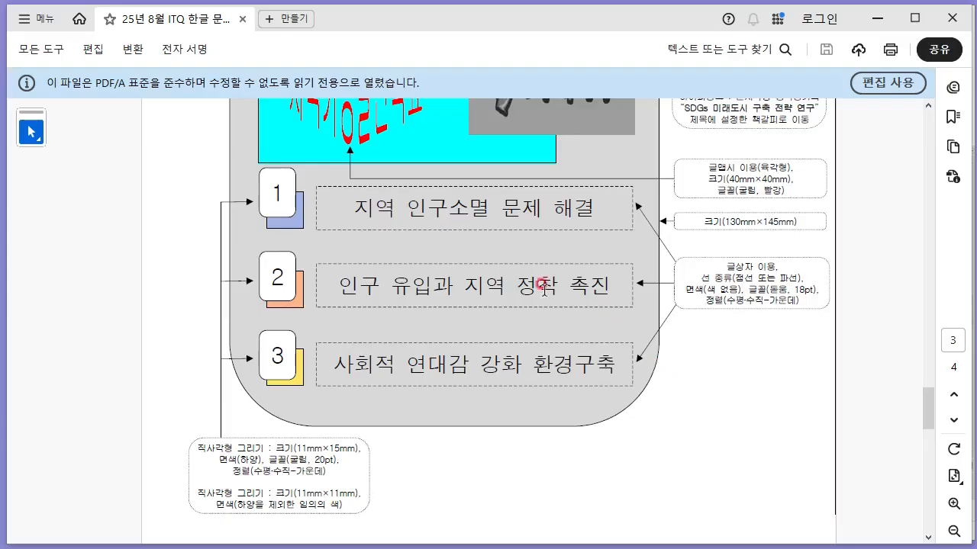
key(alt+Tab)
text(인구 유입고)
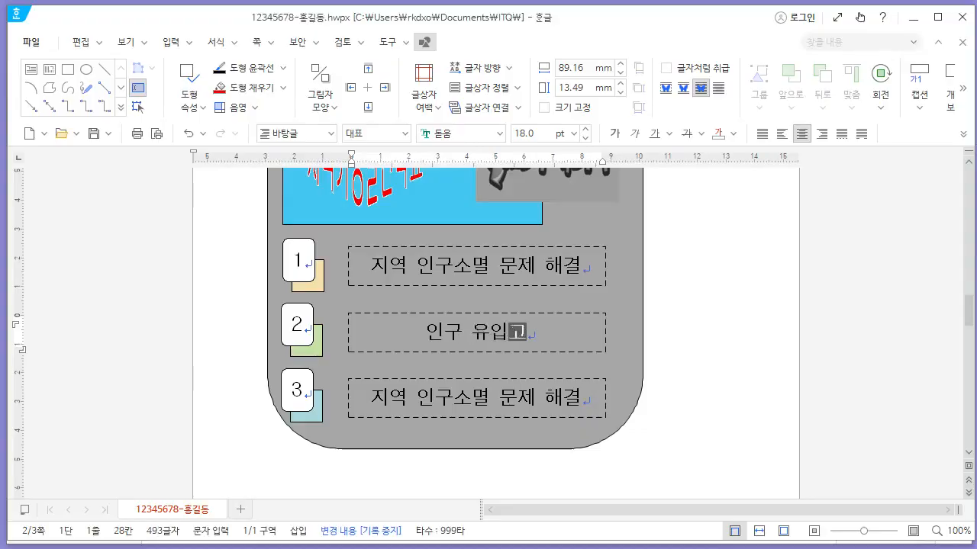
key(alt+Tab)
key(alt+Tab)
text(지역 )
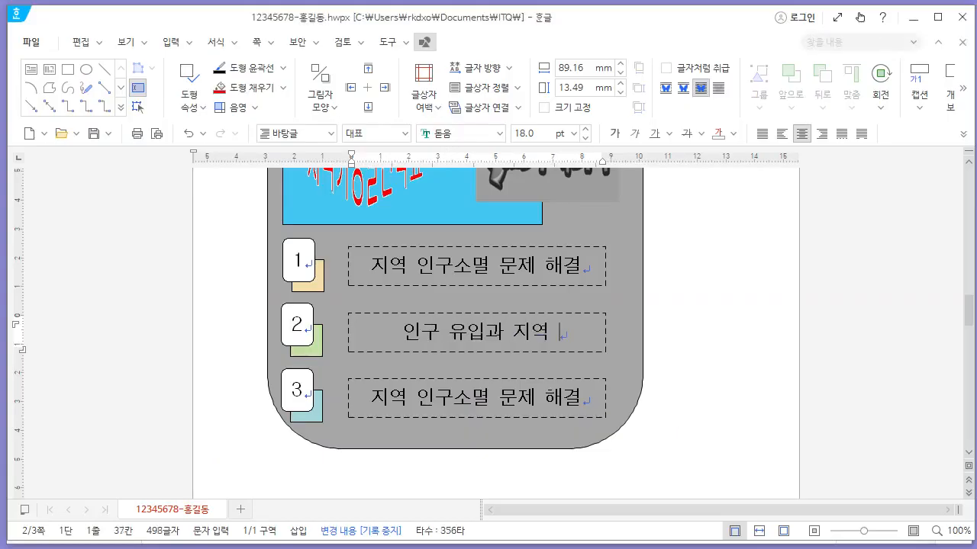
text(정차ㄱ 촉진)
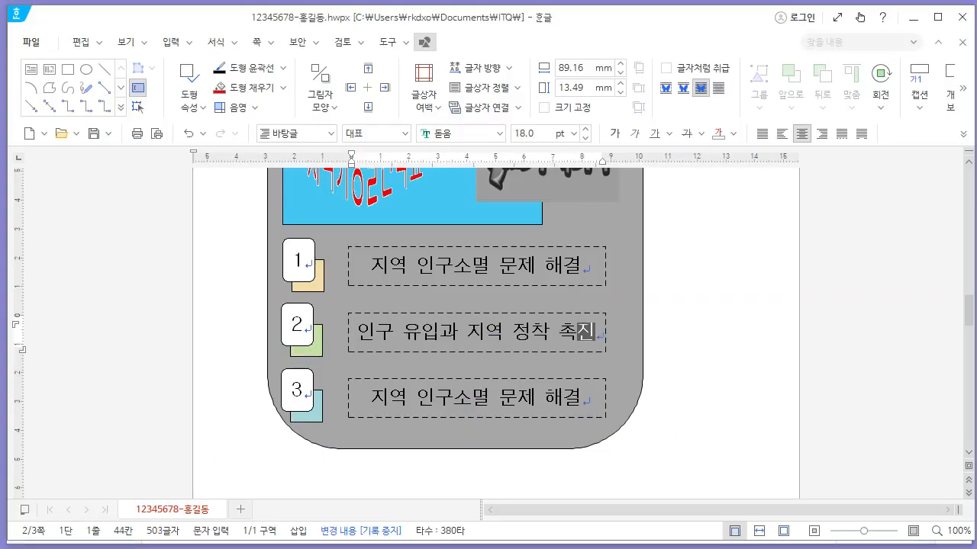
Replace the label beside number 3 with "사회적 연대감 강화 환경구축", following the exam PDF.
key(alt+Tab)
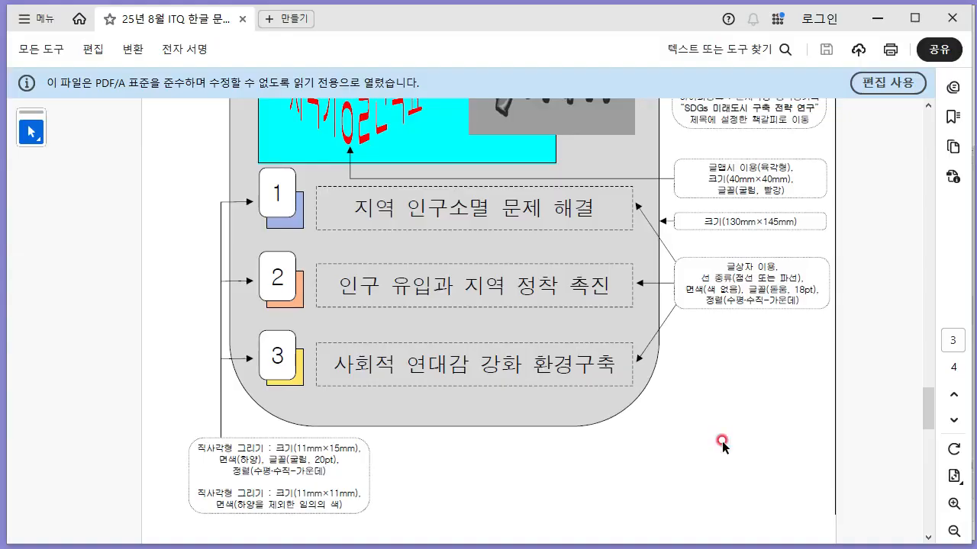
key(alt+Tab)
text(사회적 연대감)
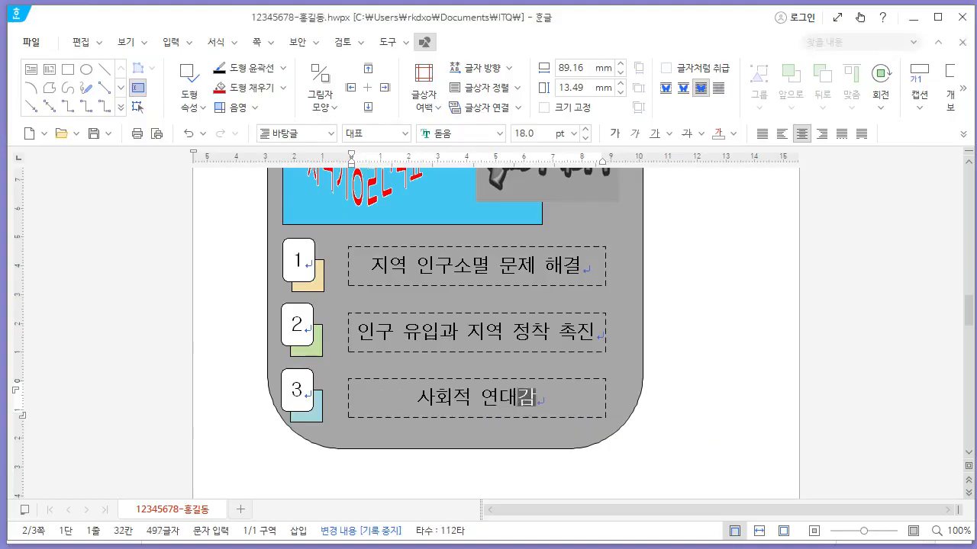
key(alt+Tab)
key(alt+Tab)
text(강화)
key(alt+Tab)
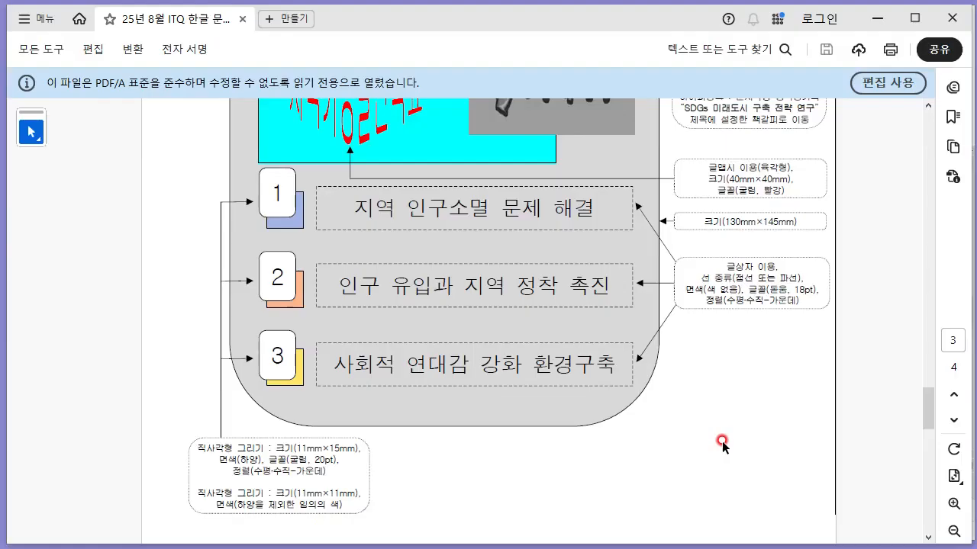
key(alt+Tab)
text(환경구축)
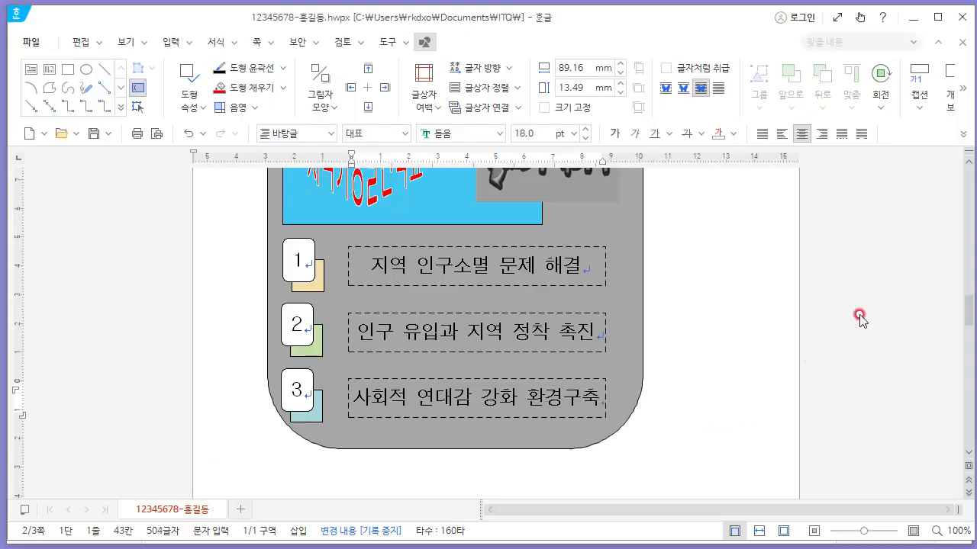
Widen the three dashed text boxes to about 92 mm by extending their right edges, and deselect them.
click(606, 264)
drag(605, 267, 613, 267)
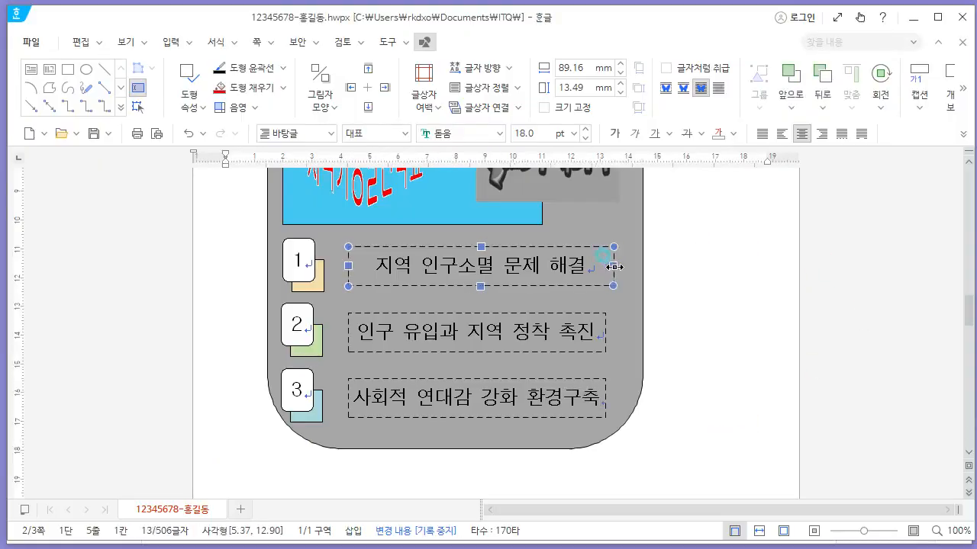
click(589, 328)
click(605, 330)
double_click(617, 331)
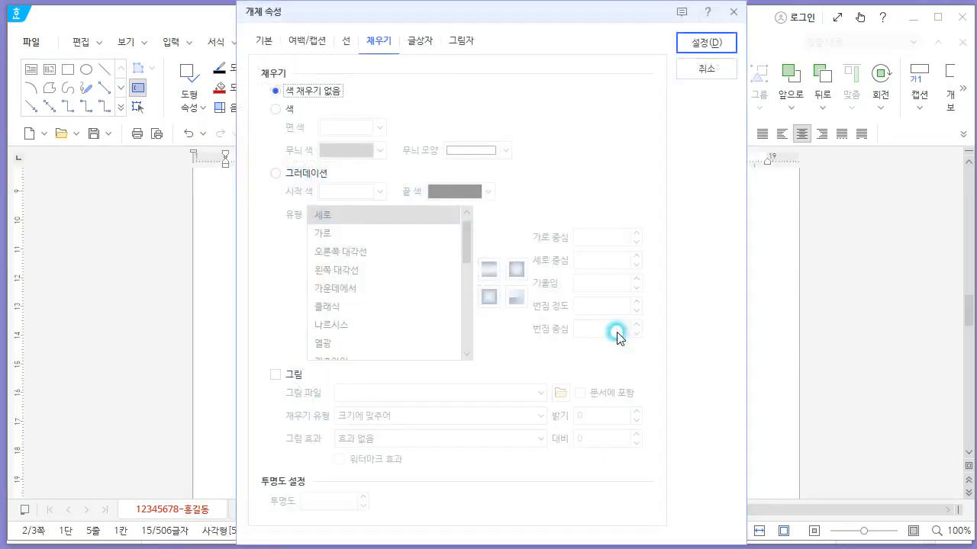
click(689, 68)
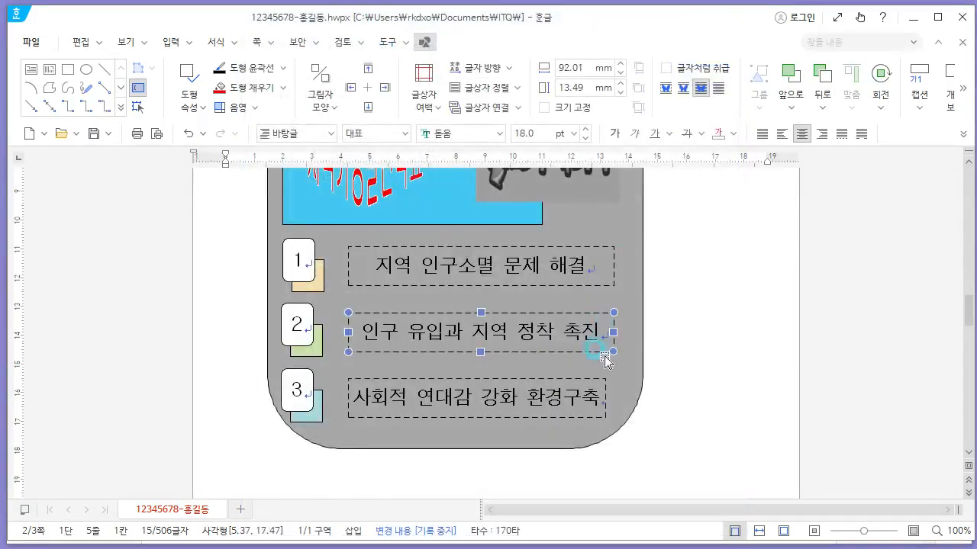
click(605, 399)
drag(613, 399, 614, 399)
click(722, 392)
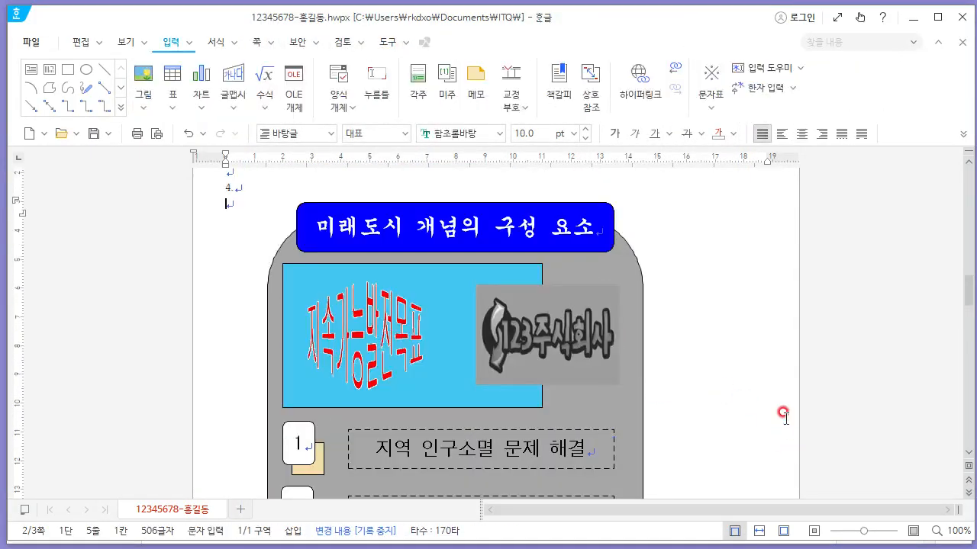
Save the document and compare the finished drawing with question 4 in the exam PDF.
scroll(785, 414, down, 1)
key(alt+s)
scroll(752, 366, up, 2)
scroll(750, 364, down, 8)
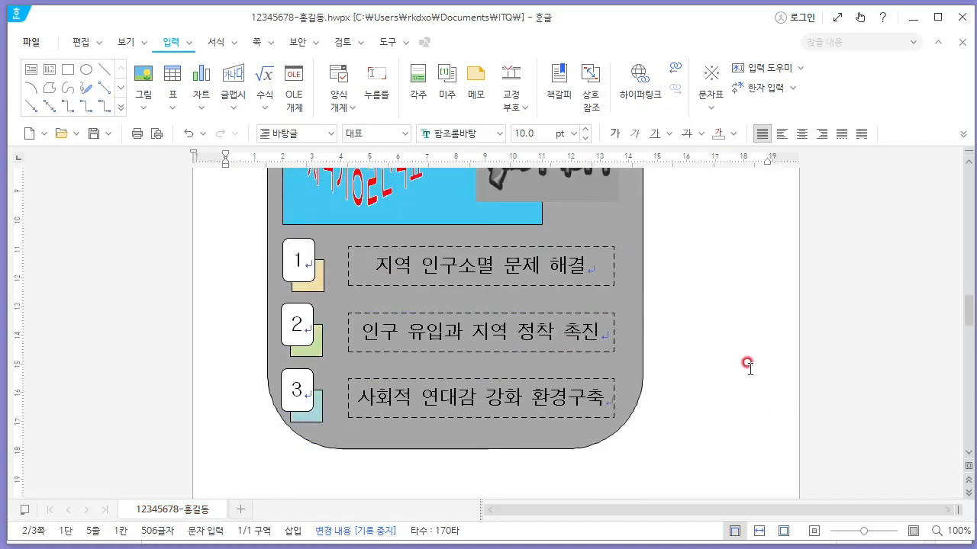
scroll(751, 371, up, 5)
key(alt+Tab)
scroll(752, 372, up, 4)
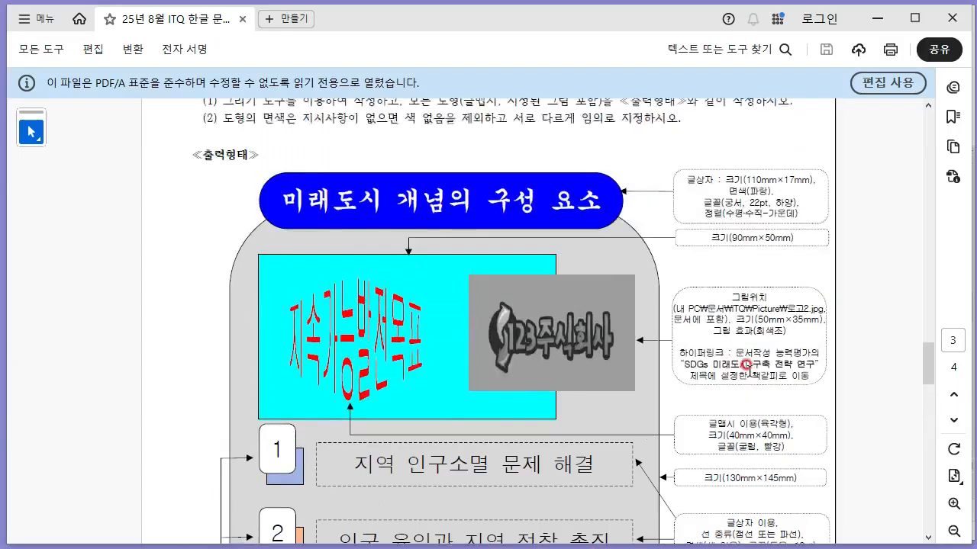
scroll(751, 372, down, 4)
scroll(753, 376, up, 4)
Find the 문서작성 능력평가 page in the exam PDF and place the cursor after the title on the document's third page.
scroll(753, 377, down, 10)
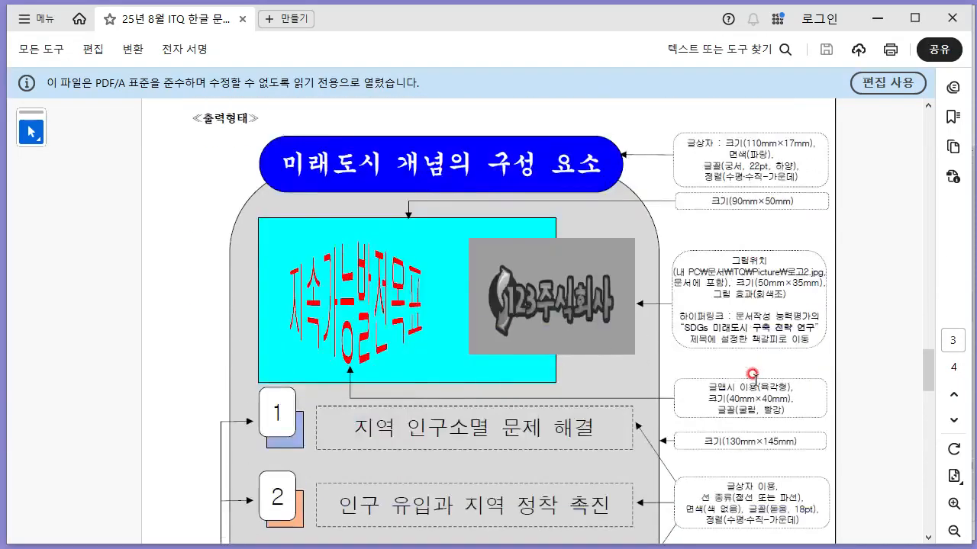
scroll(757, 380, up, 1)
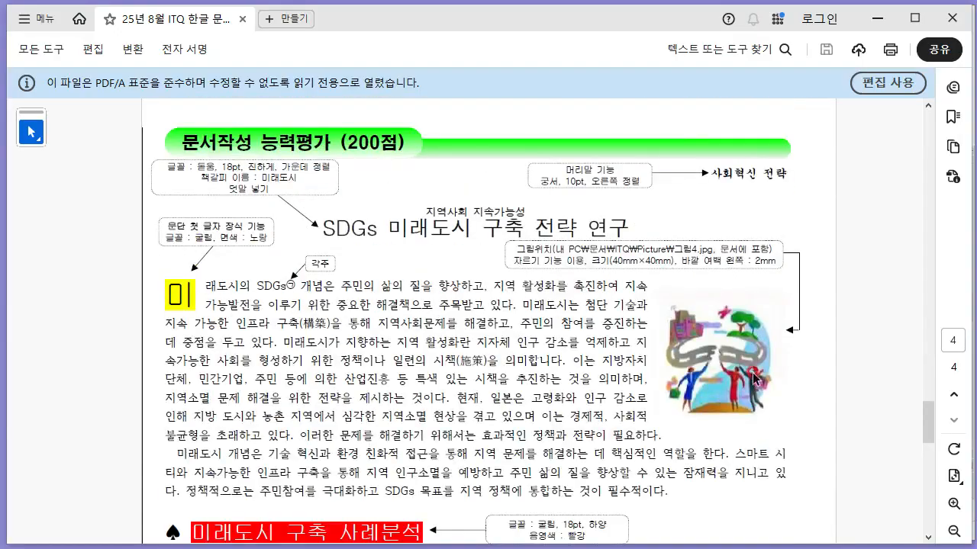
key(alt+Tab)
scroll(691, 336, down, 10)
click(543, 330)
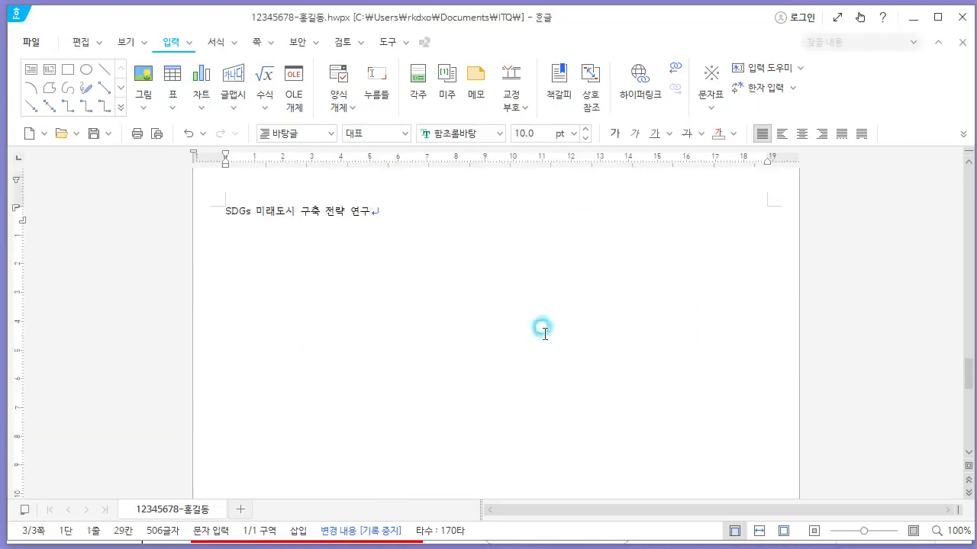
Switch to the exam PDF and bring the entire 문서작성 능력평가 page into view.
key(alt+Tab)
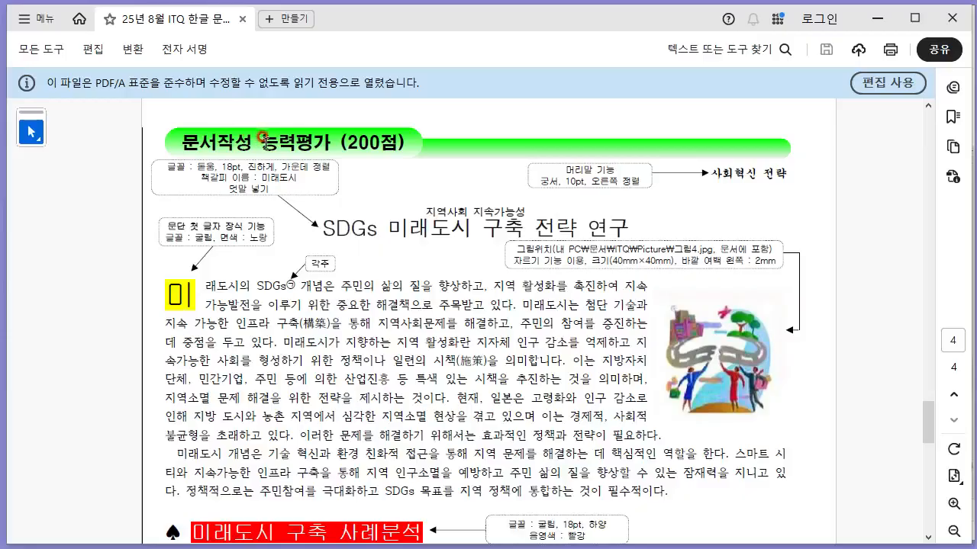
scroll(448, 264, down, 12)
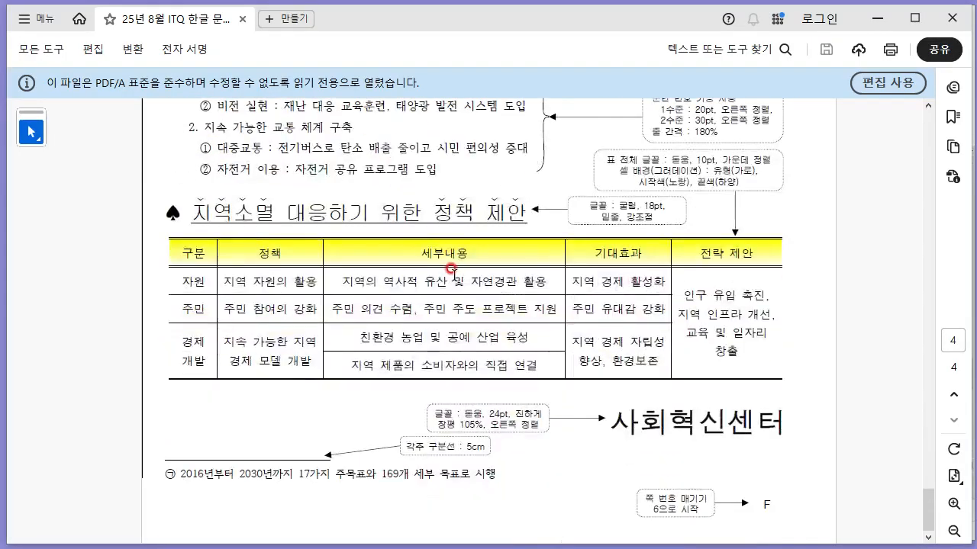
scroll(445, 268, up, 4)
right_click(456, 273)
scroll(454, 271, down, 5)
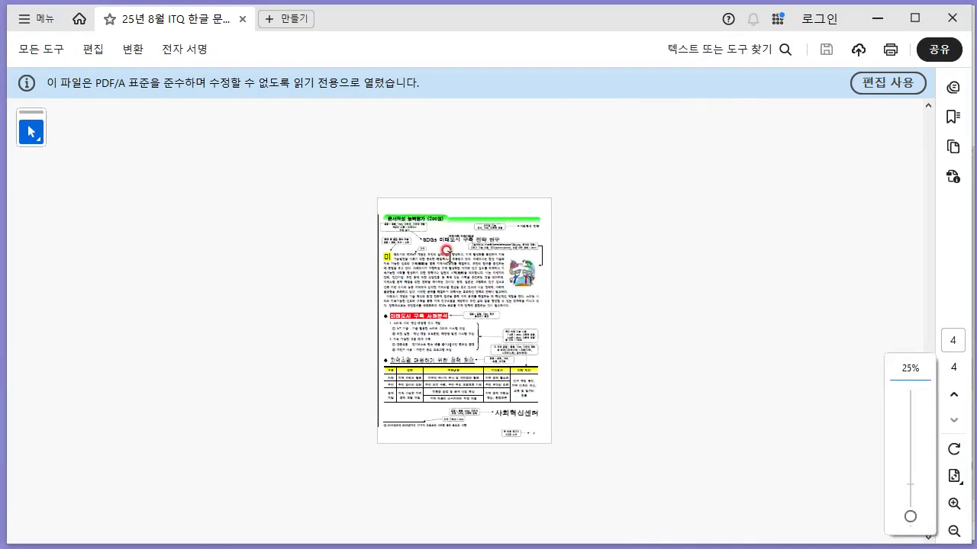
scroll(450, 259, up, 2)
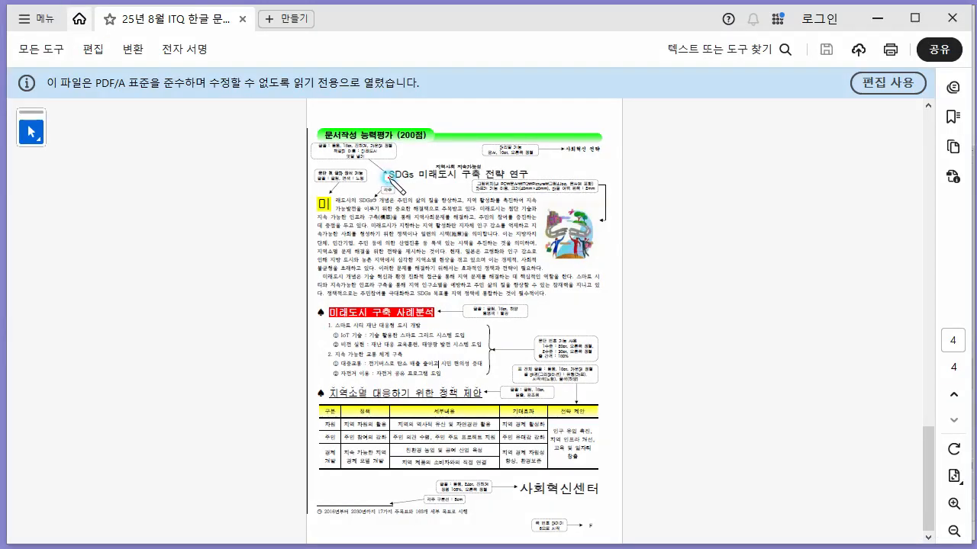
Temporarily mark the text to be entered on the exam page: title, body, ♠ headings, list items, table and 사회혁신센터, plus the footnote area.
drag(385, 177, 527, 176)
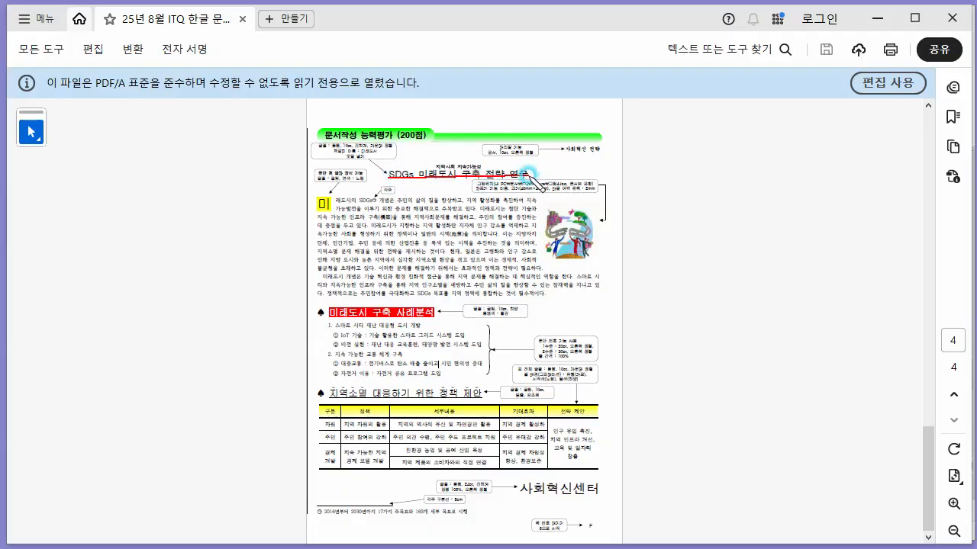
drag(341, 183, 370, 200)
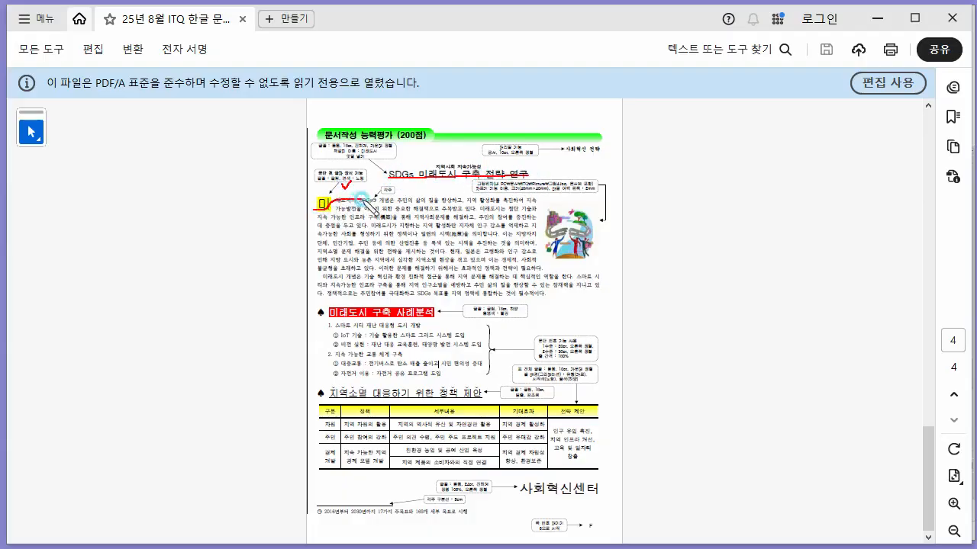
mouse_move(527, 193)
mouse_down()
mouse_move(553, 267)
mouse_move(544, 293)
mouse_up()
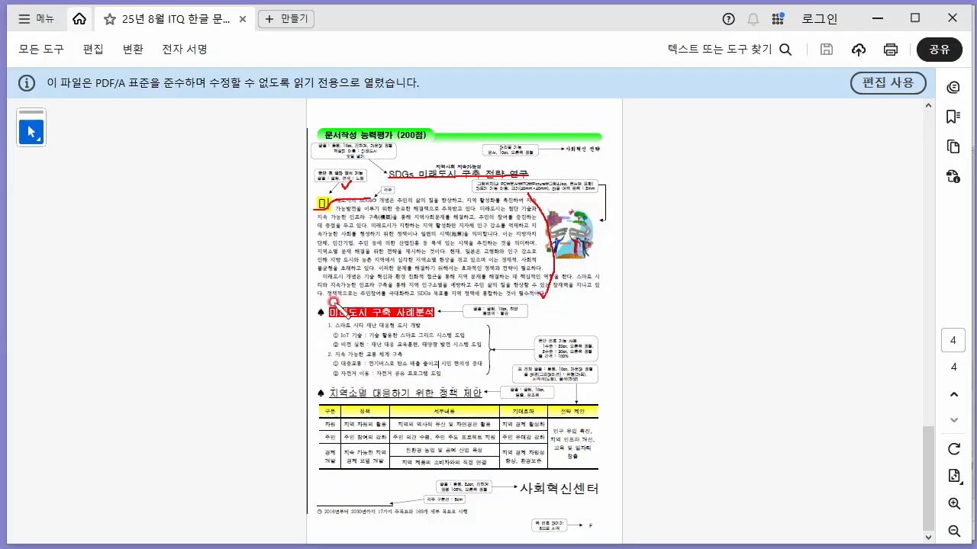
mouse_move(311, 303)
mouse_down()
mouse_move(324, 300)
mouse_move(334, 376)
mouse_up()
mouse_move(364, 327)
mouse_down()
mouse_move(430, 328)
mouse_move(419, 347)
mouse_up()
mouse_move(373, 357)
mouse_down()
mouse_move(401, 357)
mouse_move(409, 364)
mouse_move(402, 374)
mouse_up()
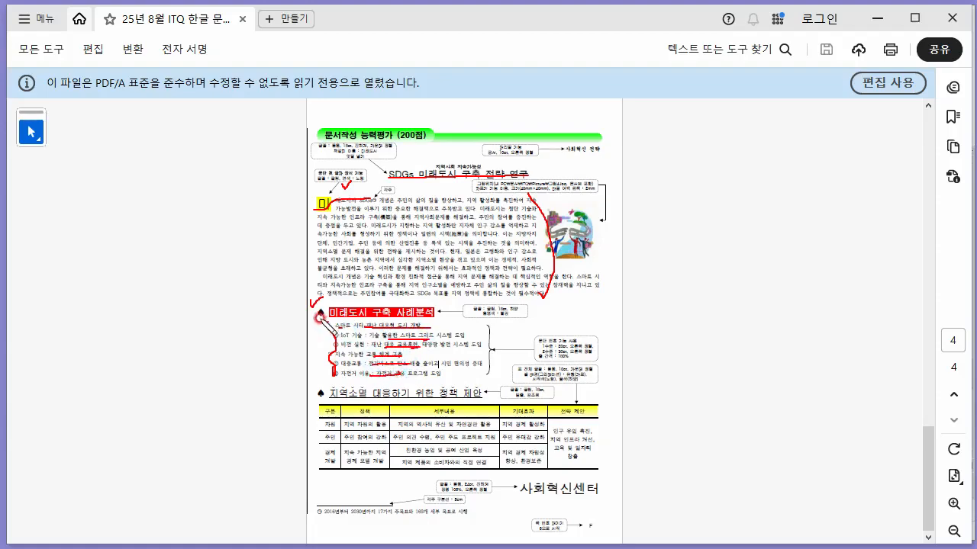
drag(315, 316, 425, 316)
drag(322, 398, 480, 398)
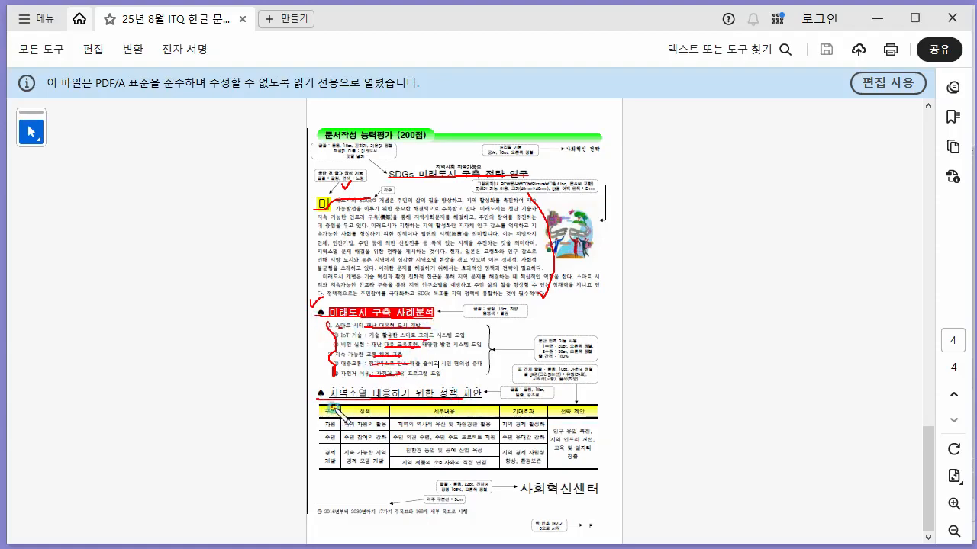
mouse_move(328, 411)
mouse_down()
mouse_move(594, 431)
mouse_move(433, 472)
mouse_move(327, 451)
mouse_move(341, 418)
mouse_up()
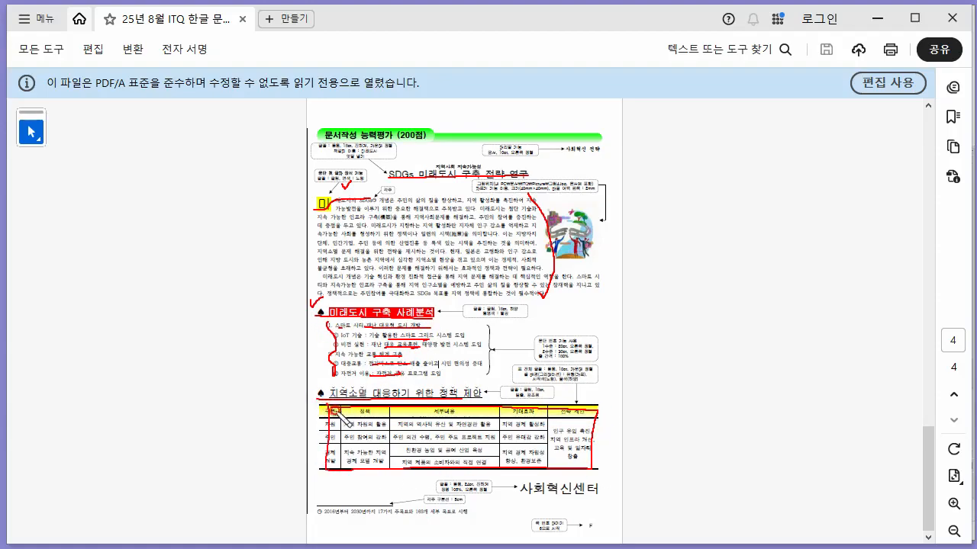
drag(522, 494, 614, 493)
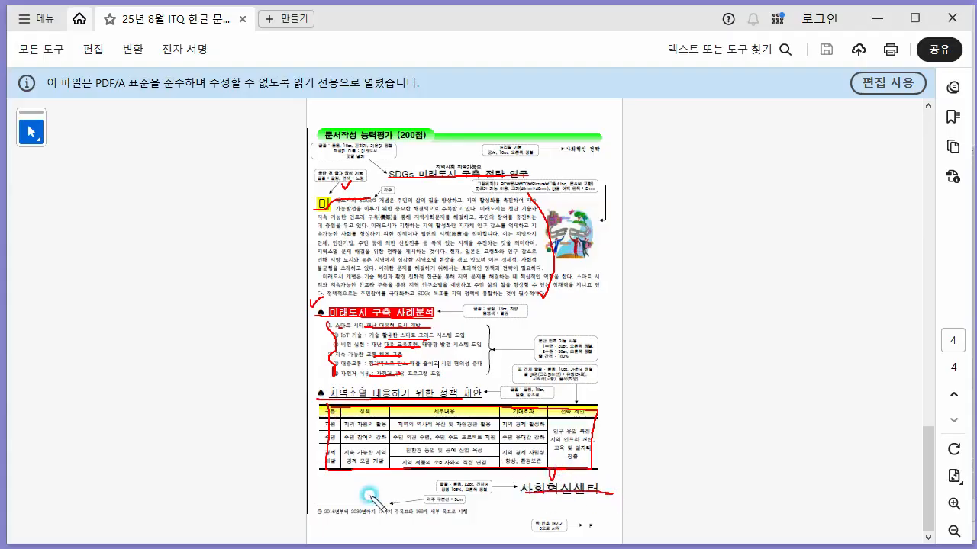
drag(387, 500, 318, 501)
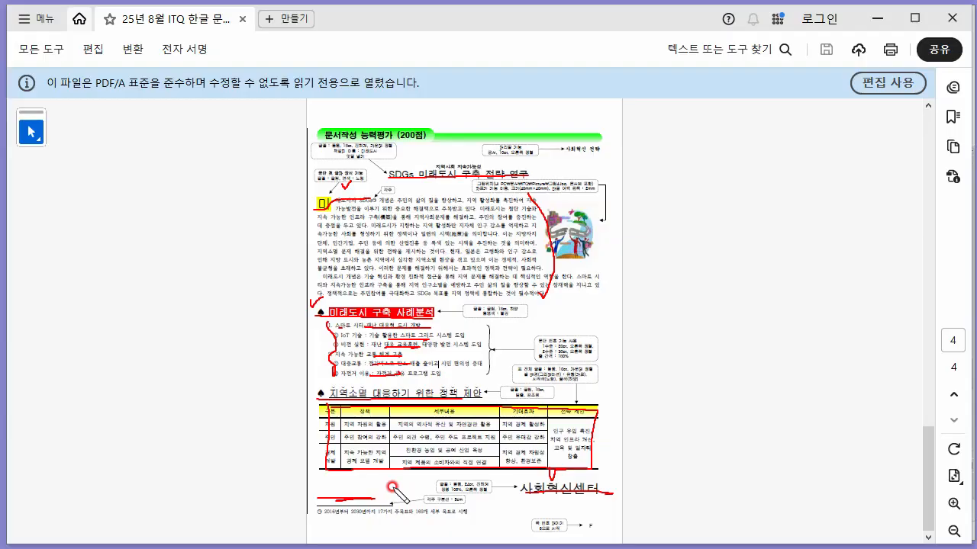
key(Escape)
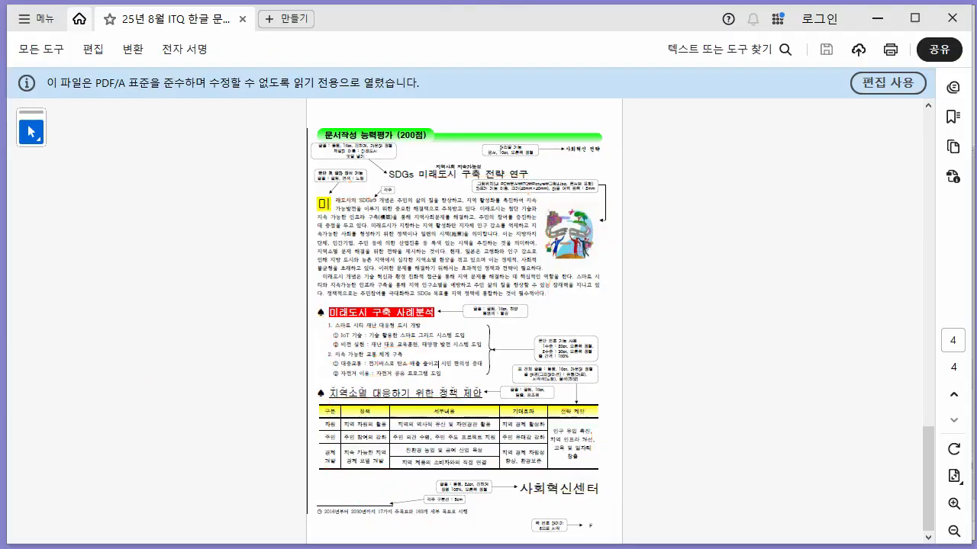
Compare the document's title line, SDGs 미래도시 구축 전략 연구, with the title in the exam PDF.
ctrl+scroll(247, 236, up, 3)
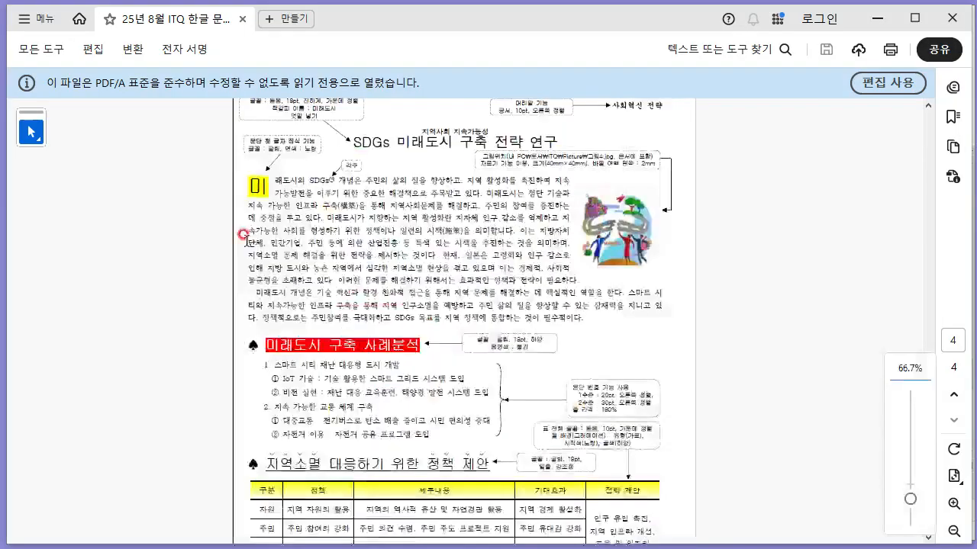
scroll(224, 281, down, 1)
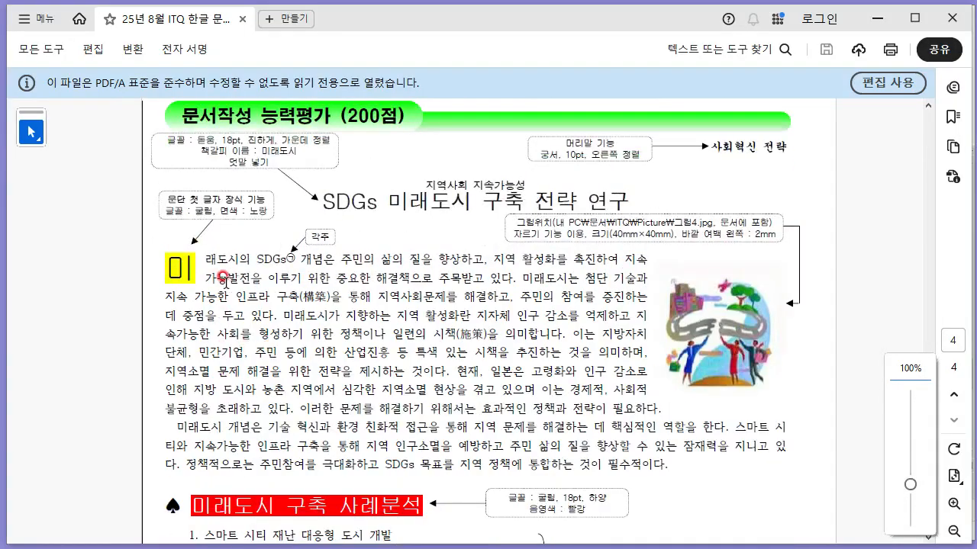
scroll(224, 281, up, 1)
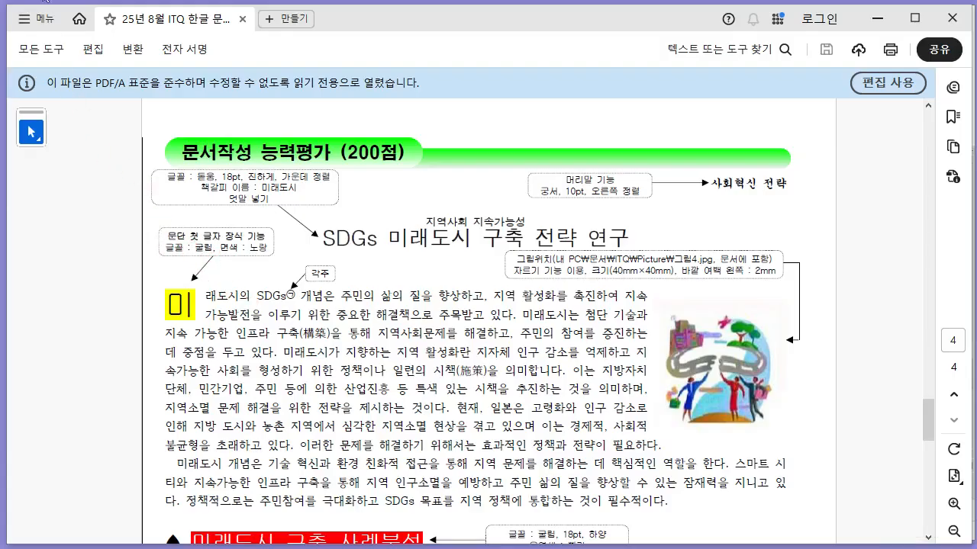
key(alt+Tab)
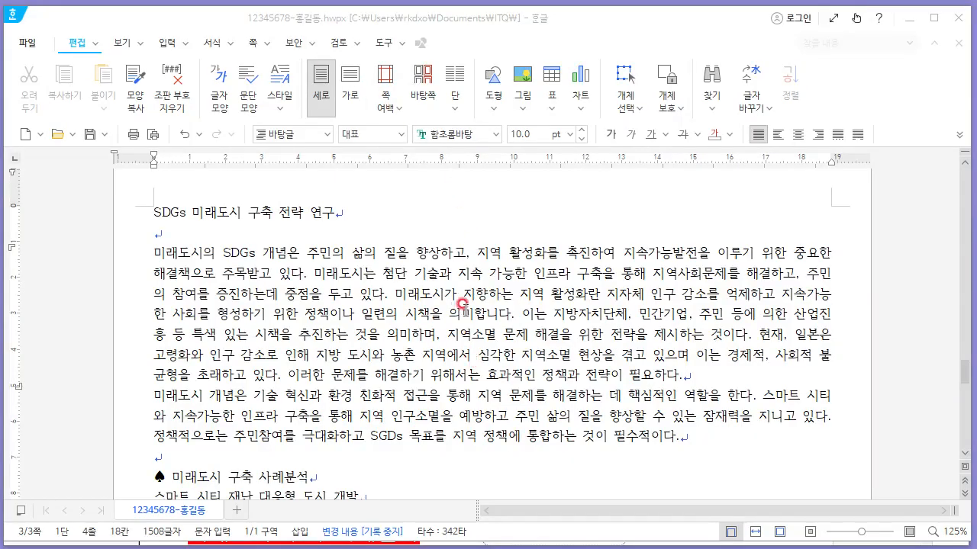
click(440, 277)
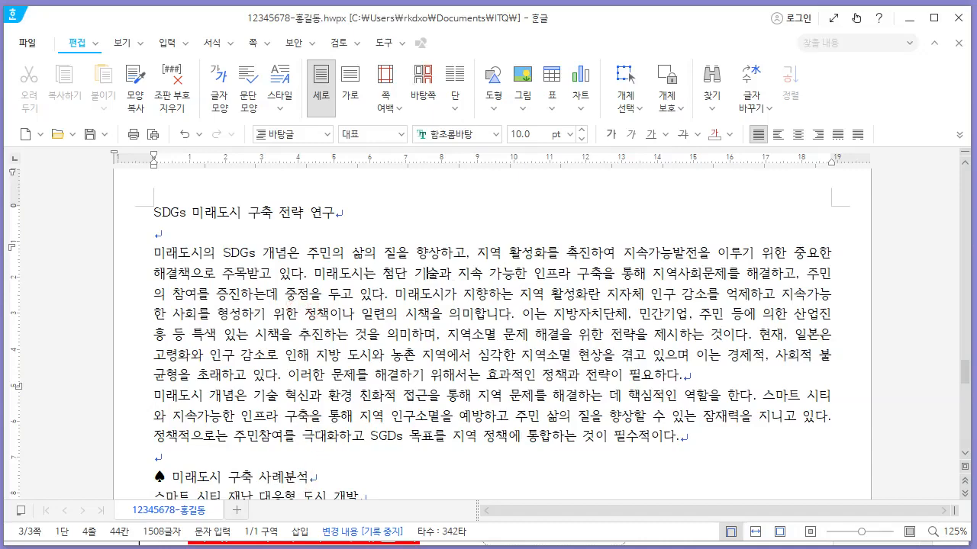
key(alt+Tab)
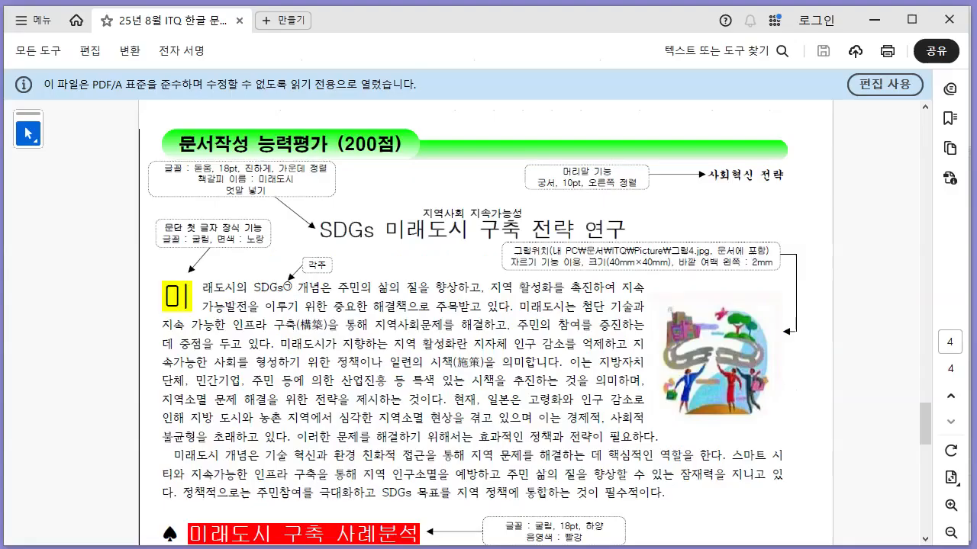
drag(321, 227, 620, 228)
key(alt+Tab)
drag(185, 212, 299, 210)
click(298, 206)
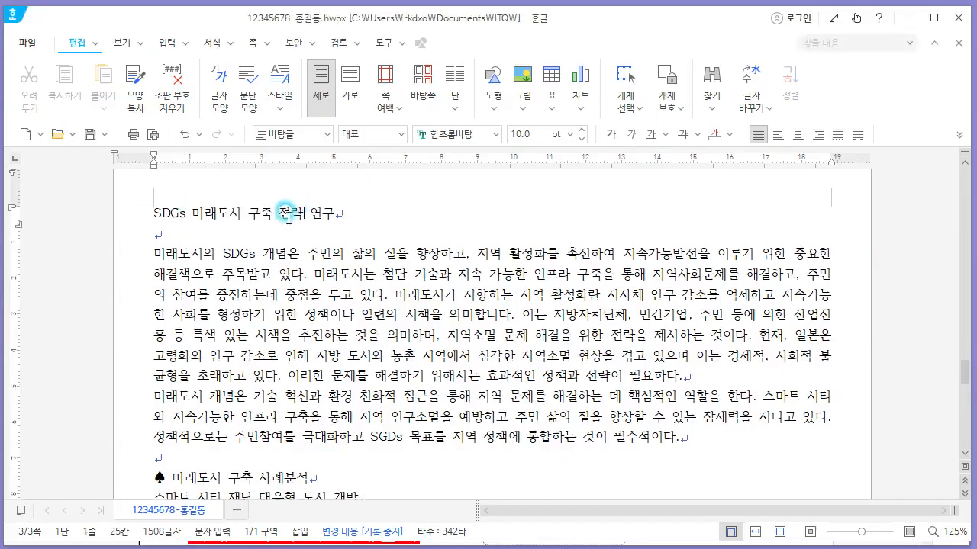
drag(149, 212, 323, 212)
click(338, 213)
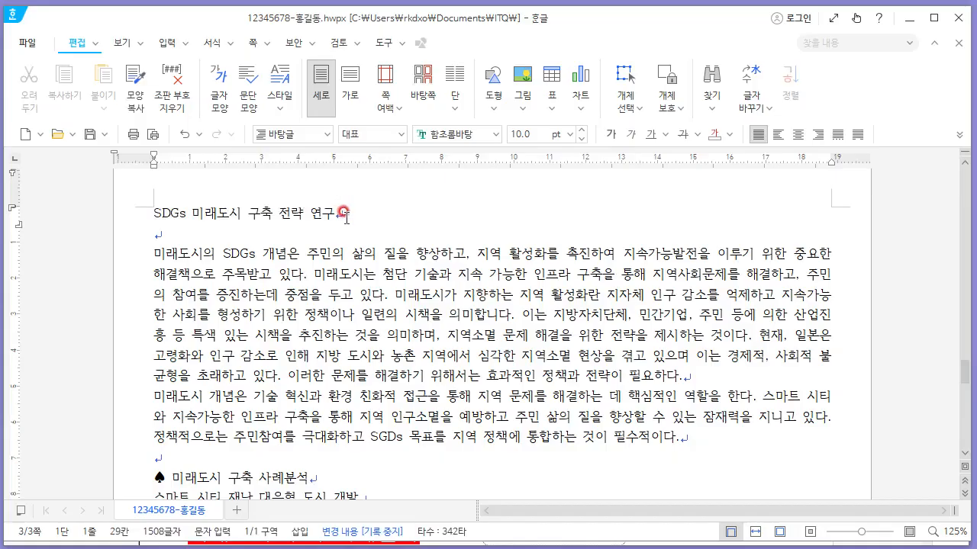
Check the second body paragraph and the 미래도시 구축 사례분석 list in the exam PDF against the document.
key(alt+Tab)
scroll(392, 282, down, 3)
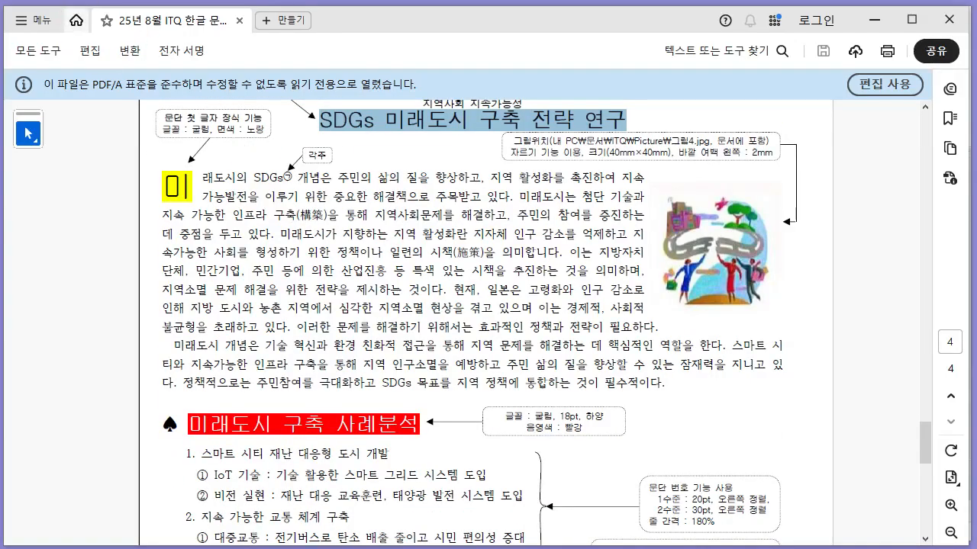
click(171, 356)
click(166, 348)
click(306, 479)
key(alt+Tab)
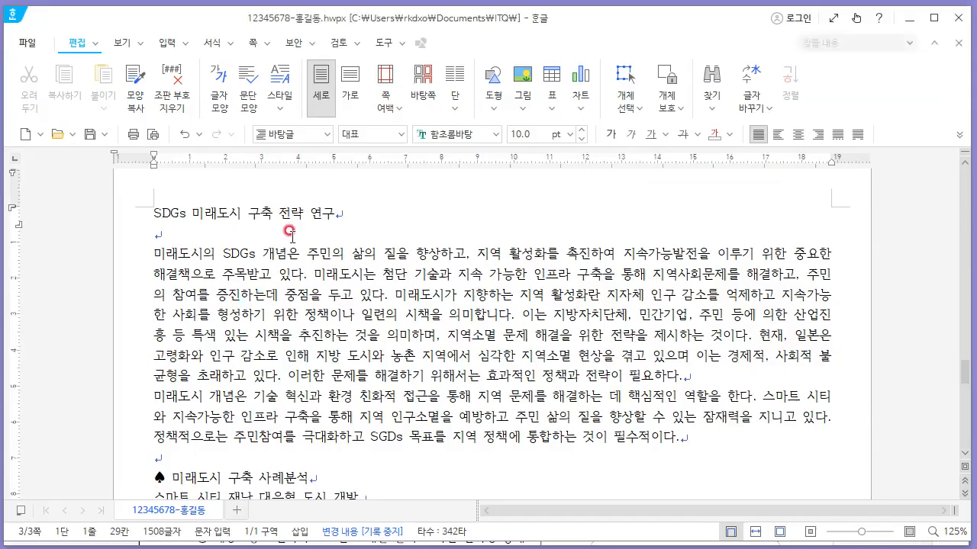
scroll(687, 298, down, 3)
scroll(674, 326, down, 3)
scroll(675, 327, down, 1)
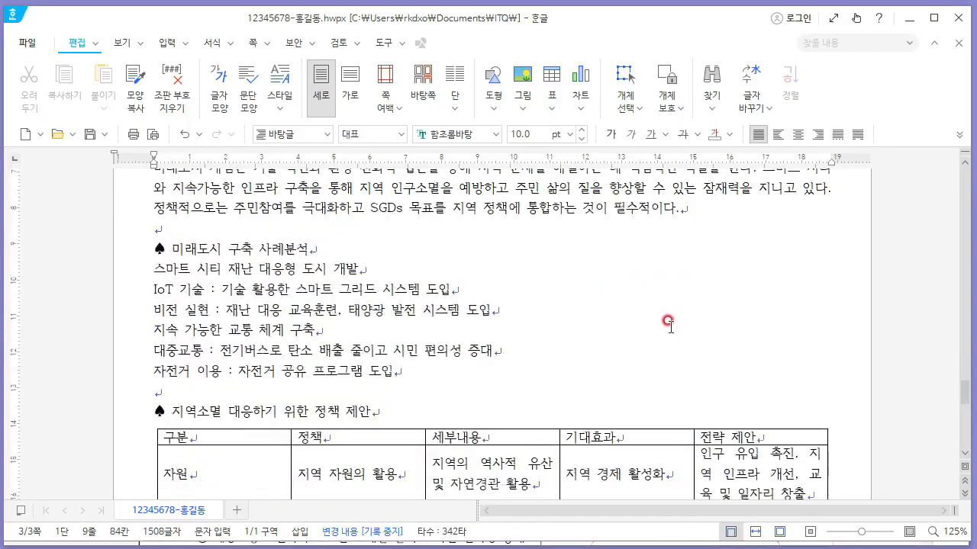
Examine the ♠ symbol before 미래도시 구축 사례분석 in the exam PDF, temporarily noting Ctrl+F10 beside it.
key(alt+Tab)
scroll(583, 330, down, 6)
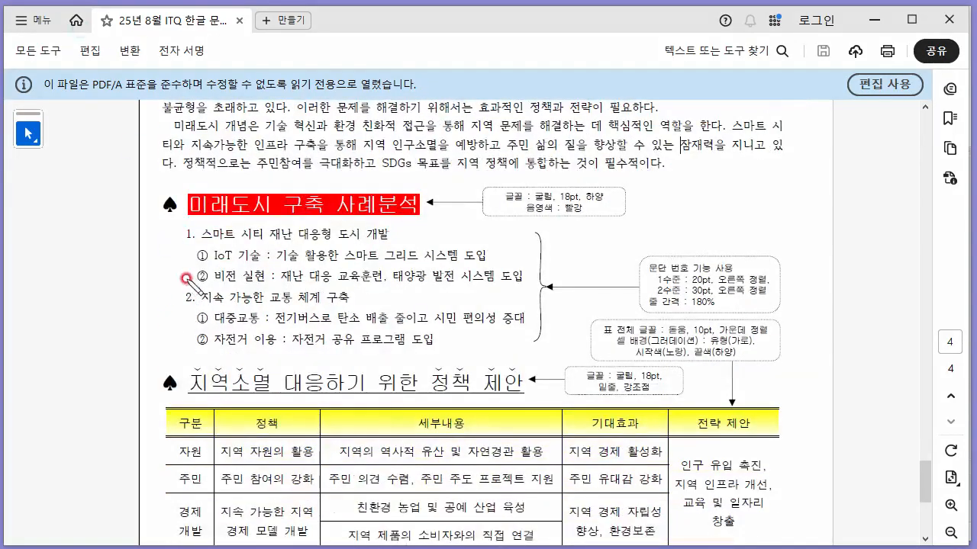
mouse_move(181, 216)
mouse_down()
mouse_move(171, 187)
mouse_move(183, 207)
mouse_up()
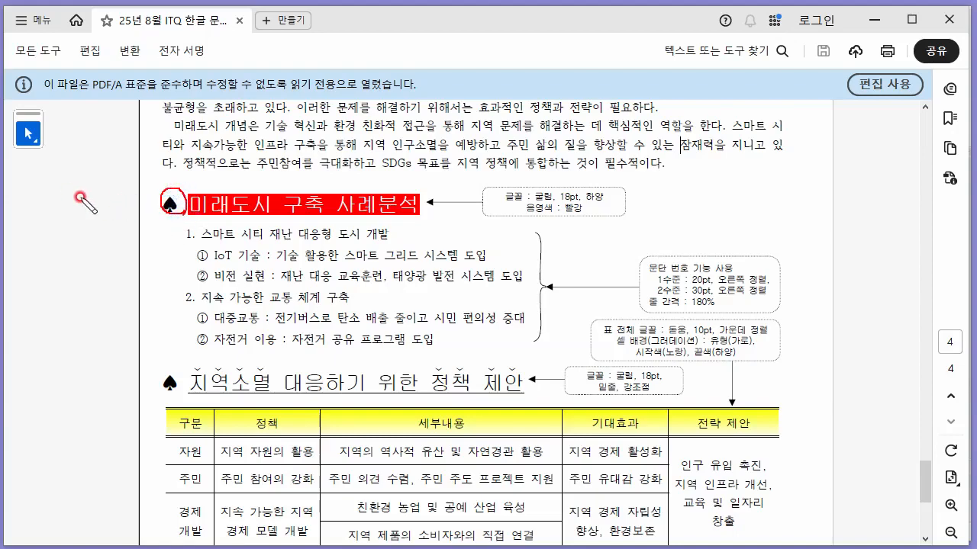
mouse_move(80, 197)
mouse_down()
mouse_move(83, 206)
mouse_move(135, 201)
mouse_move(130, 215)
mouse_up()
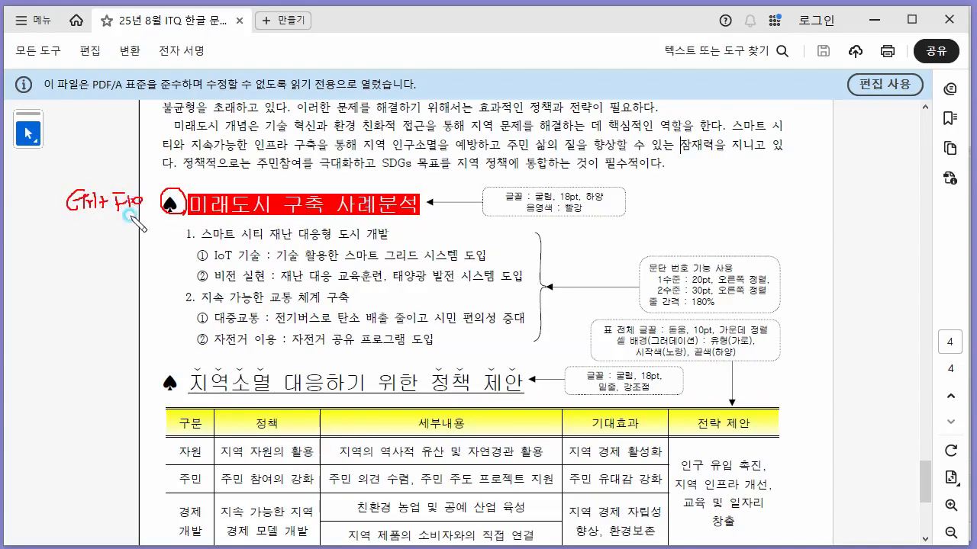
key(Escape)
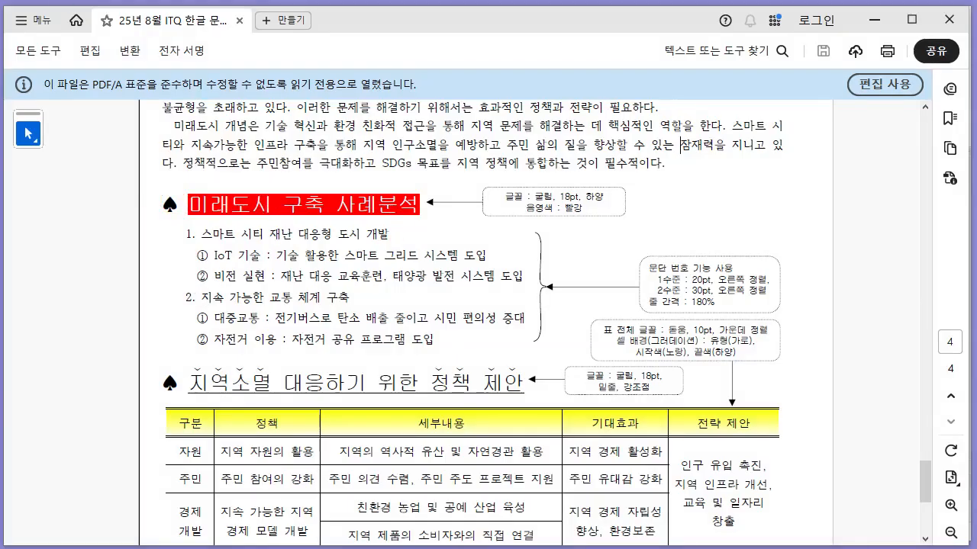
Compare the six lines under 미래도시 구축 사례분석 in the document with the numbered list in the exam PDF.
key(alt+Tab)
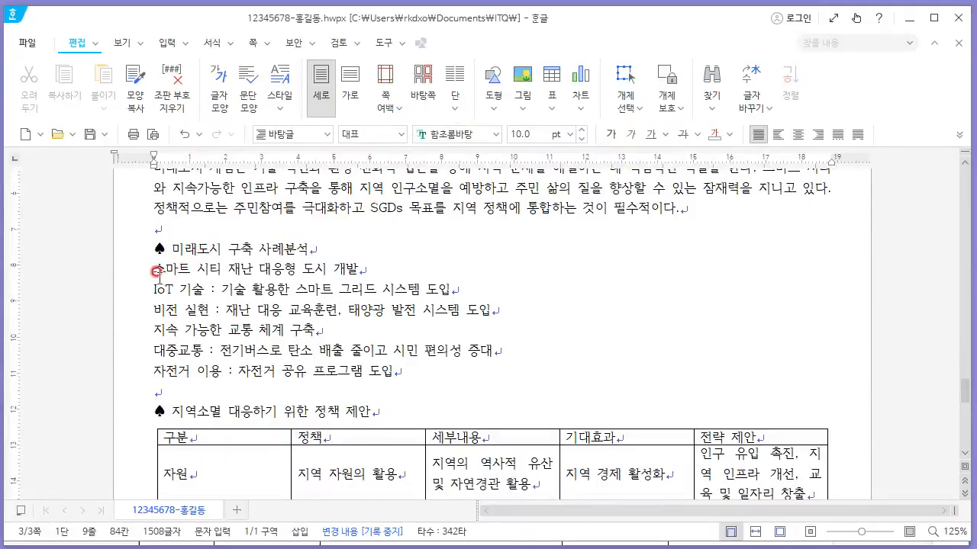
click(254, 268)
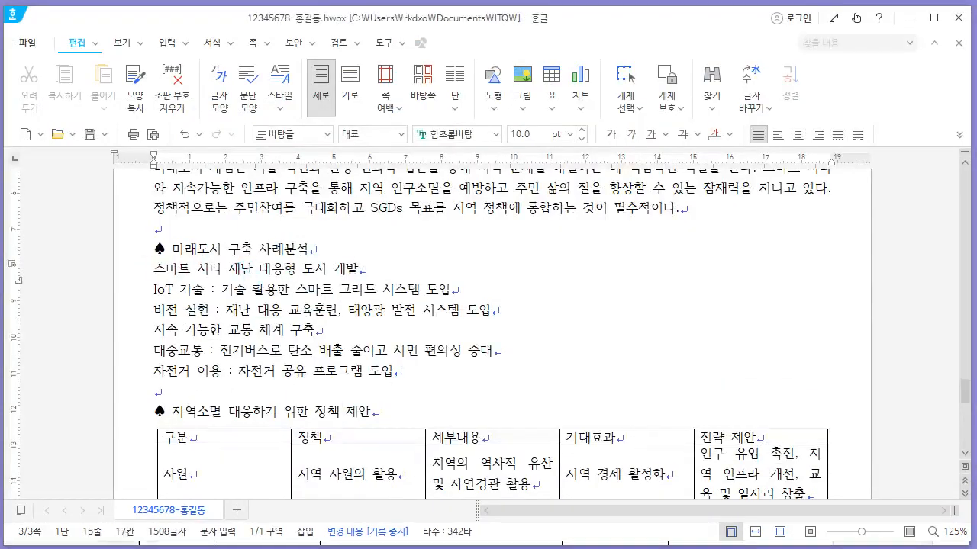
key(alt+Tab)
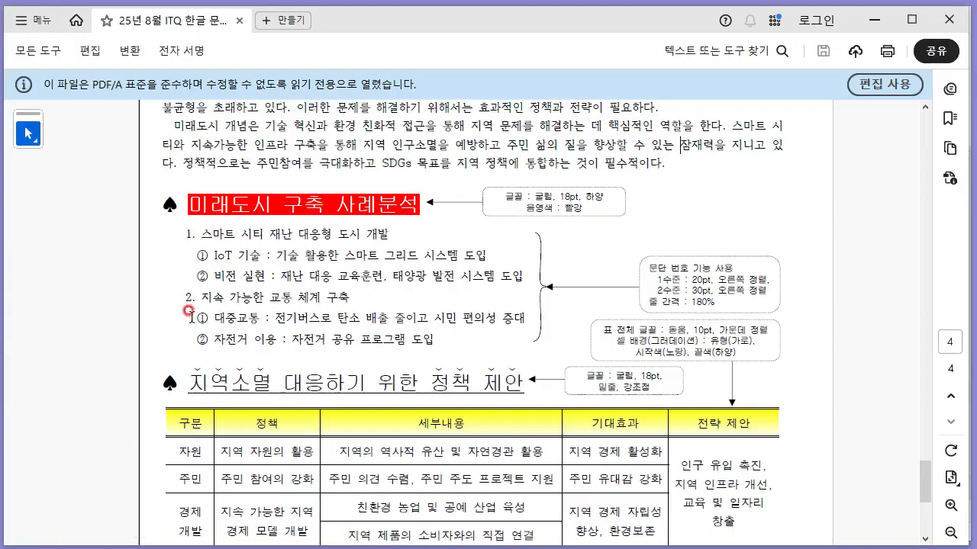
key(alt+Tab)
drag(229, 271, 238, 375)
click(238, 375)
Compare the 지역소멸 대응하기 위한 정책 제안 heading and its table in the document with the exam PDF.
scroll(316, 356, down, 2)
scroll(313, 351, down, 3)
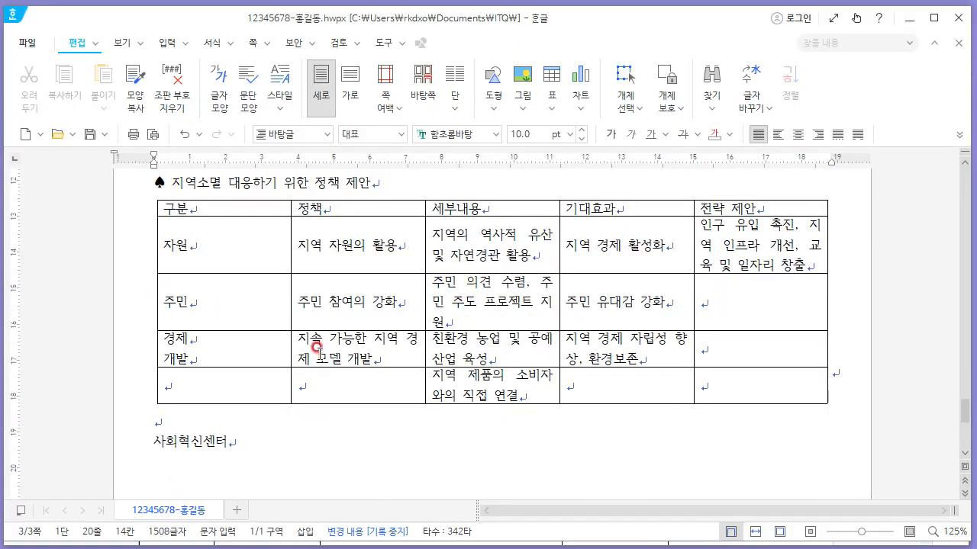
key(alt+Tab)
scroll(300, 326, down, 5)
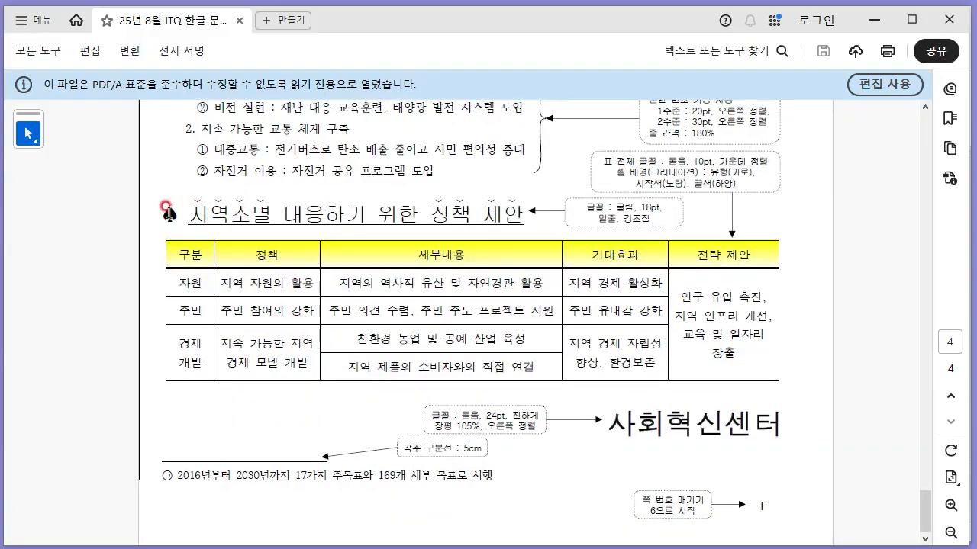
key(alt+Tab)
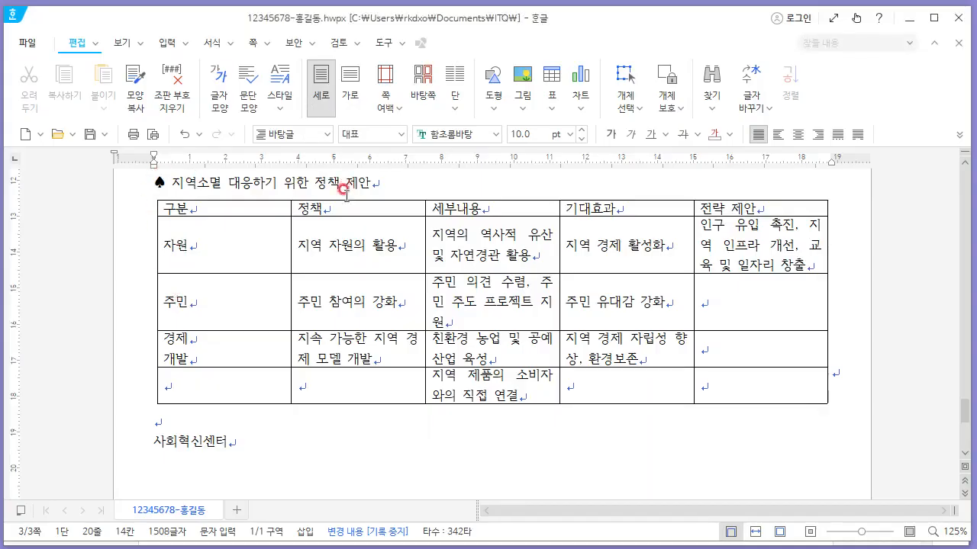
key(alt+Tab)
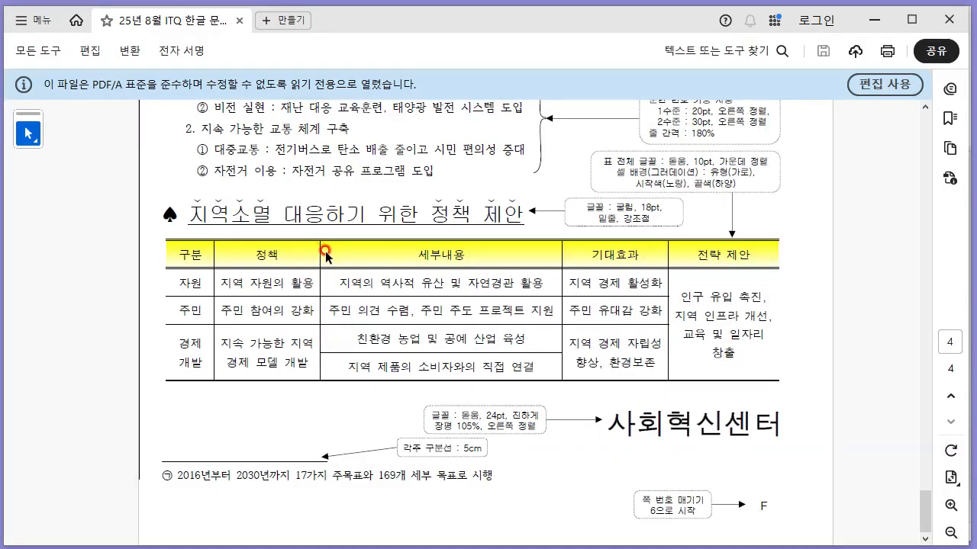
Check the policy table's cell texts and the closing 사회혁신센터 line in the document against the exam PDF.
key(alt+Tab)
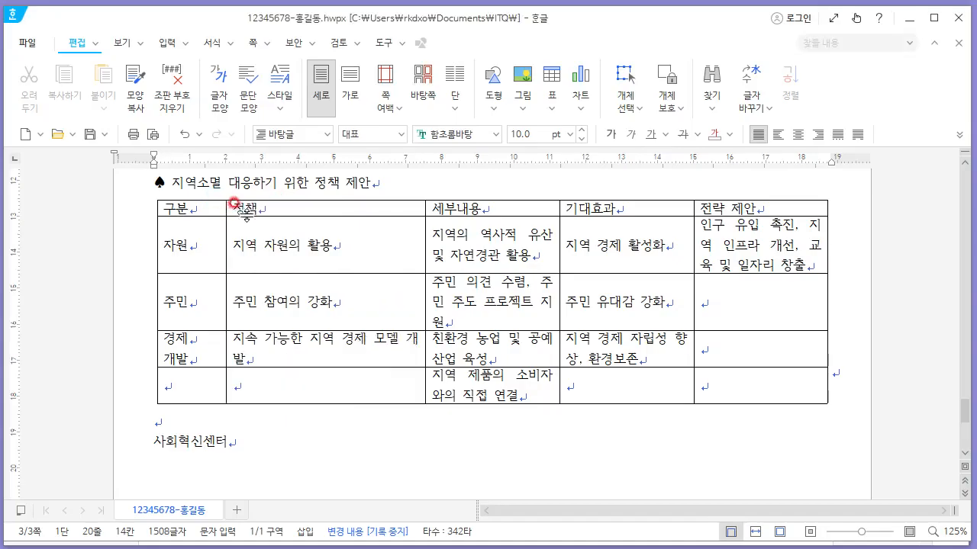
key(alt+Tab)
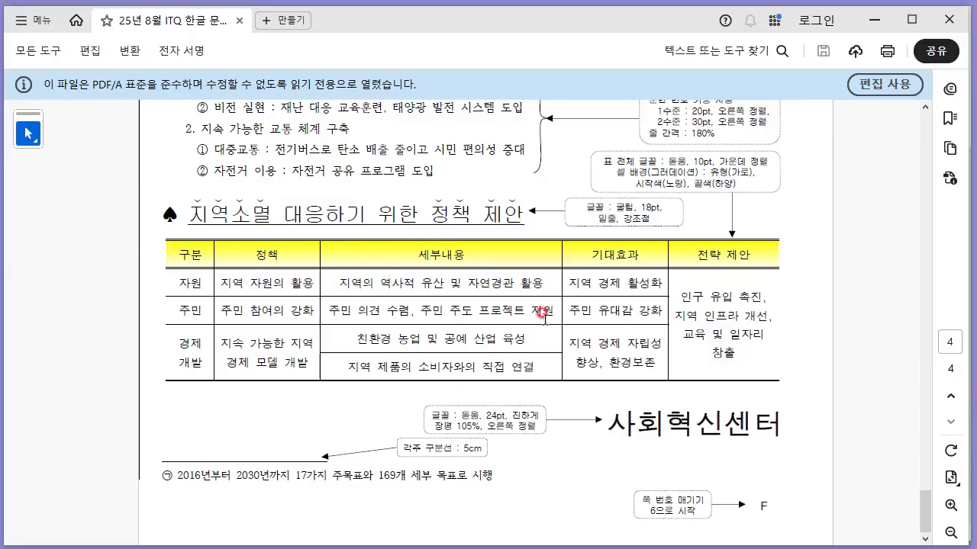
key(alt+Tab)
scroll(565, 355, down, 1)
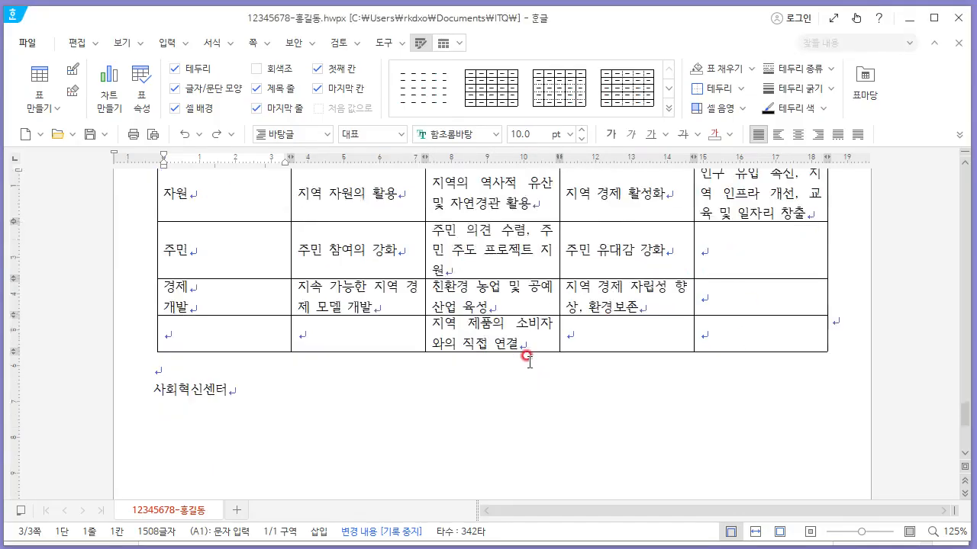
key(alt+Tab)
key(alt+Tab)
scroll(303, 391, up, 10)
scroll(332, 388, down, 3)
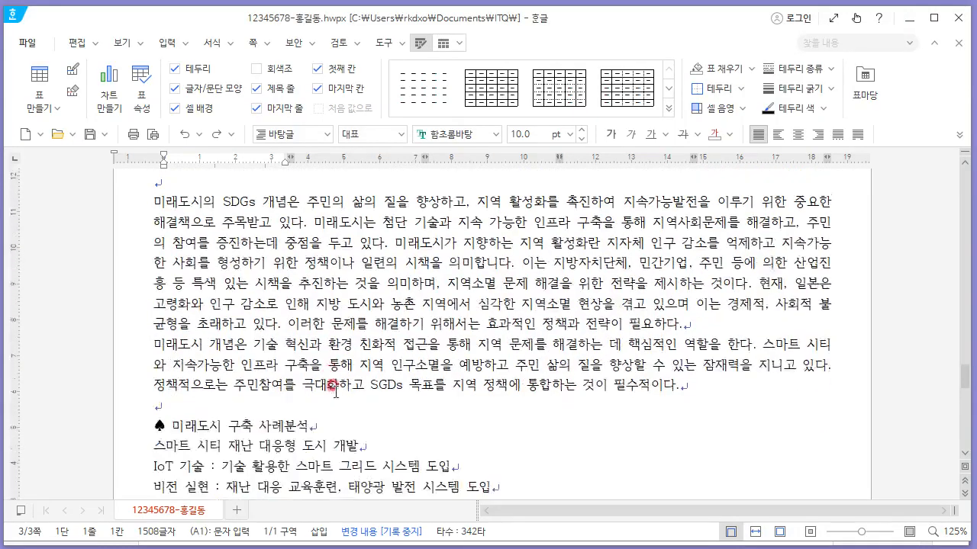
Examine the Hanja words 구축(構築) and 시책(施策) in the exam PDF's first body paragraph, temporarily circling both.
scroll(331, 359, up, 1)
key(alt+Tab)
scroll(351, 359, up, 3)
scroll(368, 373, up, 5)
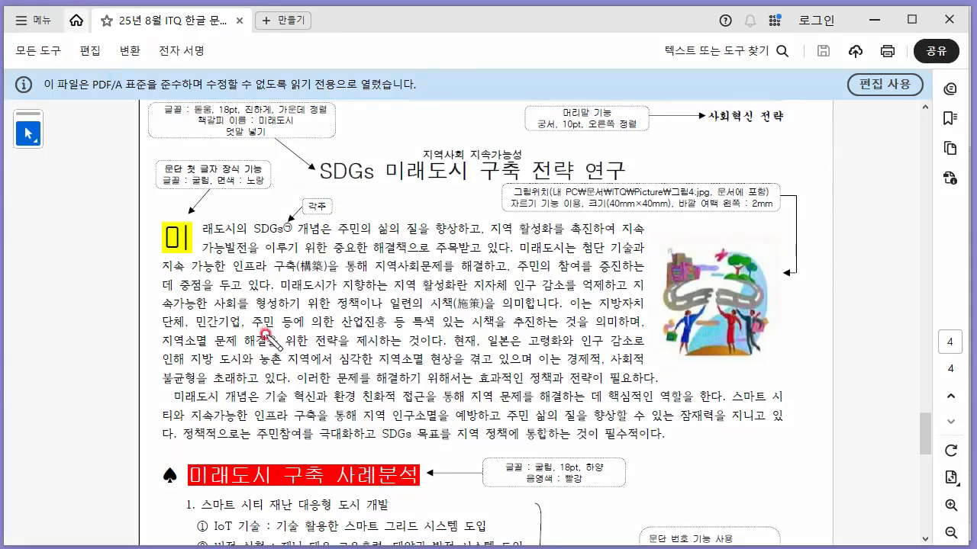
mouse_move(328, 271)
mouse_down()
mouse_move(274, 267)
mouse_move(330, 257)
mouse_up()
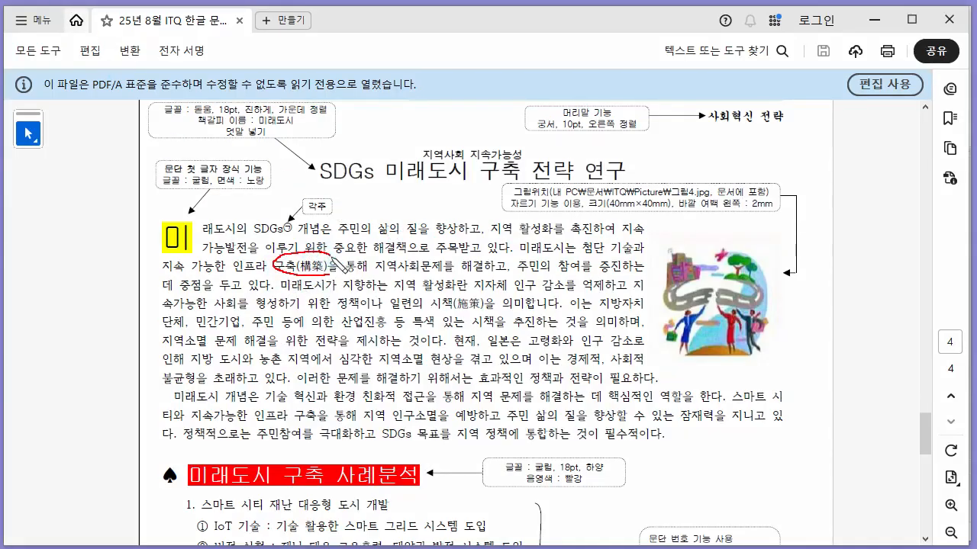
mouse_move(481, 313)
mouse_down()
mouse_move(482, 292)
mouse_move(477, 323)
mouse_up()
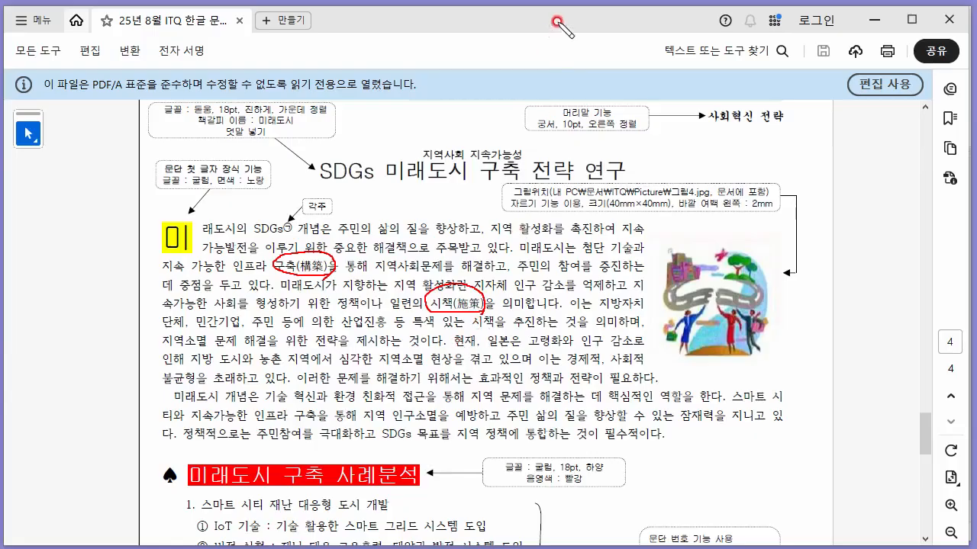
key(Escape)
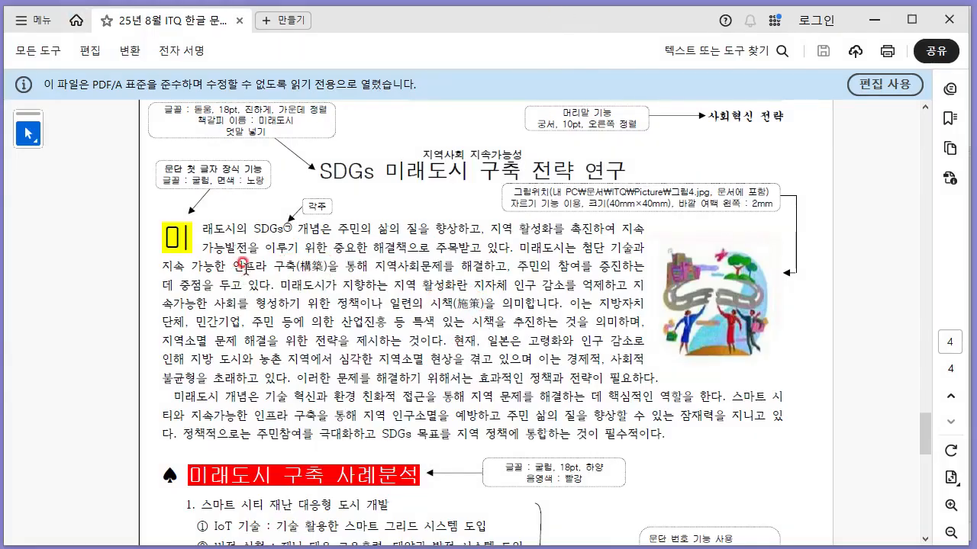
drag(233, 267, 295, 268)
click(287, 269)
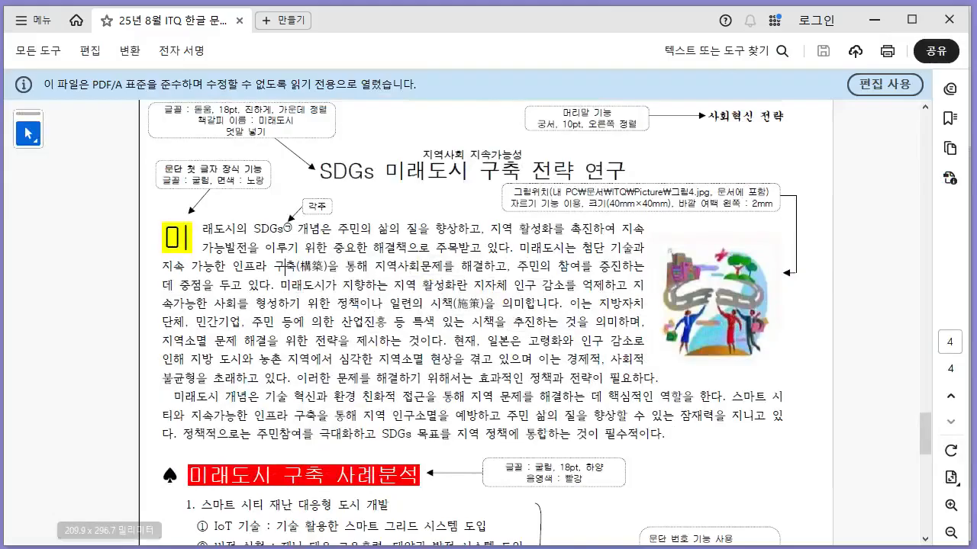
Convert 구축 after 인프라 in the first body paragraph to 구축(構築), using the 한글(漢字) input format.
key(alt+Tab)
click(373, 320)
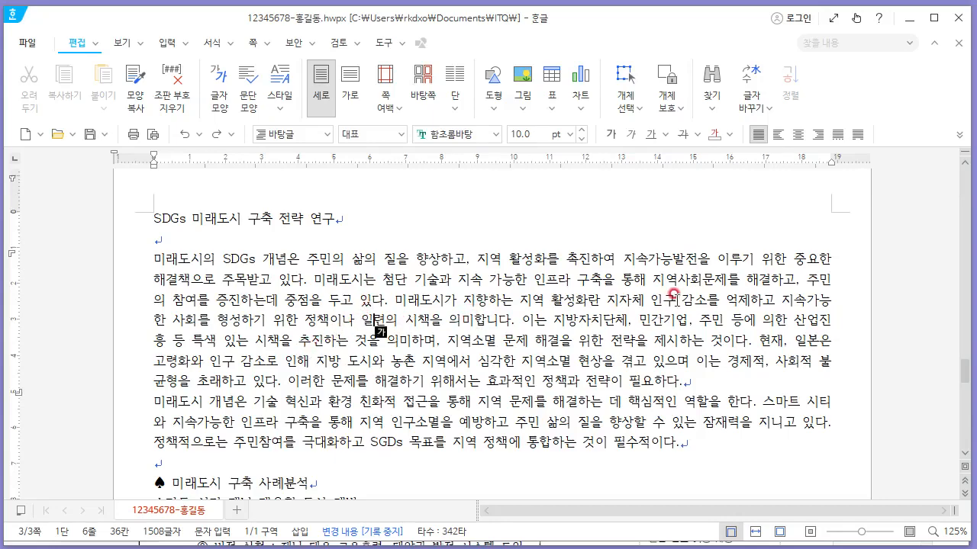
double_click(589, 281)
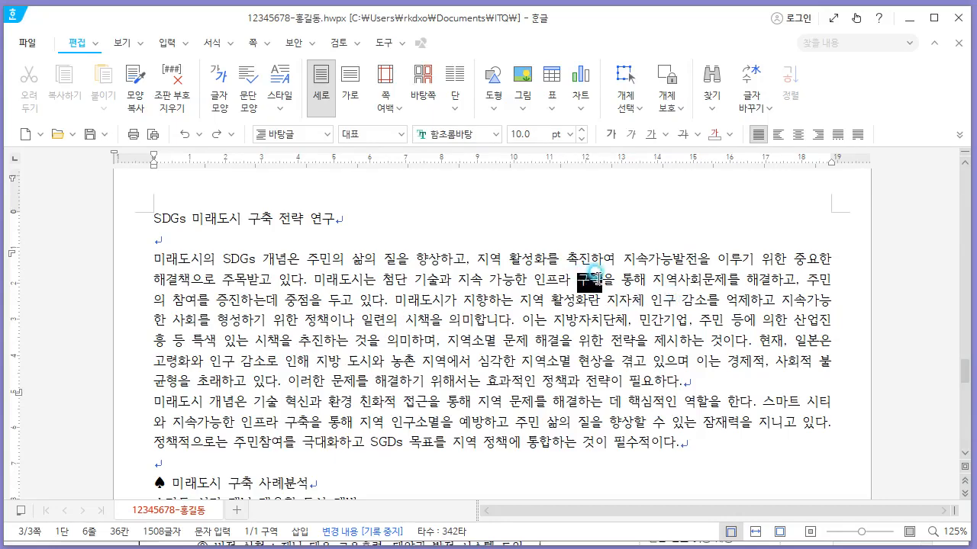
drag(577, 281, 602, 281)
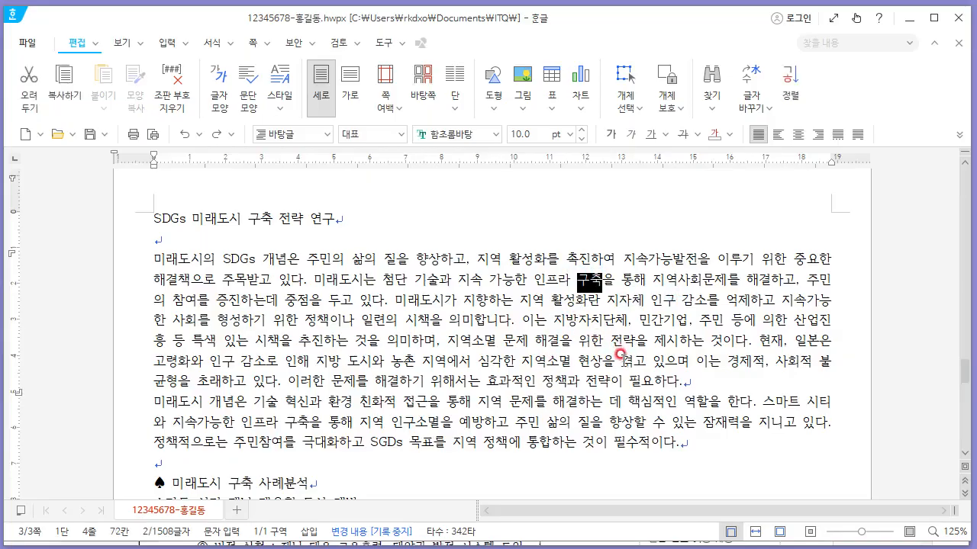
key(F9)
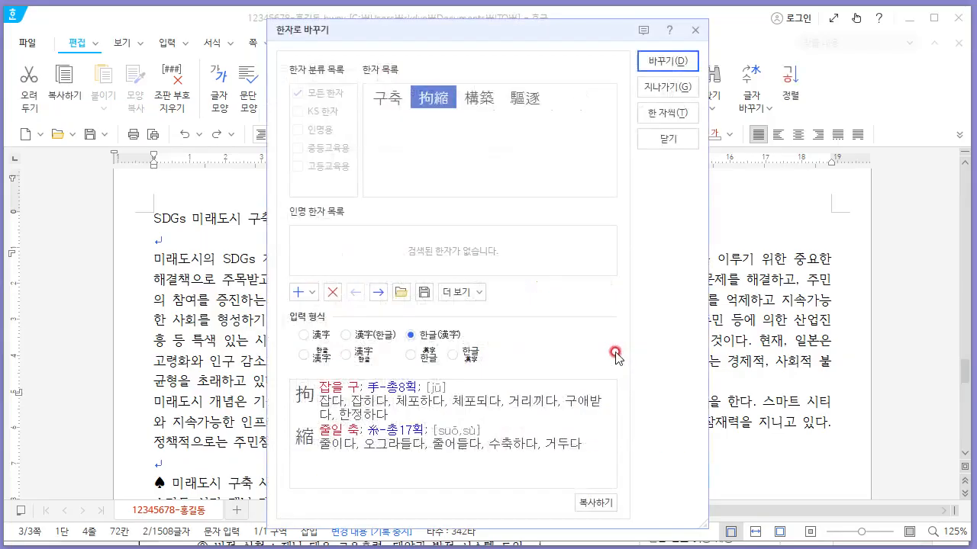
click(429, 336)
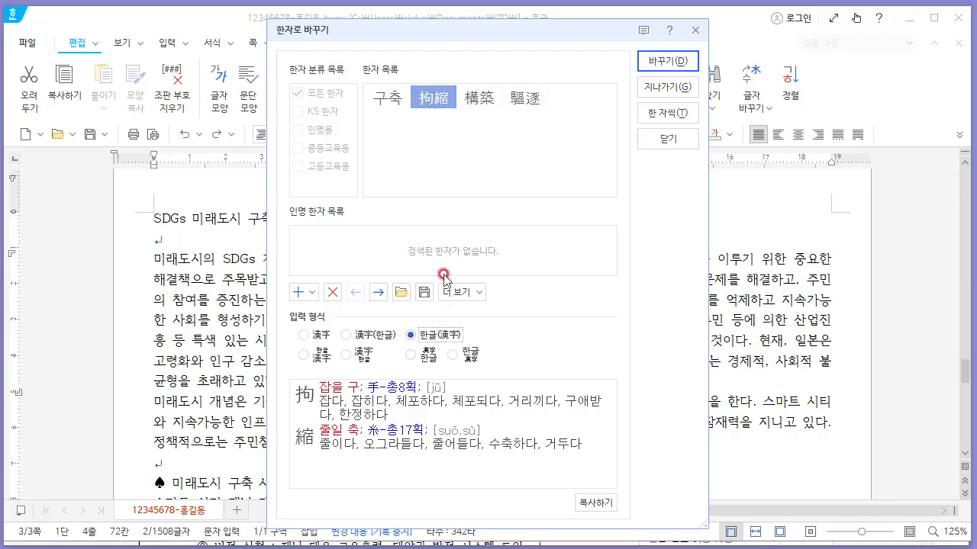
key(alt+Tab)
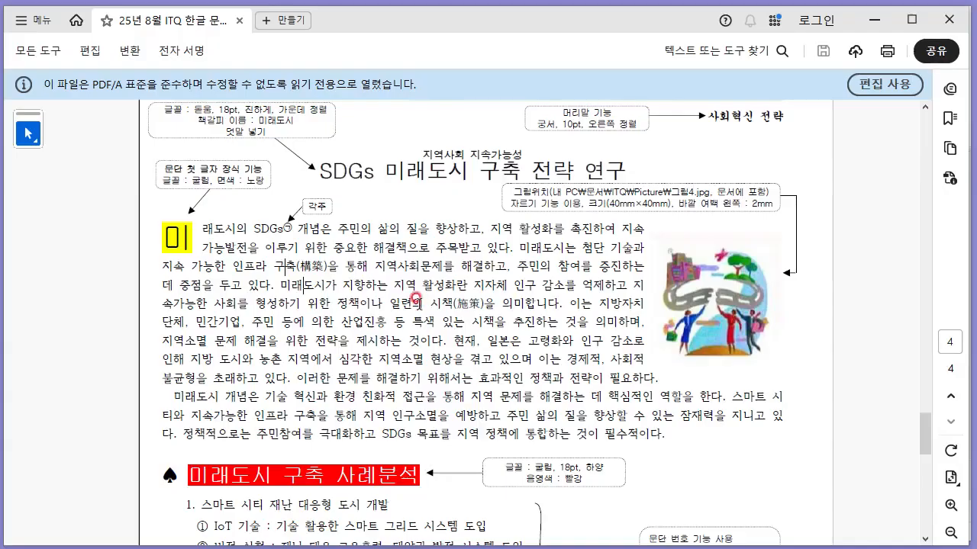
key(alt+Tab)
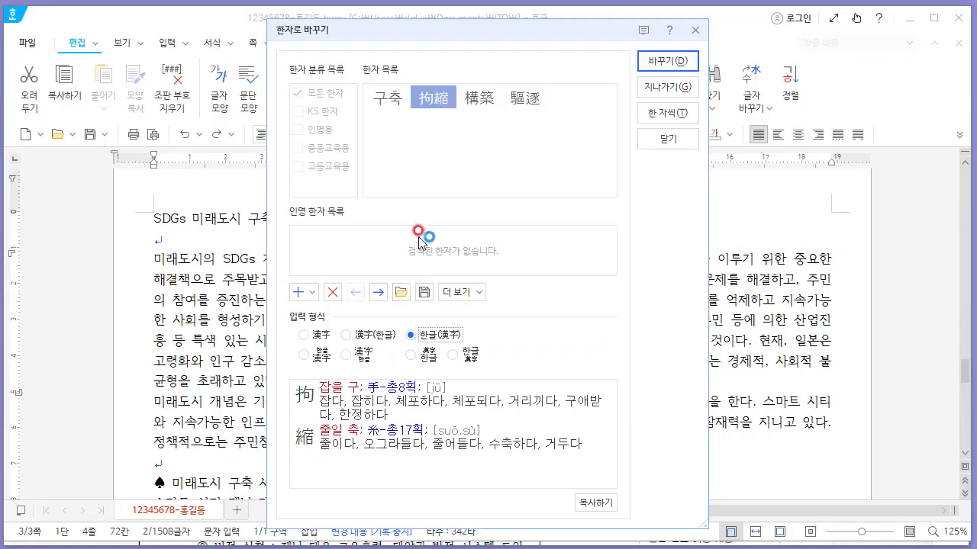
click(481, 98)
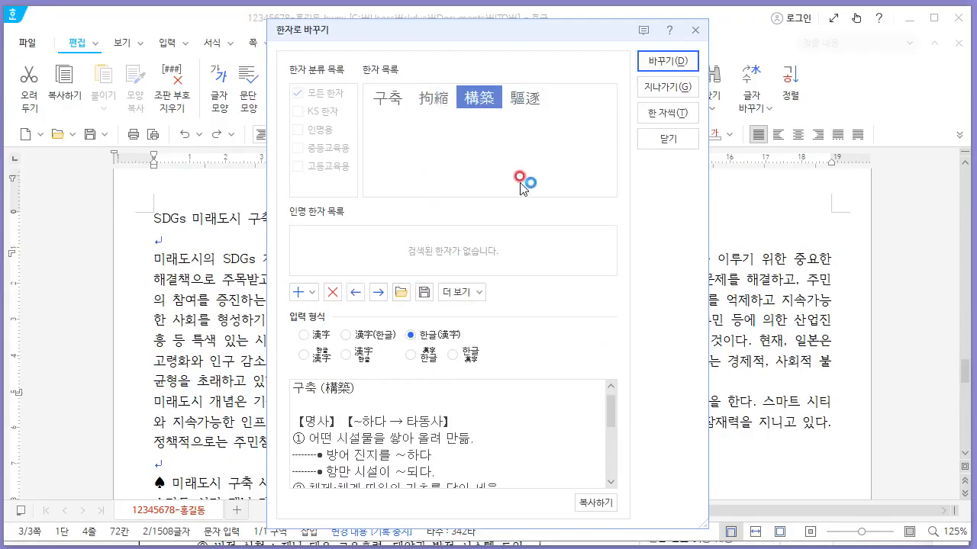
click(668, 61)
Convert 시책 after 일련의 in the first body paragraph to 시책(施策) in 한글(漢字) format, matching the exam PDF.
key(alt+Tab)
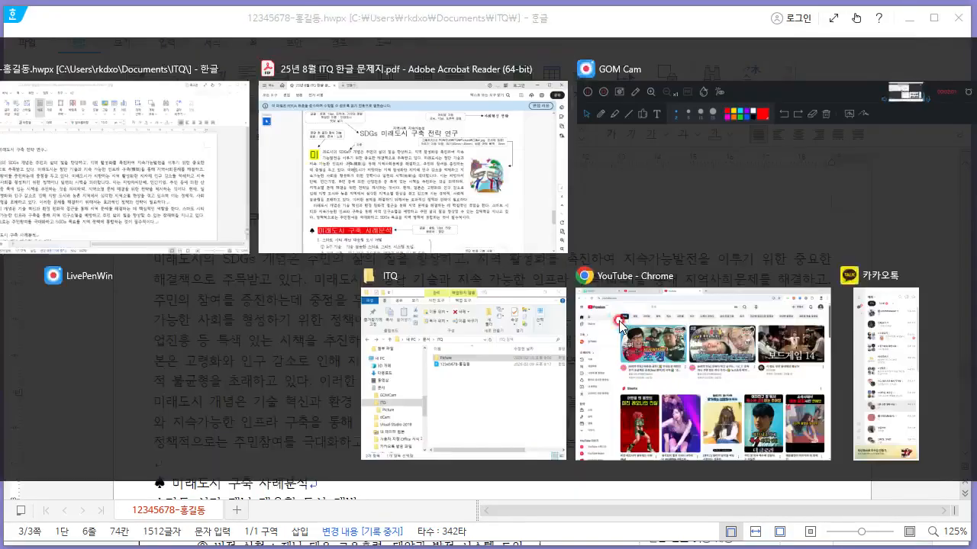
key(alt+Tab)
click(472, 309)
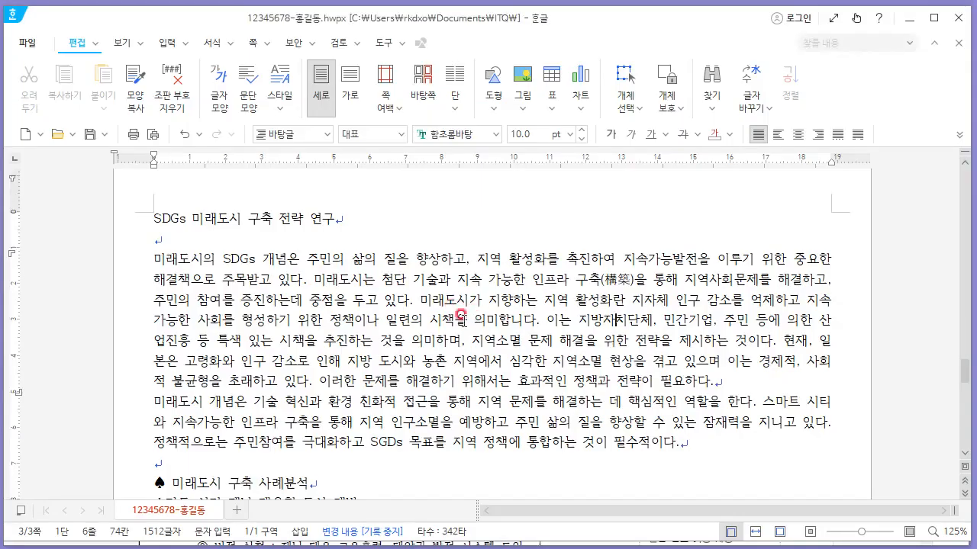
key(alt+Tab)
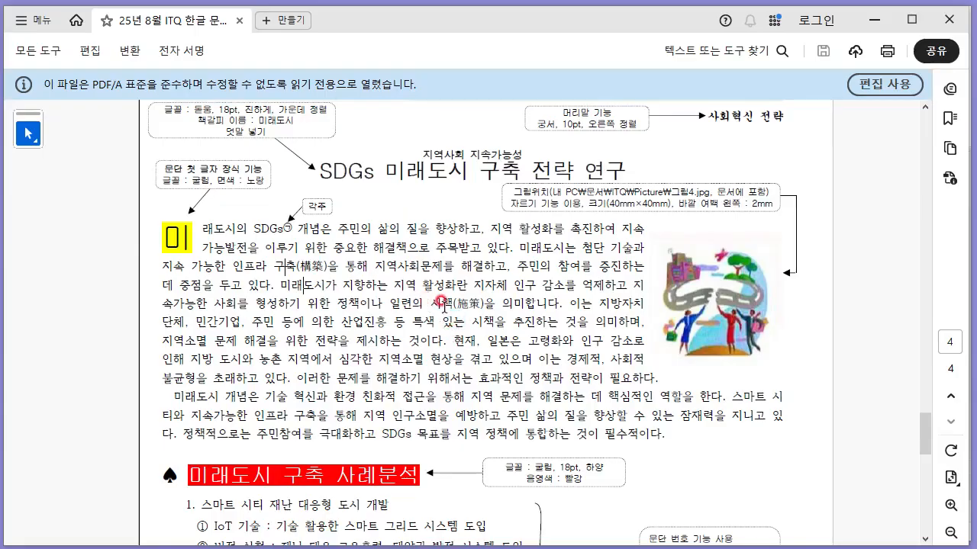
key(alt+Tab)
key(F9)
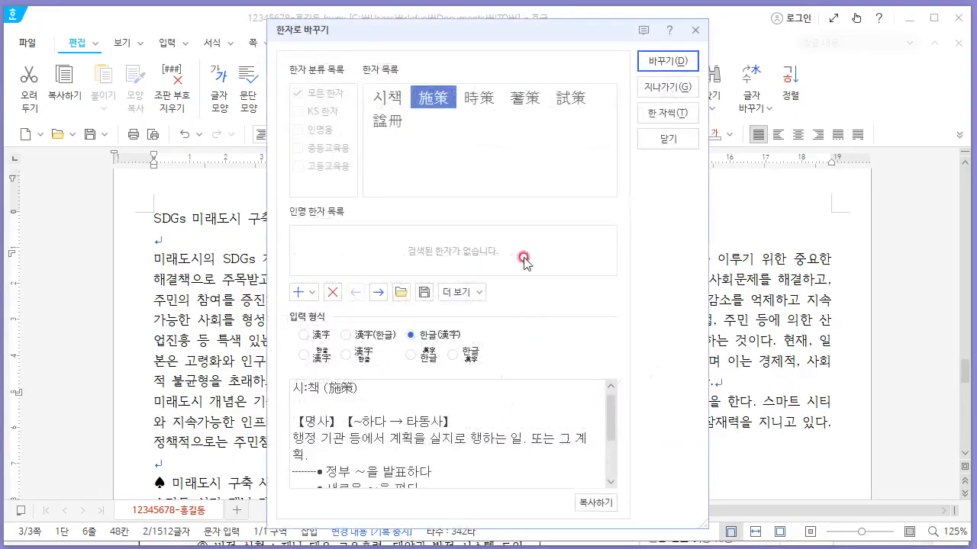
key(alt+Tab)
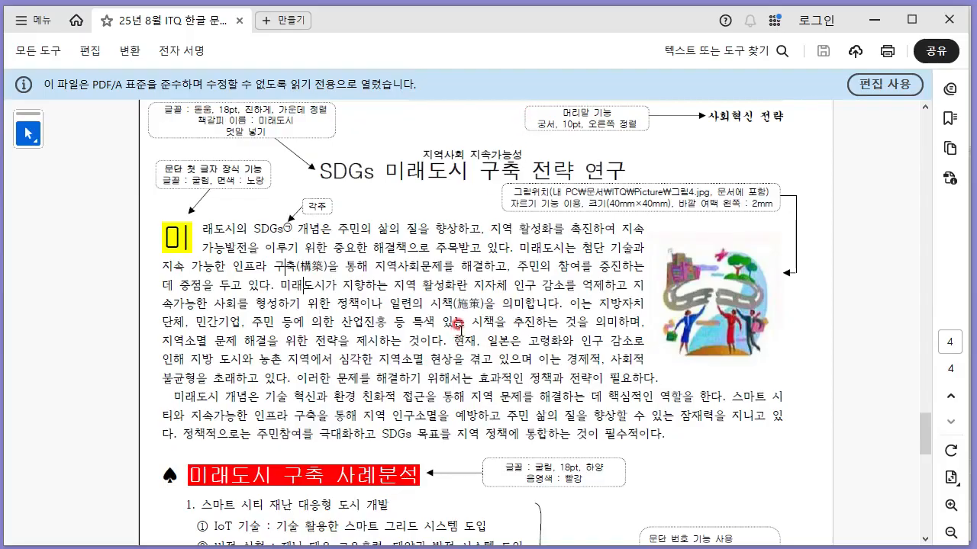
key(alt+Tab)
key(alt+Tab)
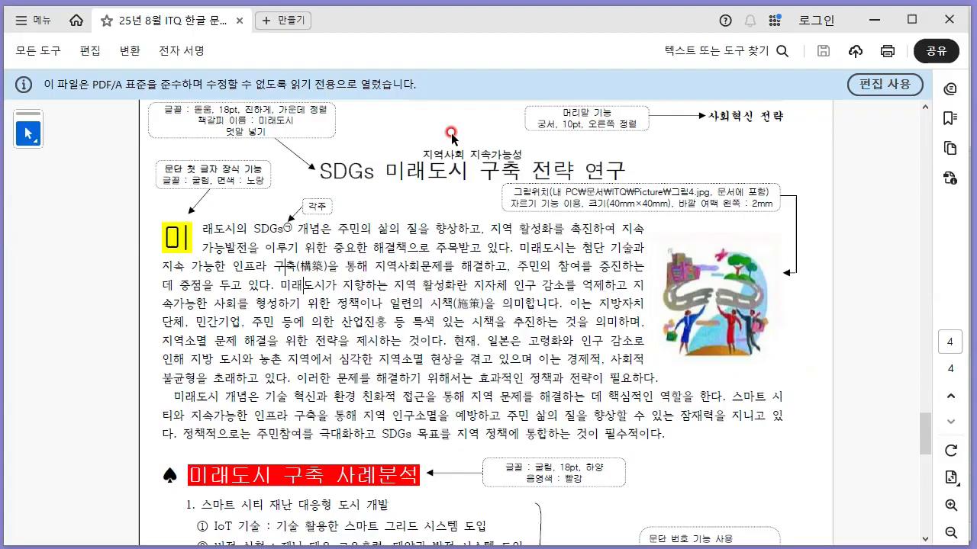
key(alt+Tab)
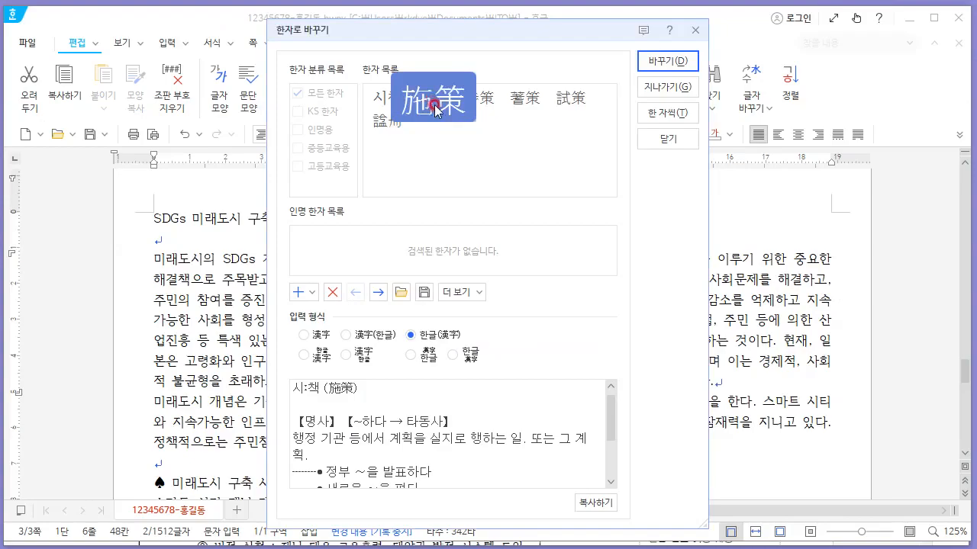
click(658, 61)
click(618, 297)
Check the second body paragraph's indent in the exam PDF and insert two spaces before 미래도시 개념은 in the document.
scroll(602, 307, down, 3)
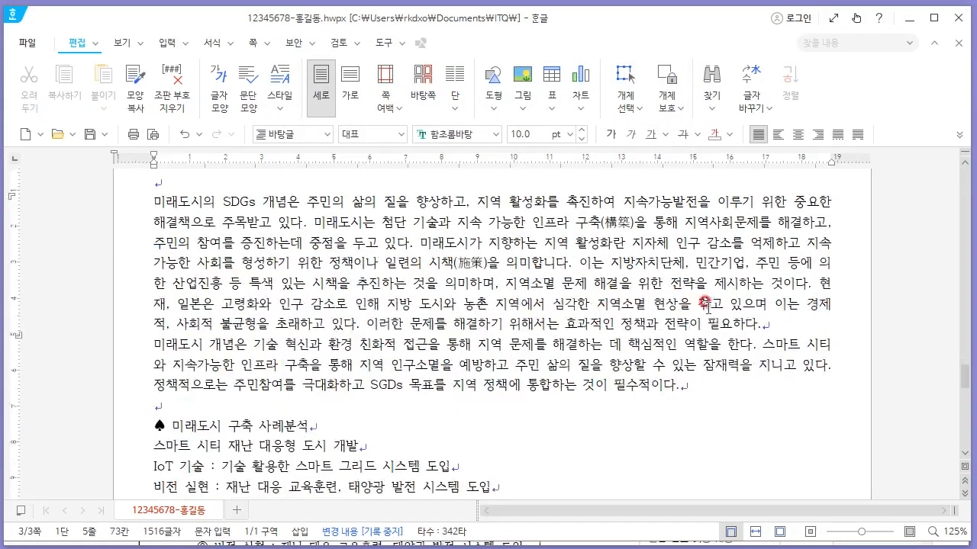
key(alt+Tab)
scroll(615, 307, down, 1)
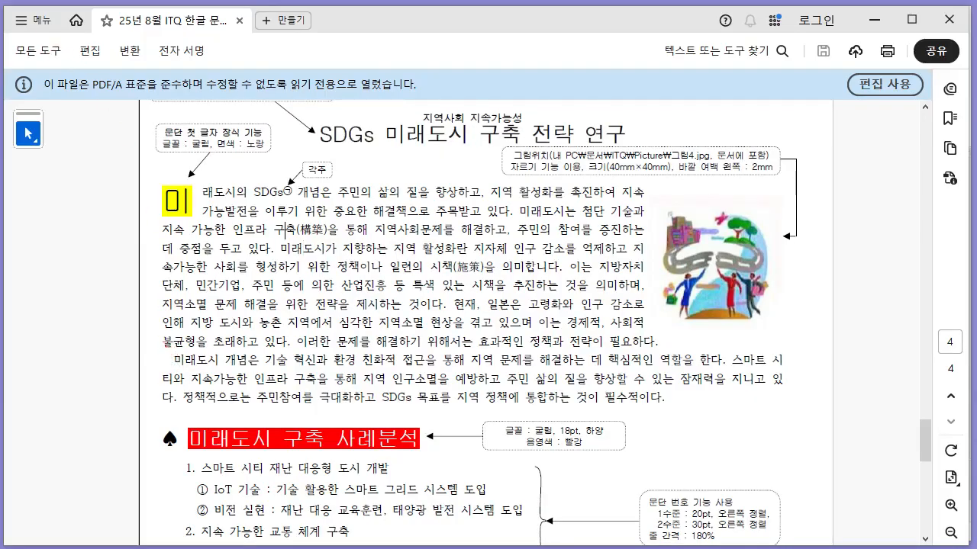
click(163, 359)
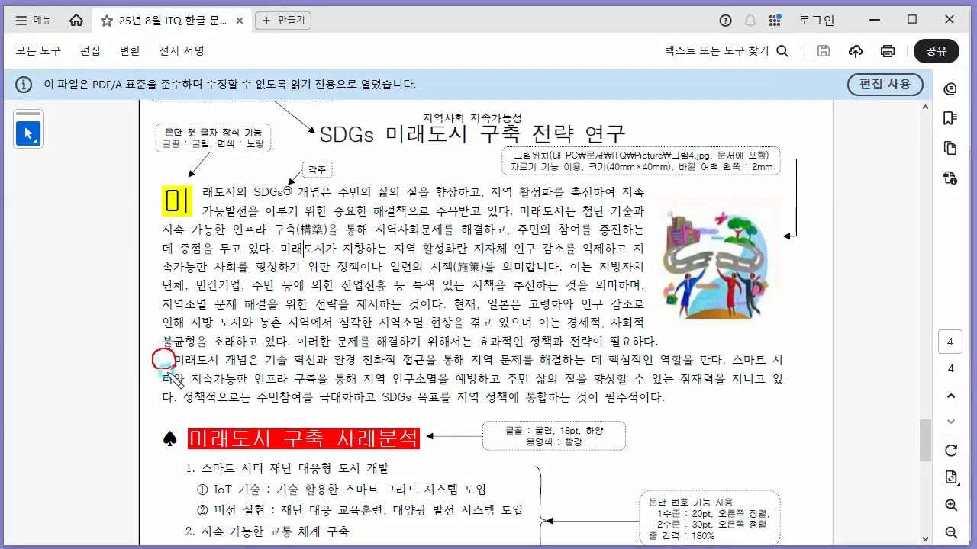
mouse_move(107, 357)
mouse_down()
mouse_move(122, 368)
mouse_move(115, 396)
mouse_up()
mouse_move(117, 384)
mouse_down()
mouse_move(130, 384)
mouse_move(133, 397)
mouse_up()
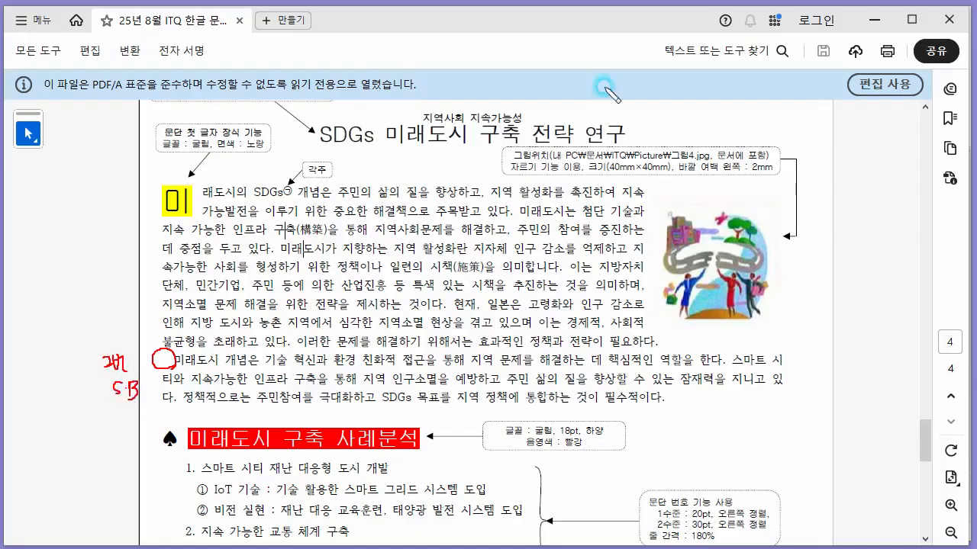
click(541, 1)
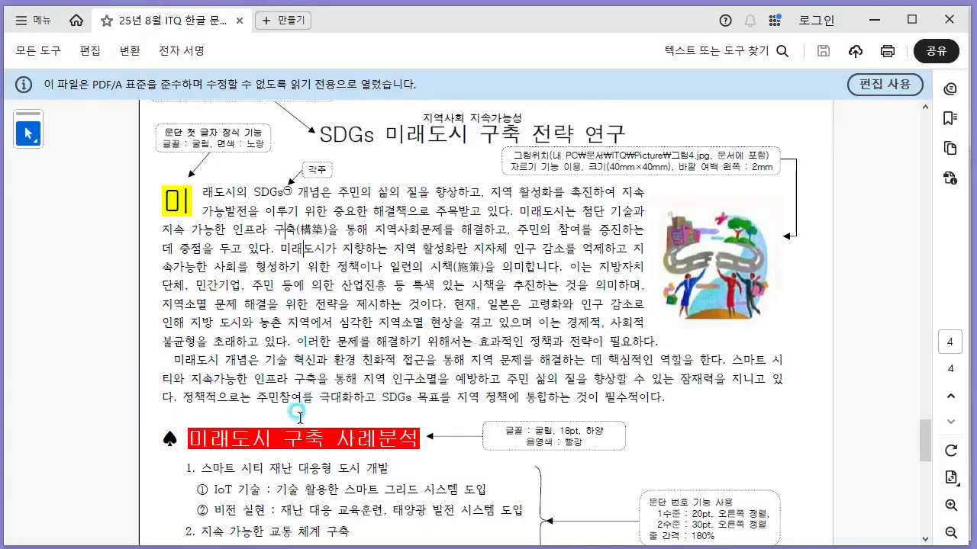
click(252, 548)
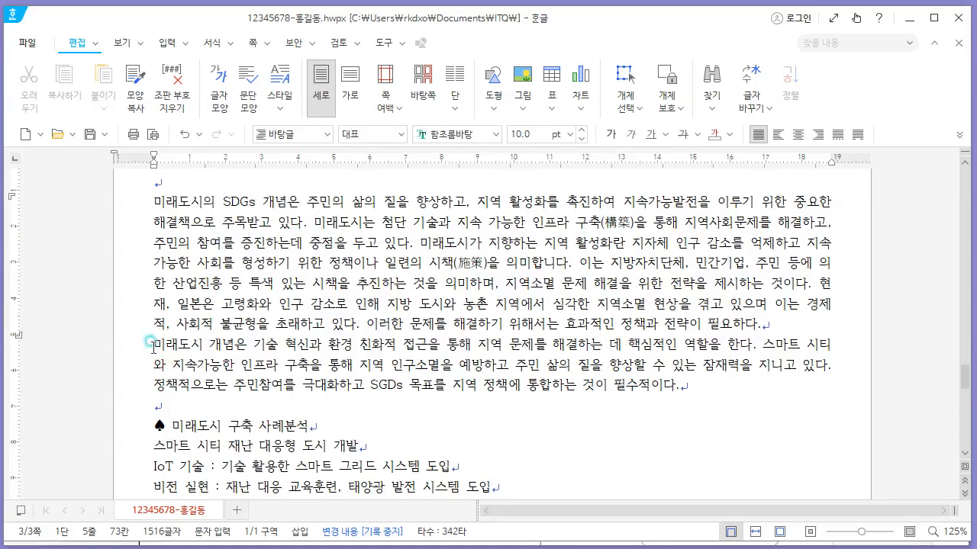
click(154, 348)
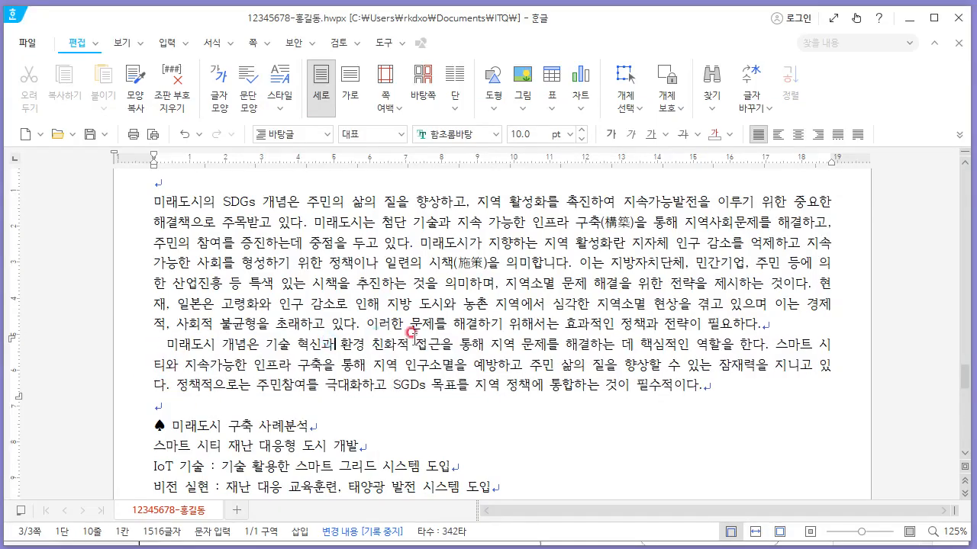
Review the formatting instructions on the exam PDF's 문서작성 능력평가 page, from the title and header to the page number.
key(alt+Tab)
scroll(446, 313, down, 5)
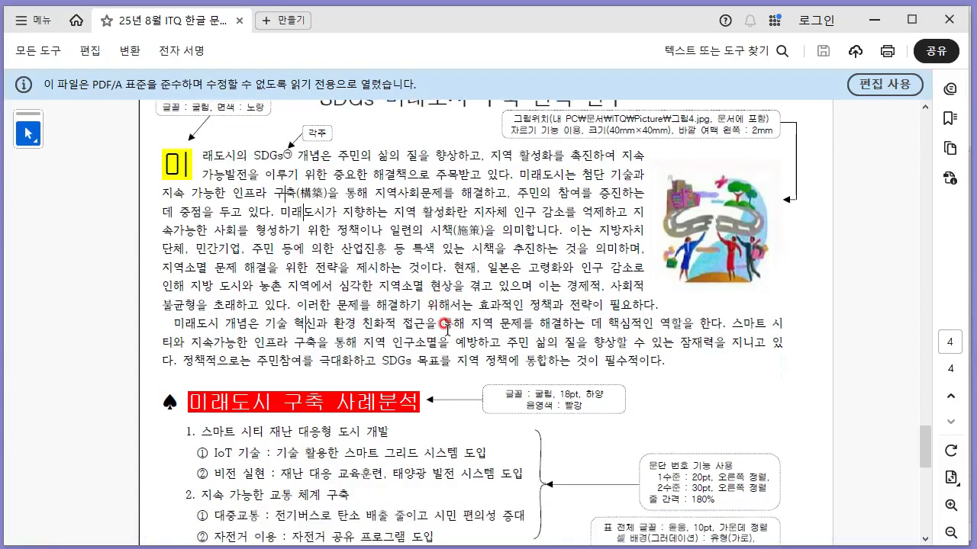
scroll(450, 305, down, 2)
scroll(473, 320, up, 7)
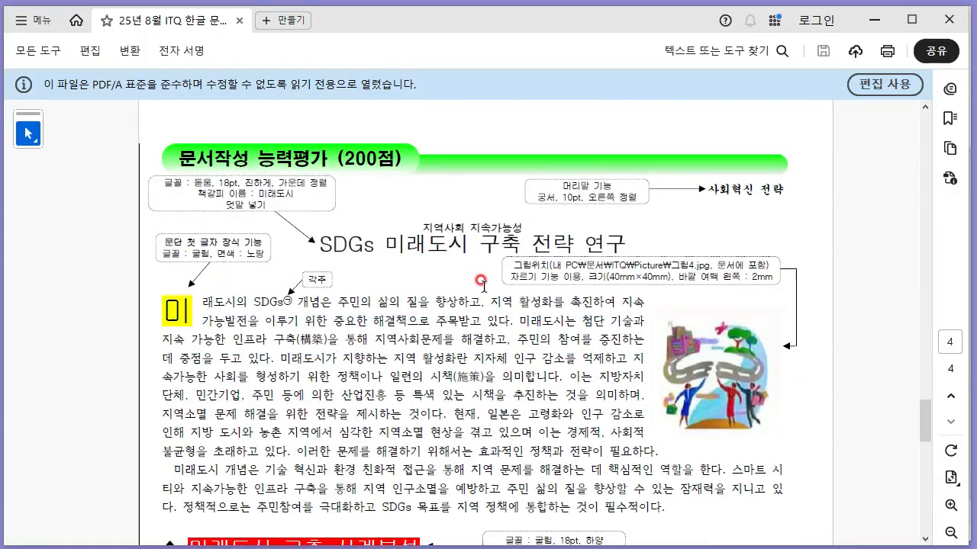
scroll(501, 258, down, 1)
scroll(511, 244, down, 6)
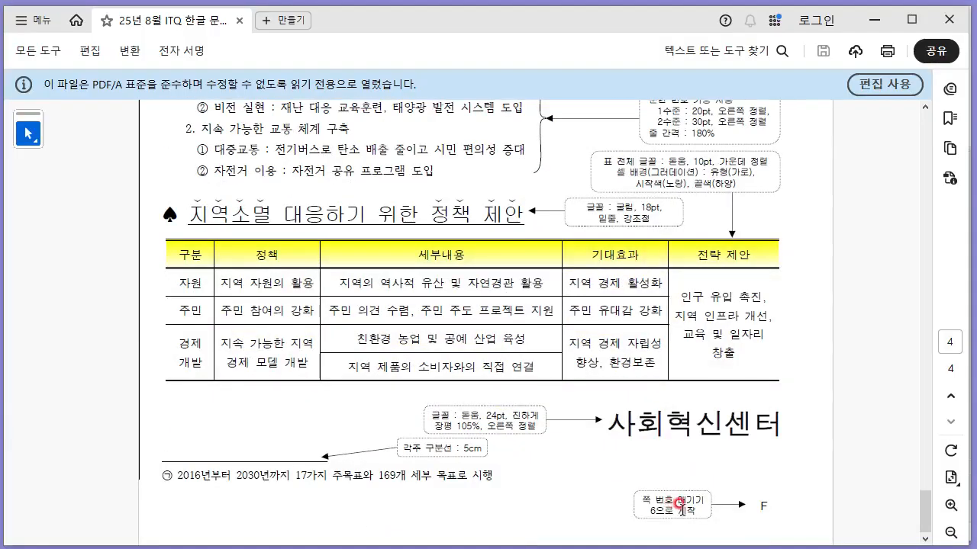
scroll(676, 322, up, 12)
scroll(721, 286, down, 4)
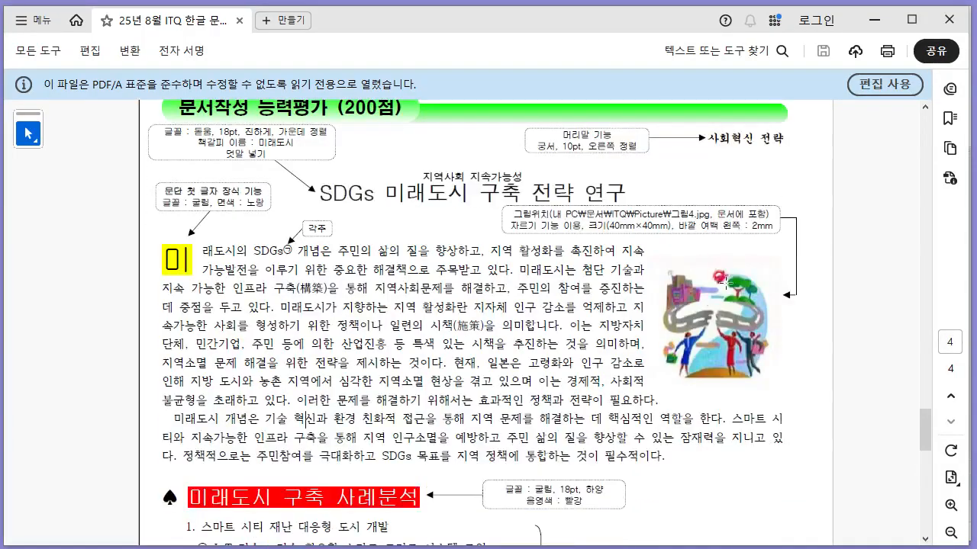
Switch from the exam PDF to the Hangul document and open the 쪽 번호 매기기 settings for its third page.
click(742, 139)
scroll(613, 309, up, 1)
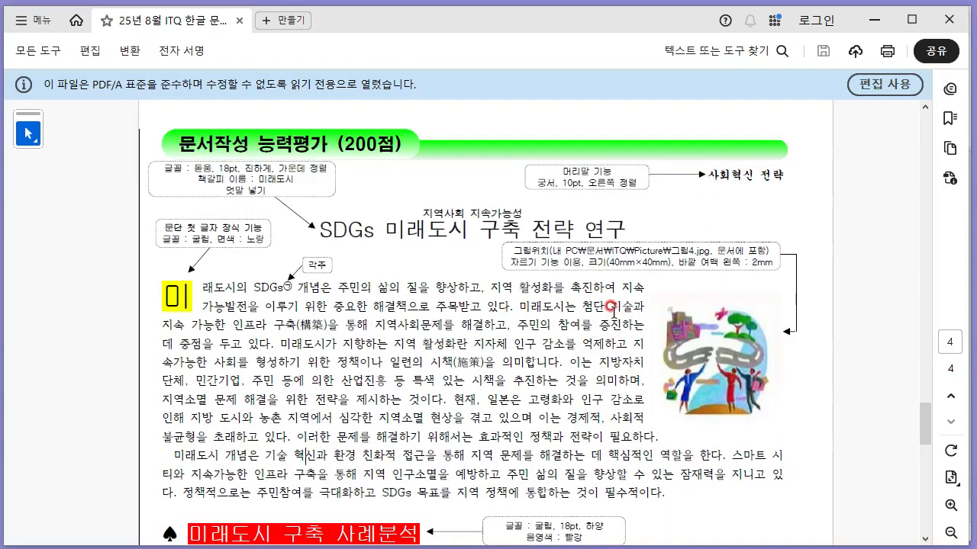
key(alt+Tab)
click(248, 44)
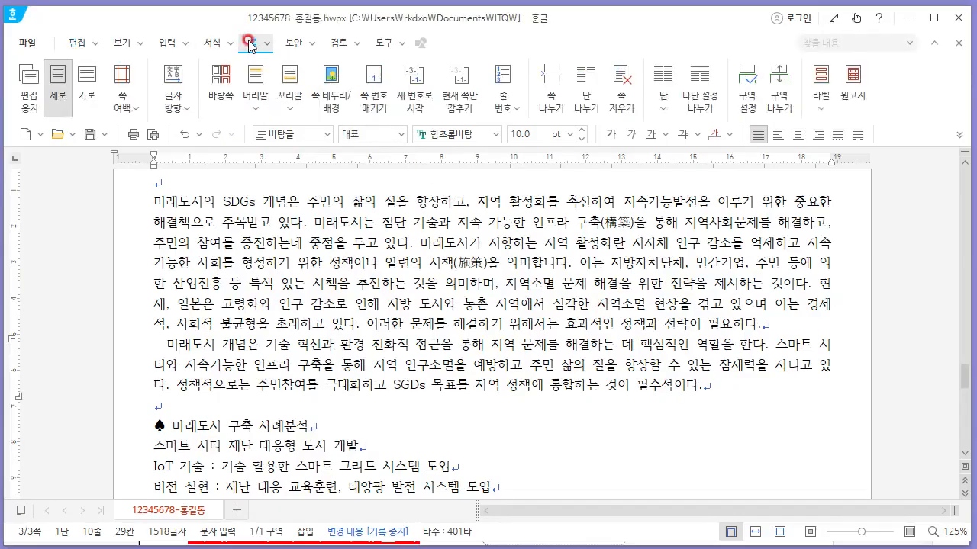
click(370, 104)
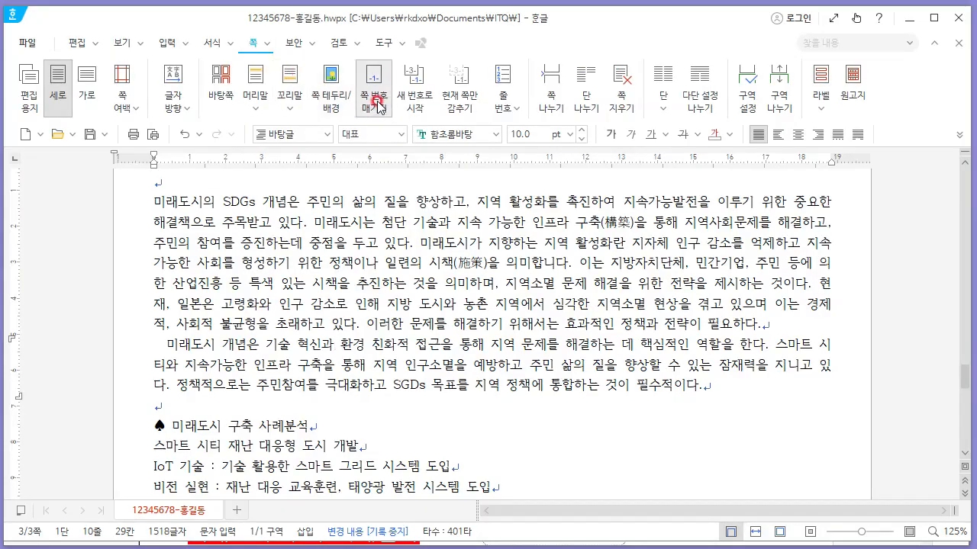
click(466, 431)
Check the page number sample at the end of the exam PDF, turn off 줄표 넣기 and set 번호 모양 to A,B,C.
key(alt+Tab)
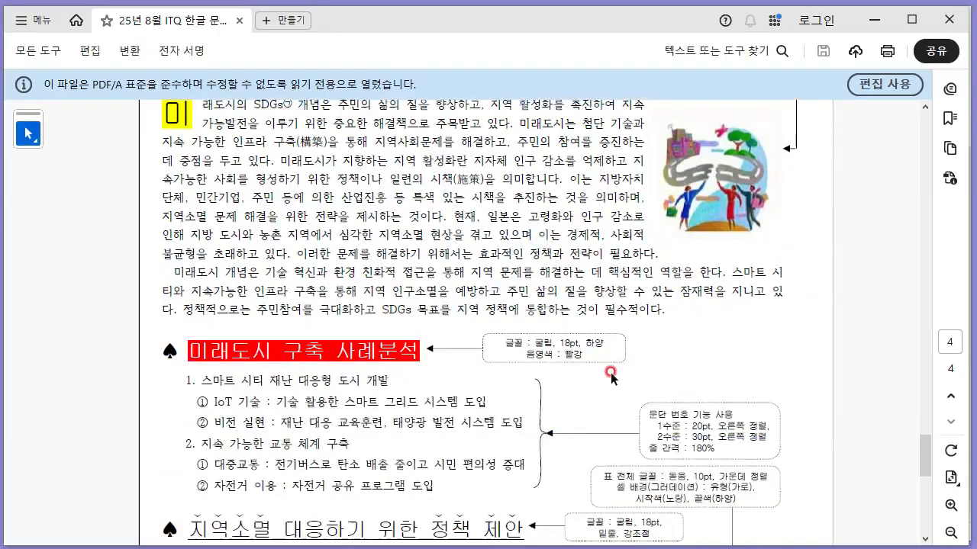
scroll(616, 373, down, 5)
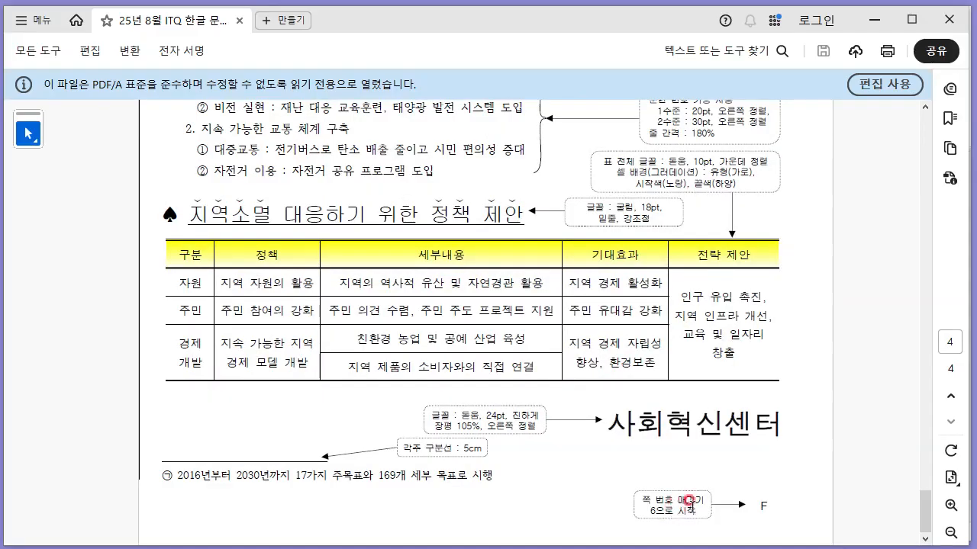
key(alt+Tab)
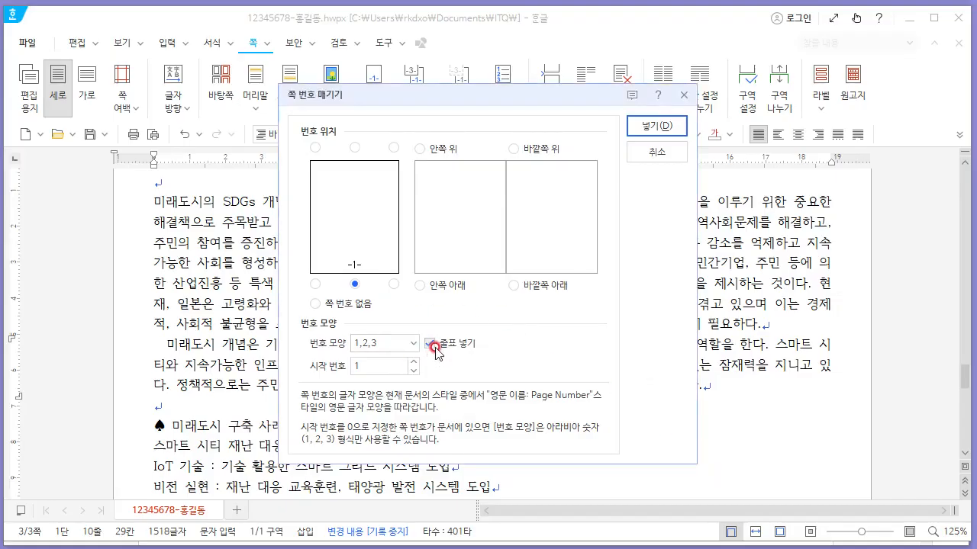
click(426, 345)
click(414, 343)
click(387, 437)
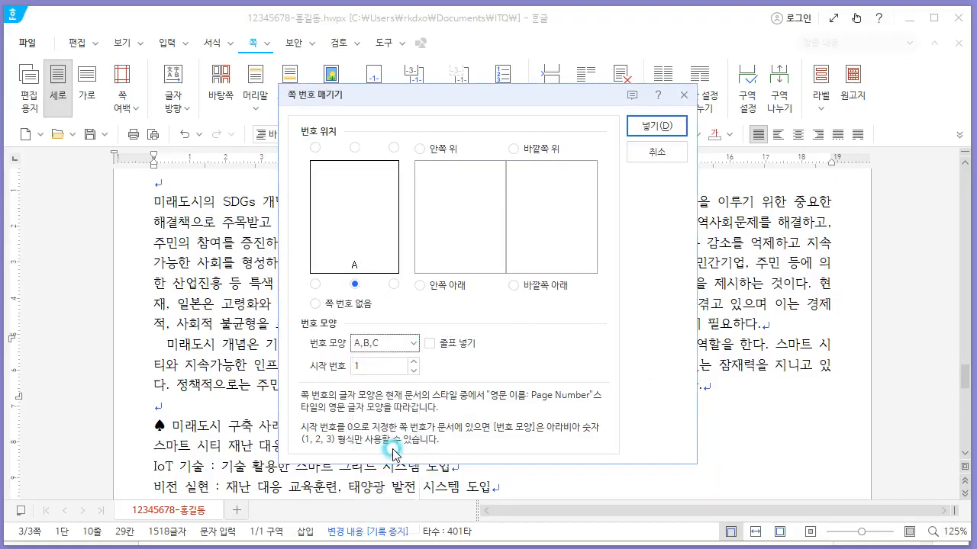
Check the starting number instruction in the exam PDF against the 쪽 번호 매기기 settings and select the 시작 번호 value for editing.
key(alt+Tab)
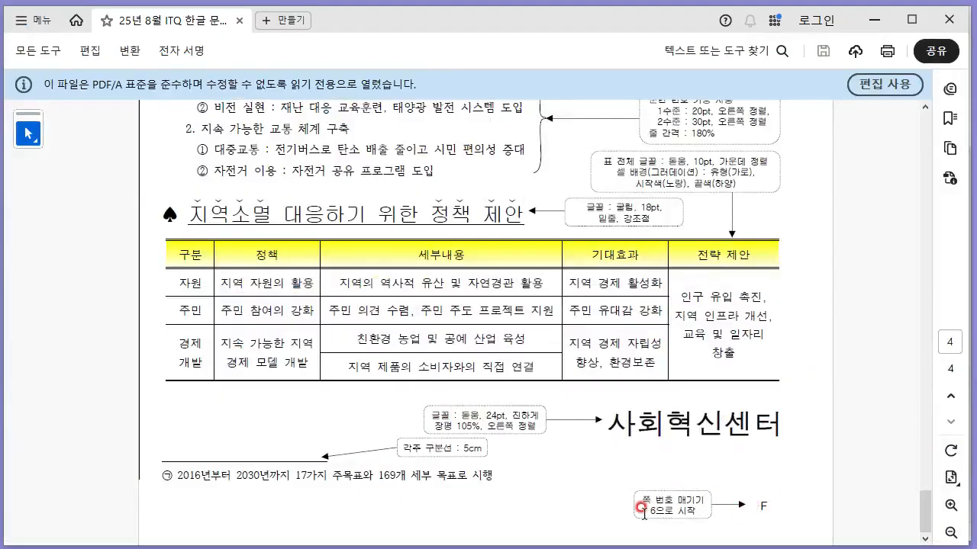
key(alt+Tab)
click(319, 368)
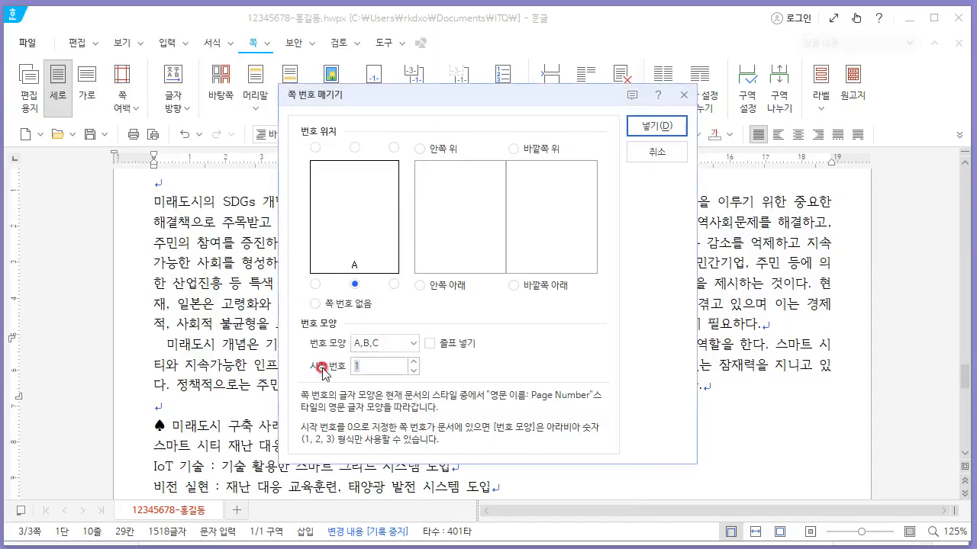
key(alt+Tab)
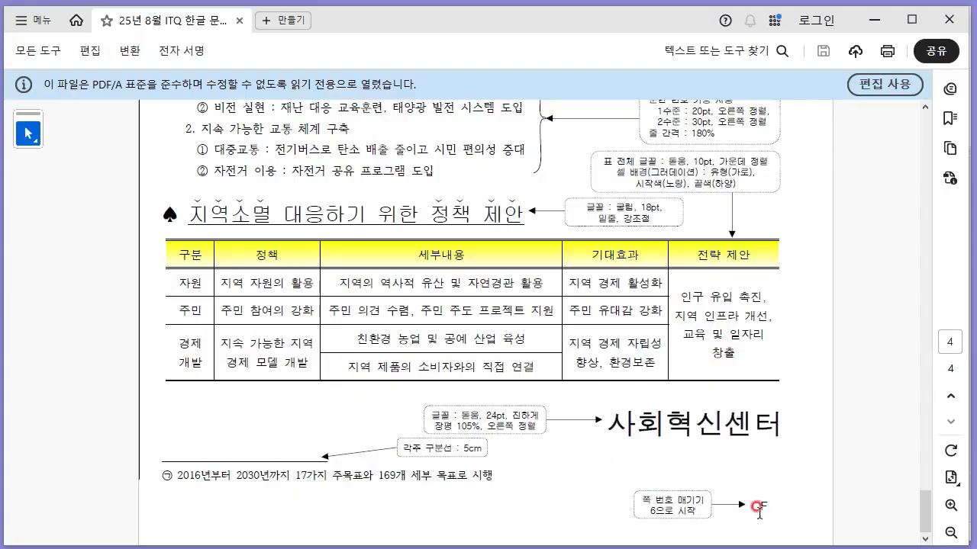
Switch to Hangul and insert page numbers at the page's bottom-right corner, in A,B,C format without dashes, starting from 6.
key(alt+Tab)
click(394, 284)
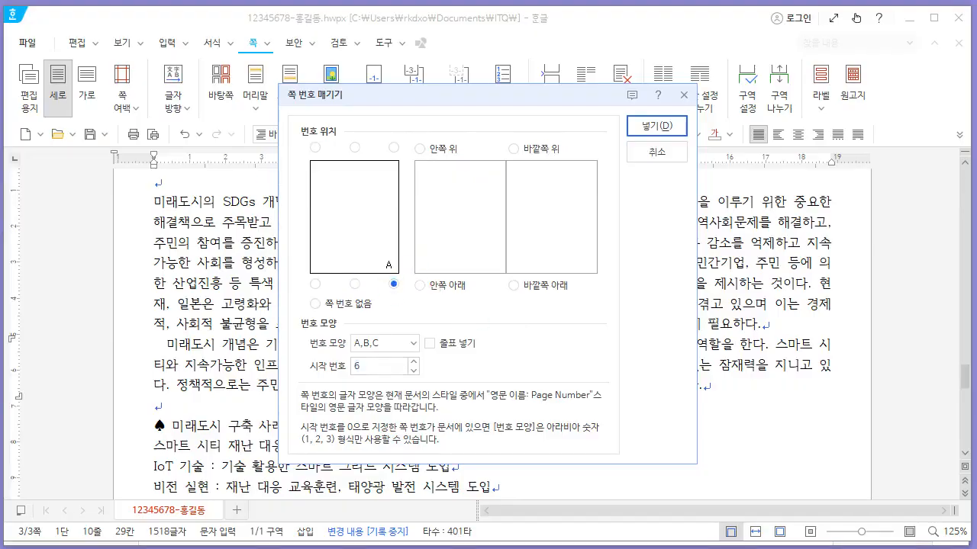
mouse_move(379, 269)
mouse_down()
mouse_move(401, 260)
mouse_move(395, 288)
mouse_up()
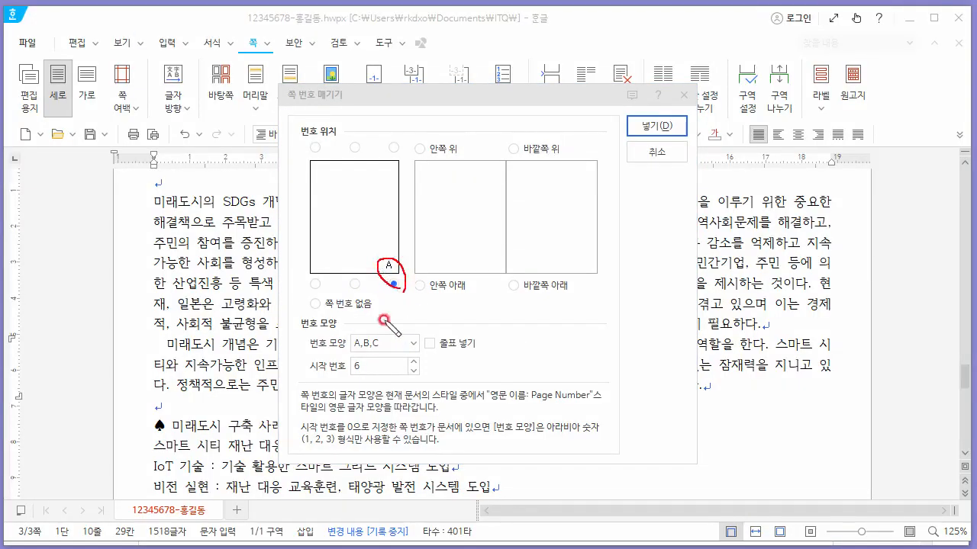
drag(451, 349, 402, 359)
drag(384, 336, 467, 358)
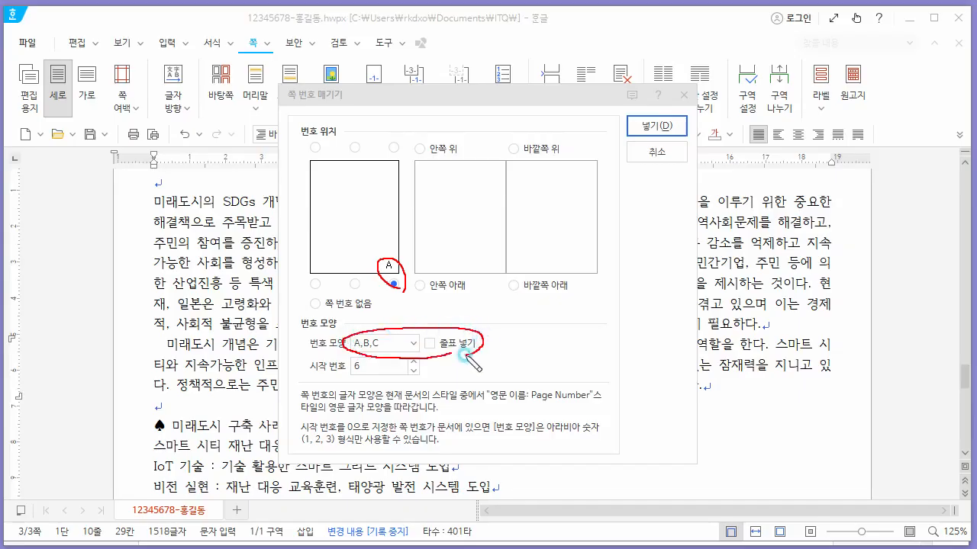
click(355, 365)
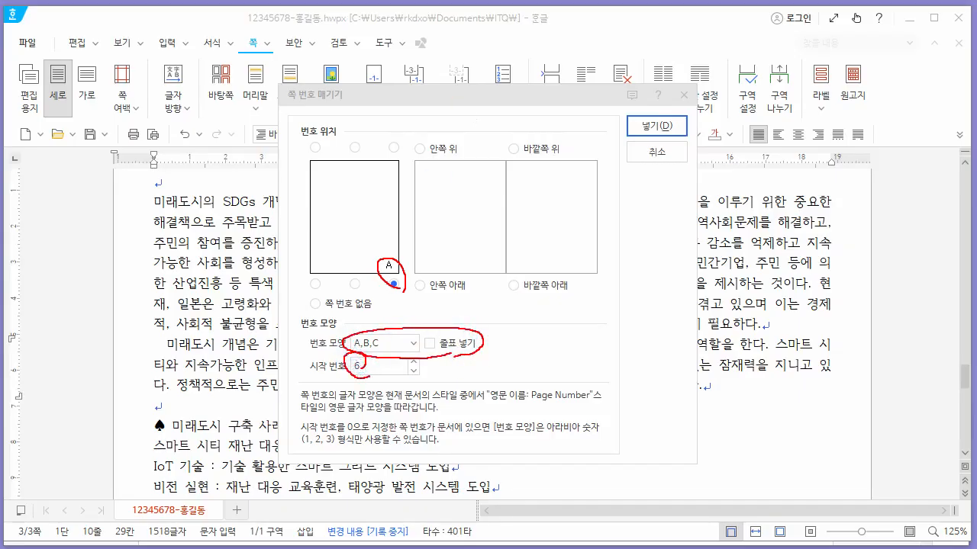
key(Escape)
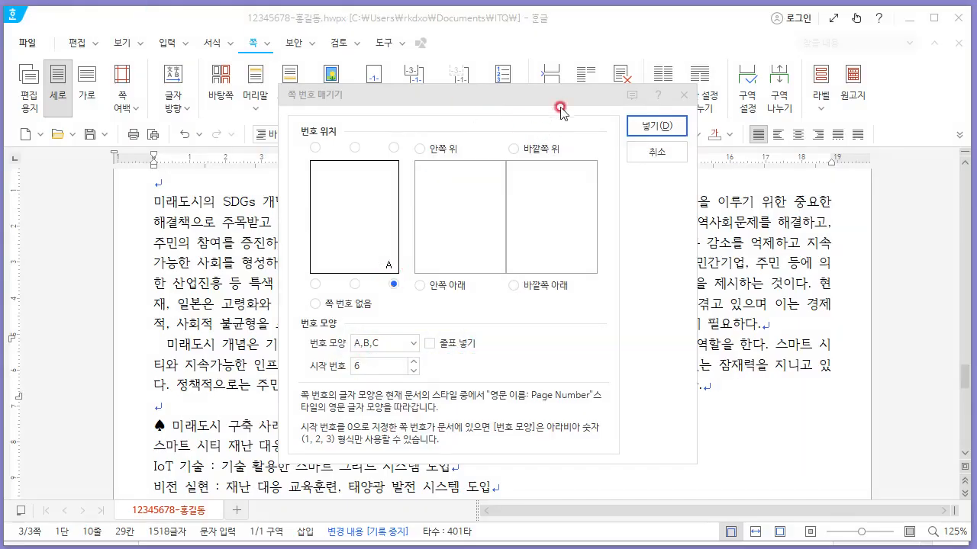
click(652, 126)
Compare the page number at the end of the document with the exam sheet PDF in Acrobat.
scroll(756, 338, down, 10)
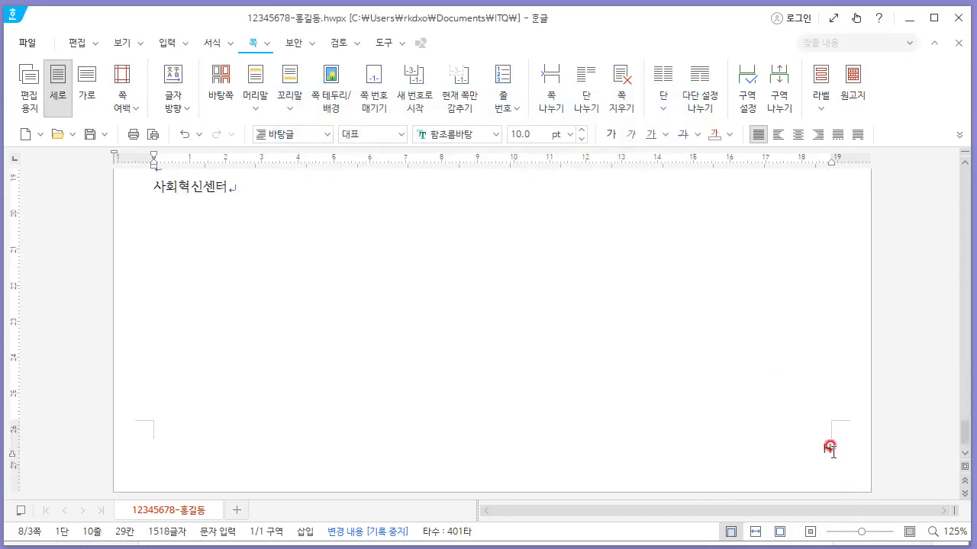
scroll(830, 449, up, 2)
scroll(744, 412, down, 2)
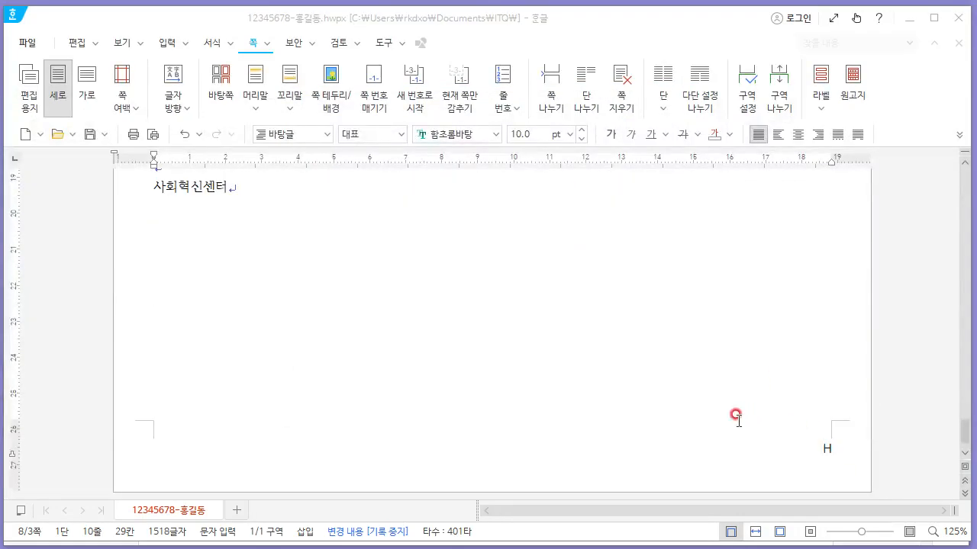
scroll(534, 451, up, 1)
key(alt+Tab)
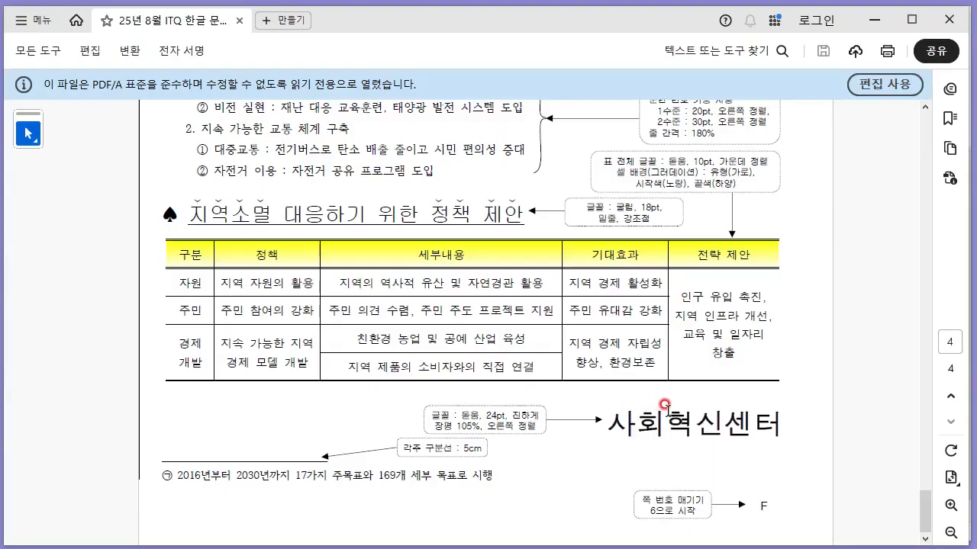
scroll(665, 405, up, 10)
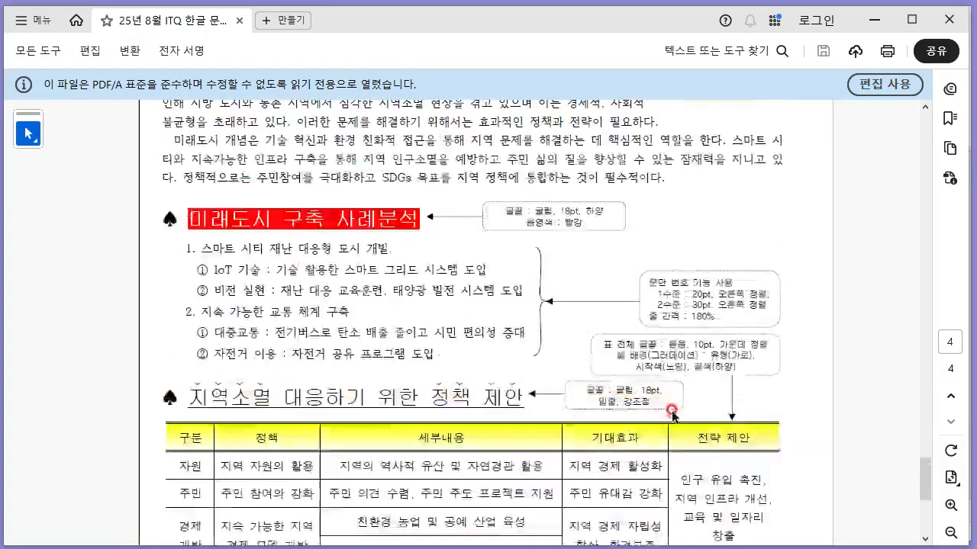
scroll(679, 447, down, 4)
key(alt+Tab)
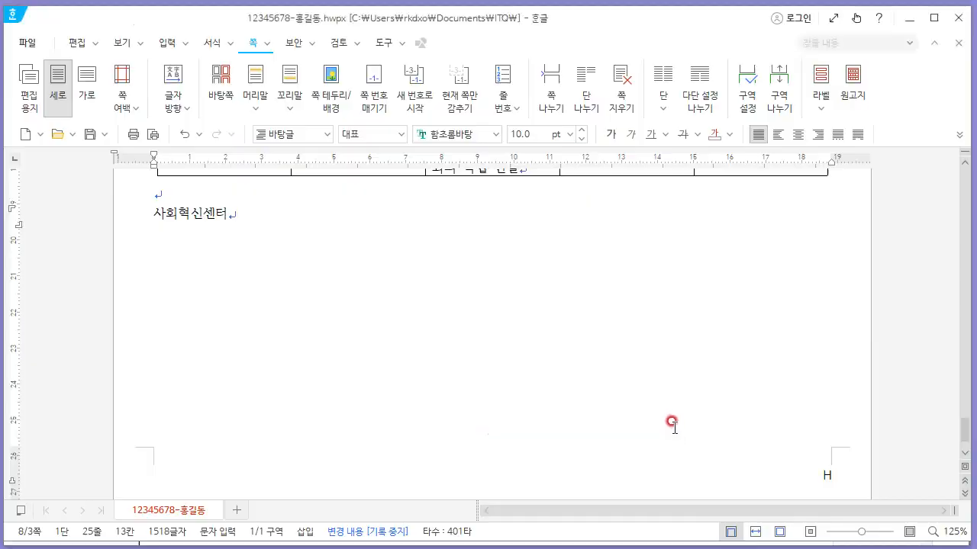
Examine the pages from the first to the last for their page numbers.
scroll(676, 420, down, 10)
scroll(676, 420, up, 6)
scroll(779, 389, up, 10)
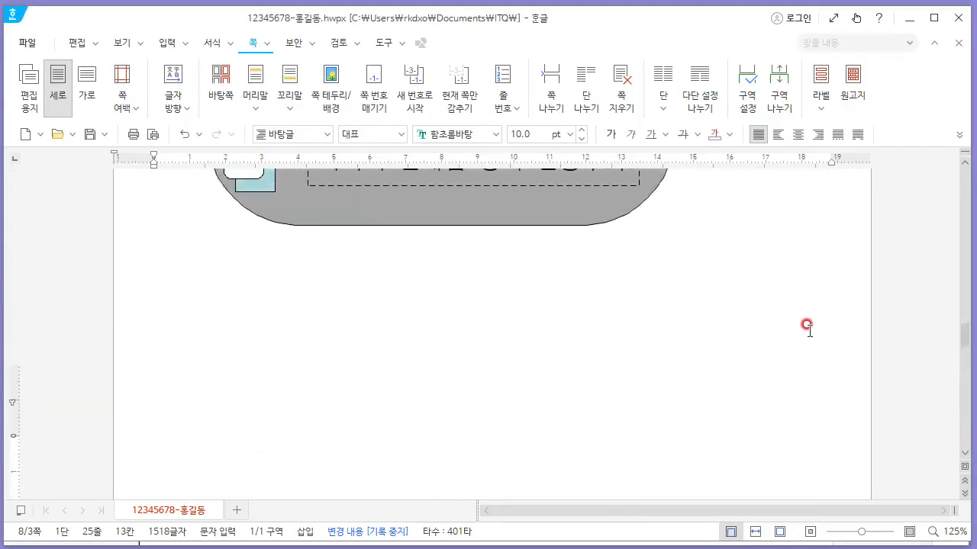
scroll(820, 359, down, 15)
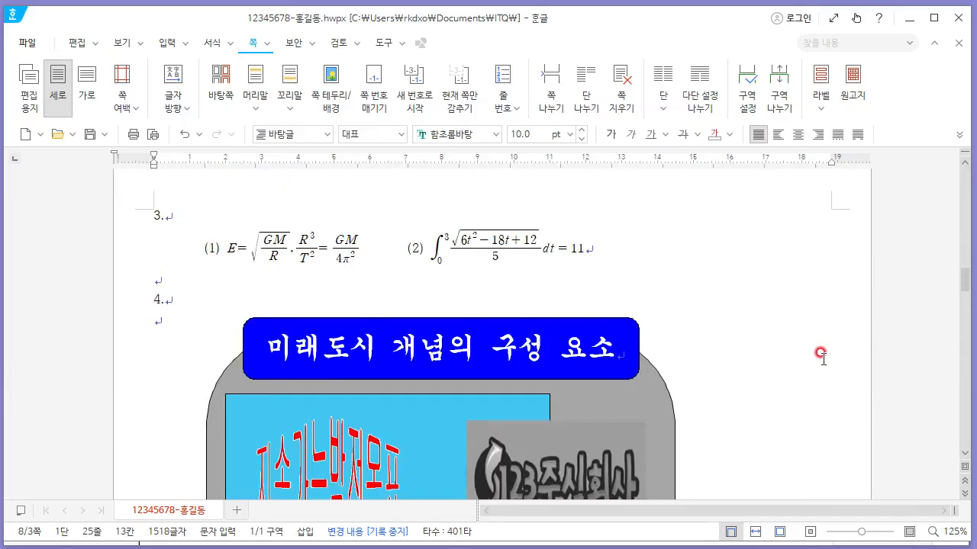
scroll(816, 372, down, 2)
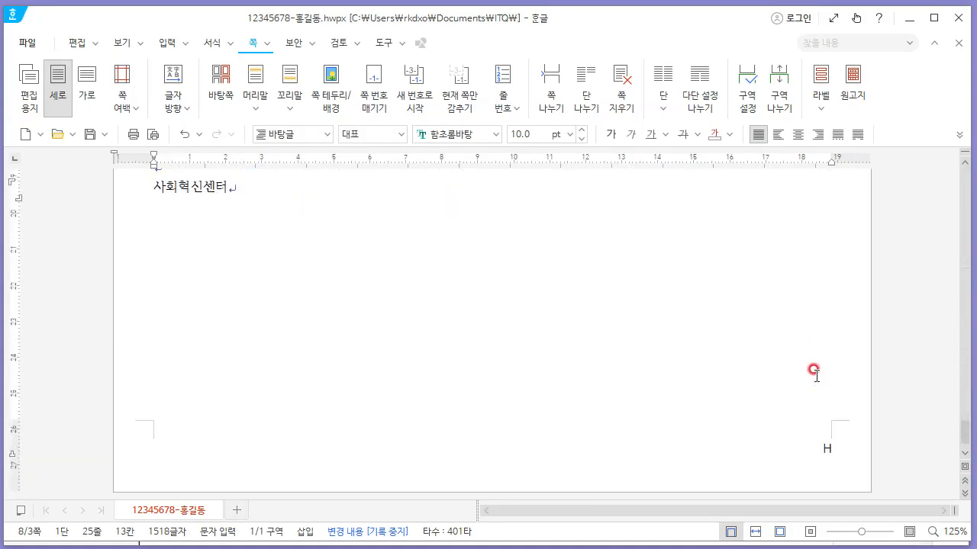
scroll(824, 375, up, 15)
scroll(964, 235, down, 5)
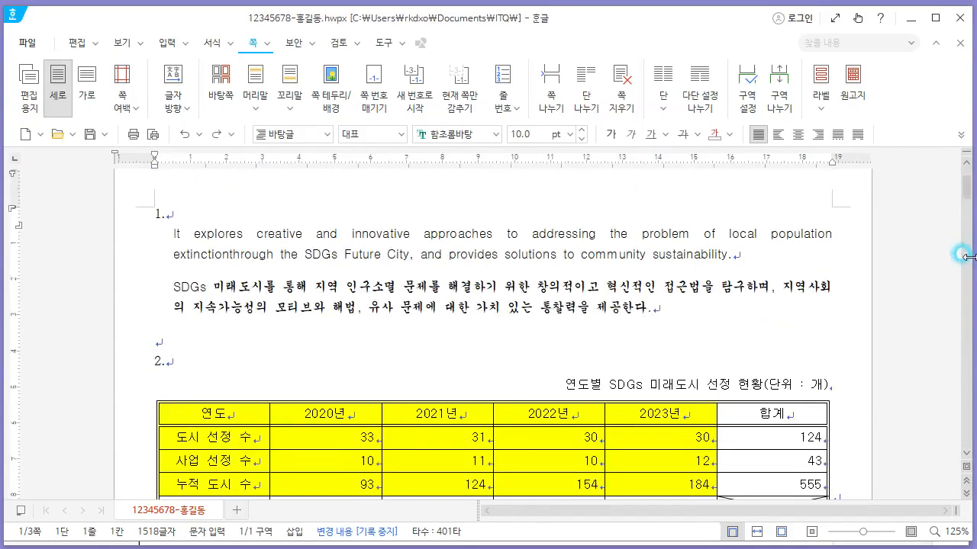
Try inserting page numbers again from the body text of the last page.
drag(964, 236, 964, 431)
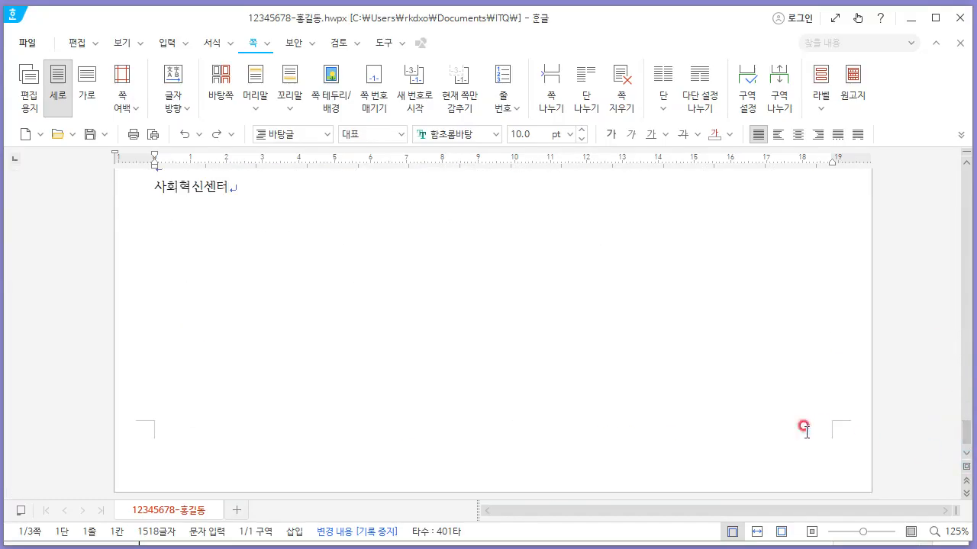
scroll(771, 404, up, 5)
scroll(771, 404, up, 3)
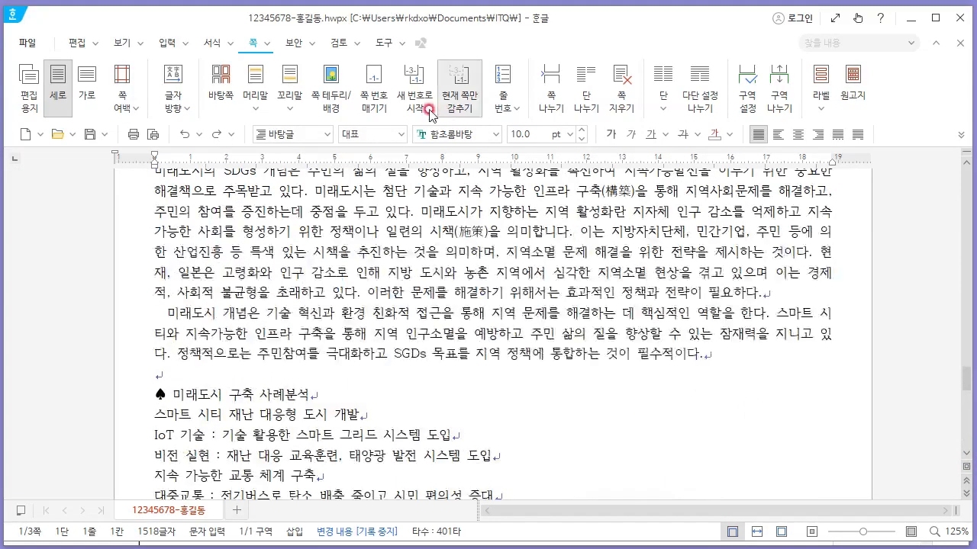
click(464, 296)
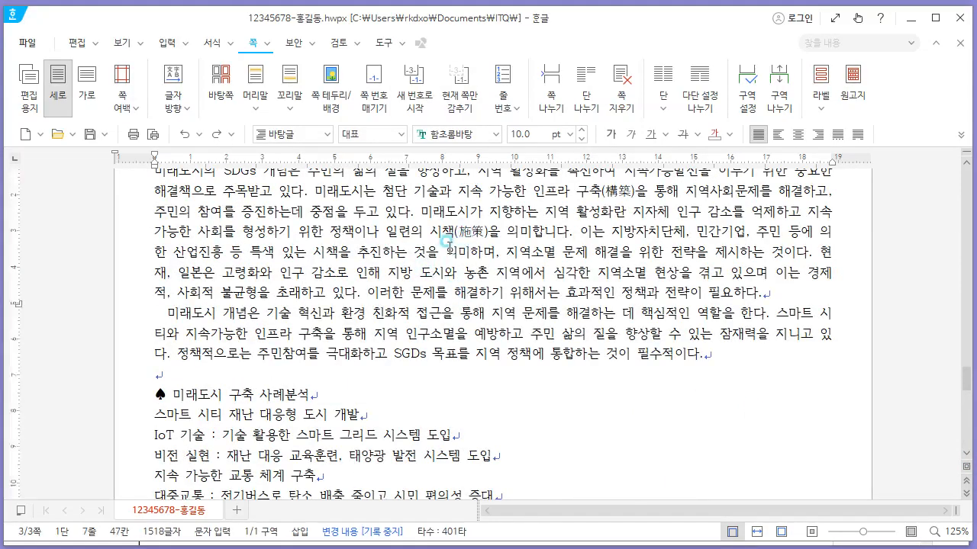
click(374, 84)
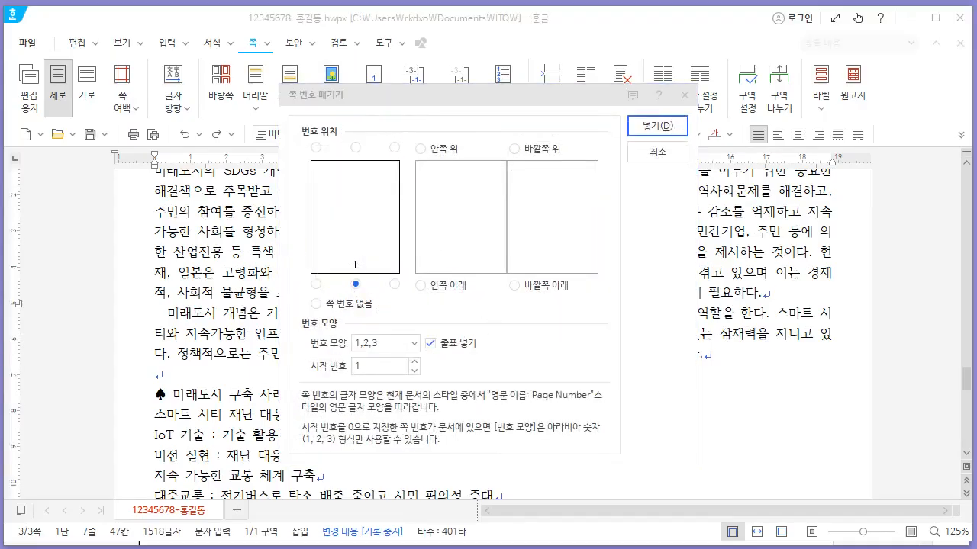
key(Return)
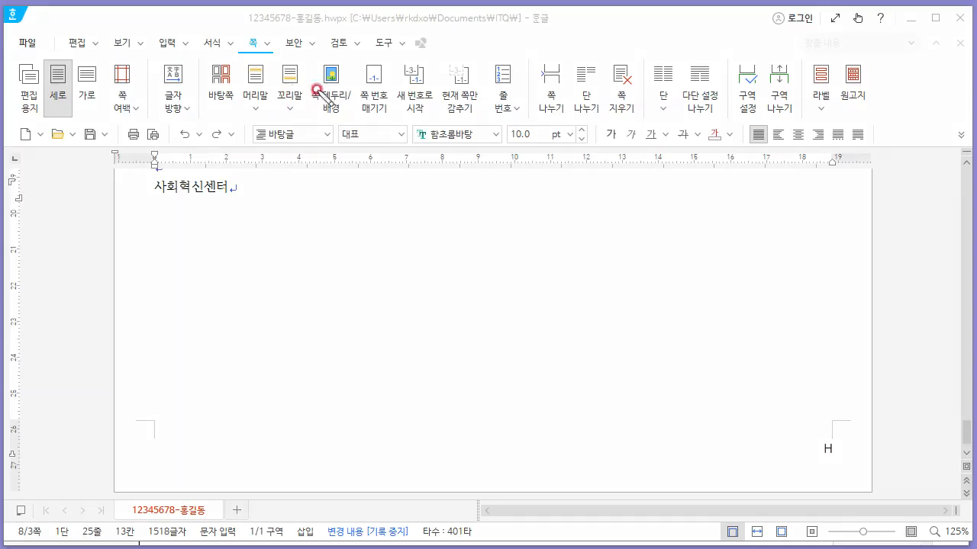
Restart the page numbering (쪽 번호) on the last page with the new start number 6.
mouse_move(391, 111)
mouse_down()
mouse_move(357, 95)
mouse_move(382, 67)
mouse_move(390, 114)
mouse_up()
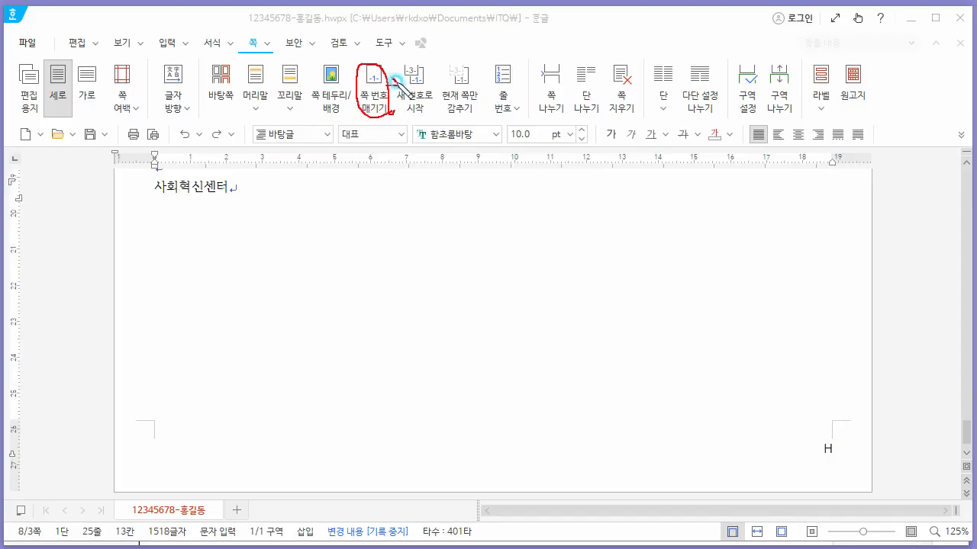
drag(405, 68, 445, 72)
key(Escape)
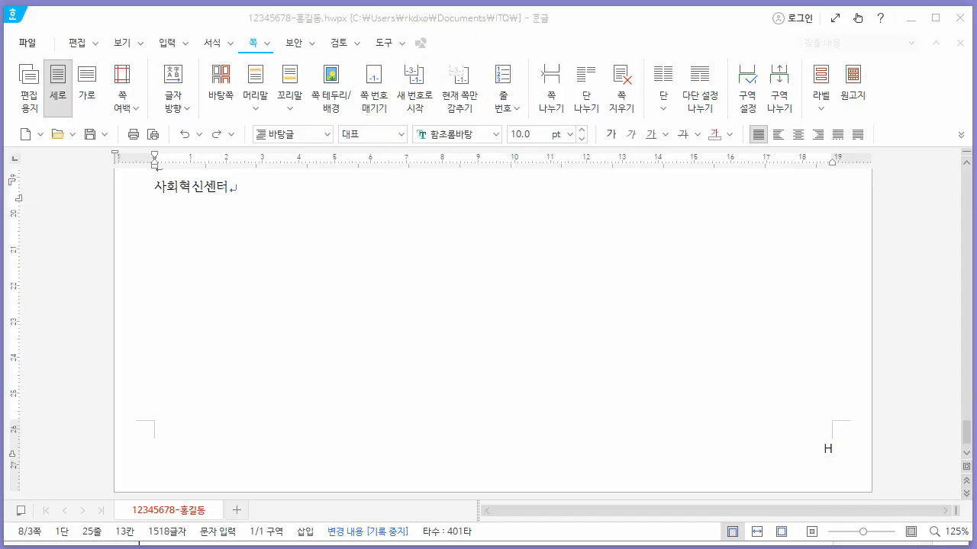
click(414, 95)
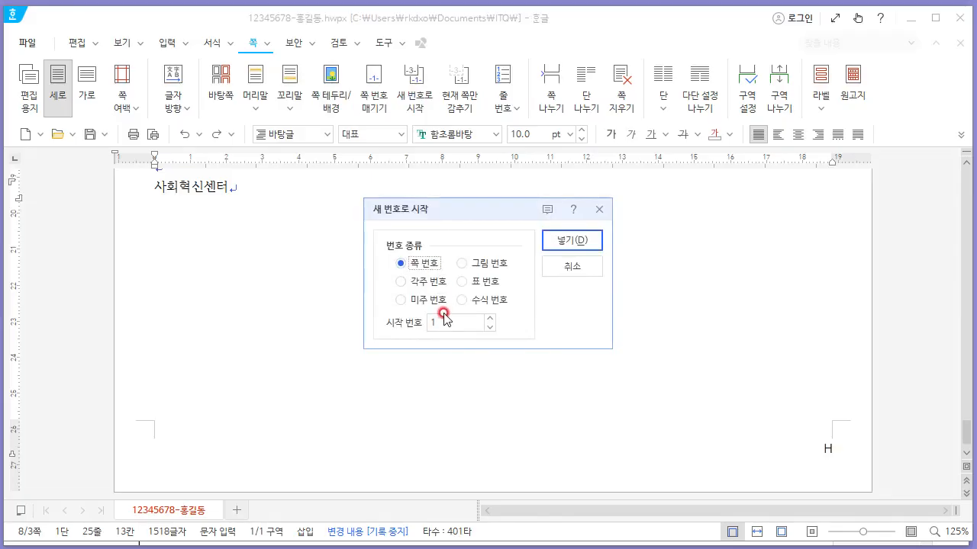
text(6)
click(574, 240)
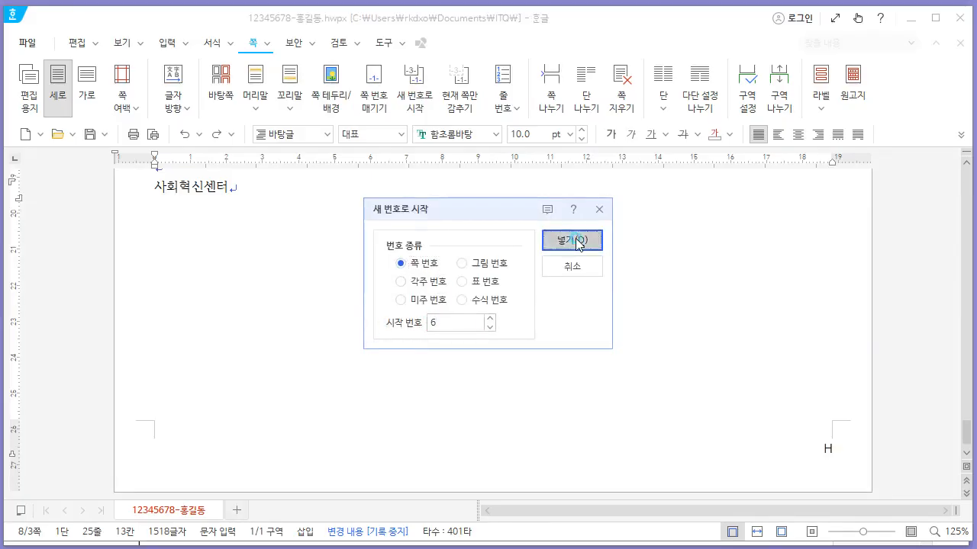
Apply the no-page-number setting (쪽 번호 없음) from the Korean paragraph on the first page.
drag(934, 432, 966, 259)
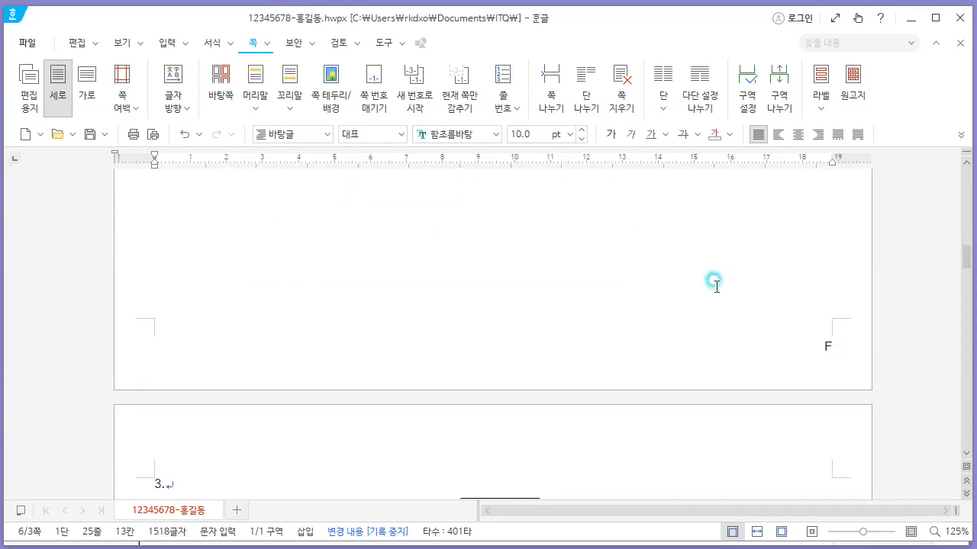
click(706, 272)
scroll(530, 287, up, 7)
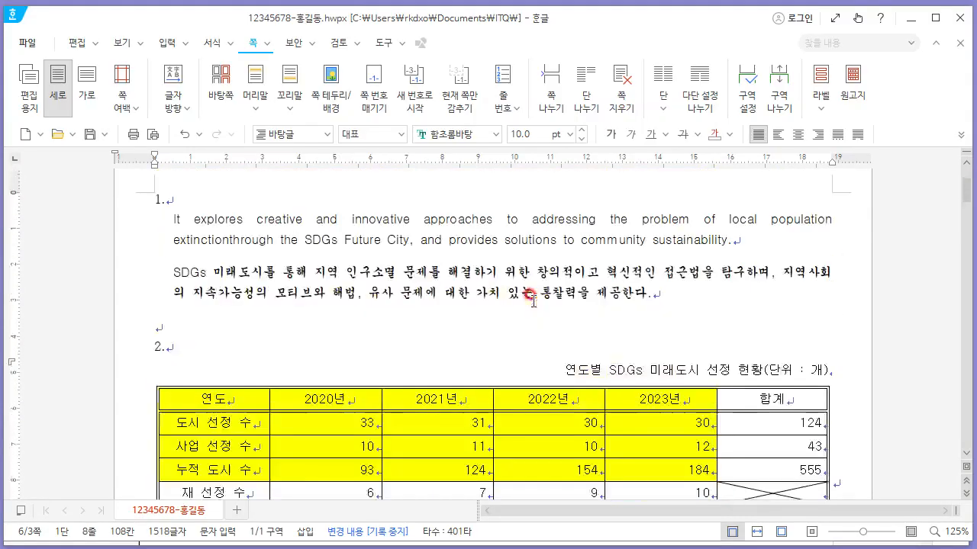
click(531, 295)
click(363, 98)
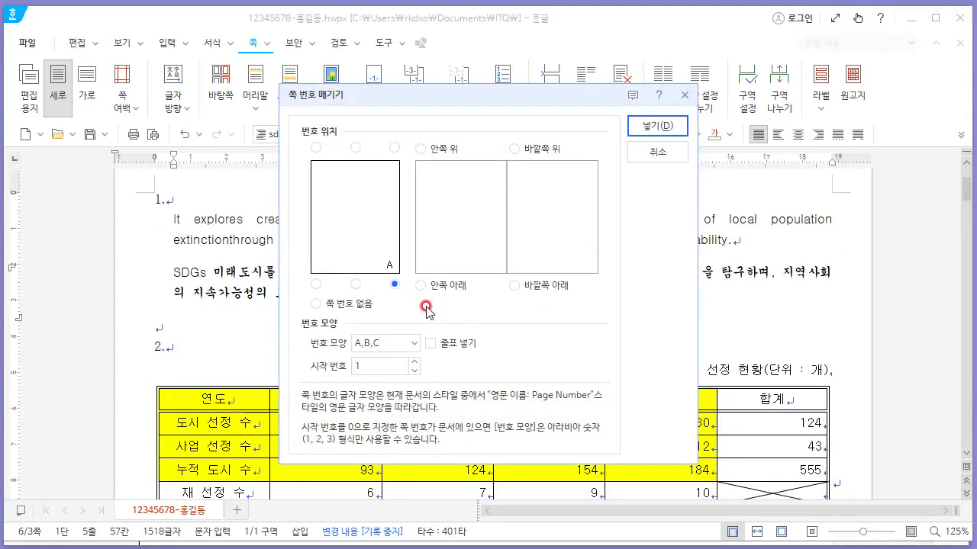
click(405, 343)
click(405, 342)
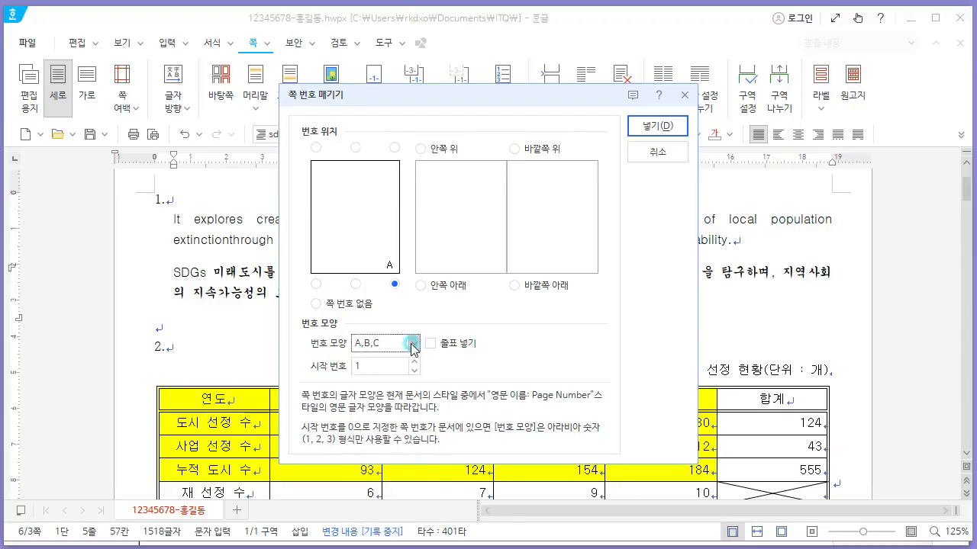
click(352, 305)
click(646, 124)
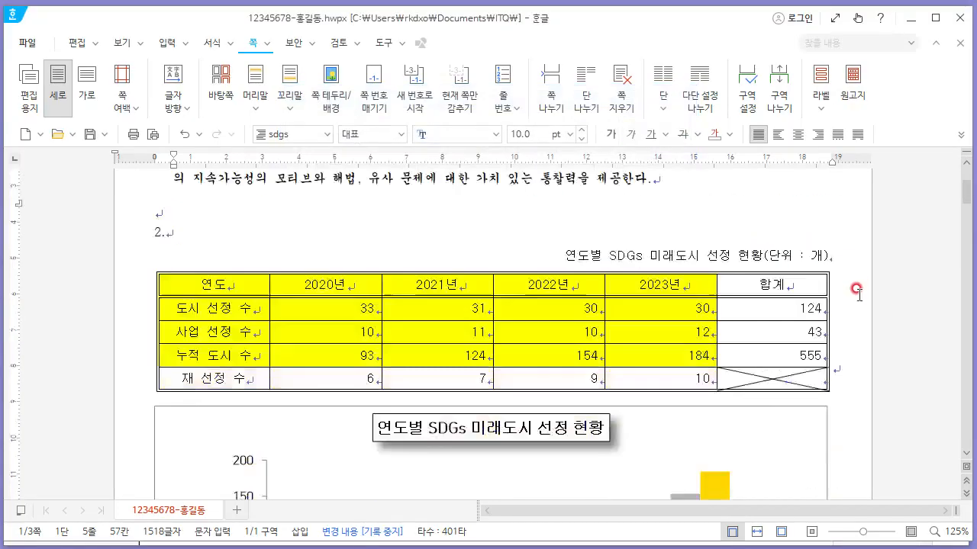
Check the page footers from the first page through to the end of the document.
scroll(798, 283, down, 10)
scroll(858, 292, down, 20)
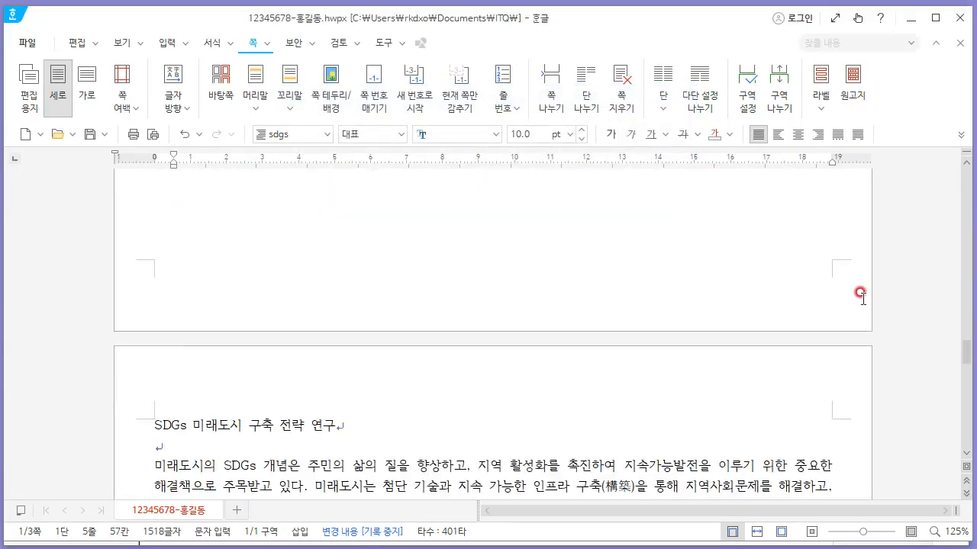
scroll(862, 294, up, 10)
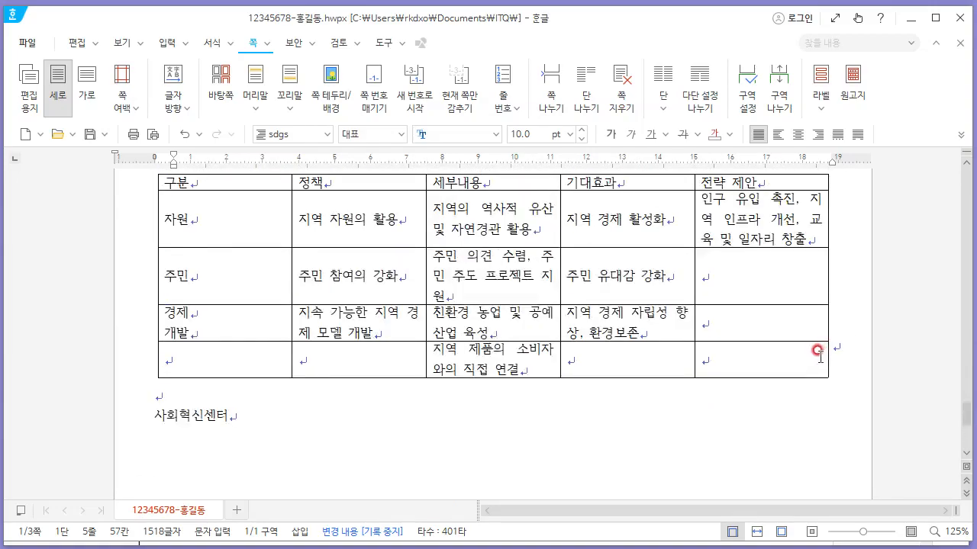
click(445, 250)
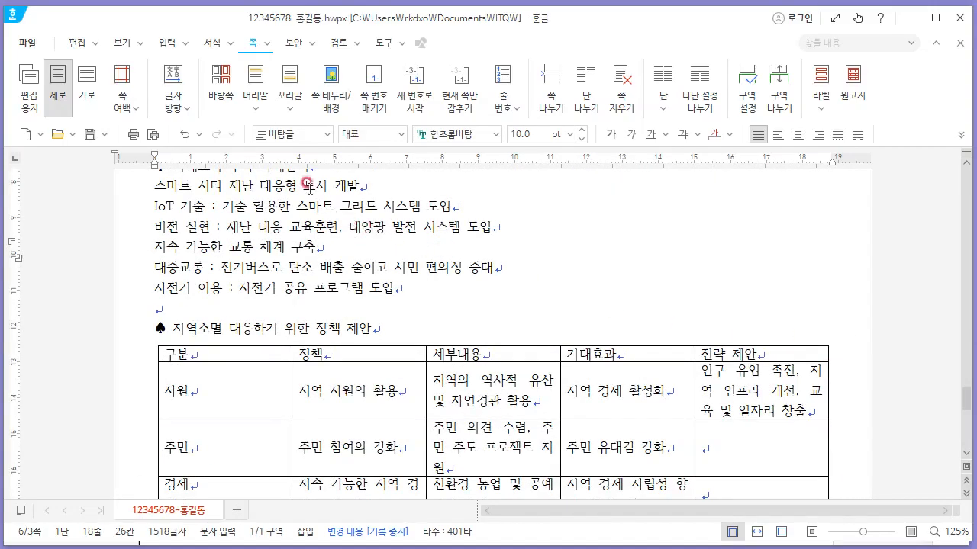
key(ctrl+End)
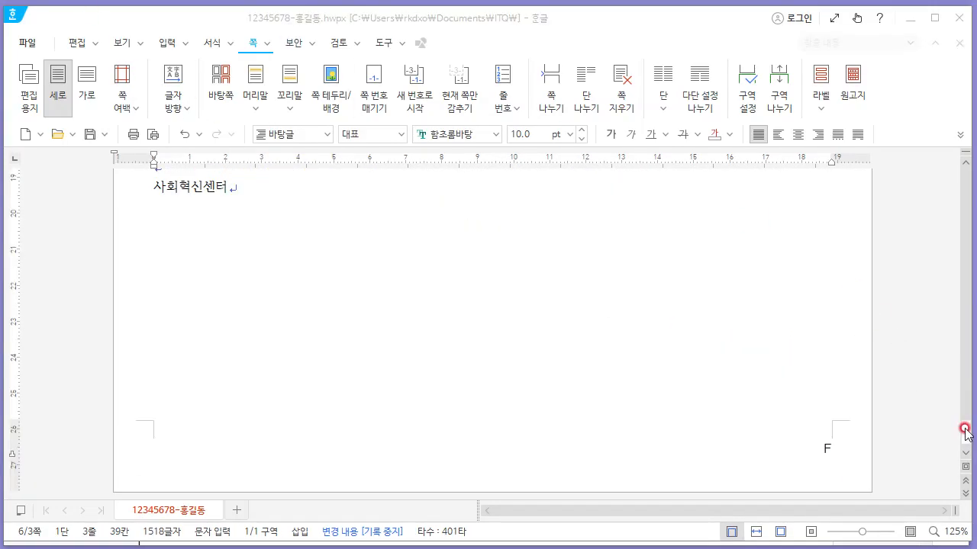
Return to the first page and check the page number in its footer.
drag(965, 431, 968, 237)
click(679, 255)
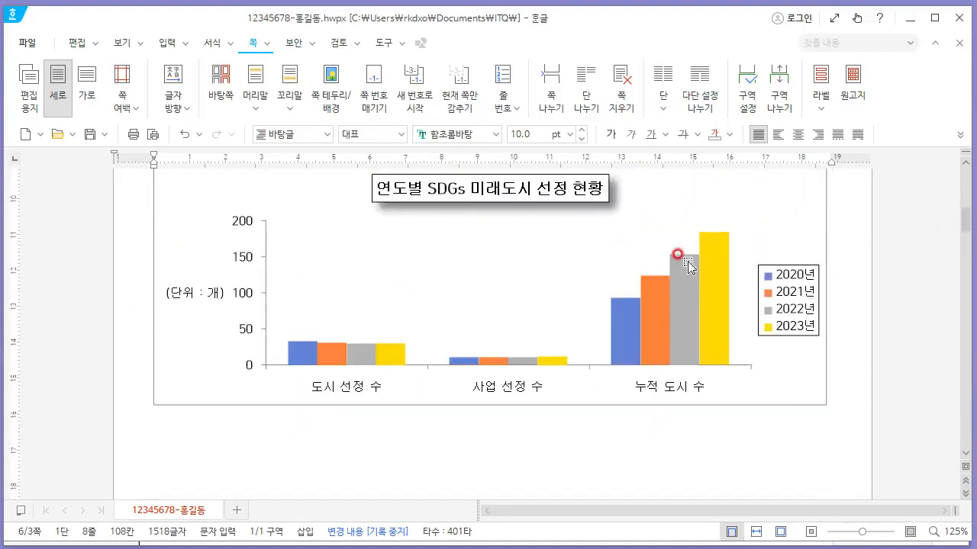
scroll(687, 267, up, 5)
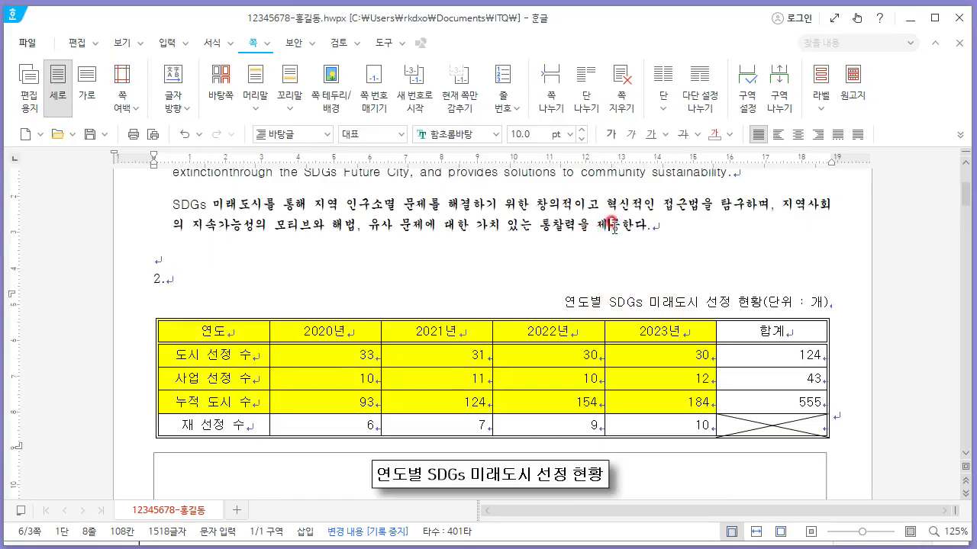
click(613, 227)
scroll(620, 221, down, 7)
scroll(625, 229, up, 1)
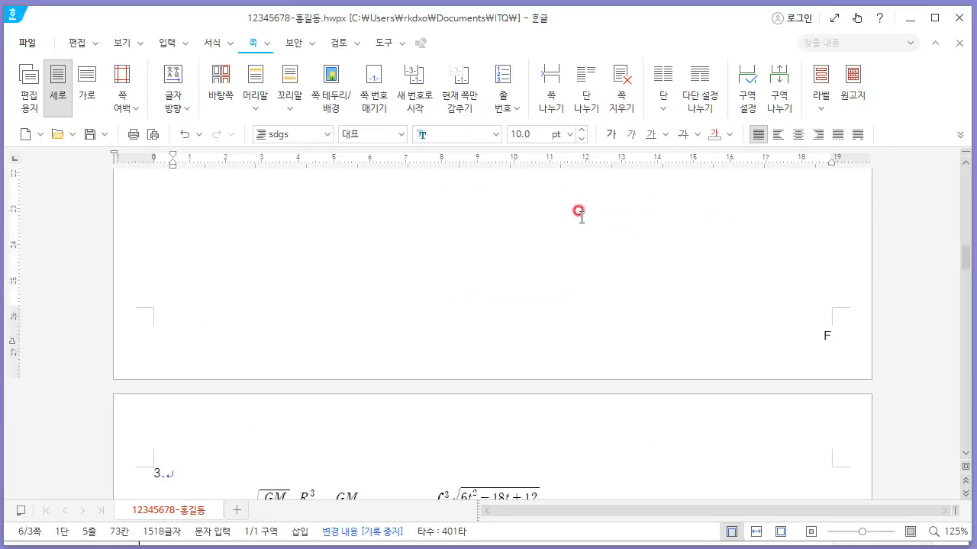
Hide the page number (쪽 번호) for the current page only on the first page.
click(464, 102)
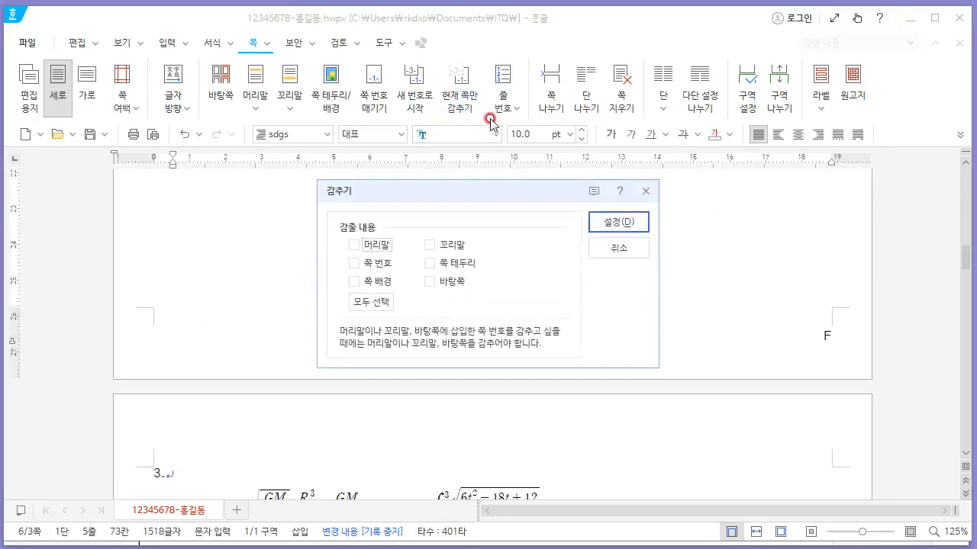
click(356, 264)
click(602, 224)
scroll(876, 290, down, 3)
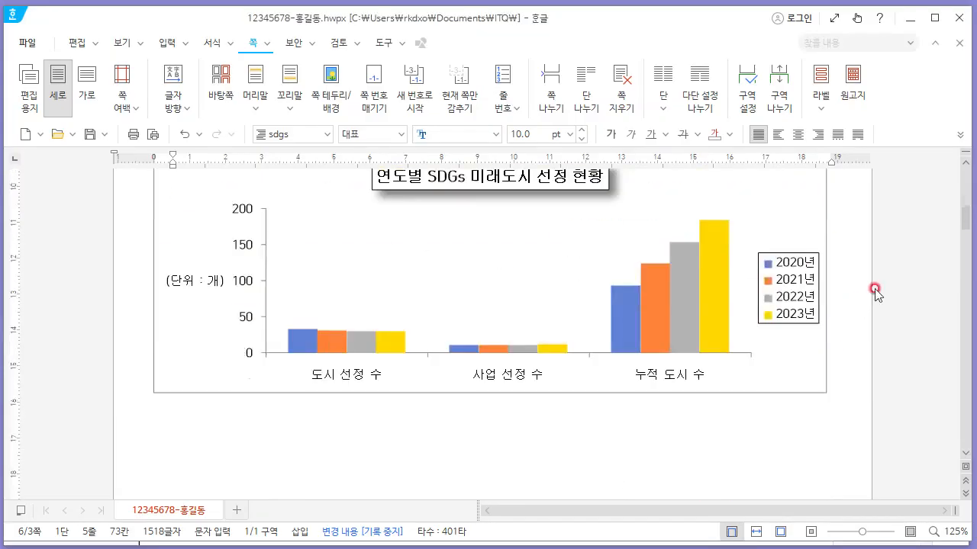
Hide the page number (쪽 번호) on the second page only and check the footer of the last page.
drag(963, 212, 963, 352)
click(616, 221)
click(458, 86)
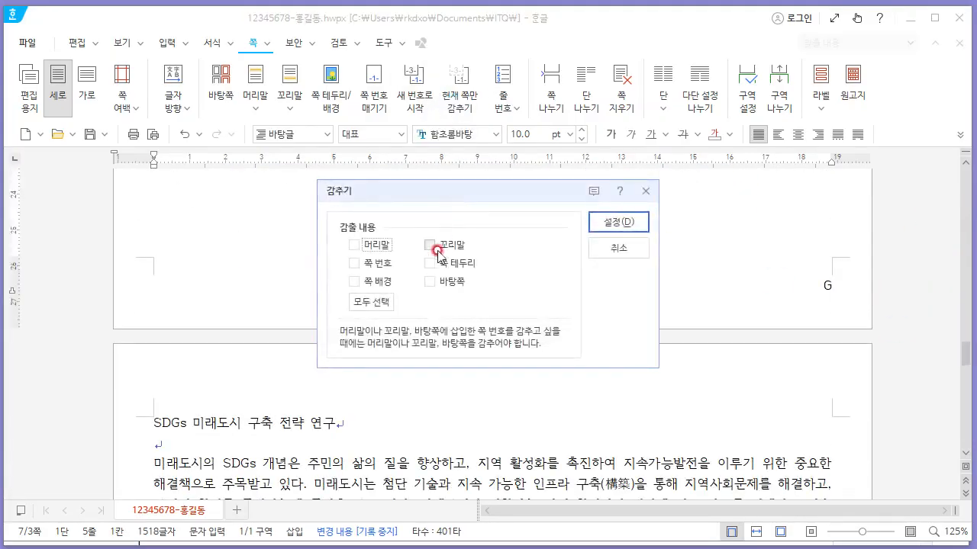
click(374, 264)
click(610, 224)
drag(964, 283, 968, 441)
click(824, 472)
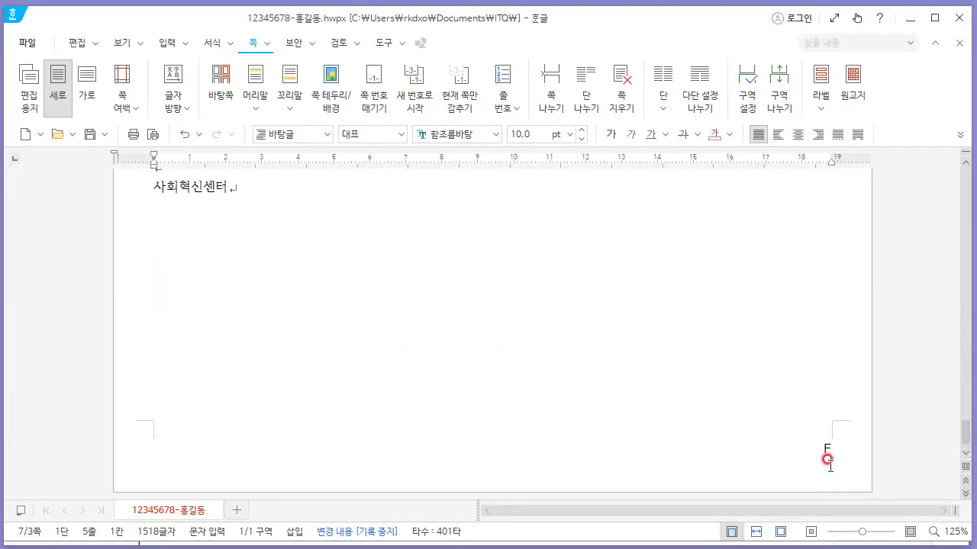
scroll(725, 412, up, 10)
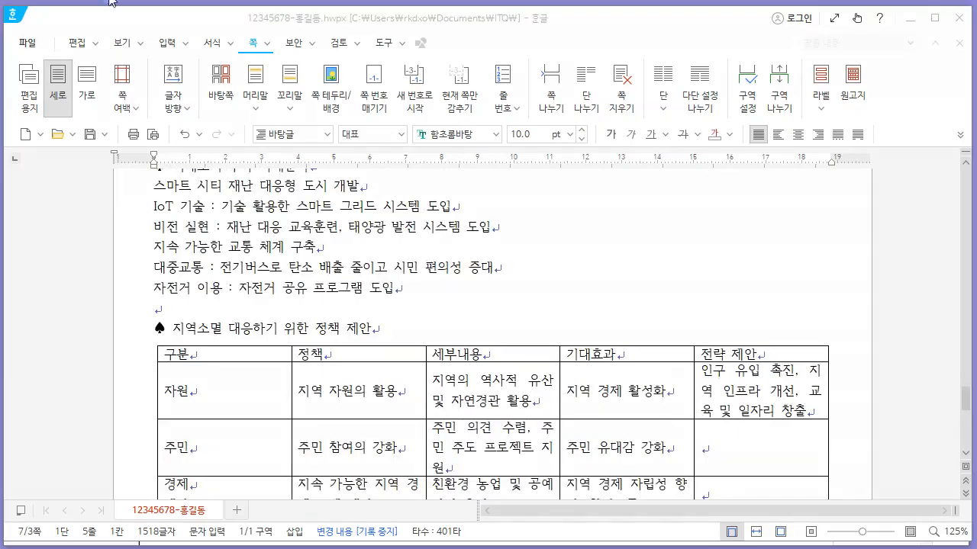
click(470, 120)
mouse_move(471, 120)
mouse_down()
mouse_move(382, 116)
mouse_move(357, 83)
mouse_move(443, 55)
mouse_move(481, 112)
mouse_move(474, 121)
mouse_up()
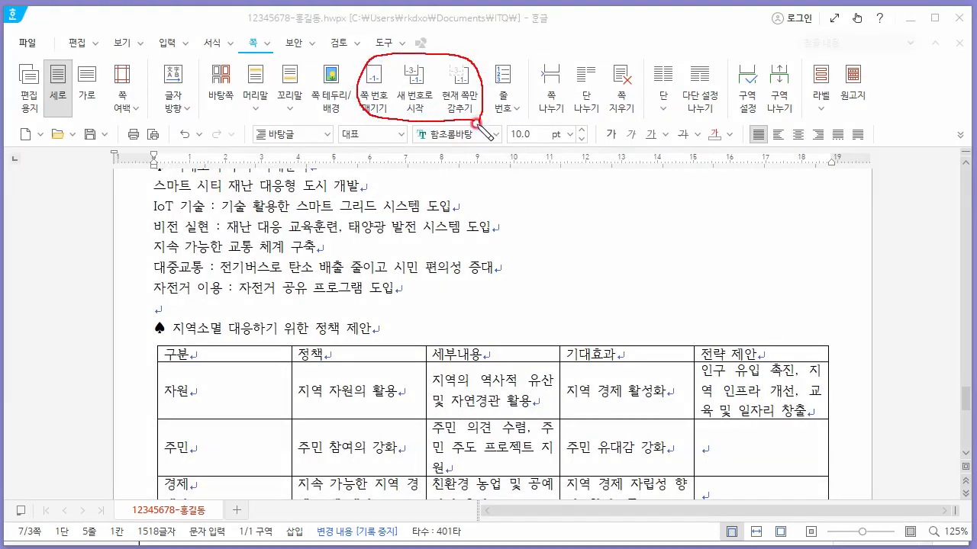
click(520, 0)
Add a both-pages (양쪽) header with no preset style (모양 없음) reading "사회혁신 전략", as given on the exam sheet.
key(alt+Tab)
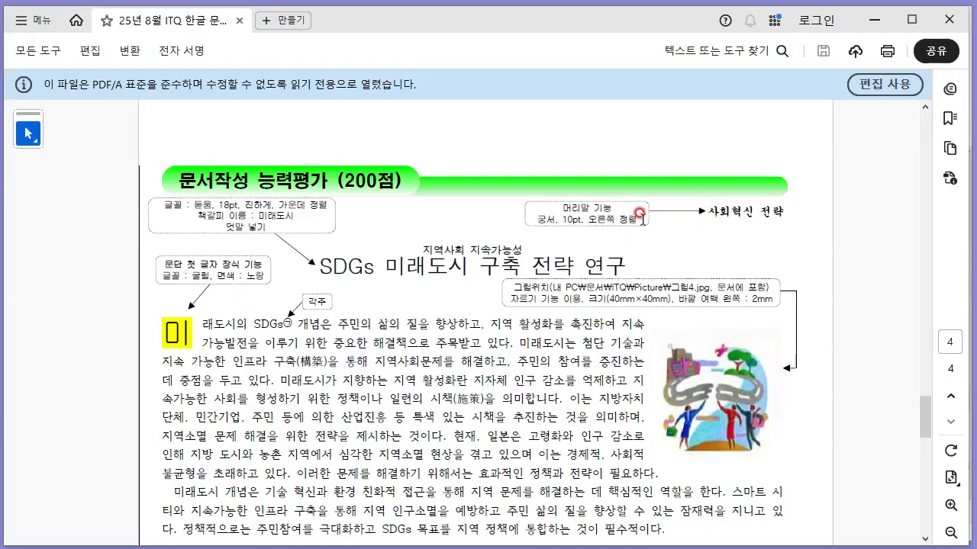
key(alt+Tab)
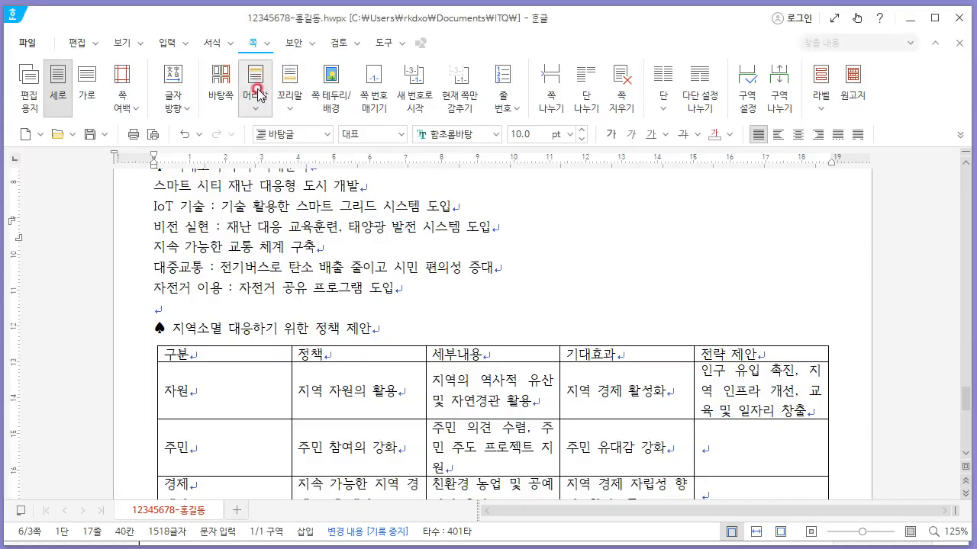
click(262, 107)
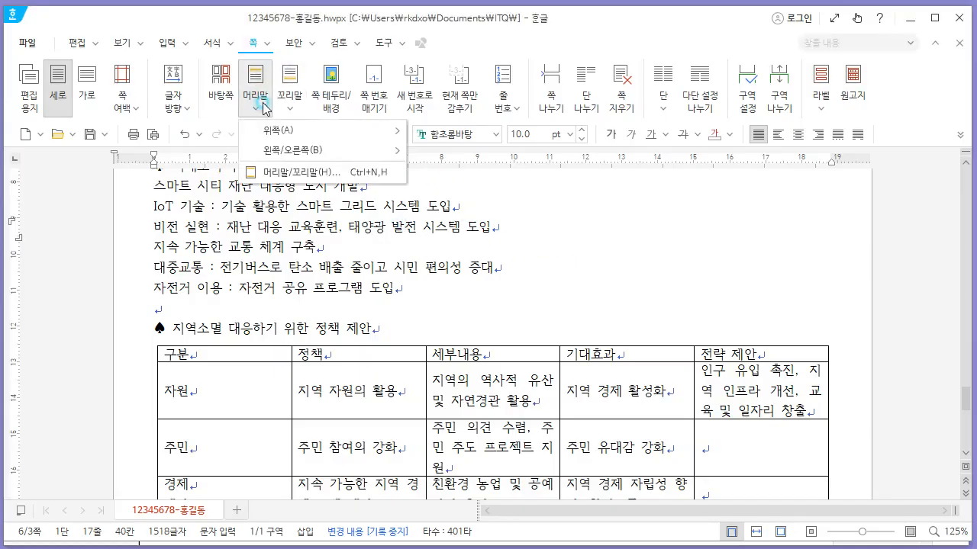
mouse_move(279, 131)
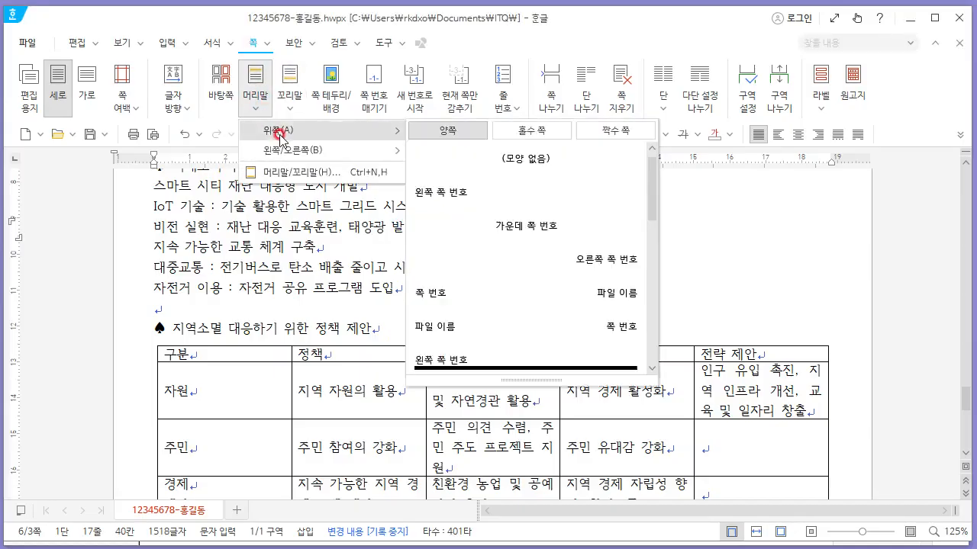
click(536, 169)
key(alt+Tab)
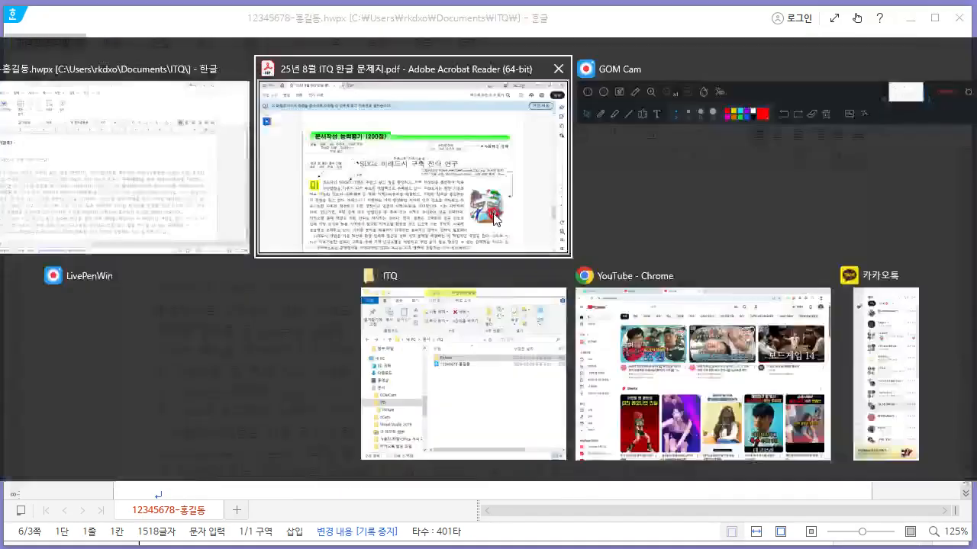
key(alt+Tab)
text(사)
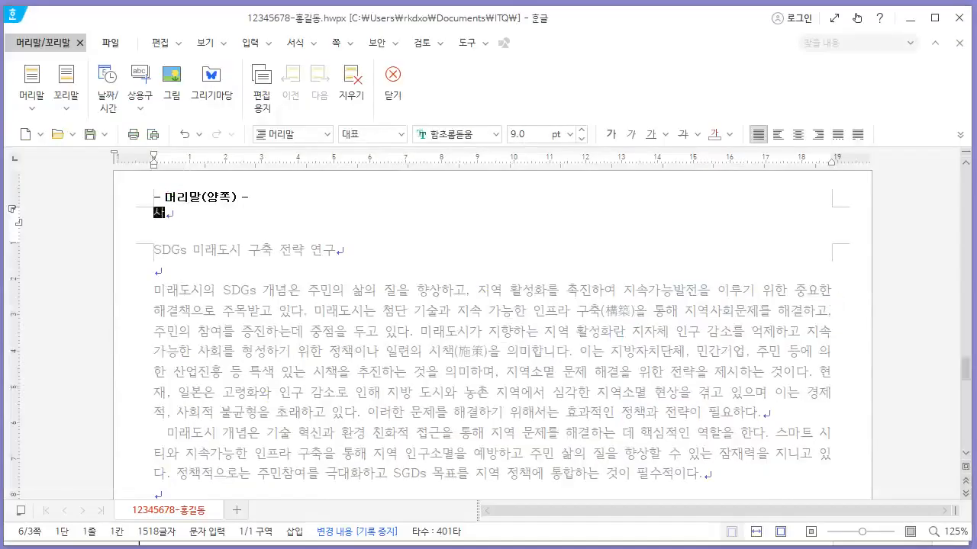
text(회혁신 ㅈ)
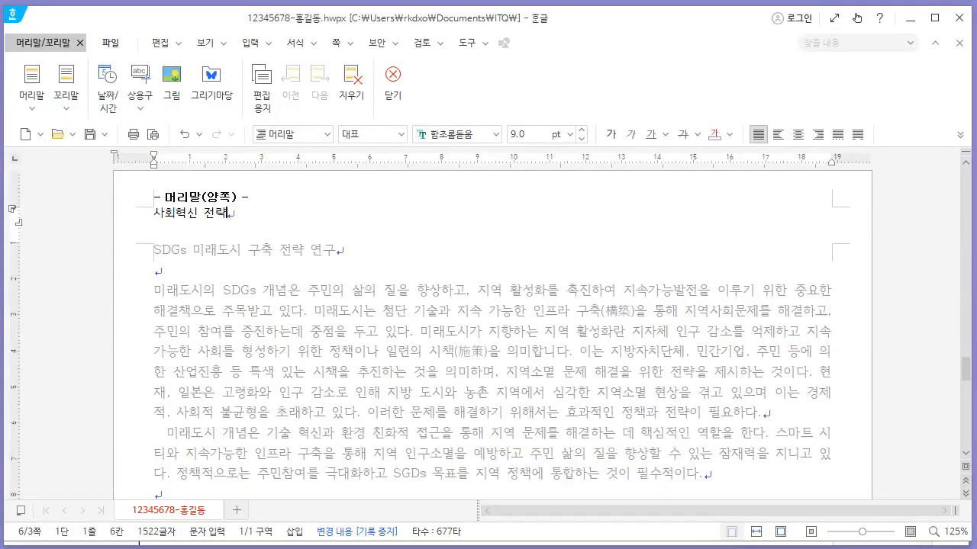
Compare the header with the exam sheet and right-align its text.
key(alt+Tab)
key(alt+Tab)
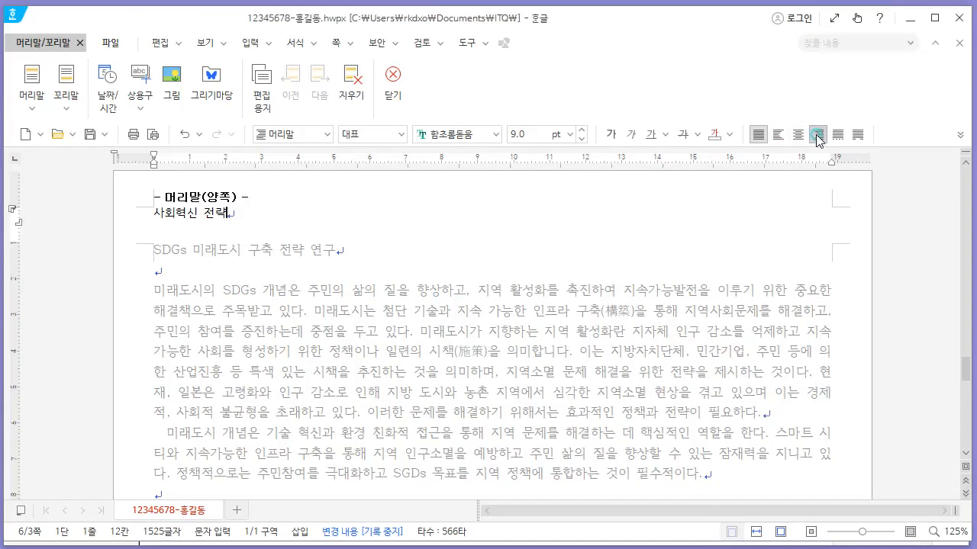
click(817, 135)
Format the header text "사회혁신 전략" in 궁서 at 10 pt per the exam sheet and leave header editing.
drag(762, 213, 833, 214)
key(alt+Tab)
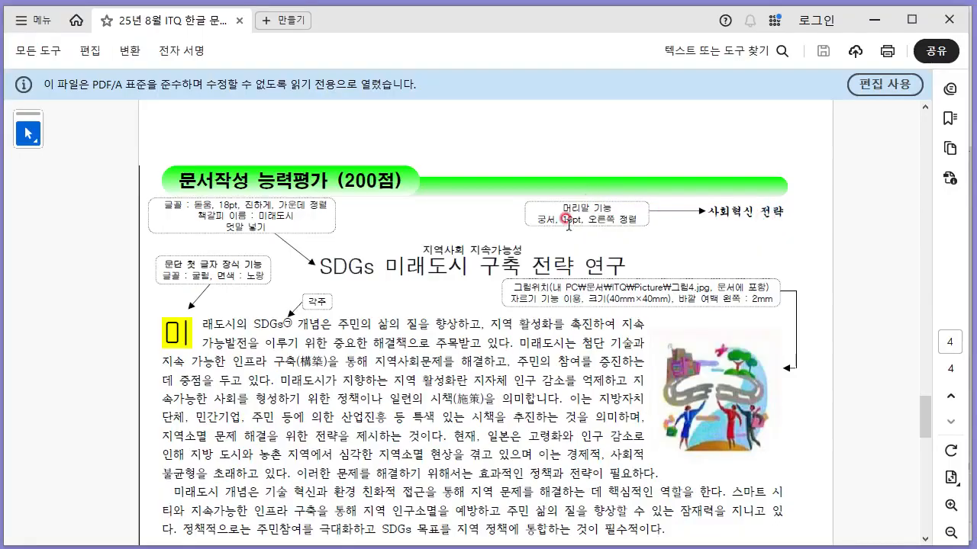
key(alt+Tab)
click(454, 134)
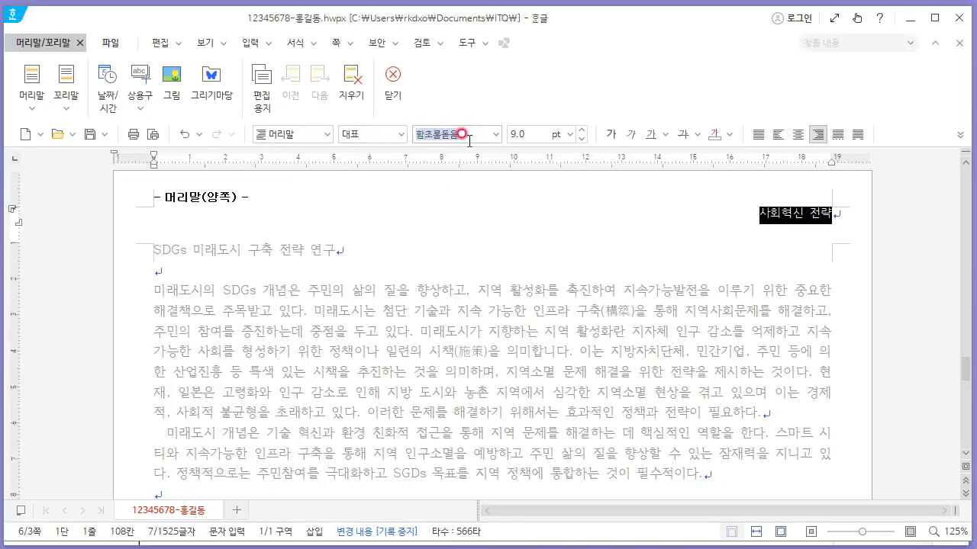
text(굴)
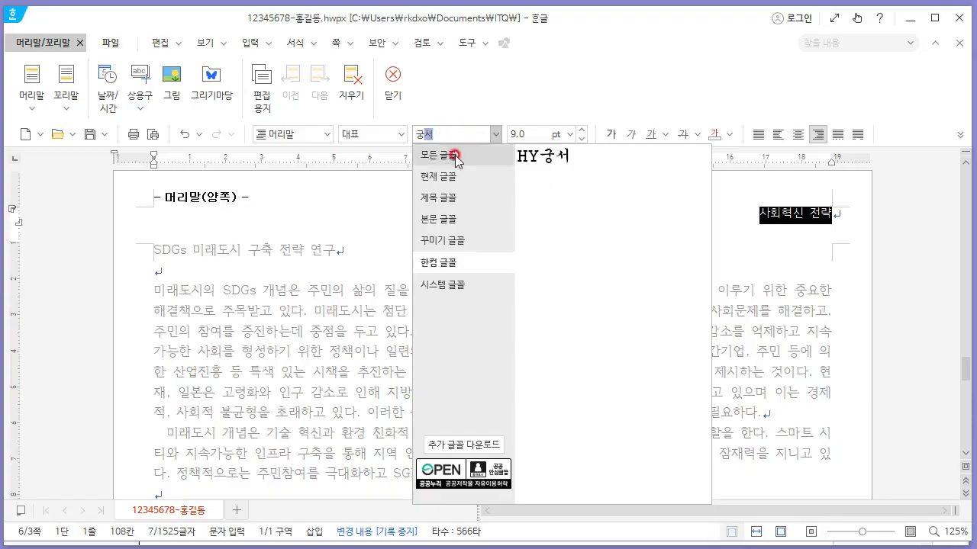
key(Return)
click(534, 135)
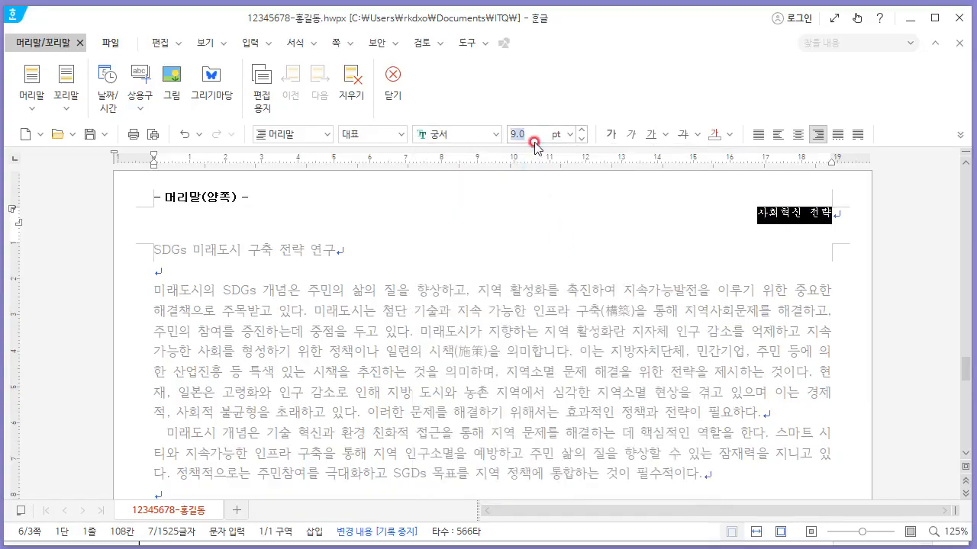
text(10)
key(Return)
click(377, 81)
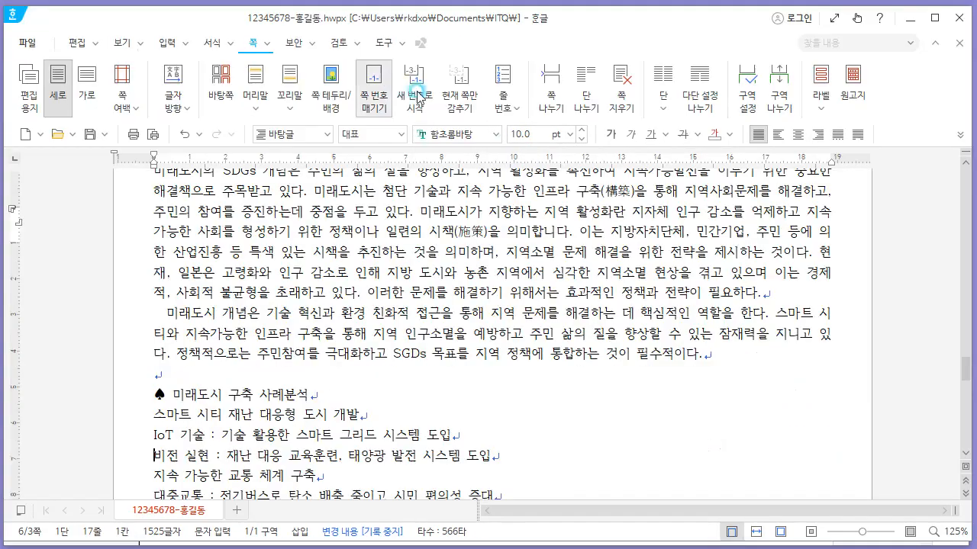
mouse_move(964, 369)
mouse_down()
mouse_move(968, 435)
mouse_move(968, 177)
mouse_move(969, 395)
mouse_move(973, 364)
mouse_up()
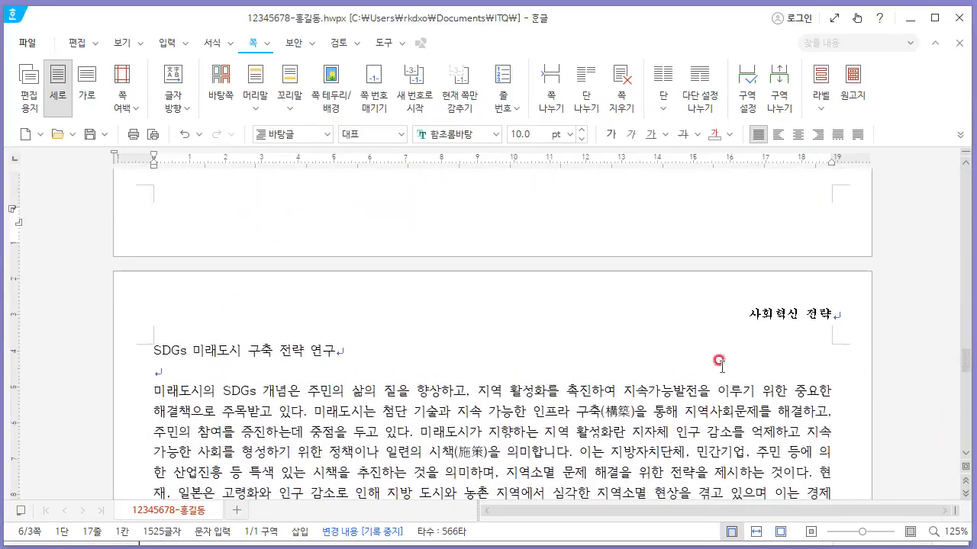
Center-align the title "SDGs 미래도시 구축 전략 연구" on the last page according to the exam sheet.
key(alt+Tab)
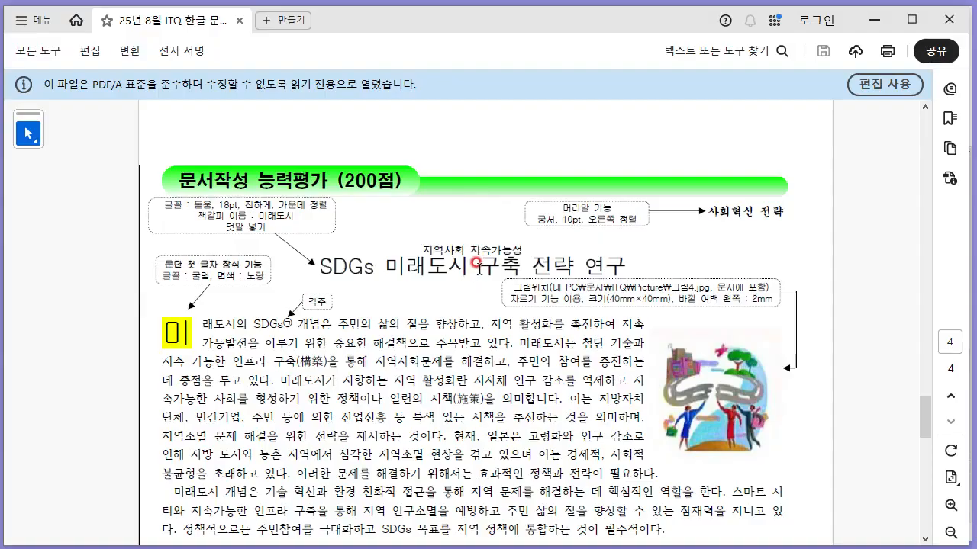
key(alt+Tab)
drag(353, 294, 141, 294)
key(alt+Tab)
key(alt+Tab)
click(798, 135)
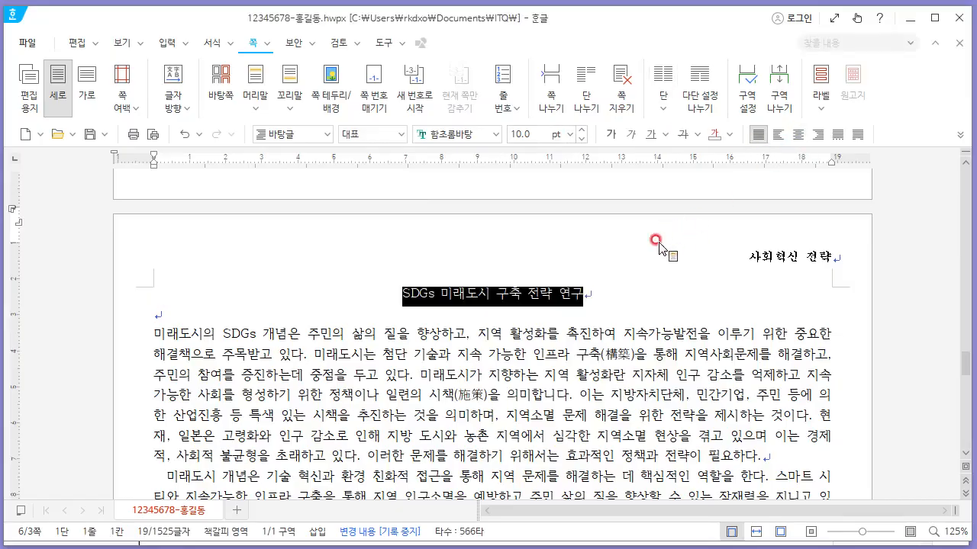
Format the title in bold 돋움 at 18 pt as specified on the exam sheet.
key(alt+Tab)
key(alt+Tab)
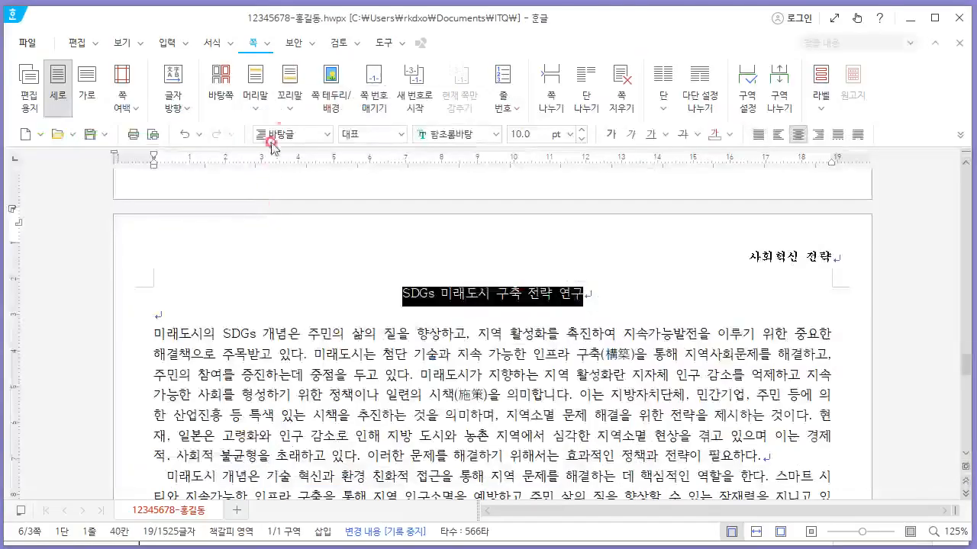
click(479, 138)
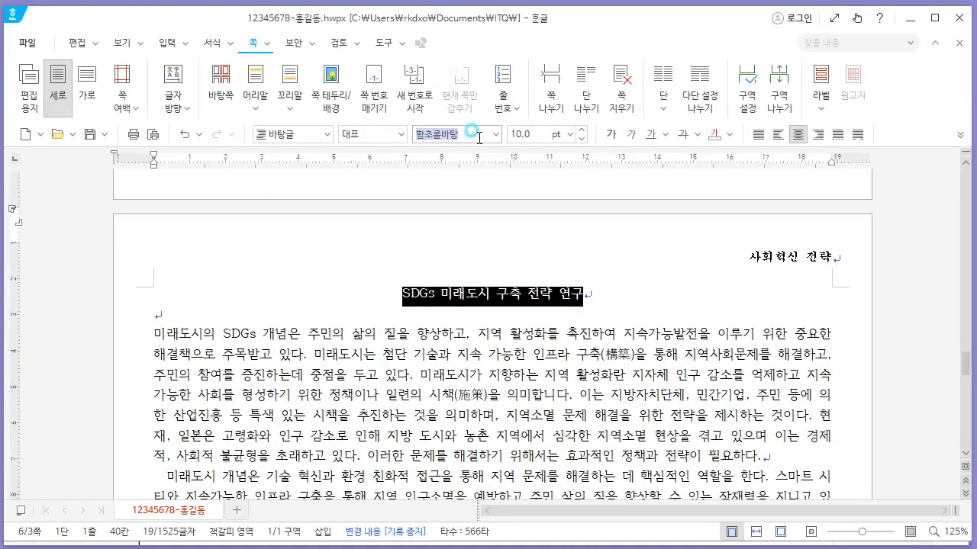
text(ㄷㅗㄷㅇㅜㅁ)
key(Return)
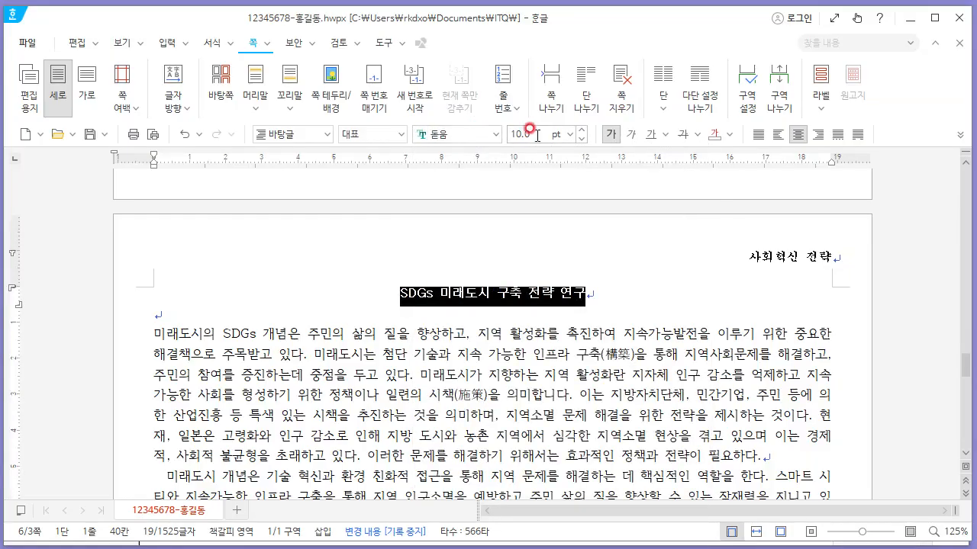
key(Return)
click(581, 317)
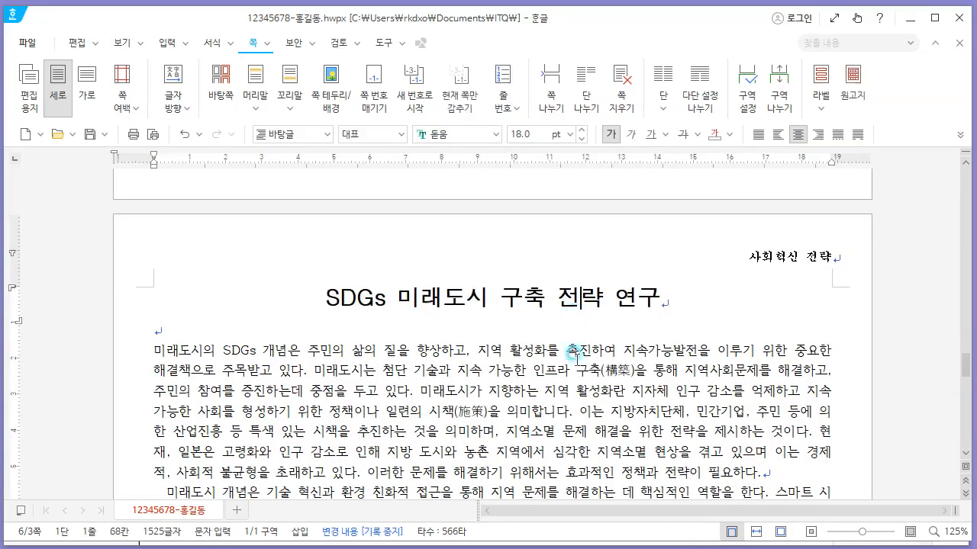
Check the 덧말 text above the title on the exam sheet and select the whole title in the document.
key(alt+Tab)
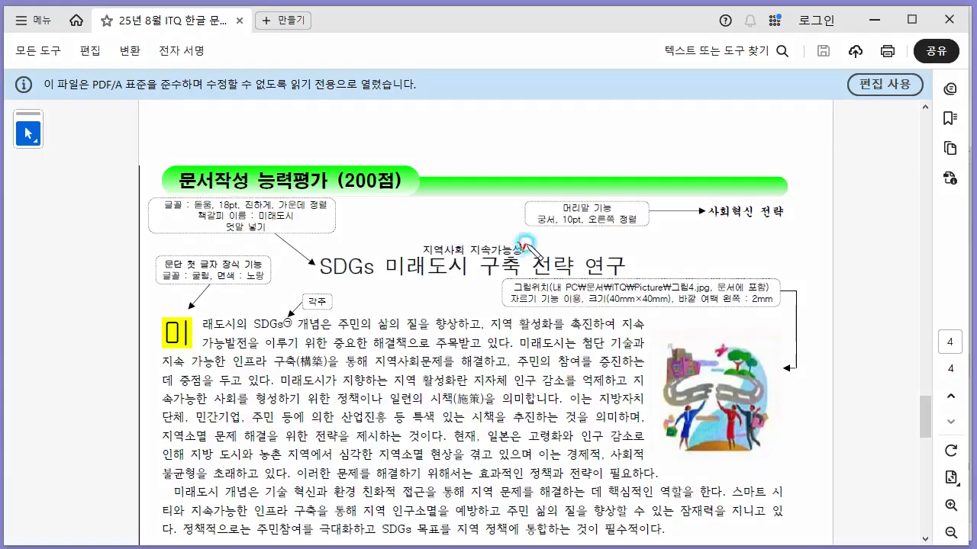
drag(519, 241, 527, 238)
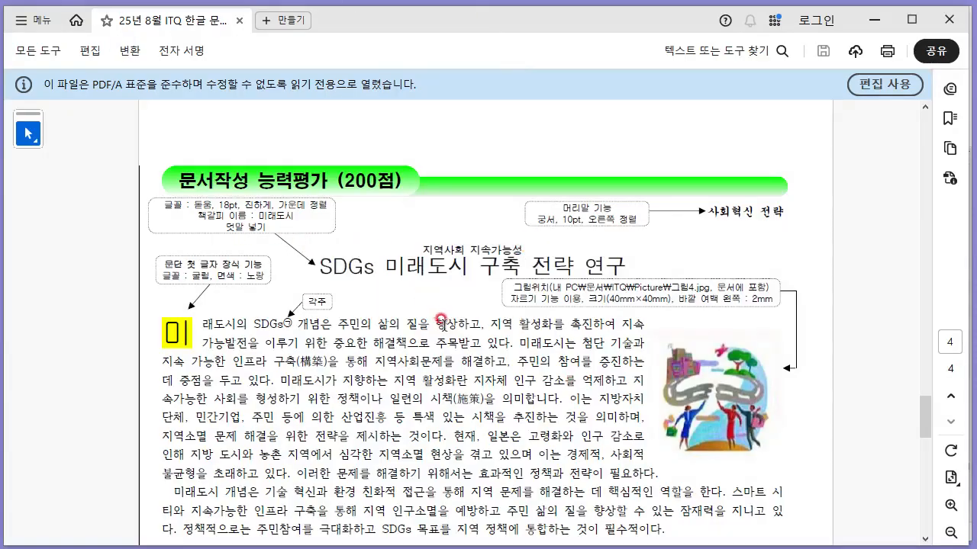
key(alt+Tab)
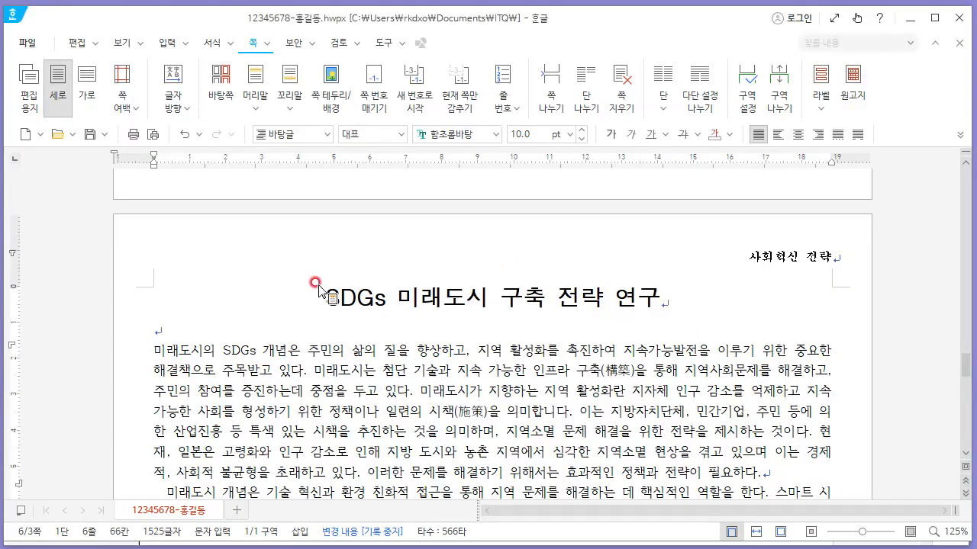
drag(332, 291, 674, 294)
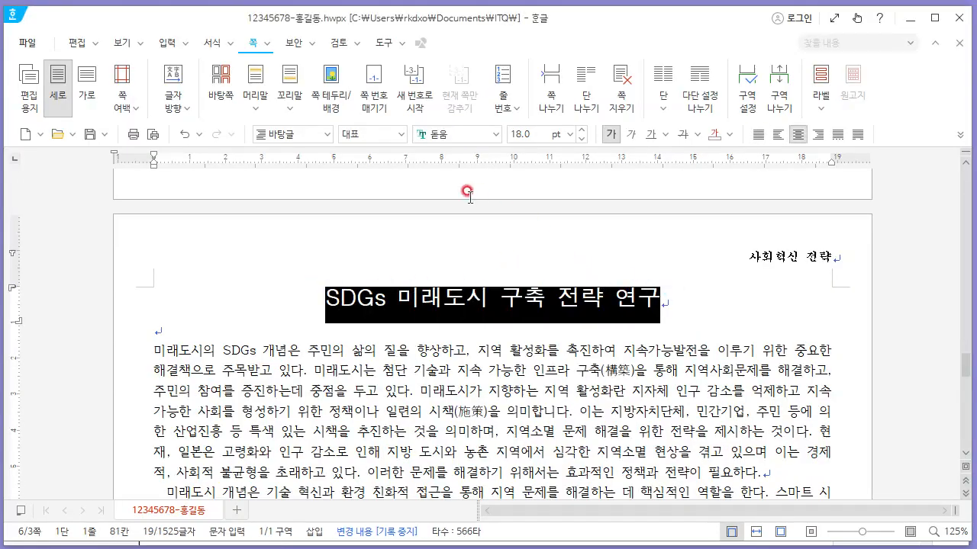
click(169, 42)
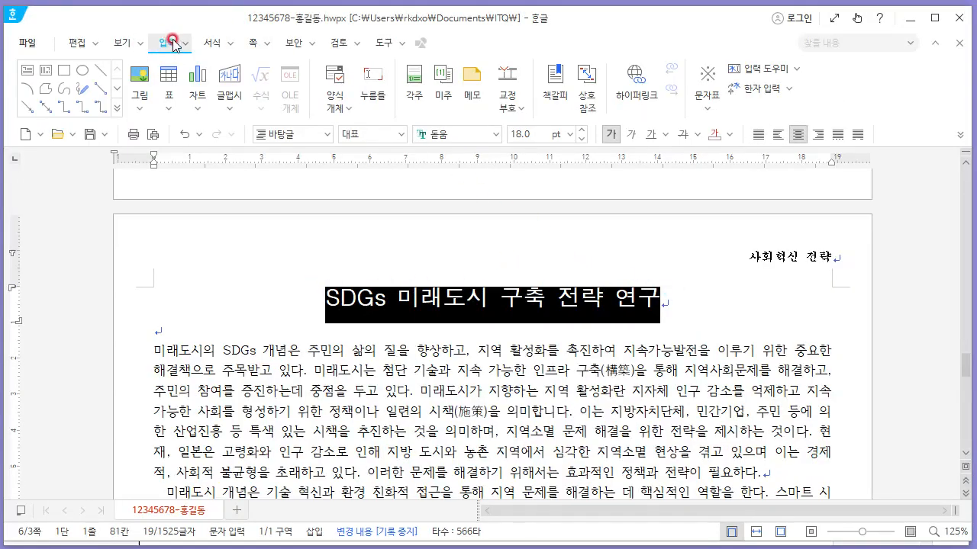
click(623, 95)
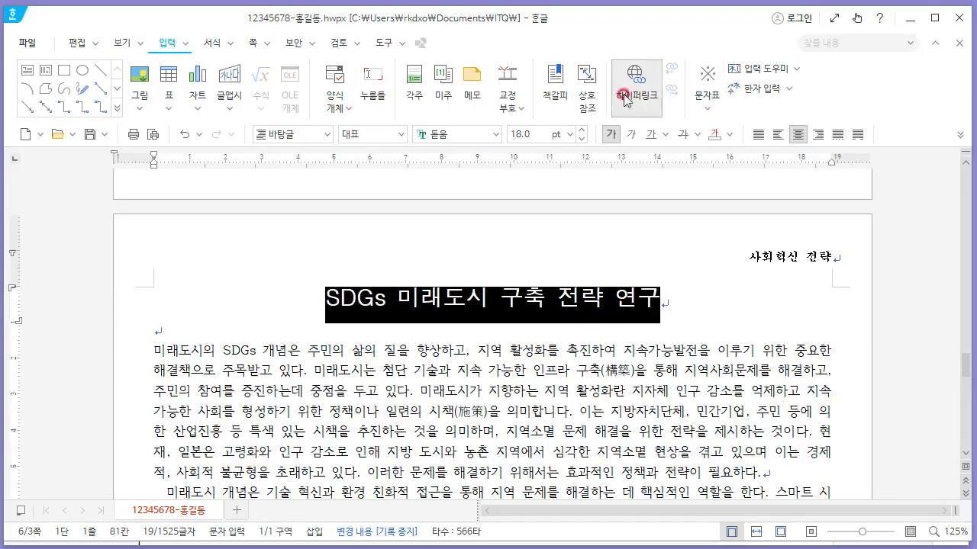
click(209, 44)
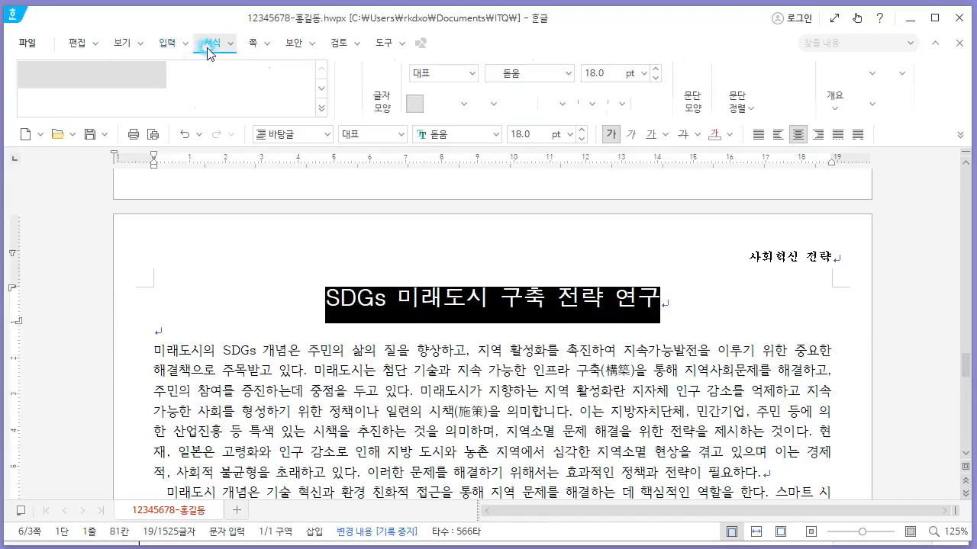
click(254, 44)
click(93, 114)
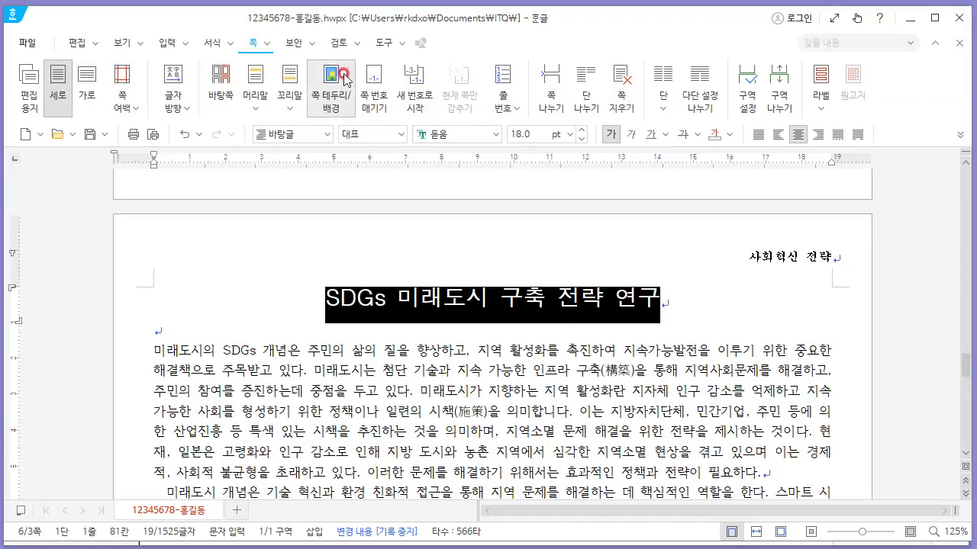
click(166, 43)
click(80, 44)
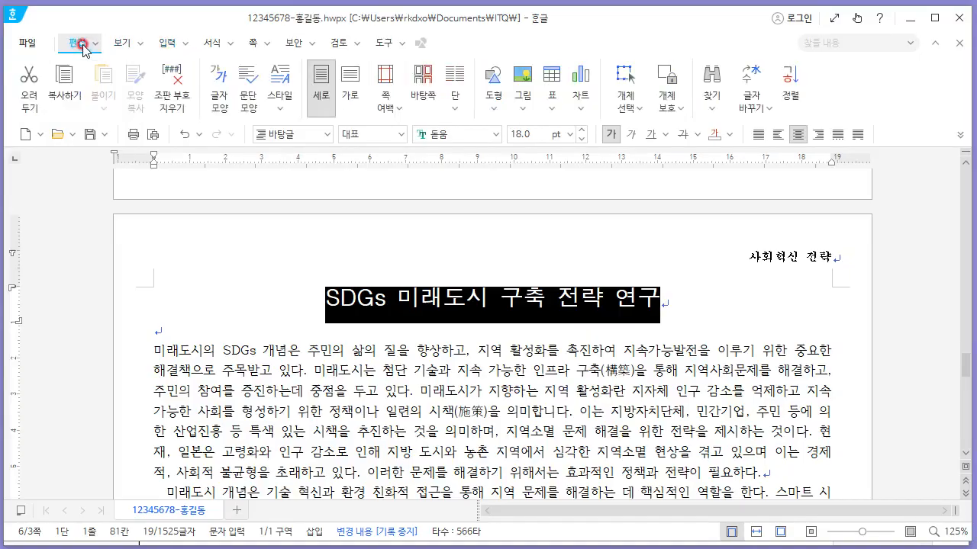
Add the 덧말 "지역사회 지속가능성" above the selected title "SDGs 미래도시 구축 전략 연구", following the exam sheet.
click(180, 43)
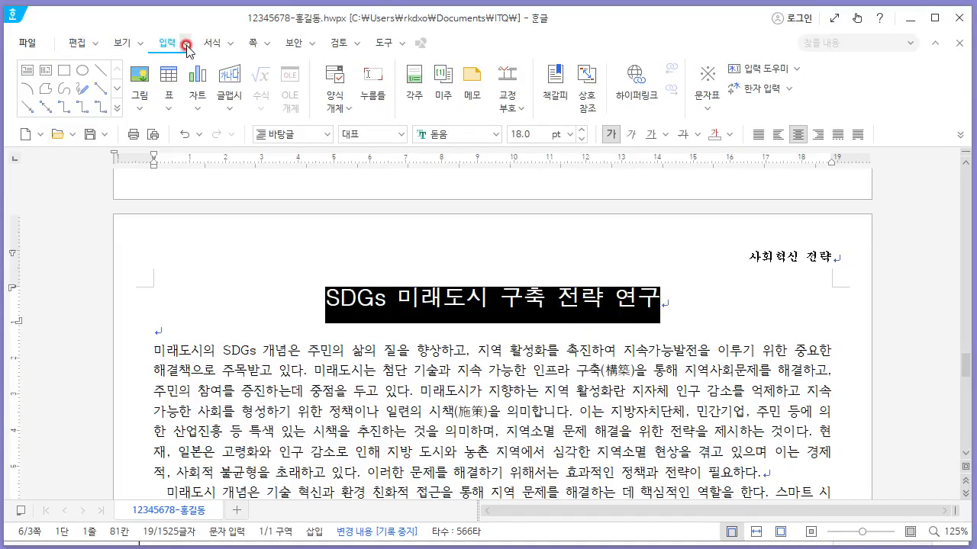
click(187, 47)
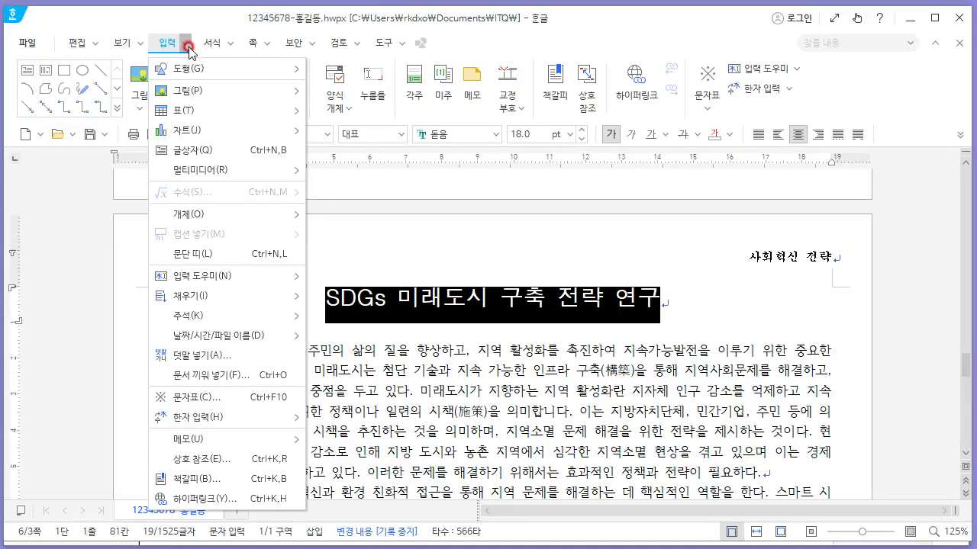
click(246, 355)
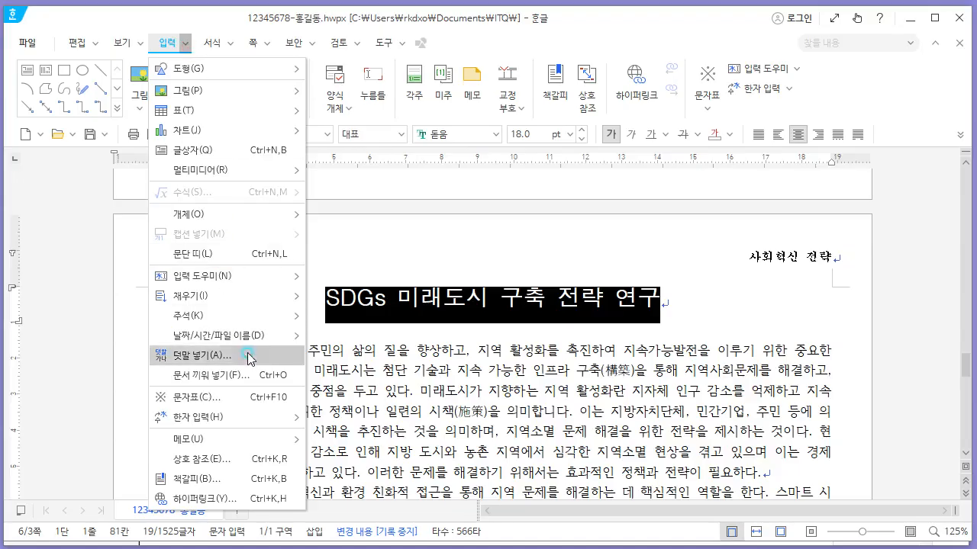
key(alt+Tab)
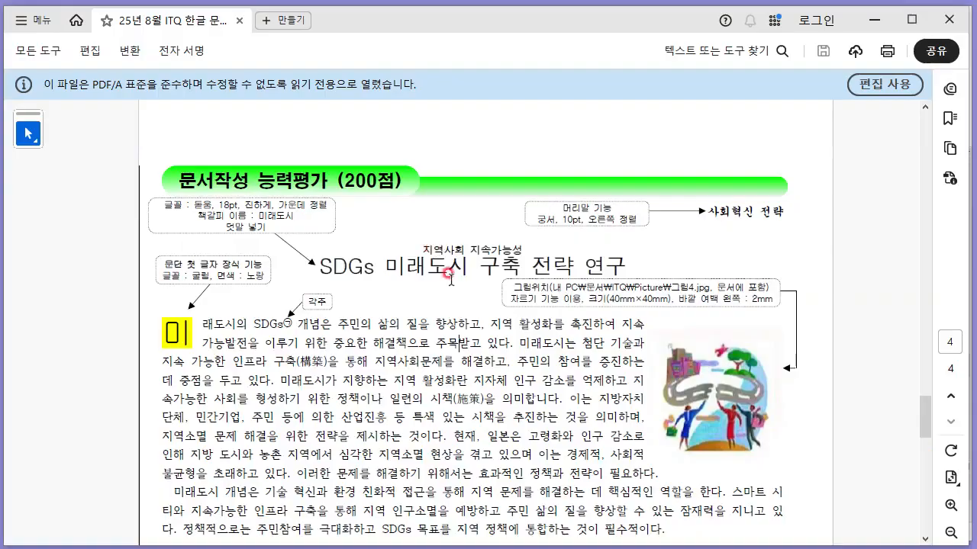
key(alt+Tab)
text(징역사회)
key(alt+Tab)
key(alt+Tab)
text(지속)
key(BackSpace)
key(BackSpace)
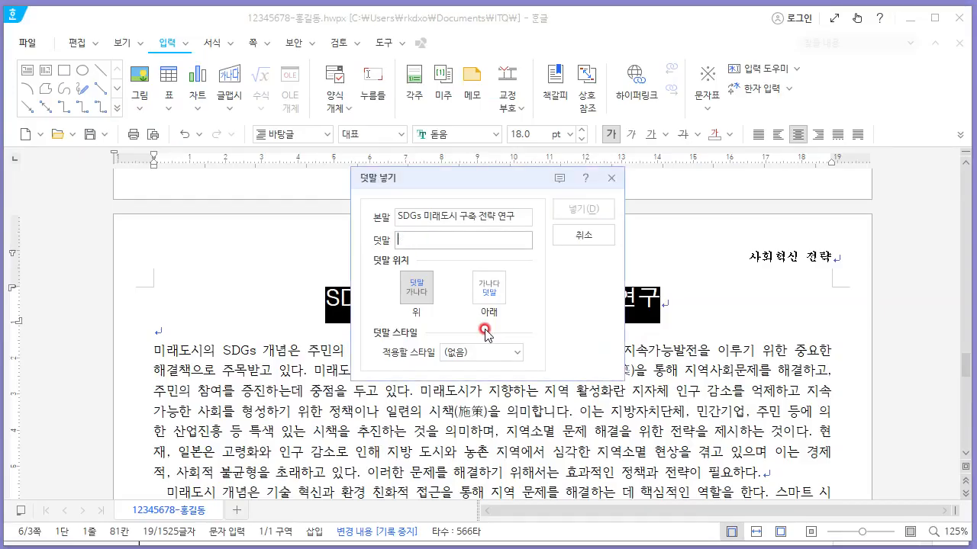
text(역사회 지속가능성)
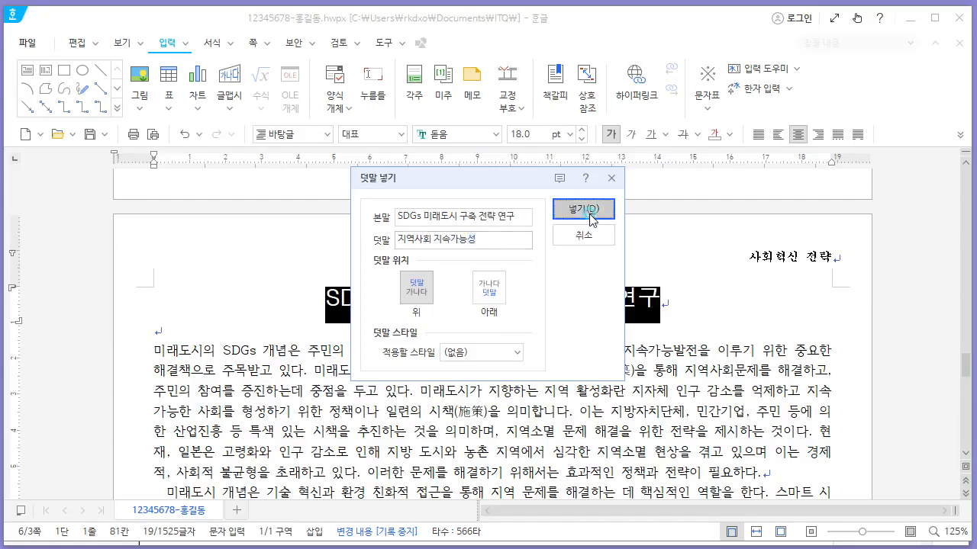
click(583, 209)
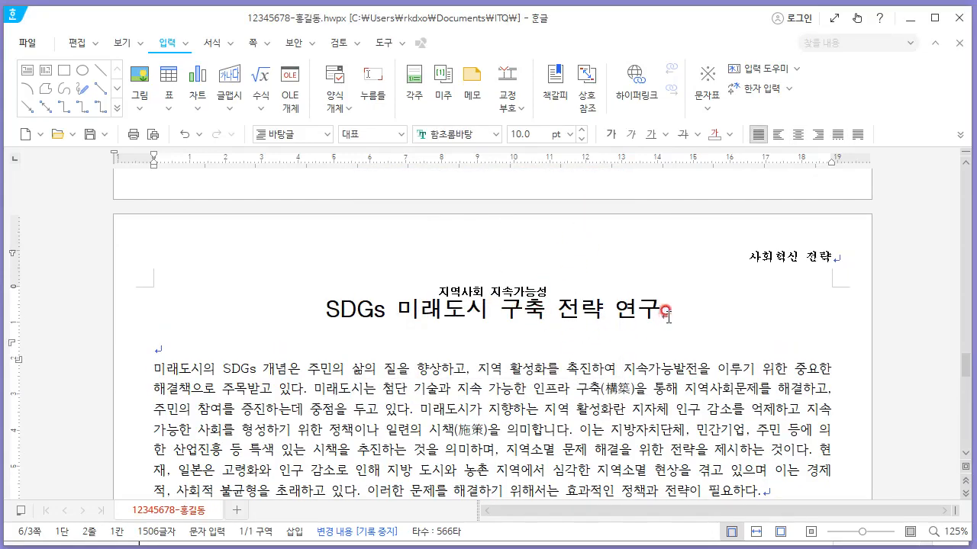
Start the 문단 첫 글자 장식 for the first body paragraph and choose the two-line shape shown on the exam sheet.
key(alt+Tab)
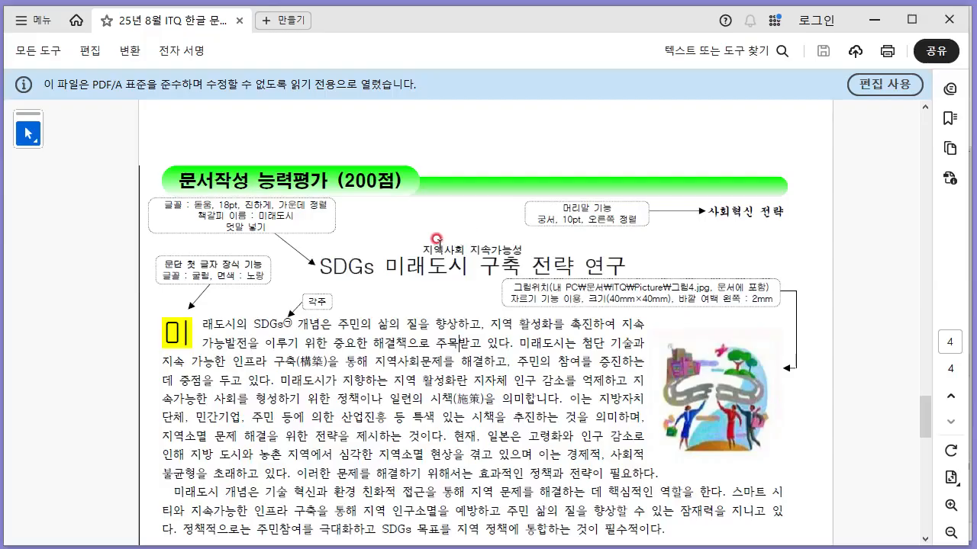
scroll(437, 240, down, 1)
key(alt+Tab)
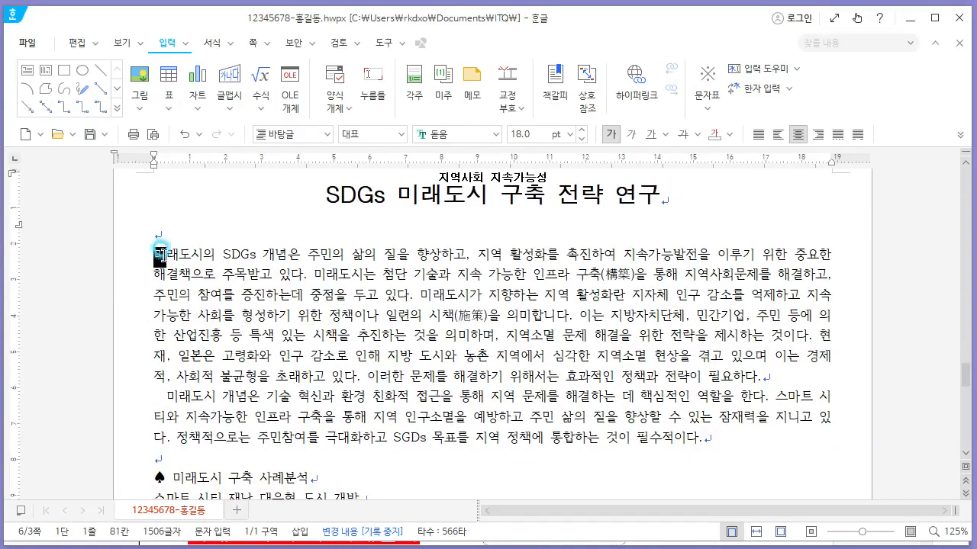
drag(292, 258, 603, 372)
click(603, 373)
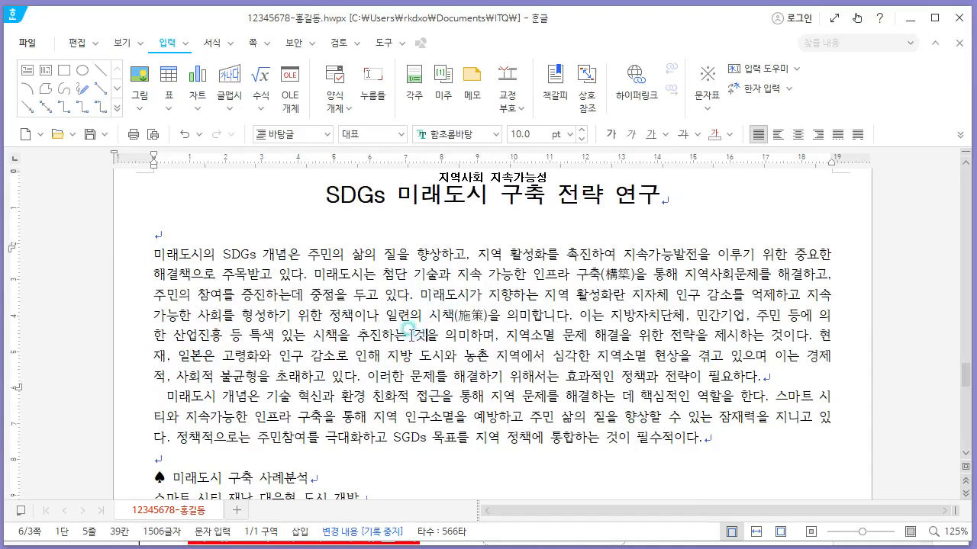
click(300, 293)
click(162, 245)
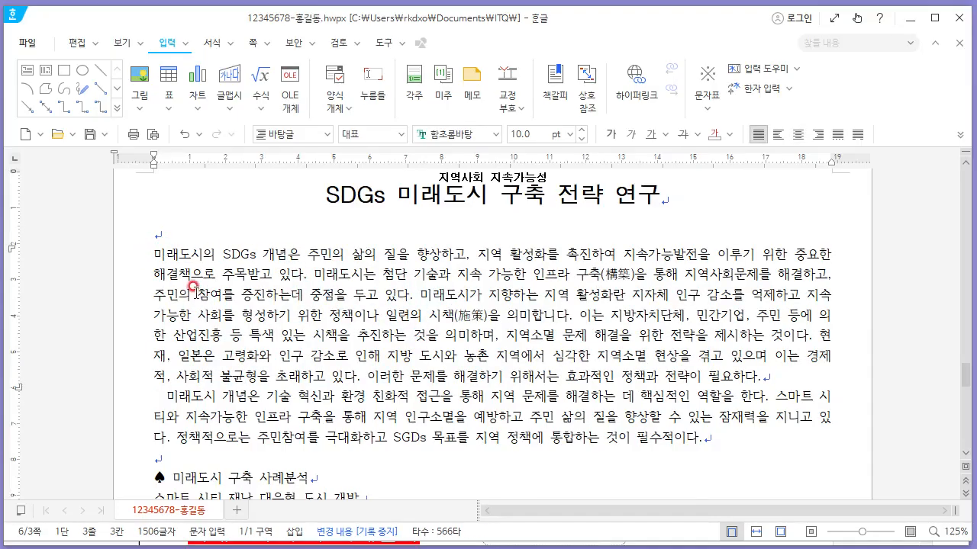
click(229, 44)
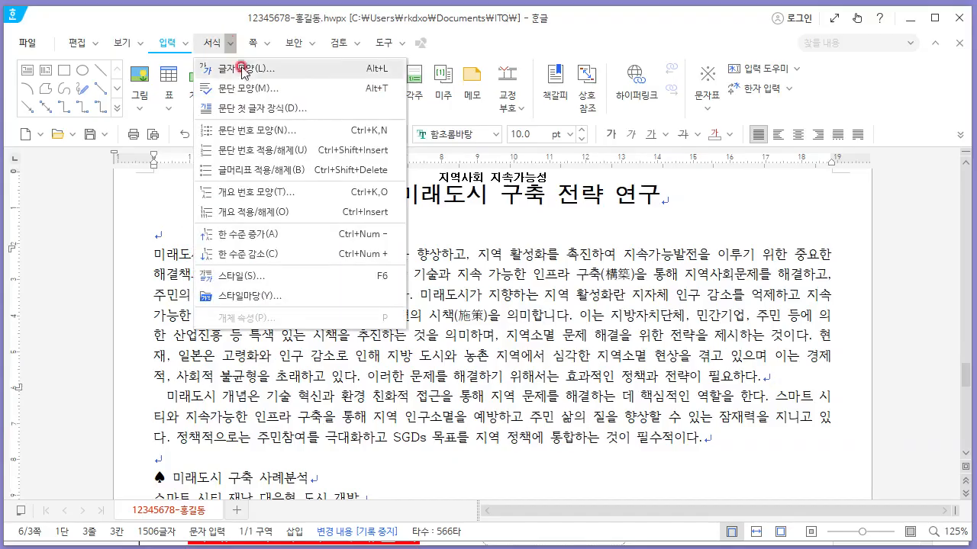
click(262, 108)
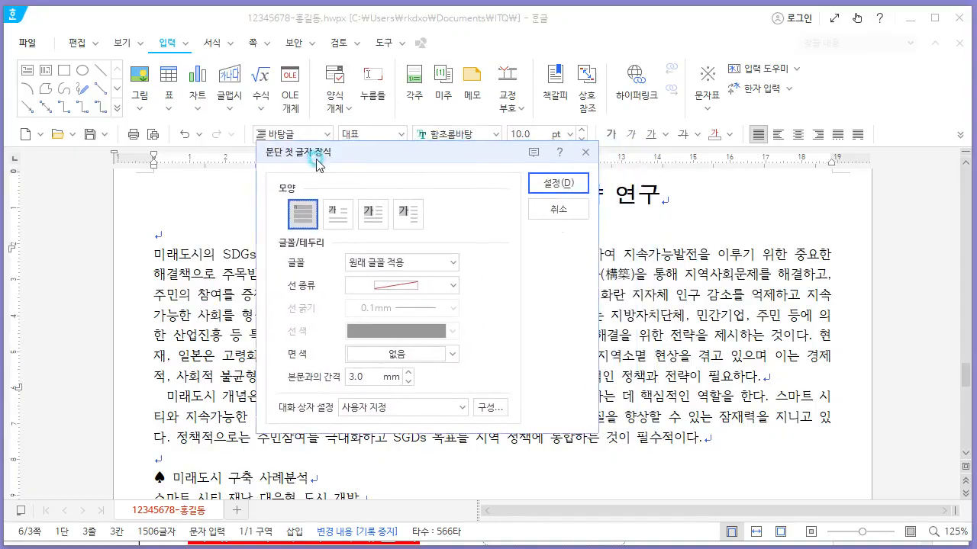
key(alt+Tab)
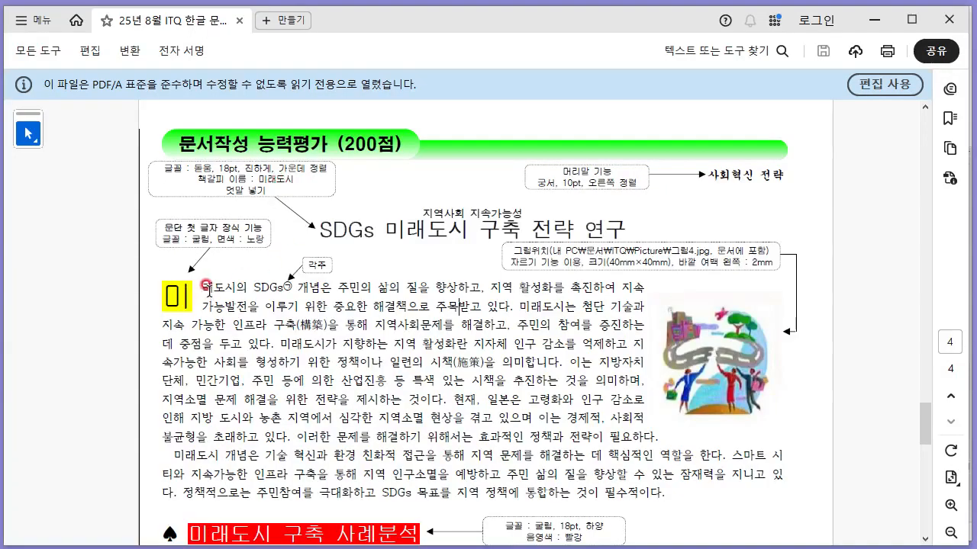
key(alt+Tab)
click(334, 213)
Set the paragraph's decorated first letter to the 굴림 font with a yellow fill color and apply it.
key(alt+Tab)
key(alt+Tab)
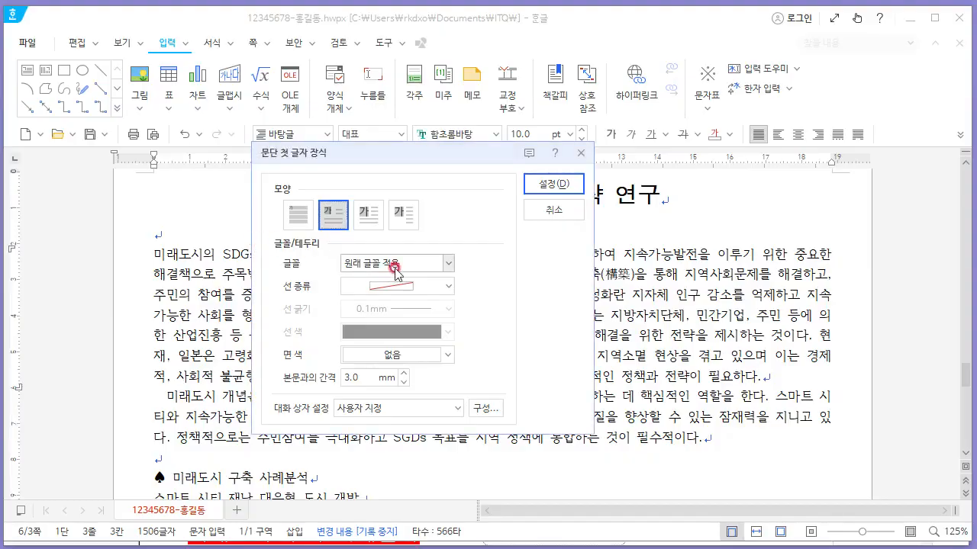
click(397, 263)
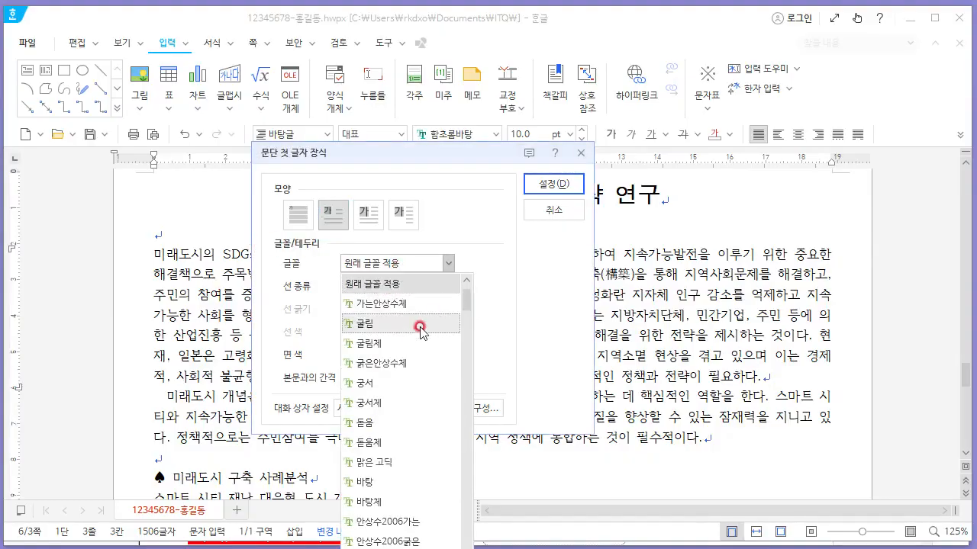
click(427, 319)
click(371, 356)
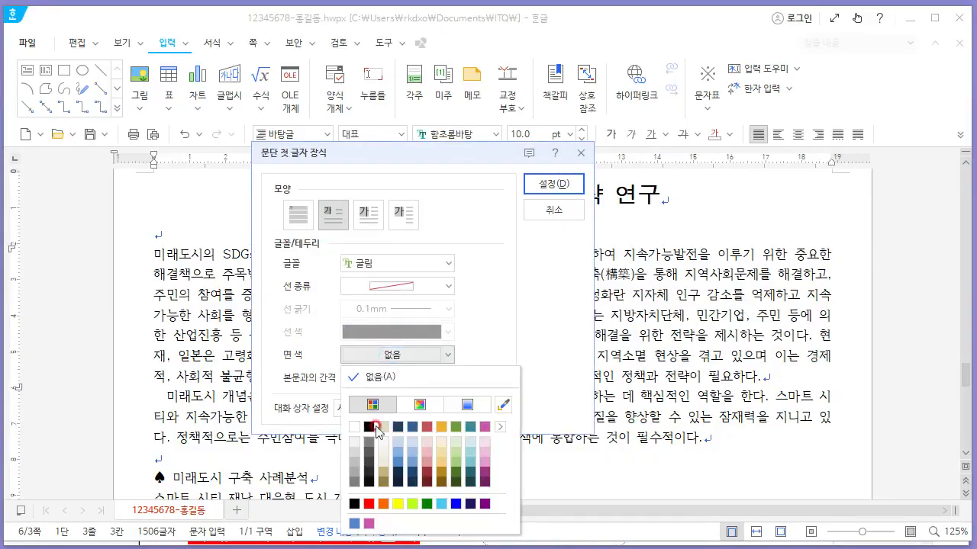
click(399, 503)
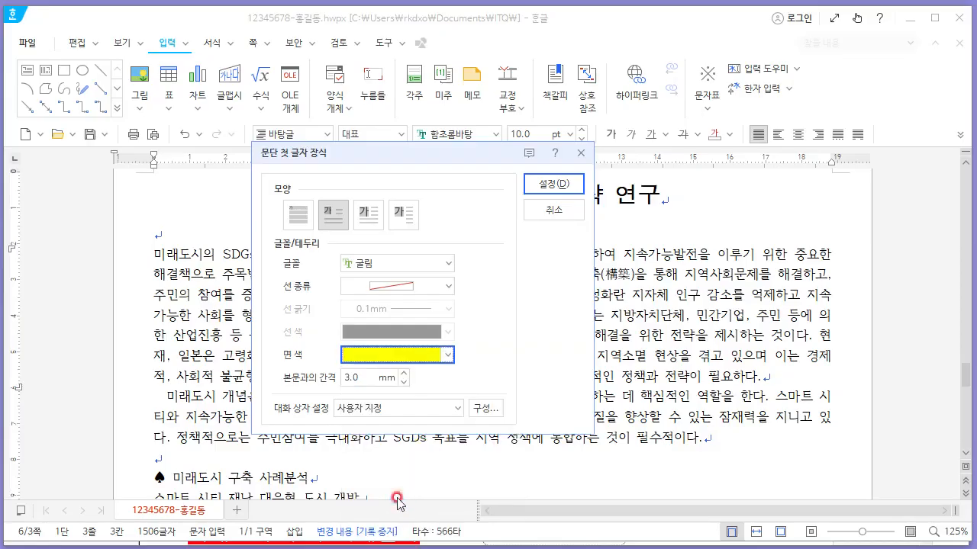
click(563, 186)
Check the footnote position on the exam sheet and place the cursor after "SDGs" in the first body paragraph.
key(alt+Tab)
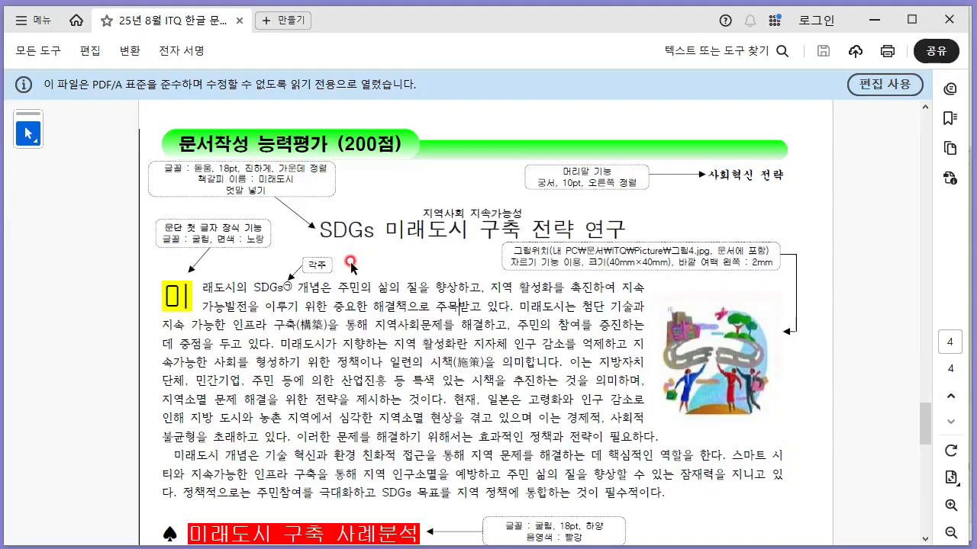
key(alt+Tab)
key(alt+Tab)
scroll(318, 294, down, 1)
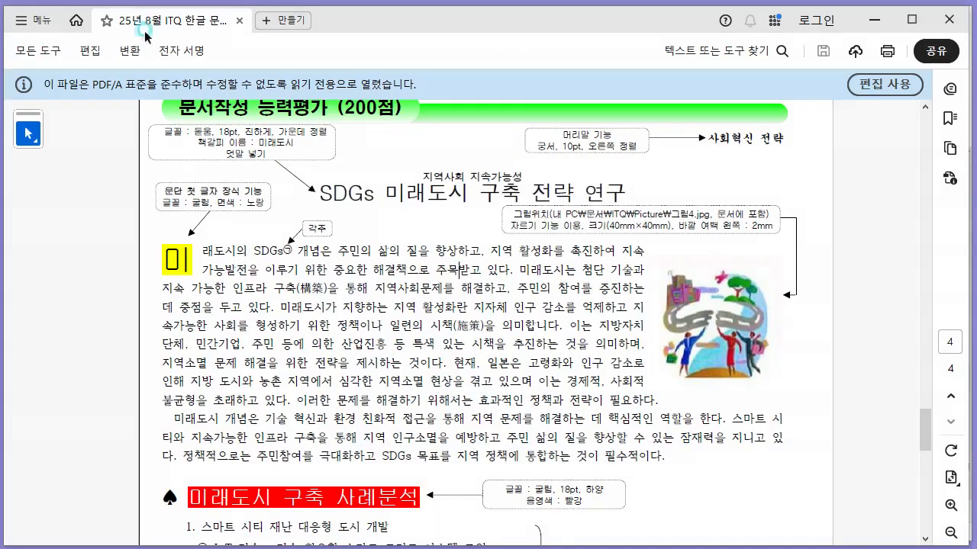
key(alt+Tab)
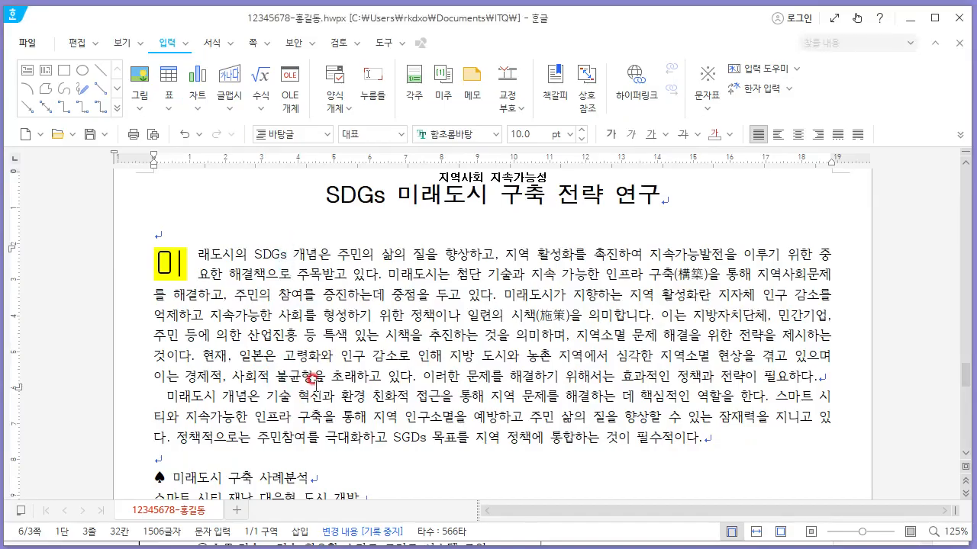
key(ctrl+2)
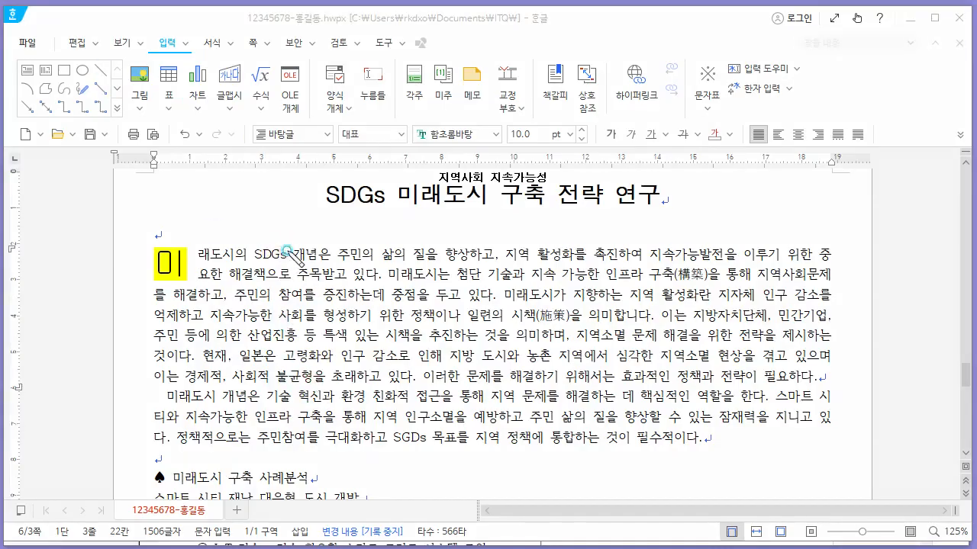
drag(287, 250, 287, 265)
drag(306, 226, 308, 241)
mouse_move(319, 227)
mouse_down()
mouse_move(318, 241)
mouse_move(323, 235)
mouse_up()
mouse_move(329, 227)
mouse_down()
mouse_move(328, 238)
mouse_move(340, 227)
mouse_move(349, 238)
mouse_up()
drag(346, 232, 355, 232)
mouse_move(359, 226)
mouse_down()
mouse_move(359, 237)
mouse_move(367, 226)
mouse_up()
key(Escape)
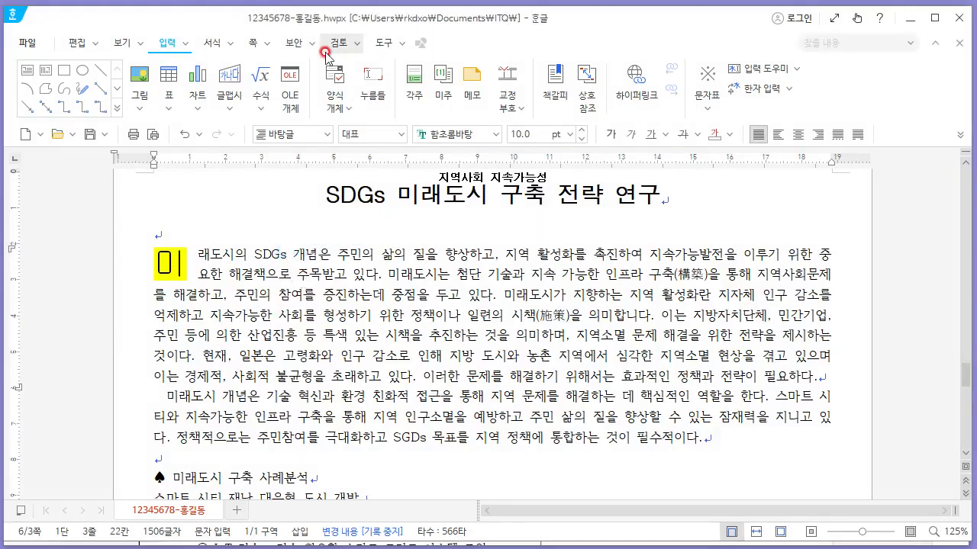
Insert a footnote (각주) after "SDGs" in the first body paragraph and go to its text line on the page.
click(257, 43)
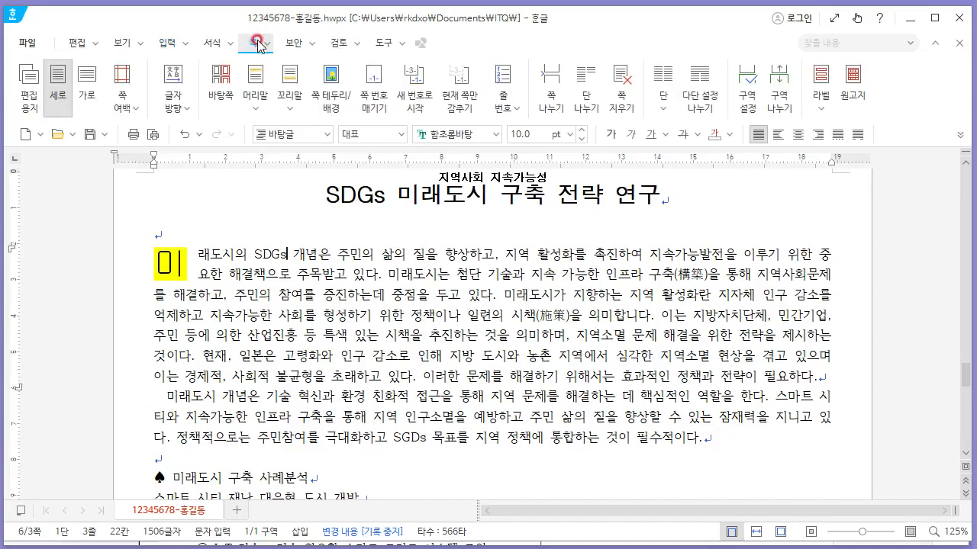
click(168, 43)
click(411, 105)
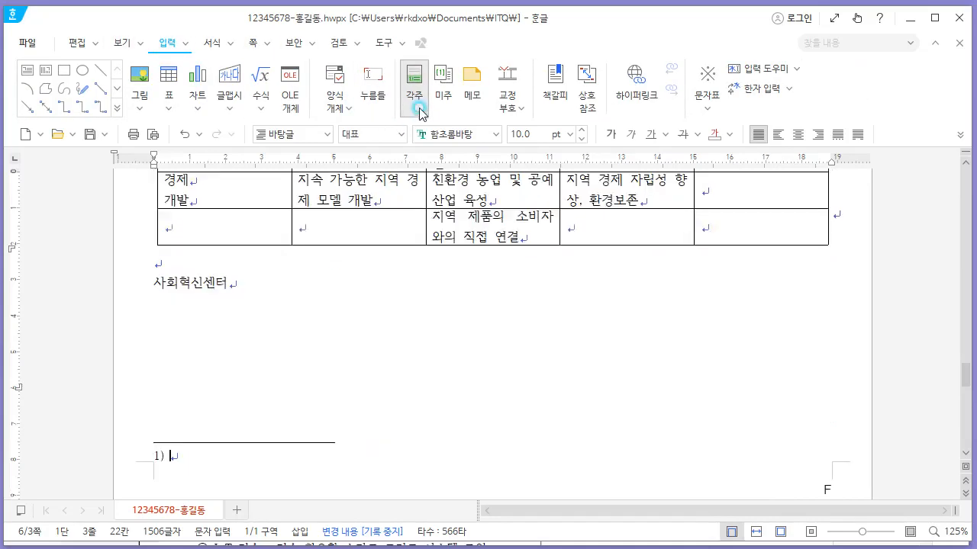
scroll(392, 290, up, 5)
drag(965, 405, 965, 432)
click(462, 229)
click(249, 429)
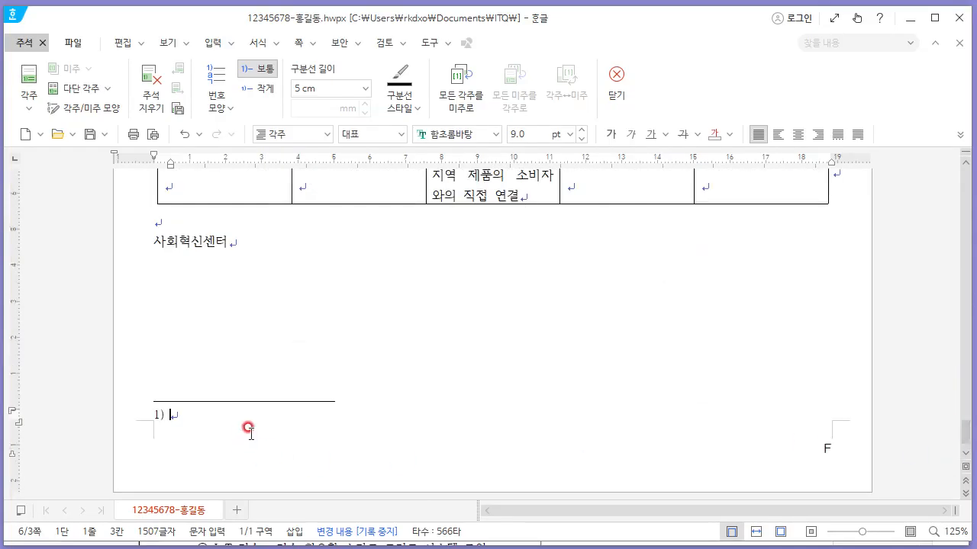
Following the exam sheet, enter the first half of the footnote text: "2016년부터 2030년까지 17가지".
key(alt+Tab)
key(alt+Tab)
scroll(290, 246, down, 10)
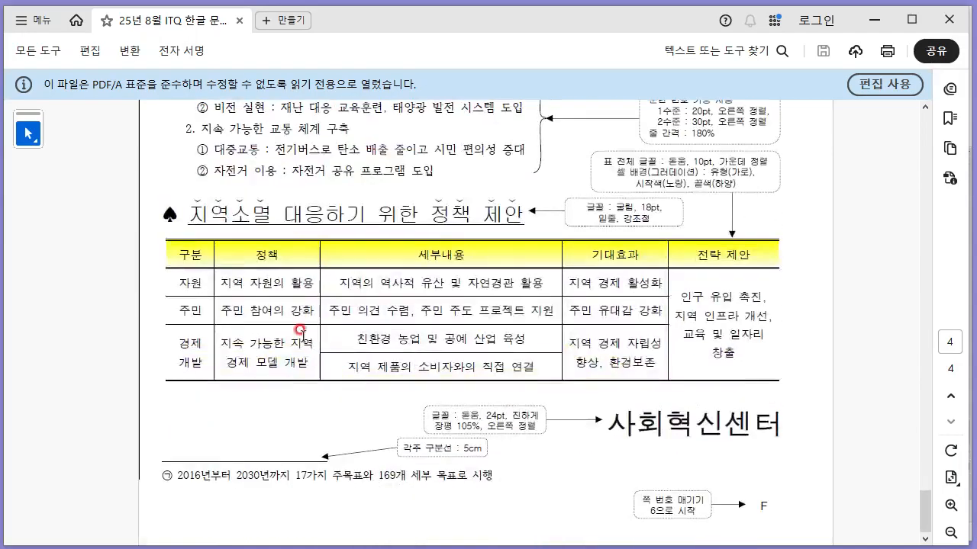
key(alt+Tab)
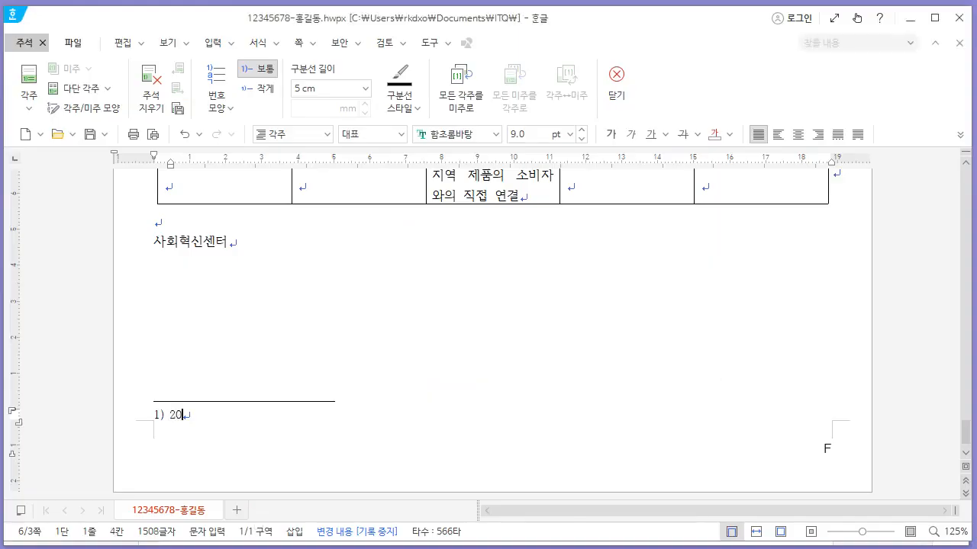
text(터)
key(alt+Tab)
key(alt+Tab)
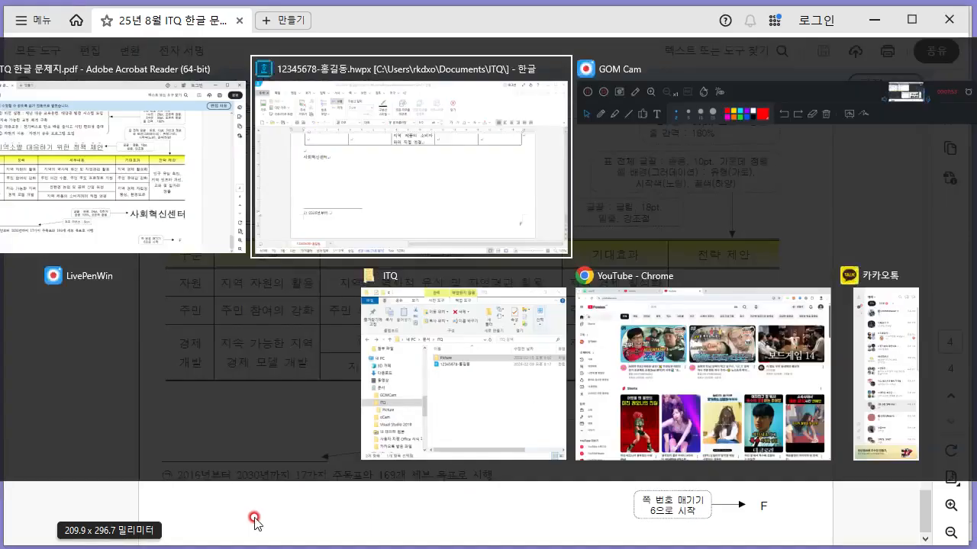
text(2030년까지)
key(alt+Tab)
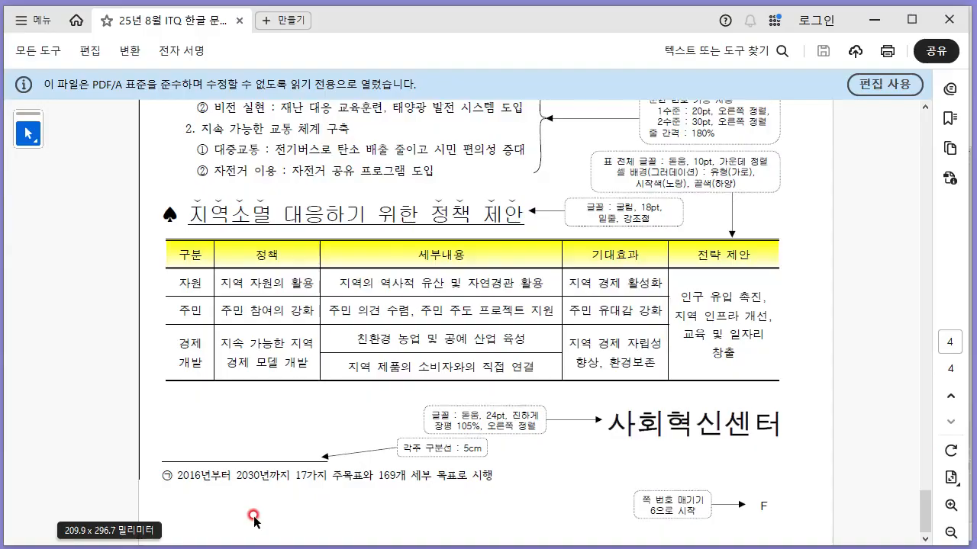
key(alt+Tab)
text(17가지)
Finish the footnote text with "주목표와 169개 세부 목표로 시행" and compare it with the exam sheet.
key(alt+Tab)
key(alt+Tab)
text(줌)
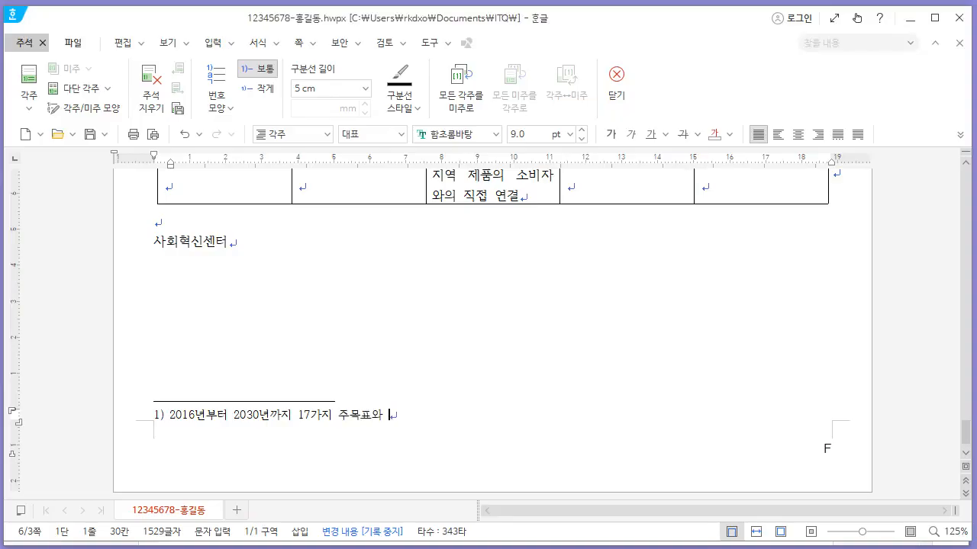
text(표와 169개)
key(alt+Tab)
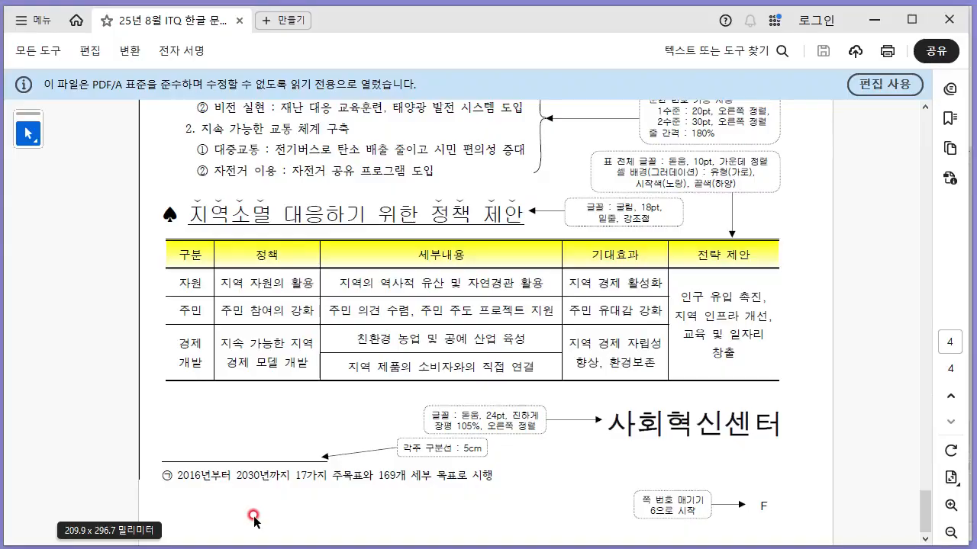
key(alt+Tab)
text(세부 목표로)
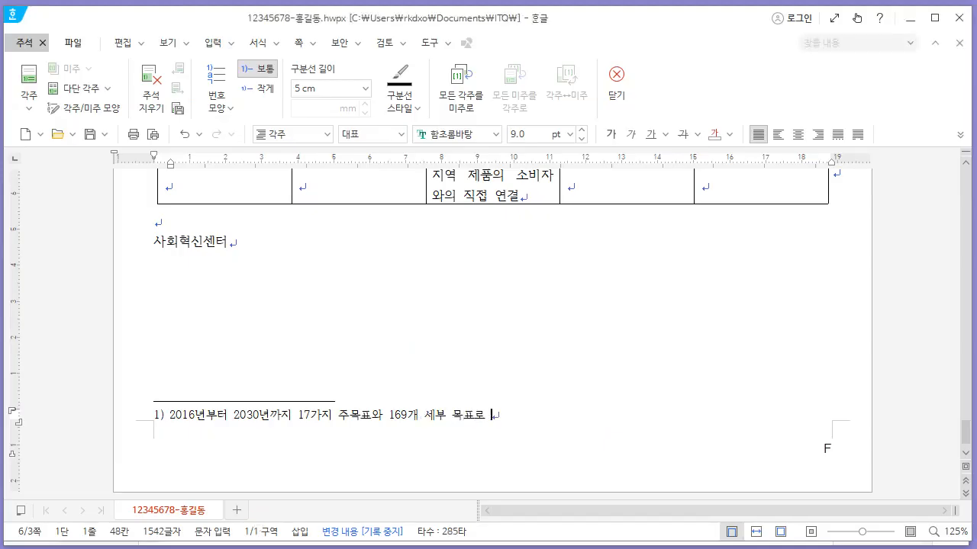
key(alt+Tab)
key(alt+Tab)
text(시행)
key(alt+Tab)
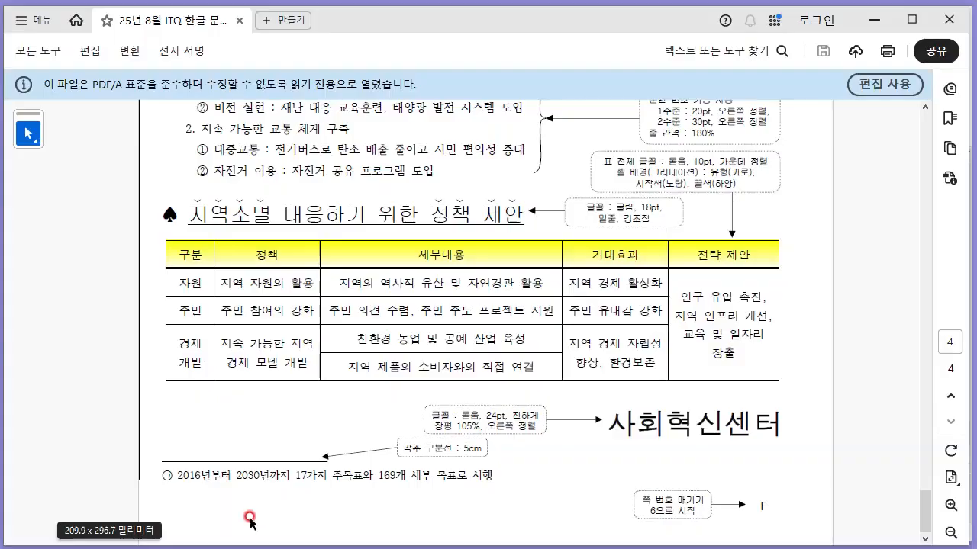
Check the footnote number style on the exam sheet and set the footnote's 번호 모양 to ㉠, ㉡, ㉢.
key(alt+Tab)
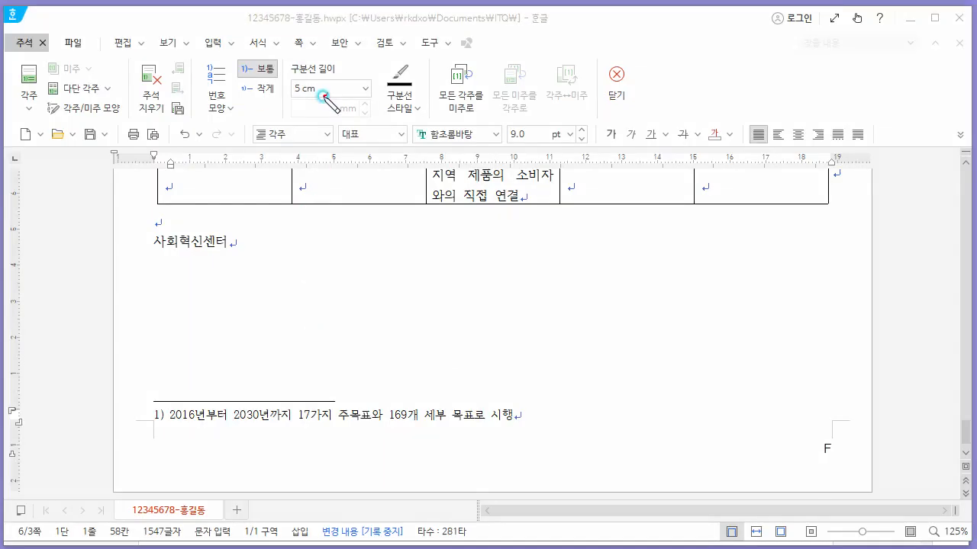
mouse_move(326, 94)
mouse_down()
mouse_move(296, 80)
mouse_move(323, 93)
mouse_up()
key(alt+Tab)
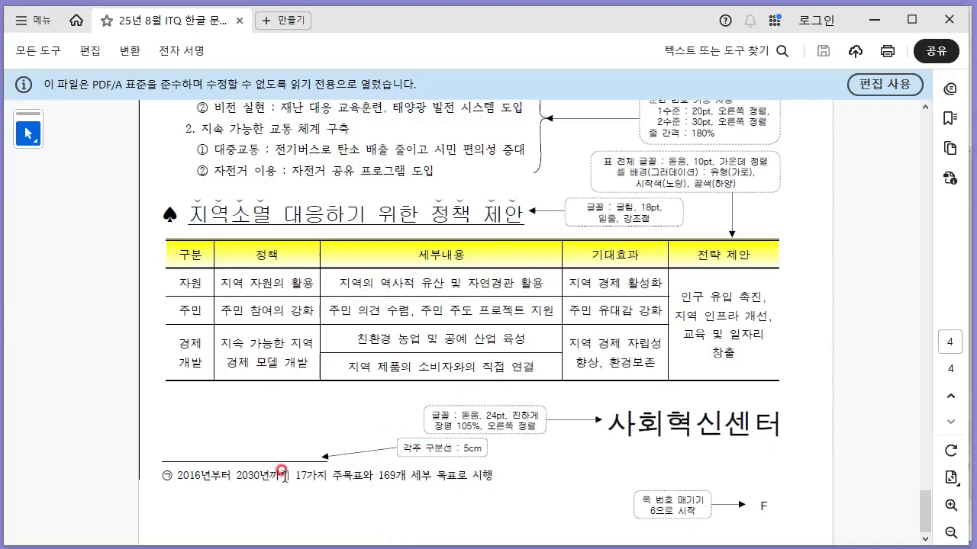
key(alt+Tab)
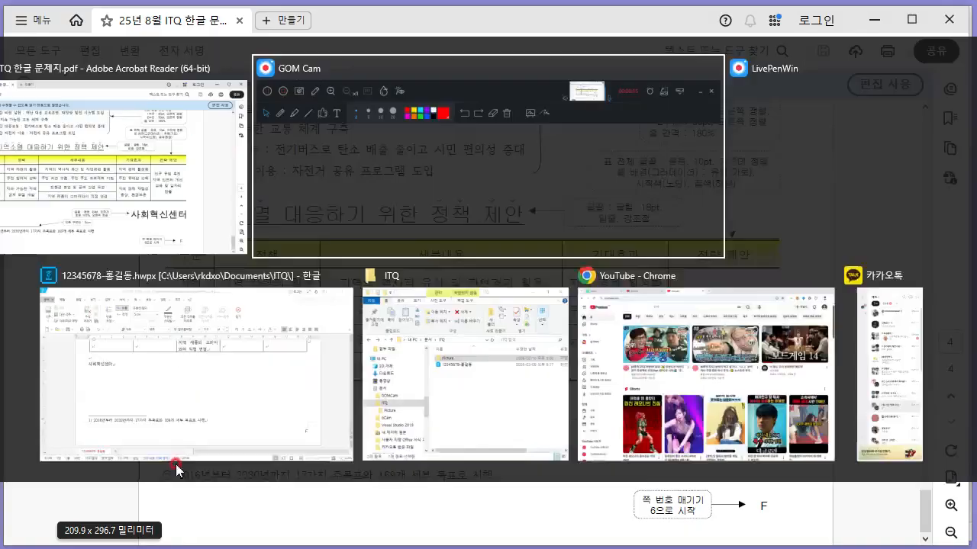
key(alt+Tab)
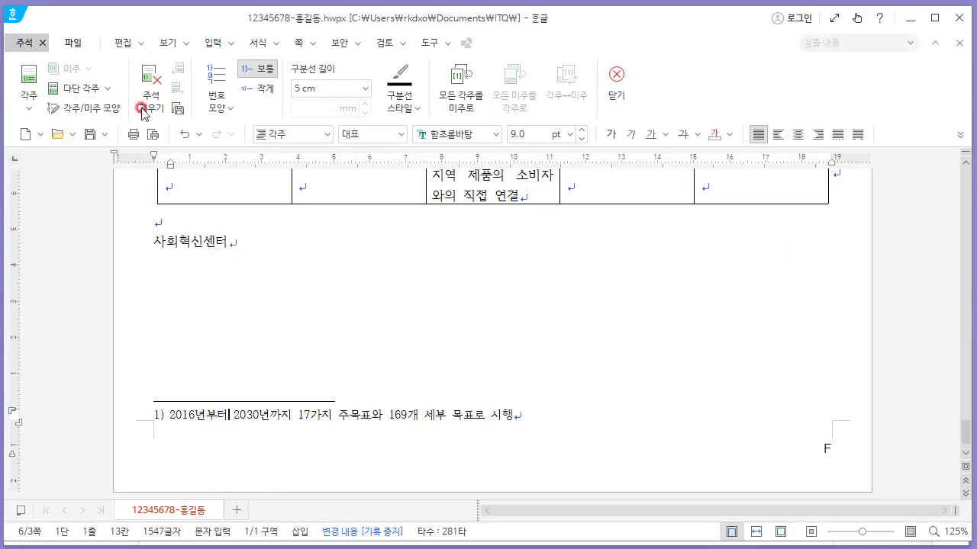
click(232, 110)
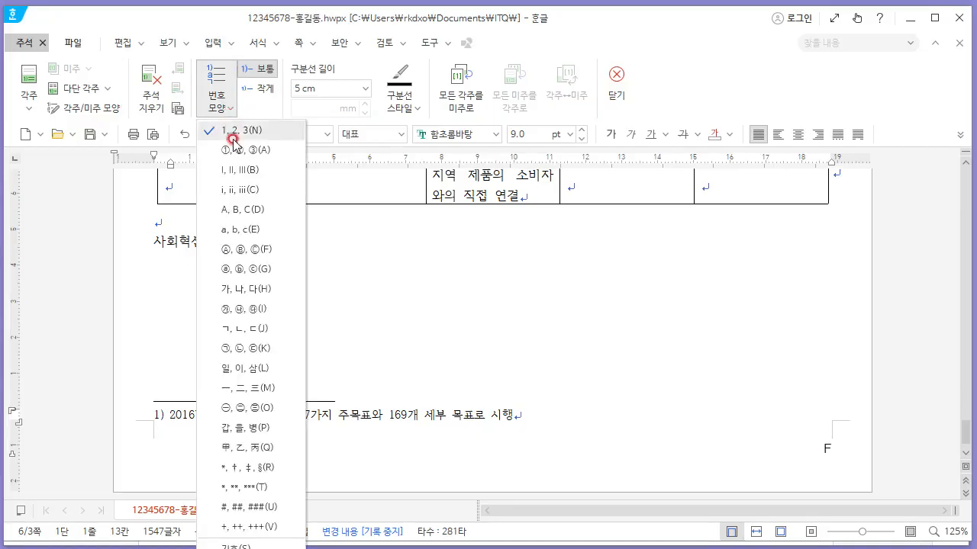
click(242, 349)
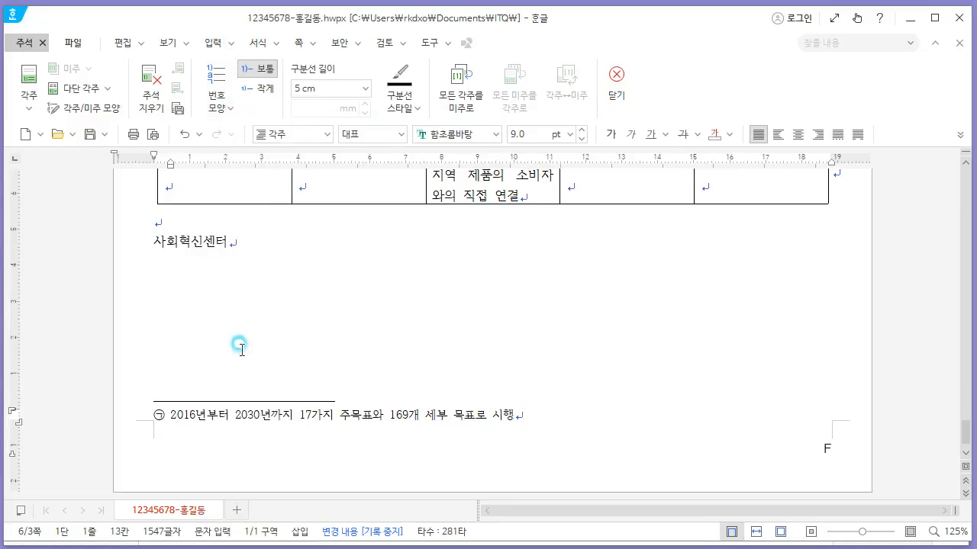
click(538, 424)
Examine the exam sheet for the picture's source file, position, crop, size and margin instructions, and return to the document.
key(alt+Tab)
scroll(454, 284, up, 6)
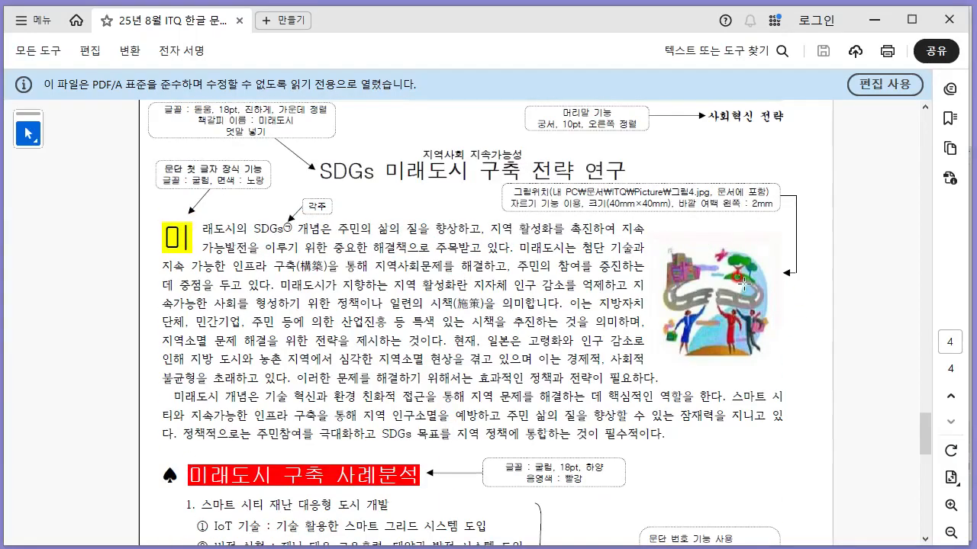
scroll(744, 282, down, 10)
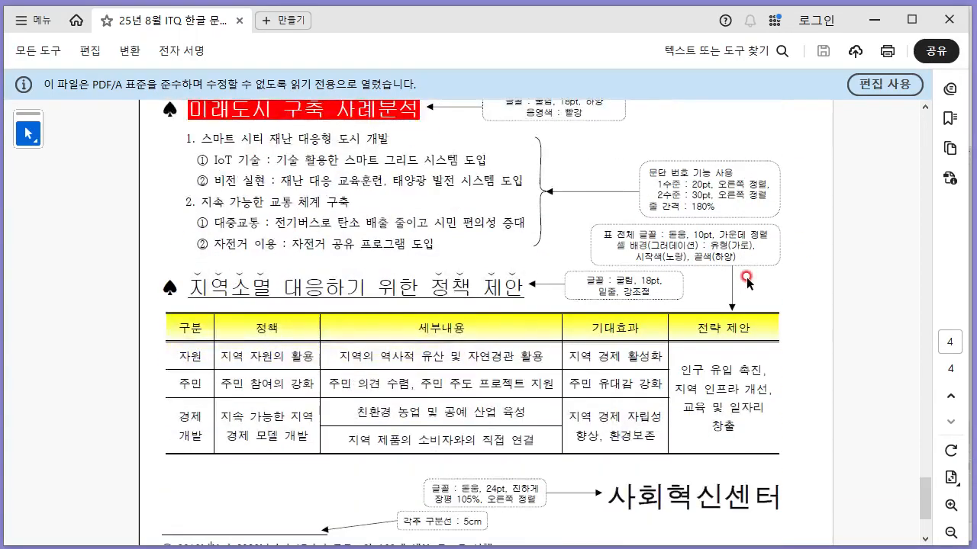
scroll(746, 280, up, 10)
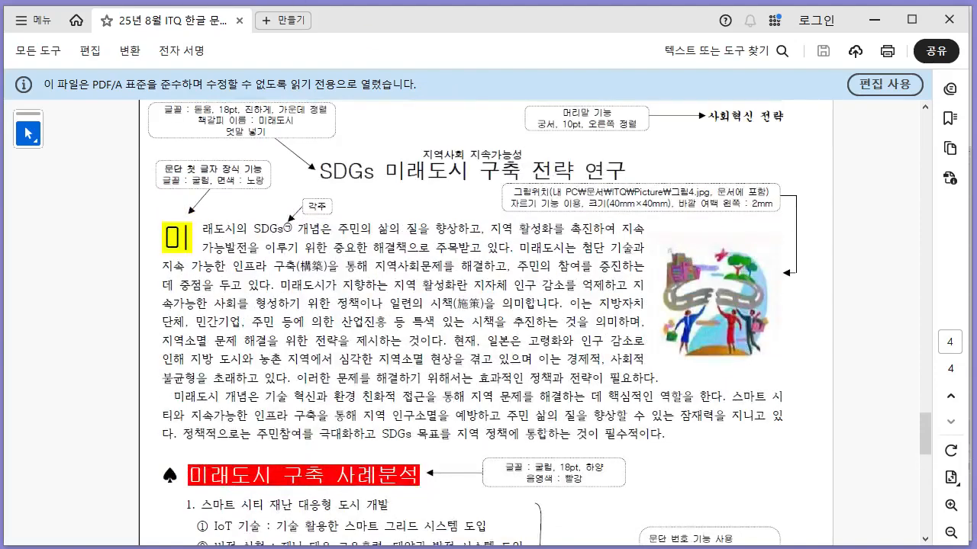
mouse_move(752, 245)
mouse_down()
mouse_move(782, 305)
mouse_move(752, 263)
mouse_up()
drag(107, 448, 890, 451)
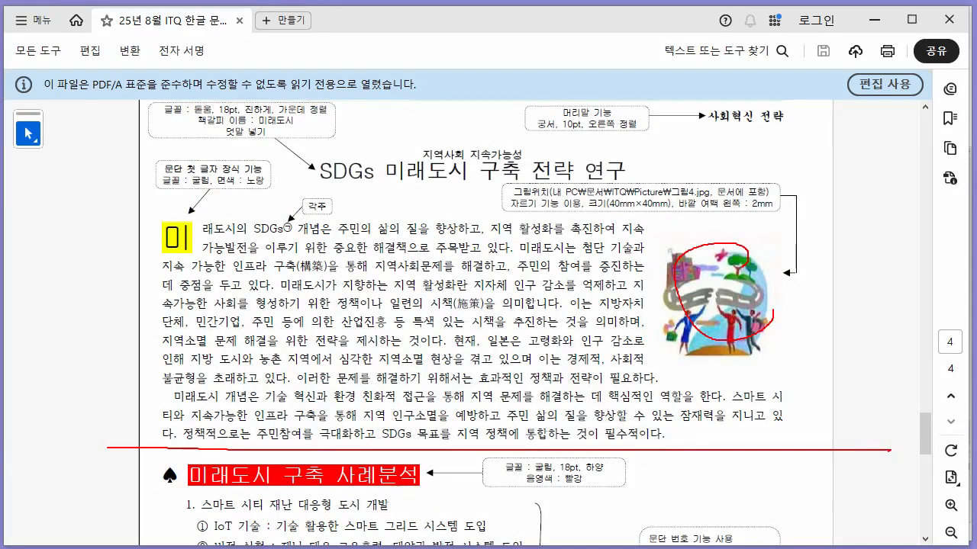
key(Escape)
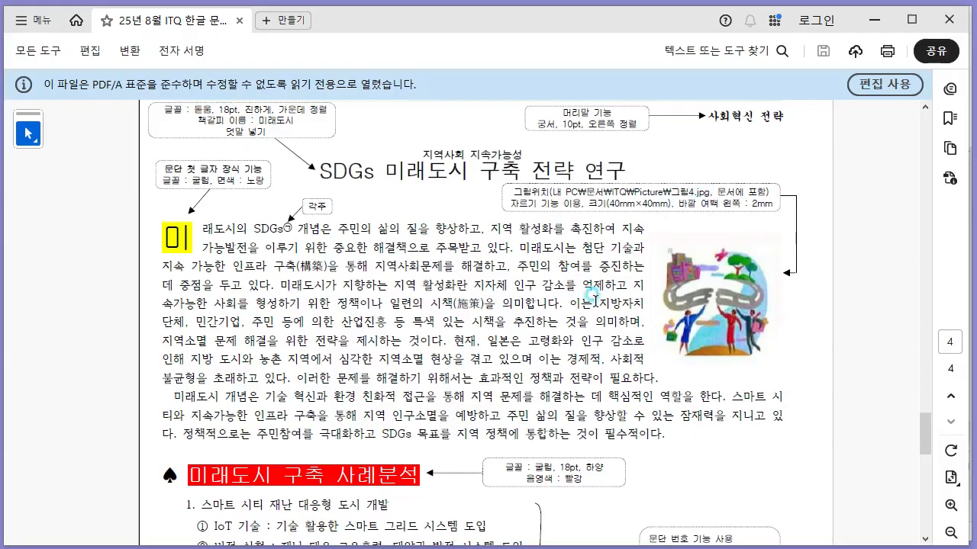
key(alt+Tab)
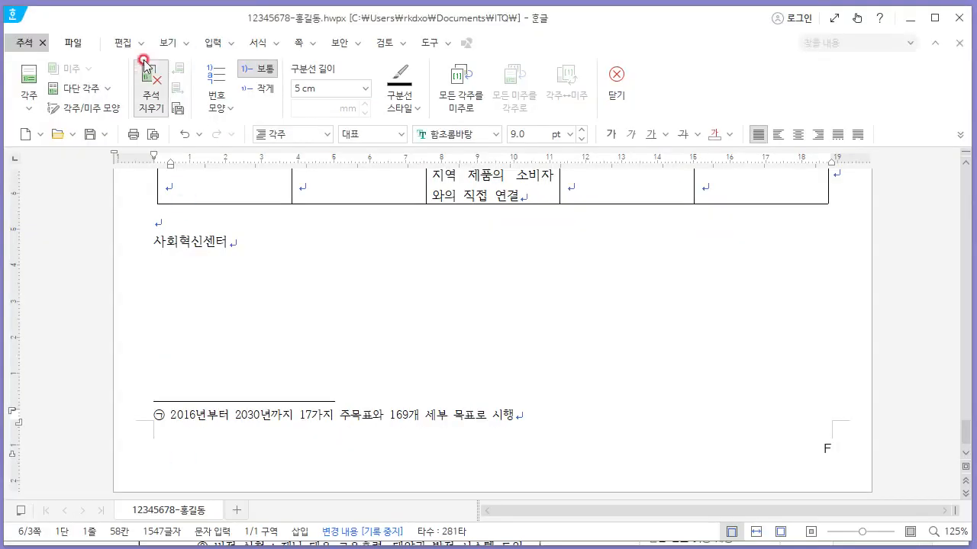
Start inserting a picture and choose 그림4 from the 문서\ITQ\Picture folder, embedded in the document (문서에 포함).
click(214, 42)
click(132, 115)
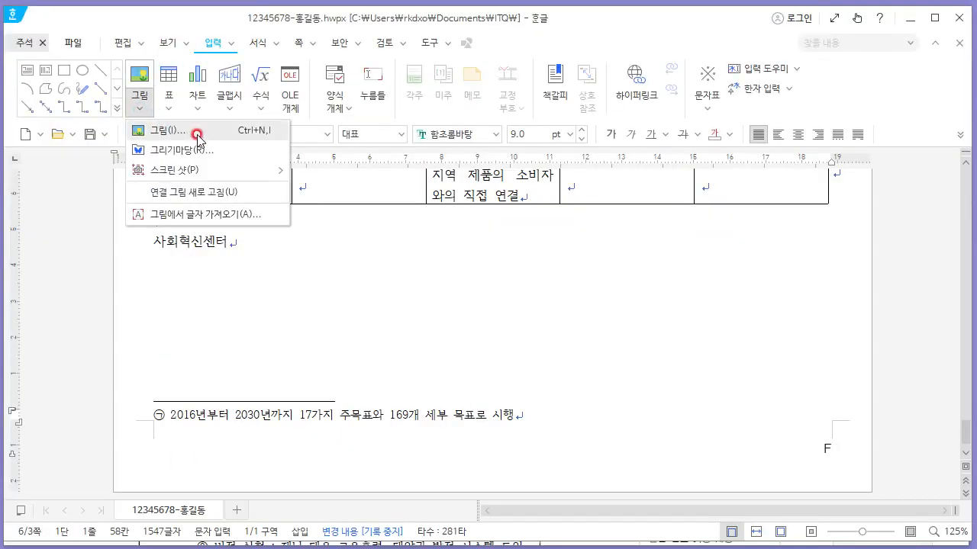
click(173, 135)
drag(150, 199, 161, 93)
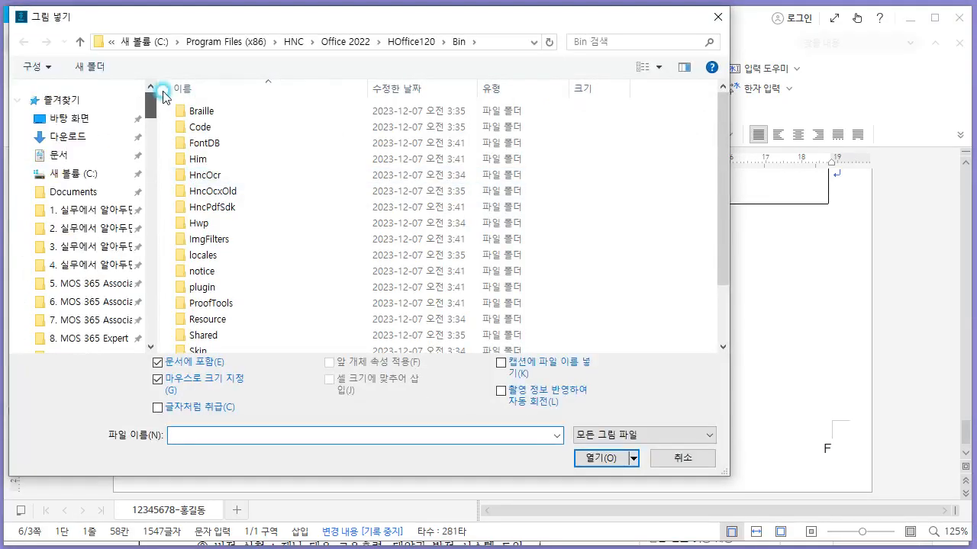
click(59, 156)
double_click(222, 125)
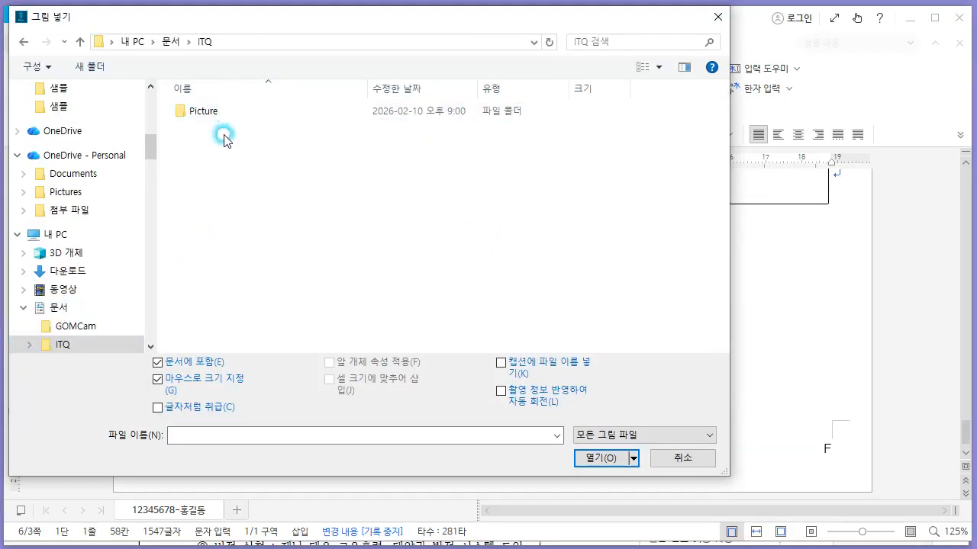
double_click(219, 114)
click(479, 144)
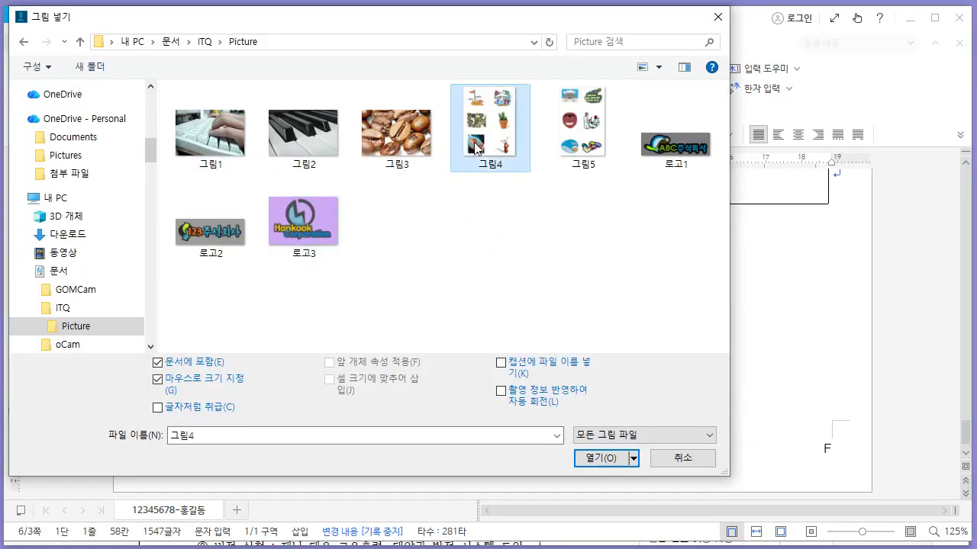
click(596, 462)
Place the picture at the right end of the first body paragraph, about 23 mm wide and 31 mm high.
scroll(669, 450, up, 10)
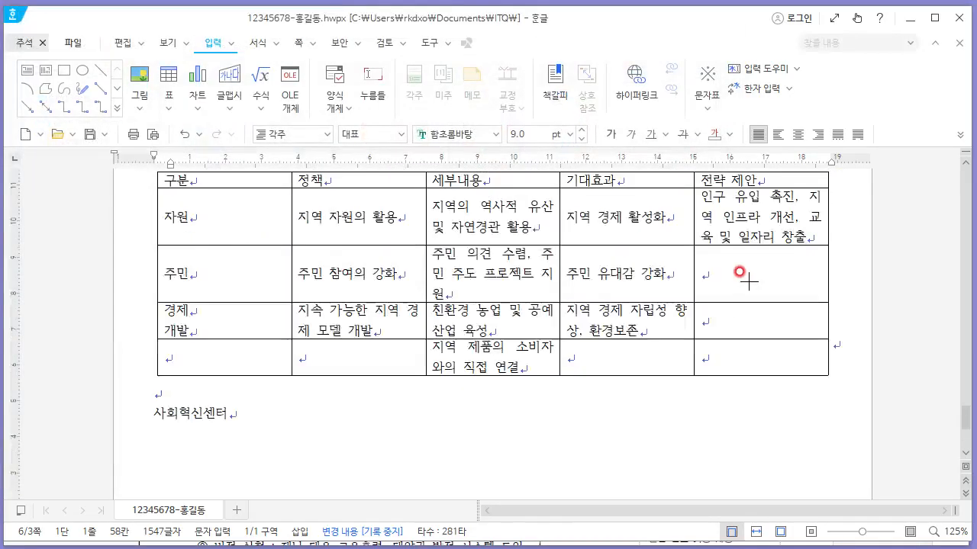
scroll(739, 305, down, 4)
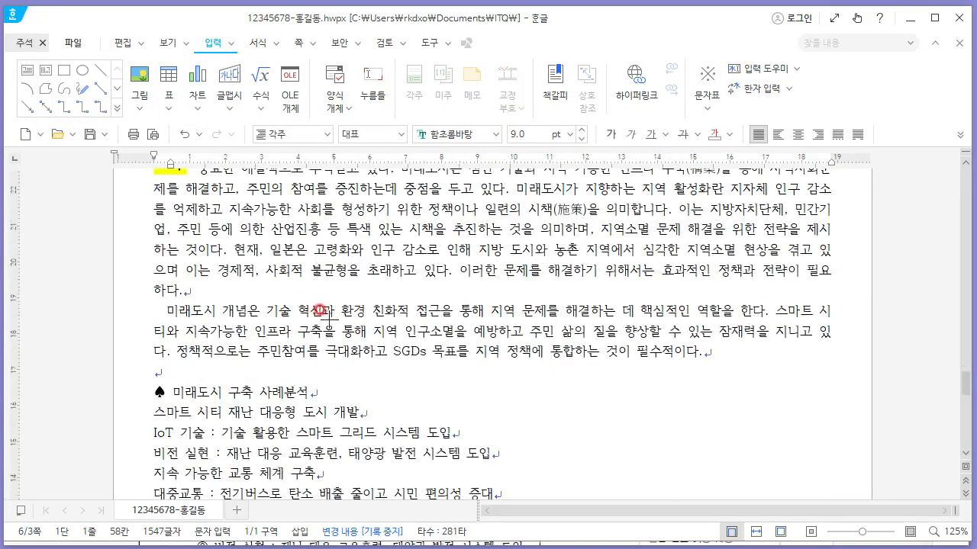
scroll(696, 342, up, 3)
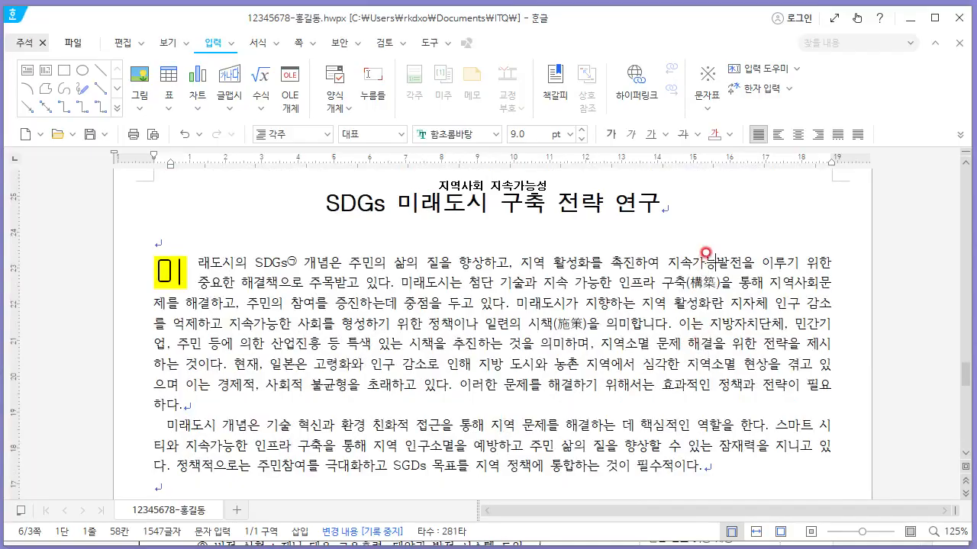
drag(715, 262, 796, 364)
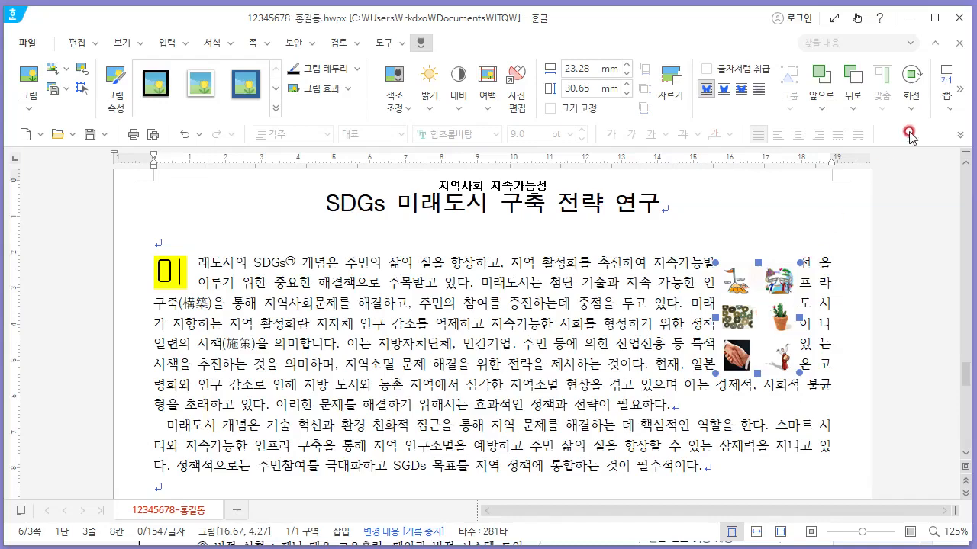
Crop the picture to the upper-right city and road illustration shown on the exam sheet, about 9 mm by 9 mm.
click(959, 91)
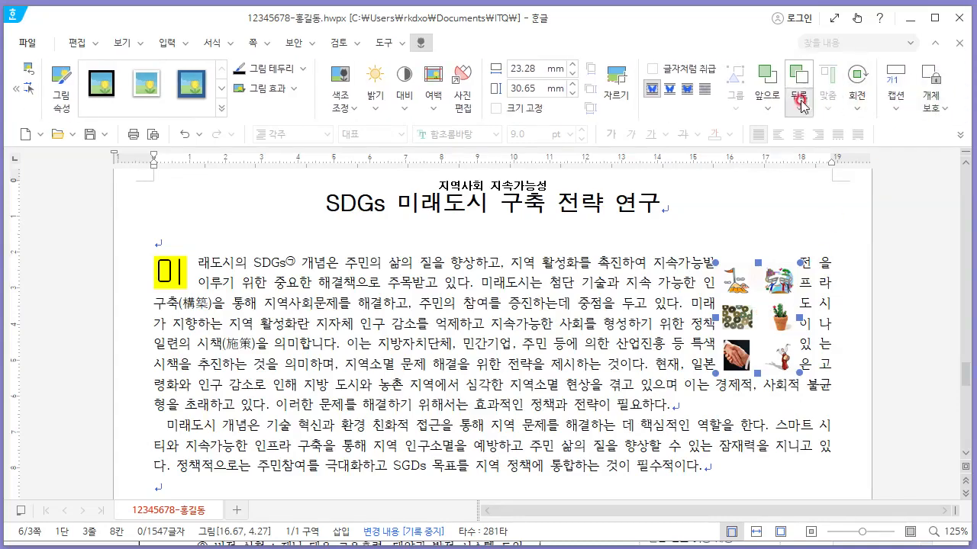
click(614, 98)
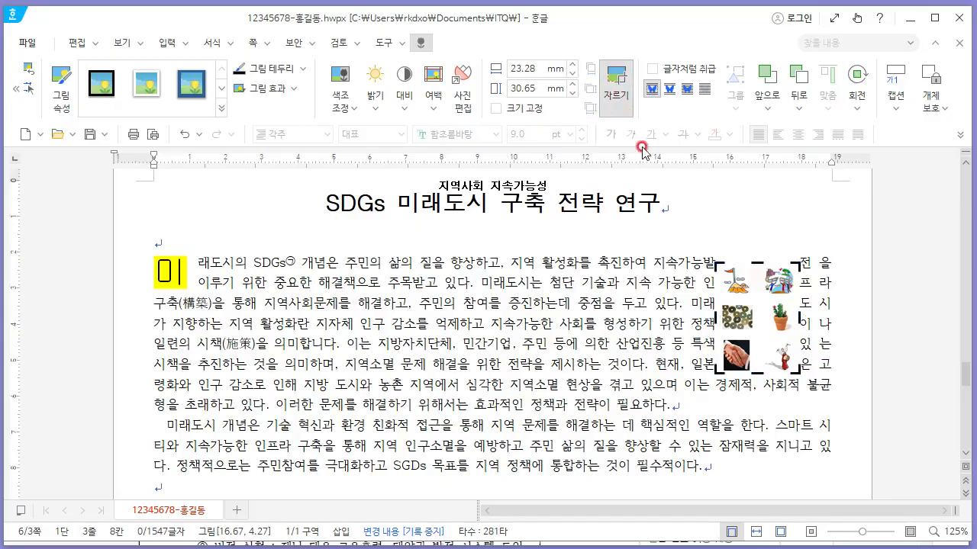
click(578, 258)
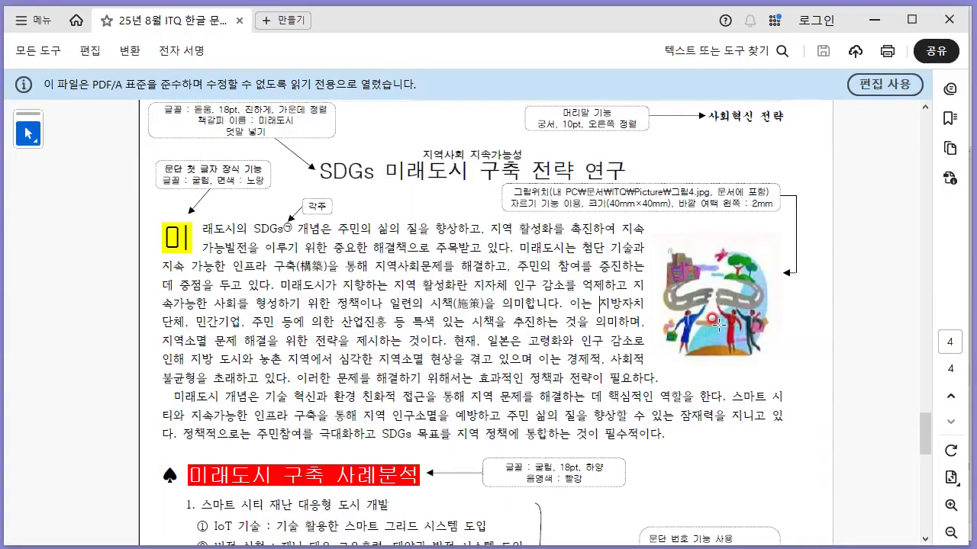
key(alt+Tab)
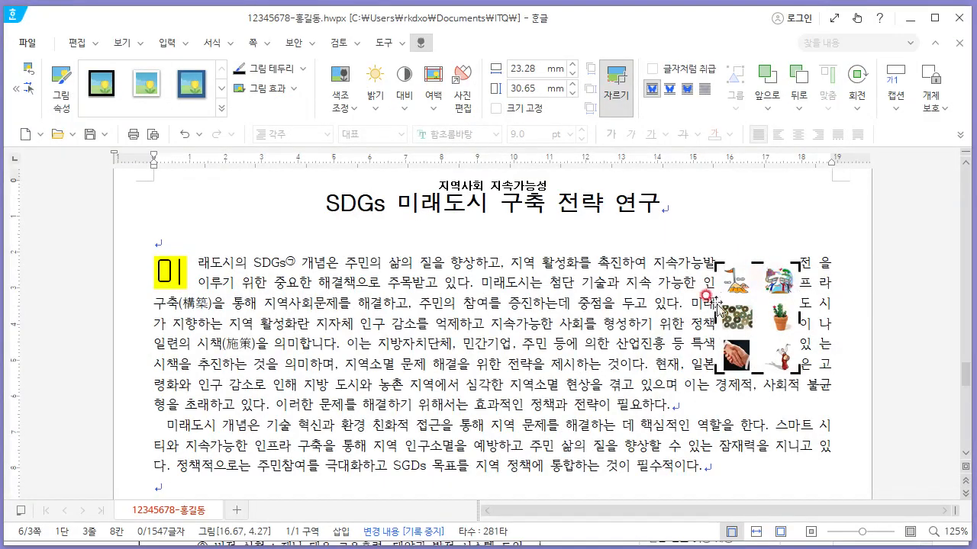
drag(716, 318, 797, 319)
drag(794, 371, 793, 297)
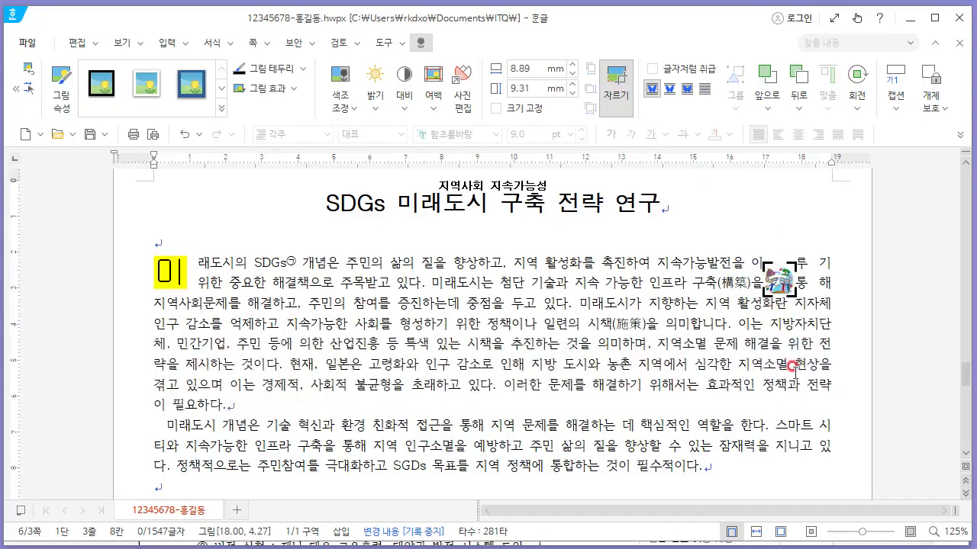
click(524, 309)
Set the cropped picture's width and height to 40 mm each and lock its size (크기 고정), following the exam sheet.
click(778, 284)
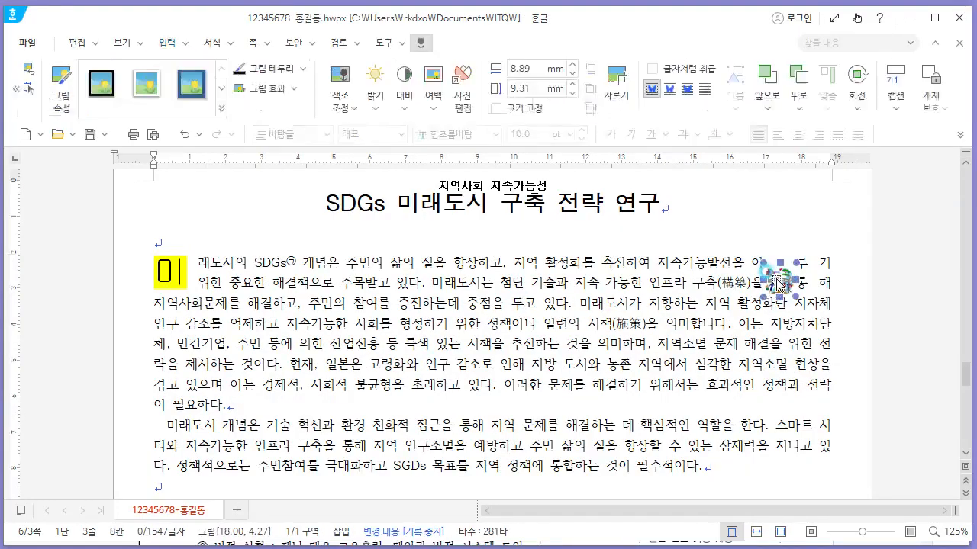
double_click(779, 284)
click(431, 89)
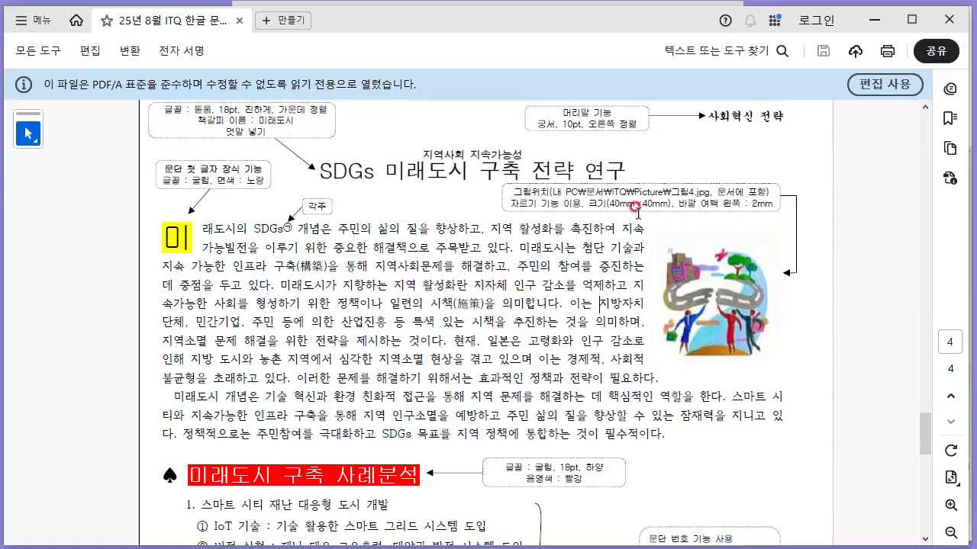
key(alt+Tab)
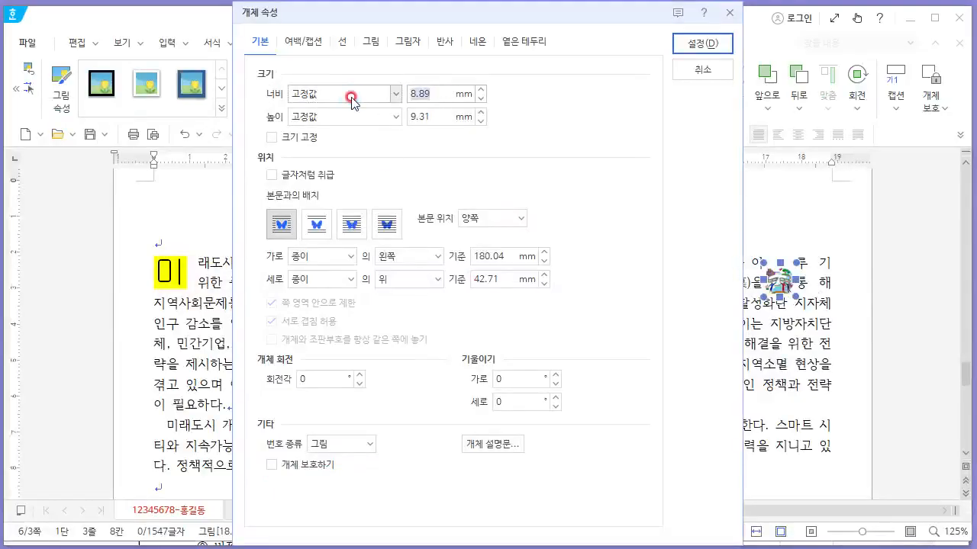
text(40)
key(Tab)
key(Tab)
text(40)
key(Tab)
key(space)
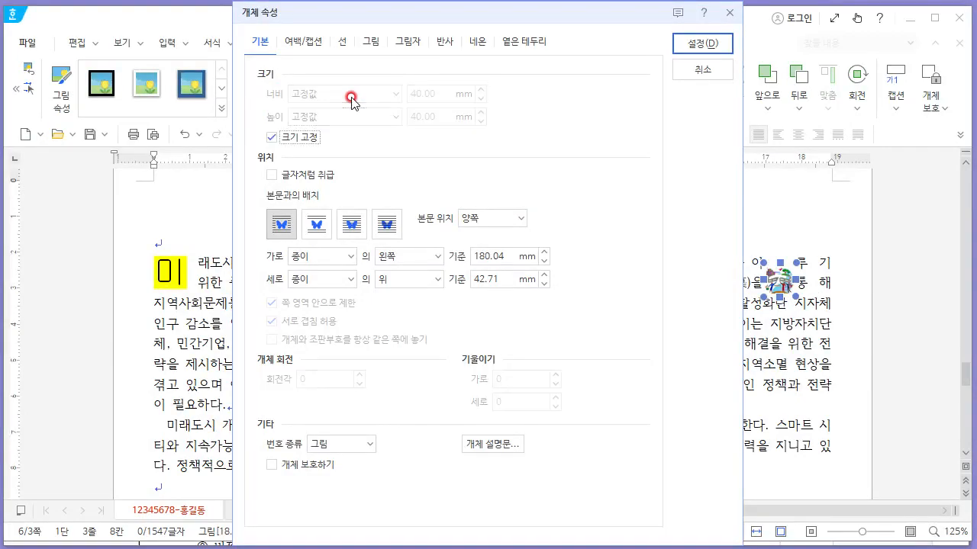
Give the picture a left outer margin (바깥 여백 왼쪽) of 2 mm and apply the object properties.
key(alt+Tab)
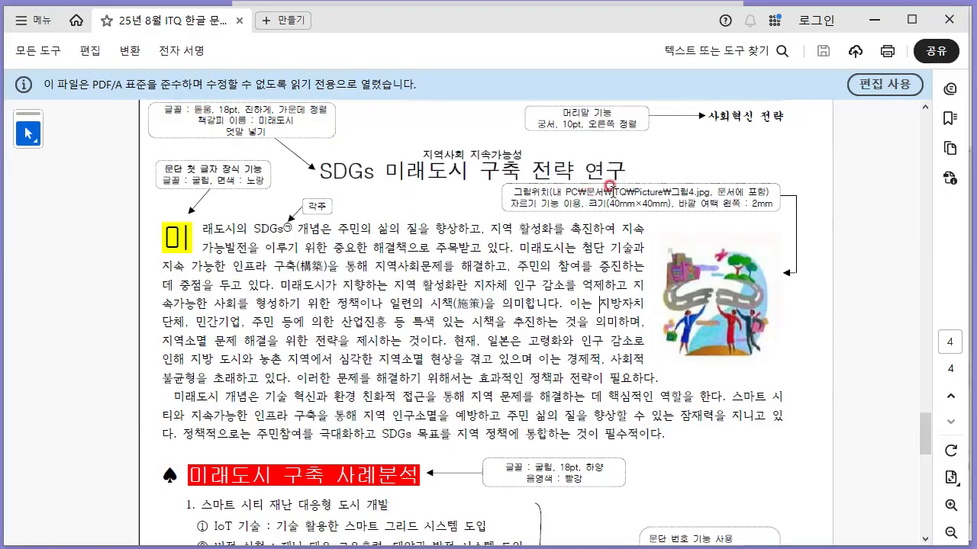
key(alt+Tab)
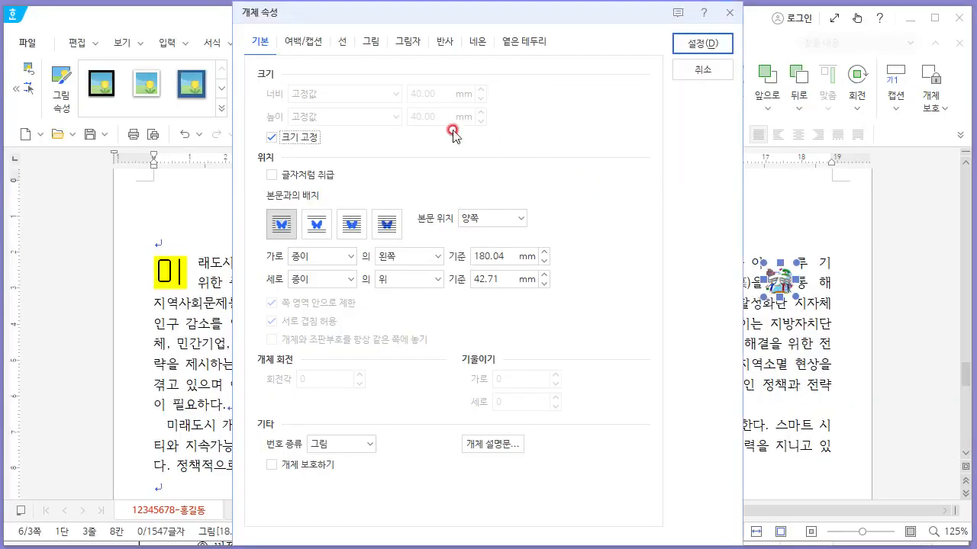
click(304, 41)
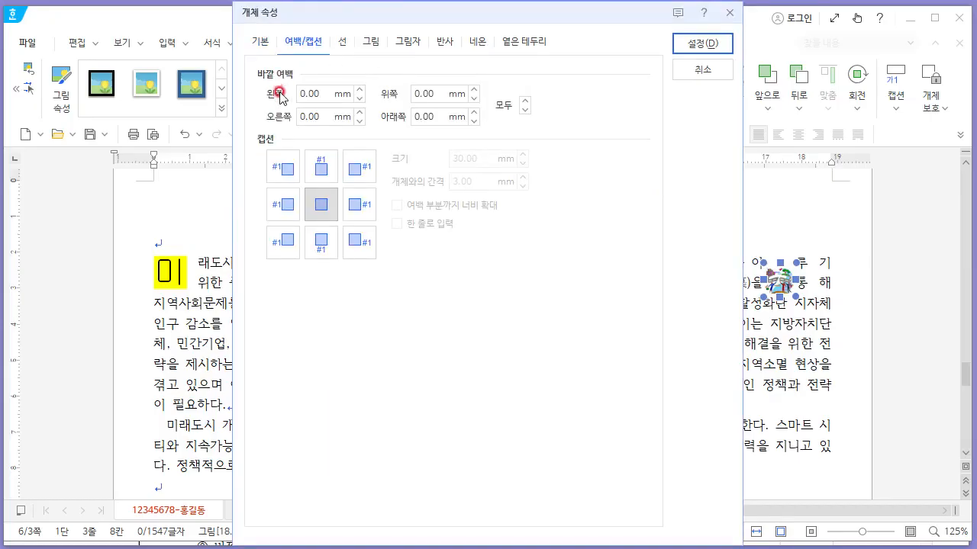
key(alt+Tab)
key(alt+Tab)
click(359, 89)
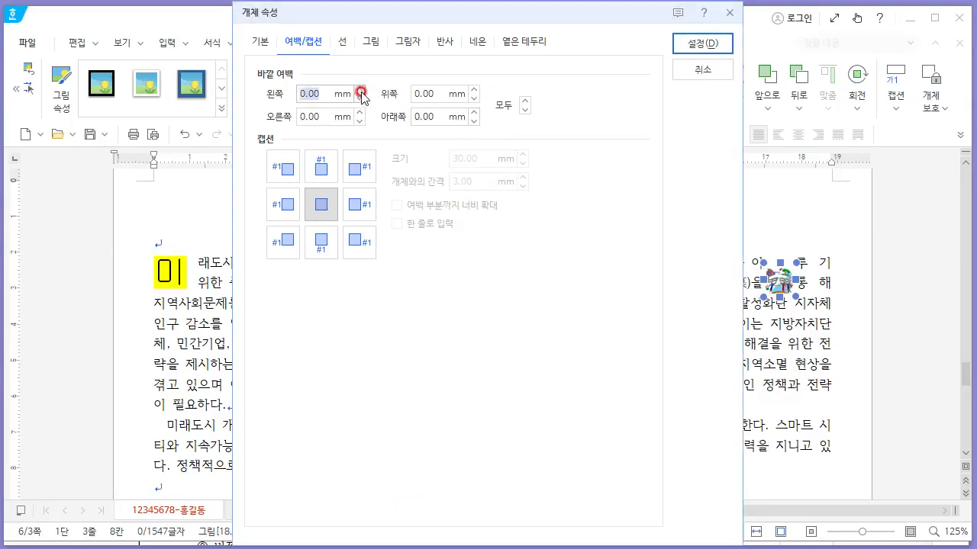
click(359, 90)
click(315, 92)
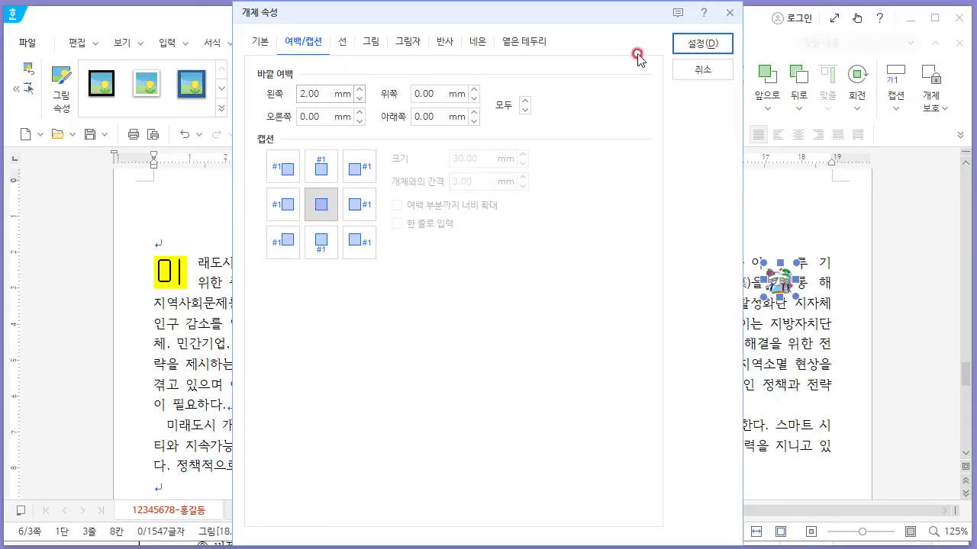
click(695, 44)
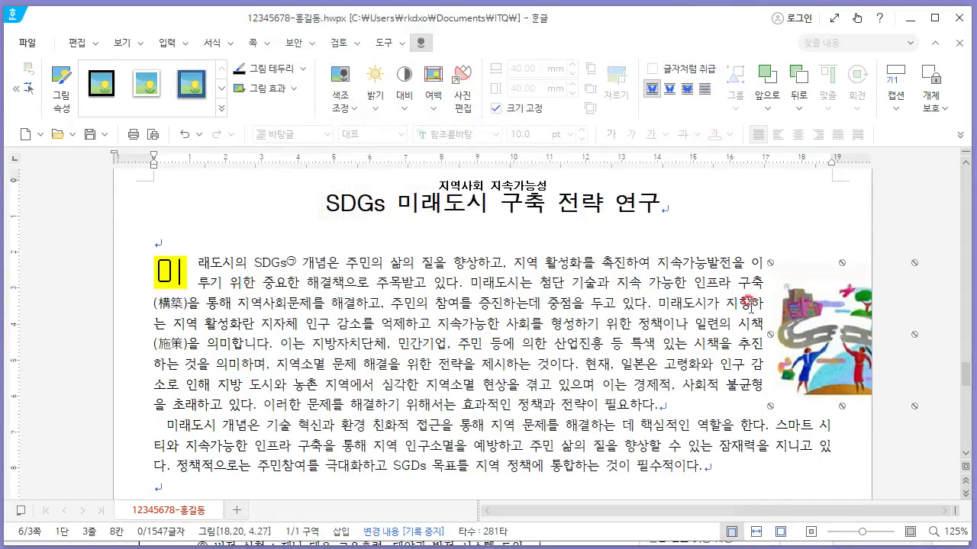
Move the picture against the right margin beside the first body paragraph, so the lines wrap as on the exam sheet.
drag(812, 326, 724, 327)
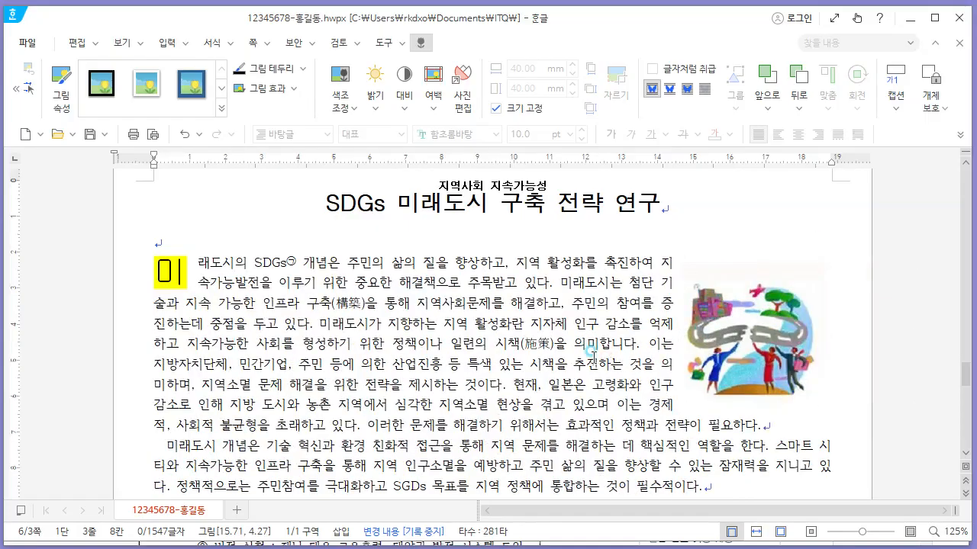
key(alt+Tab)
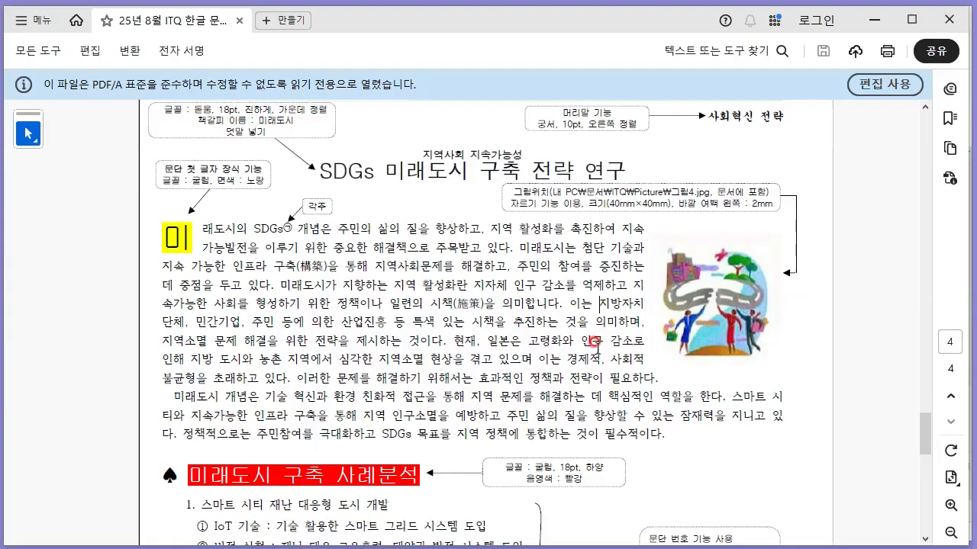
click(638, 229)
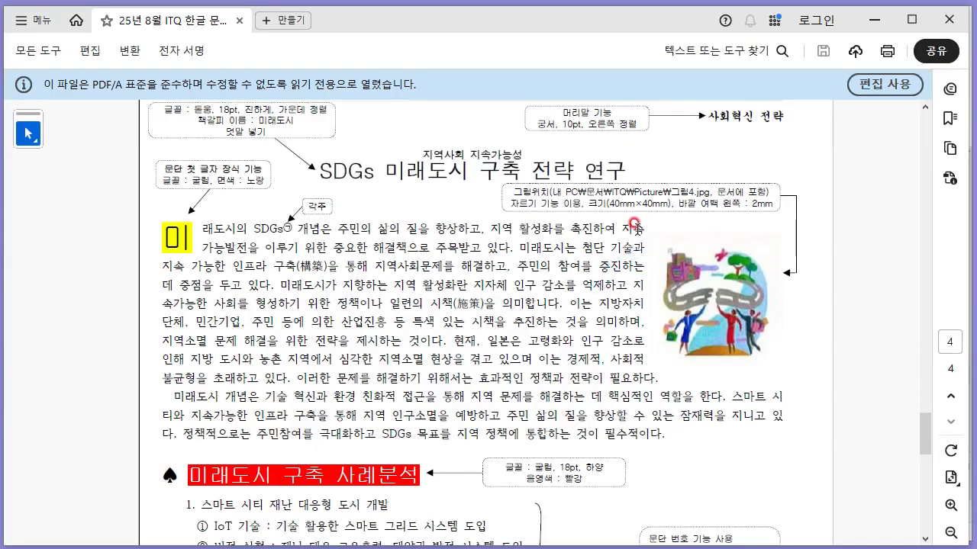
key(alt+Tab)
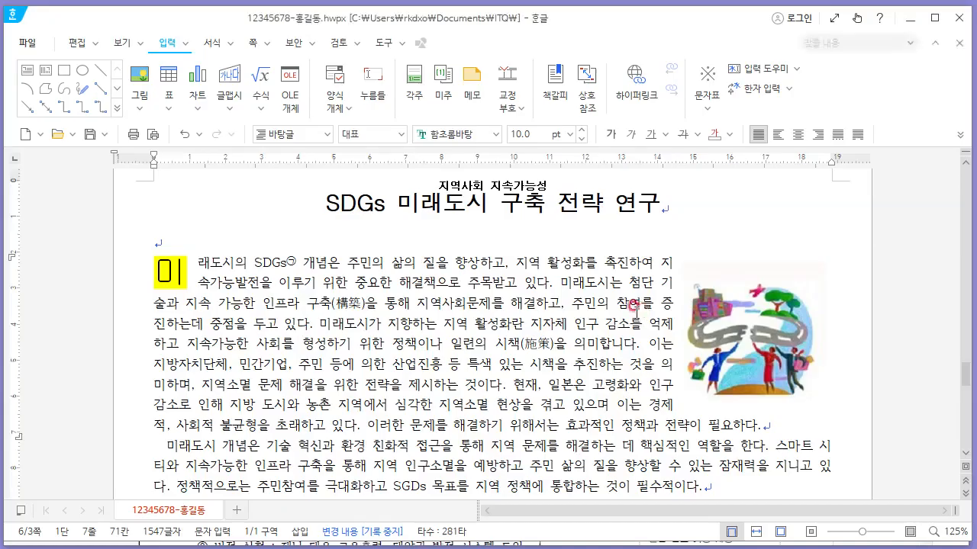
click(717, 313)
drag(727, 313, 734, 314)
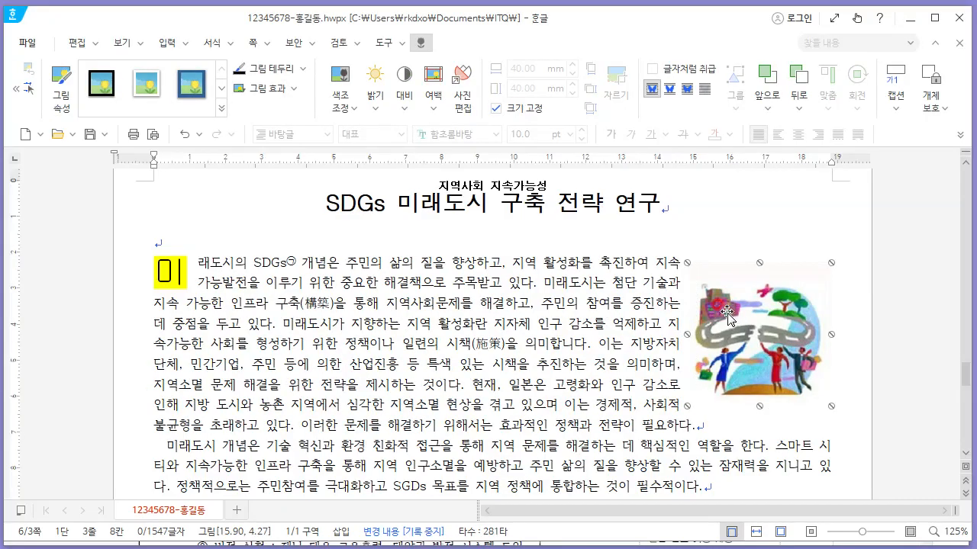
key(Escape)
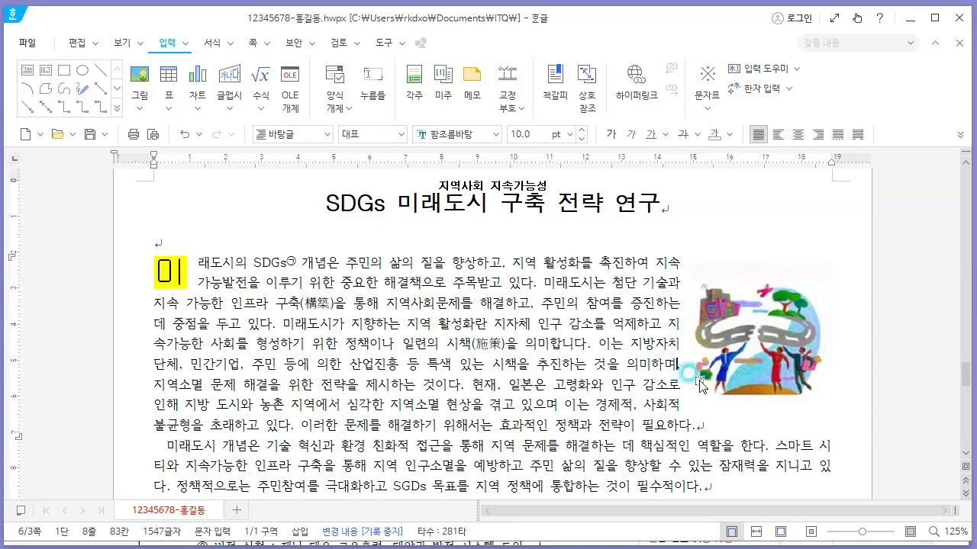
Compare the header, title and body paragraph line breaks with the exam sheet.
click(556, 403)
scroll(572, 388, down, 3)
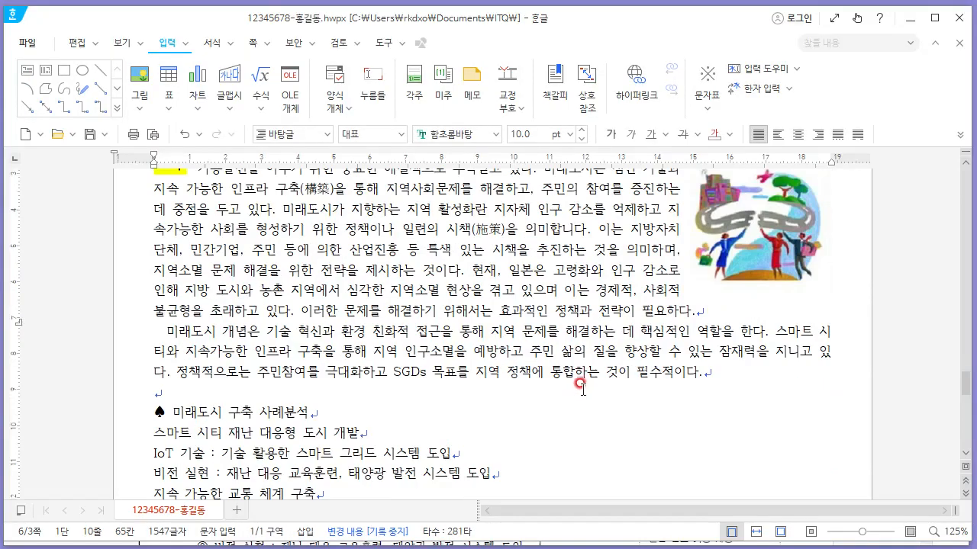
key(alt+Tab)
key(alt+Tab)
key(alt+Tab)
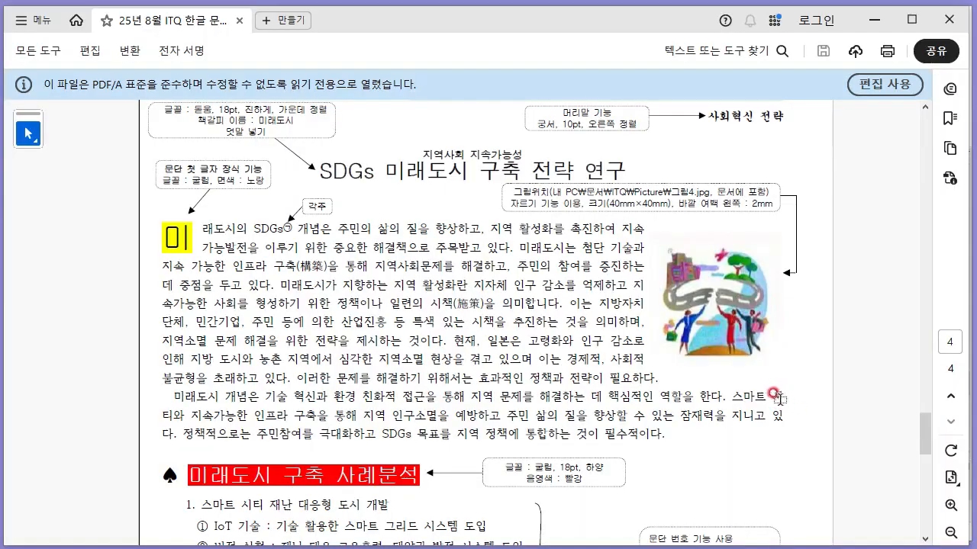
key(alt+Tab)
scroll(477, 355, up, 6)
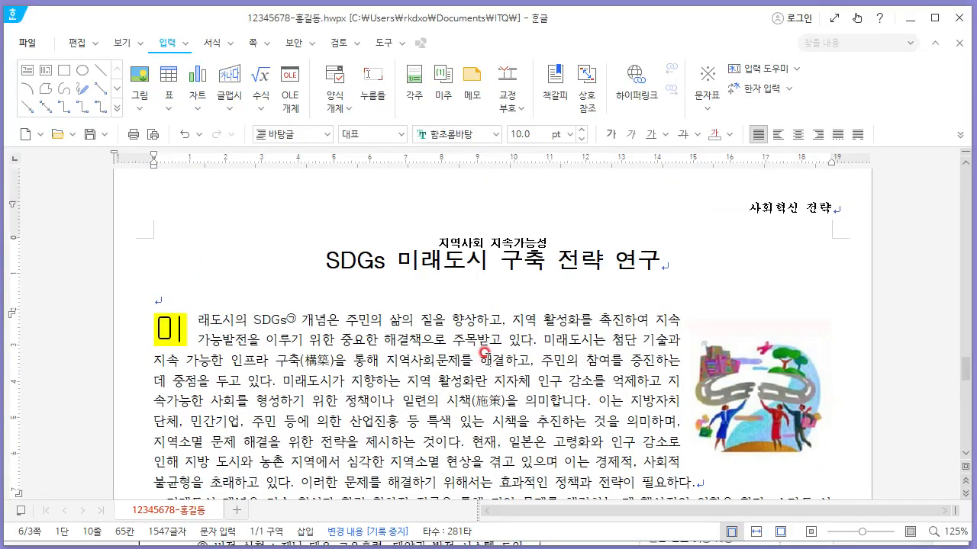
scroll(483, 353, down, 9)
Examine the exam sheet's font, size, text colour and shading instructions for the heading 미래도시 구축 사례분석.
key(alt+Tab)
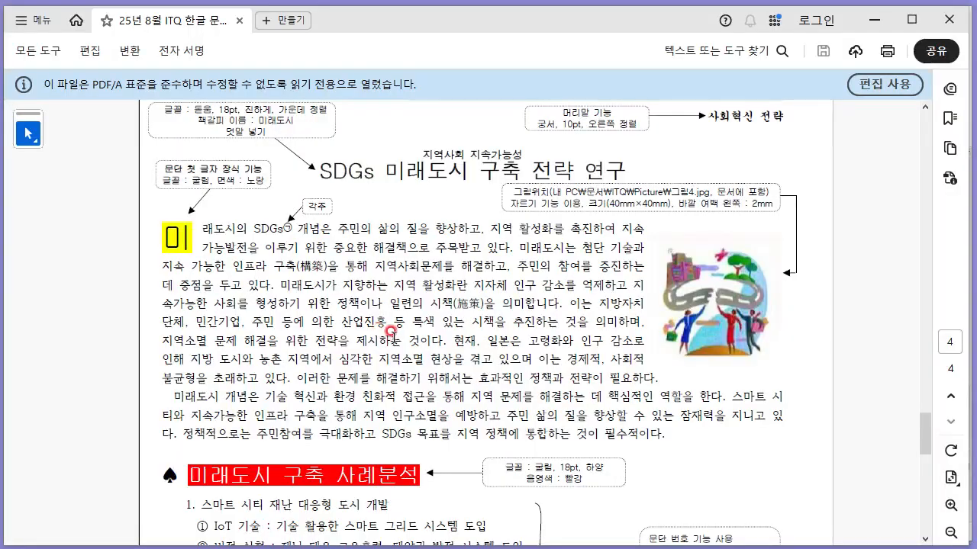
scroll(320, 326, down, 3)
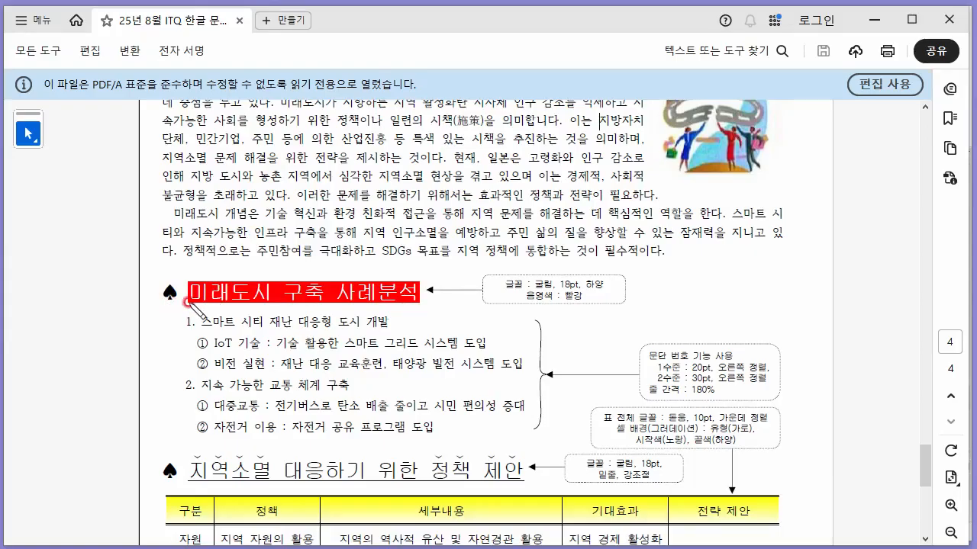
mouse_move(452, 300)
mouse_down()
mouse_move(611, 300)
mouse_move(504, 273)
mouse_move(474, 296)
mouse_up()
drag(184, 279, 164, 303)
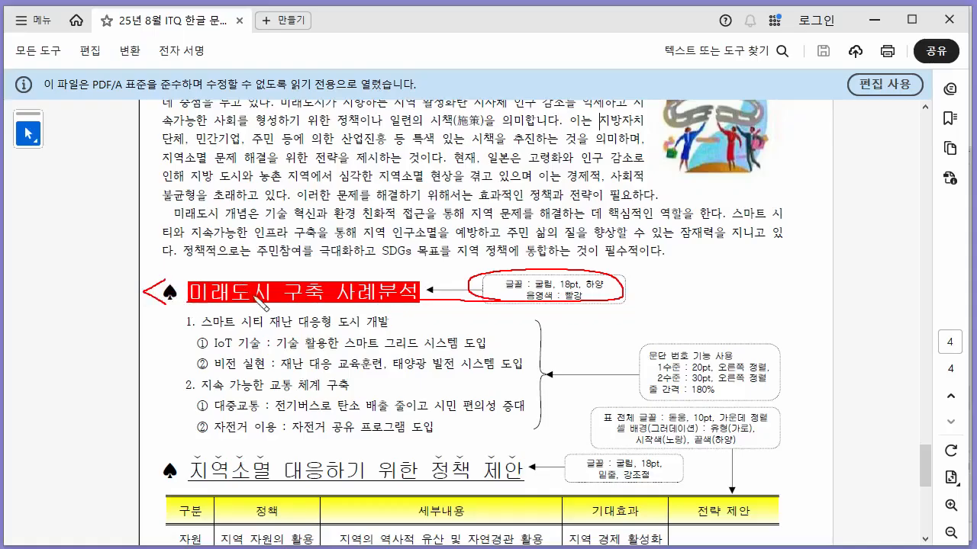
mouse_move(570, 289)
mouse_down()
mouse_move(580, 275)
mouse_move(557, 293)
mouse_move(527, 281)
mouse_move(562, 300)
mouse_up()
key(Escape)
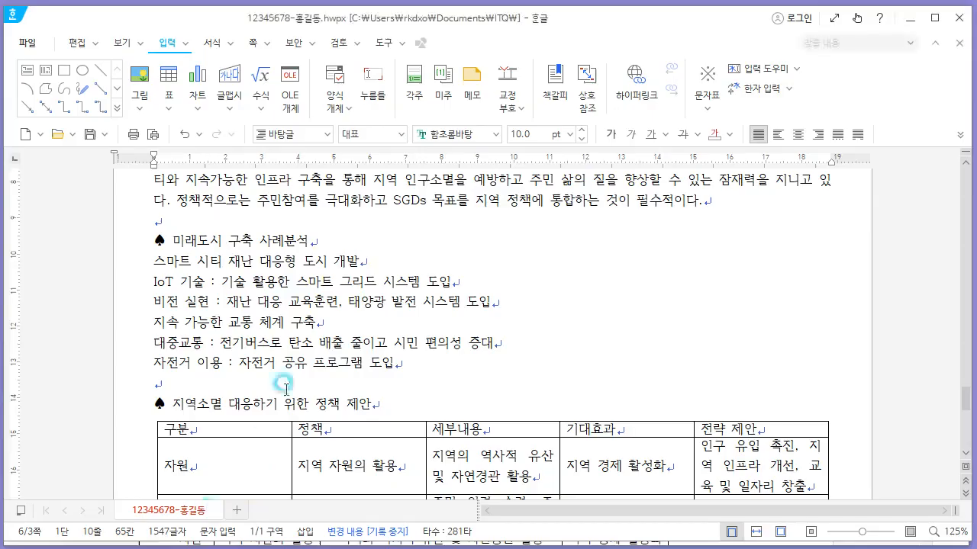
Format the whole heading line ♠ 미래도시 구축 사례분석 in the 굴림 font at 18 pt.
key(alt+Tab)
drag(327, 243, 120, 248)
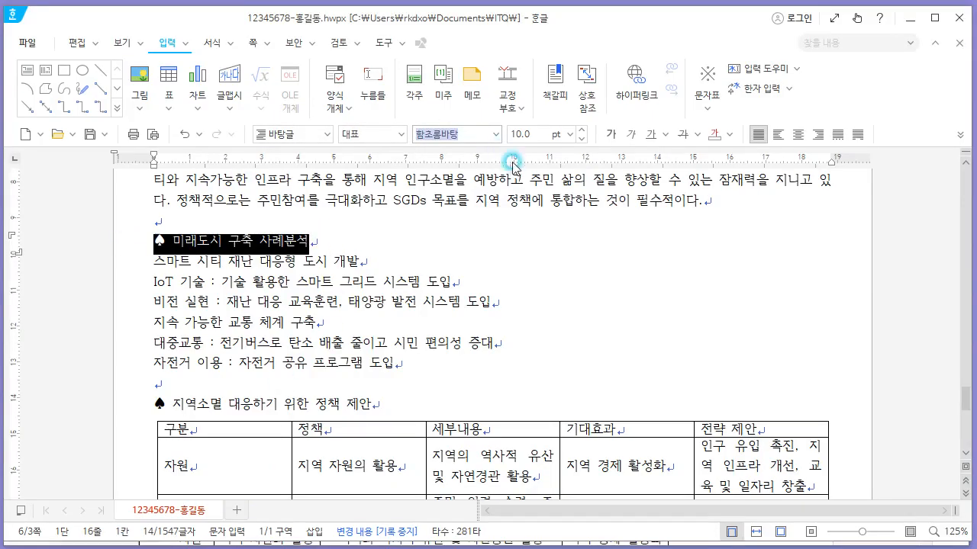
key(alt+Tab)
key(alt+Tab)
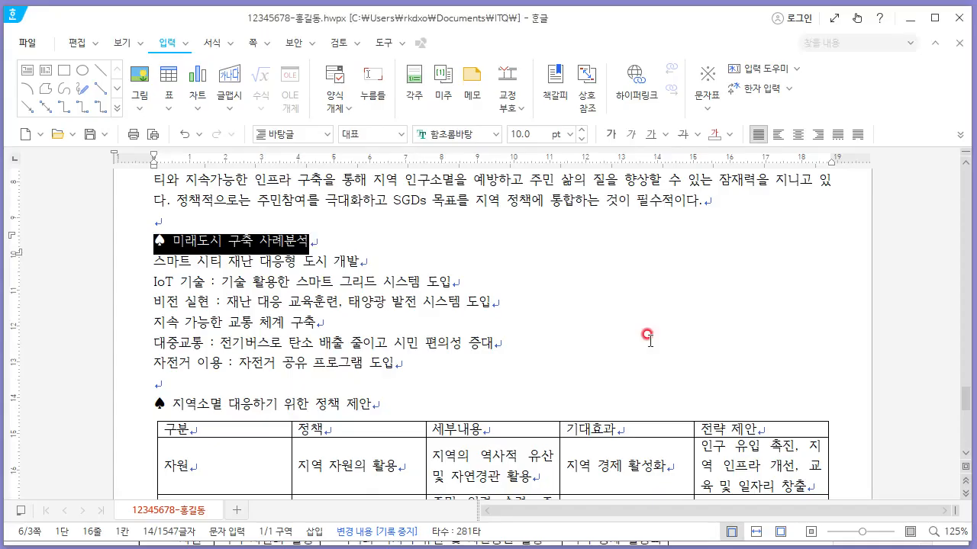
click(458, 135)
text(굴림)
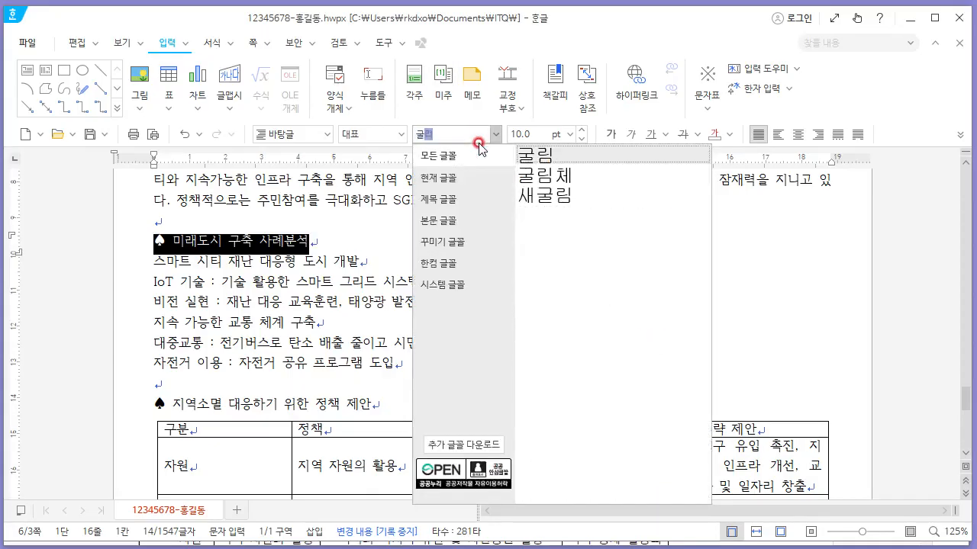
click(479, 143)
click(527, 131)
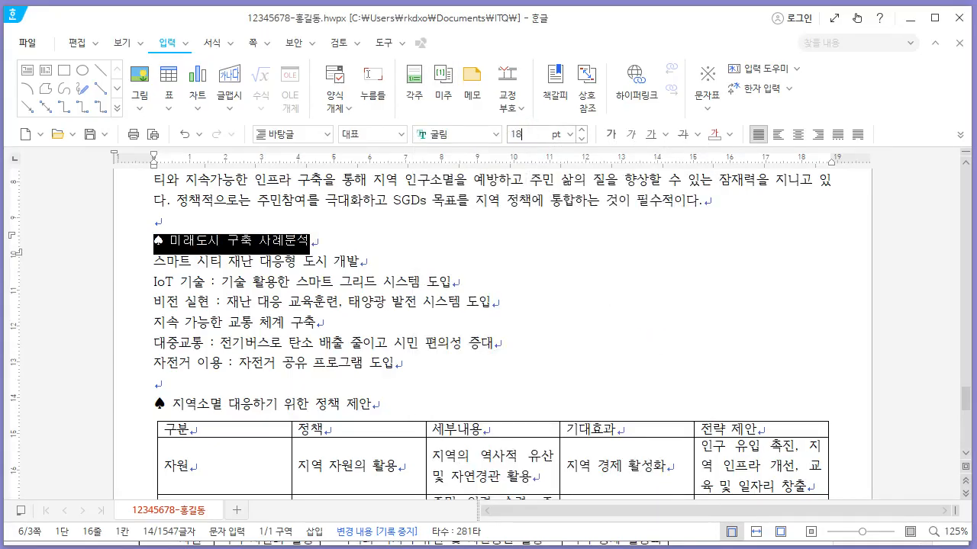
key(Return)
click(411, 296)
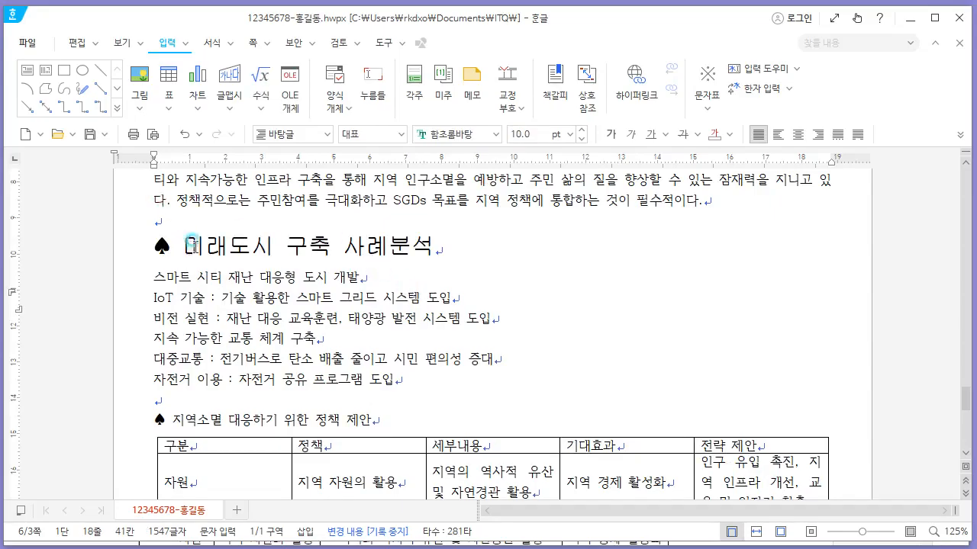
Set the text colour of the heading 미래도시 구축 사례분석 to red, leaving out the spade symbol.
drag(193, 246, 458, 244)
key(alt+Tab)
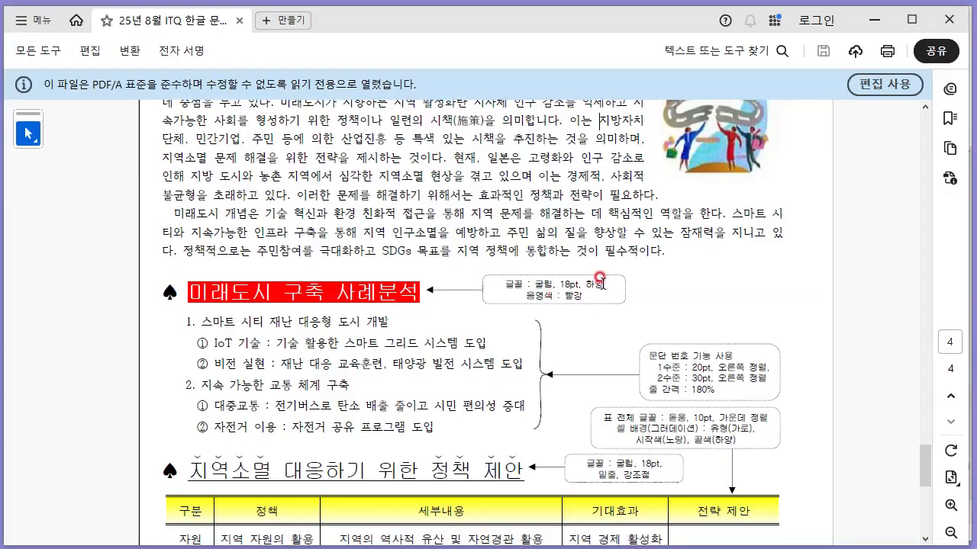
key(alt+Tab)
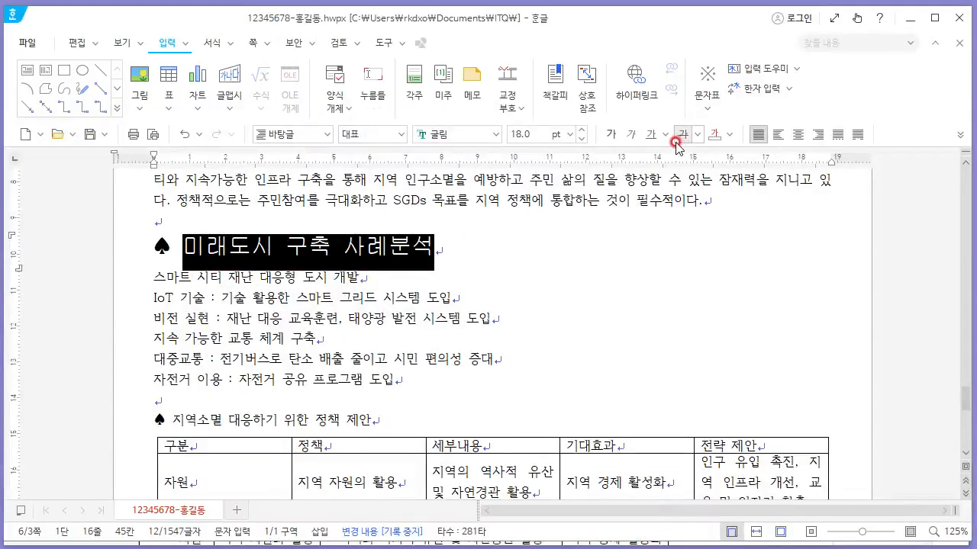
click(729, 134)
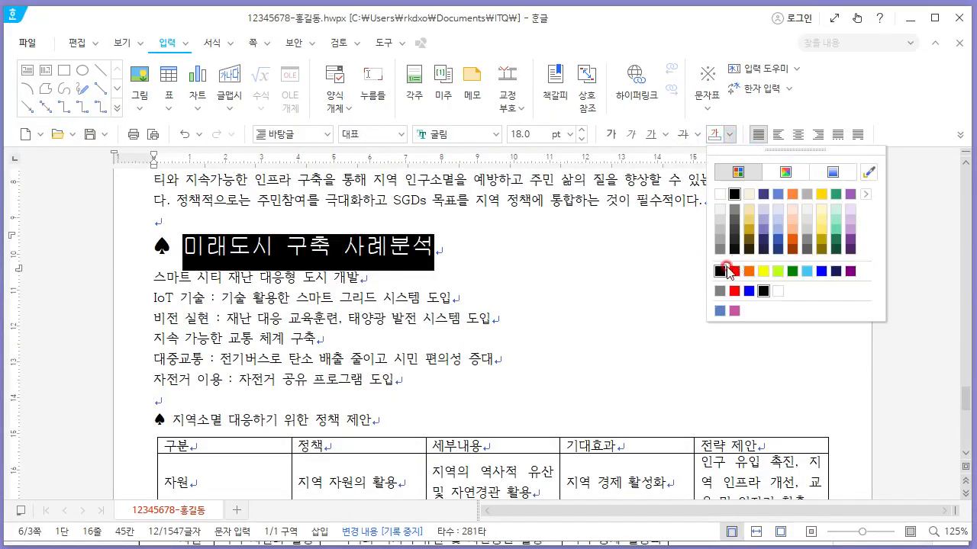
click(735, 291)
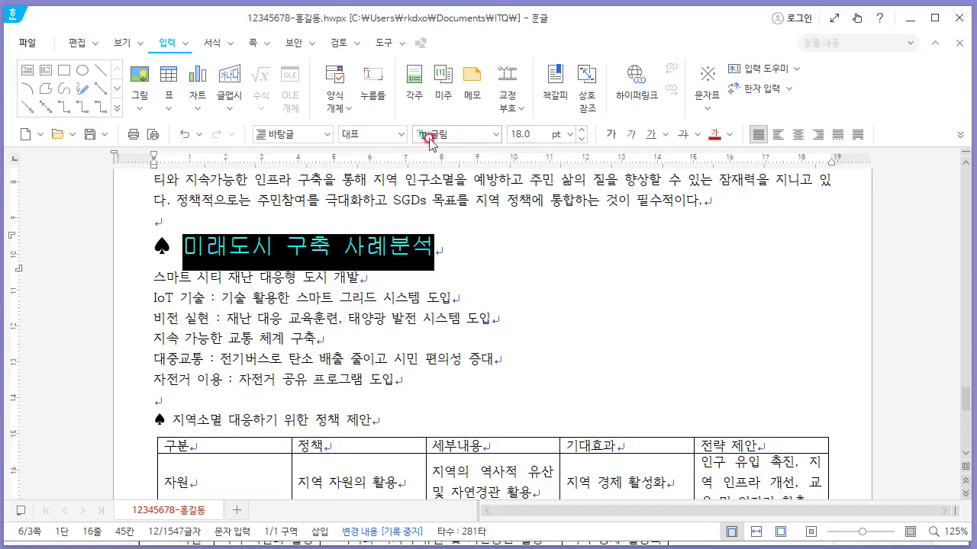
Try to set the shading colour of the heading text 미래도시 구축 사례분석 to white.
right_click(336, 257)
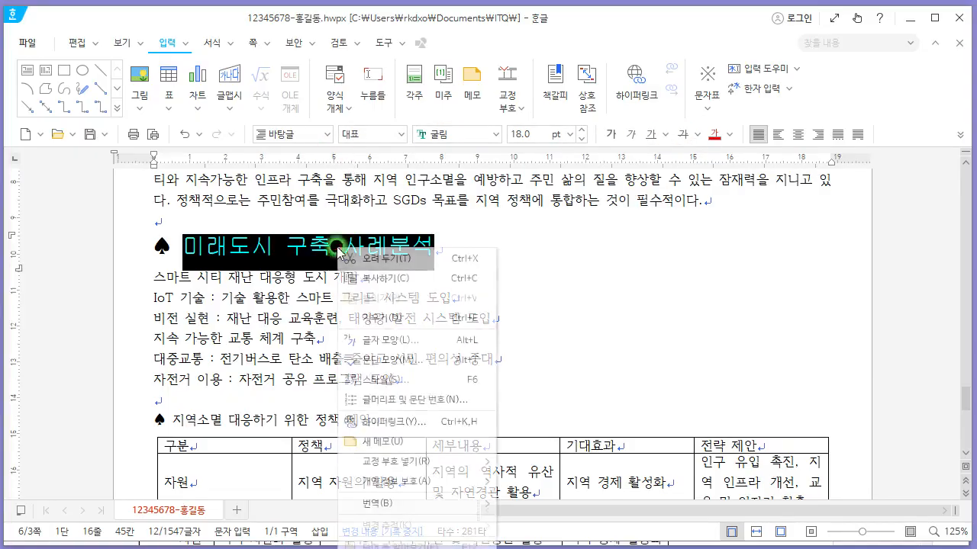
click(418, 341)
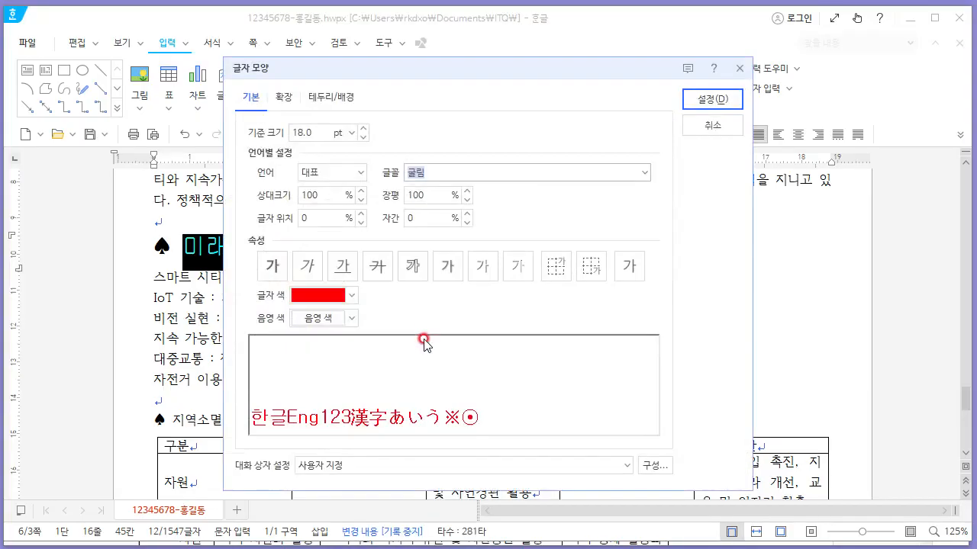
click(326, 318)
click(303, 389)
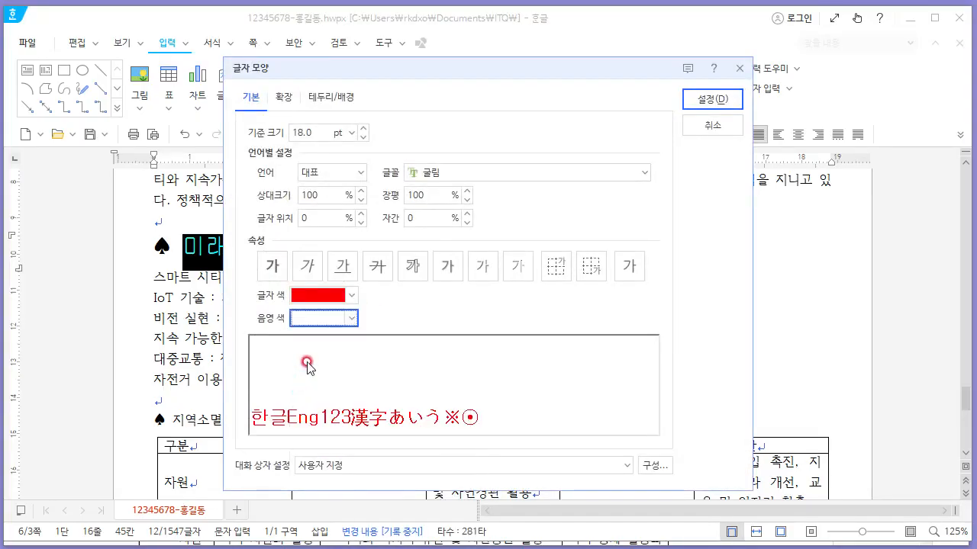
click(714, 100)
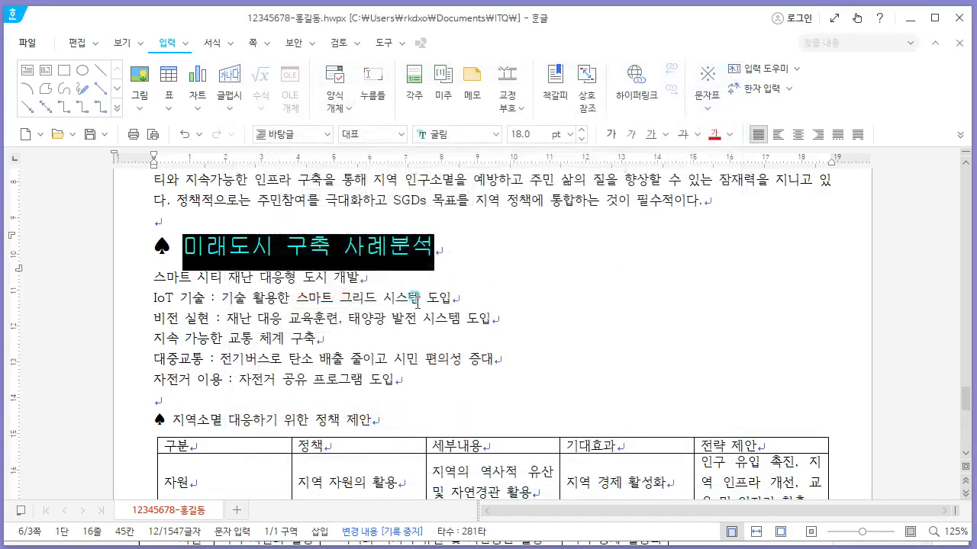
click(338, 336)
Recheck the exam sheet and undo the heading's white shading and red text colour.
key(alt+Tab)
key(alt+Tab)
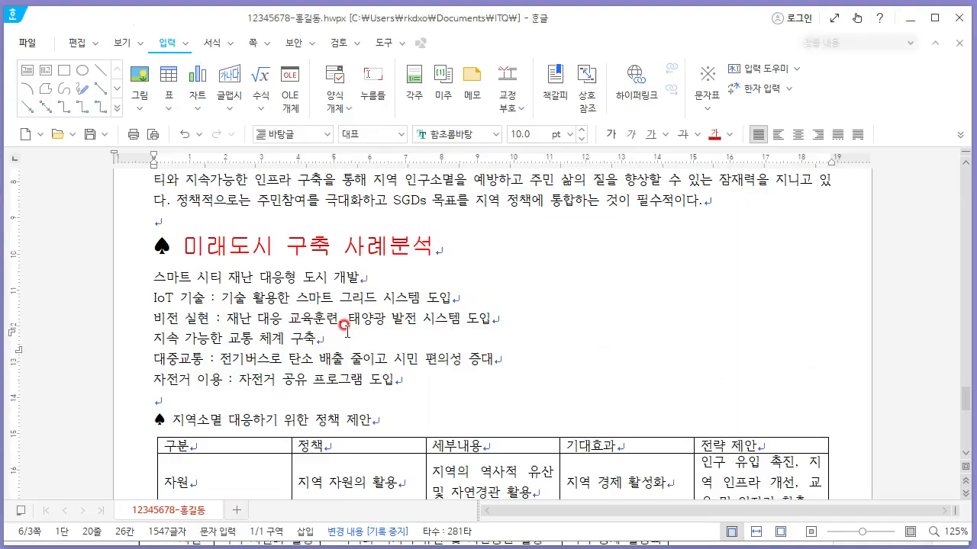
key(ctrl+z)
click(320, 306)
key(ctrl+z)
Give the heading text 미래도시 구축 사례분석 red shading and white text colour, leaving out the spade symbol.
drag(182, 246, 462, 244)
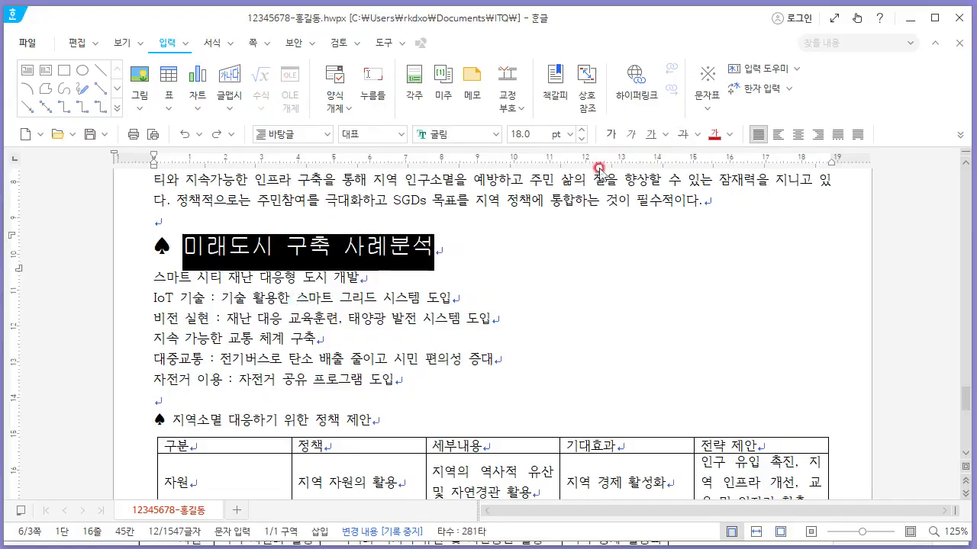
key(alt+Tab)
key(alt+Tab)
right_click(389, 252)
click(445, 344)
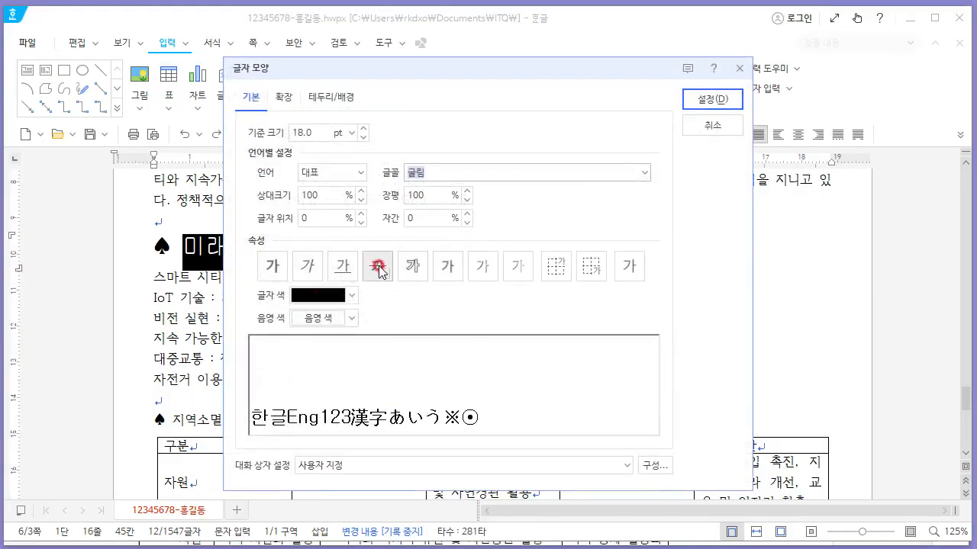
click(349, 318)
click(318, 467)
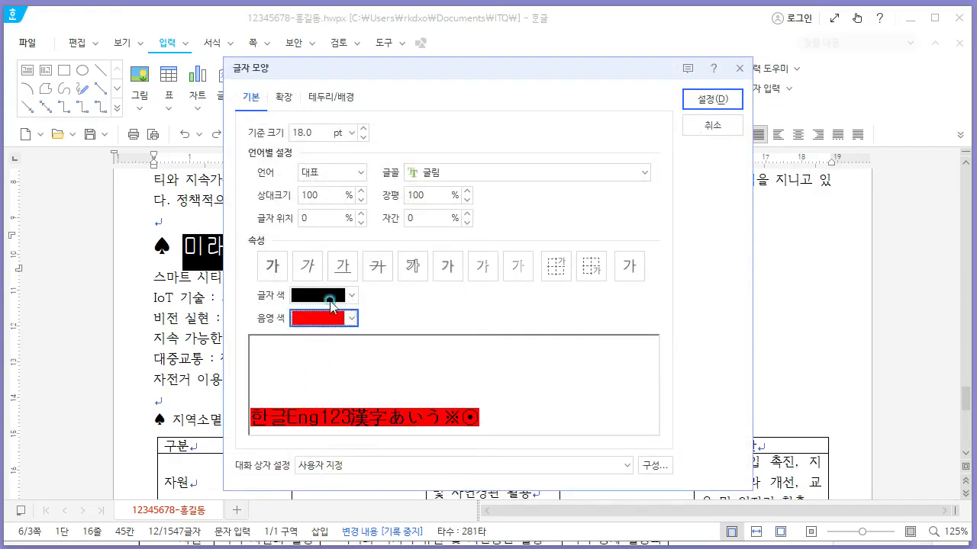
click(326, 296)
click(301, 346)
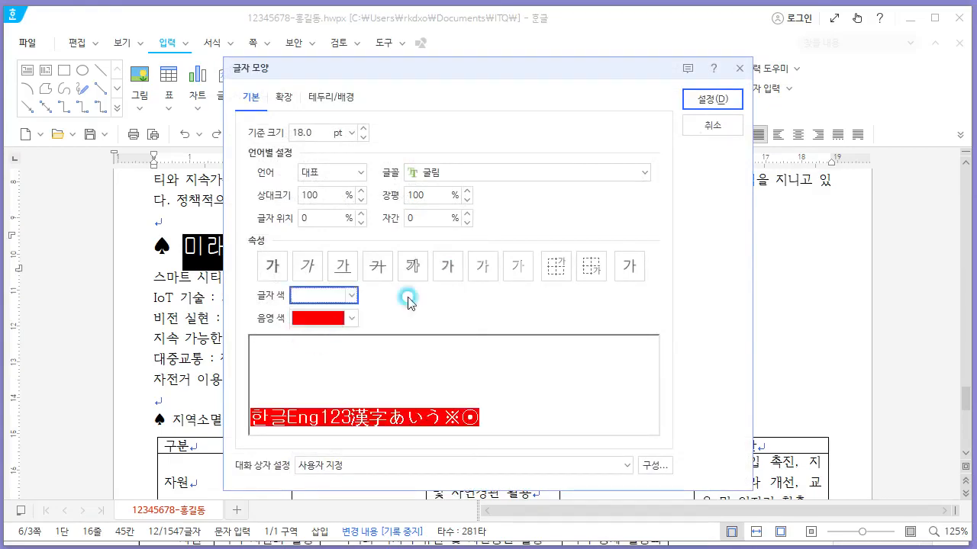
click(711, 100)
click(404, 297)
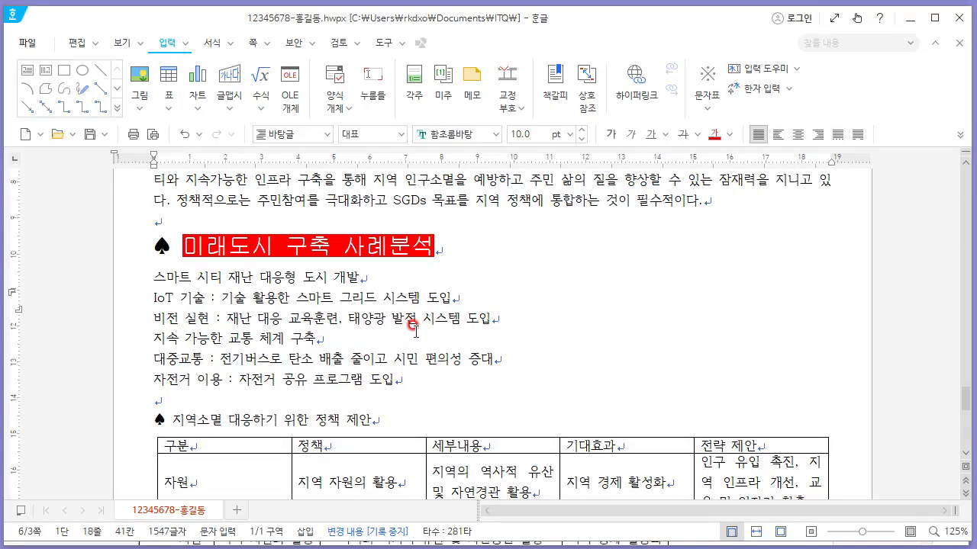
Examine the exam sheet's paragraph numbering, indent and line spacing instructions for the list under 미래도시 구축 사례분석.
key(alt+Tab)
scroll(453, 335, down, 1)
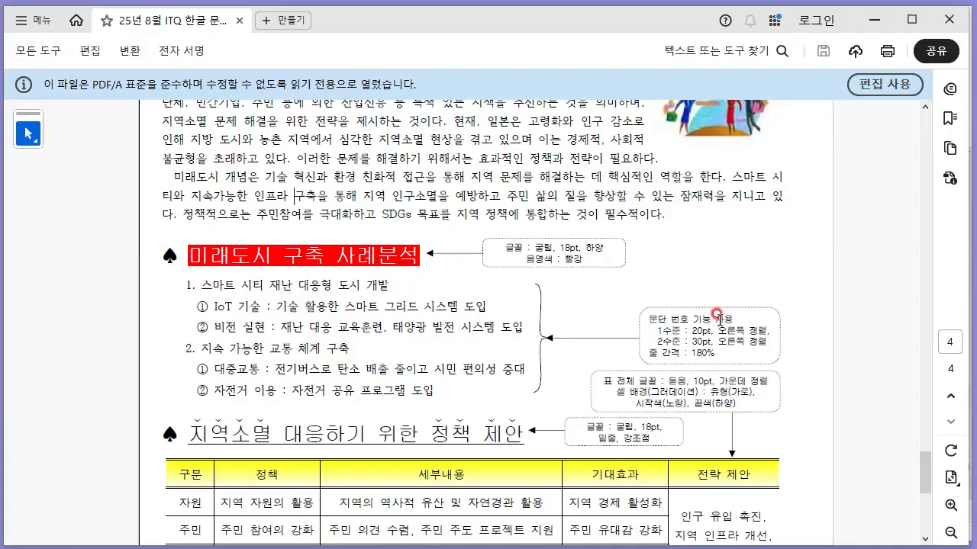
key(alt+Tab)
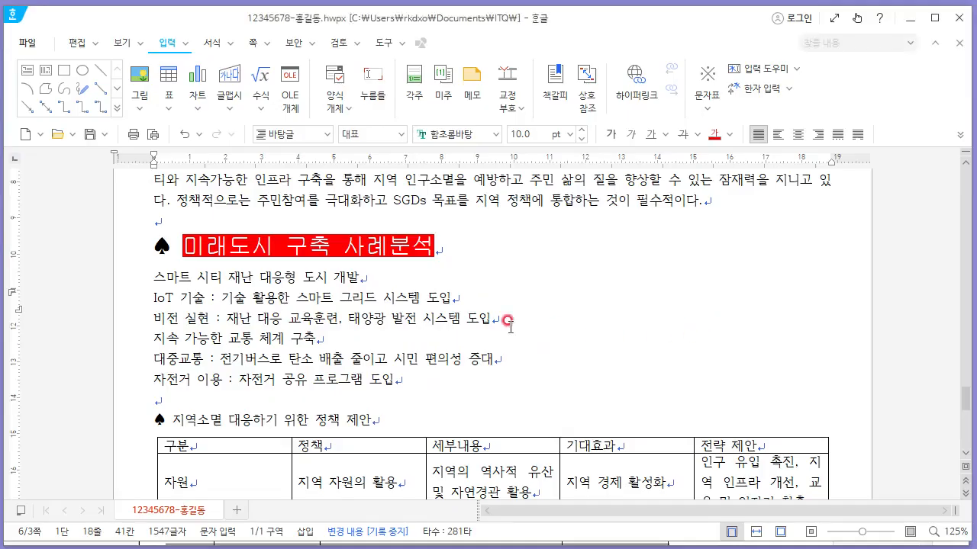
click(311, 321)
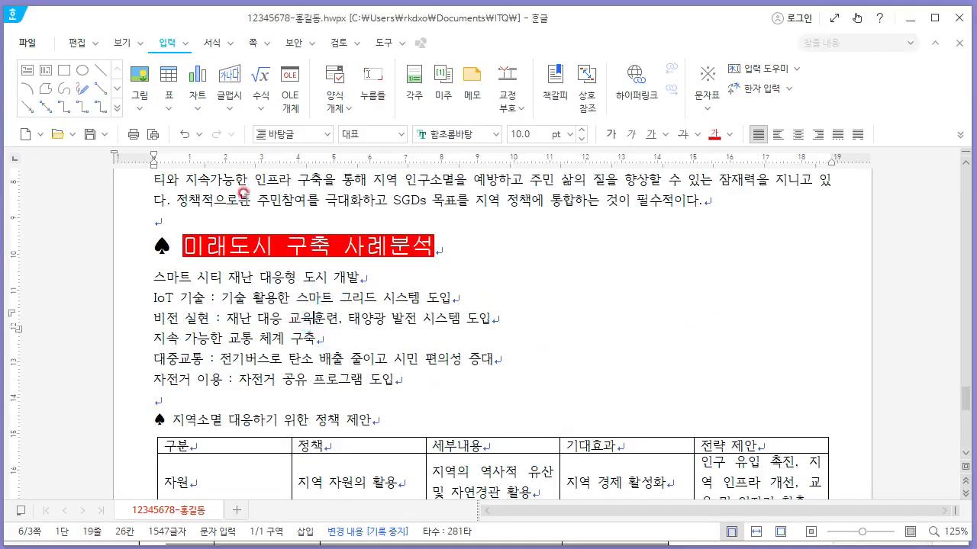
click(77, 43)
click(212, 44)
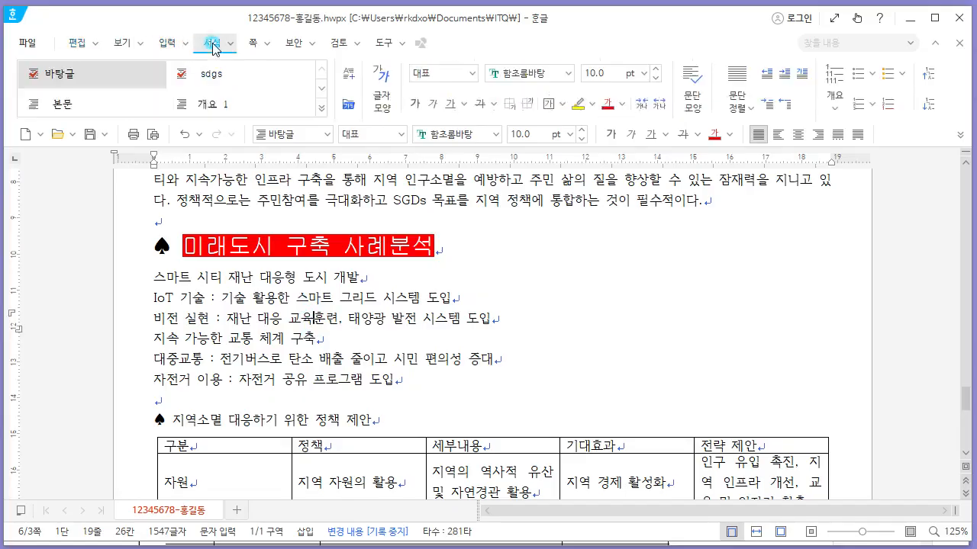
click(253, 44)
click(166, 43)
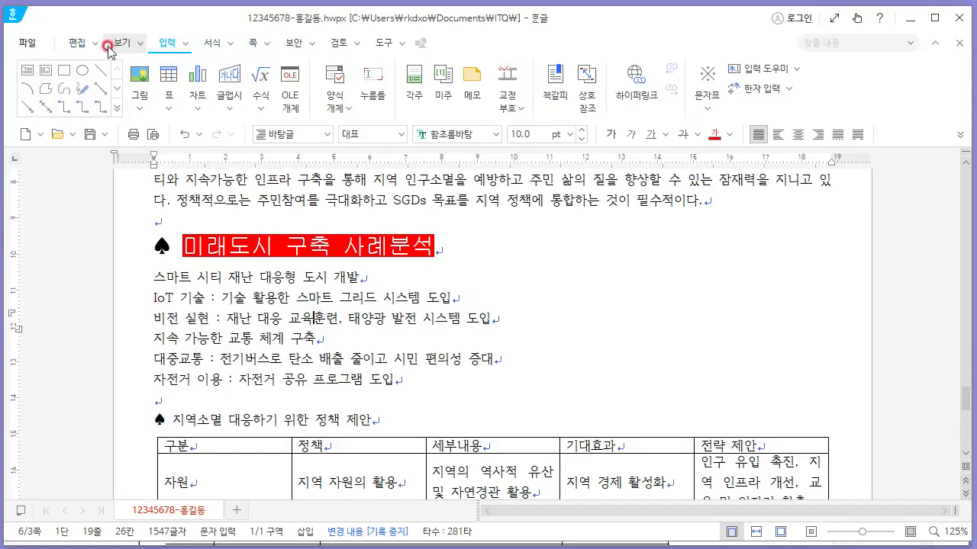
click(119, 46)
click(212, 43)
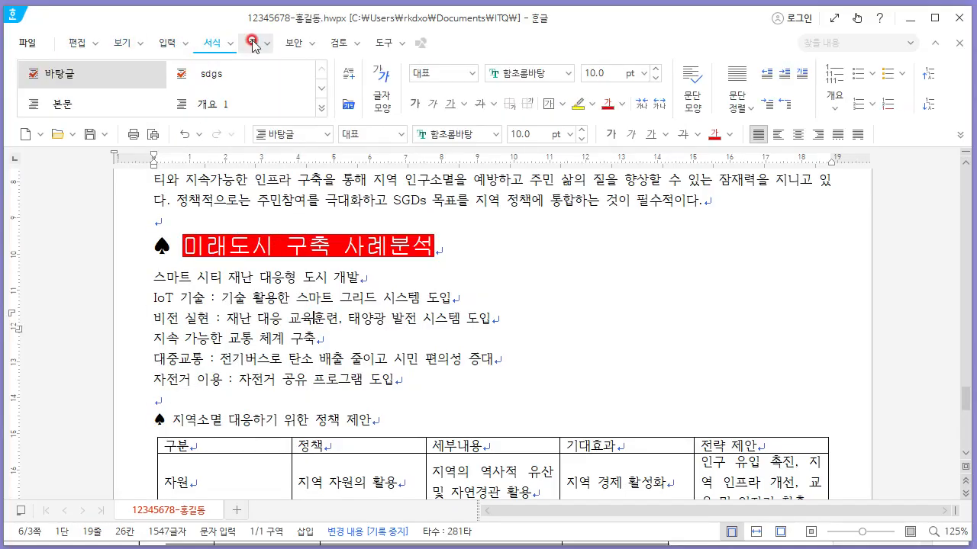
click(253, 44)
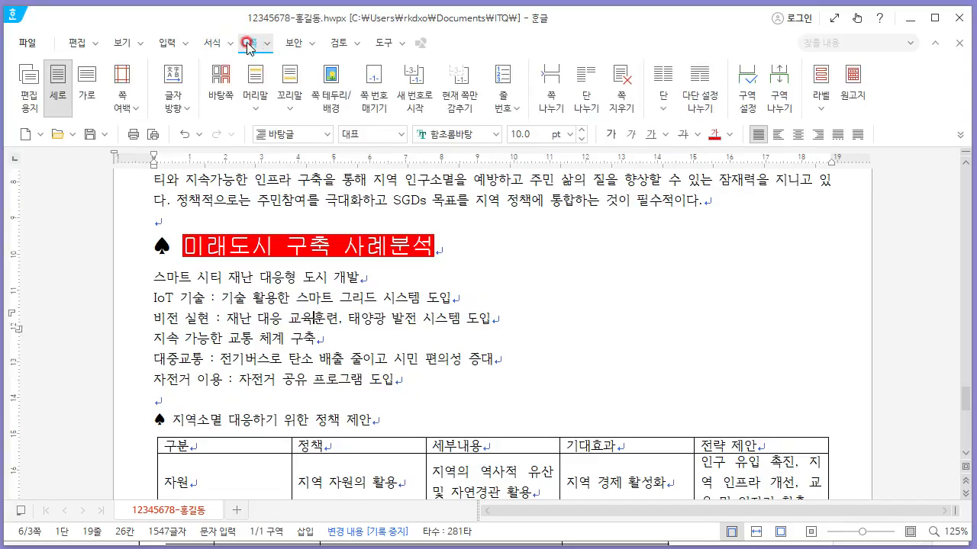
click(70, 44)
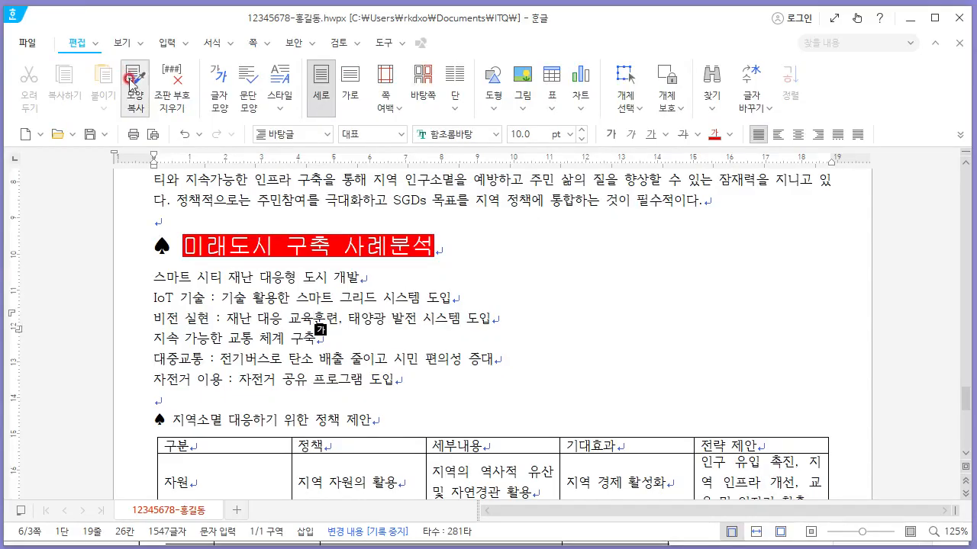
click(174, 102)
click(121, 43)
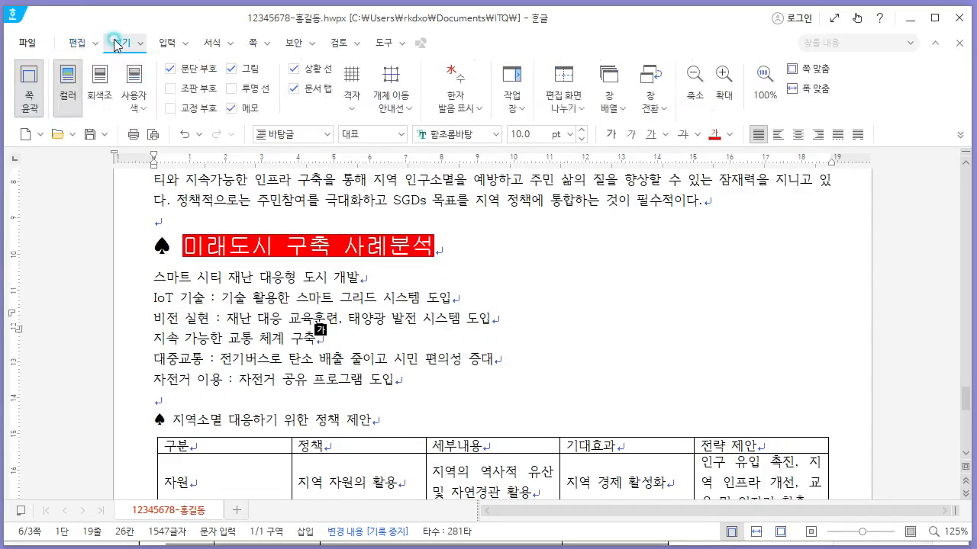
click(169, 43)
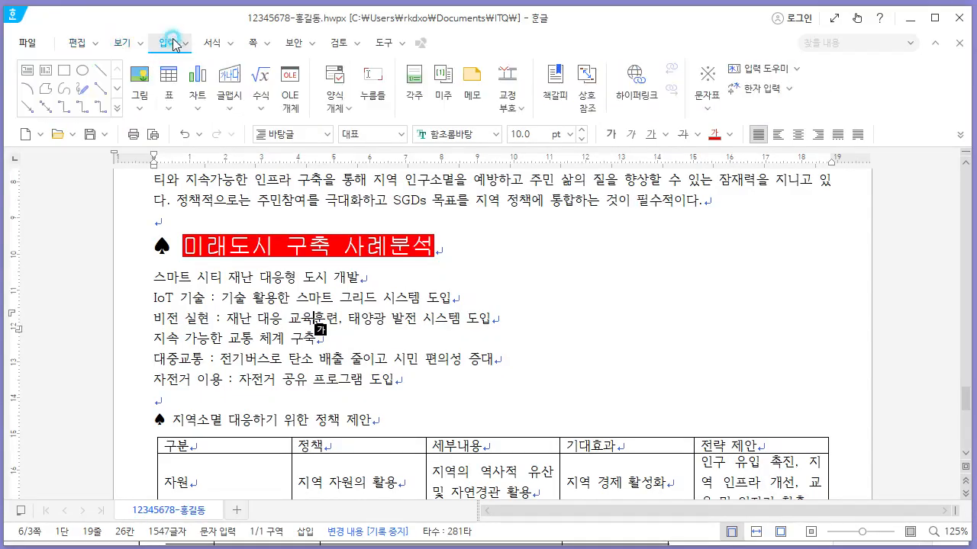
click(208, 44)
click(258, 47)
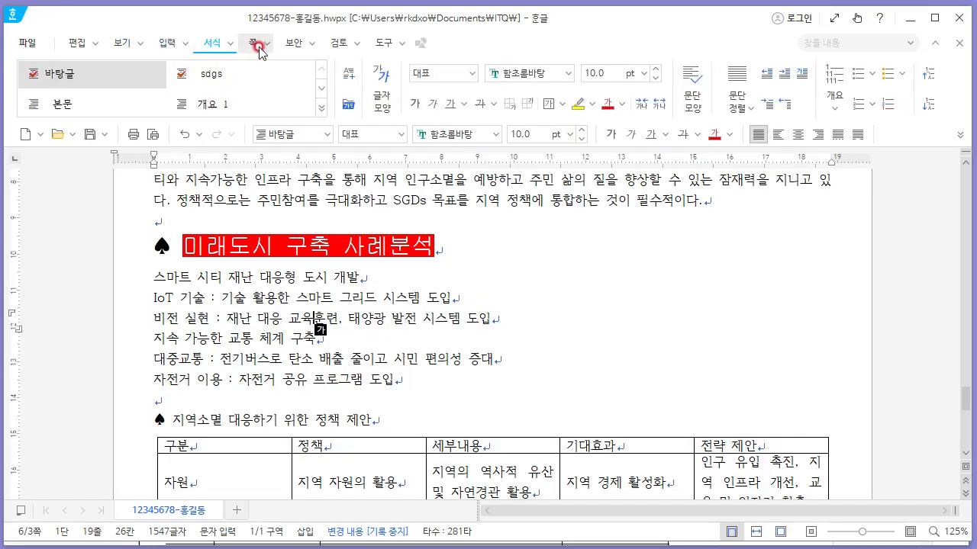
click(223, 278)
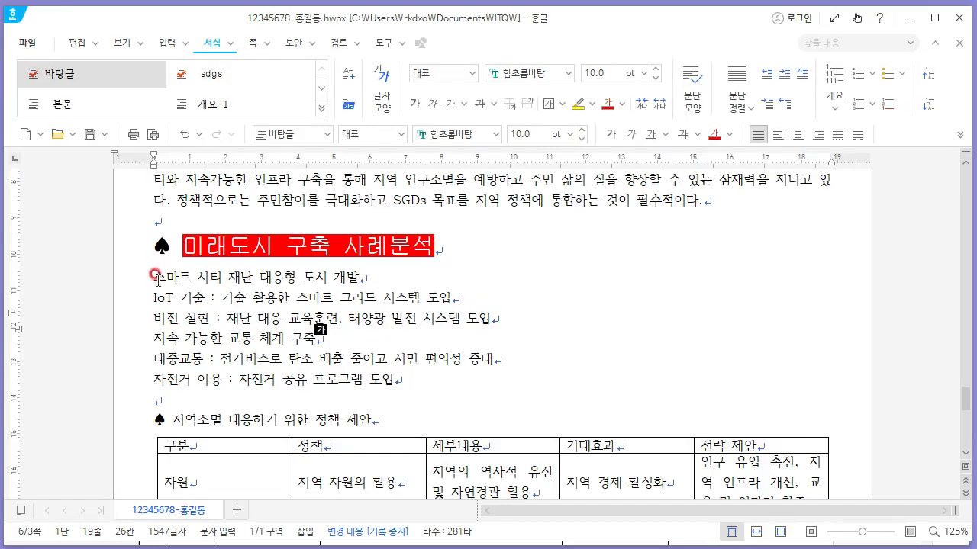
click(212, 47)
click(347, 266)
Check the number styles of both list levels on the exam sheet and open the 문단 번호 모양 settings.
key(alt+Tab)
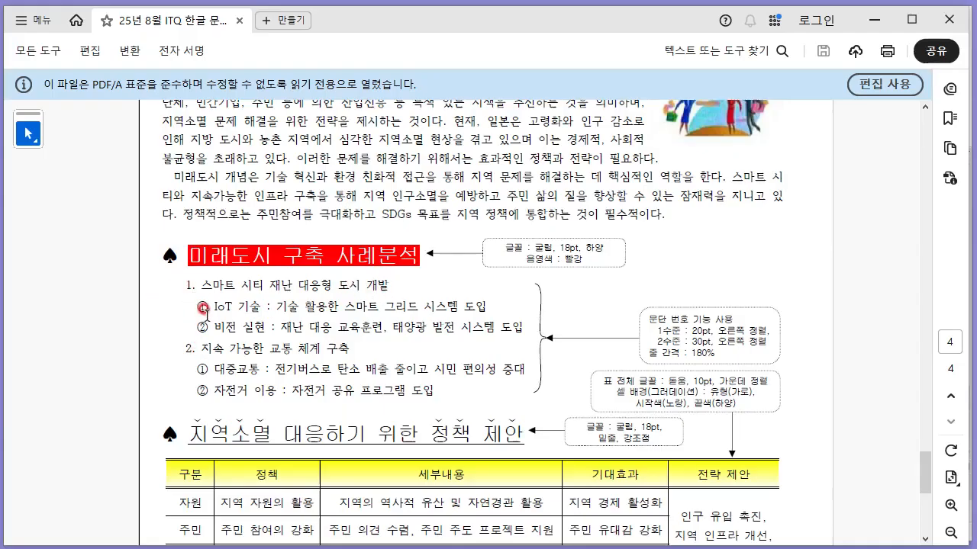
key(alt+Tab)
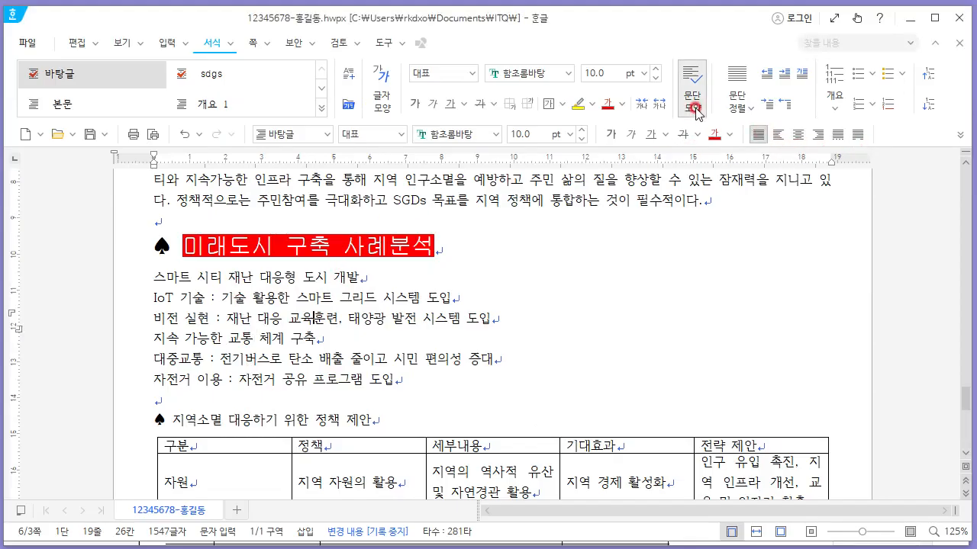
click(837, 106)
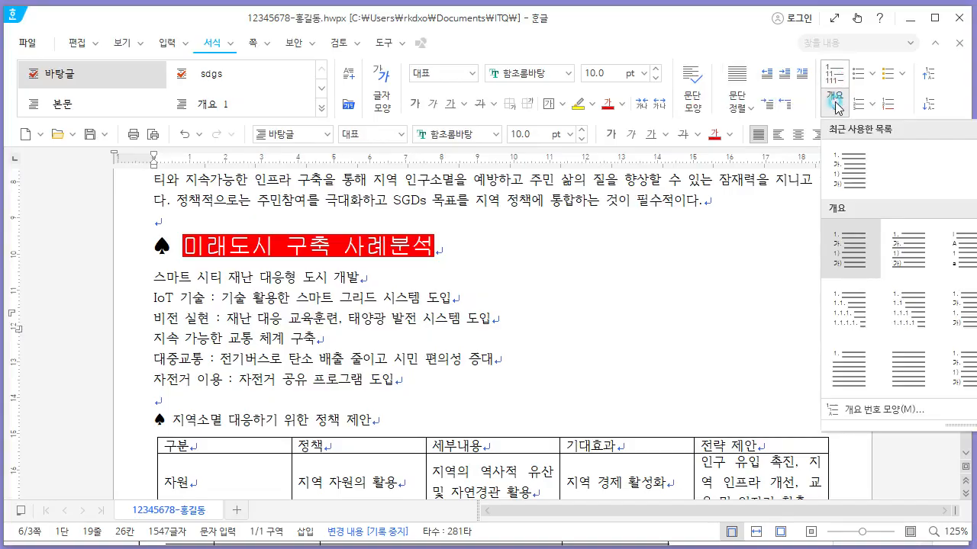
click(837, 103)
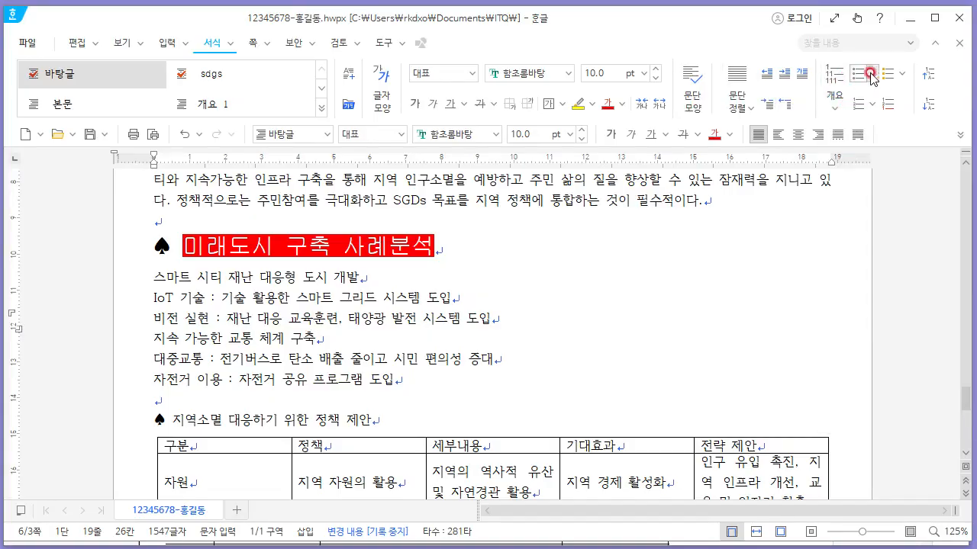
click(875, 104)
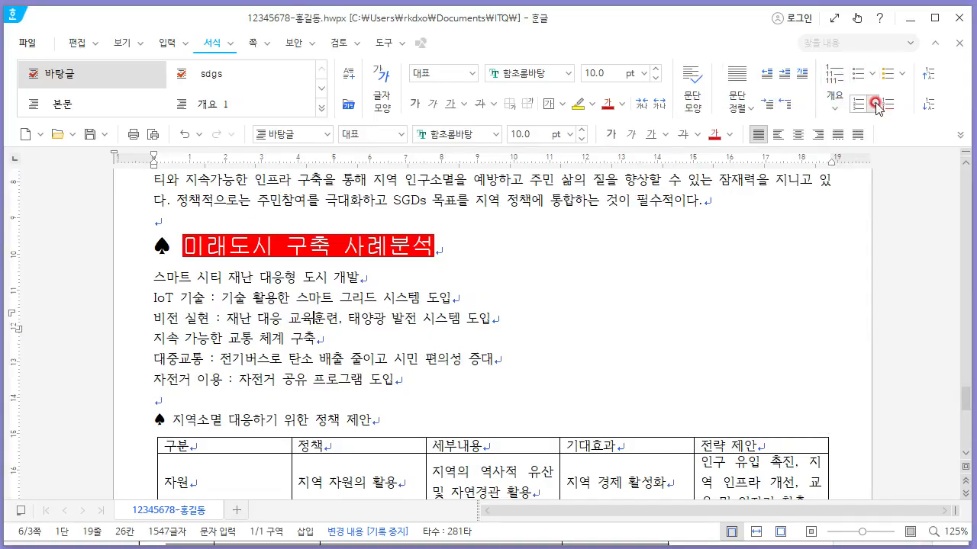
click(876, 105)
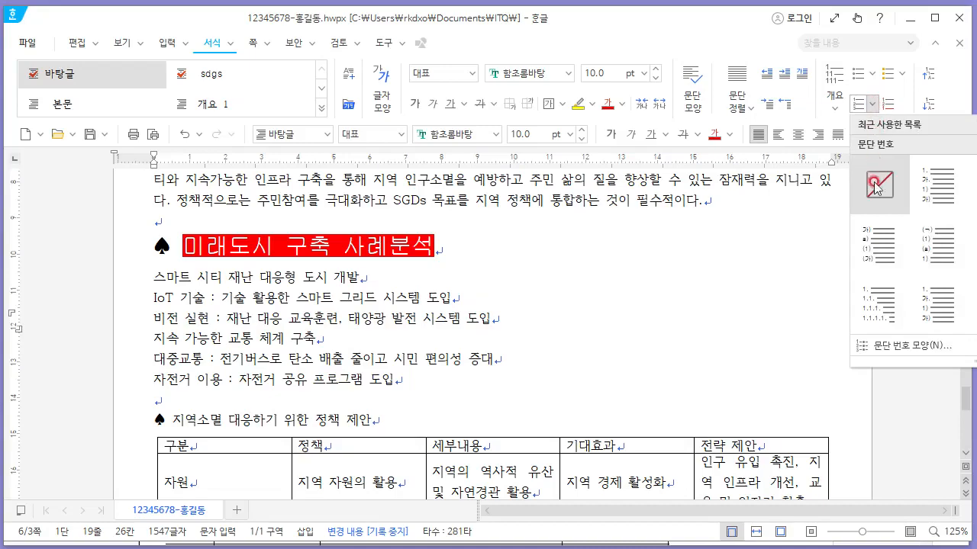
click(904, 346)
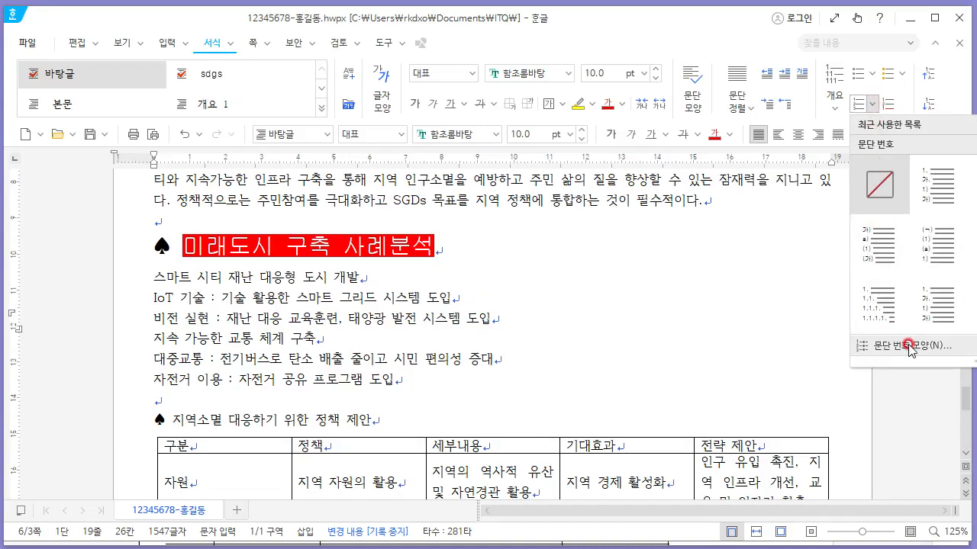
click(836, 111)
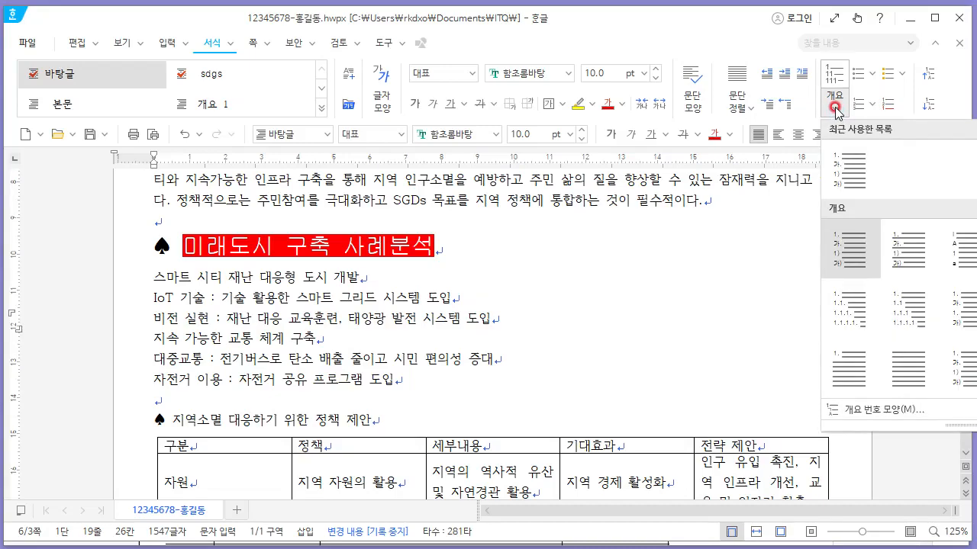
click(872, 105)
click(872, 105)
click(872, 105)
click(872, 105)
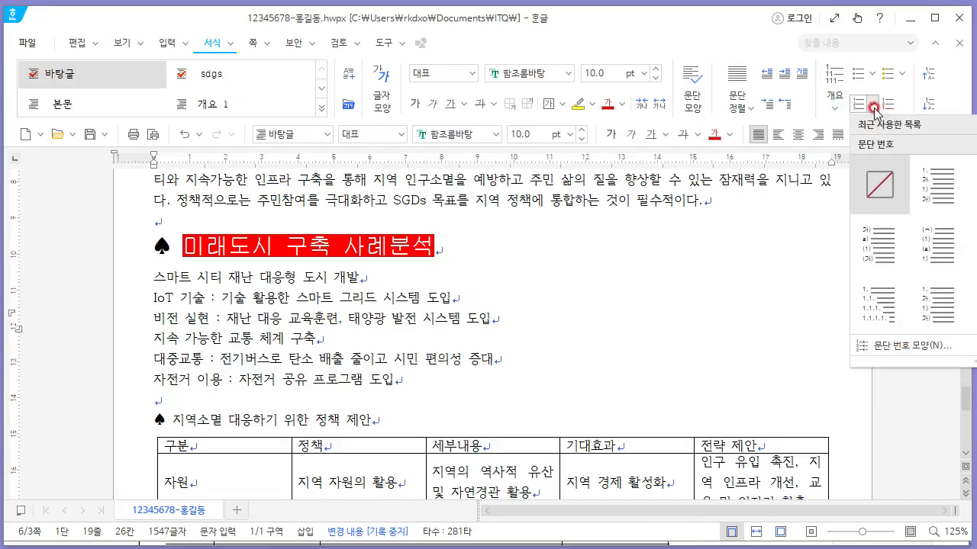
click(893, 345)
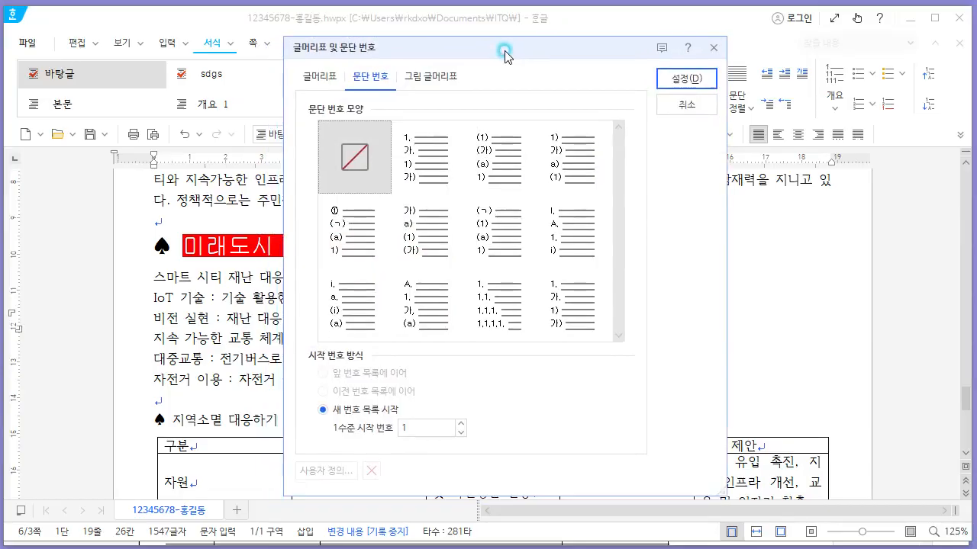
Choose the numbering shape that starts 1., 가., 1), 가) and open its 사용자 정의 settings, checking the exam sheet's number styles.
click(505, 255)
key(alt+Tab)
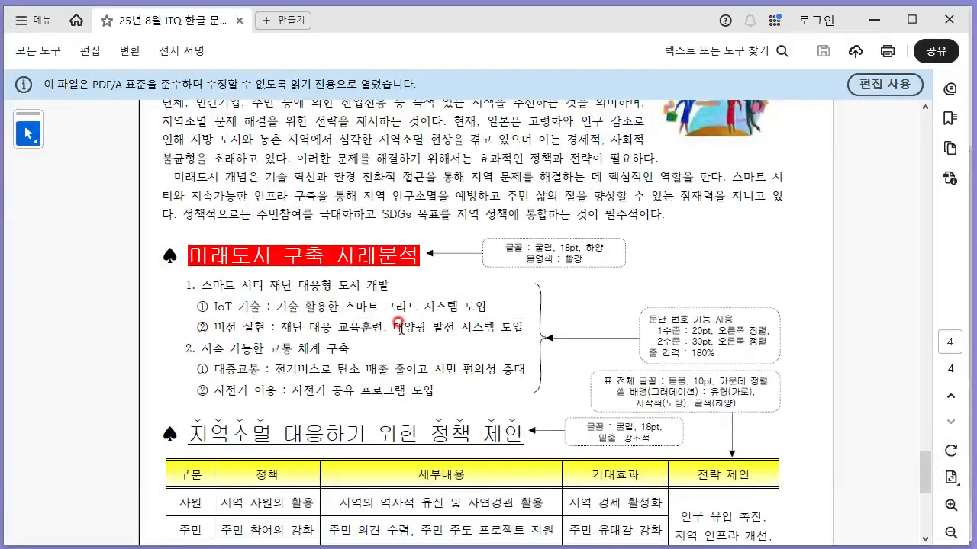
key(alt+Tab)
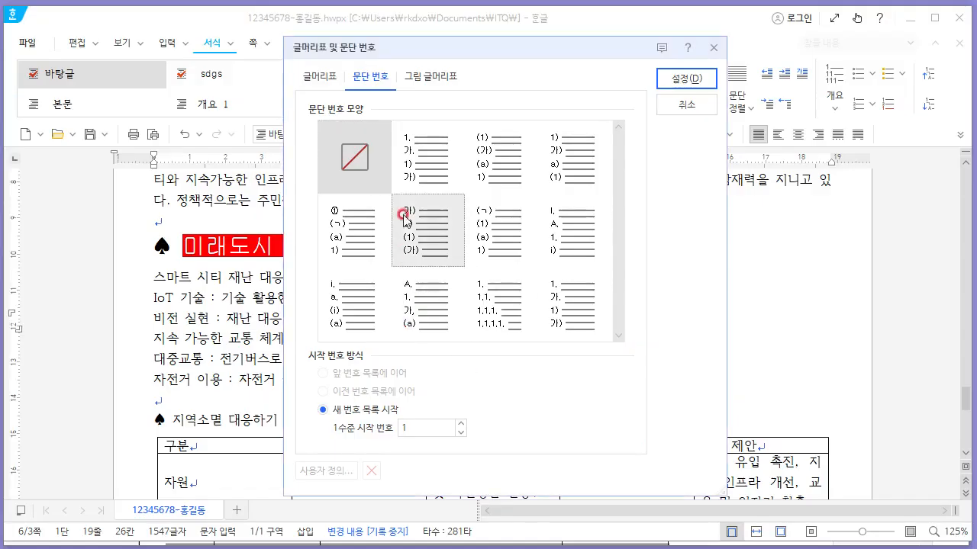
click(488, 177)
click(497, 255)
click(444, 180)
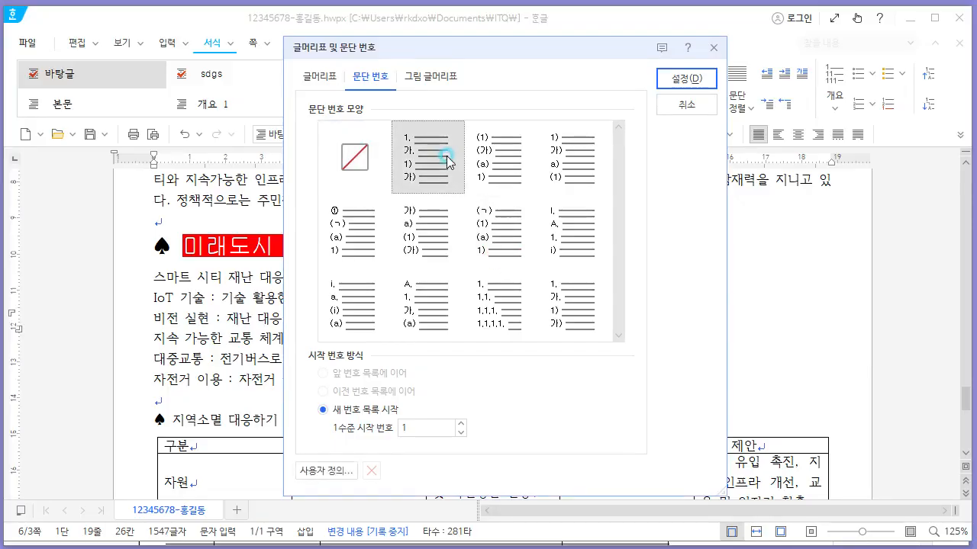
click(339, 472)
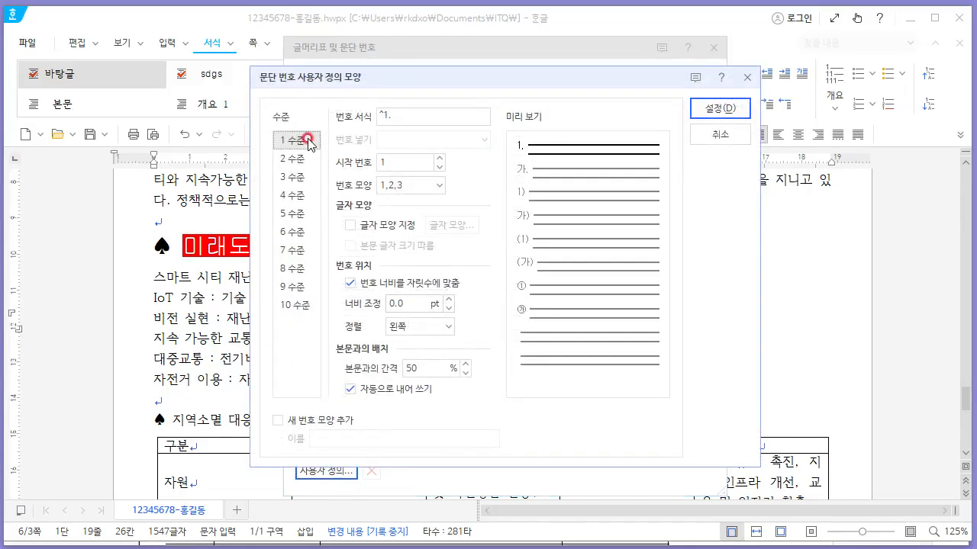
Define level 1 of the custom numbering with number shape 1,2,3, a 20 pt width adjustment and right (오른쪽) alignment.
key(alt+Tab)
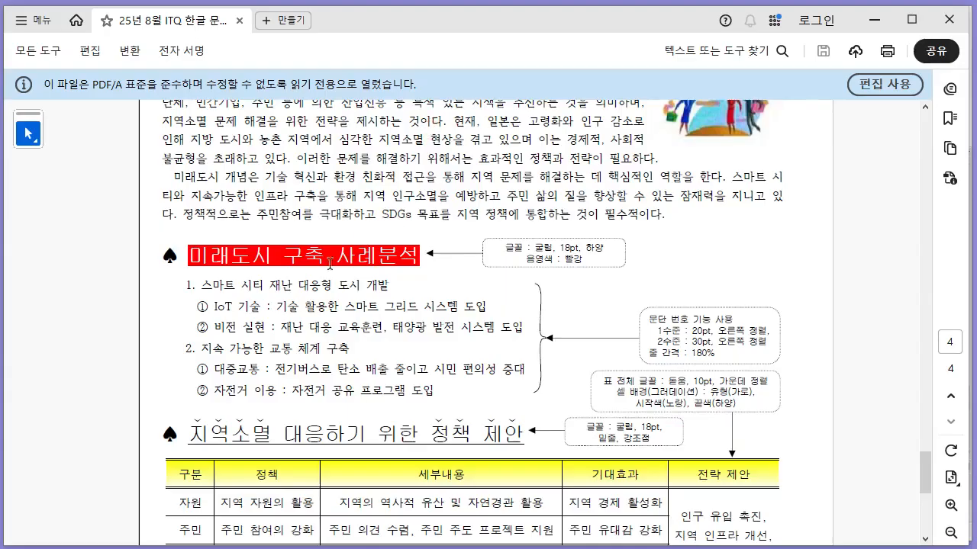
key(alt+Tab)
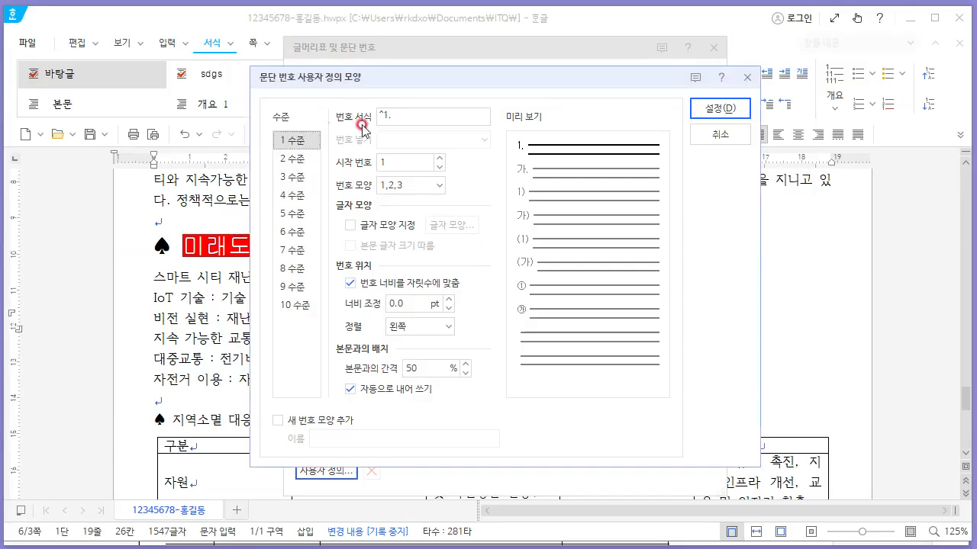
click(425, 187)
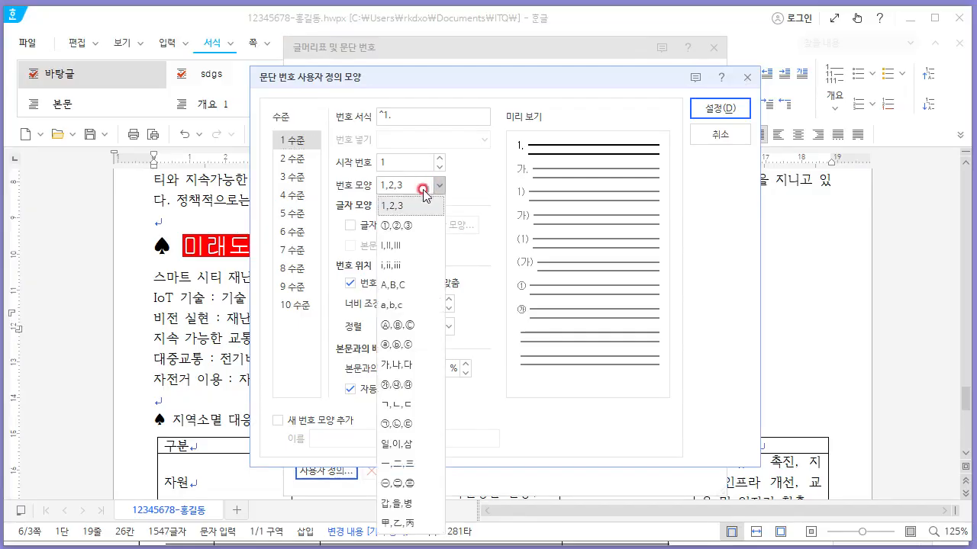
click(412, 206)
key(alt+Tab)
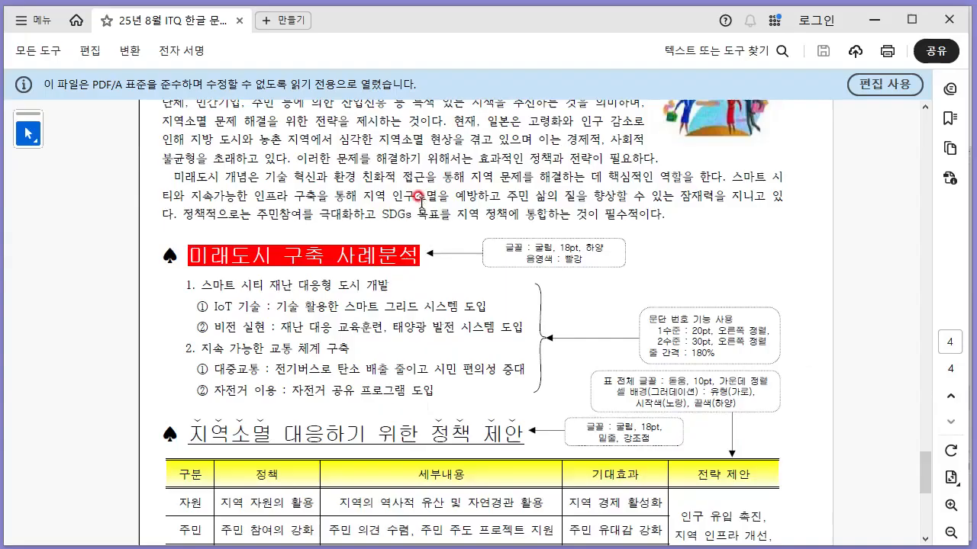
key(alt+Tab)
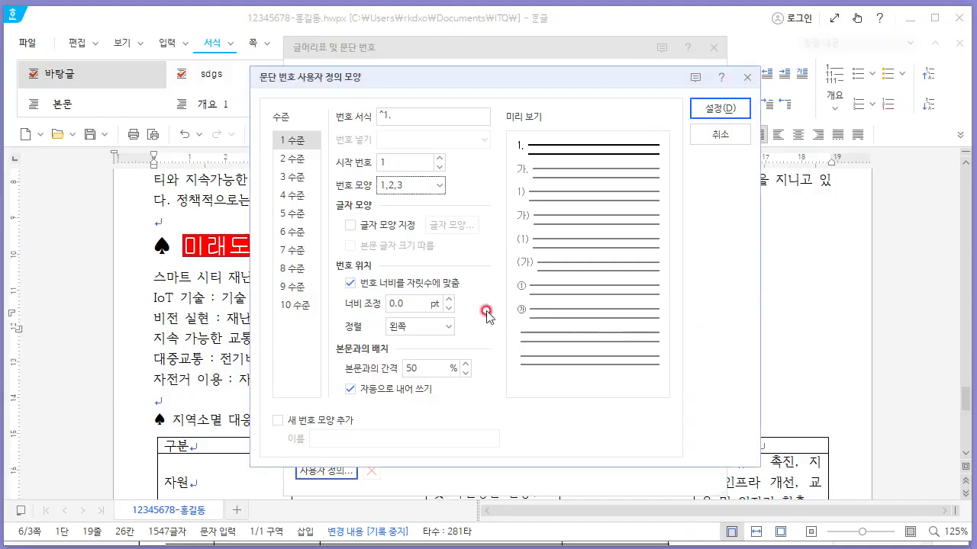
text(20)
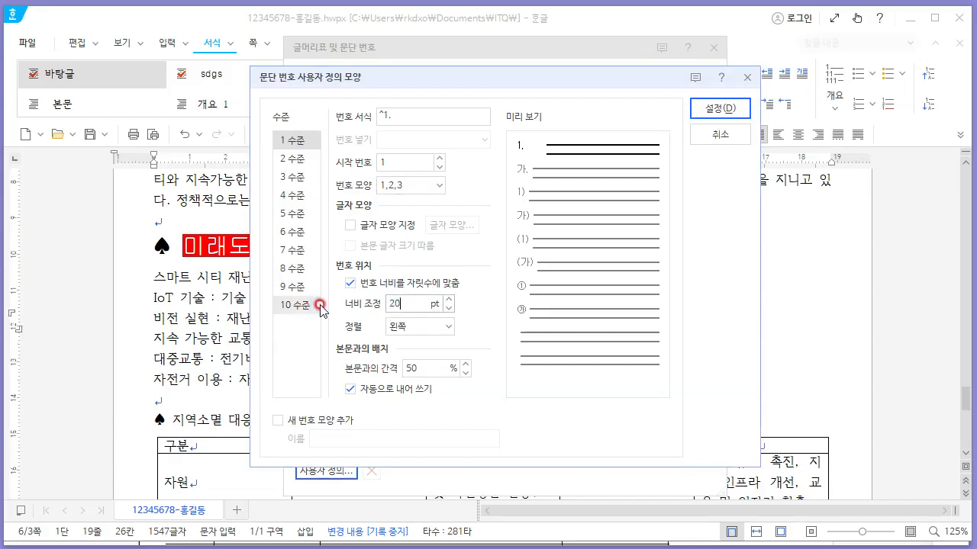
click(448, 326)
click(403, 386)
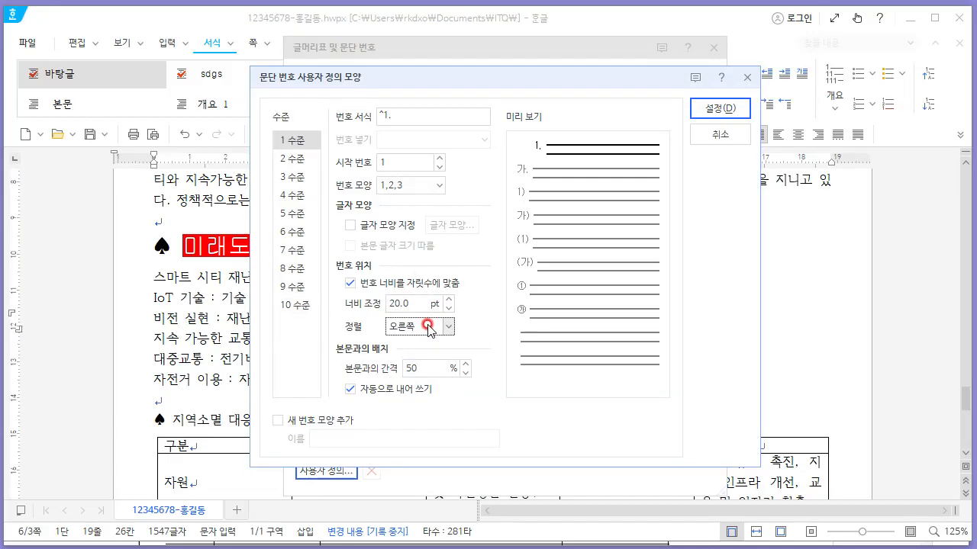
Define level 2 of the custom numbering with number shape ①,②,③, a 30 pt width adjustment and right (오른쪽) alignment.
click(294, 158)
key(alt+Tab)
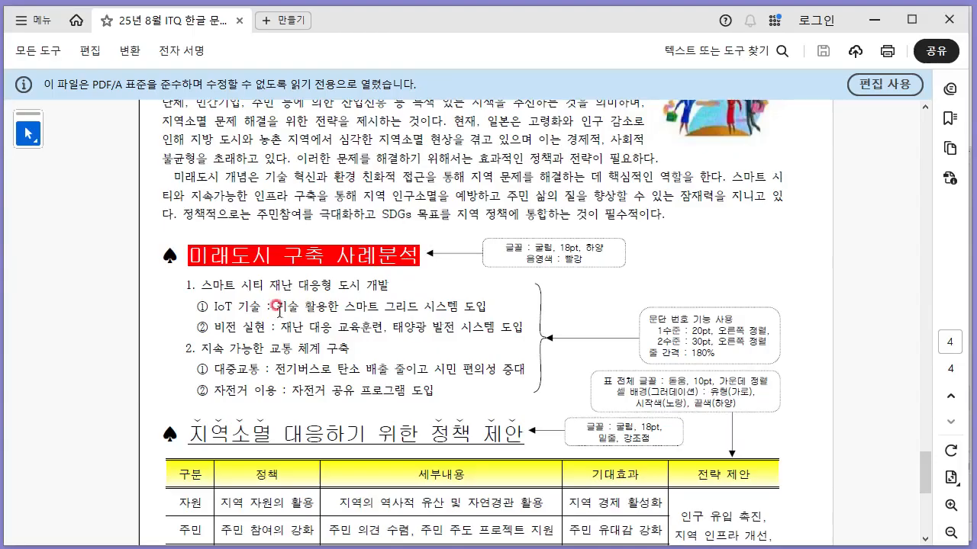
key(alt+Tab)
click(432, 186)
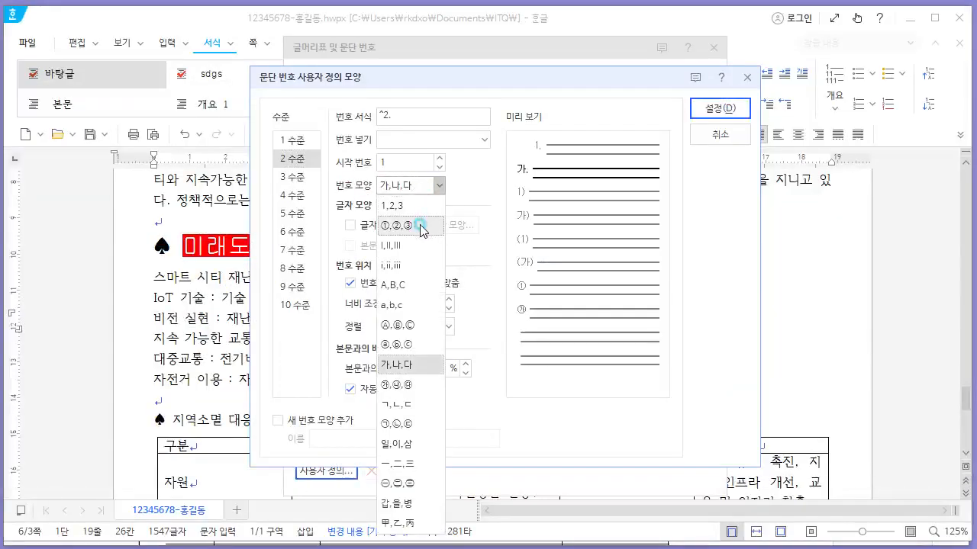
click(421, 226)
key(alt+Tab)
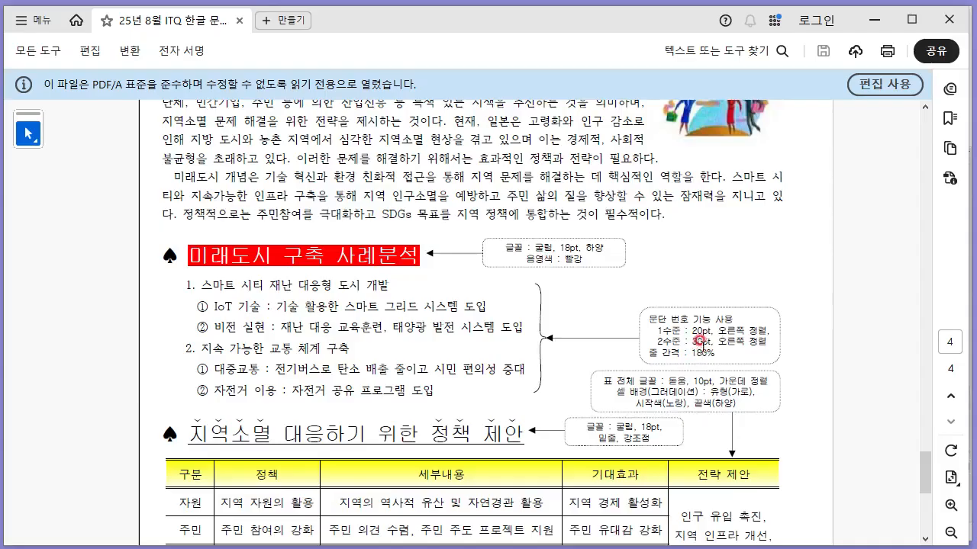
key(alt+Tab)
double_click(403, 303)
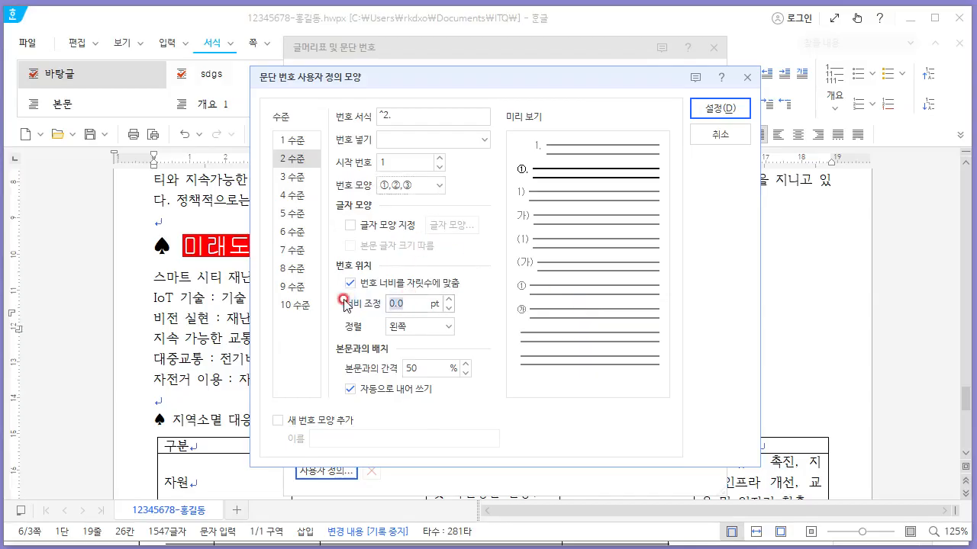
text(30)
click(420, 326)
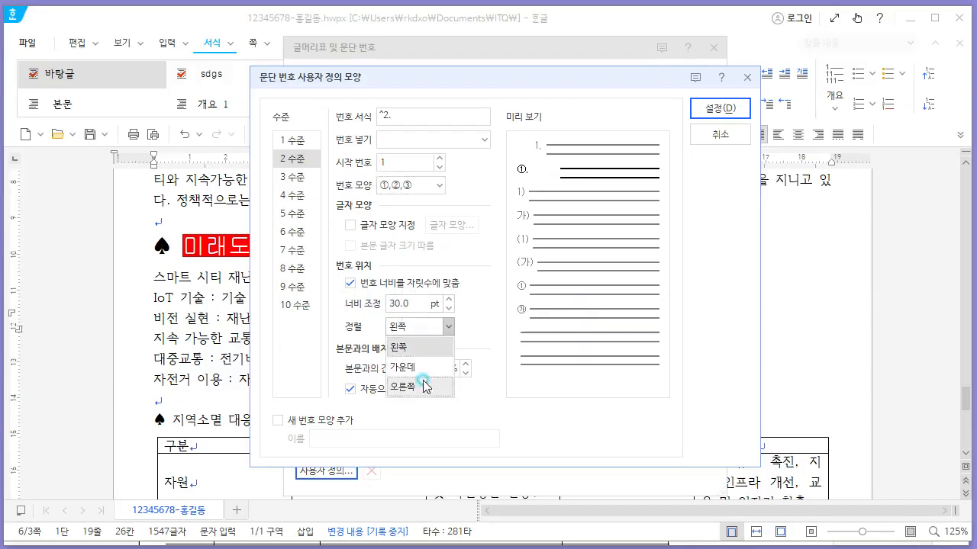
click(404, 384)
Confirm the custom numbering shape and close the paragraph numbering settings without applying it to the text.
key(alt+Tab)
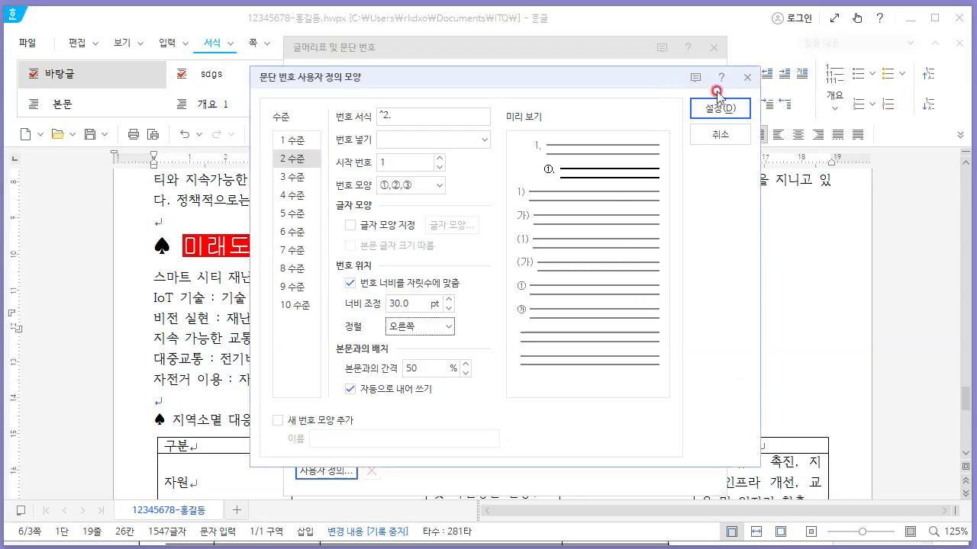
click(719, 106)
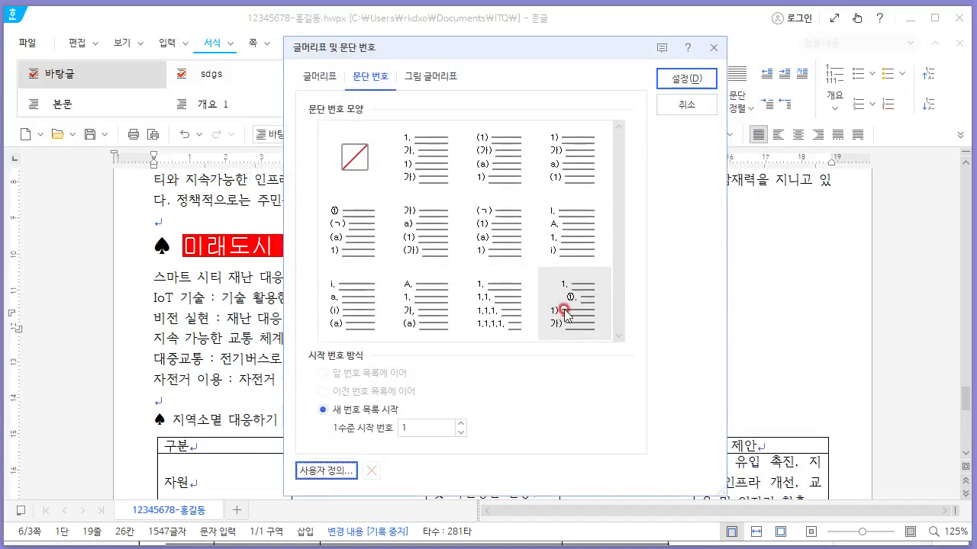
click(706, 108)
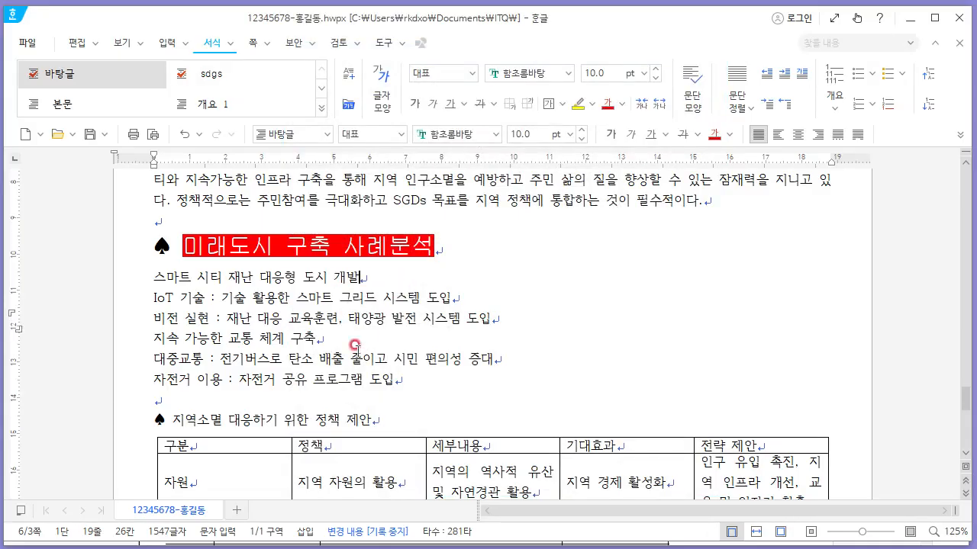
click(308, 327)
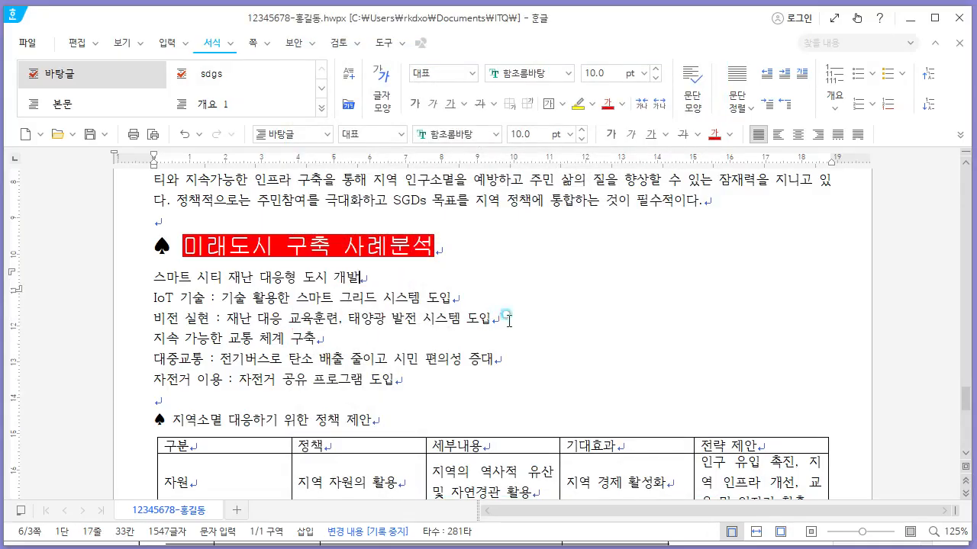
Apply the custom 1., ①. numbering to the three lines from 스마트 시티 재난 대응형 도시 개발 through 비전 실현.
drag(508, 319, 112, 284)
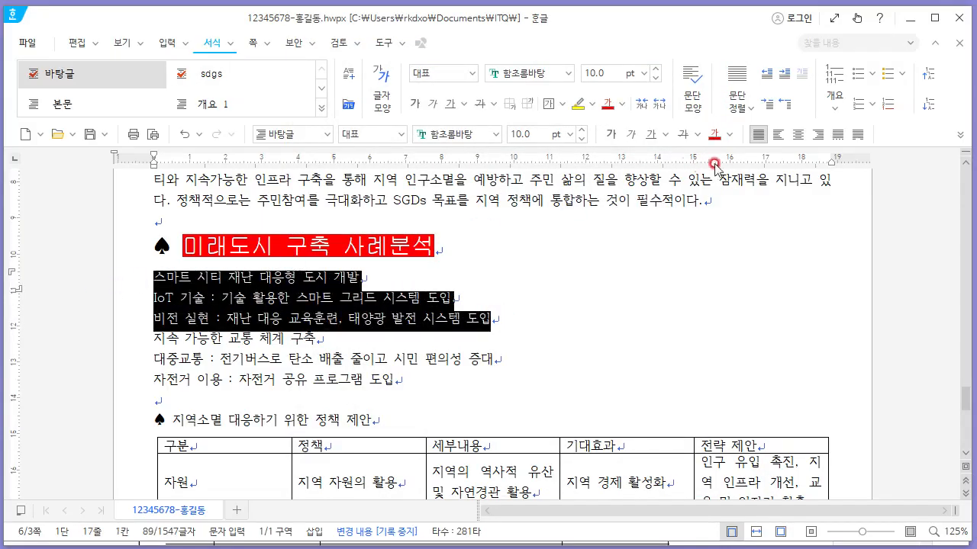
click(872, 103)
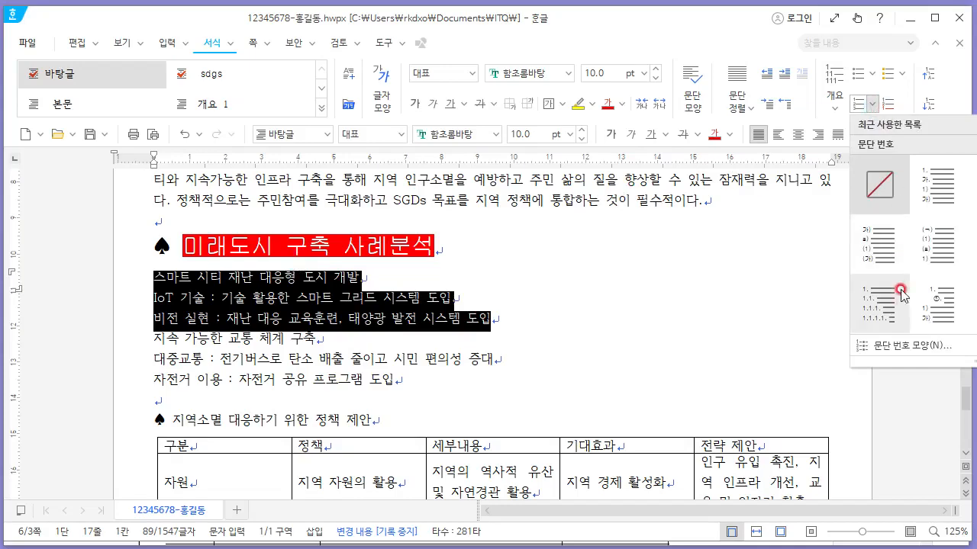
click(915, 344)
click(593, 312)
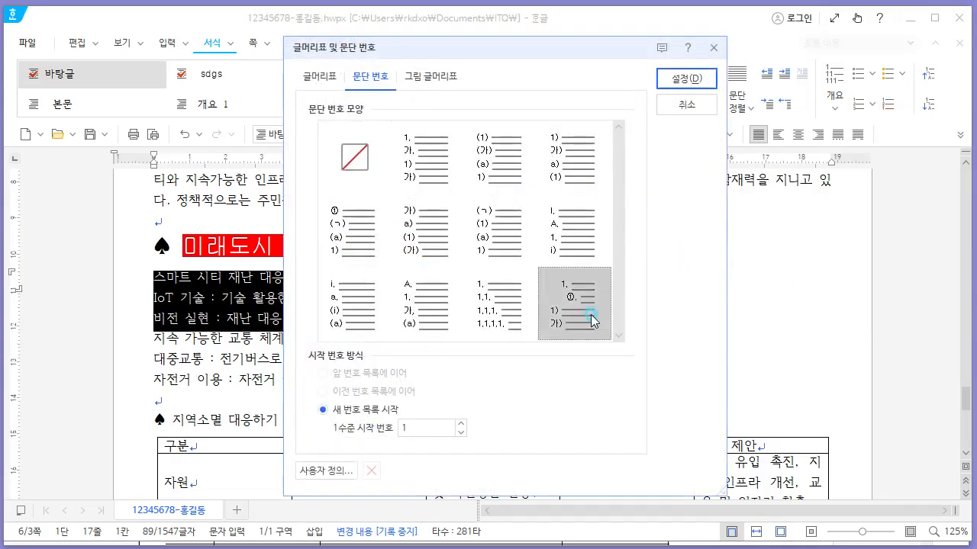
click(691, 78)
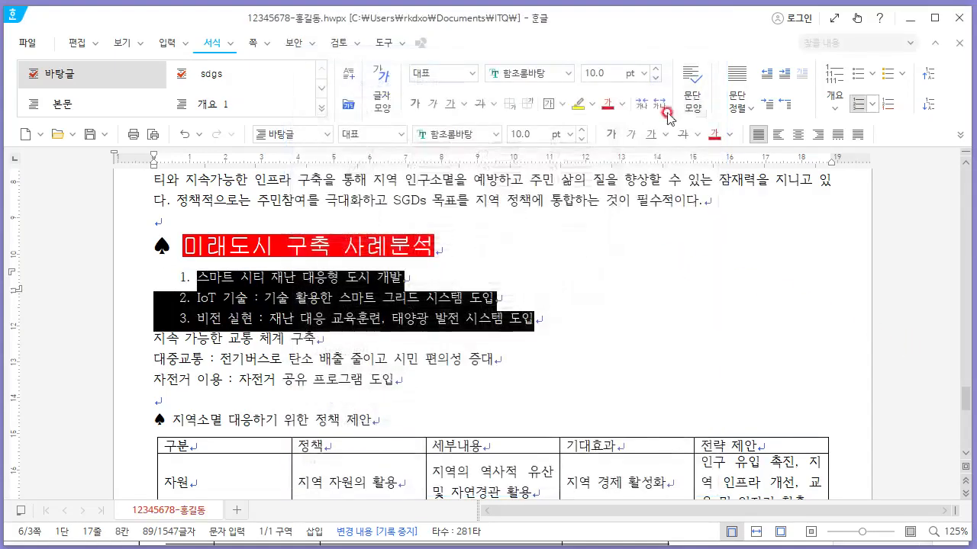
Compare the levels of the first three numbered lines with the exam sheet and locate the commands for changing numbering level.
click(300, 297)
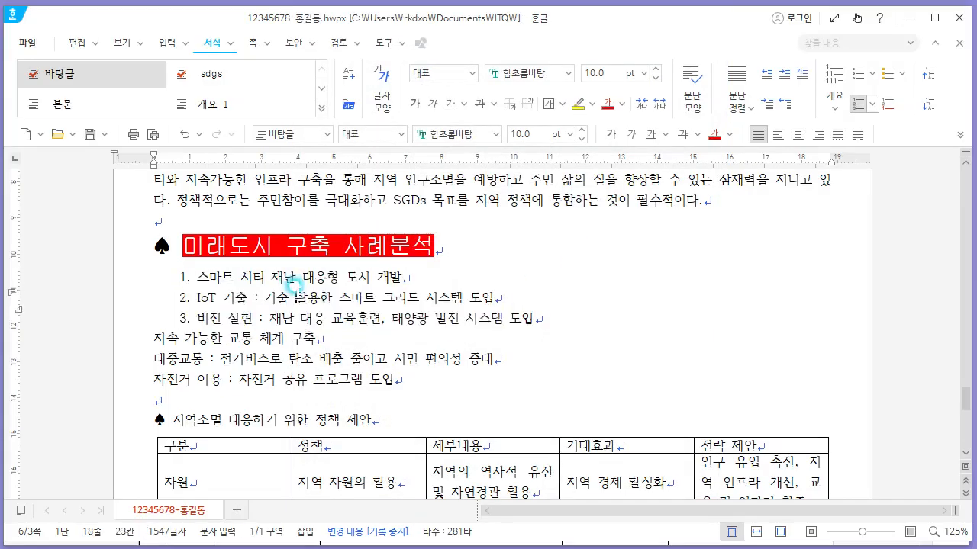
key(alt+Tab)
key(alt+Tab)
click(929, 78)
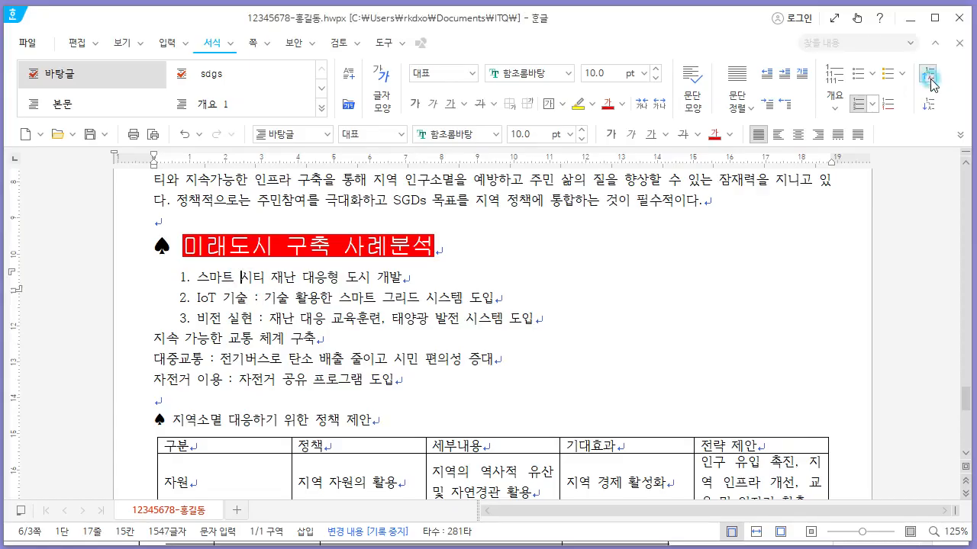
click(924, 76)
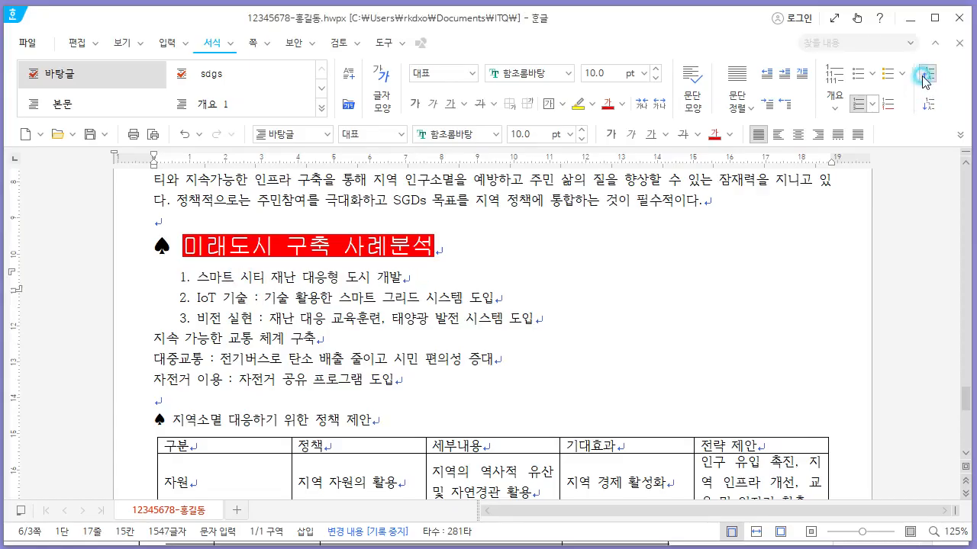
click(79, 14)
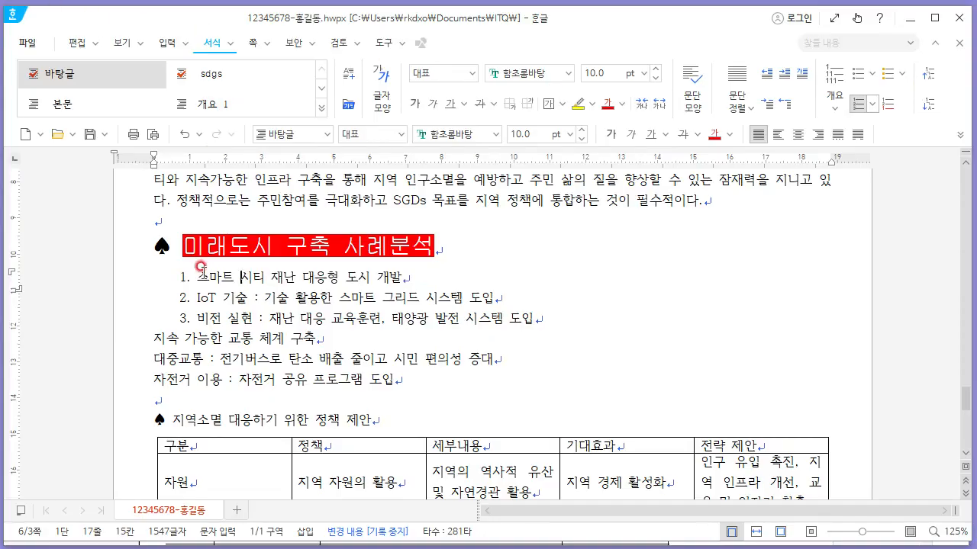
key(alt+Tab)
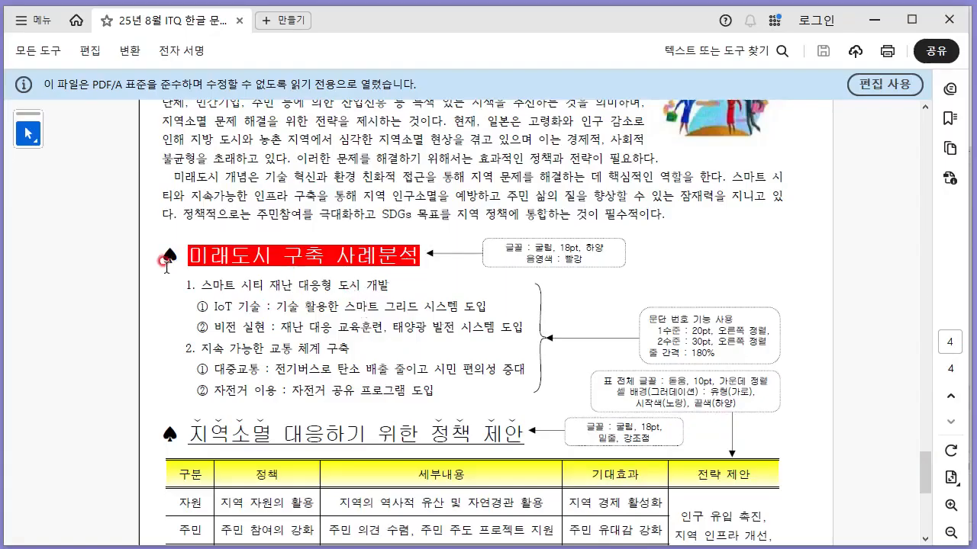
key(alt+Tab)
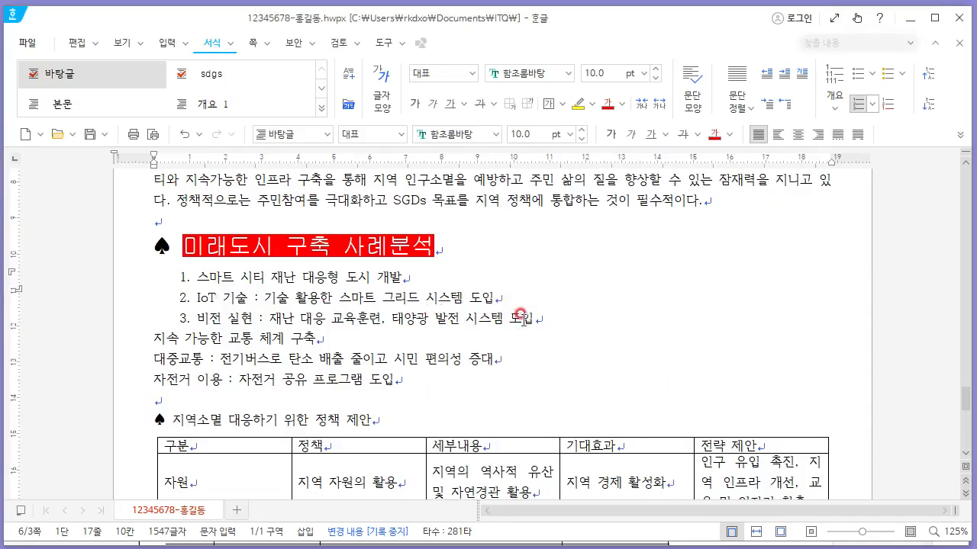
Lower the IoT 기술 and 비전 실현 lines to numbering level 2.
mouse_move(523, 316)
mouse_down()
mouse_move(331, 318)
mouse_move(197, 298)
mouse_up()
click(928, 105)
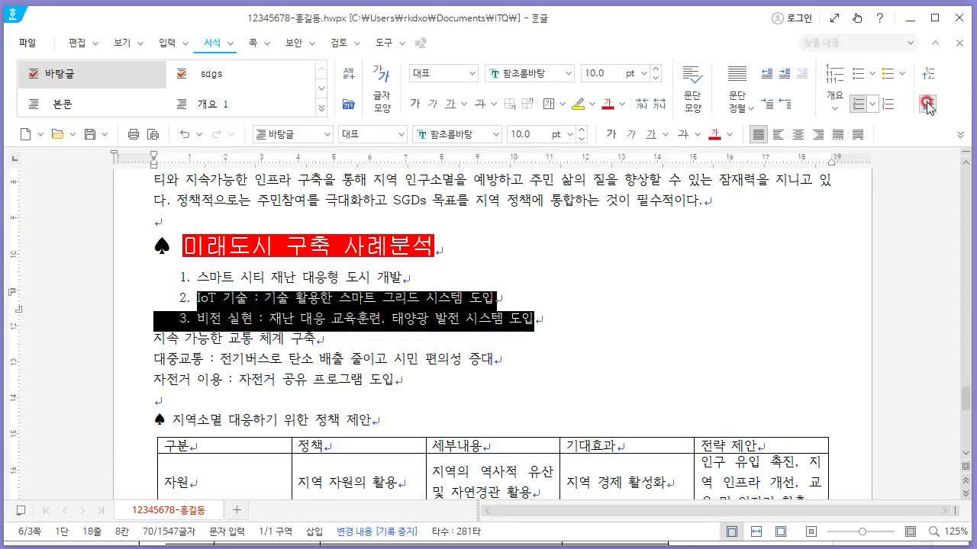
click(554, 271)
Apply the custom 1., ①. numbering to the three lines from 지속 가능한 교통 체계 구축 through 자전거 이용.
click(416, 381)
mouse_move(415, 381)
mouse_down()
mouse_move(156, 359)
mouse_move(156, 338)
mouse_up()
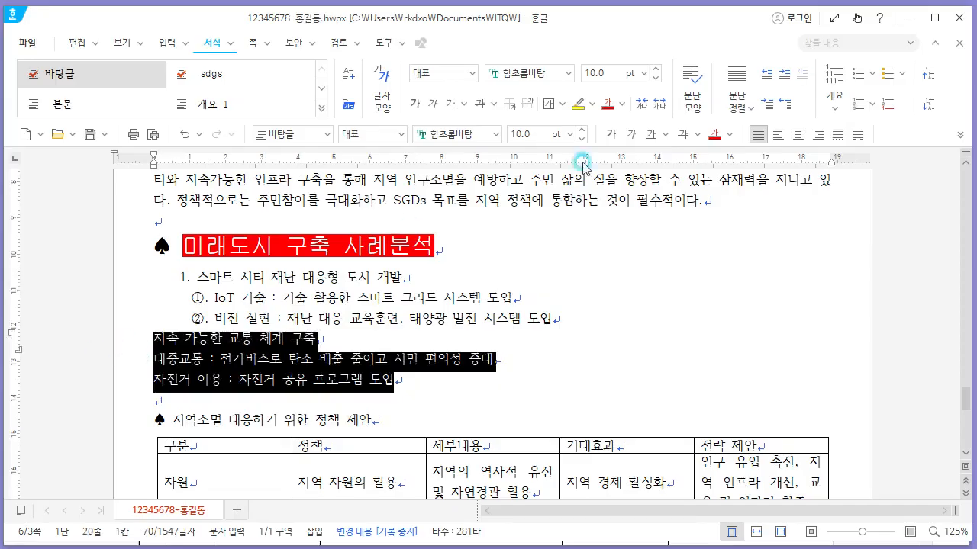
click(873, 105)
click(929, 345)
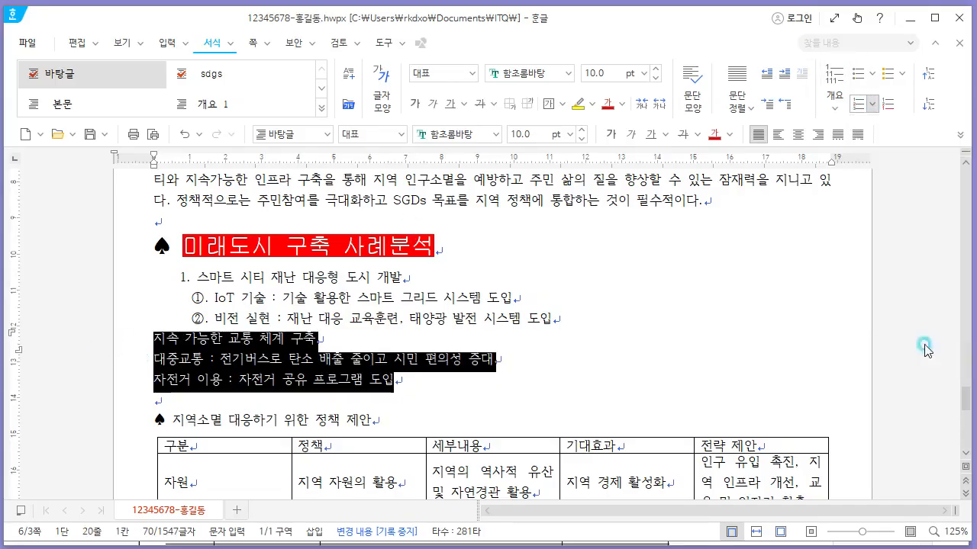
click(587, 296)
click(684, 81)
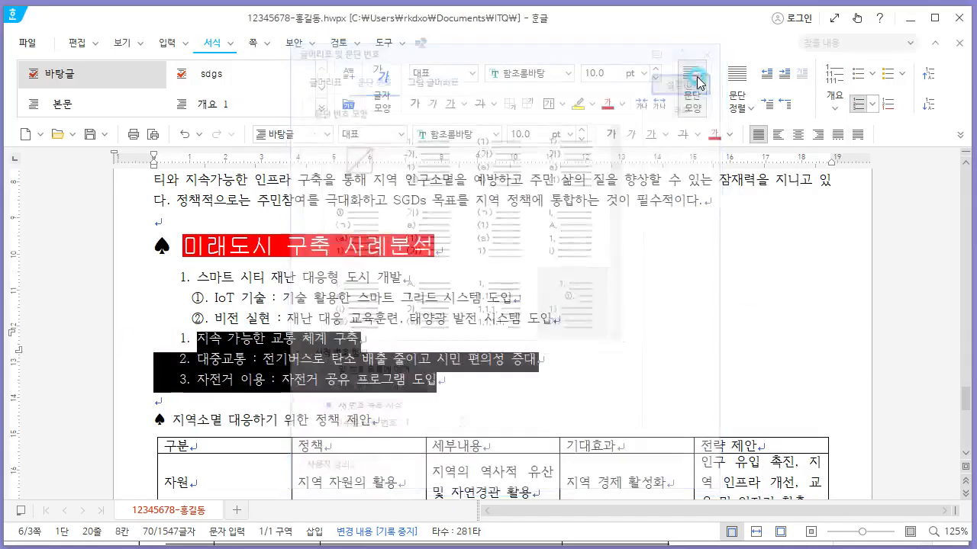
Lower the 대중교통 and 자전거 이용 lines to numbering level 2.
click(458, 368)
drag(461, 373, 103, 360)
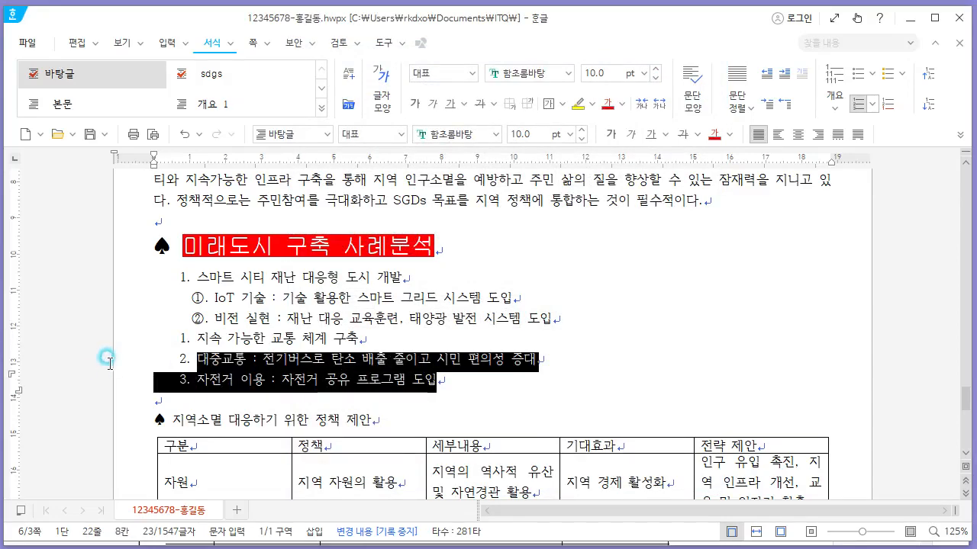
click(929, 103)
click(525, 375)
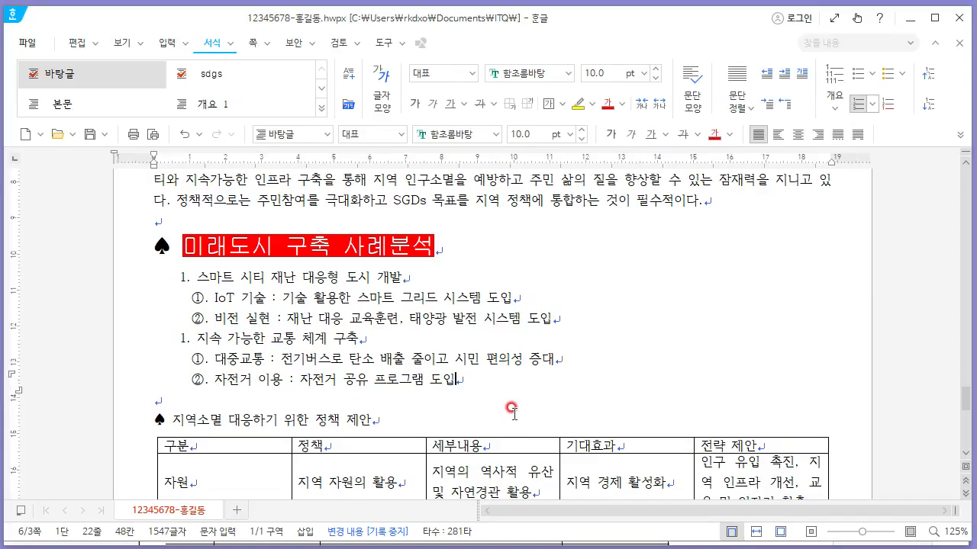
click(274, 350)
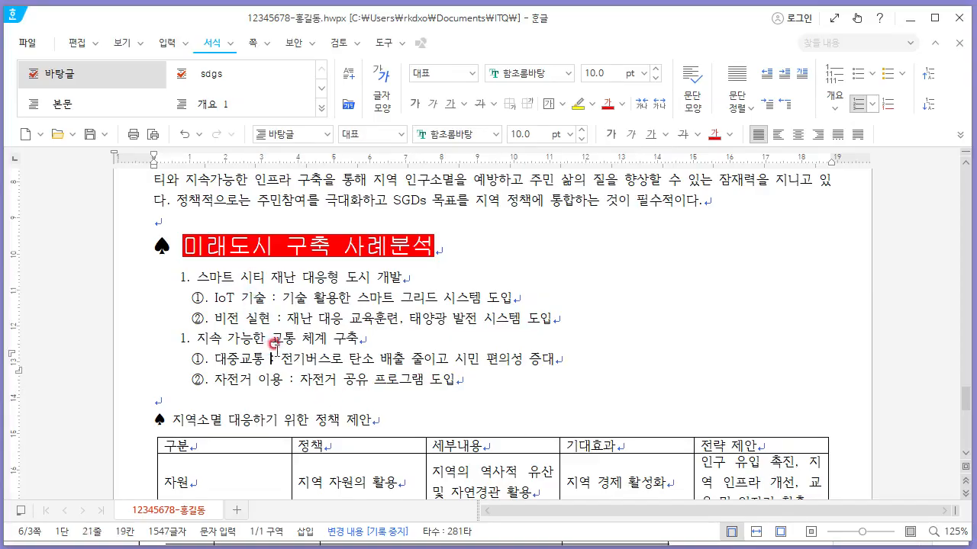
click(288, 359)
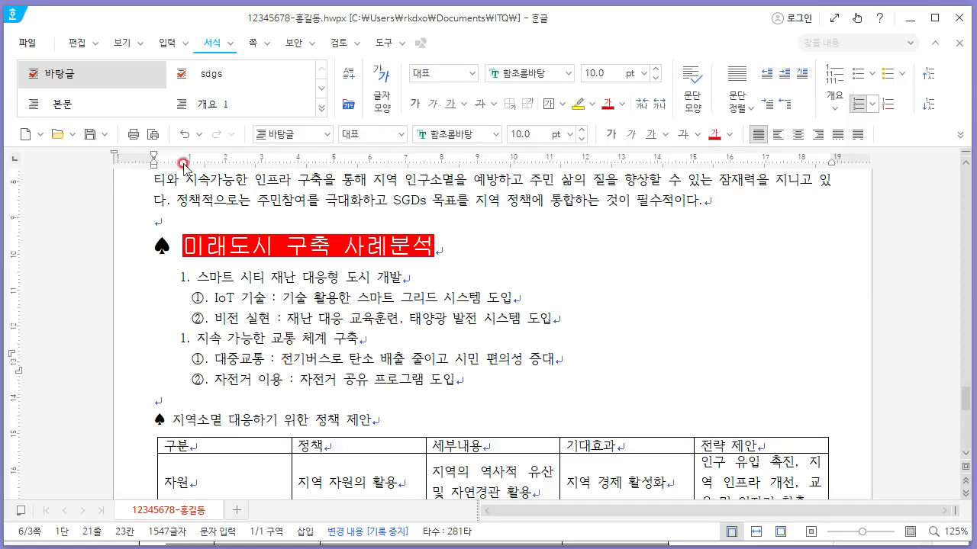
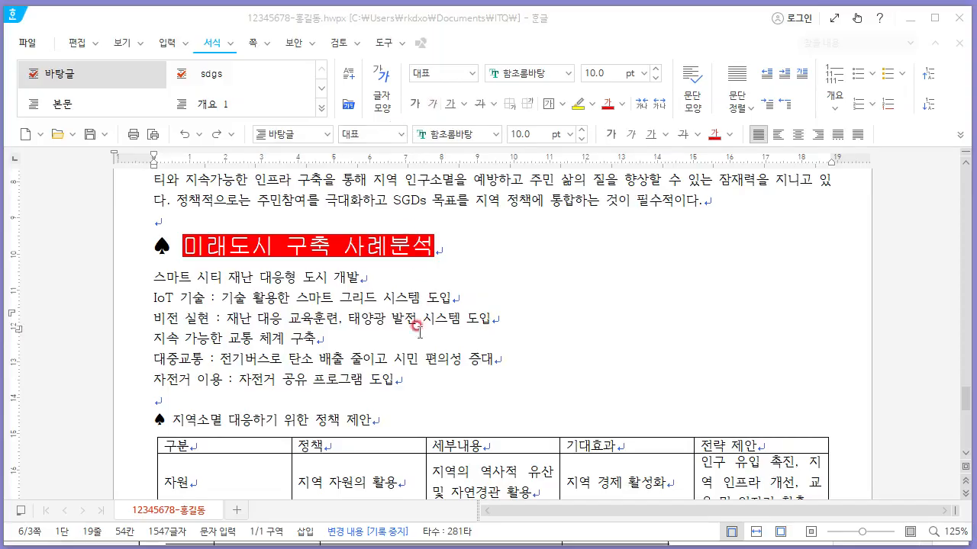
Apply the custom 1., ① numbering to all six lines from 스마트 시티 재난 대응형 도시 개발 through 자전거 이용.
mouse_move(398, 334)
mouse_down()
mouse_move(326, 298)
mouse_move(398, 334)
mouse_up()
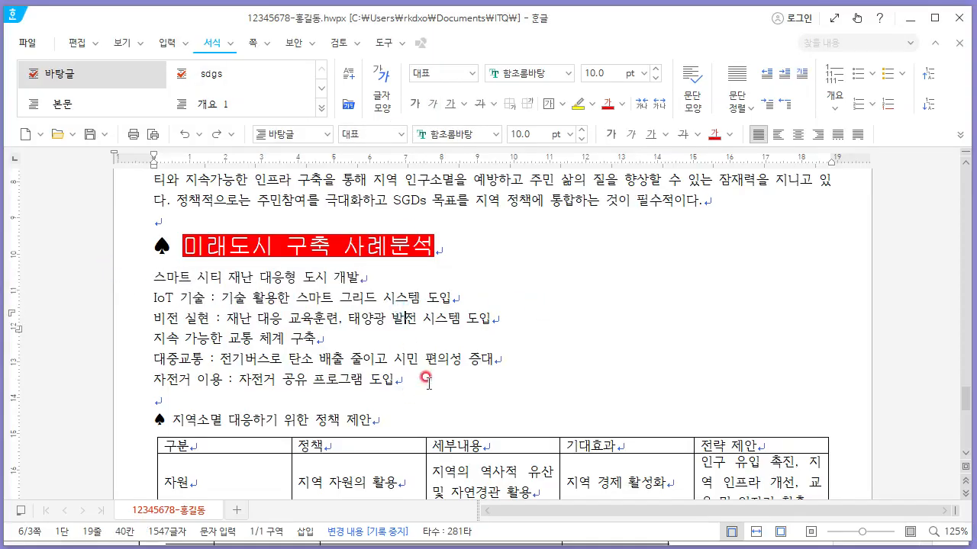
drag(428, 377, 90, 277)
click(872, 103)
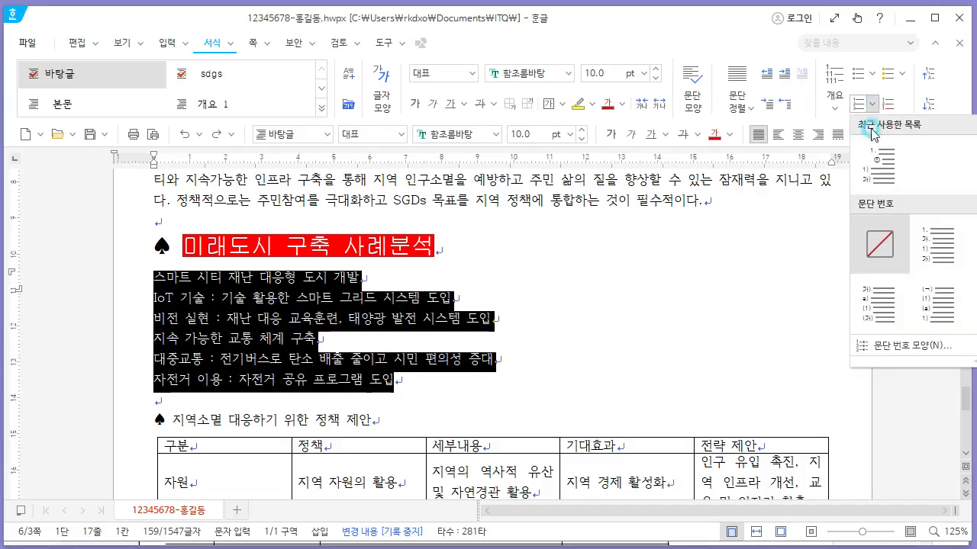
click(897, 346)
click(565, 300)
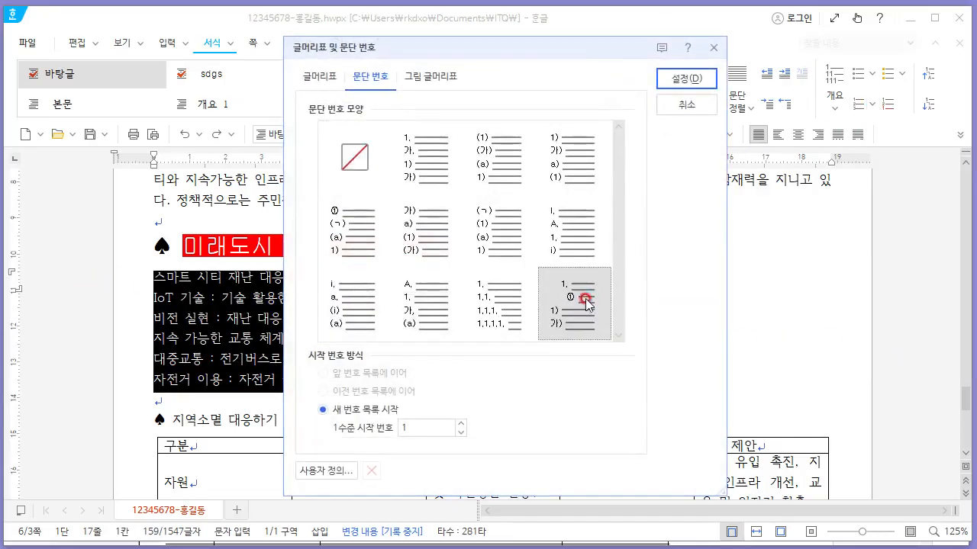
click(684, 78)
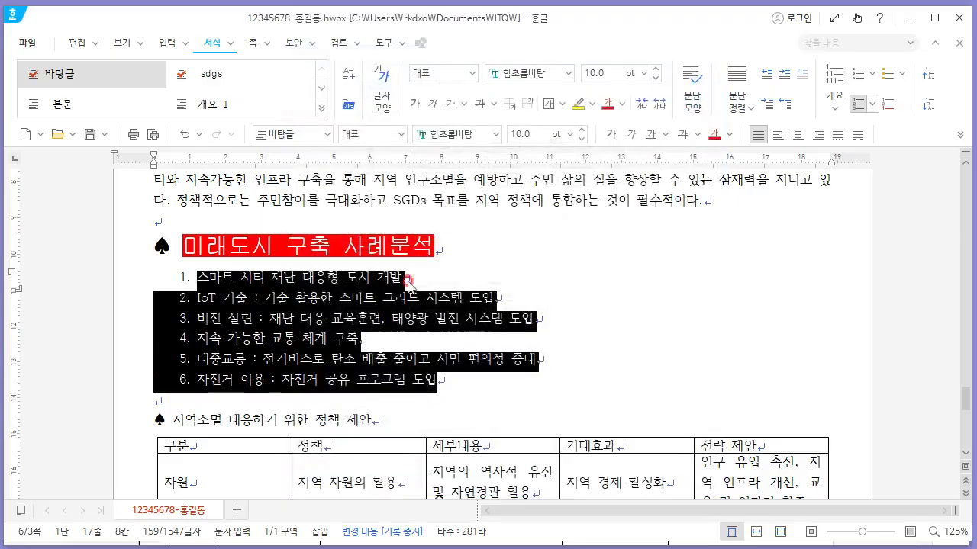
Lower the IoT 기술, 비전 실현, 대중교통 and 자전거 이용 lines to numbering level 2.
click(408, 281)
drag(550, 311, 195, 298)
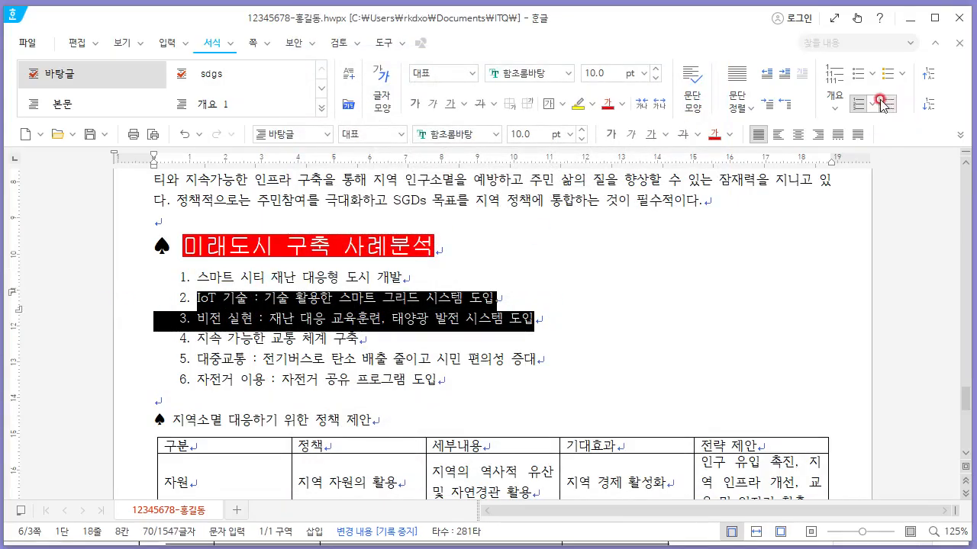
click(926, 103)
drag(473, 379, 157, 358)
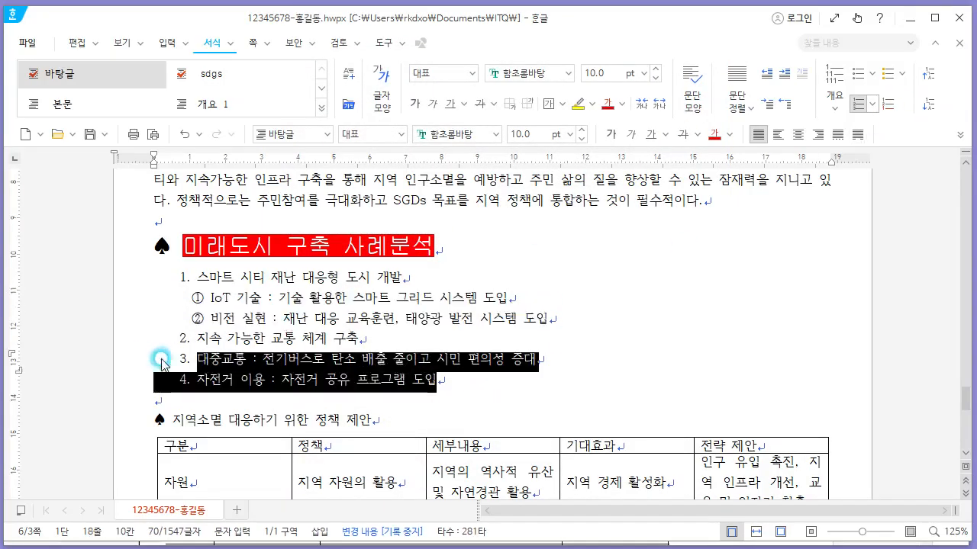
click(936, 105)
click(504, 344)
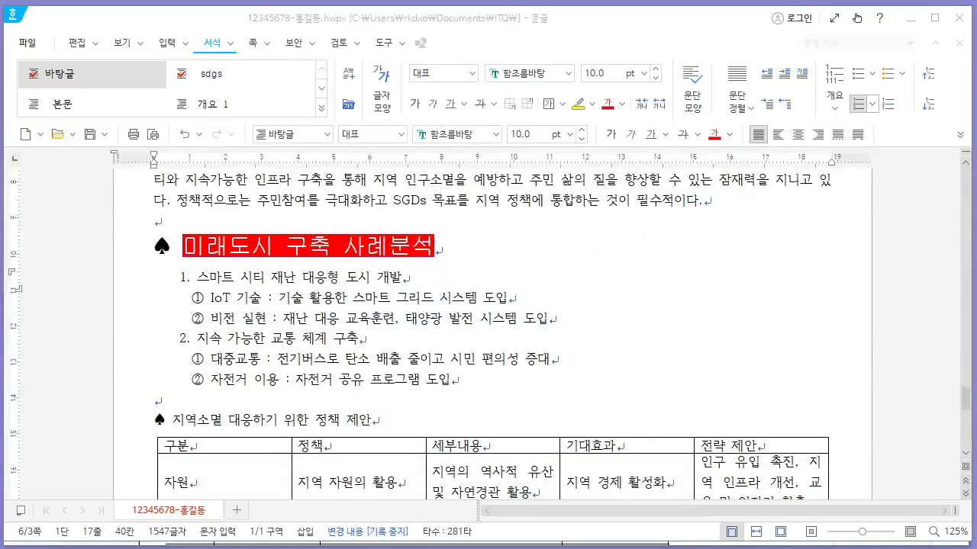
Check the heading format on the exam sheet and set the whole ♠ 지역소멸 대응하기 위한 정책 제안 line to 굴림, 18 pt.
key(alt+Tab)
scroll(547, 264, down, 3)
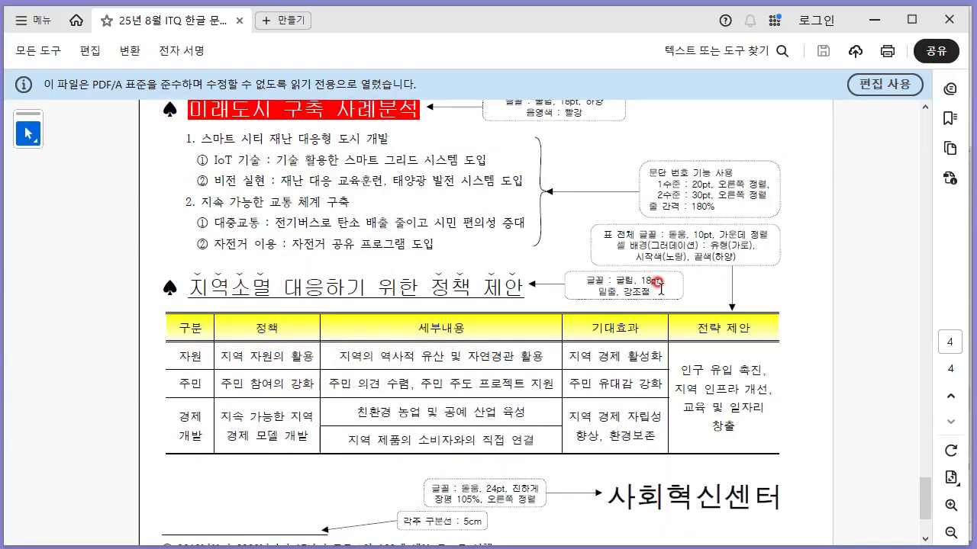
key(alt+Tab)
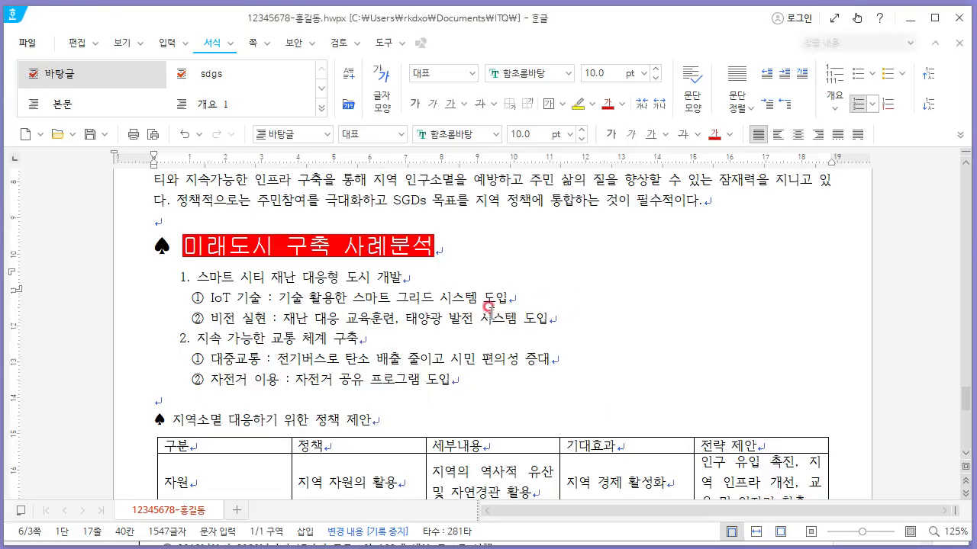
scroll(461, 240, down, 2)
drag(398, 306, 85, 309)
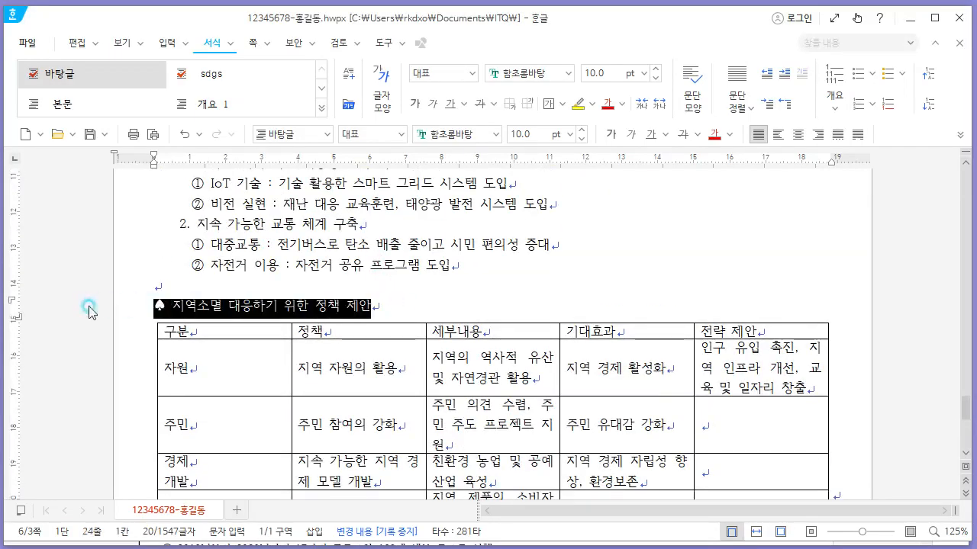
click(457, 135)
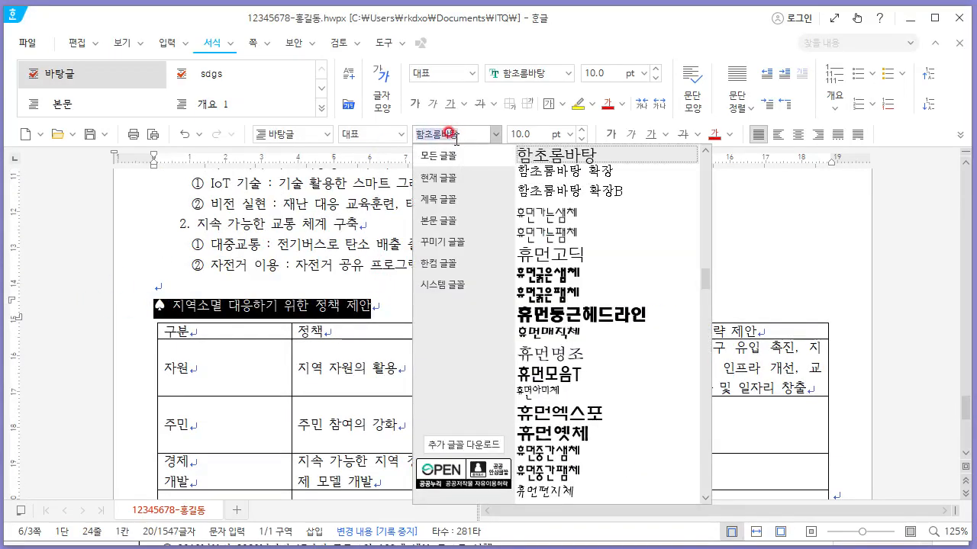
text(굴림)
key(Return)
click(534, 136)
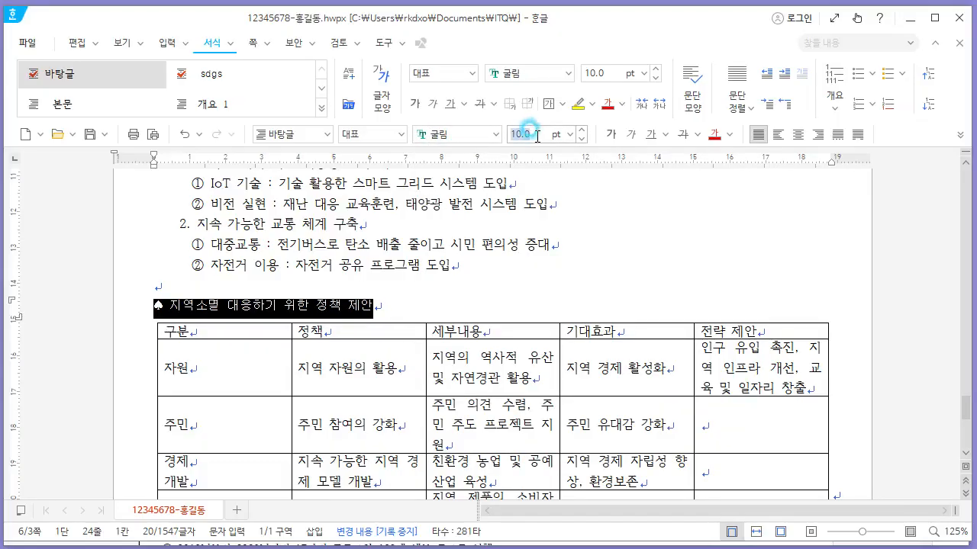
text(18)
key(Return)
click(419, 265)
Underline the heading text 지역소멸 대응하기 위한 정책 제안, leaving out the ♠ symbol, as on the exam sheet.
key(alt+Tab)
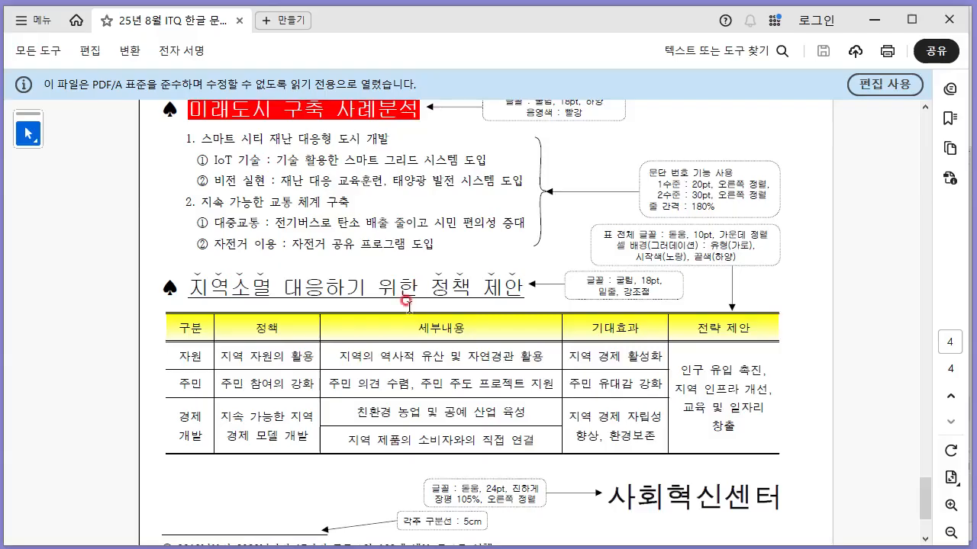
key(alt+Tab)
drag(183, 305, 550, 294)
click(651, 135)
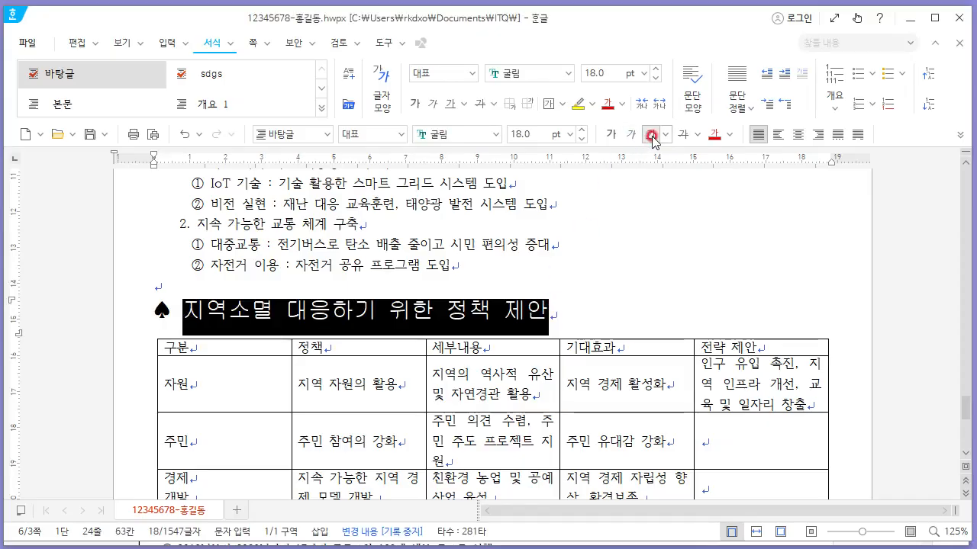
click(389, 283)
Put the breve-shaped (˘) emphasis mark shown on the exam sheet above the word 지역소멸 in the heading.
key(alt+Tab)
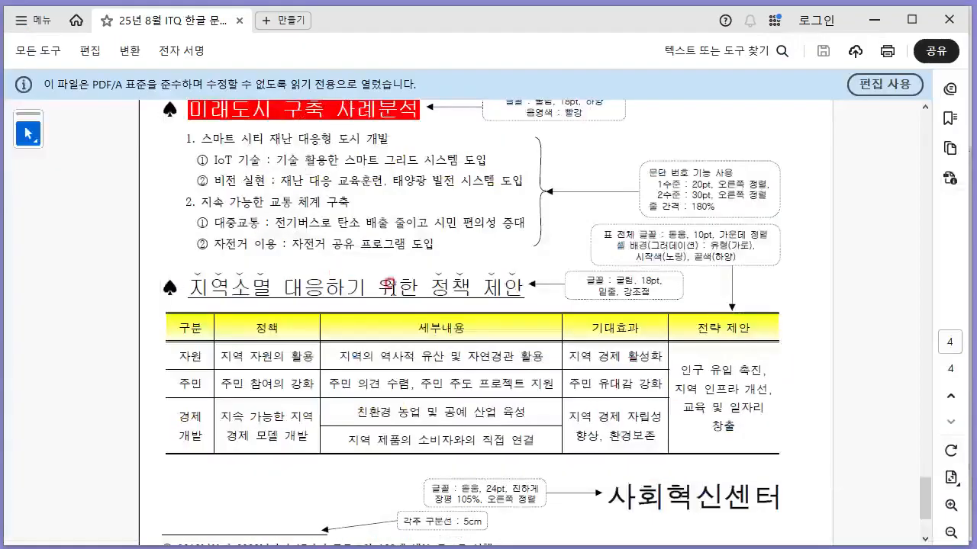
key(alt+Tab)
drag(183, 304, 271, 304)
key(alt+Tab)
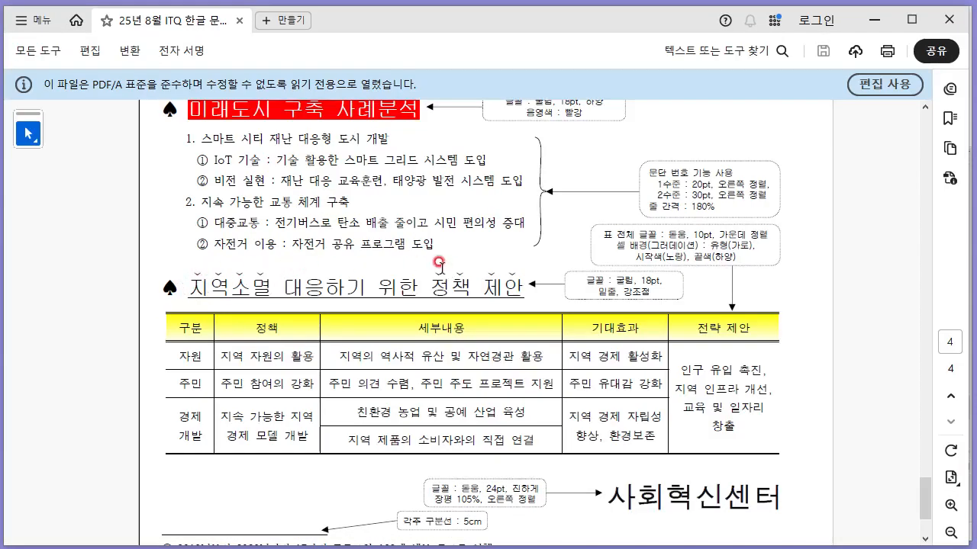
key(alt+Tab)
right_click(257, 313)
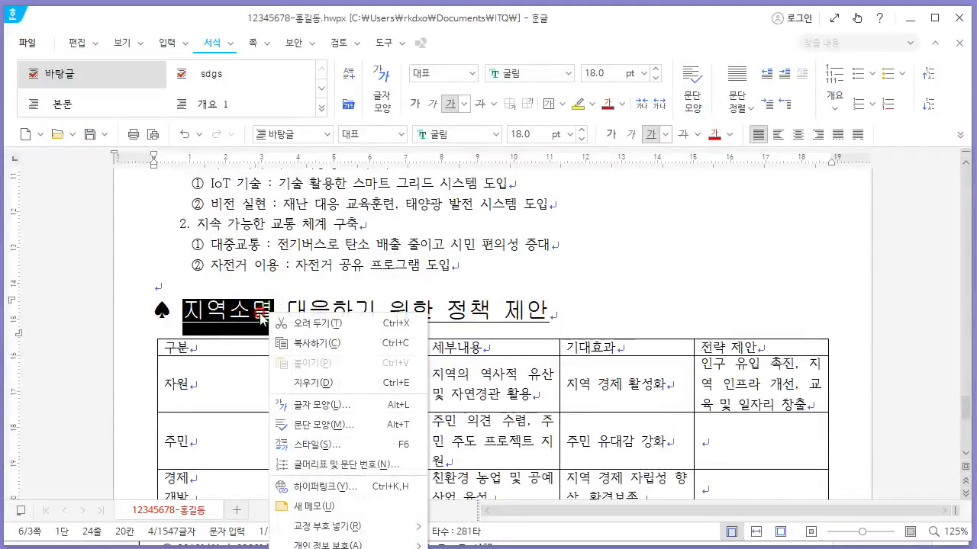
right_click(237, 317)
click(309, 408)
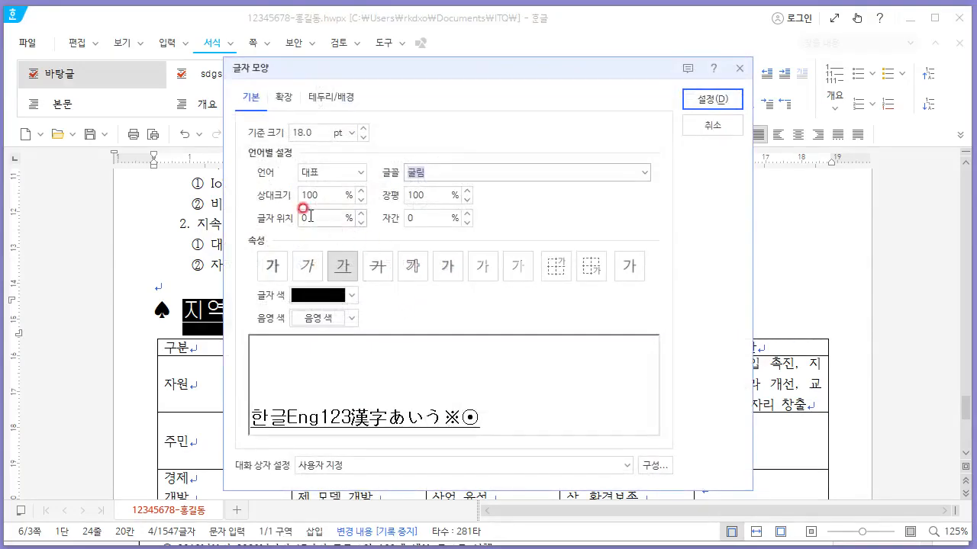
click(285, 101)
click(251, 100)
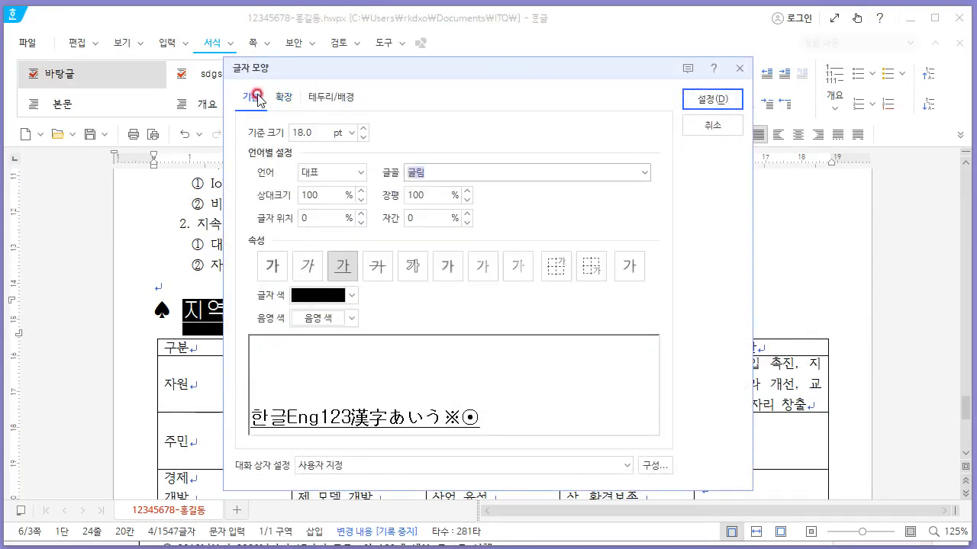
click(284, 98)
click(336, 97)
click(290, 102)
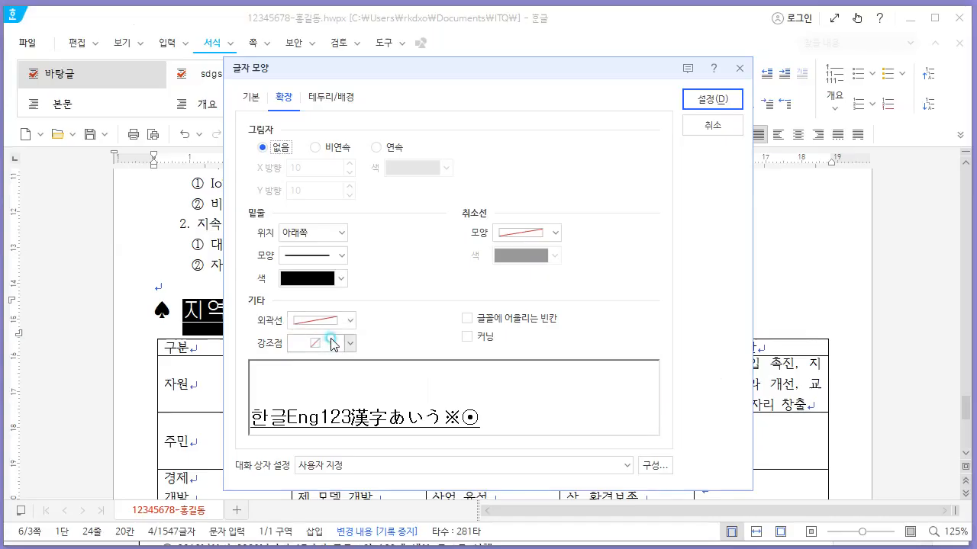
click(335, 344)
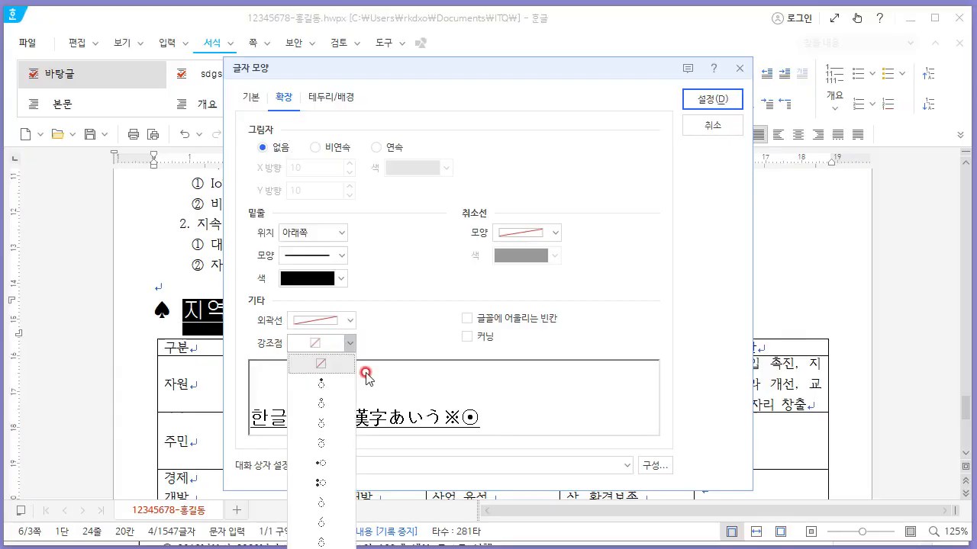
click(334, 422)
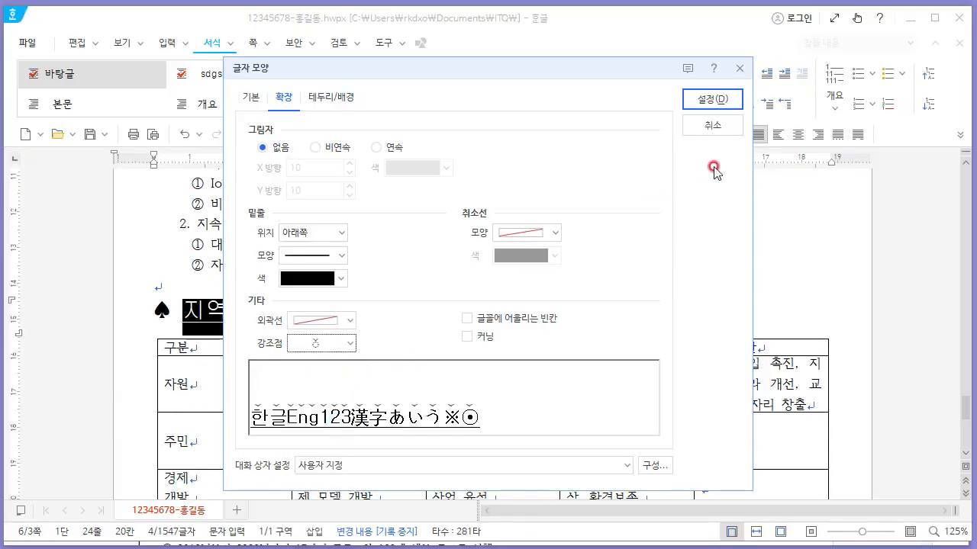
click(712, 100)
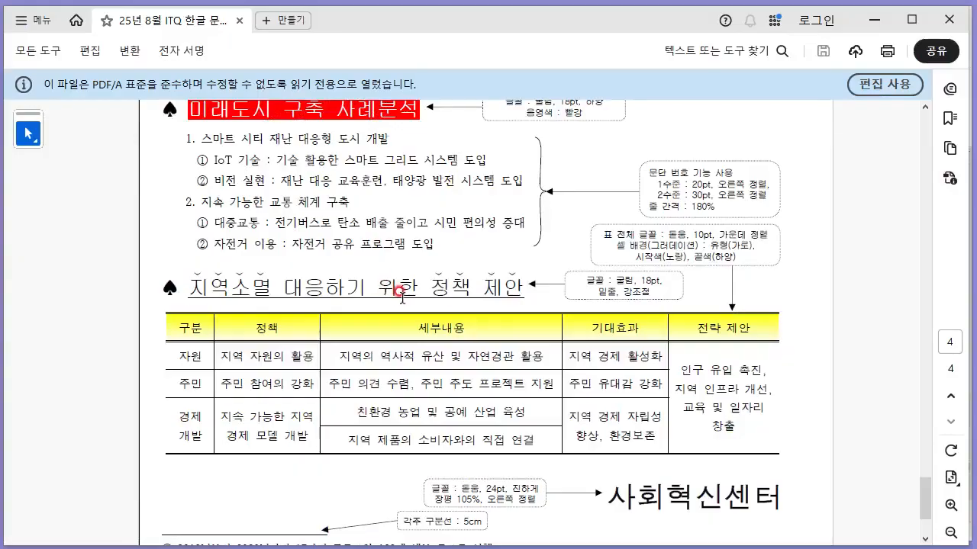
Put the same breve-shaped (˘) emphasis mark above 정책 제안 at the end of the heading.
key(alt+Tab)
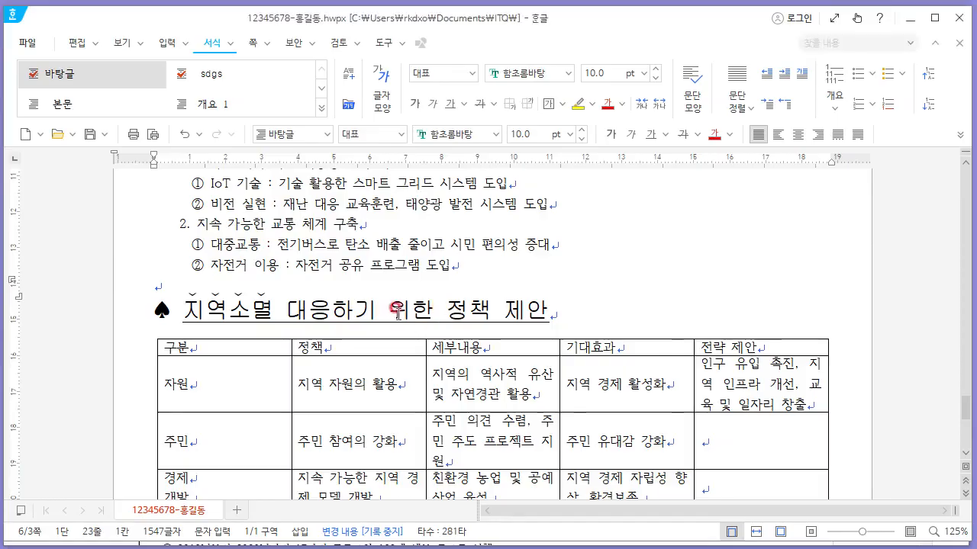
drag(447, 309, 549, 309)
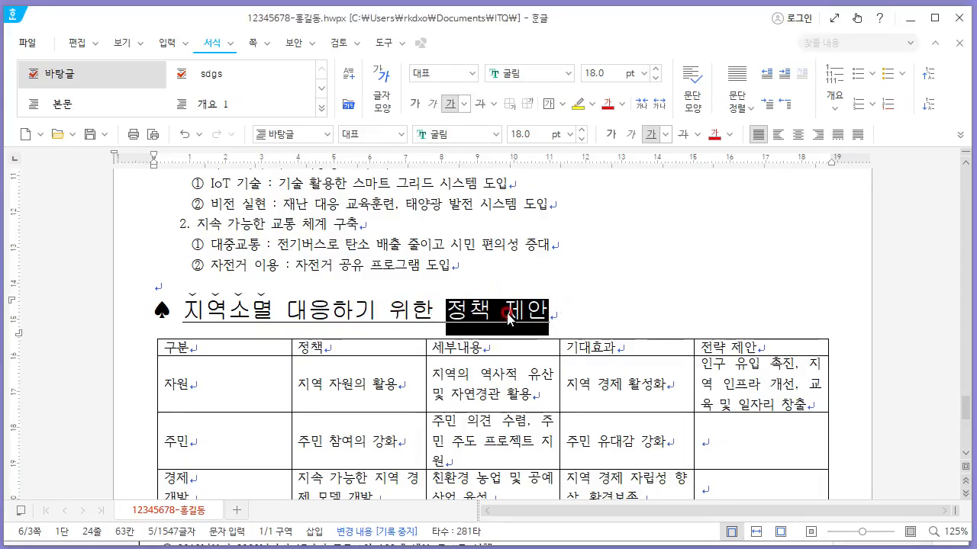
key(alt+l)
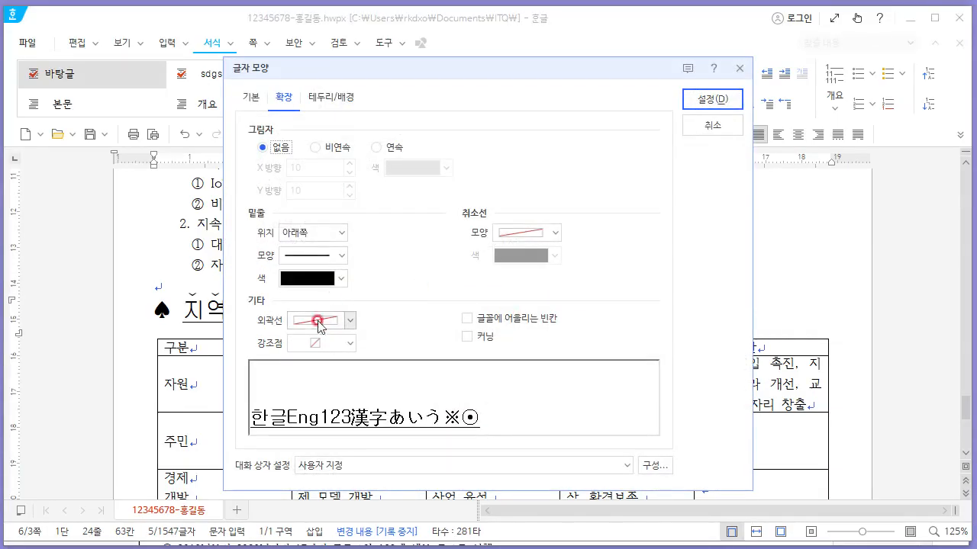
click(335, 343)
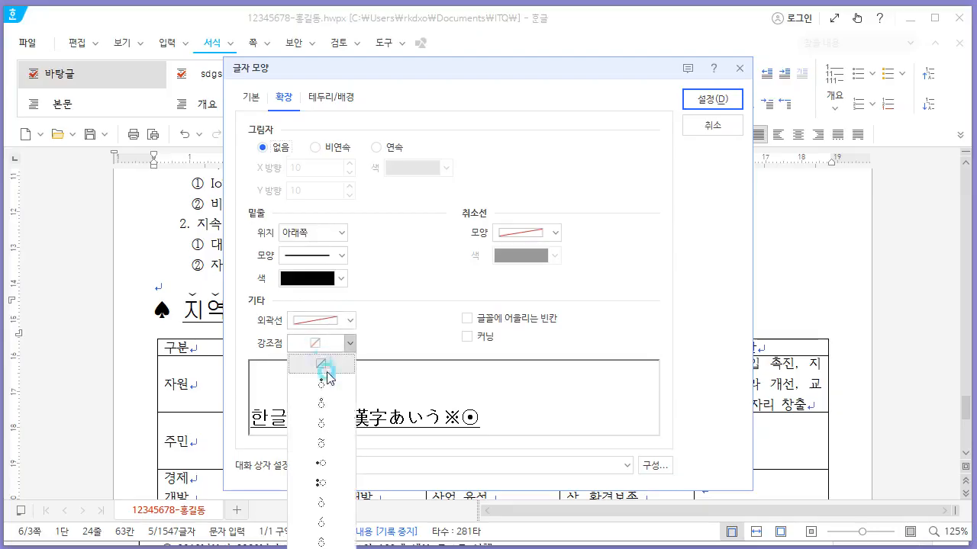
click(336, 424)
click(711, 99)
click(583, 244)
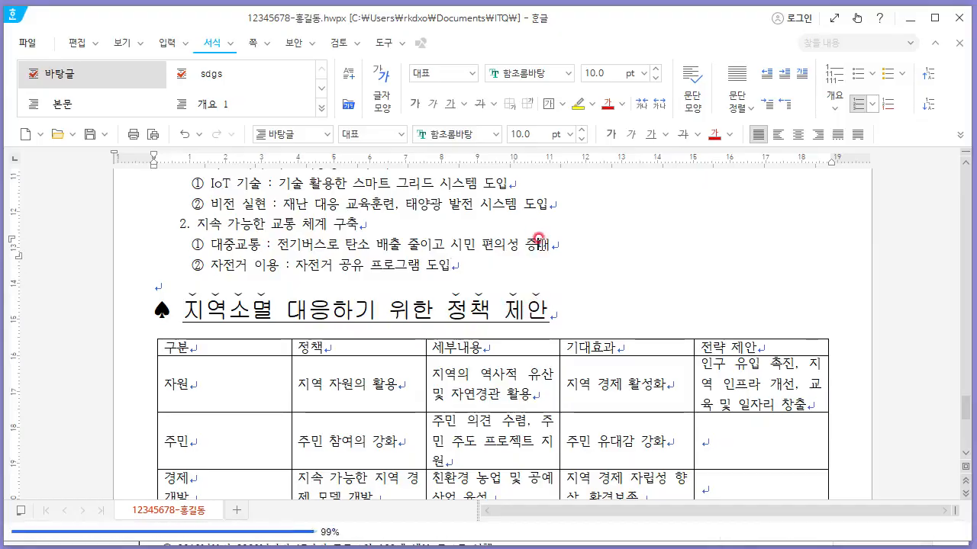
Compare the document's table below the heading with the table layout and format instructions on the exam sheet.
scroll(547, 245, down, 3)
key(alt+Tab)
scroll(572, 247, down, 1)
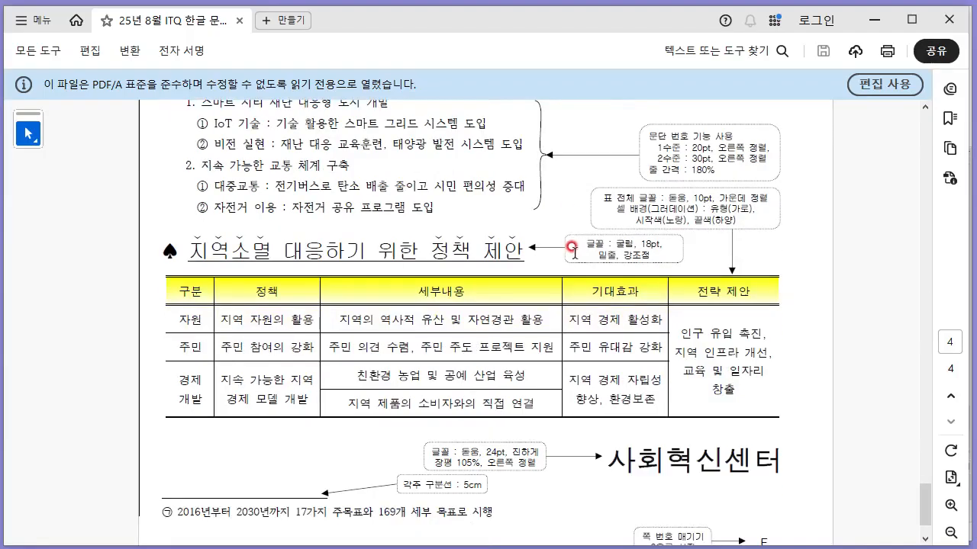
key(alt+Tab)
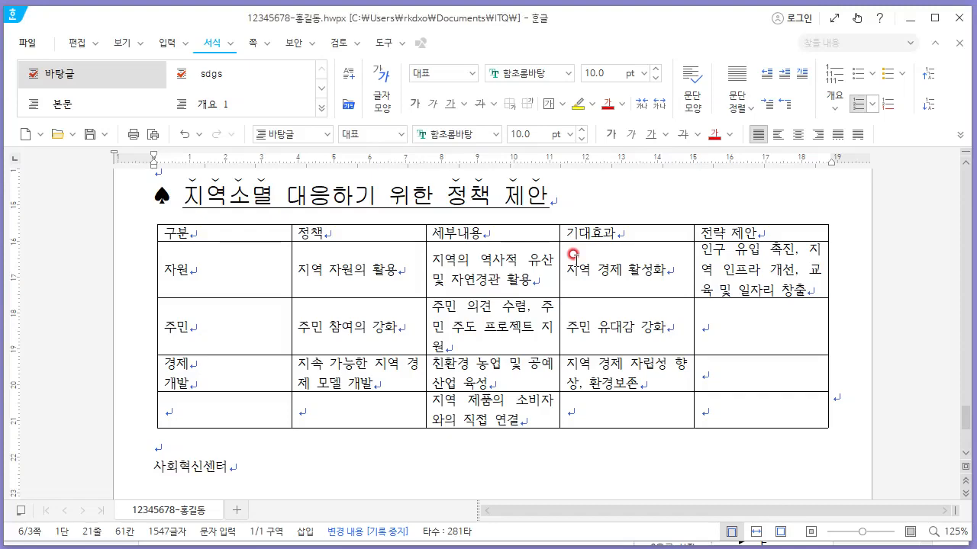
Narrow the 구분 column by moving its boundary with the 정책 column, following the proportions on the exam sheet.
key(alt+Tab)
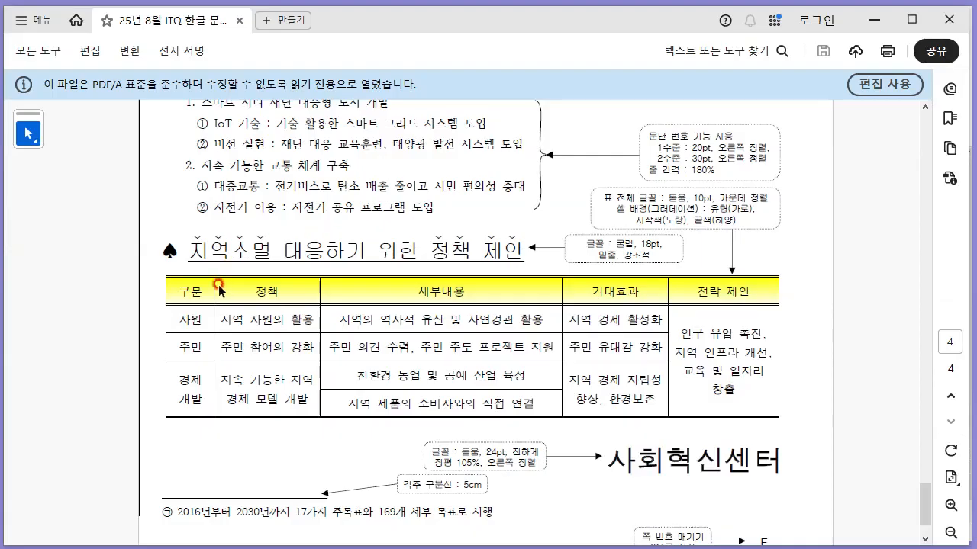
key(alt+Tab)
drag(290, 233, 205, 231)
key(alt+Tab)
key(alt+Tab)
Merge the 지속 가능한 지역 경제 모델 개발 cell with the empty cell beneath it in the 정책 column.
click(291, 409)
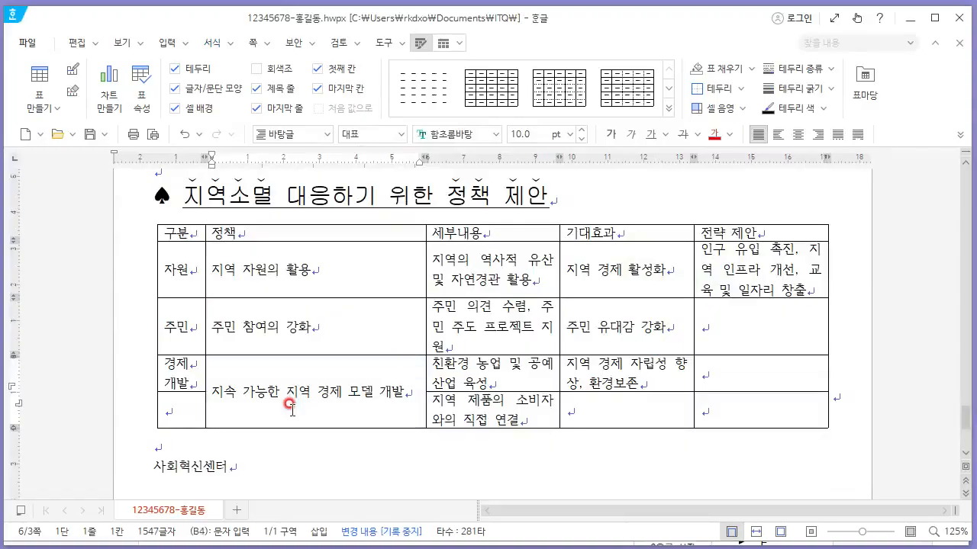
key(ctrl+z)
click(281, 394)
drag(285, 377, 283, 407)
right_click(283, 407)
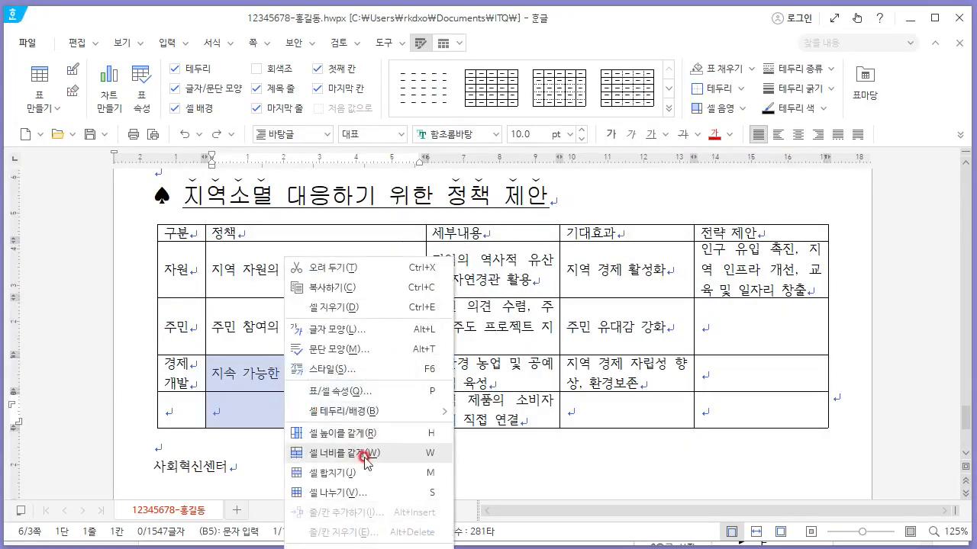
click(361, 474)
click(311, 402)
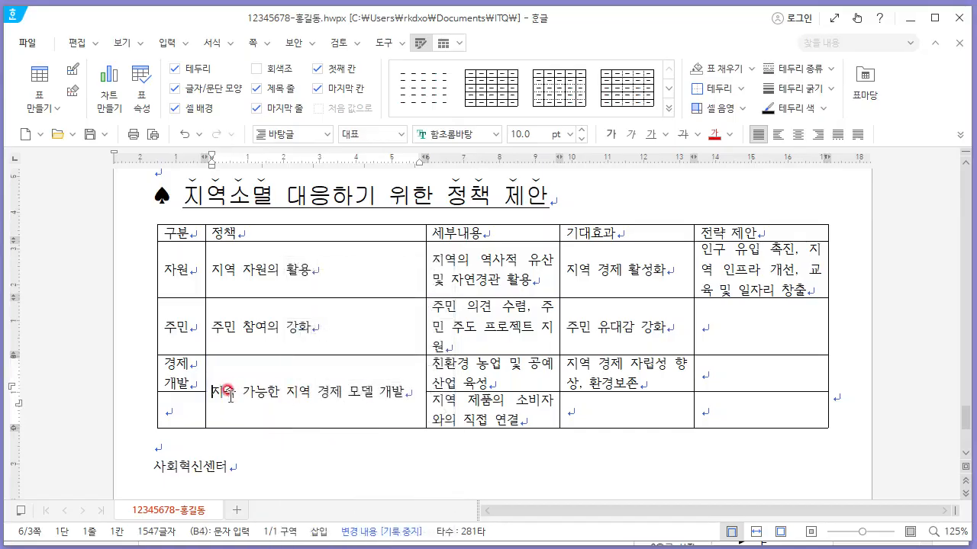
Merge the 경제 개발 cell with the empty cell beneath it in the 구분 column.
key(alt+Tab)
key(alt+Tab)
drag(195, 371, 194, 405)
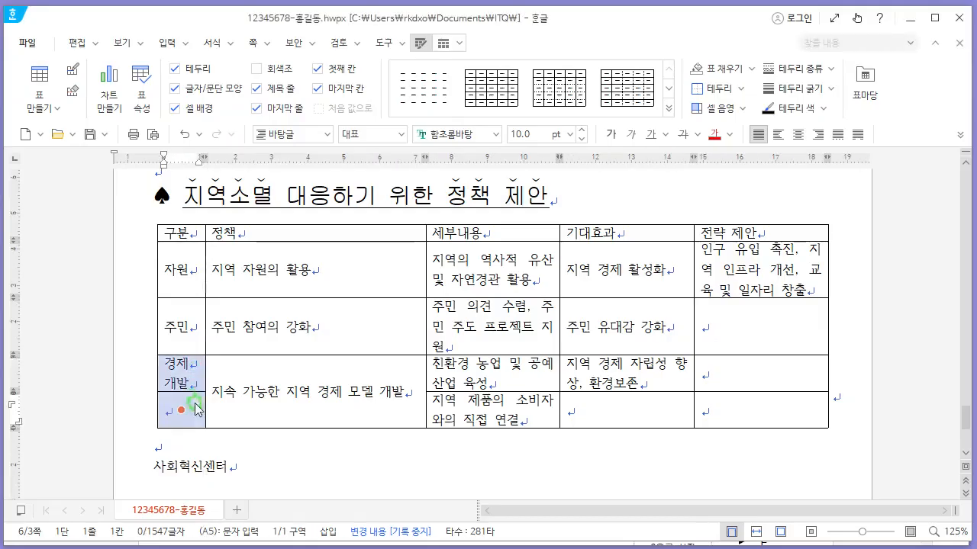
right_click(196, 408)
click(265, 472)
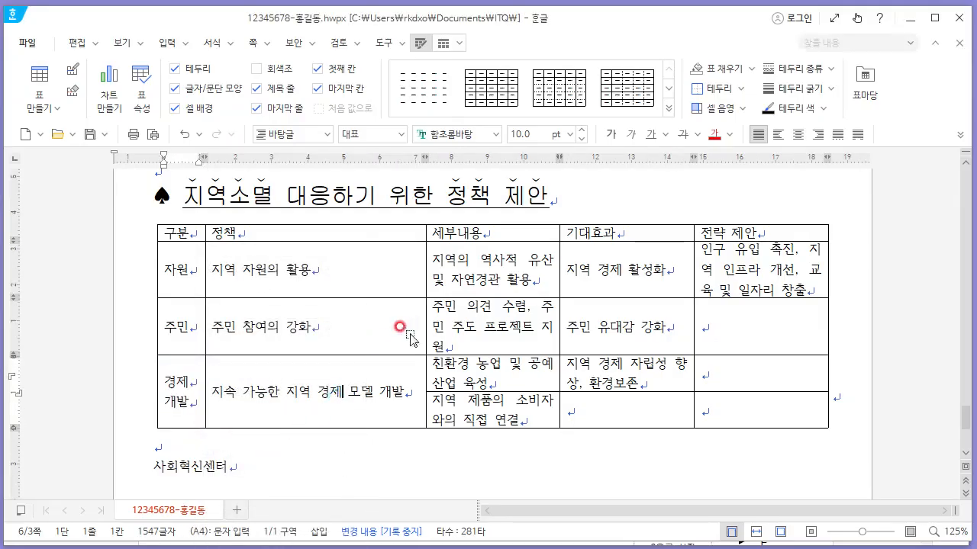
Split the merged 정책 cell's text into two lines, 지속 가능한 지역 and 경제 모델 개발, without the space between them.
key(alt+Tab)
key(alt+Tab)
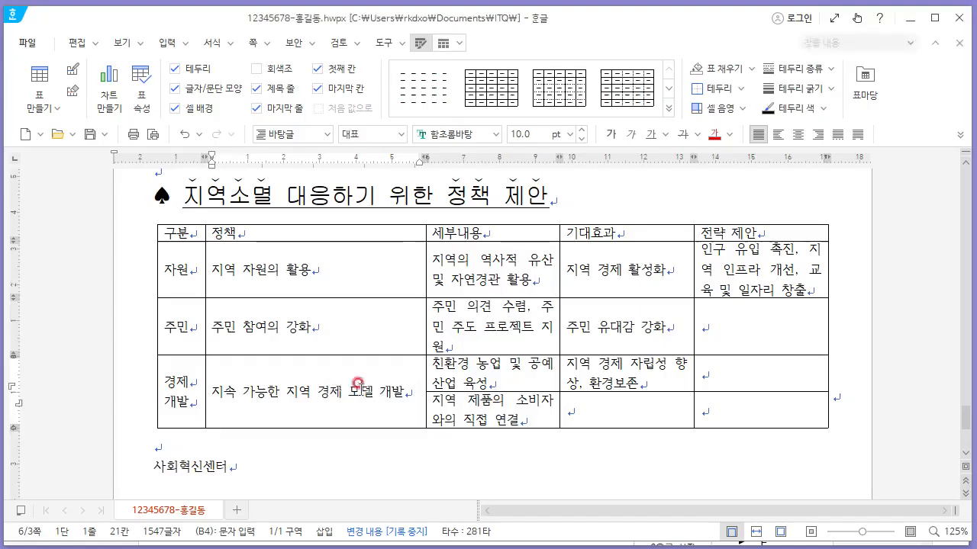
click(321, 394)
text(\)
key(BackSpace)
key(BackSpace)
key(Return)
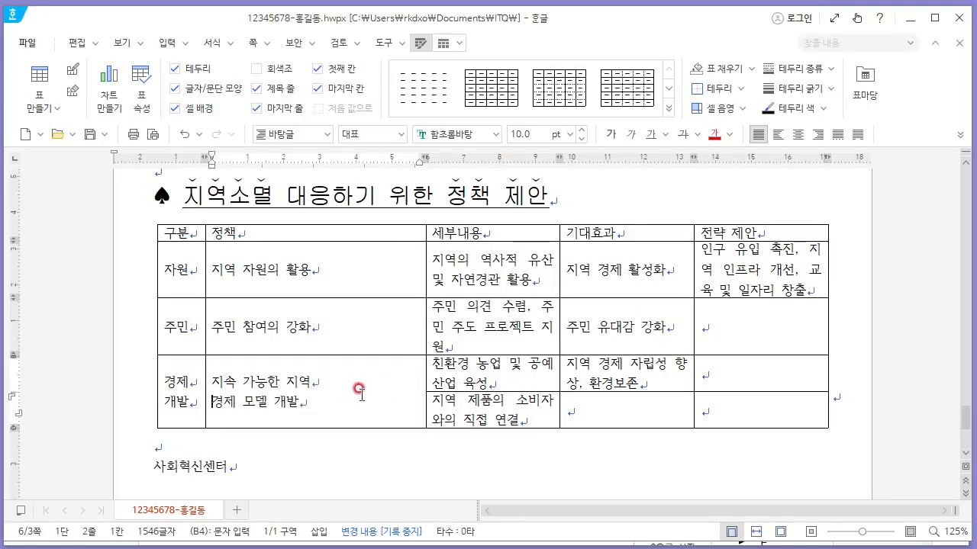
Narrow the 정책 column to widen the 세부내용 column, comparing with the table on the exam sheet.
drag(423, 306, 333, 312)
key(alt+Tab)
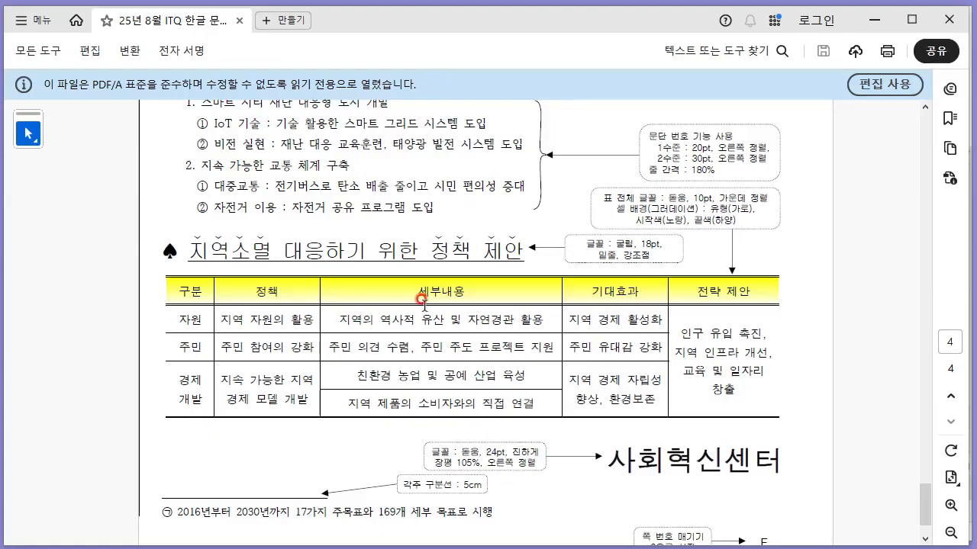
key(alt+Tab)
key(alt+Tab)
key(alt+Tab)
Merge all cells below the 전략 제안 header, and merge the two lowest cells of the 기대효과 column.
drag(728, 269, 741, 375)
right_click(744, 379)
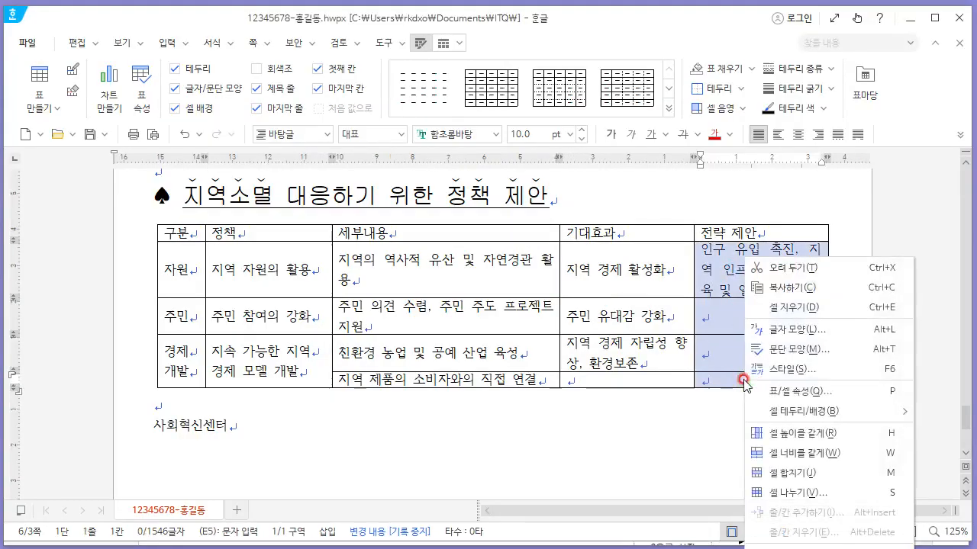
click(828, 471)
drag(652, 337, 626, 358)
right_click(681, 372)
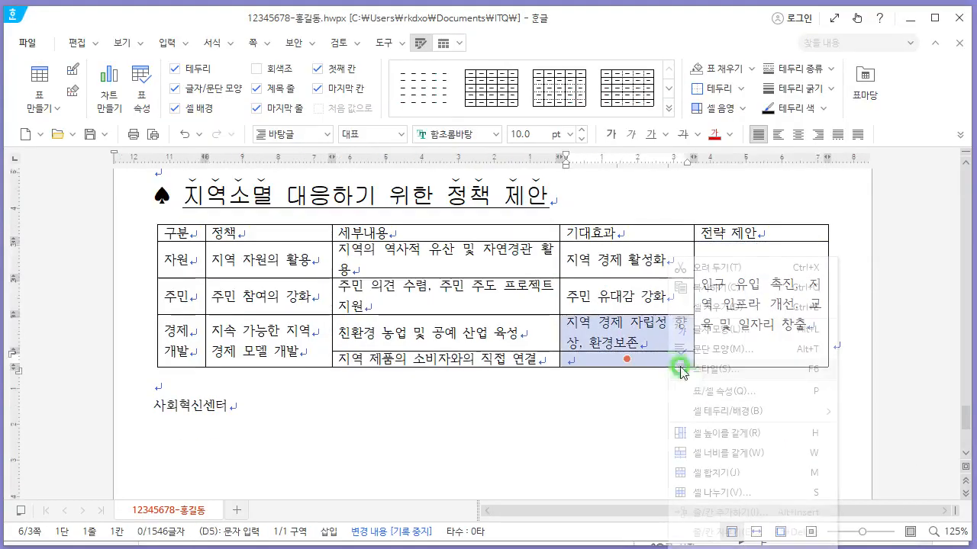
click(754, 472)
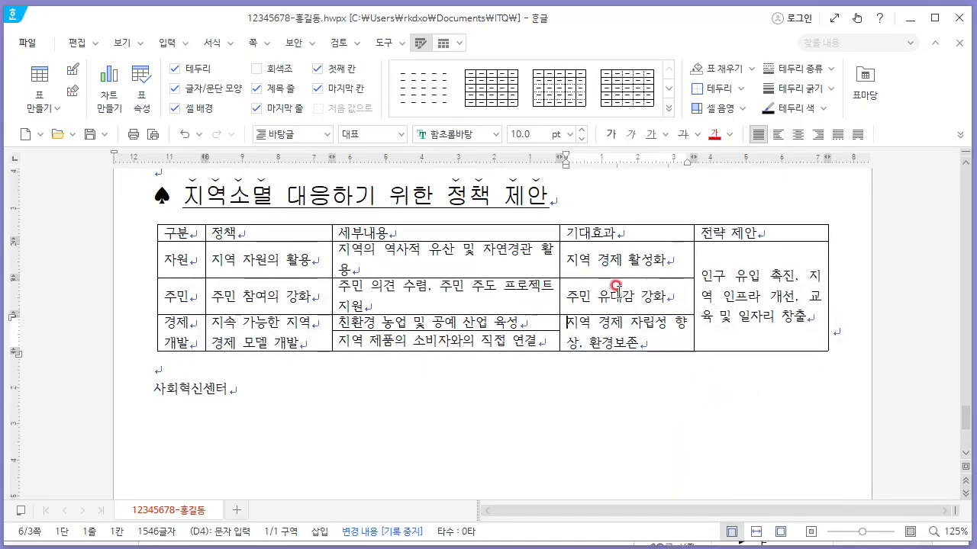
Break the merged 기대효과 cell's text before 향상, and widen the 세부내용 column by narrowing the 기대효과 column.
key(alt+Tab)
key(alt+Tab)
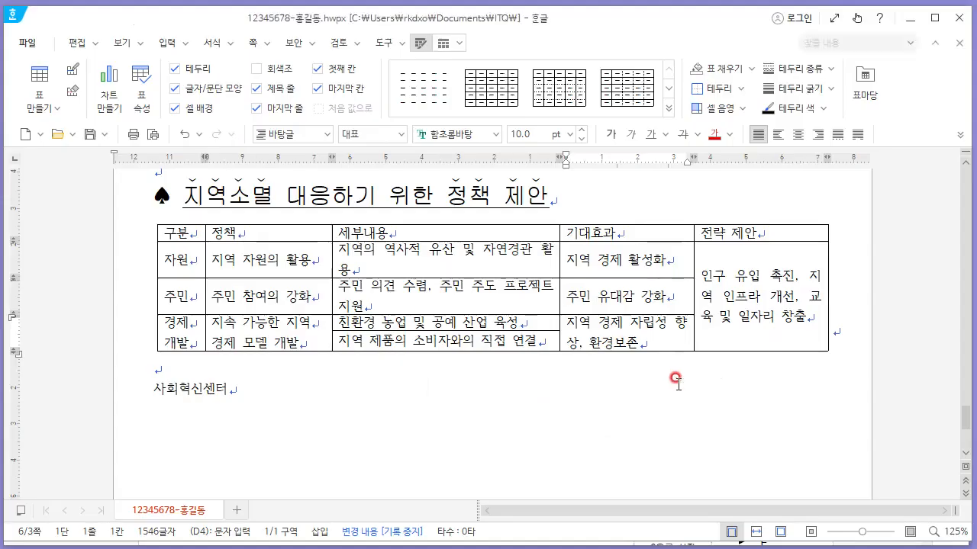
click(671, 321)
key(BackSpace)
key(Return)
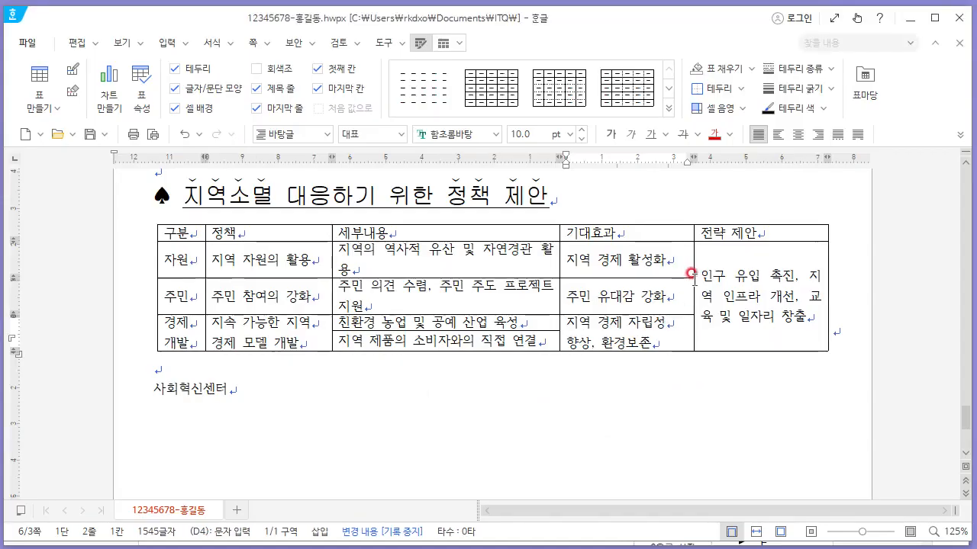
mouse_move(693, 272)
mouse_down()
mouse_move(675, 272)
mouse_move(693, 272)
mouse_up()
drag(561, 264, 578, 272)
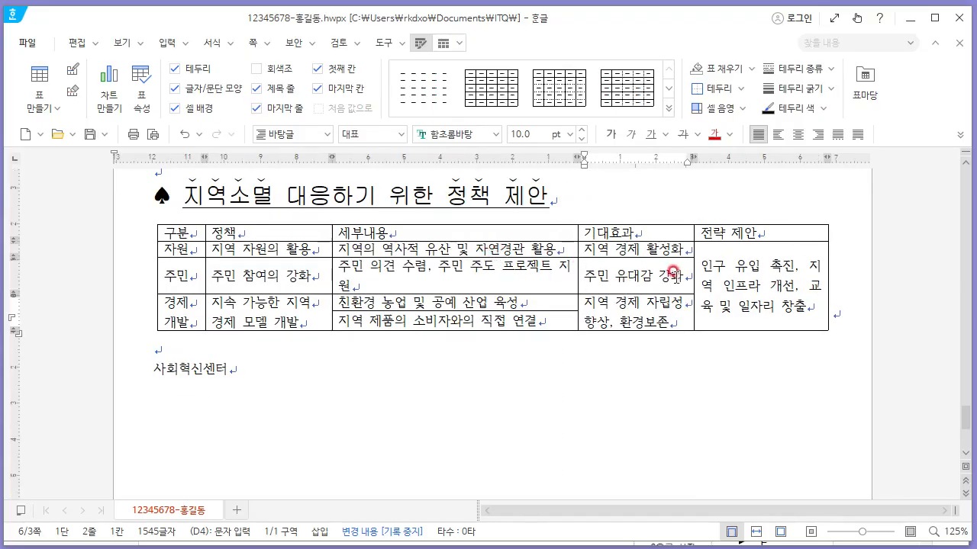
Split the merged 전략 제안 cell's text into lines 인구 유입 촉진, / 지역 인프라 개선, / 교육 및 일자리 창출 without leading spaces.
key(alt+Tab)
key(alt+Tab)
click(803, 265)
key(Return)
click(820, 282)
key(Return)
key(alt+Tab)
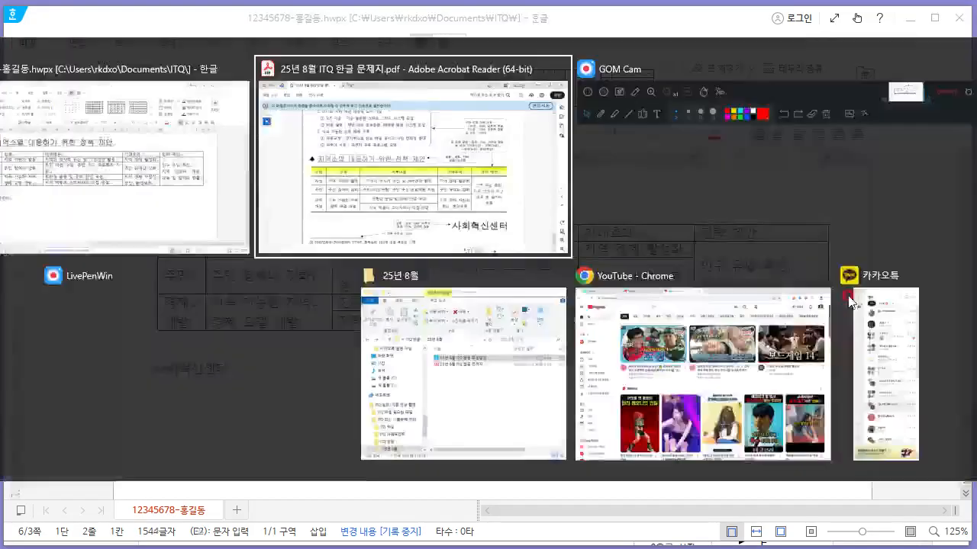
key(alt+Tab)
click(820, 284)
key(Return)
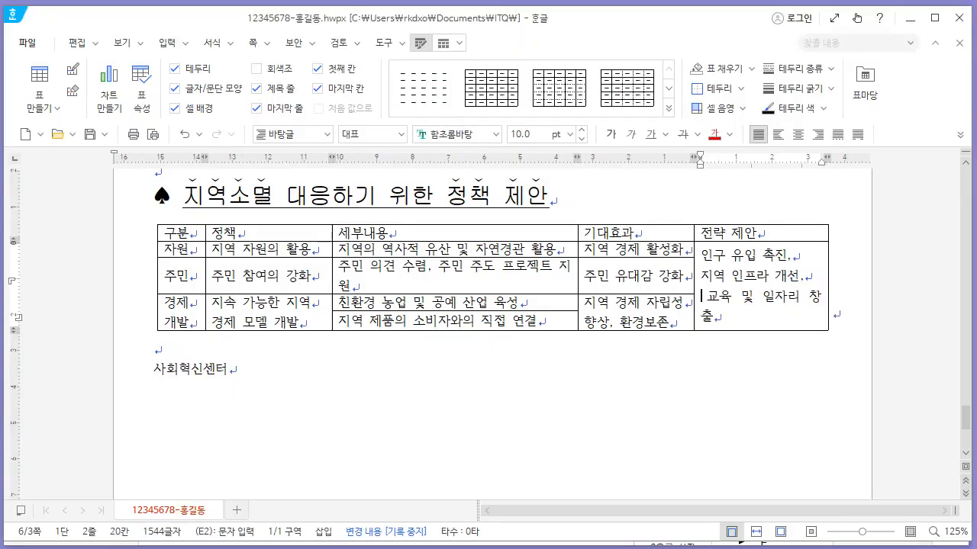
key(Delete)
Narrow the 정책 column further so the 주민 row's 세부내용 text fits on one line.
key(alt+Tab)
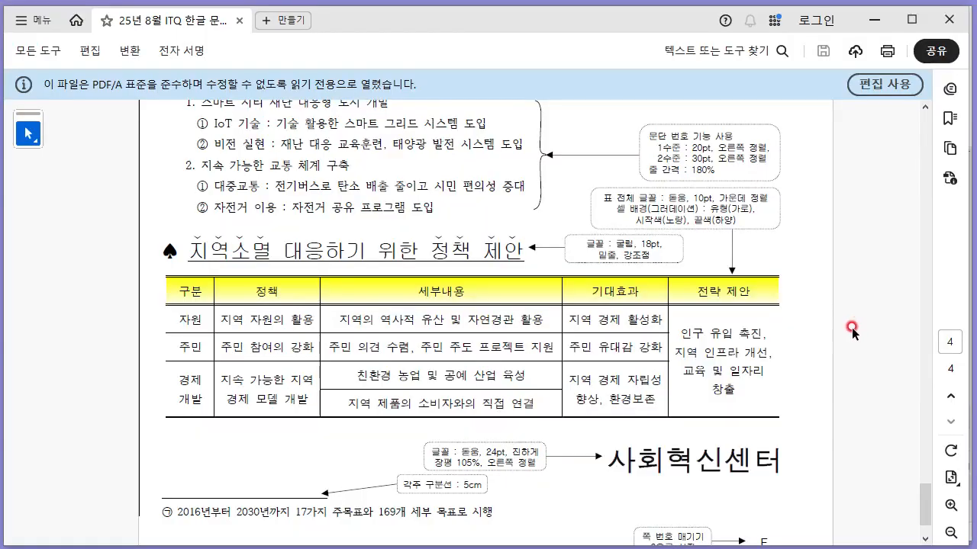
key(alt+Tab)
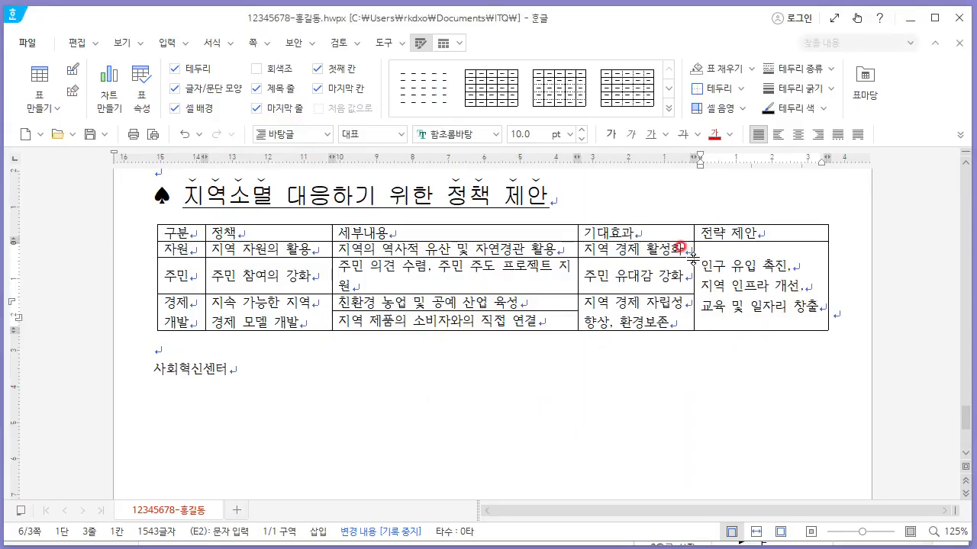
key(alt+Tab)
key(alt+Tab)
mouse_move(702, 249)
mouse_down()
mouse_move(712, 252)
mouse_move(684, 246)
mouse_up()
click(683, 248)
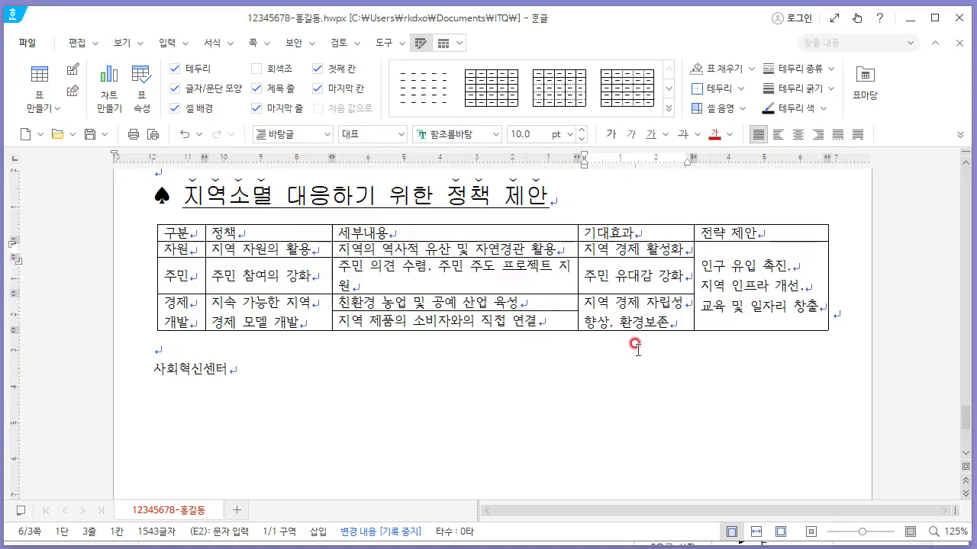
click(484, 280)
mouse_move(328, 267)
mouse_down()
mouse_move(313, 259)
mouse_move(321, 263)
mouse_up()
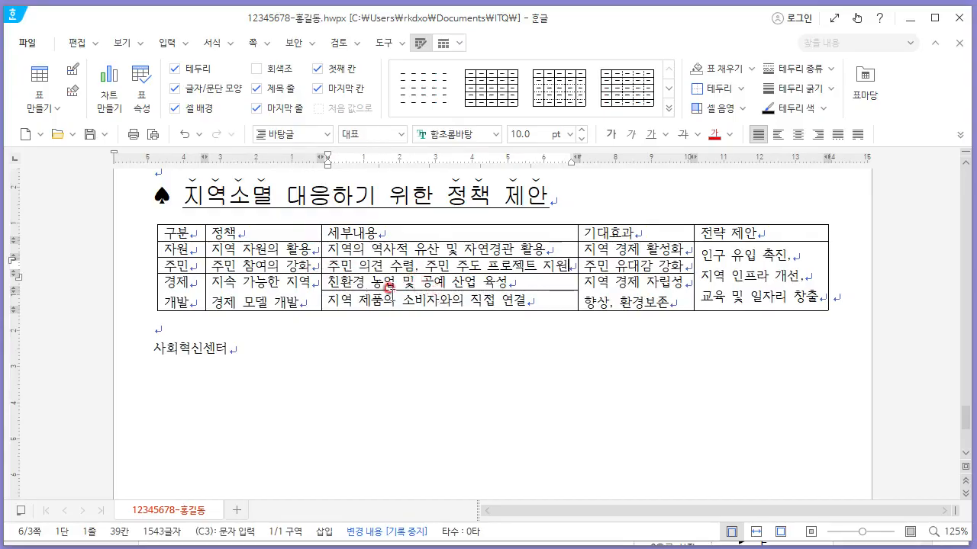
Centre the text of the whole table and set its font to 돋움, as the exam sheet instructs.
click(191, 232)
key(alt+Tab)
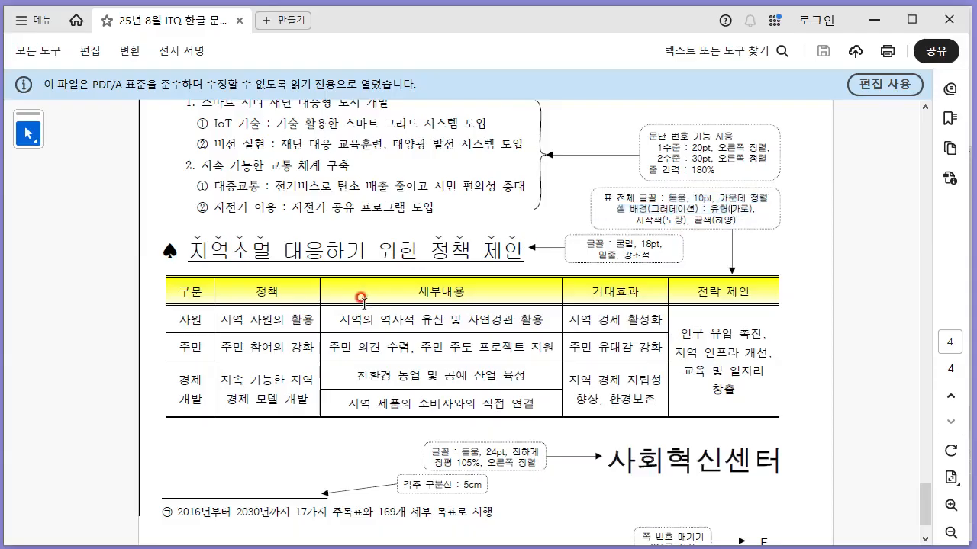
key(alt+Tab)
drag(193, 235, 702, 293)
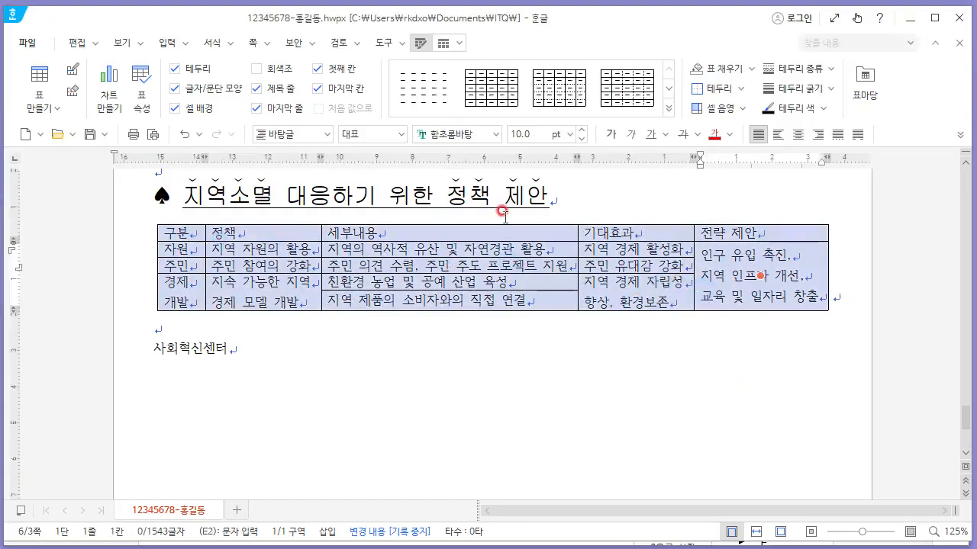
key(alt+Tab)
key(alt+Tab)
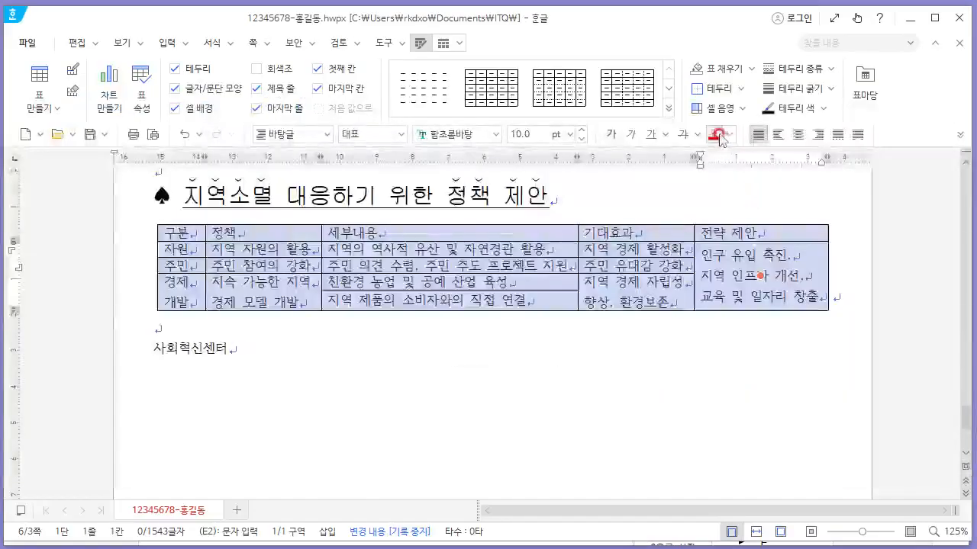
click(797, 134)
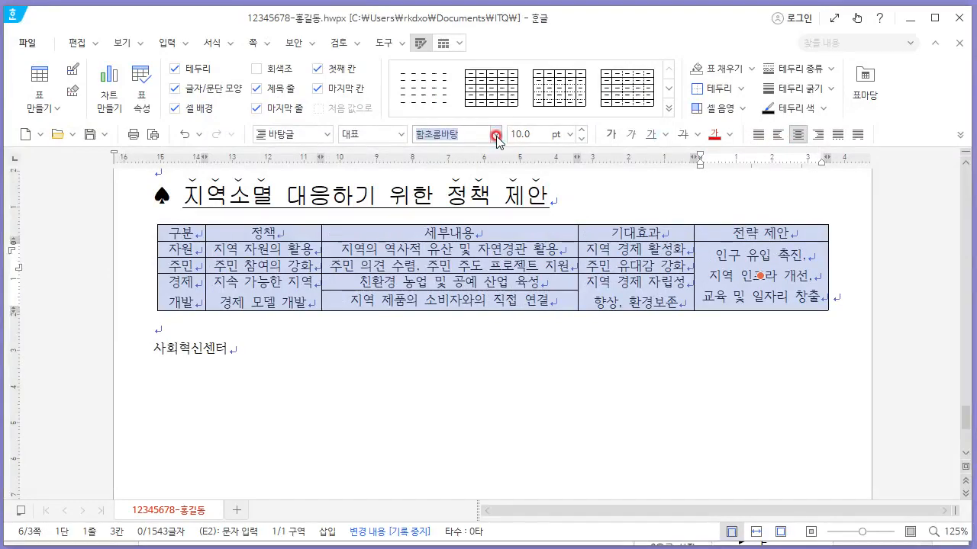
text(돋움)
key(Return)
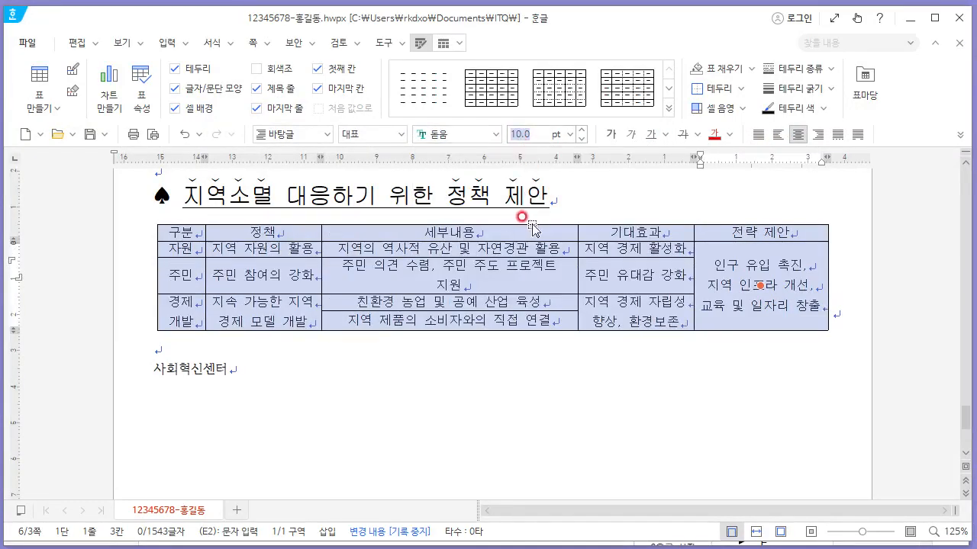
Narrow the 구분 and 정책 columns slightly so the 주민 row's 세부내용 text fits on one line in the new font.
drag(448, 275, 353, 247)
click(208, 238)
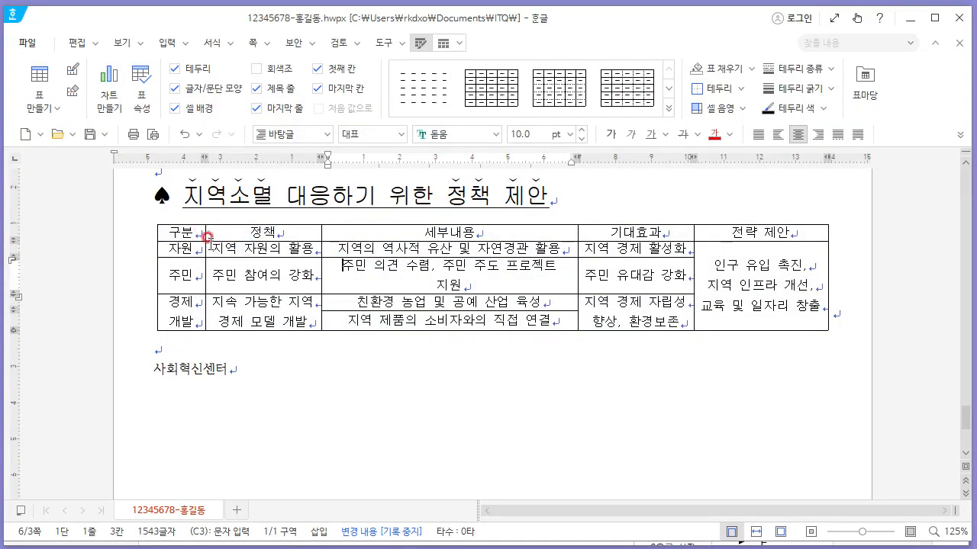
drag(204, 247, 198, 242)
drag(322, 233, 314, 231)
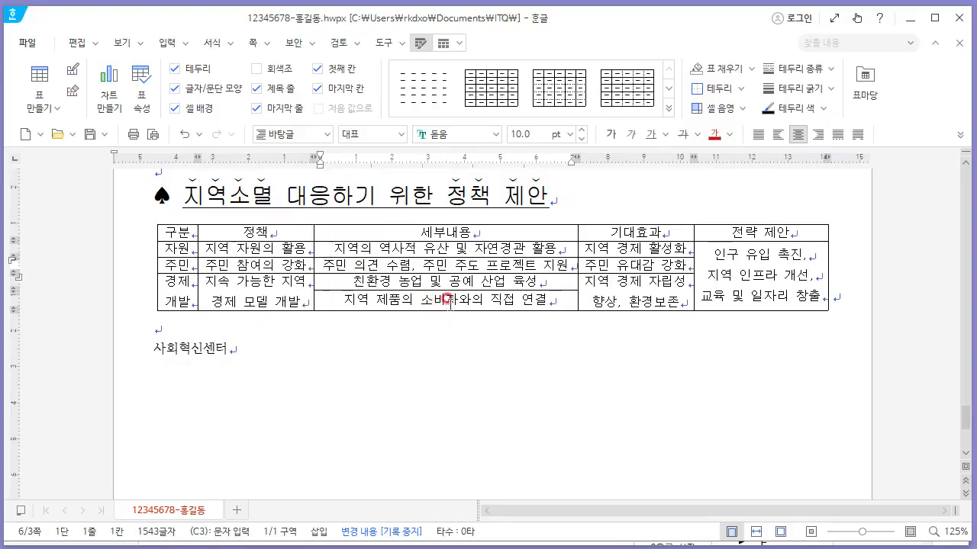
Examine the table's outer side edges and the lines around its header row on the exam sheet.
key(alt+Tab)
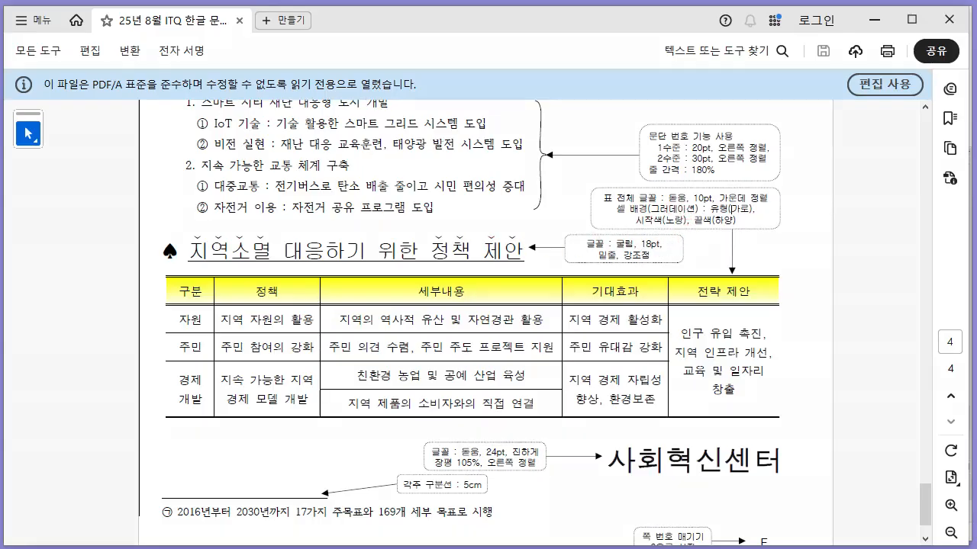
drag(156, 288, 158, 391)
drag(799, 288, 813, 387)
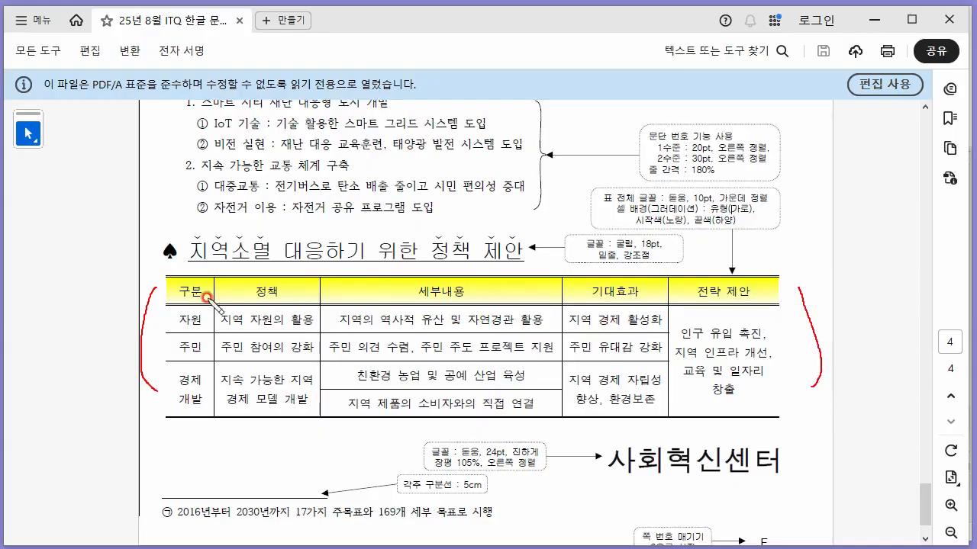
mouse_move(180, 270)
mouse_down()
mouse_move(790, 269)
mouse_move(336, 324)
mouse_move(180, 284)
mouse_up()
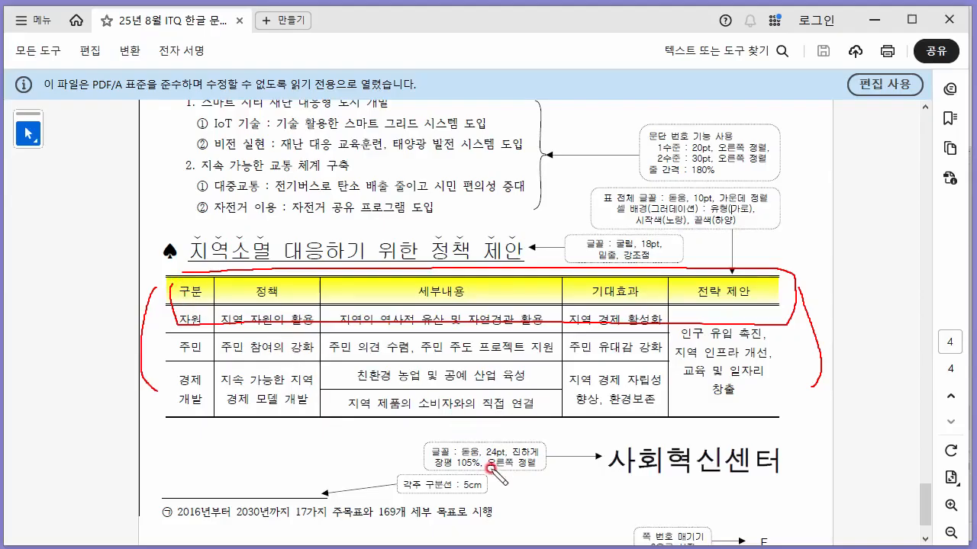
click(56, 13)
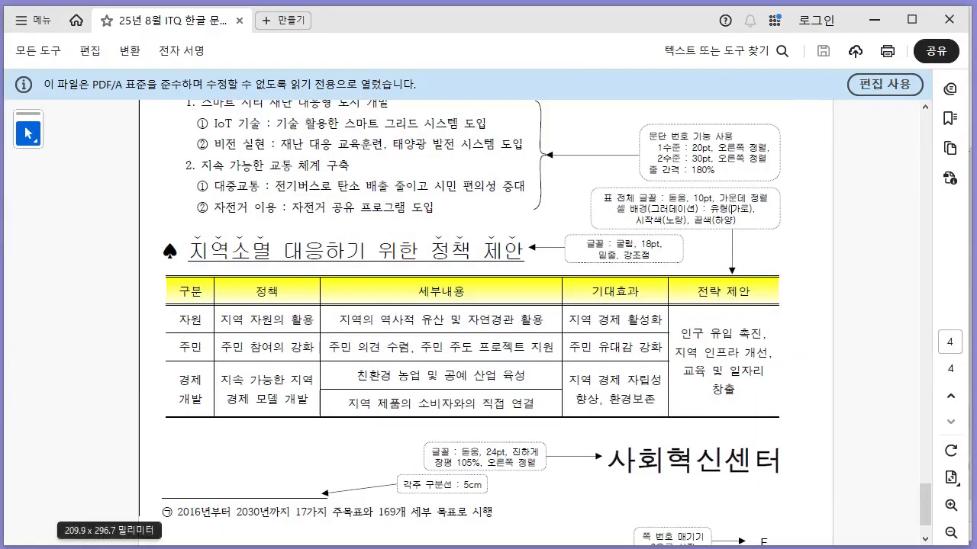
Remove the outer left and right border lines of the whole table by setting their line type to none.
click(274, 548)
drag(171, 232, 658, 320)
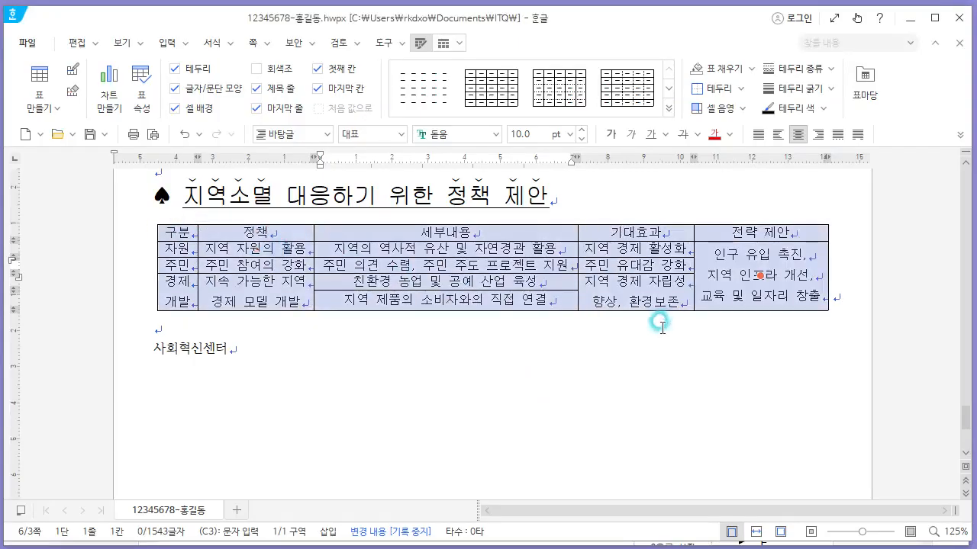
key(l)
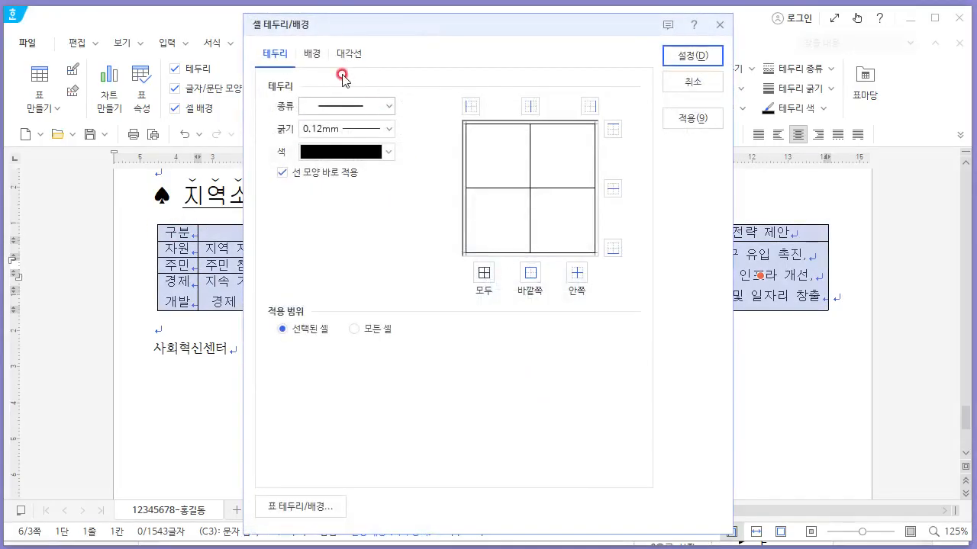
click(356, 106)
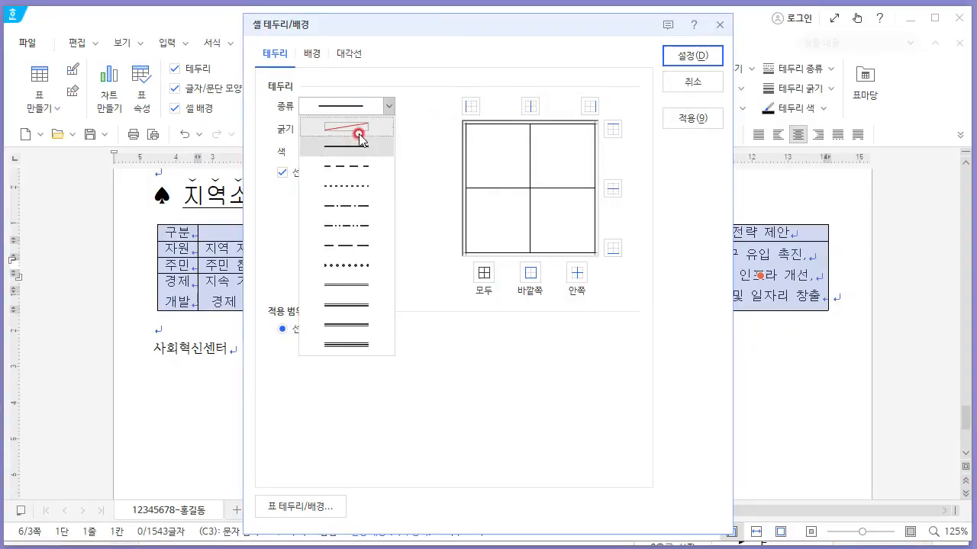
click(357, 128)
click(473, 108)
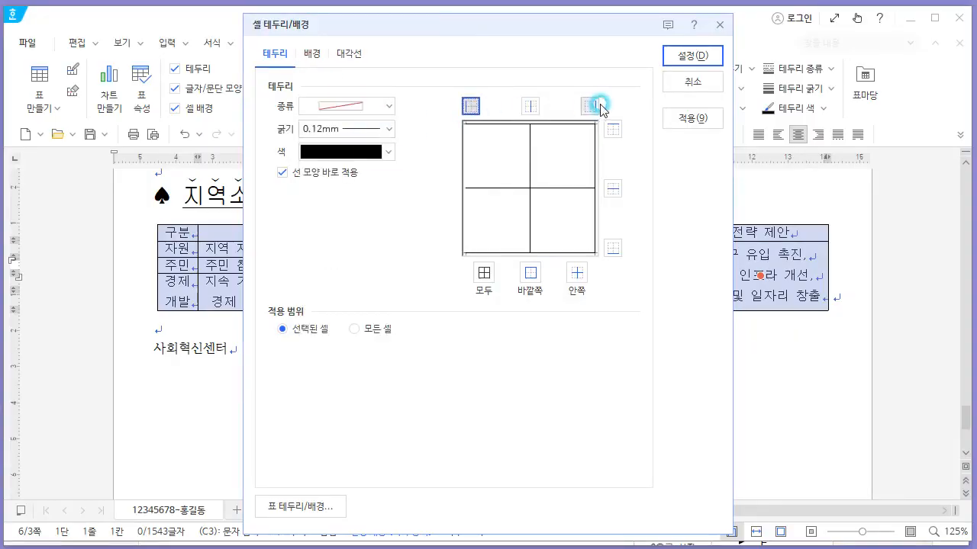
click(594, 107)
click(692, 55)
click(462, 195)
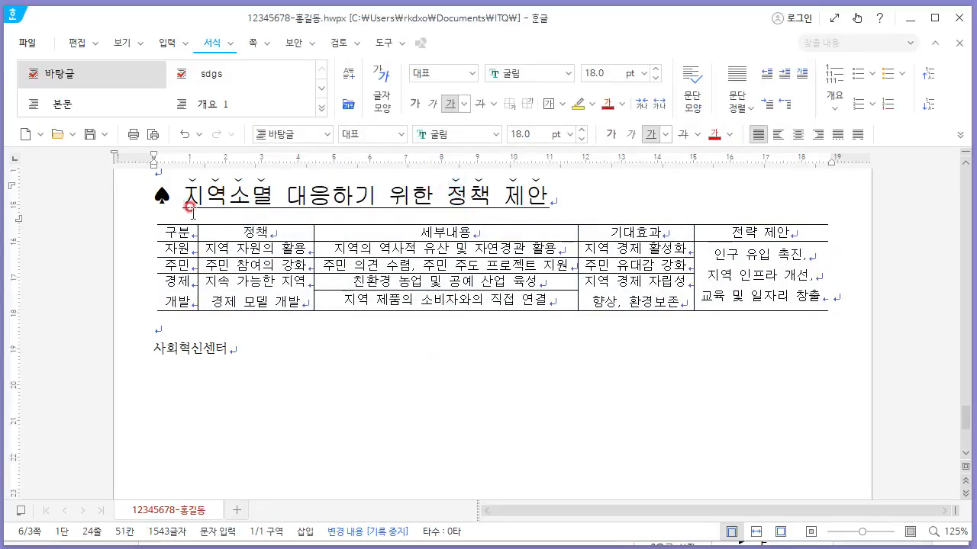
Apply a double line to the top and bottom borders of the table's header row, as on the exam sheet.
key(alt+Tab)
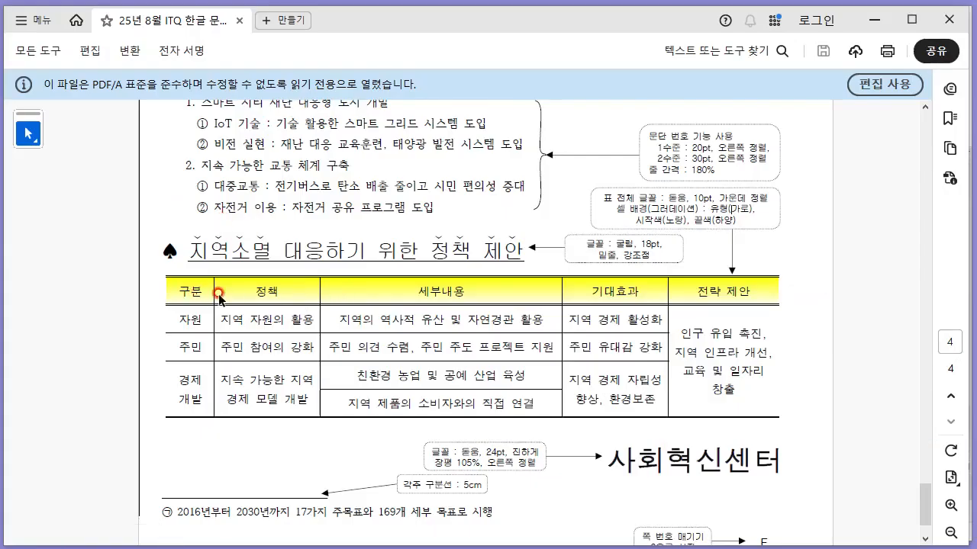
key(alt+Tab)
drag(163, 230, 763, 232)
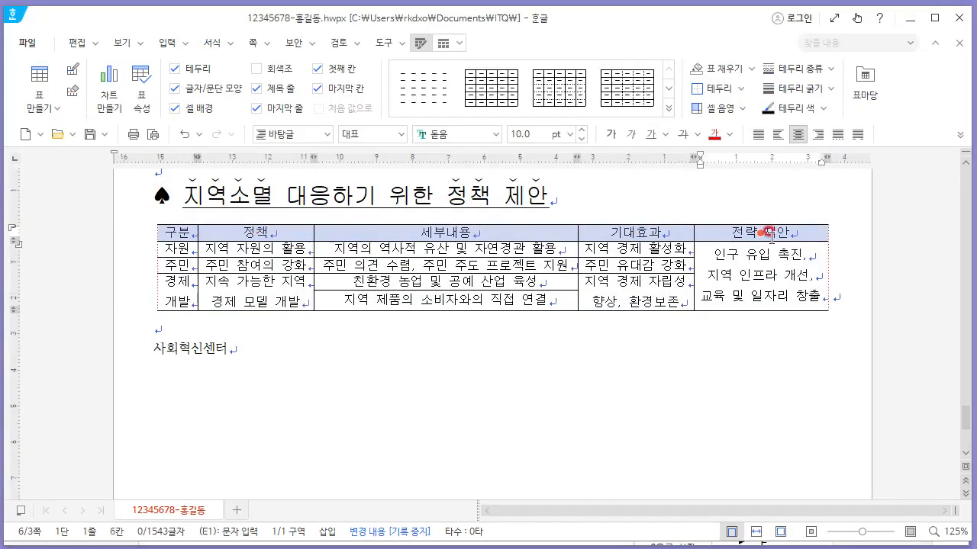
key(l)
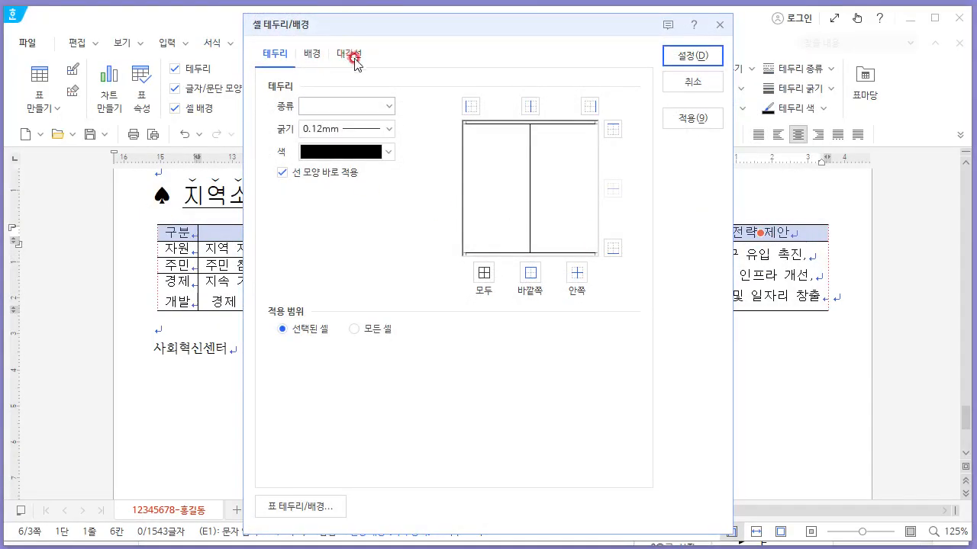
key(alt+Tab)
key(alt+Tab)
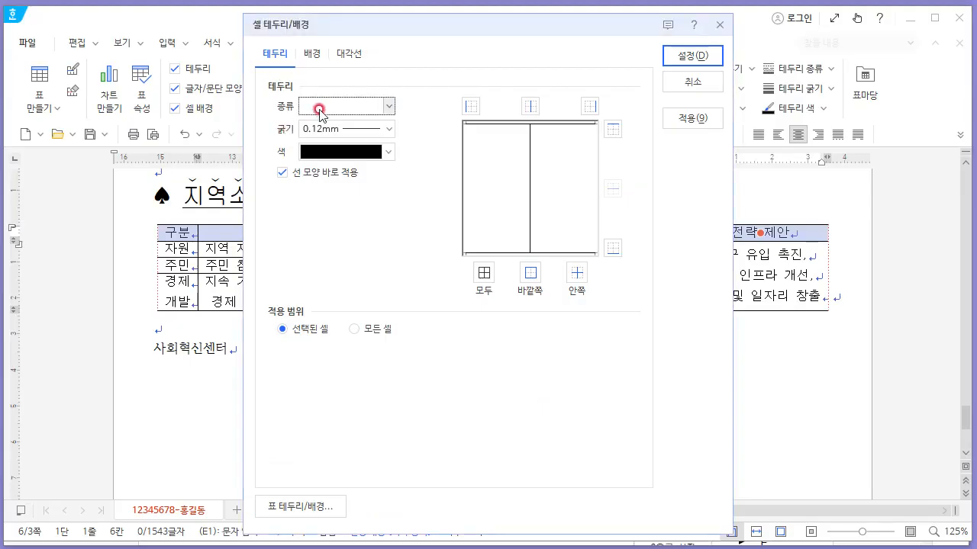
click(316, 106)
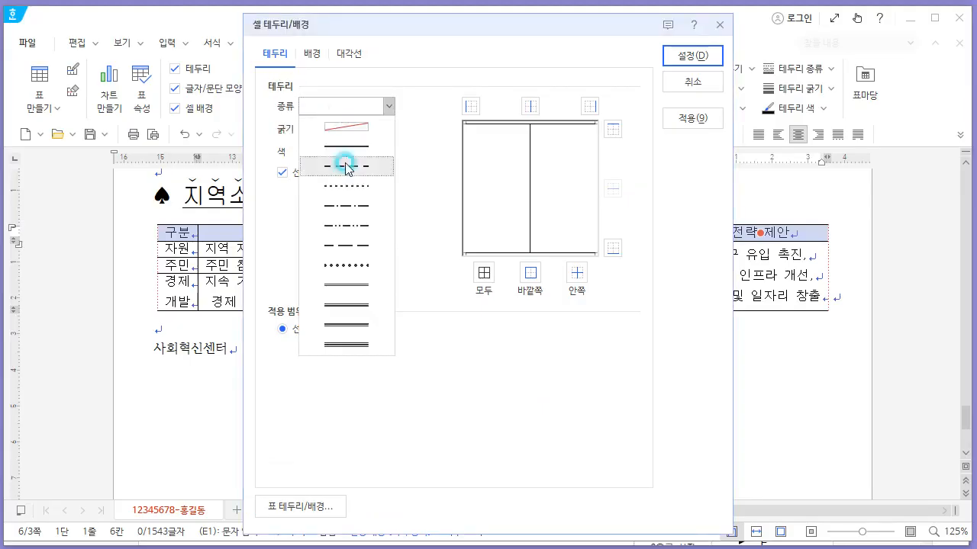
click(356, 285)
click(612, 129)
click(612, 248)
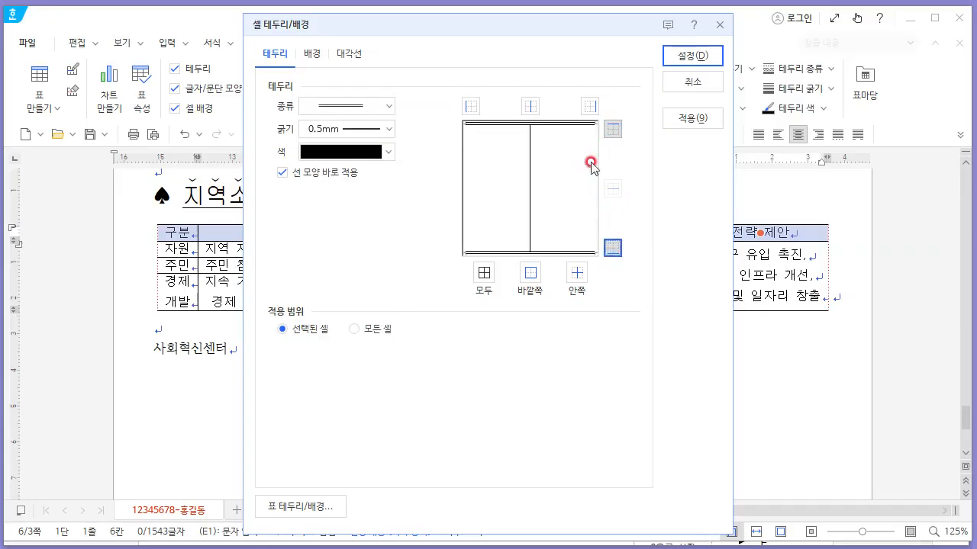
click(692, 55)
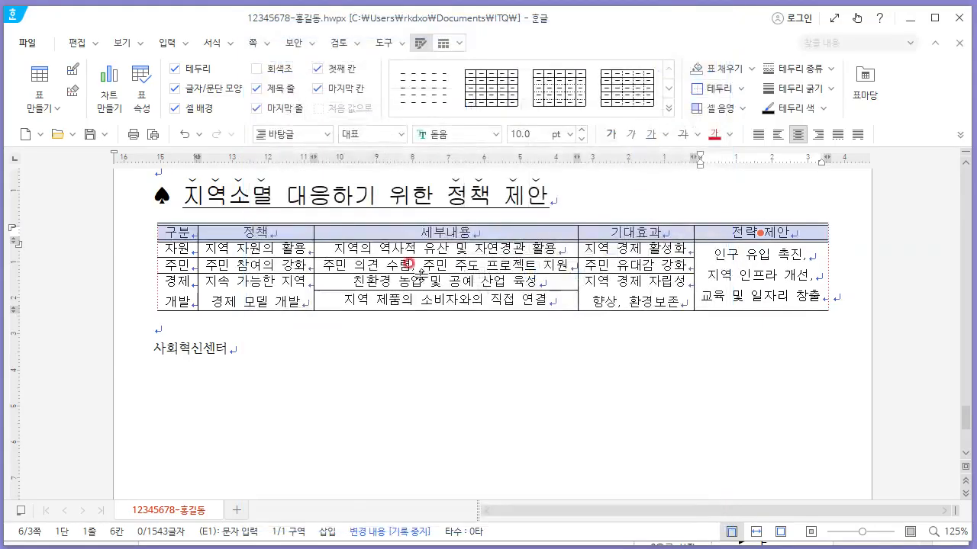
click(360, 353)
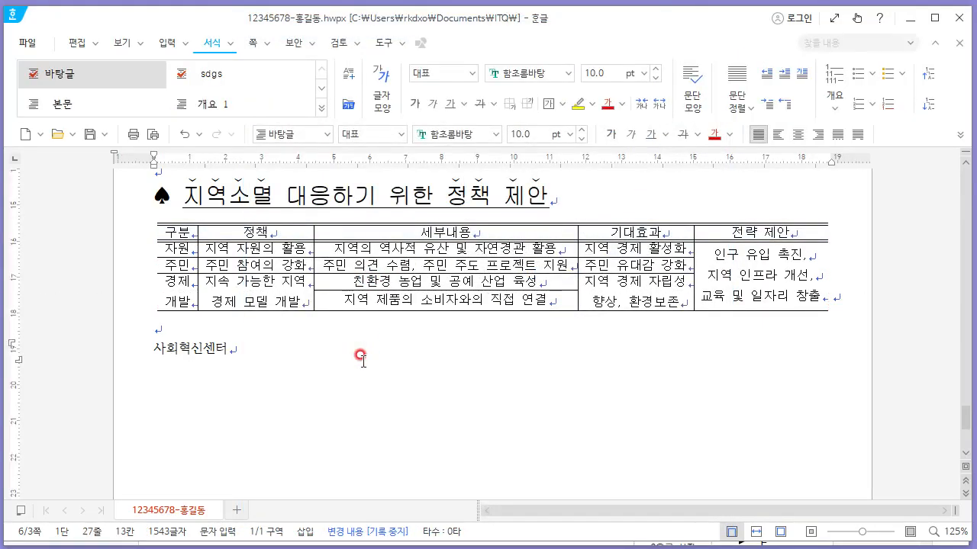
key(alt+Tab)
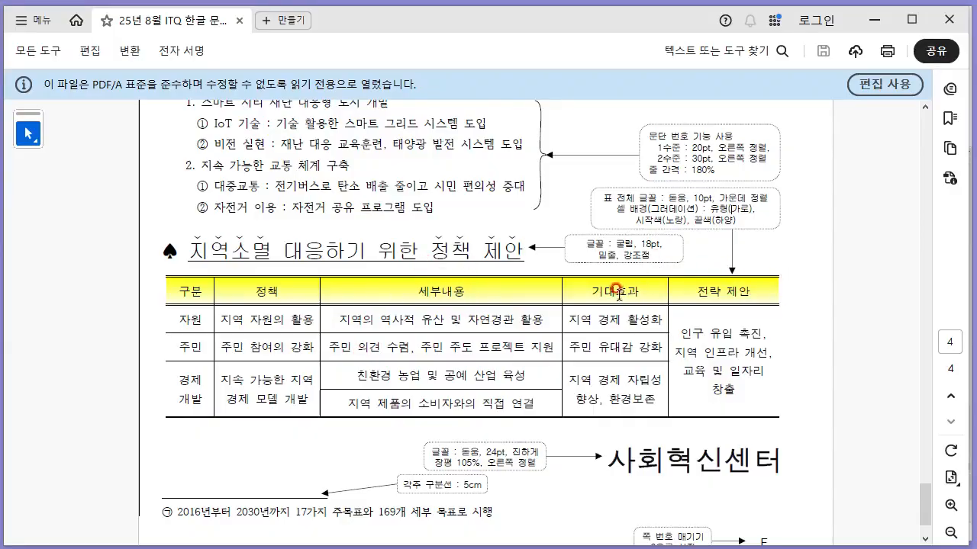
key(alt+Tab)
drag(160, 227, 719, 227)
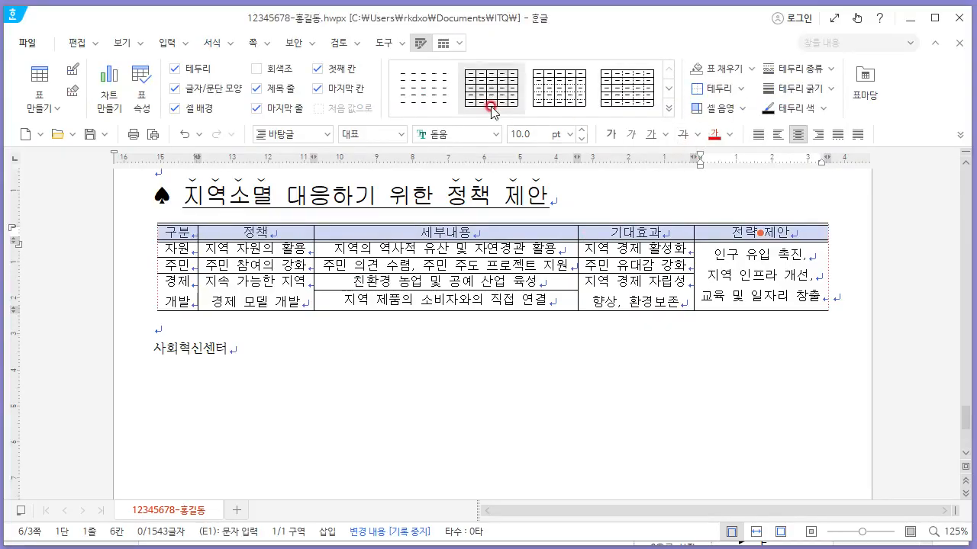
key(alt+Tab)
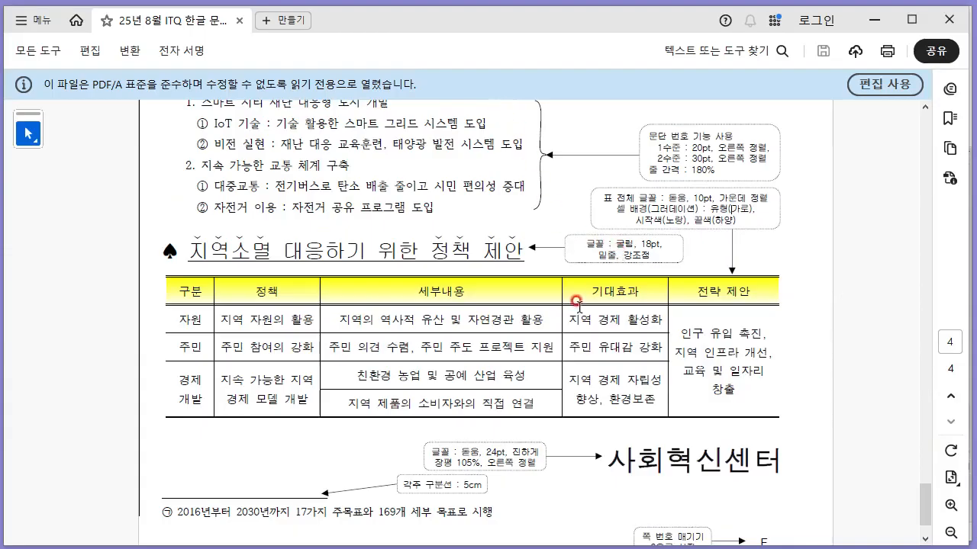
key(alt+Tab)
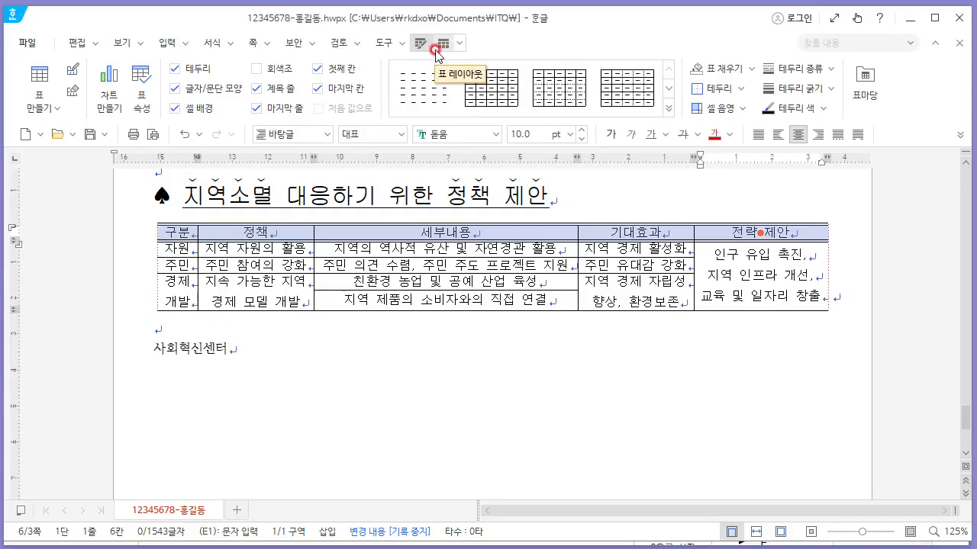
click(438, 47)
click(422, 44)
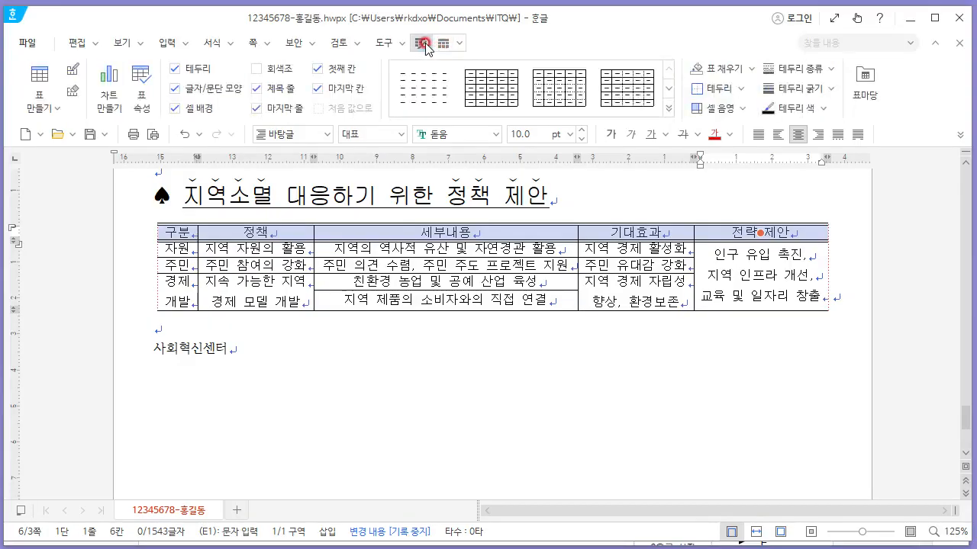
click(744, 109)
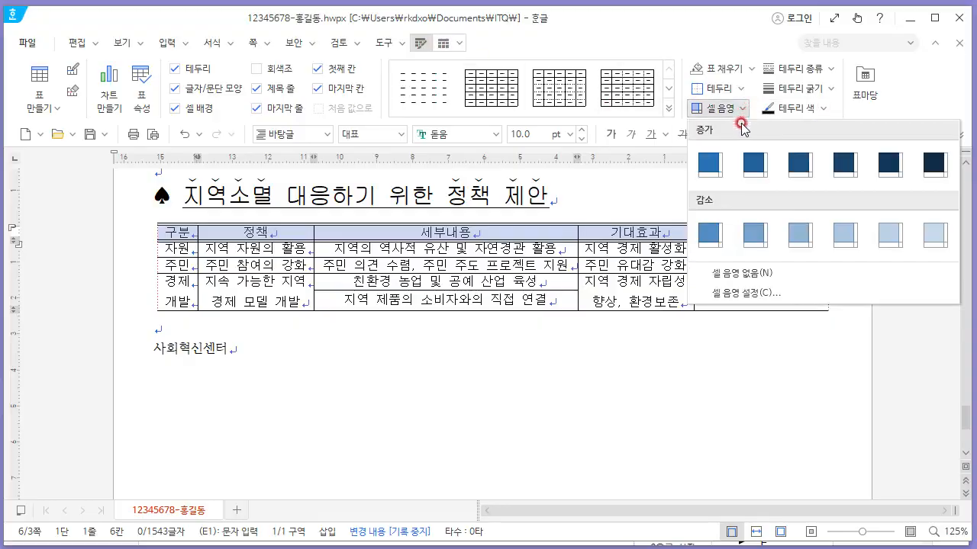
click(540, 231)
click(536, 231)
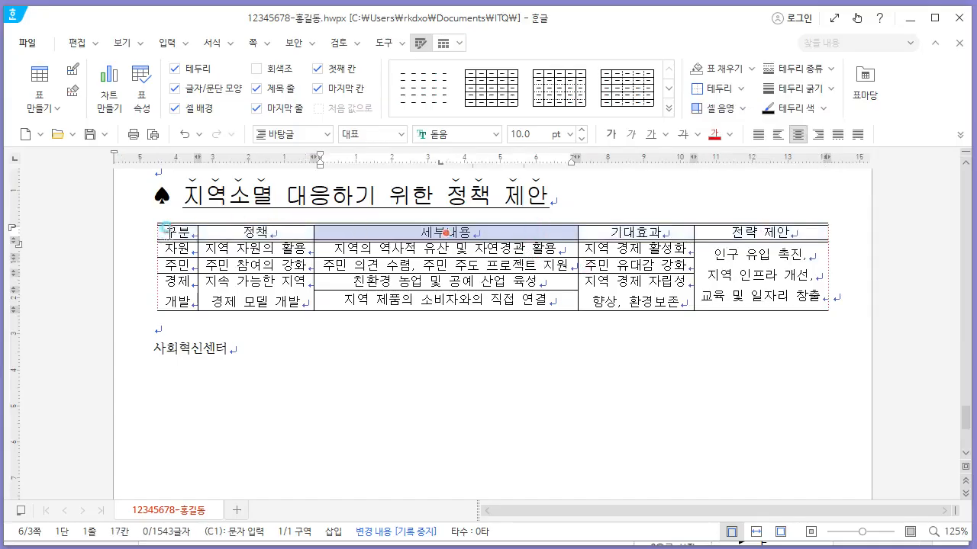
drag(165, 229, 794, 226)
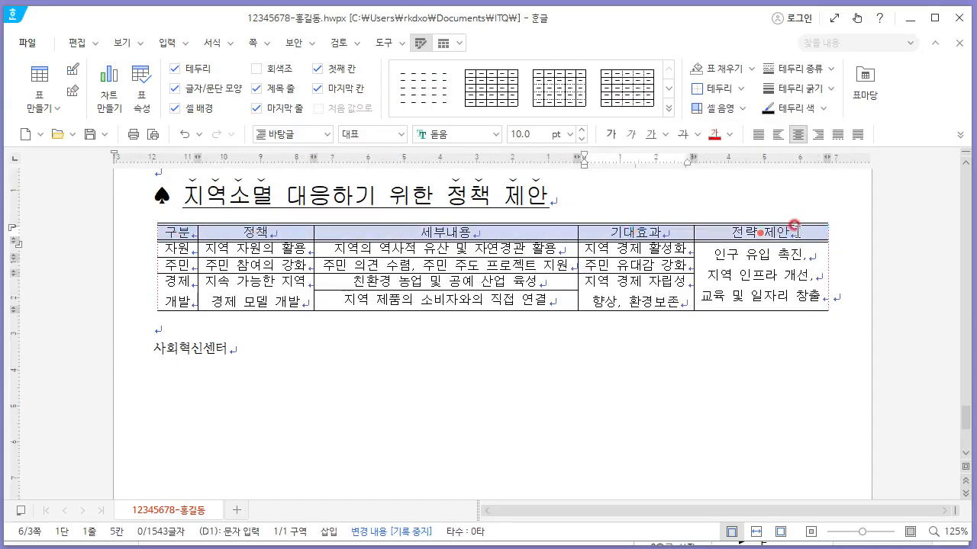
right_click(794, 226)
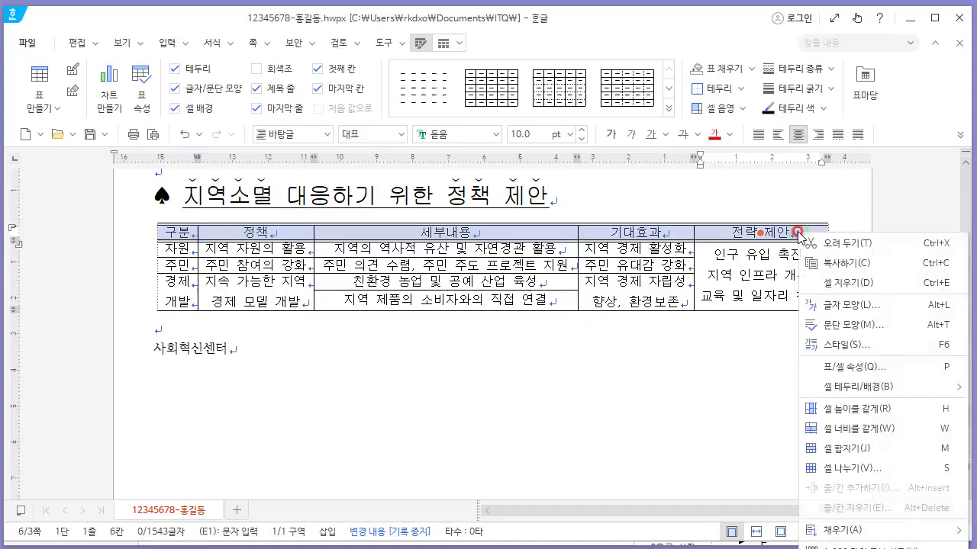
click(873, 307)
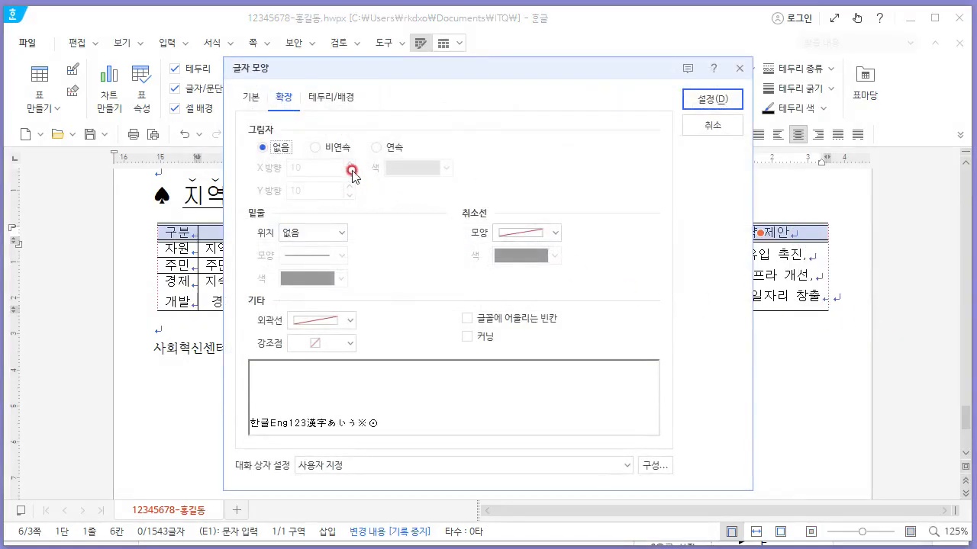
click(333, 98)
click(328, 306)
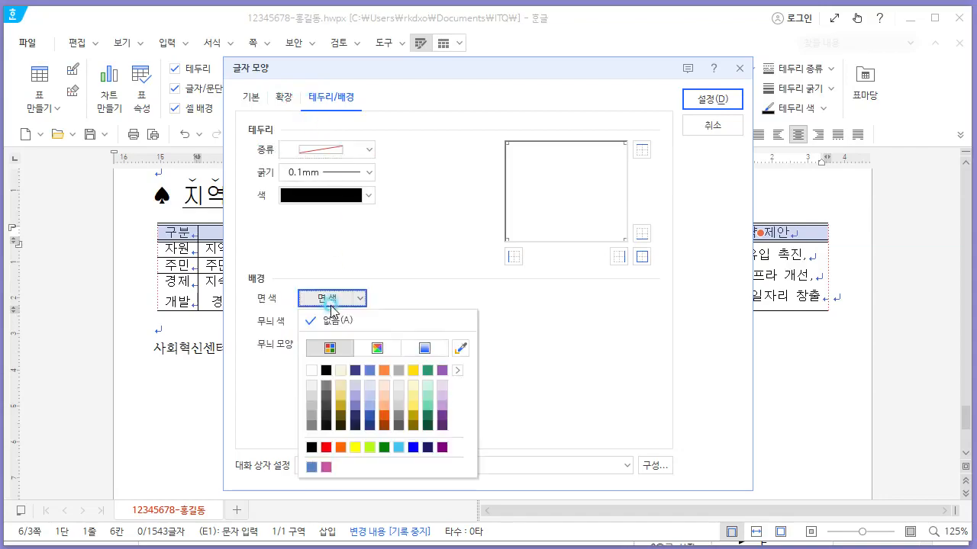
click(344, 298)
click(723, 128)
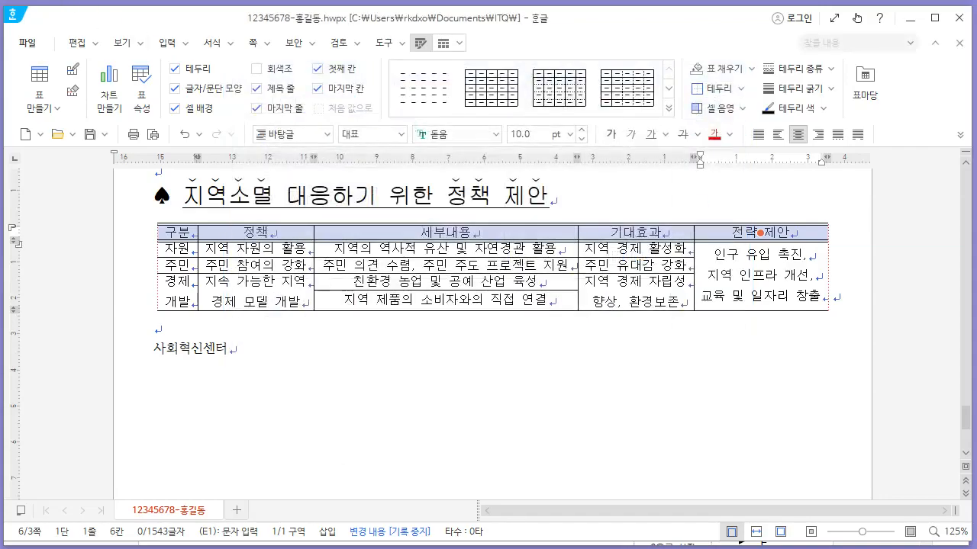
click(649, 248)
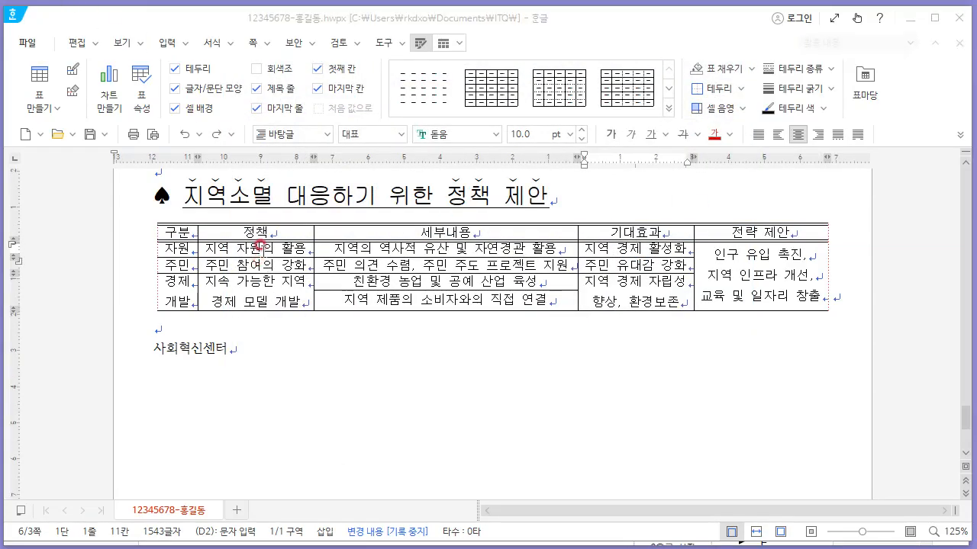
Give the table's header row a gradient cell background with a yellow start color and a white end color.
drag(175, 231, 780, 232)
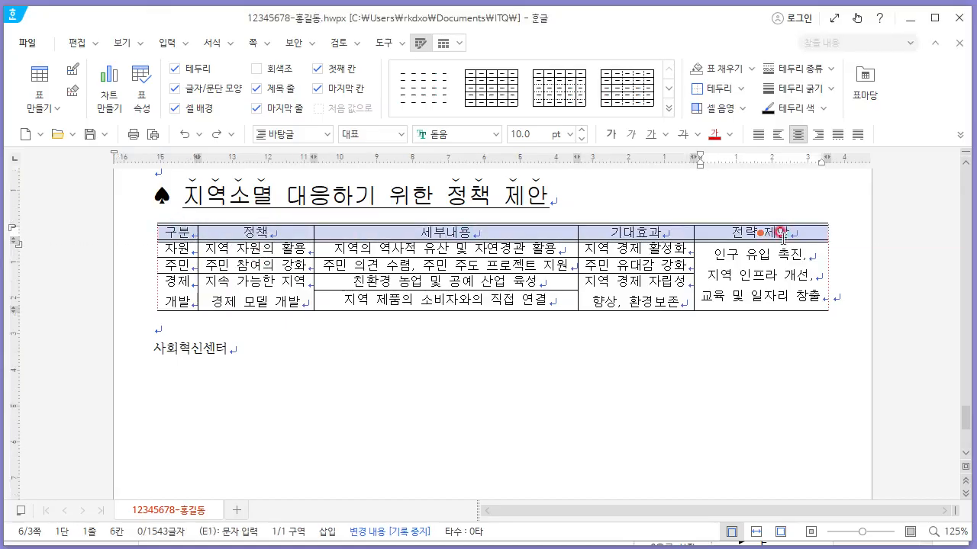
key(l)
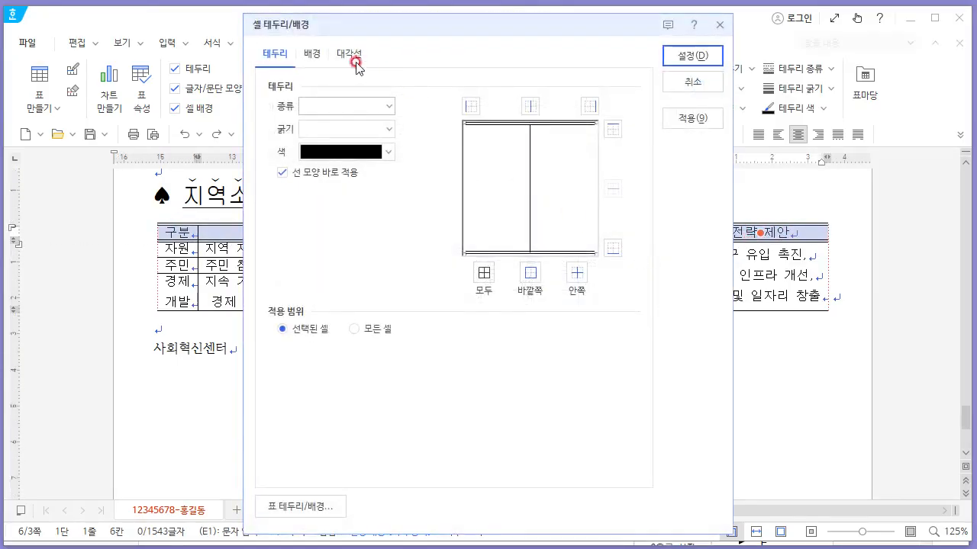
click(312, 55)
click(314, 186)
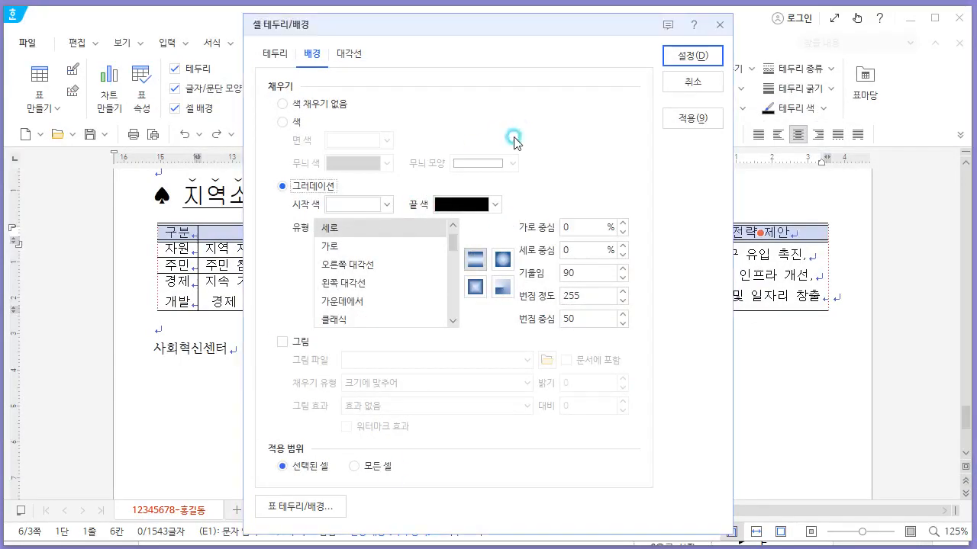
key(alt+Tab)
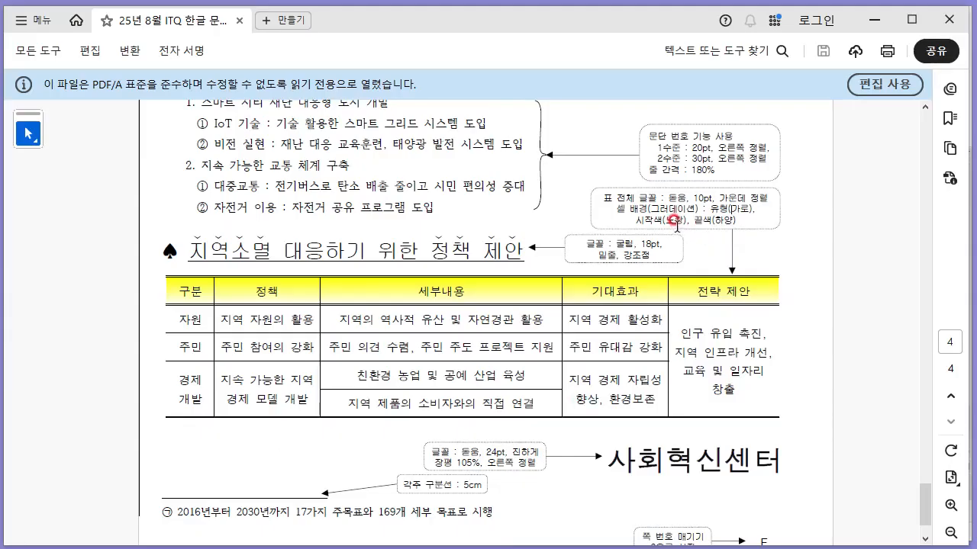
key(alt+Tab)
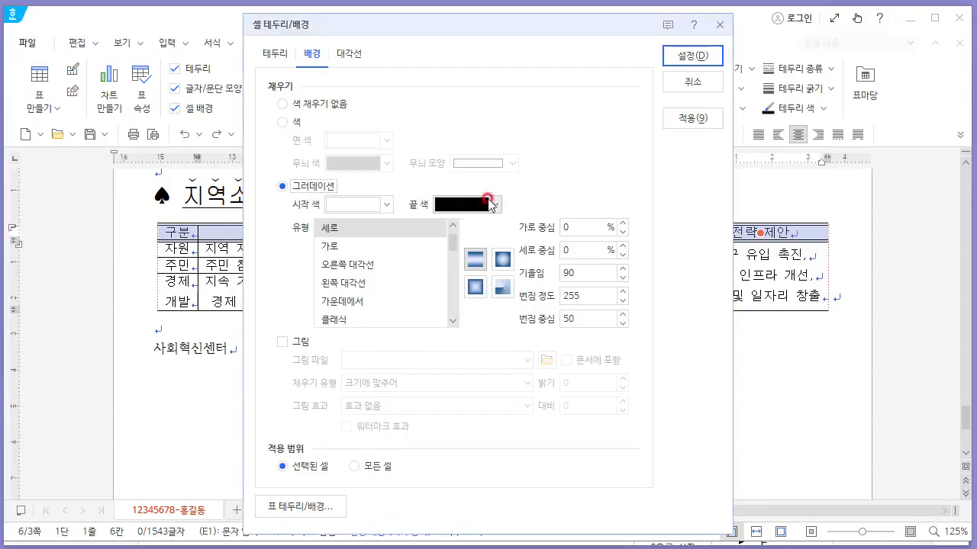
click(387, 204)
click(382, 335)
click(496, 204)
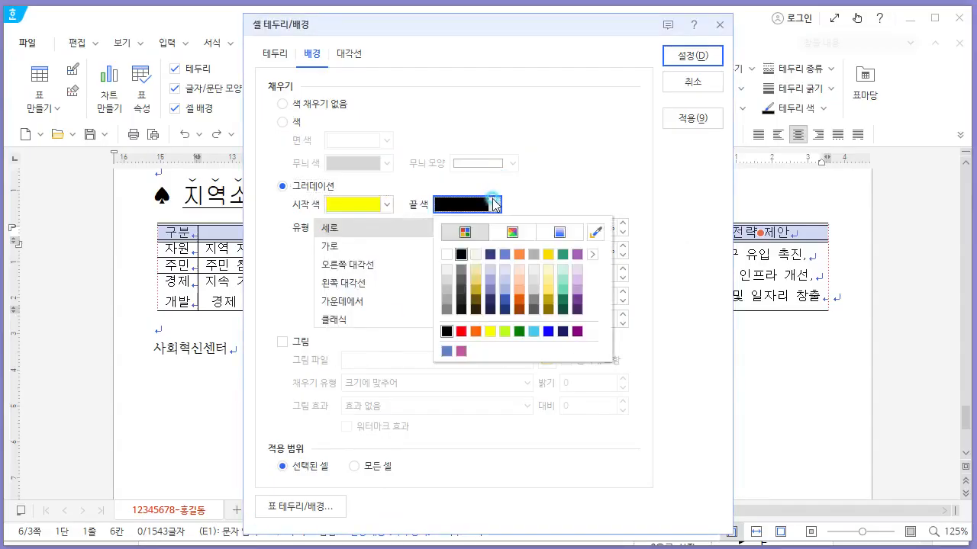
click(452, 258)
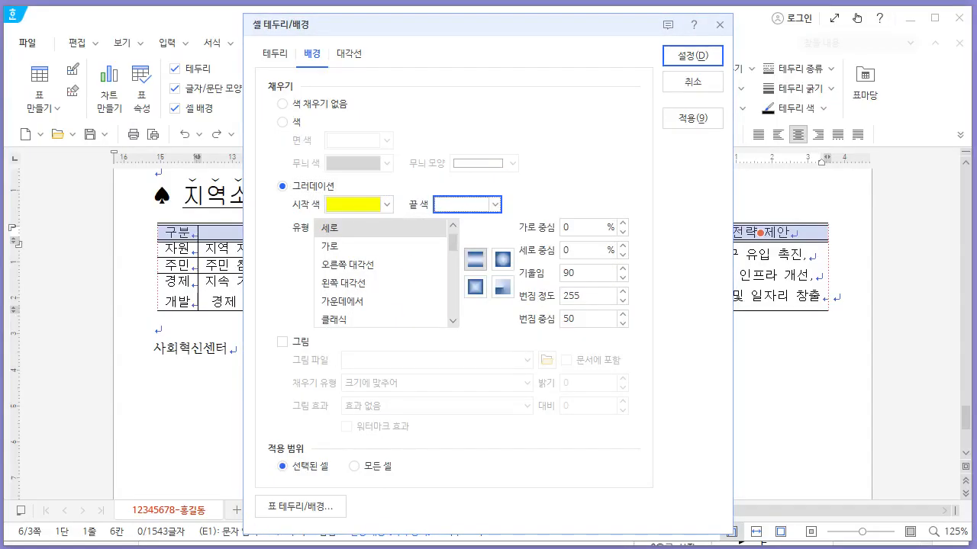
Check the gradient type on the exam sheet, then set the header row's gradient to 가로 and apply it.
key(alt+Tab)
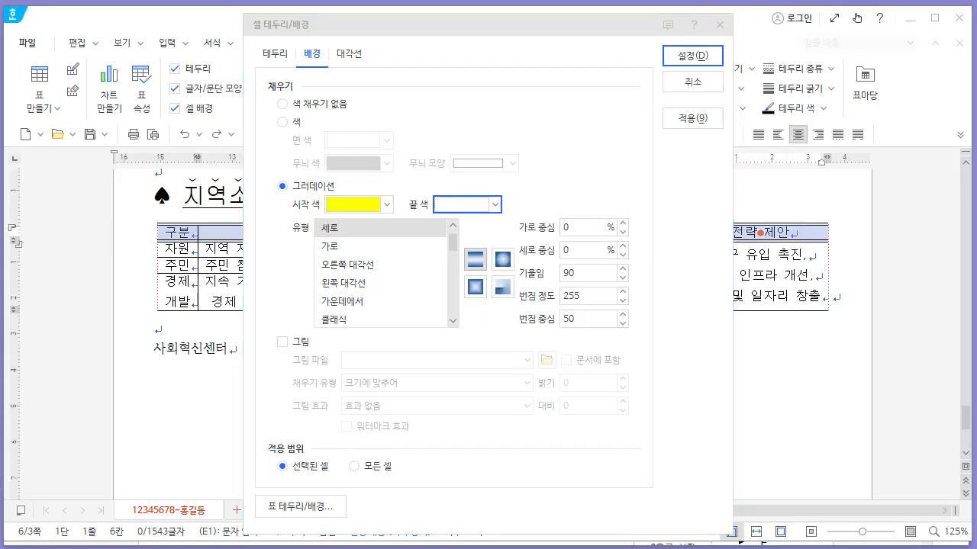
key(alt+Tab)
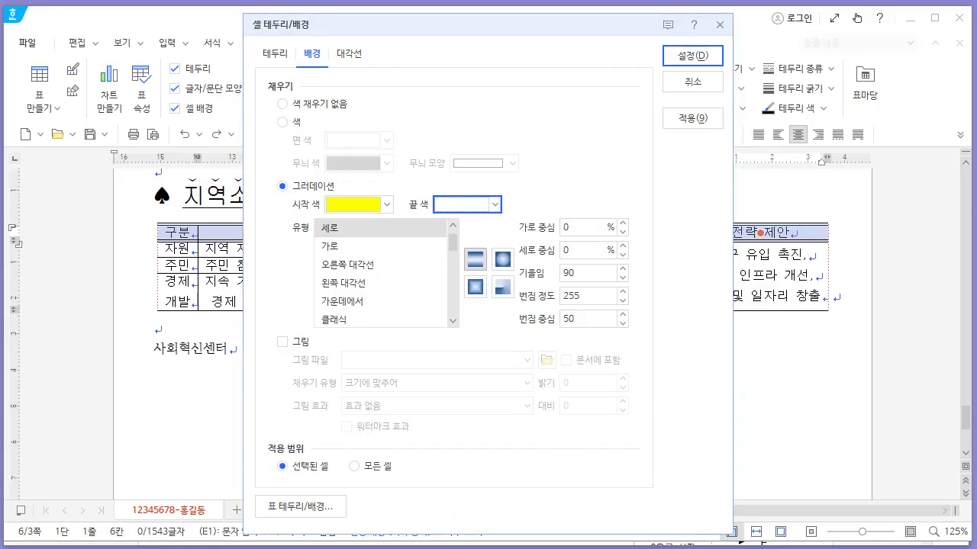
key(alt+Tab)
key(alt+Tab)
key(alt+Tab)
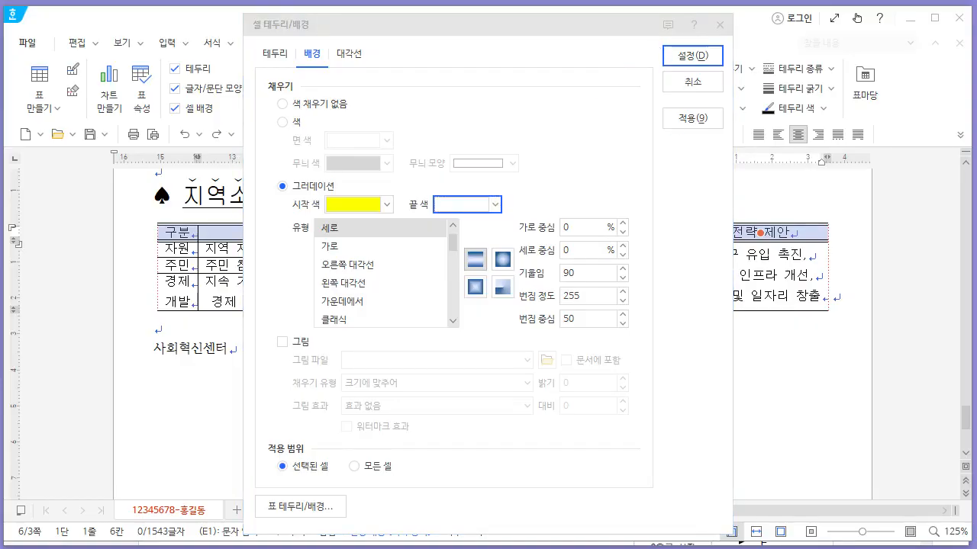
click(568, 34)
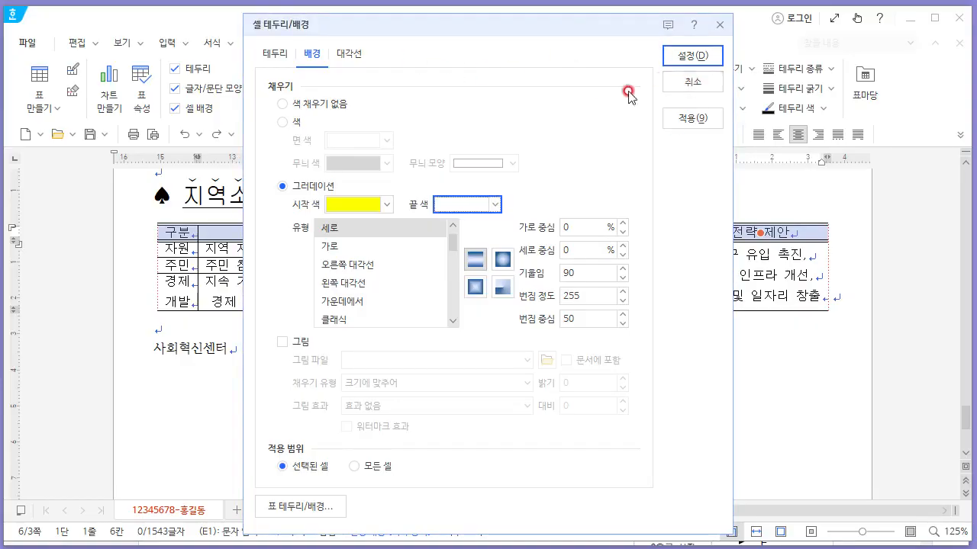
key(alt+Tab)
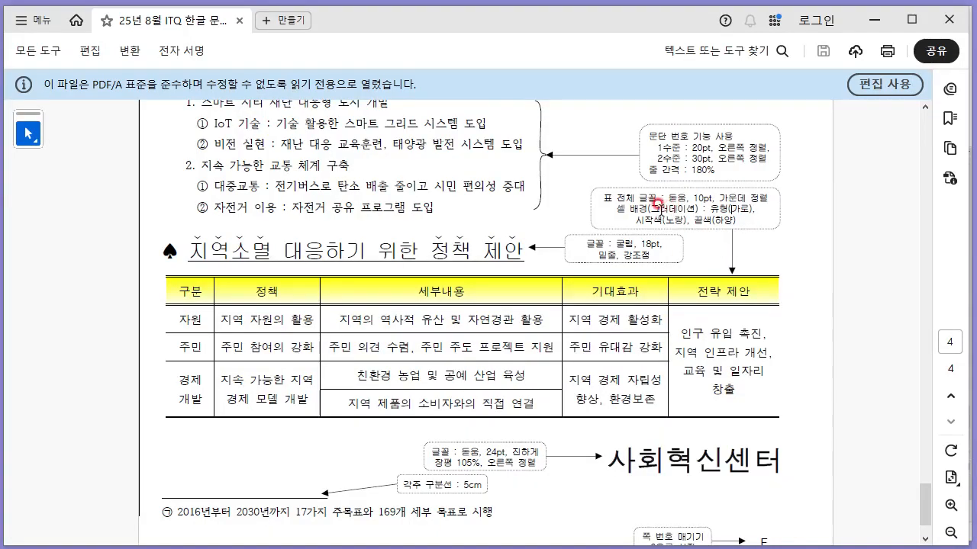
key(alt+Tab)
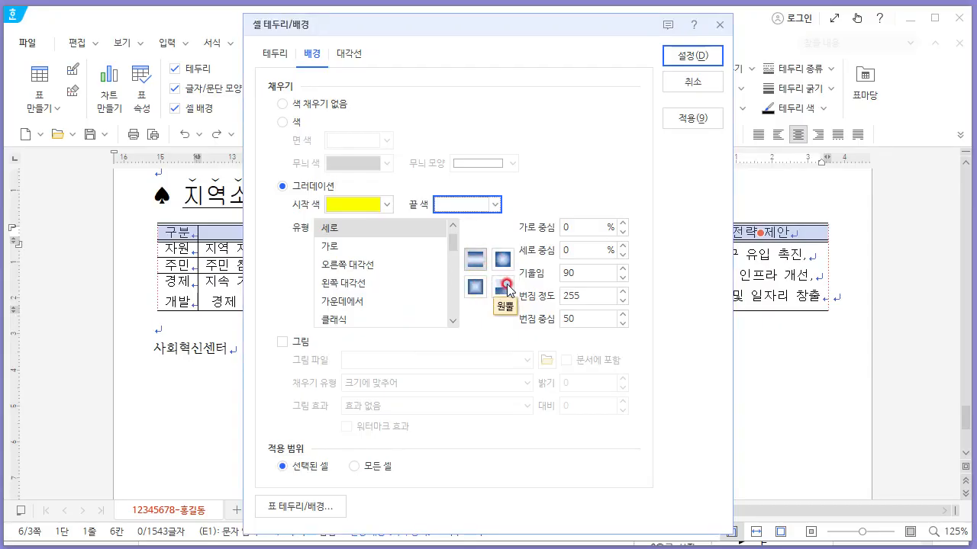
click(338, 249)
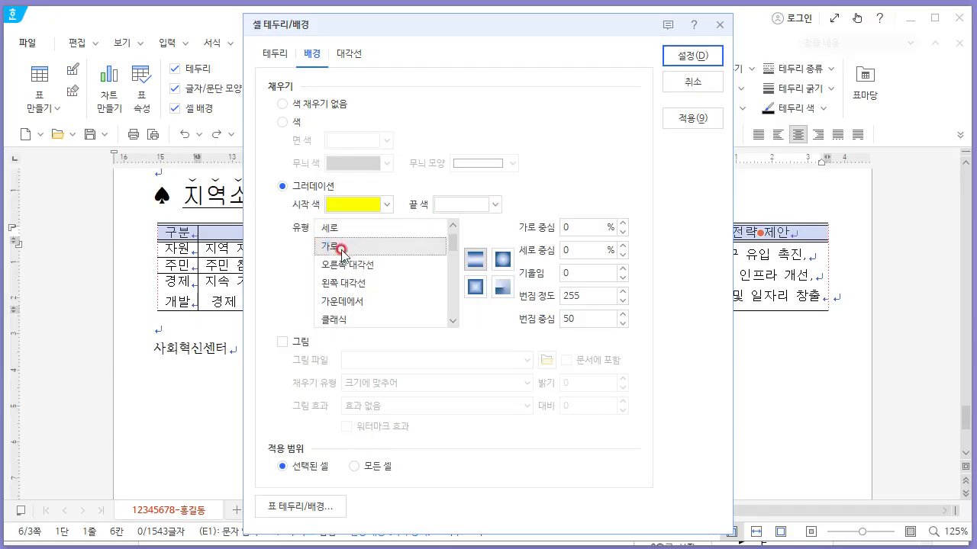
click(692, 55)
scroll(546, 185, up, 1)
click(561, 209)
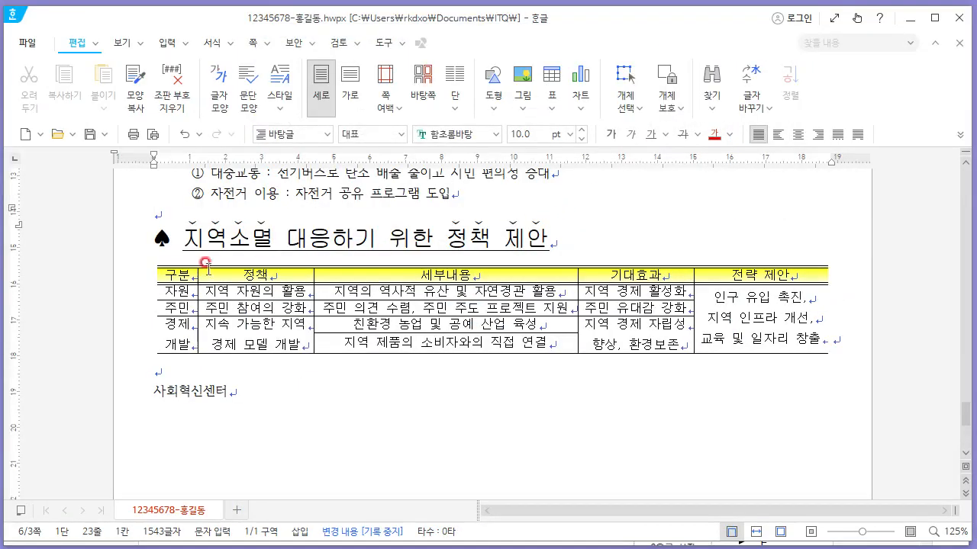
Increase the height of all the table's rows slightly so the cells have more room, as on the exam sheet.
drag(206, 264, 700, 376)
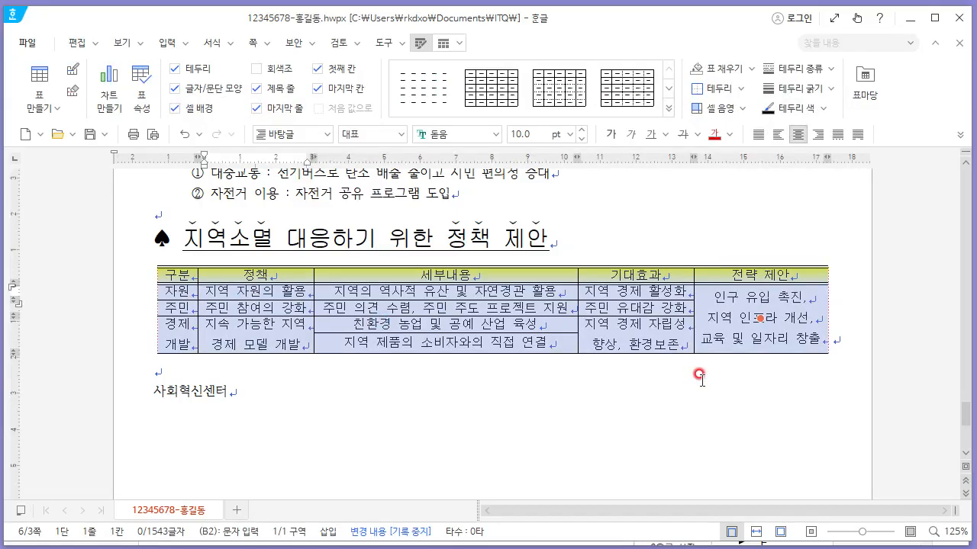
key(ctrl+Down)
key(ctrl+Down)
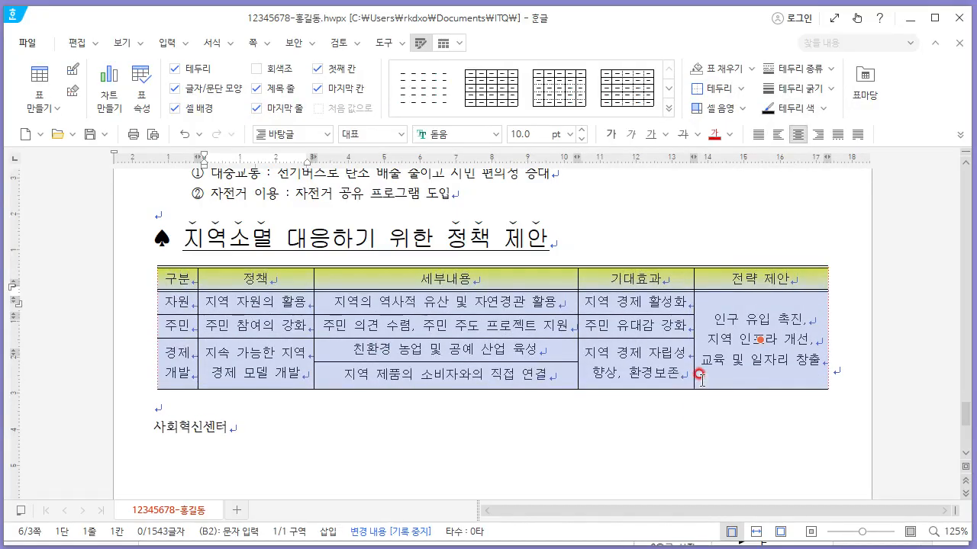
click(668, 249)
Check the formatting specified for the closing line 사회혁신센터 on the exam sheet and right-align that line.
key(alt+Tab)
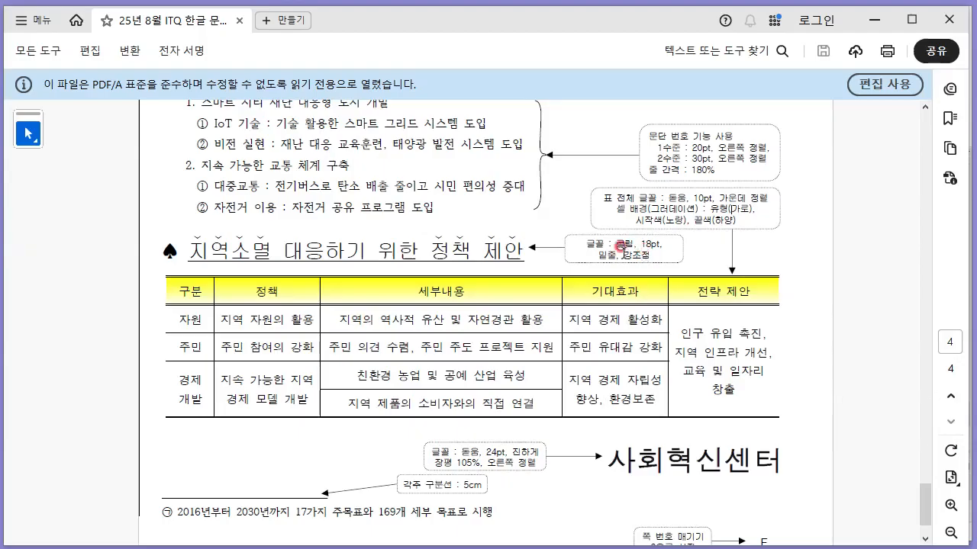
scroll(348, 338, down, 1)
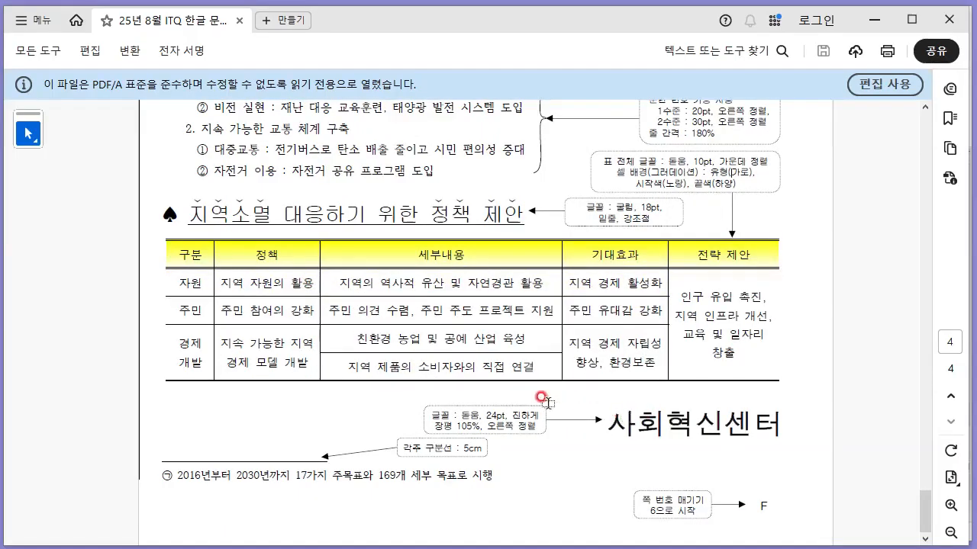
key(alt+Tab)
click(126, 429)
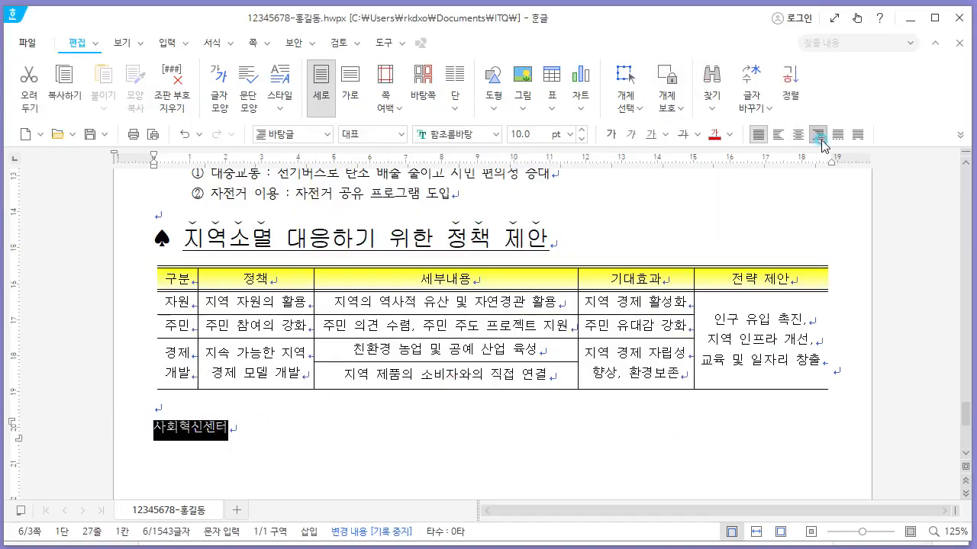
key(alt+Tab)
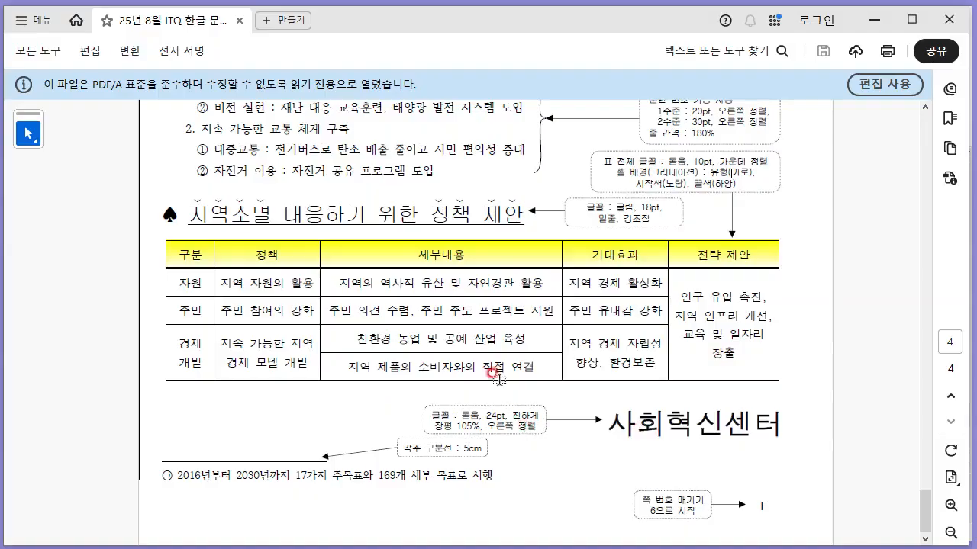
key(alt+Tab)
Format the 사회혁신센터 line in bold 돋움 at 24 pt.
click(448, 134)
text(돋ㄷ)
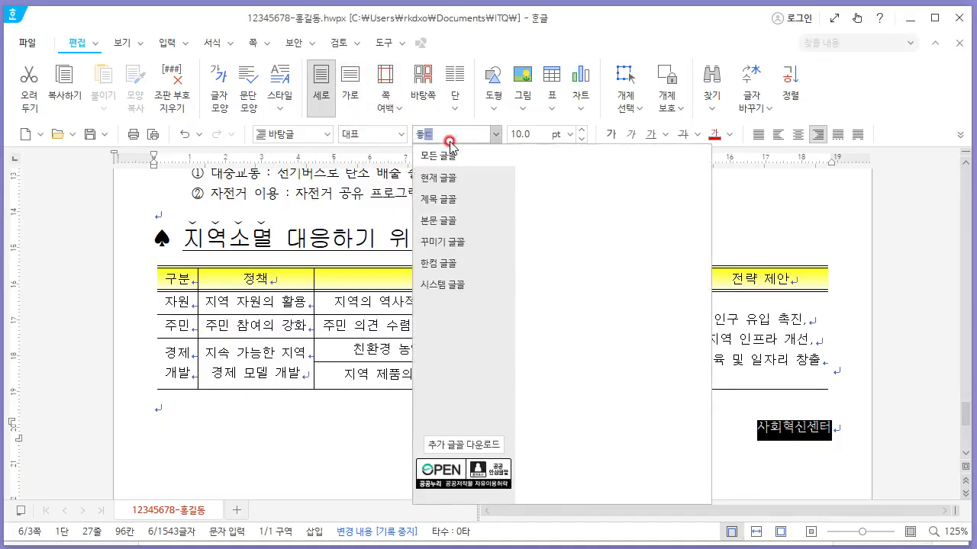
text(움)
key(Return)
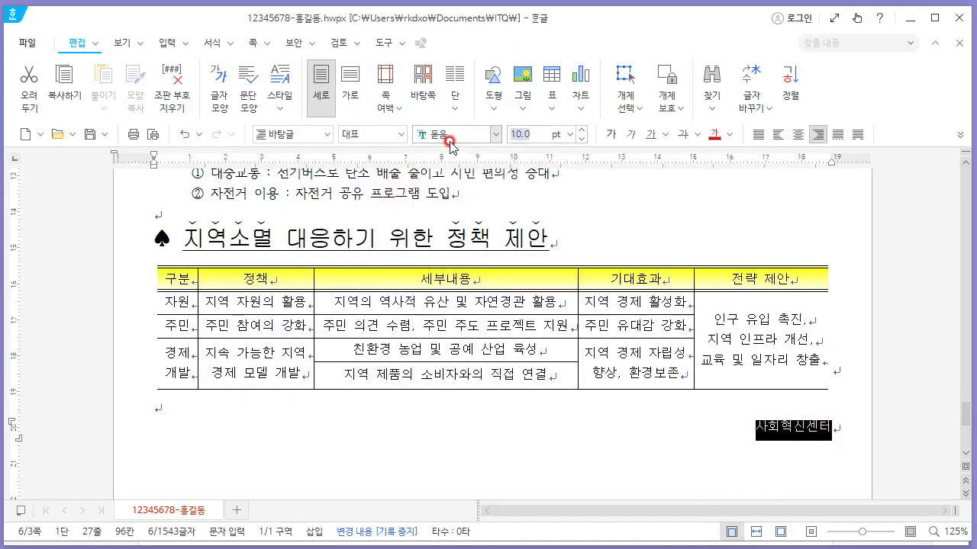
text(24)
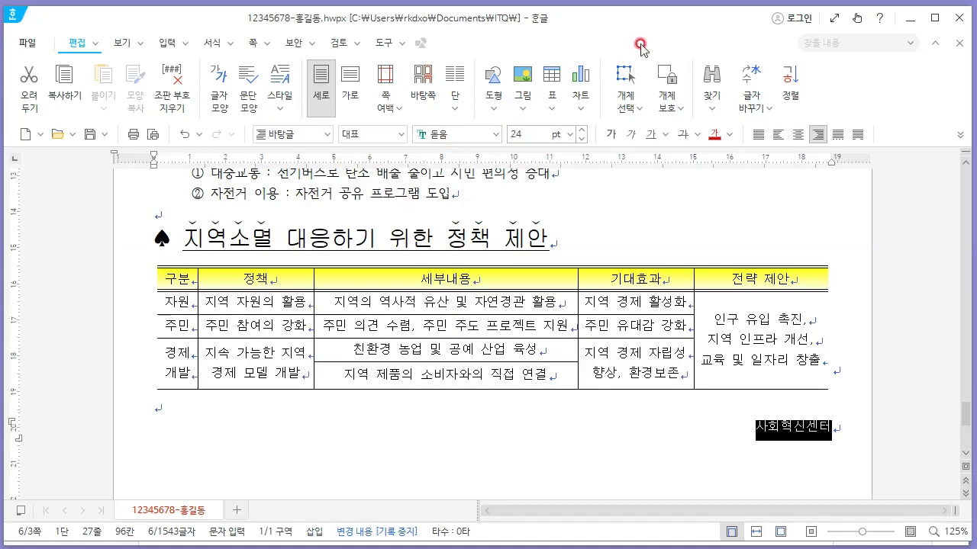
key(Return)
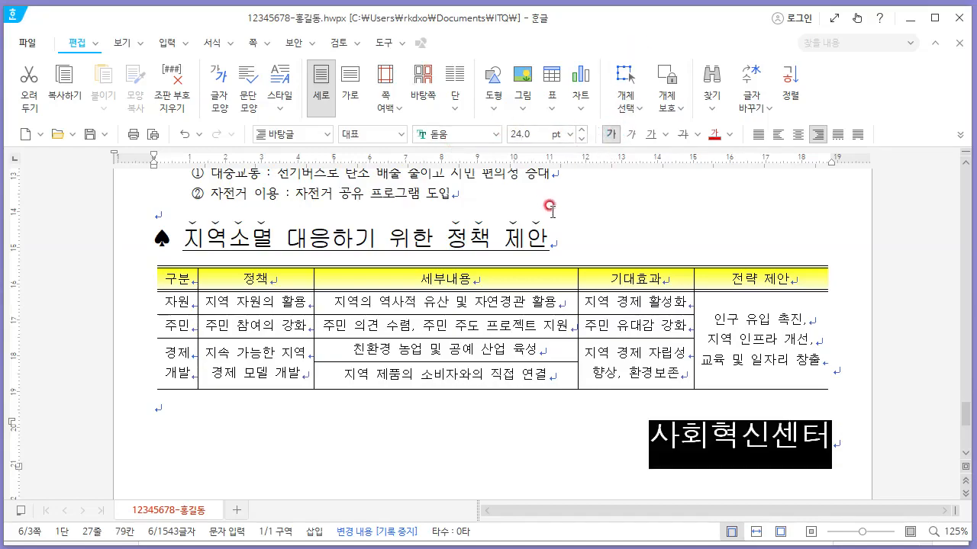
click(551, 208)
Compare the 사회혁신센터 line with the exam sheet and set its character width (장평) to 105%.
key(alt+Tab)
key(alt+Tab)
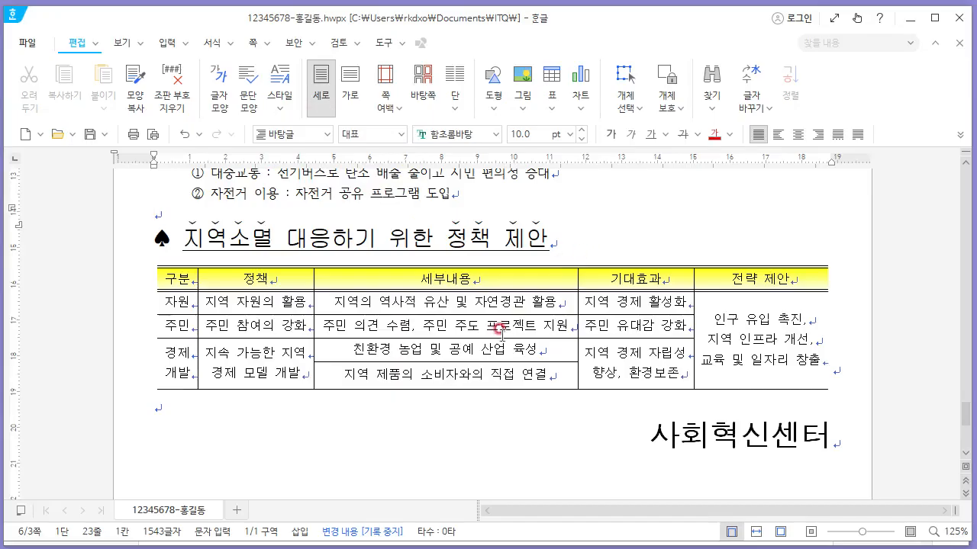
scroll(543, 342, down, 3)
scroll(506, 259, up, 3)
scroll(505, 259, down, 3)
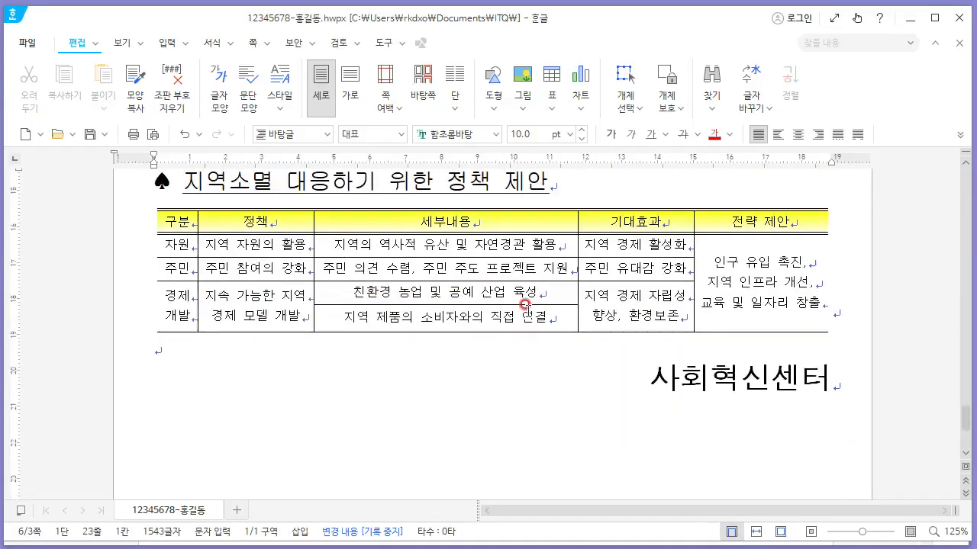
key(alt+Tab)
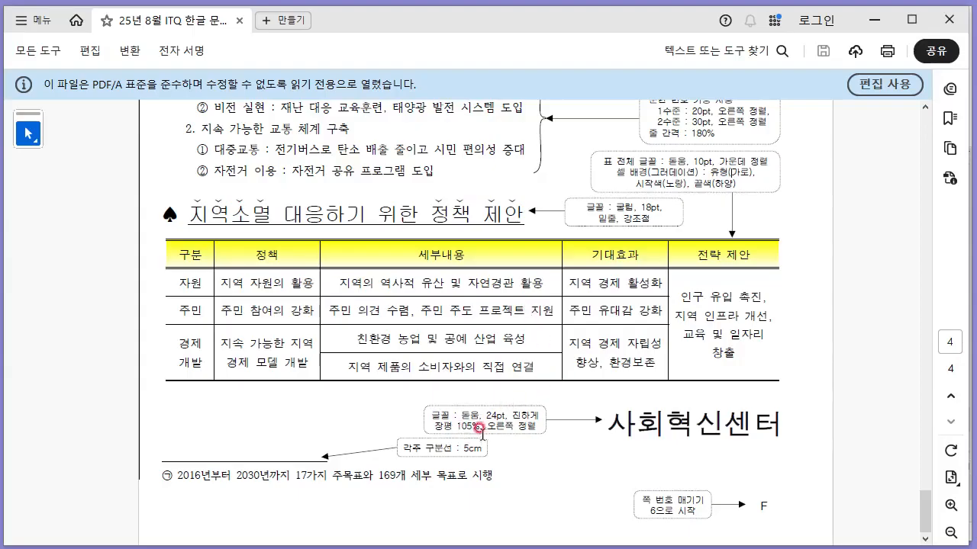
key(alt+Tab)
drag(648, 375, 825, 384)
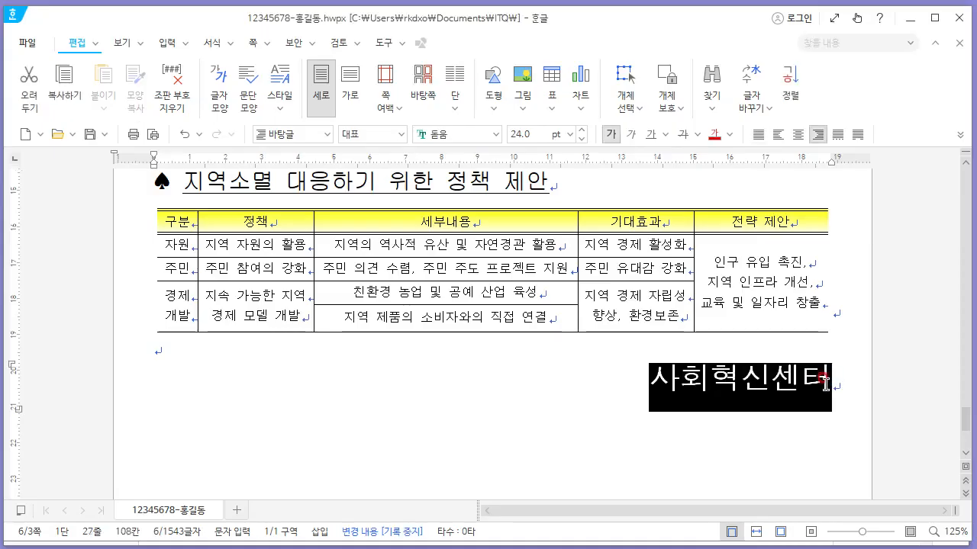
key(alt+l)
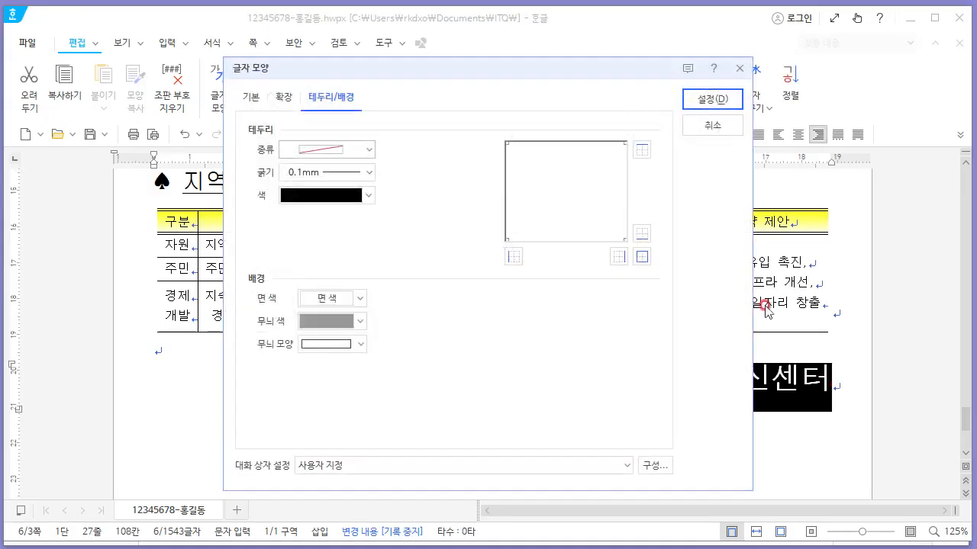
click(251, 97)
key(alt+Tab)
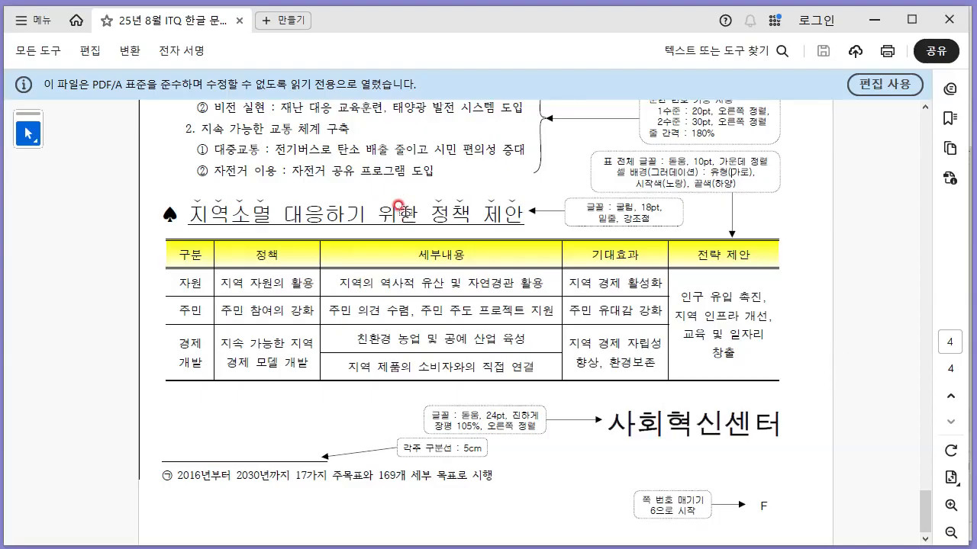
key(alt+Tab)
text(105)
key(Return)
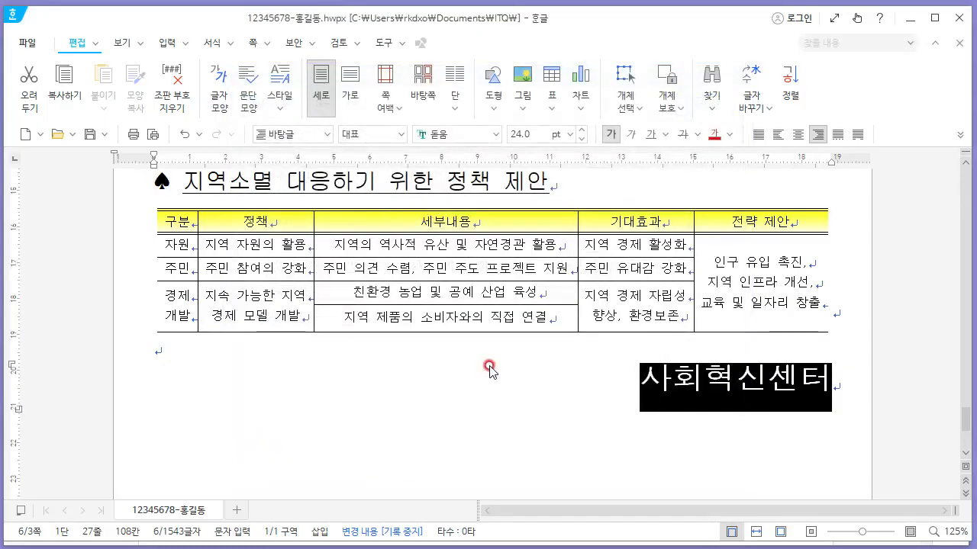
Review the exam sheet's document-writing page, from the 사회혁신센터 line back up to the title, for any remaining requirements.
scroll(489, 367, down, 3)
scroll(508, 331, up, 3)
key(alt+Tab)
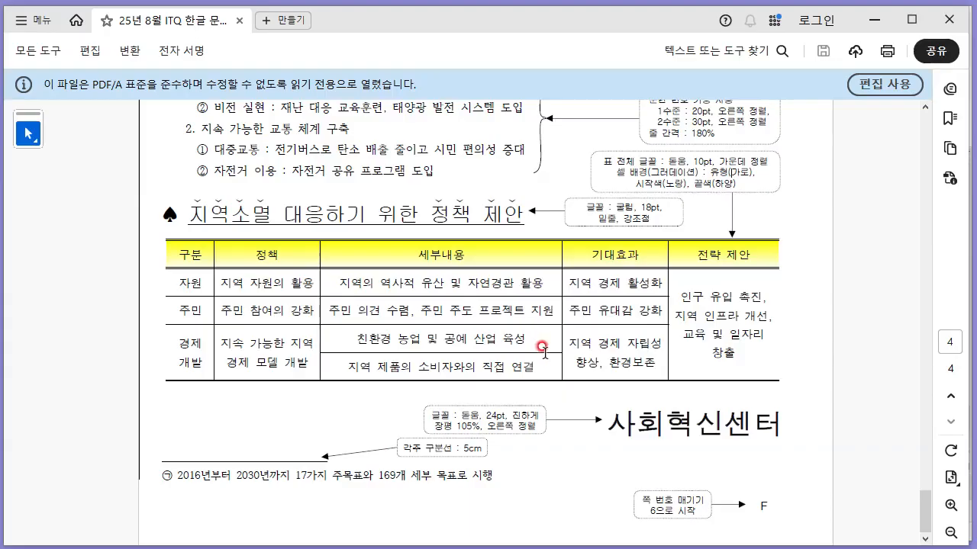
scroll(543, 347, up, 5)
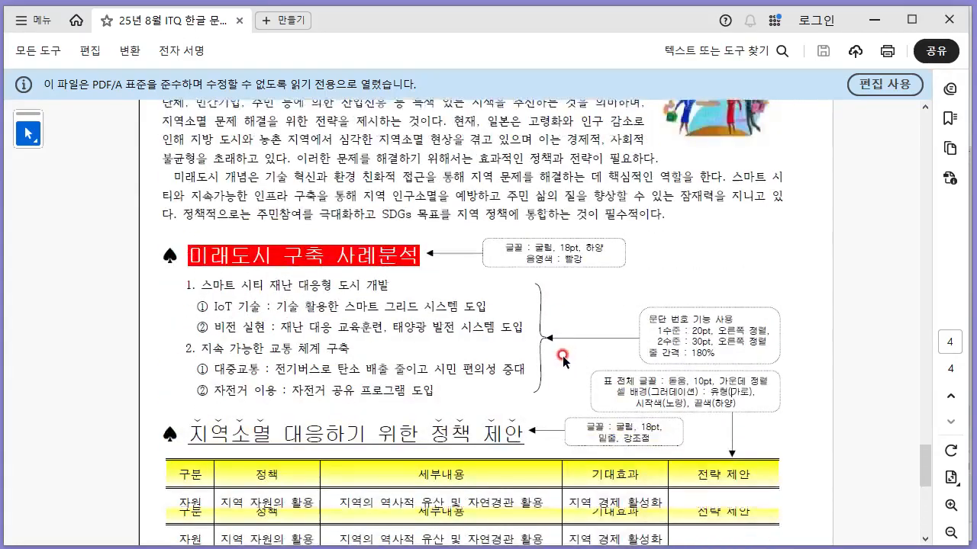
scroll(563, 358, up, 15)
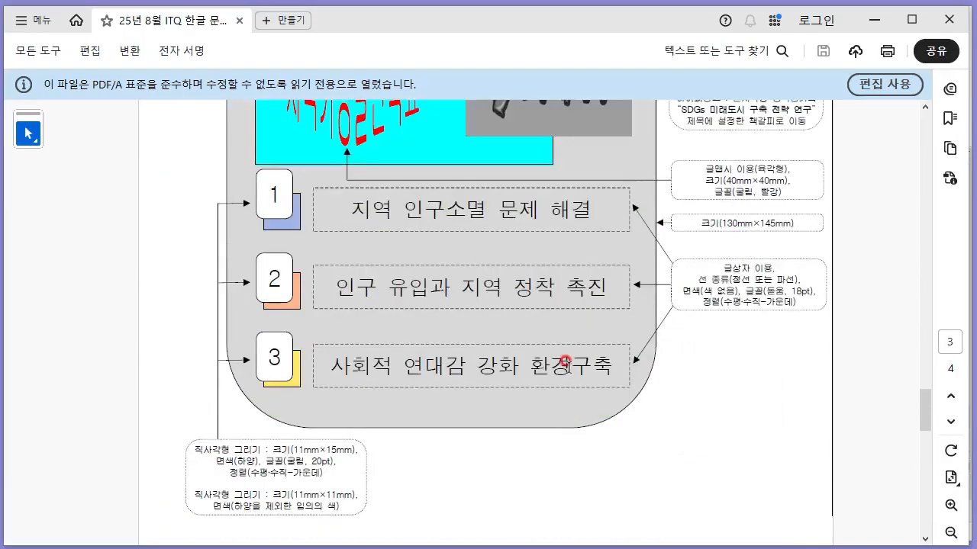
scroll(565, 361, down, 10)
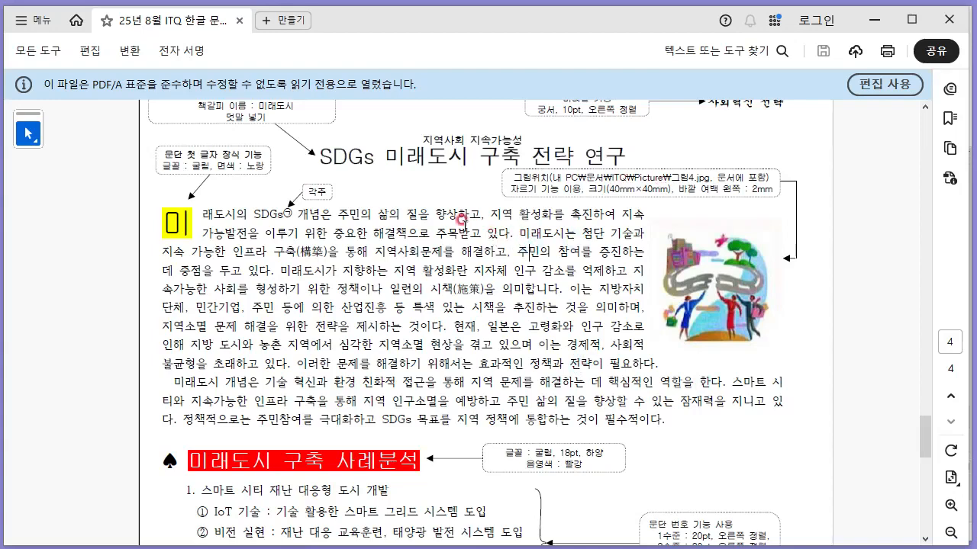
Return to the Hangul document and check the layout of all its pages, from the first tables through the footnote and page number.
key(alt+Tab)
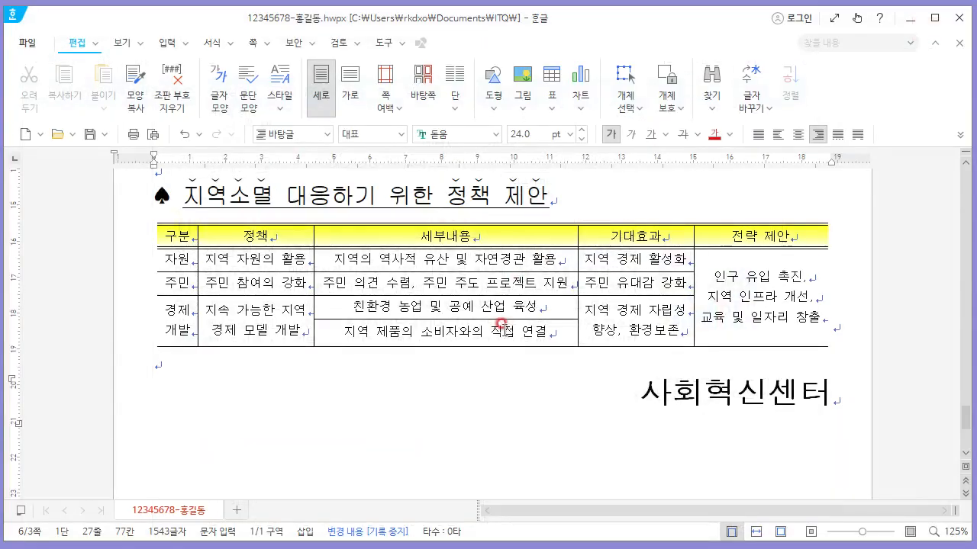
scroll(501, 324, up, 10)
ctrl+scroll(508, 329, down, 3)
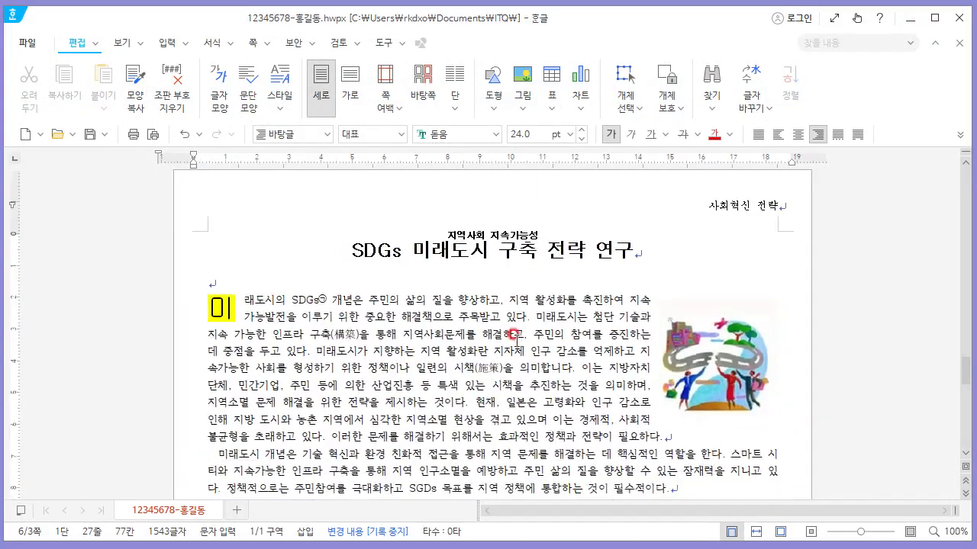
scroll(513, 335, down, 3)
ctrl+scroll(512, 349, down, 1)
scroll(509, 355, down, 10)
scroll(529, 359, up, 3)
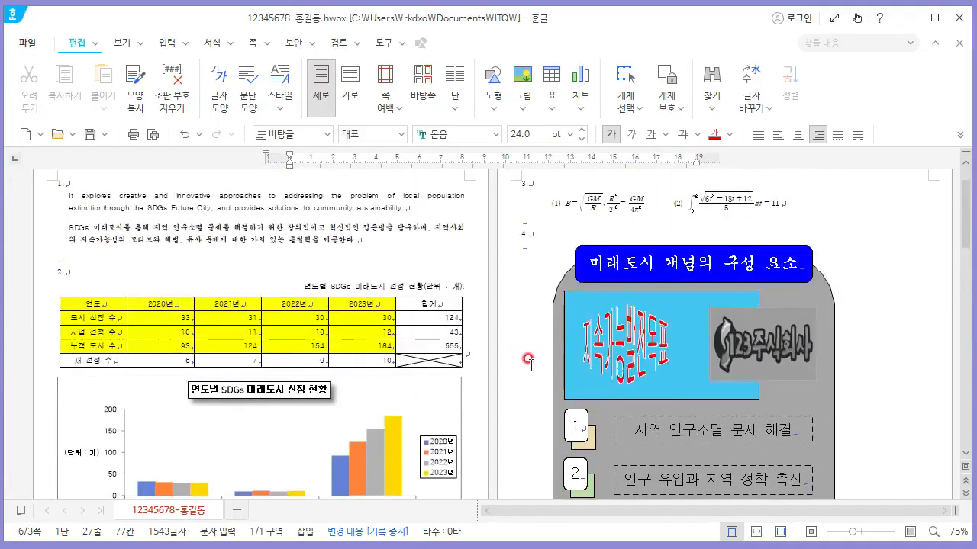
scroll(529, 358, up, 1)
scroll(529, 359, down, 10)
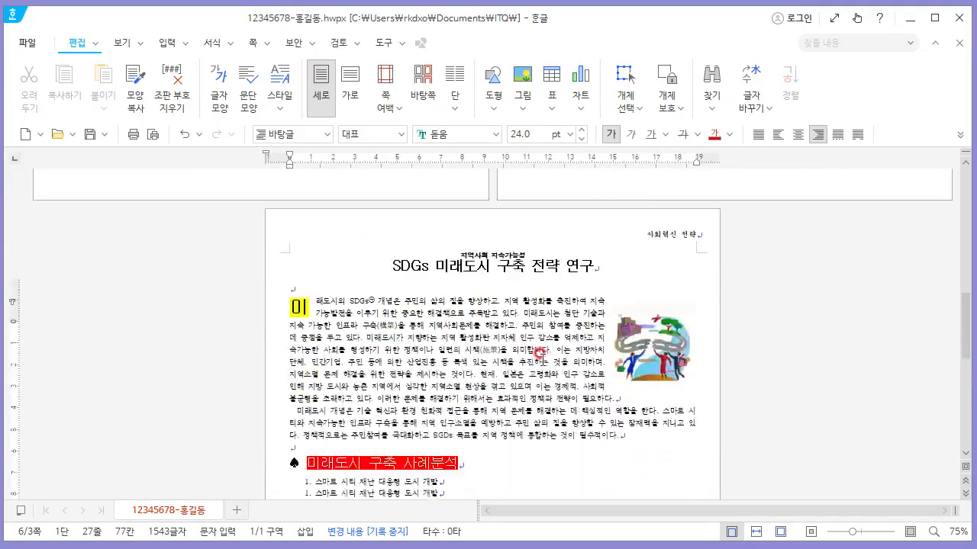
scroll(540, 354, down, 8)
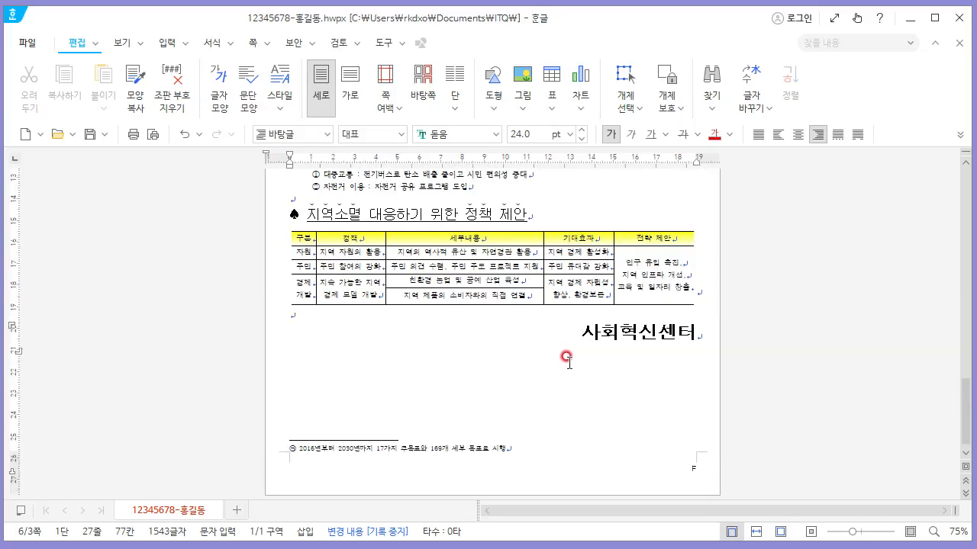
scroll(567, 357, up, 4)
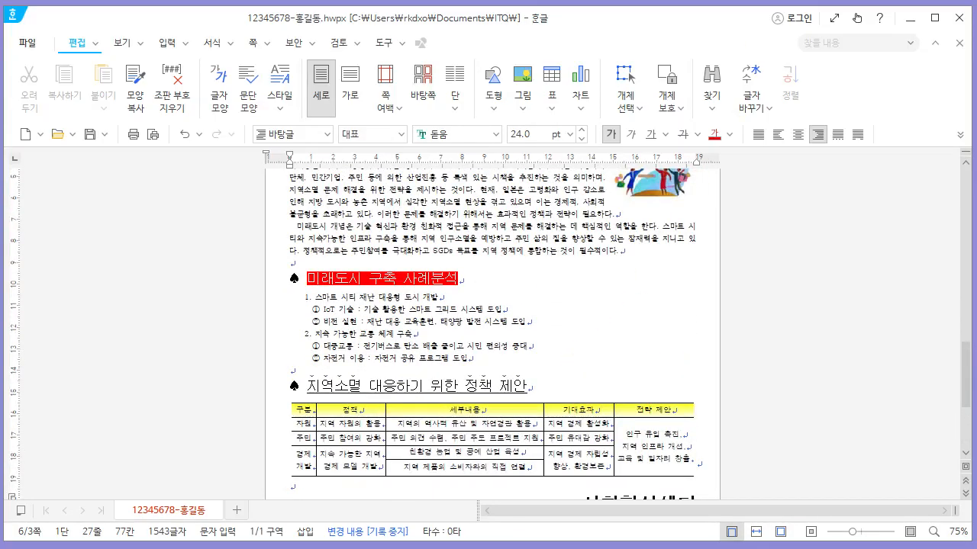